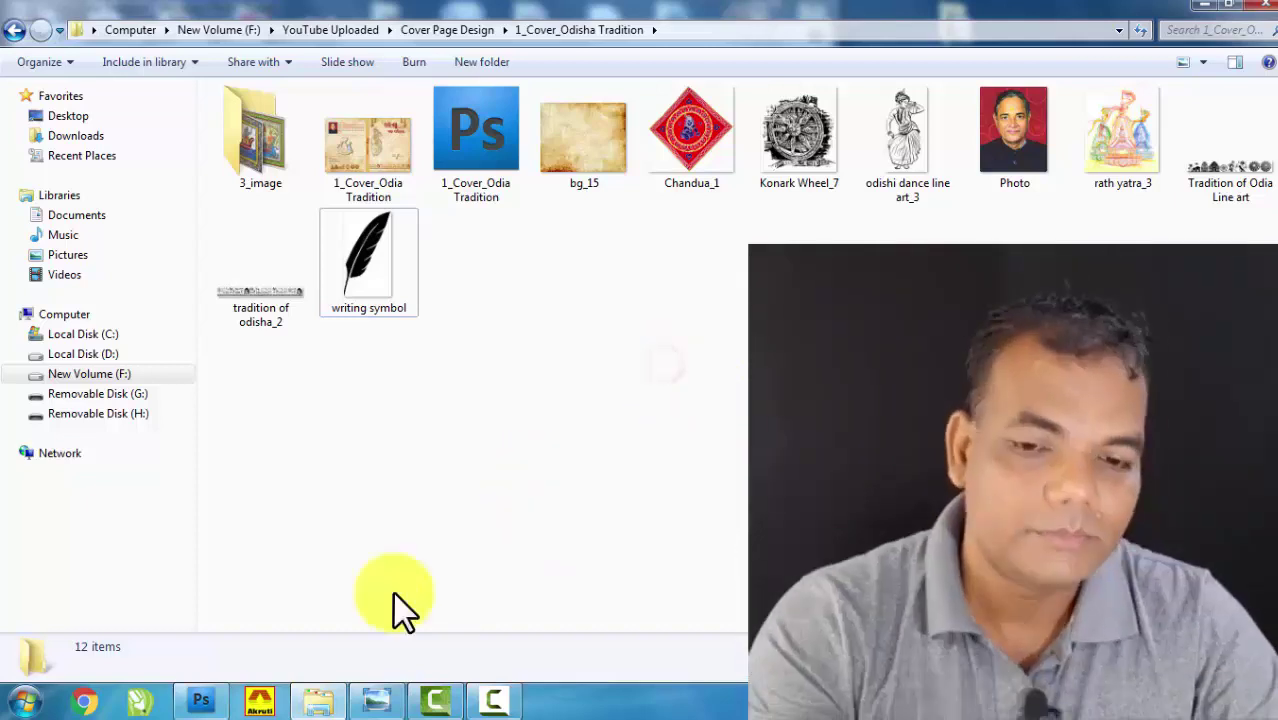
Review the finished 1_Cover_Odia Tradition image in Windows Photo Viewer and return to Photoshop.
click(213, 703)
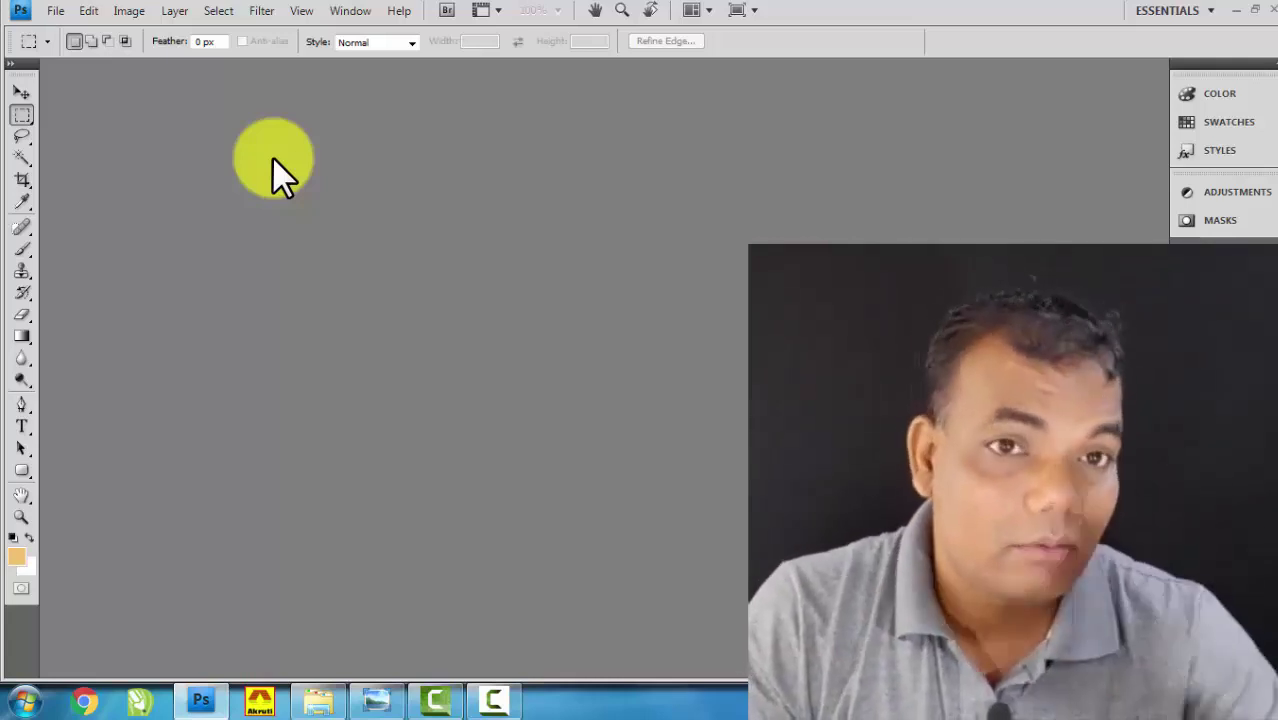
click(192, 166)
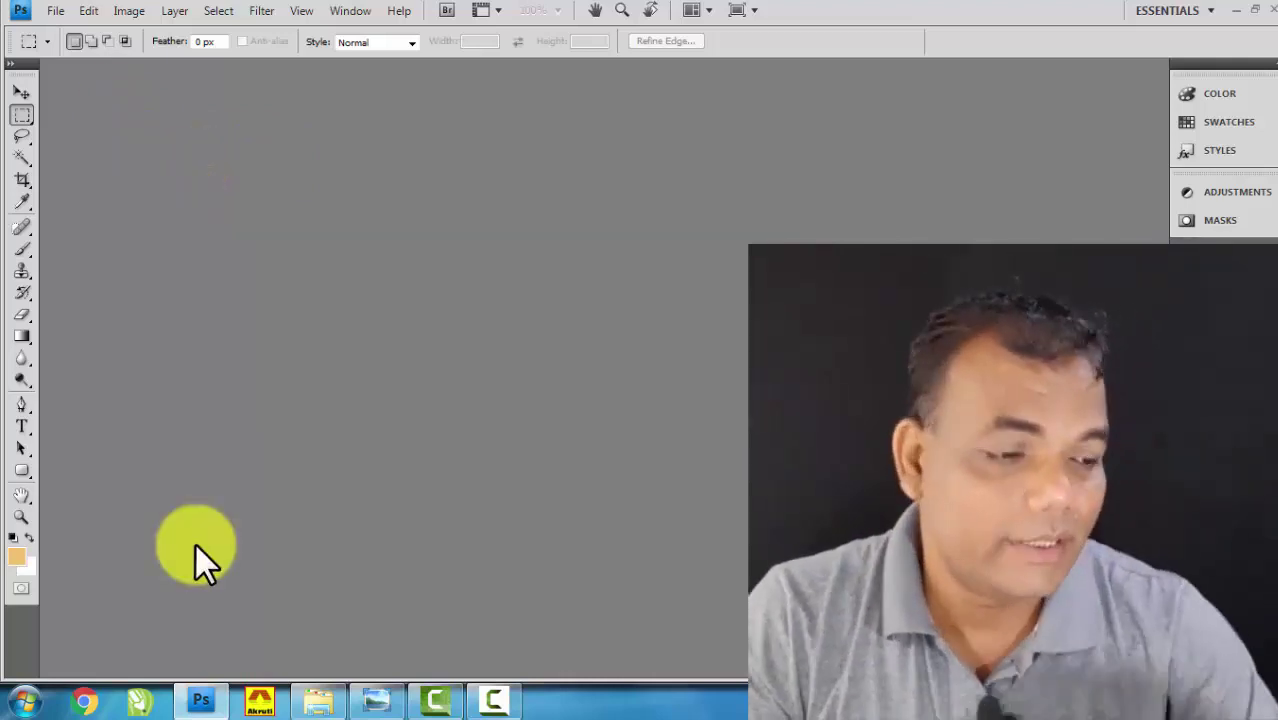
click(364, 700)
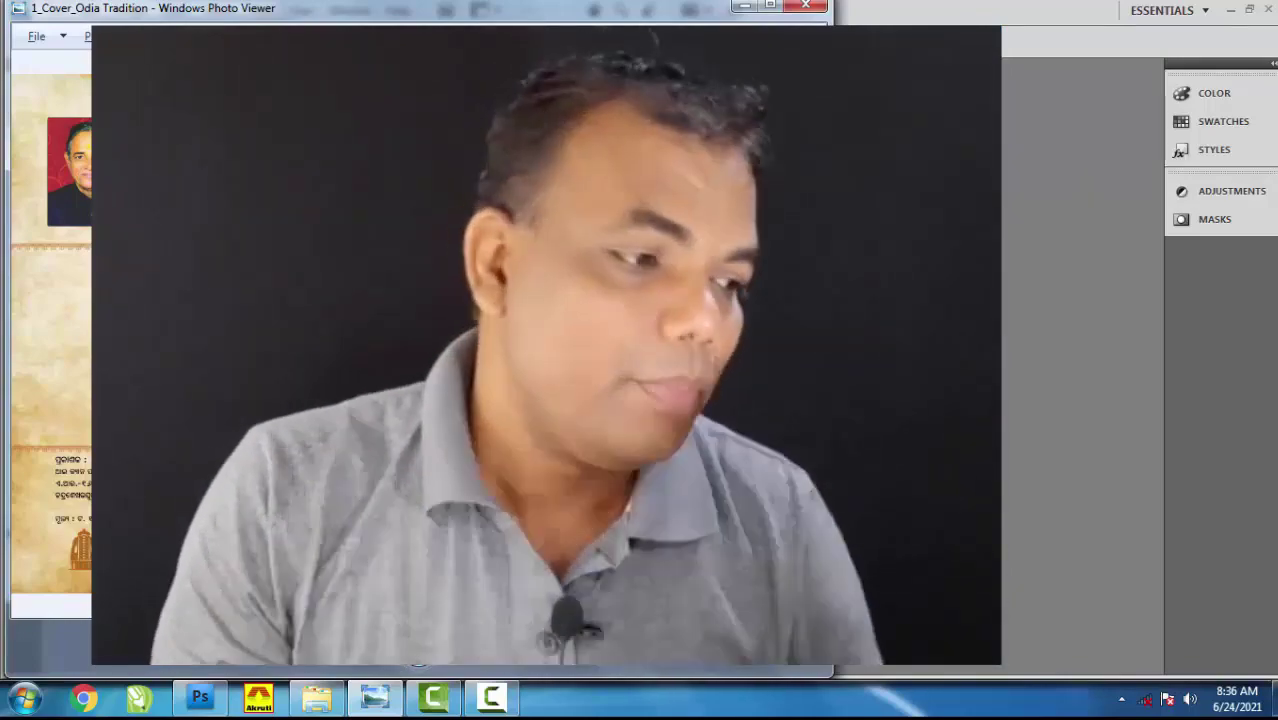
click(200, 697)
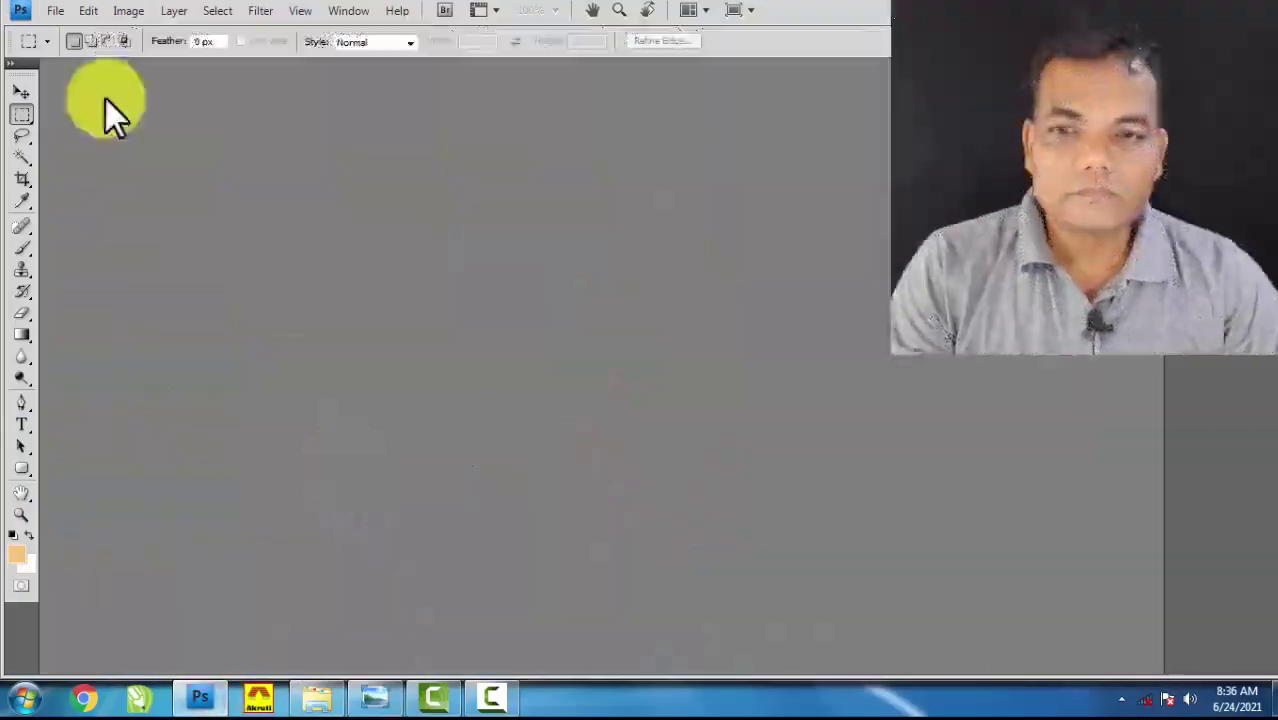
click(168, 178)
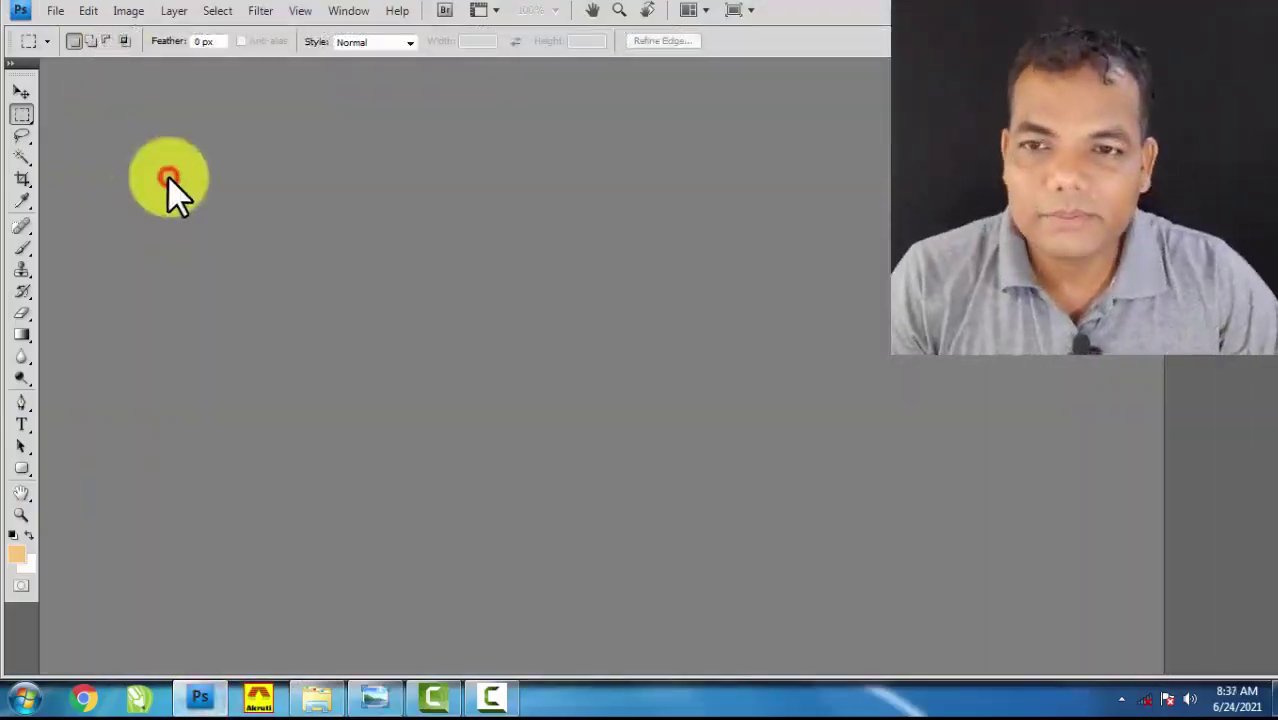
Start a new document and change its dimension units from inches to cm.
click(58, 12)
click(55, 30)
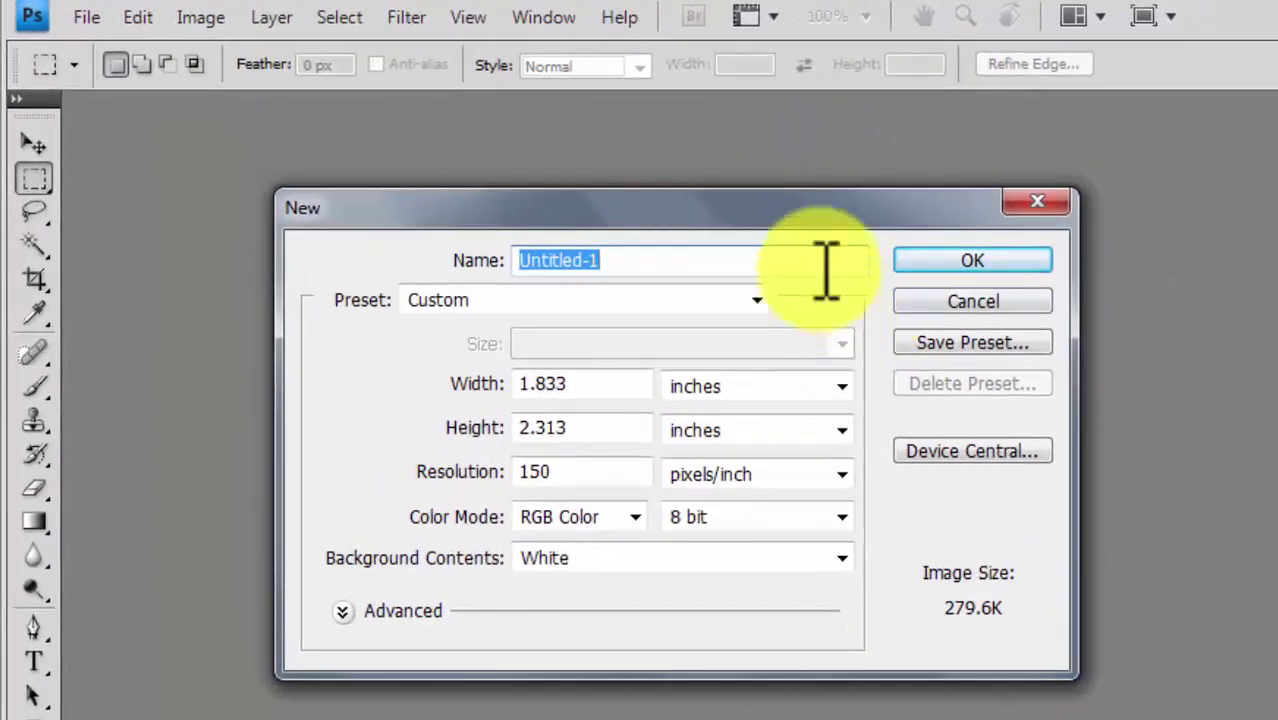
click(599, 162)
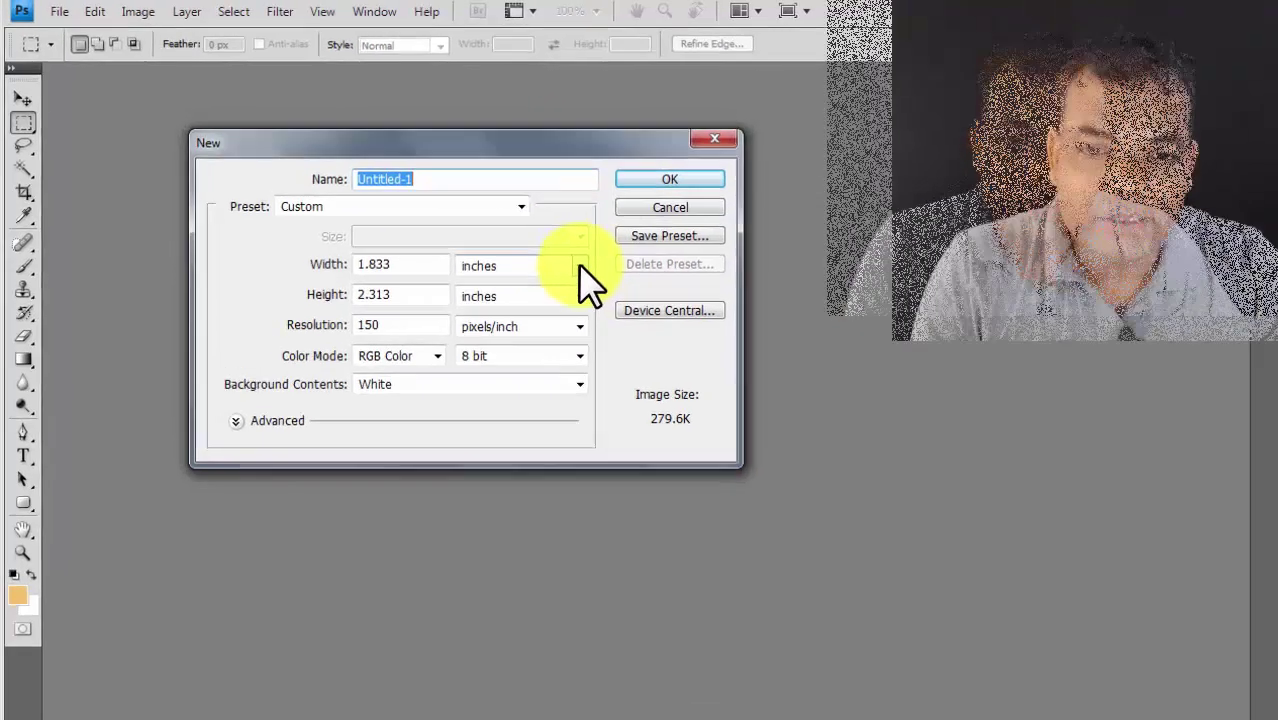
click(537, 247)
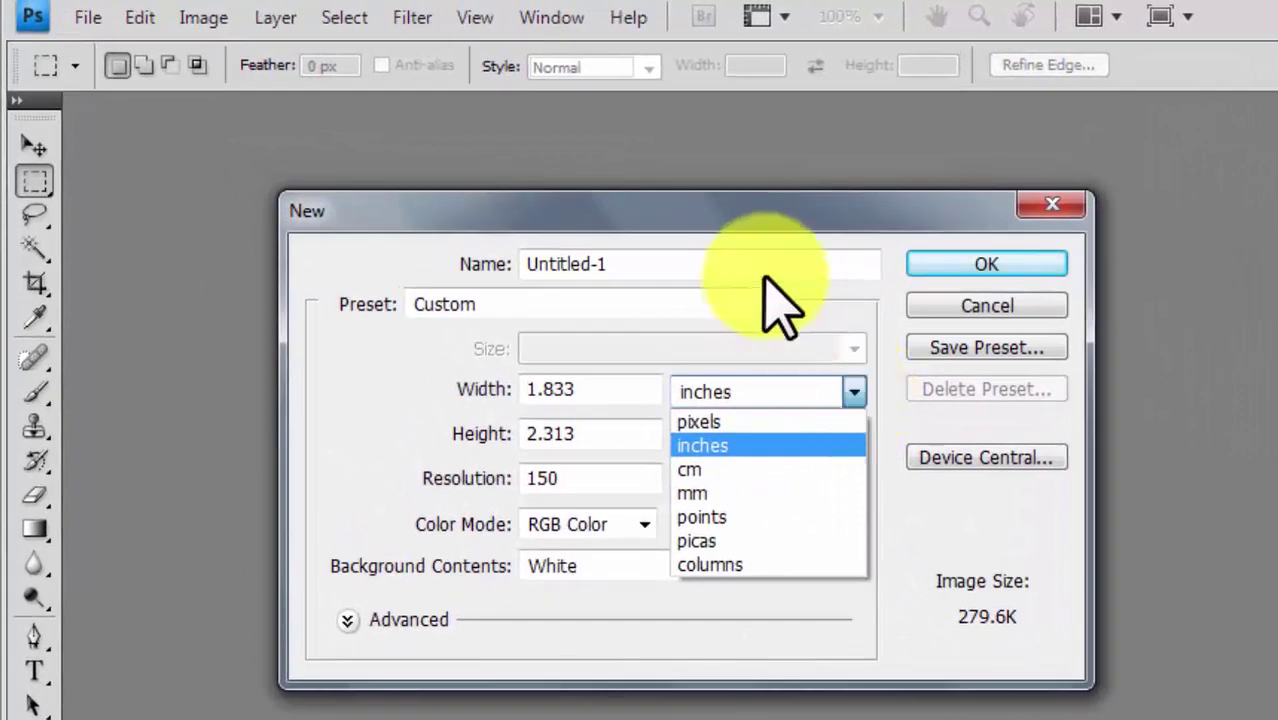
click(757, 223)
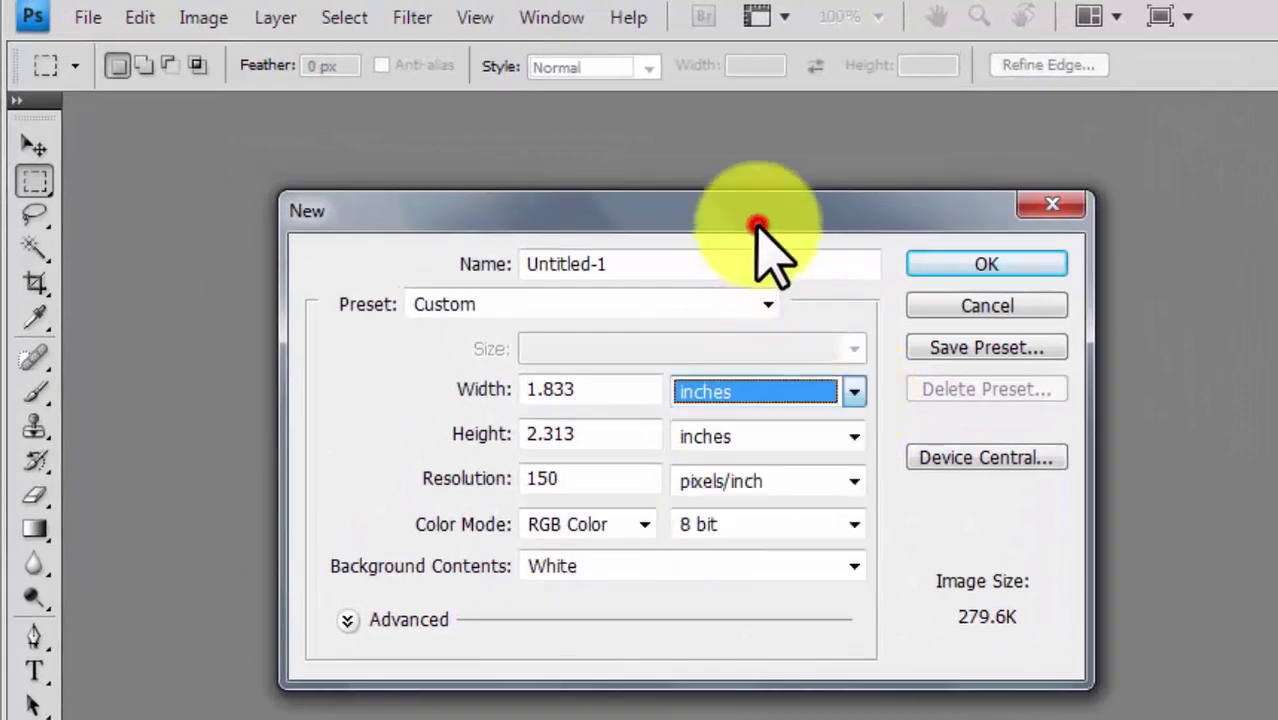
click(854, 391)
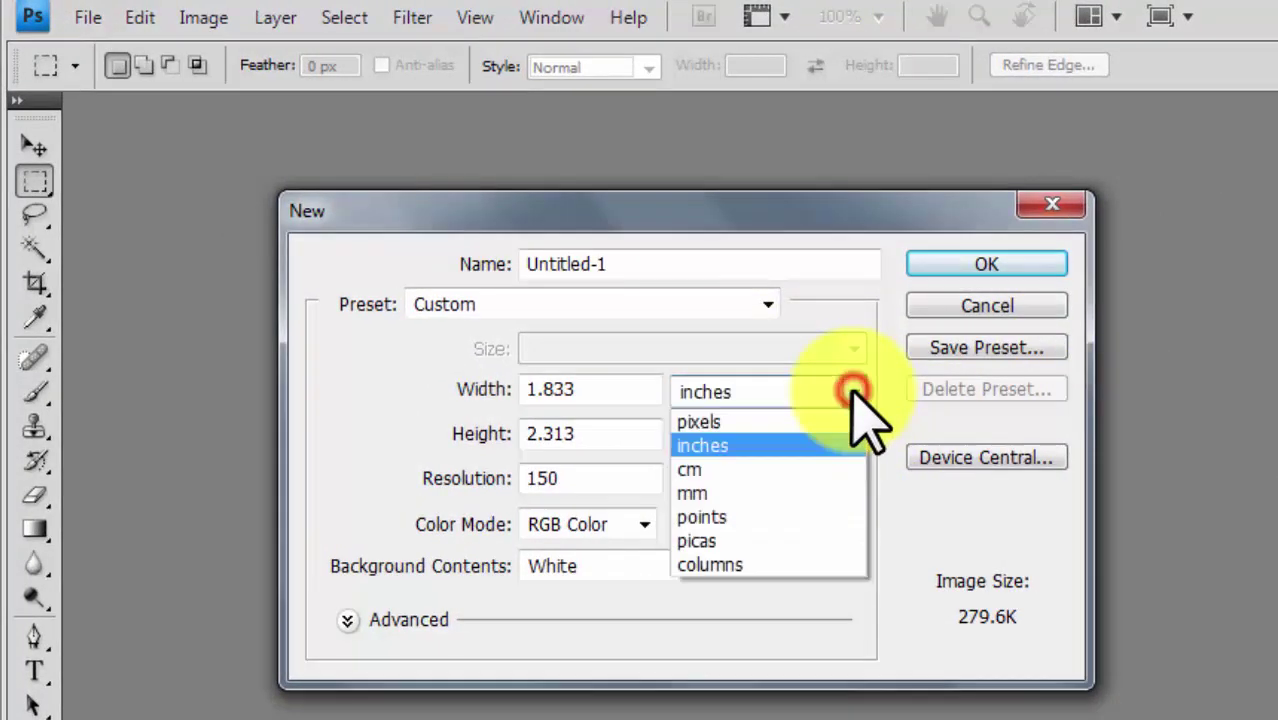
click(728, 462)
Set the new document's width to 44 cm, height to 28 cm and resolution to 200 pixels/inch.
double_click(600, 389)
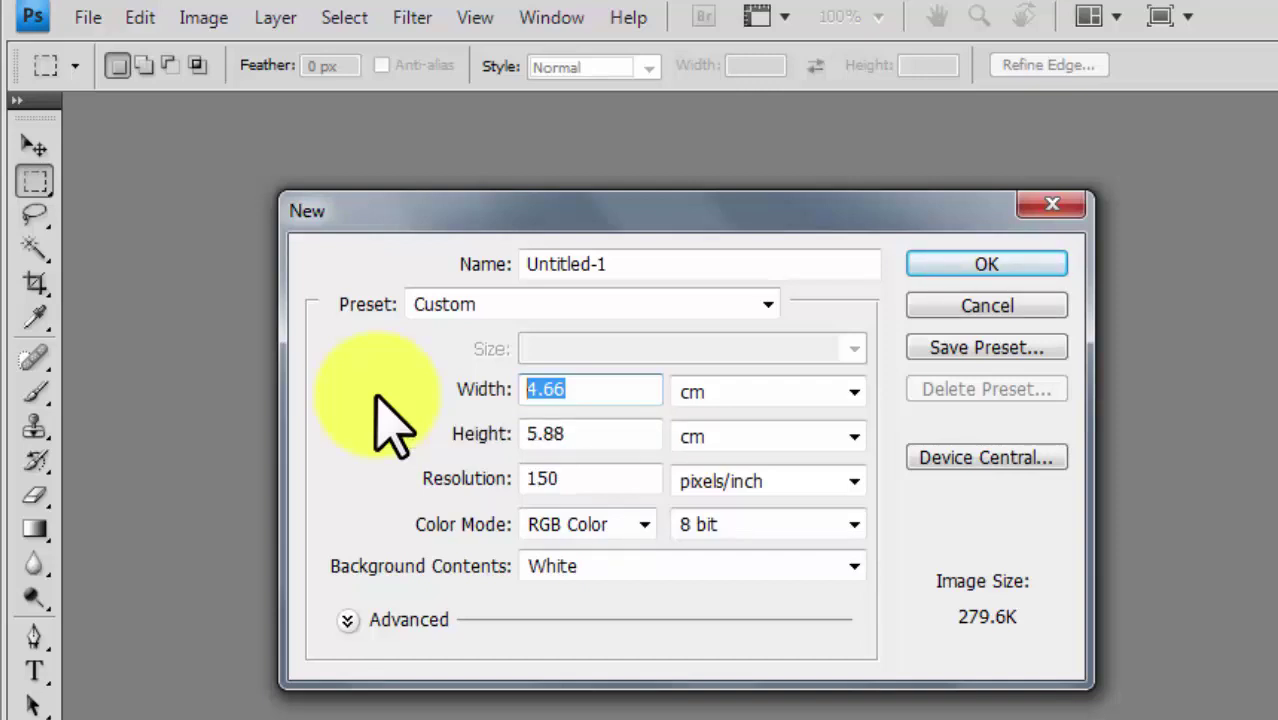
text(44)
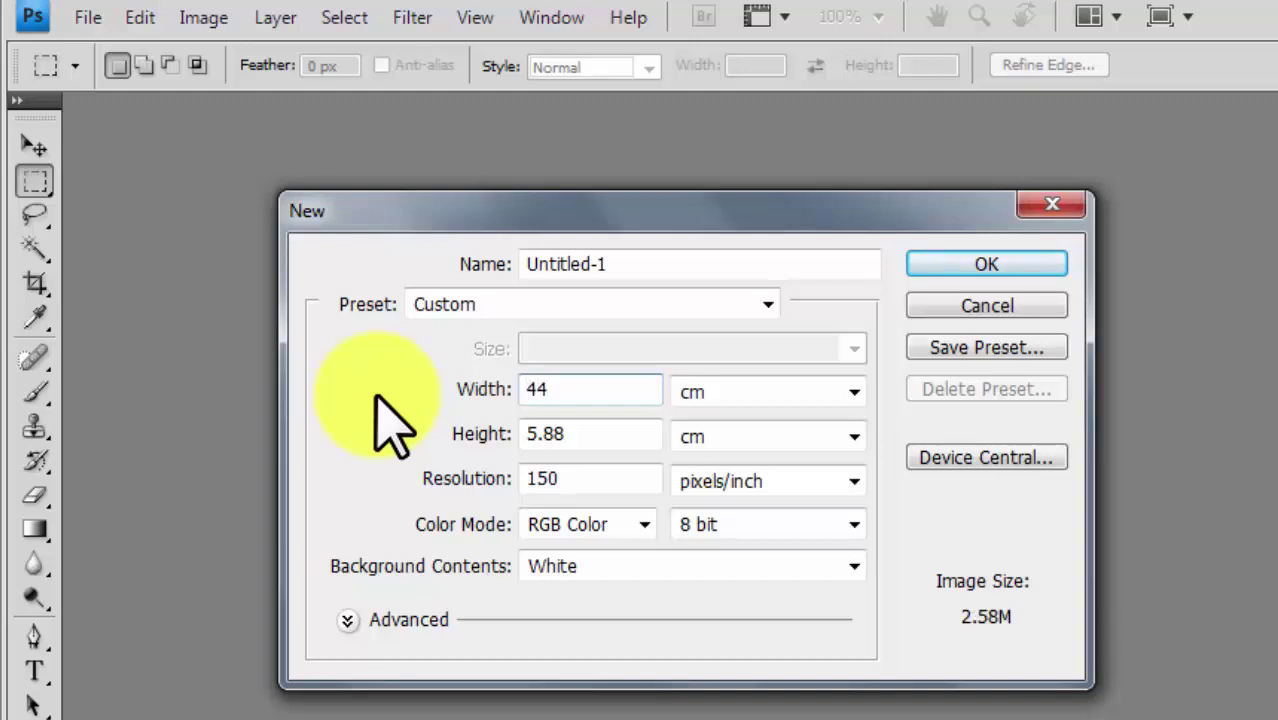
key(Tab)
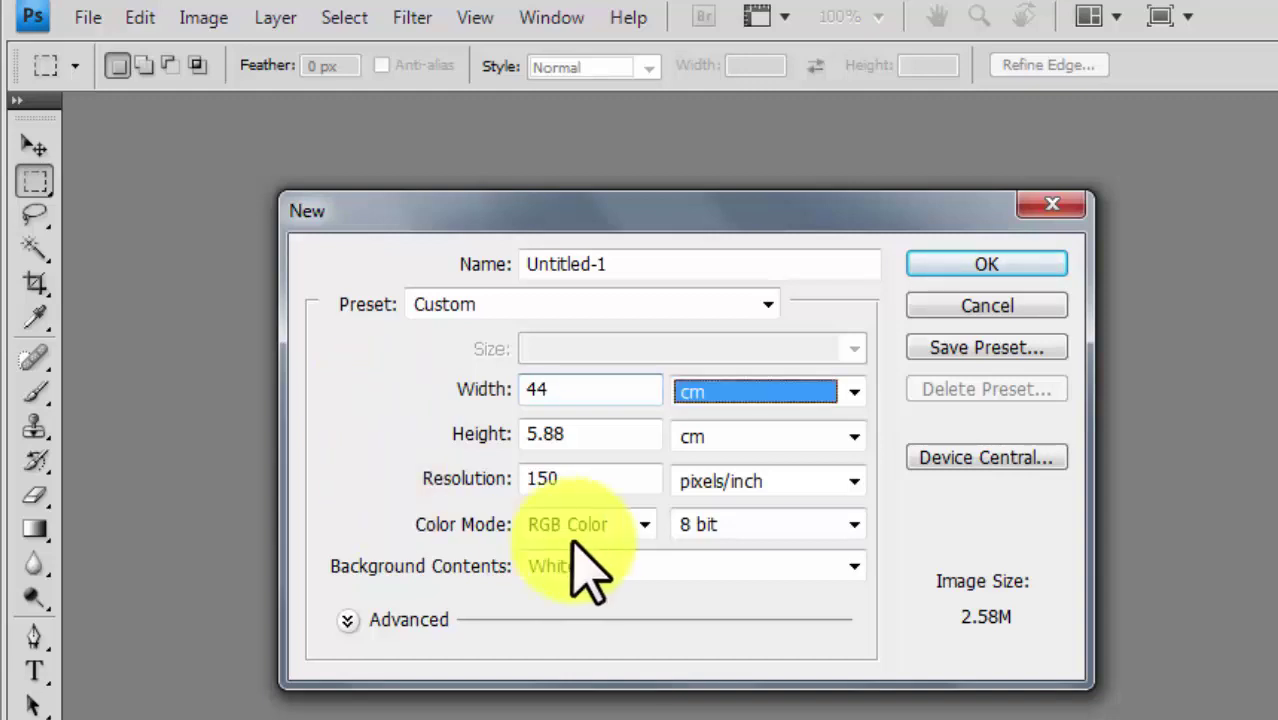
key(Tab)
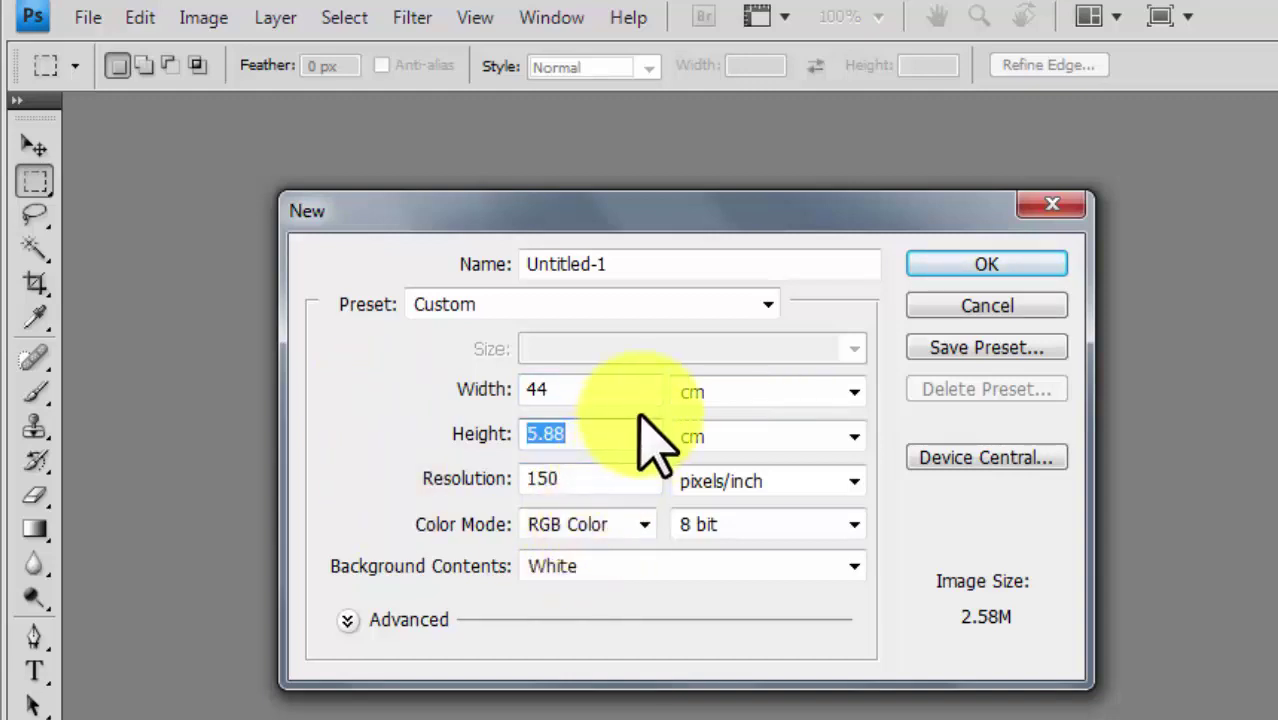
text(28)
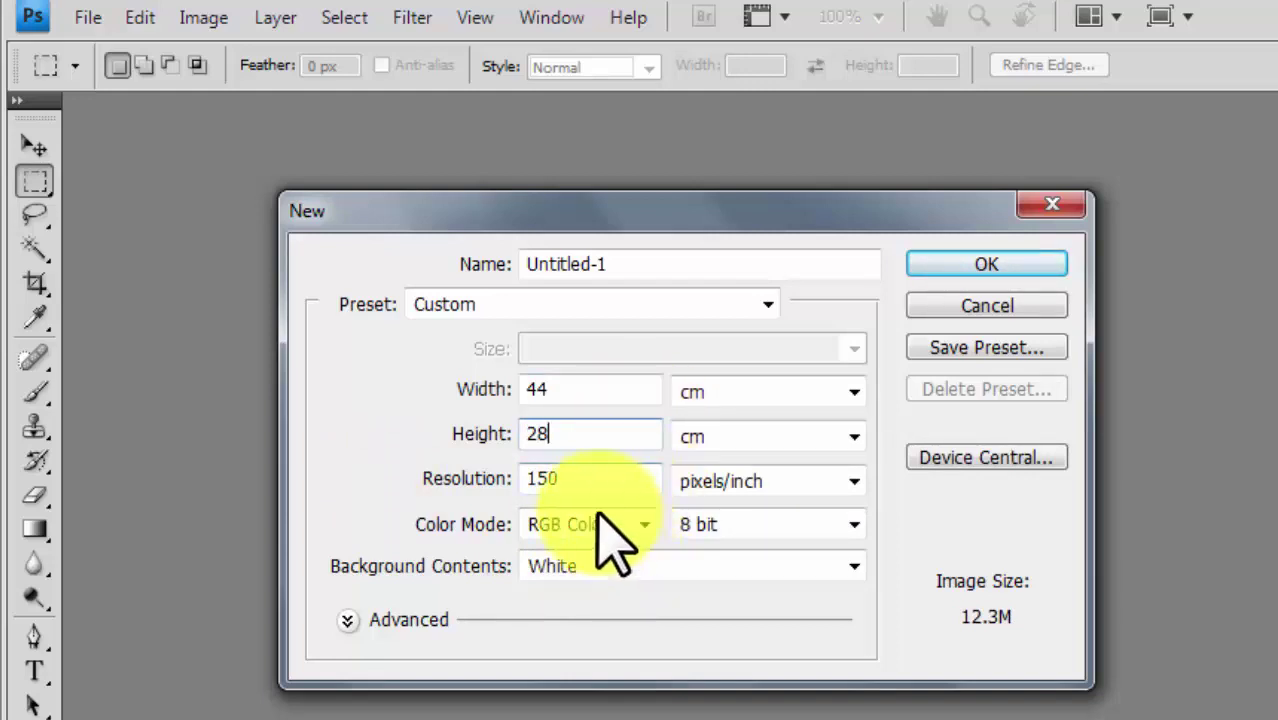
double_click(580, 476)
text(200)
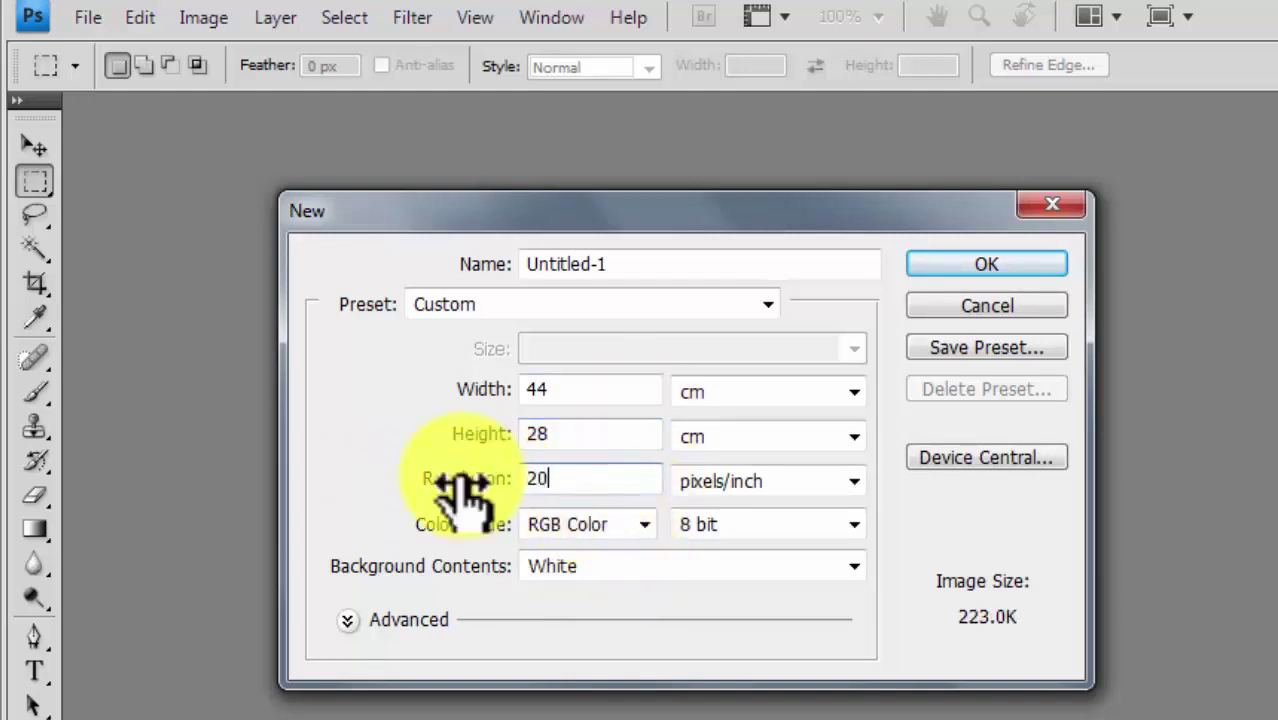
click(340, 398)
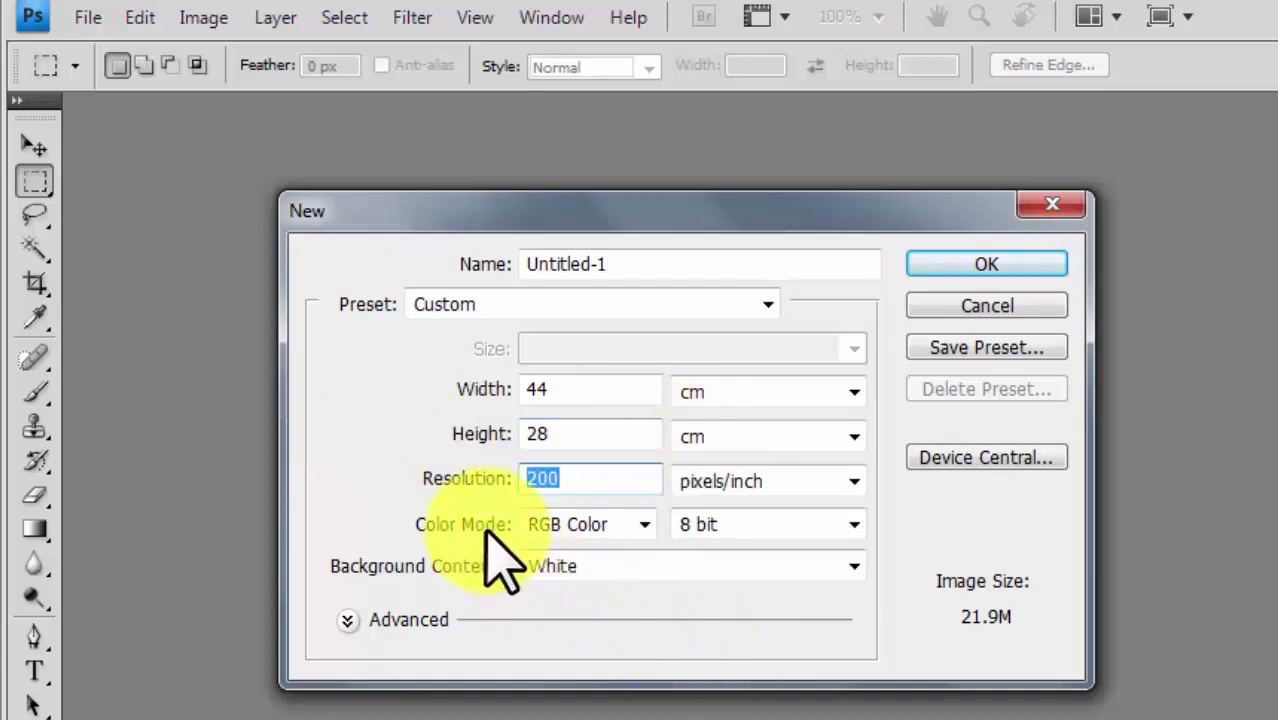
Try CMYK Color as the new document's color mode and return it to RGB Color.
click(643, 524)
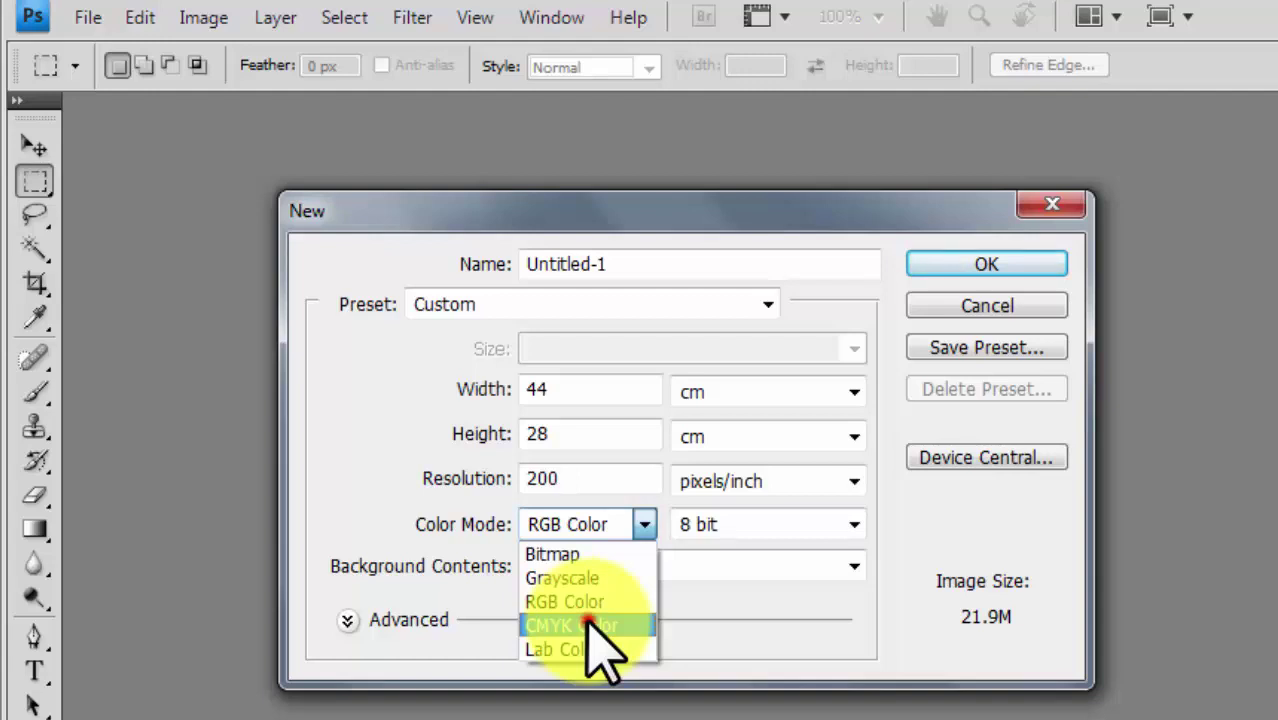
click(590, 626)
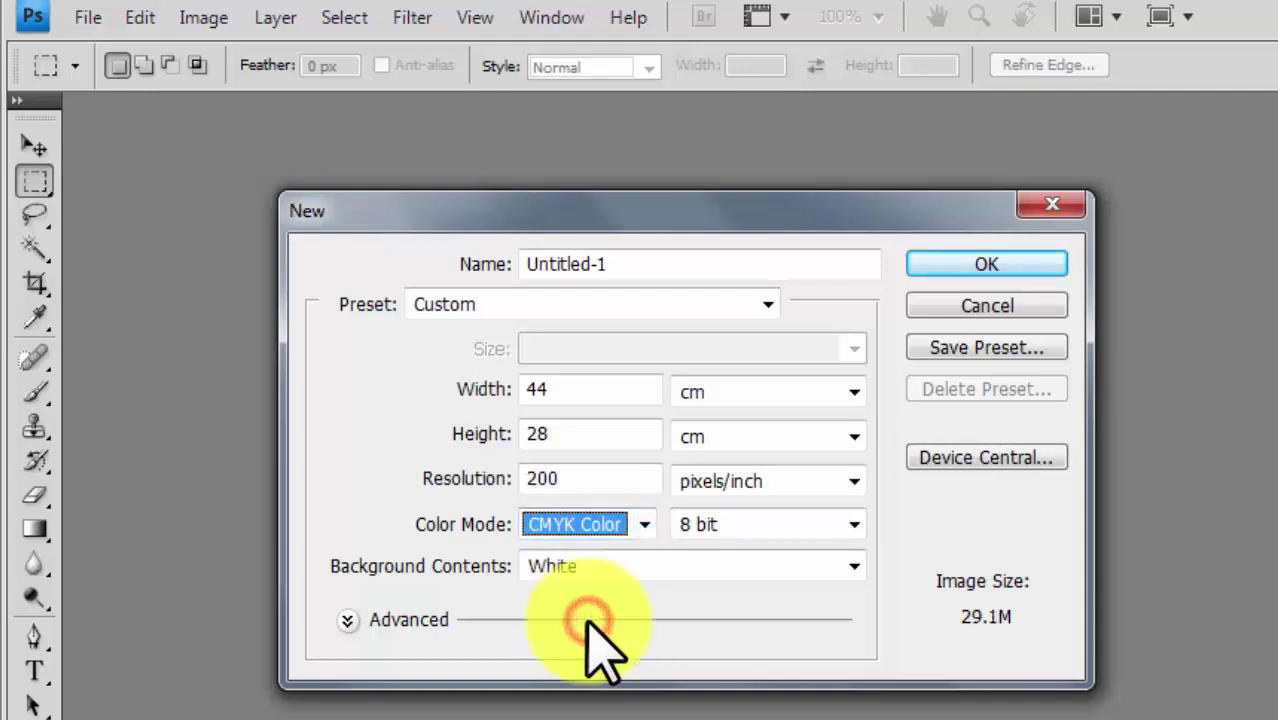
click(645, 524)
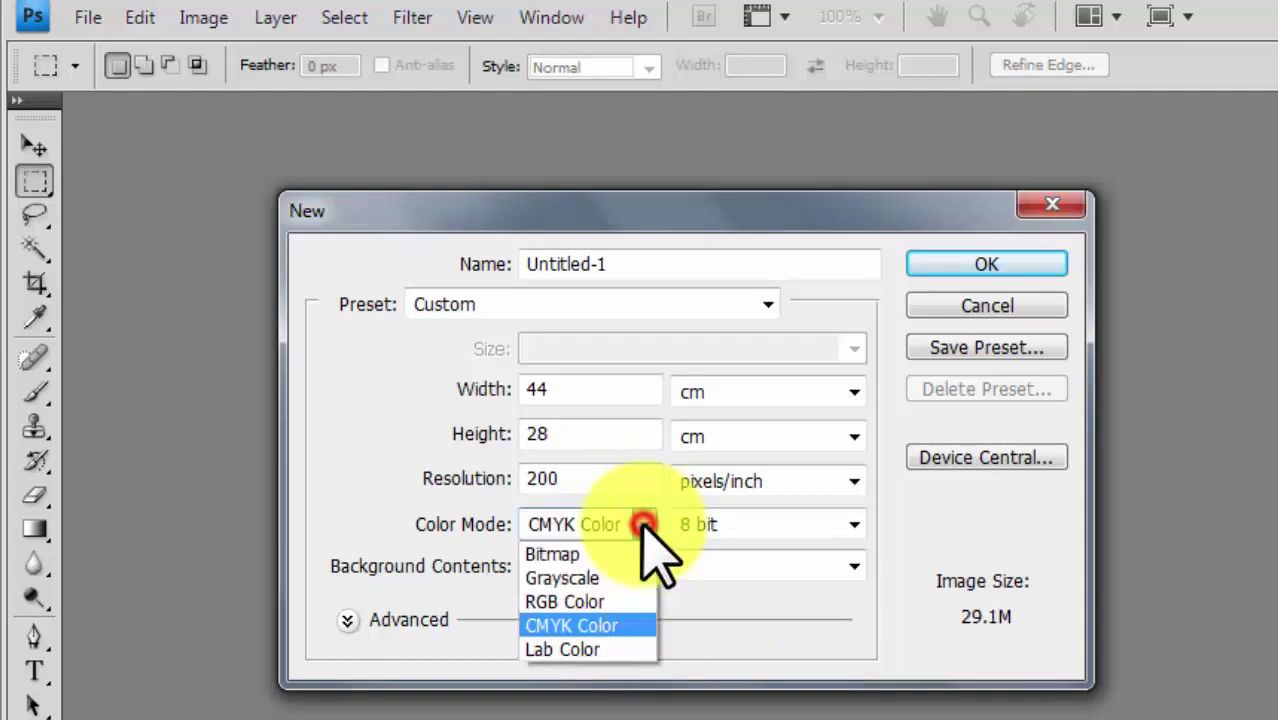
click(599, 600)
click(680, 204)
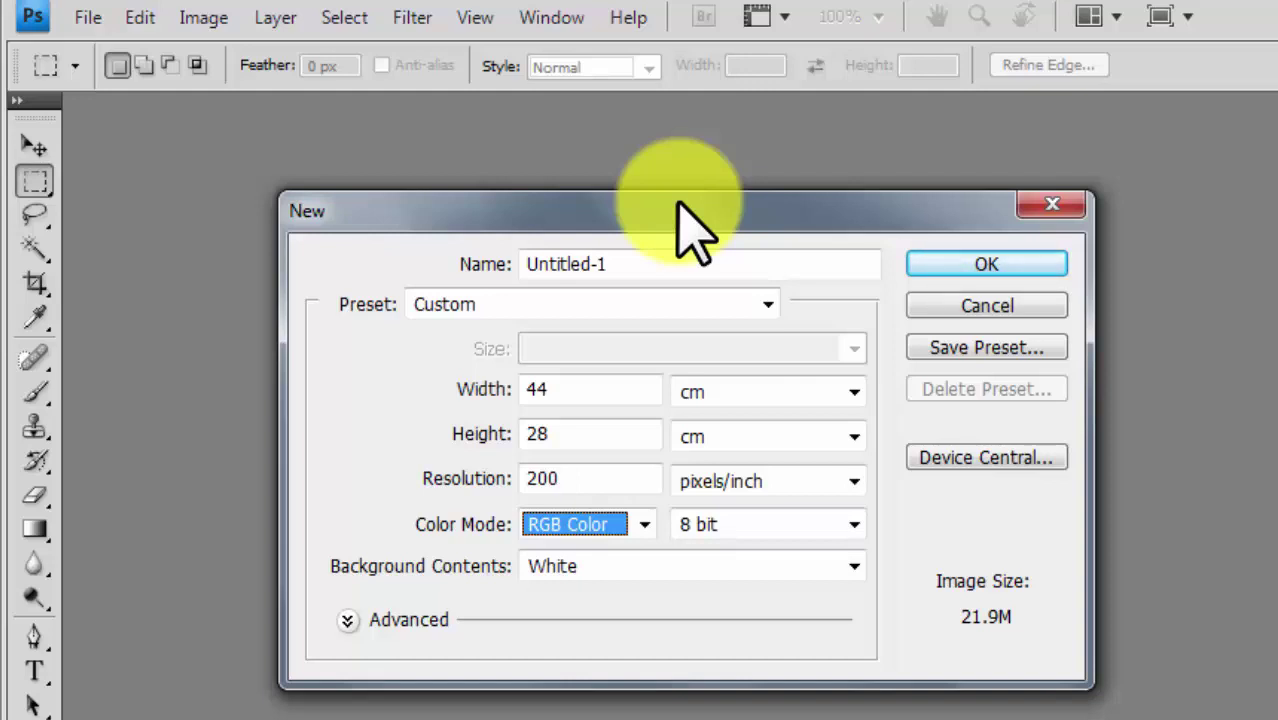
click(708, 223)
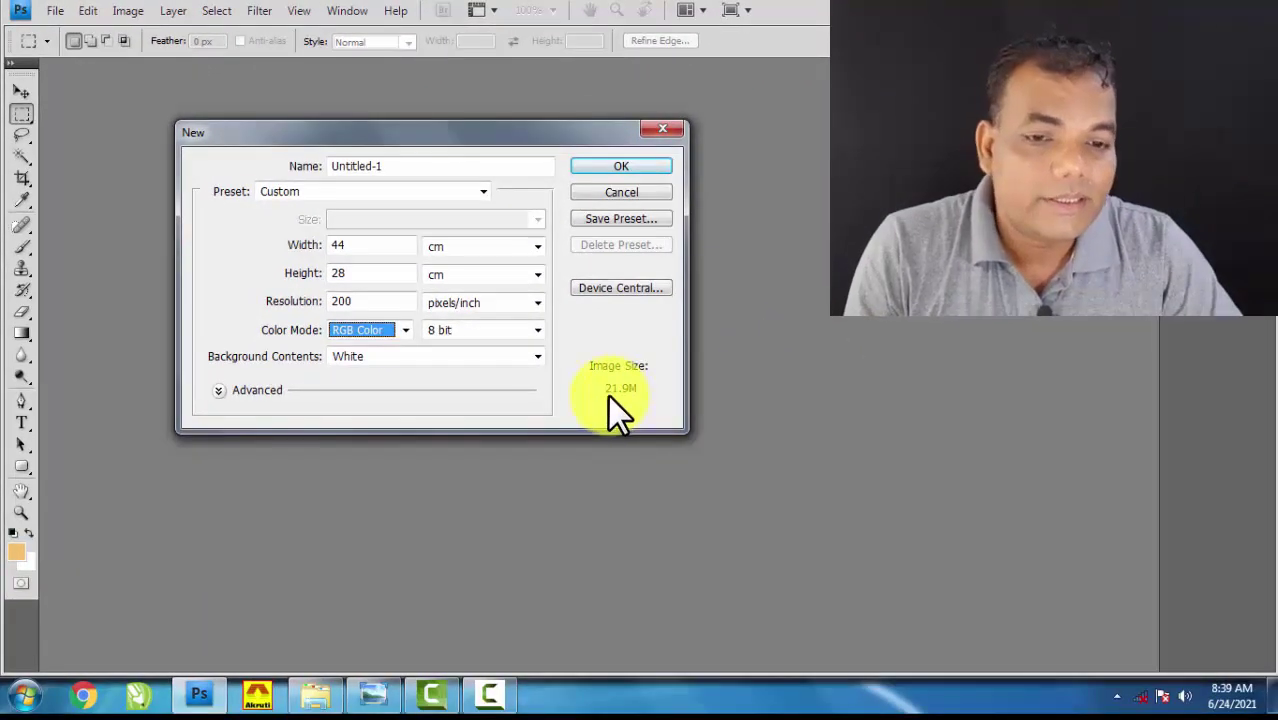
Create the RGB document with the entered settings and activate the Move tool.
click(628, 167)
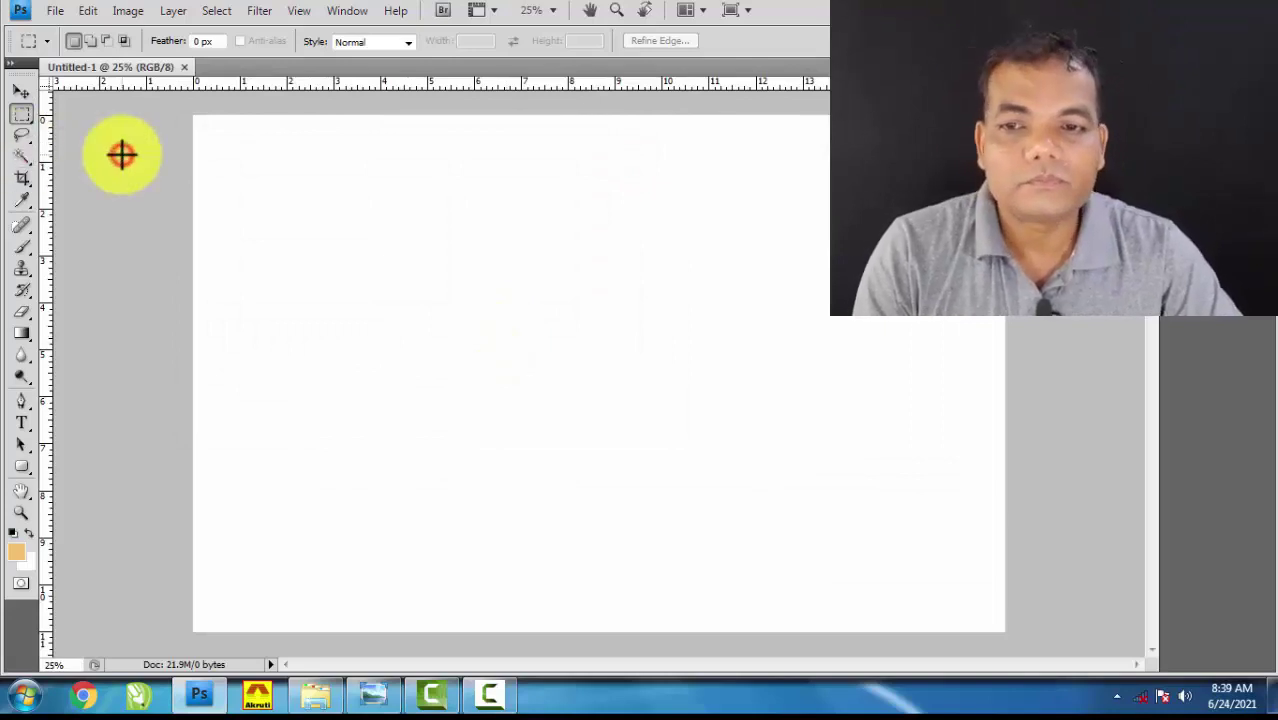
click(22, 93)
click(150, 205)
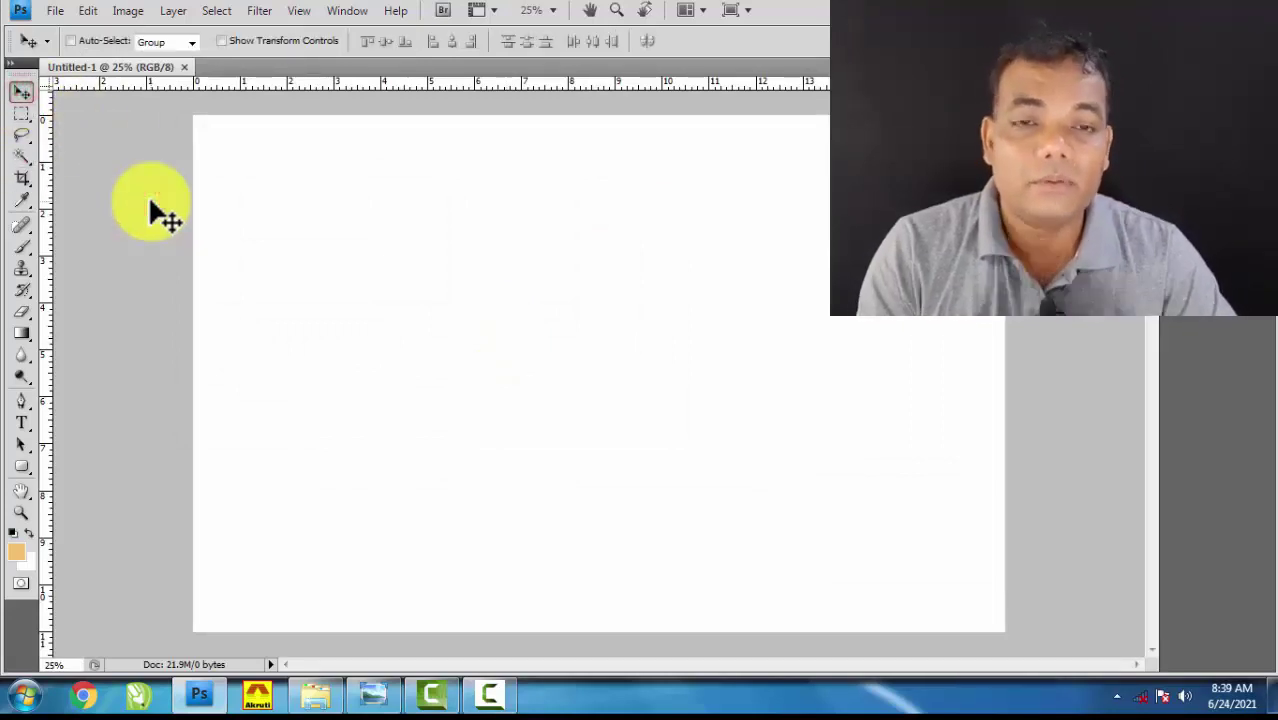
click(156, 208)
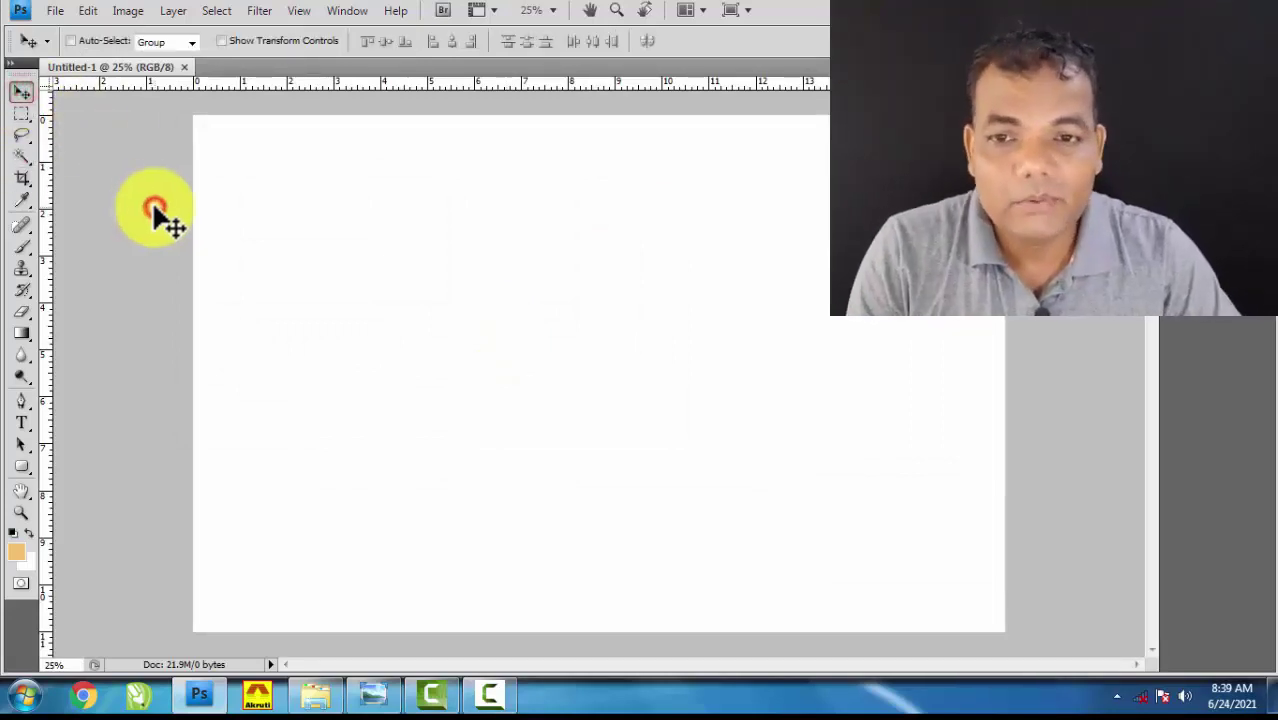
click(157, 208)
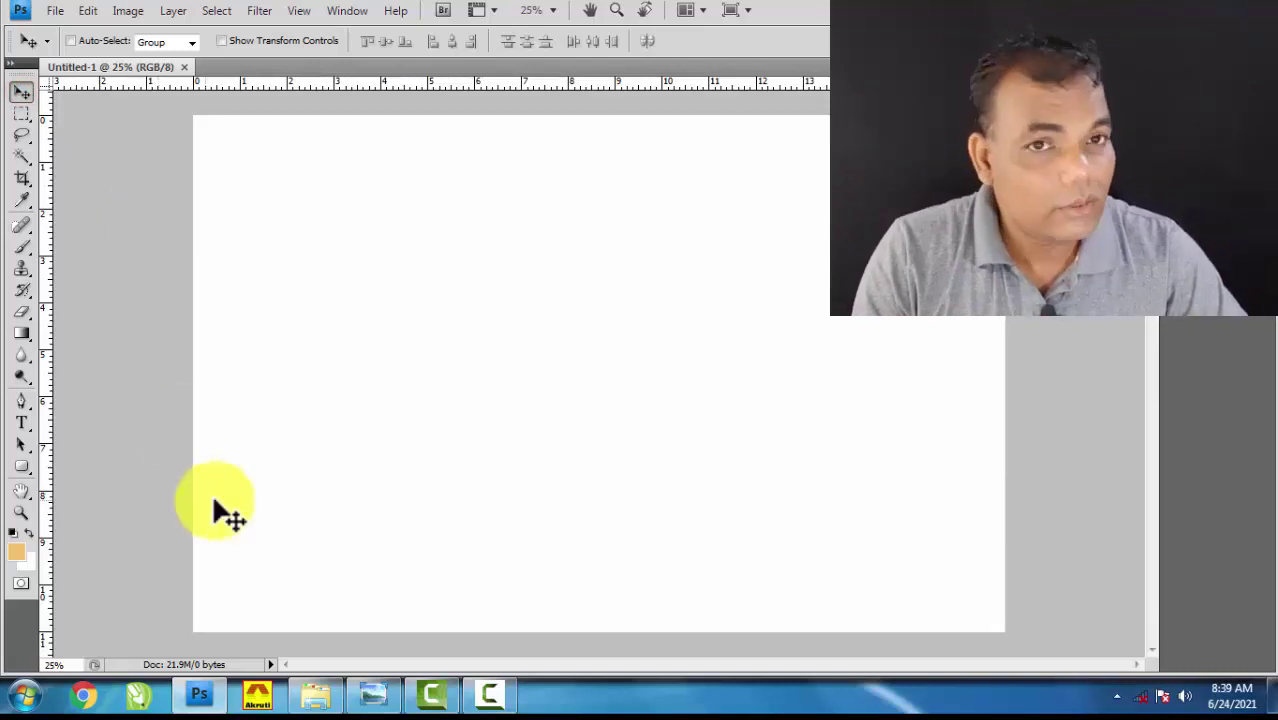
Switch to the 1_Cover_Odisha Tradition folder and open the bg_15 image in Photoshop.
click(315, 694)
click(742, 305)
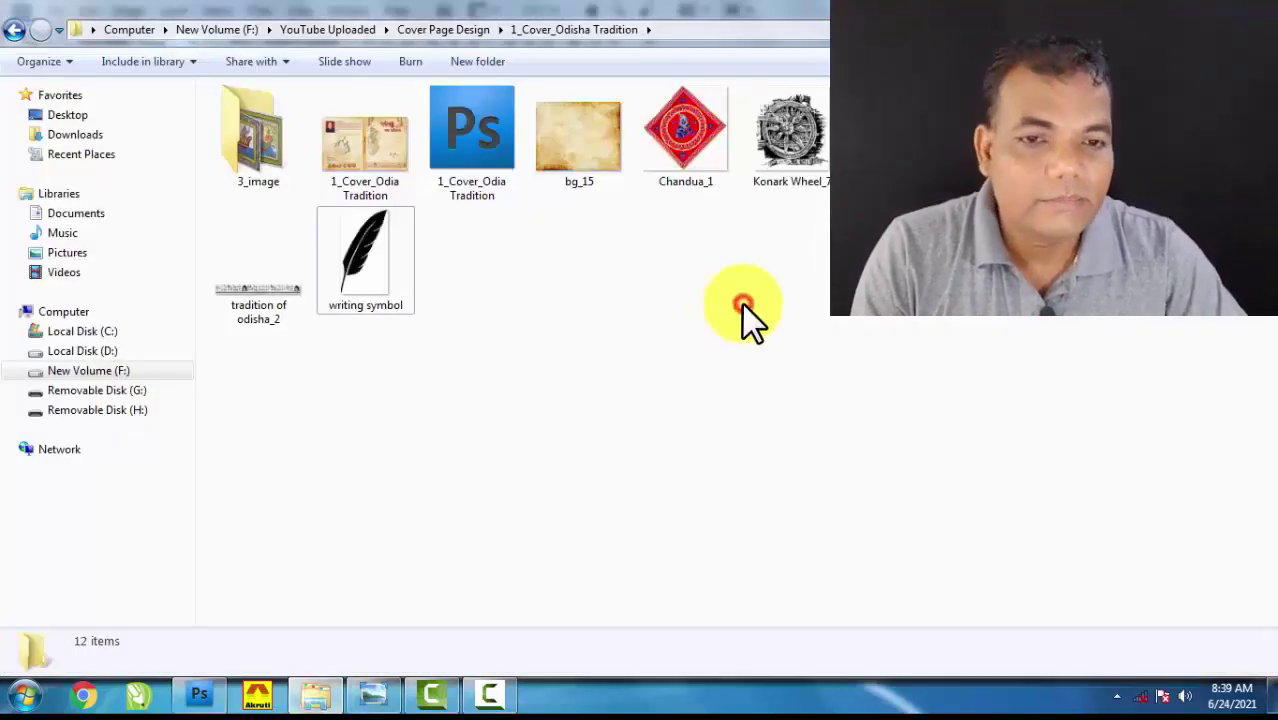
click(689, 284)
click(576, 135)
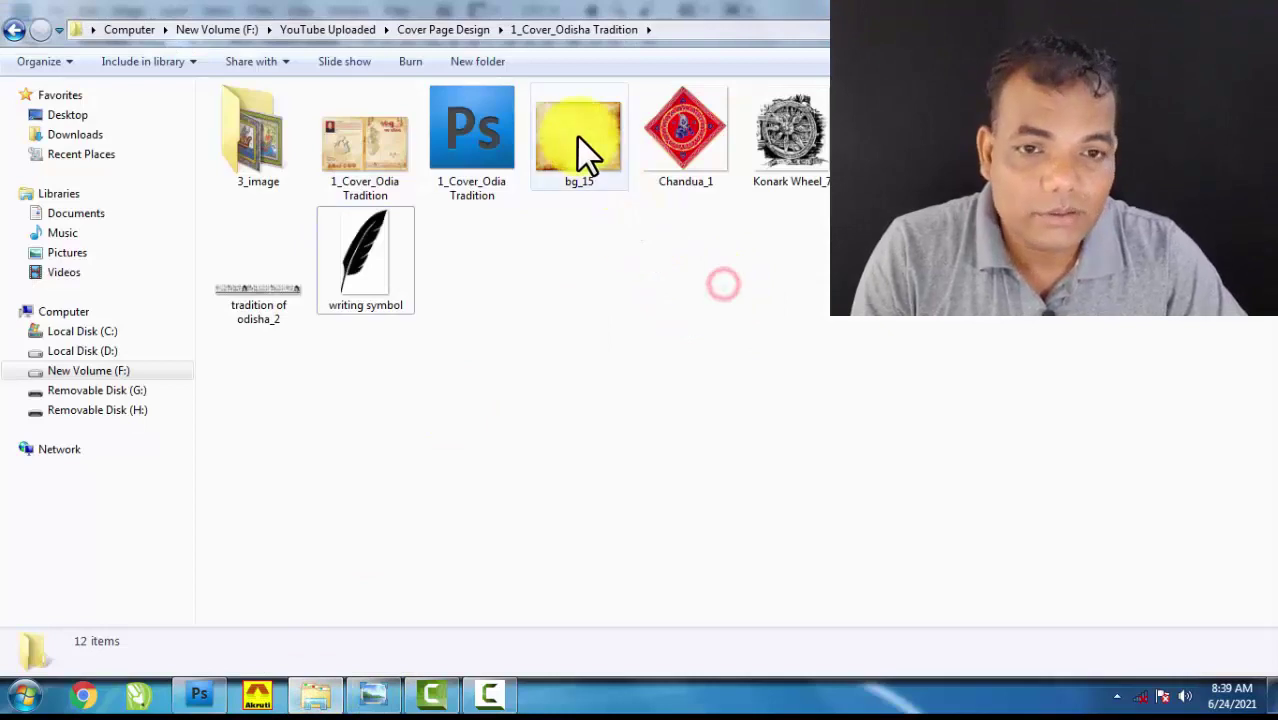
drag(575, 134, 508, 368)
Float the bg_15.jpg window, copy its parchment image into Untitled-1 and close bg_15.jpg.
drag(302, 72, 790, 348)
drag(818, 422, 484, 244)
drag(933, 338, 463, 345)
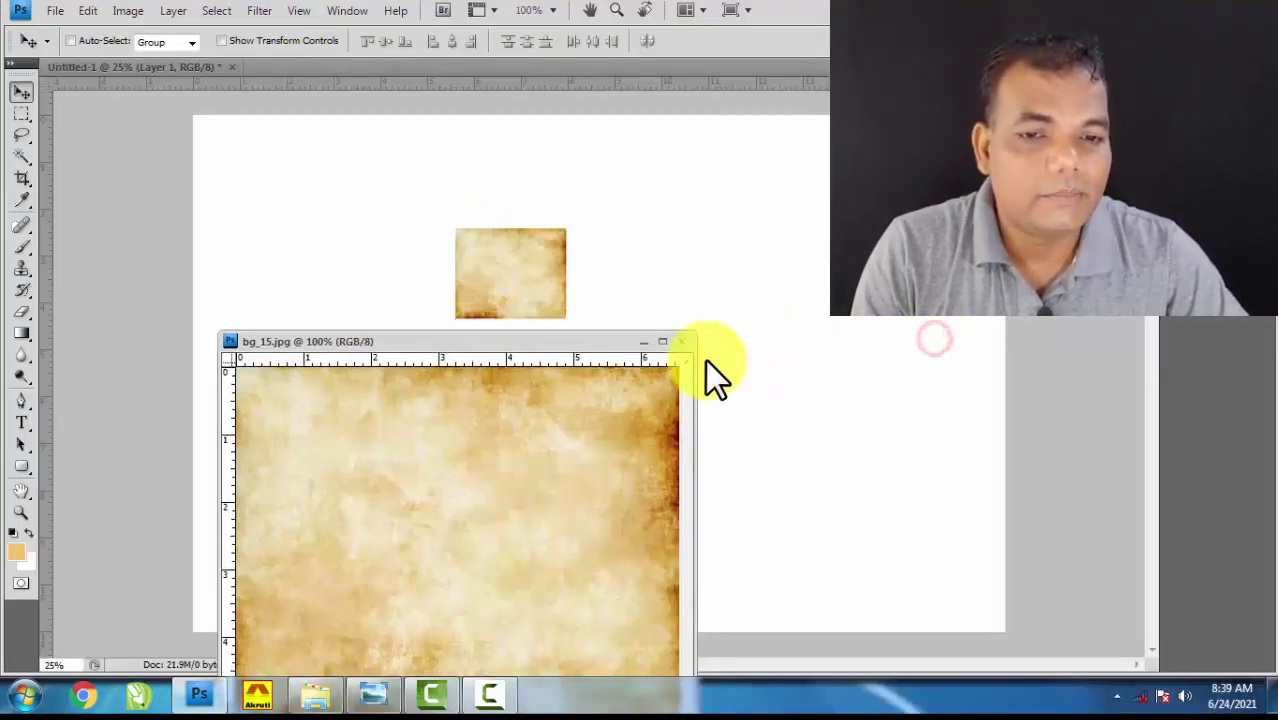
click(683, 343)
Transform the parchment layer to fill the whole page, scaling it proportionally to 574.3% from the top-left corner and stretching its width to 127.5%.
right_click(515, 248)
click(560, 247)
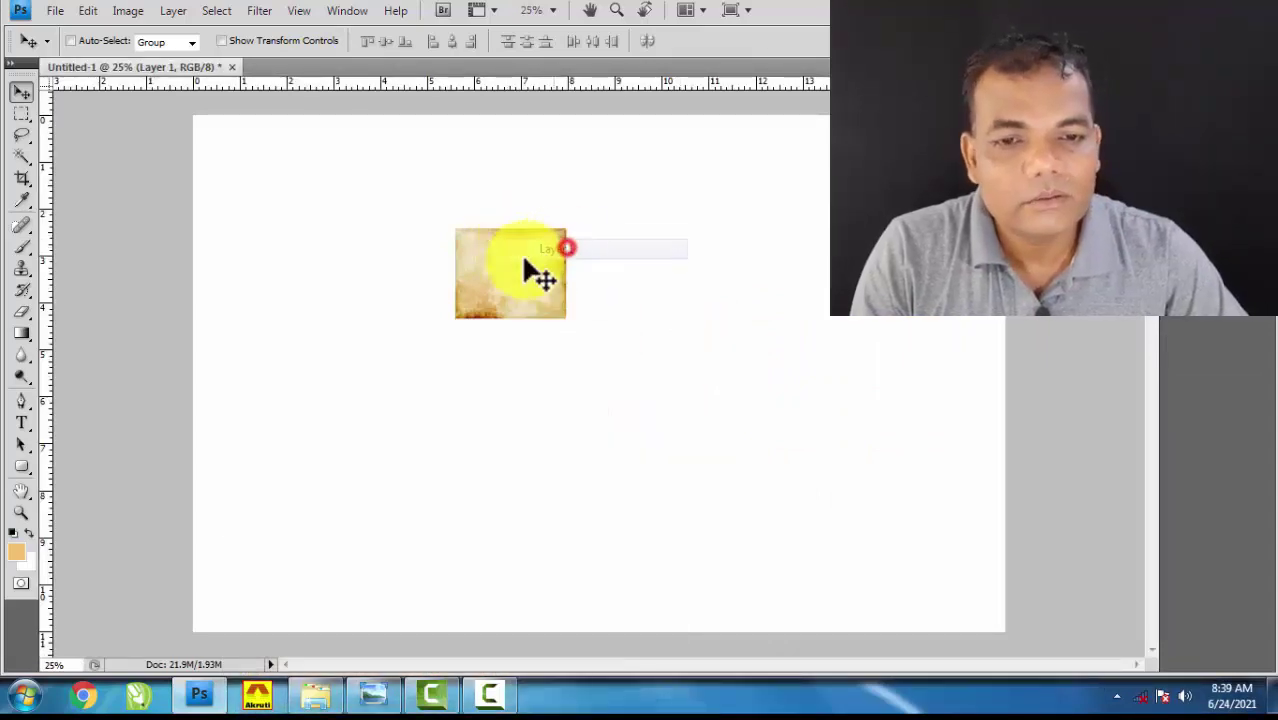
key(ctrl+t)
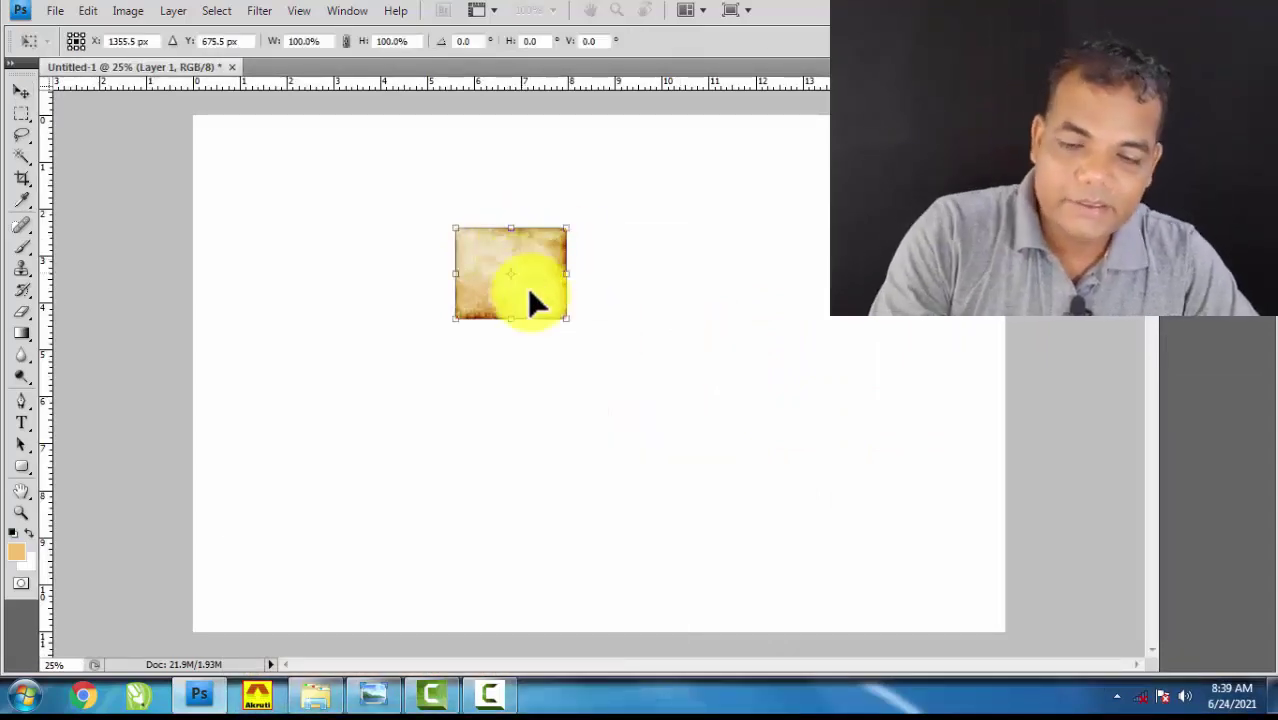
drag(567, 319, 703, 450)
drag(559, 352, 476, 348)
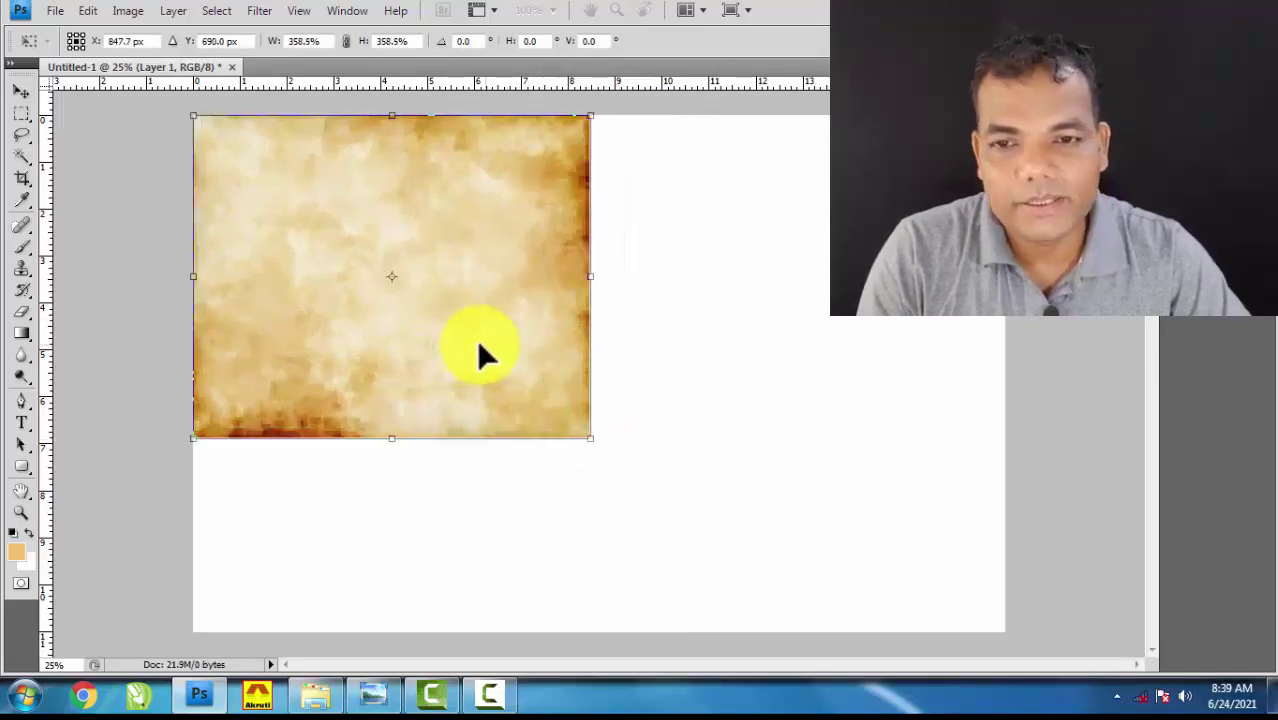
drag(590, 437, 829, 634)
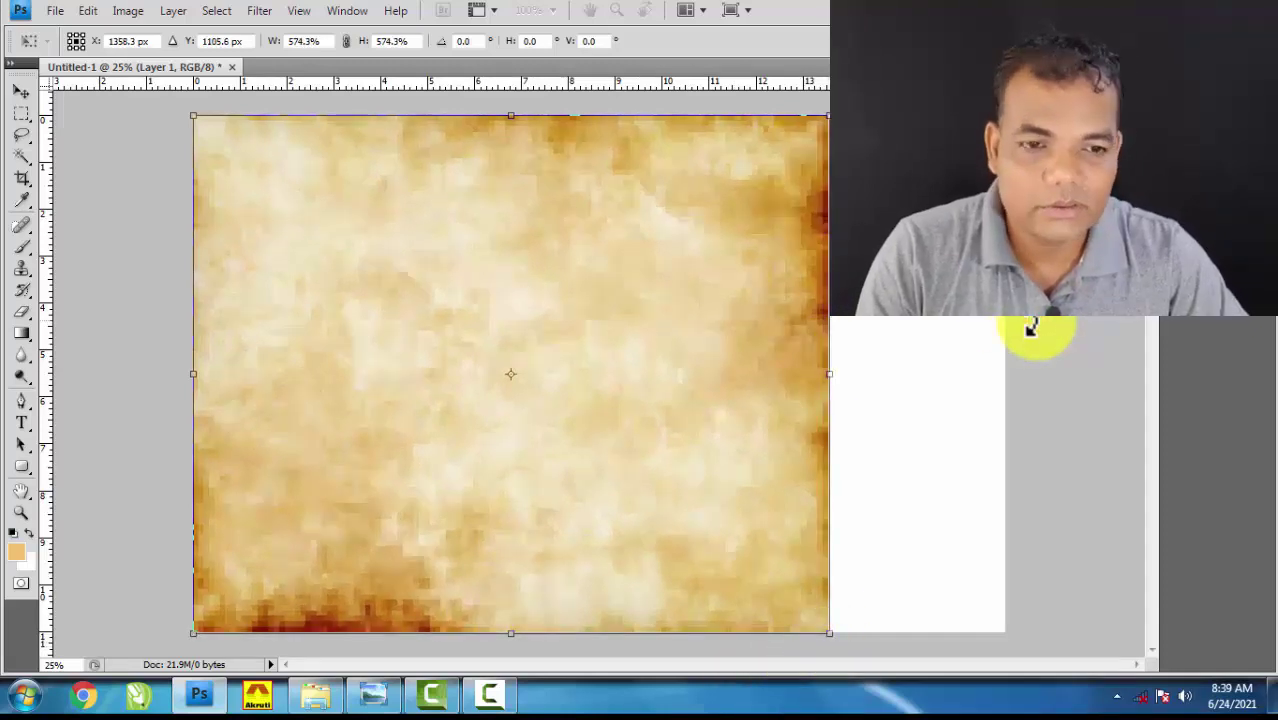
key(Return)
key(ctrl+t)
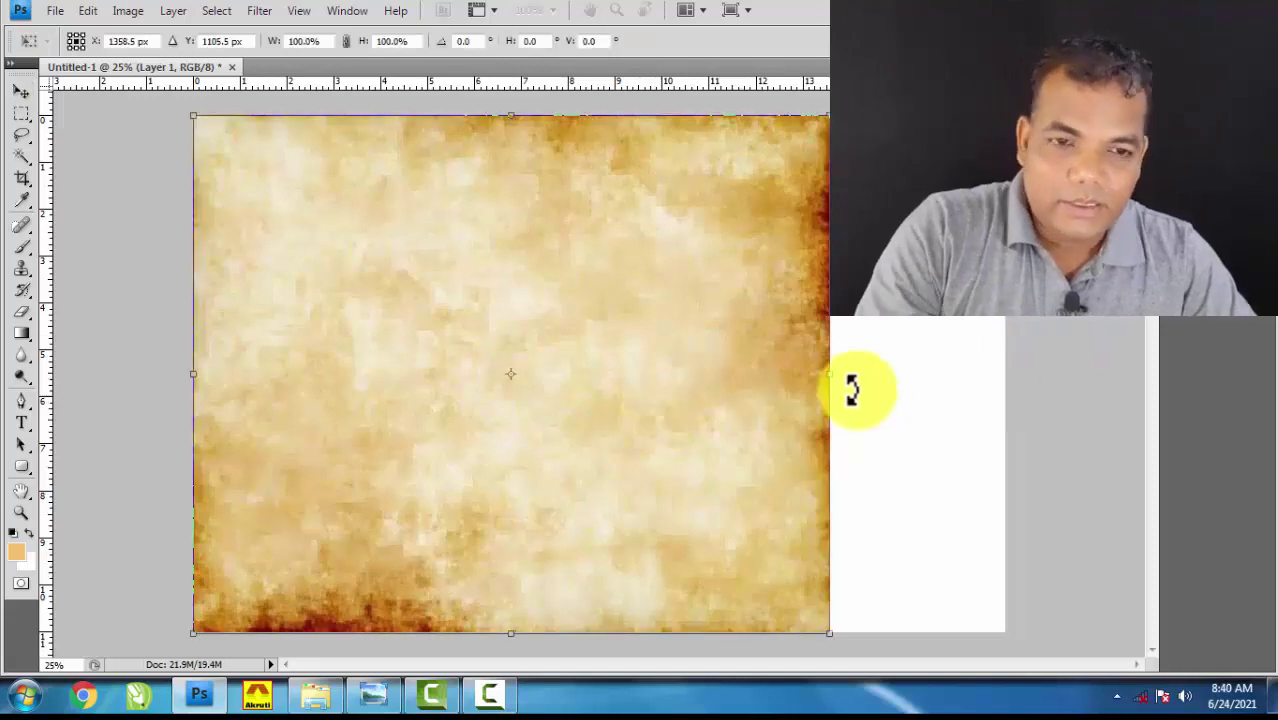
drag(829, 374, 1004, 391)
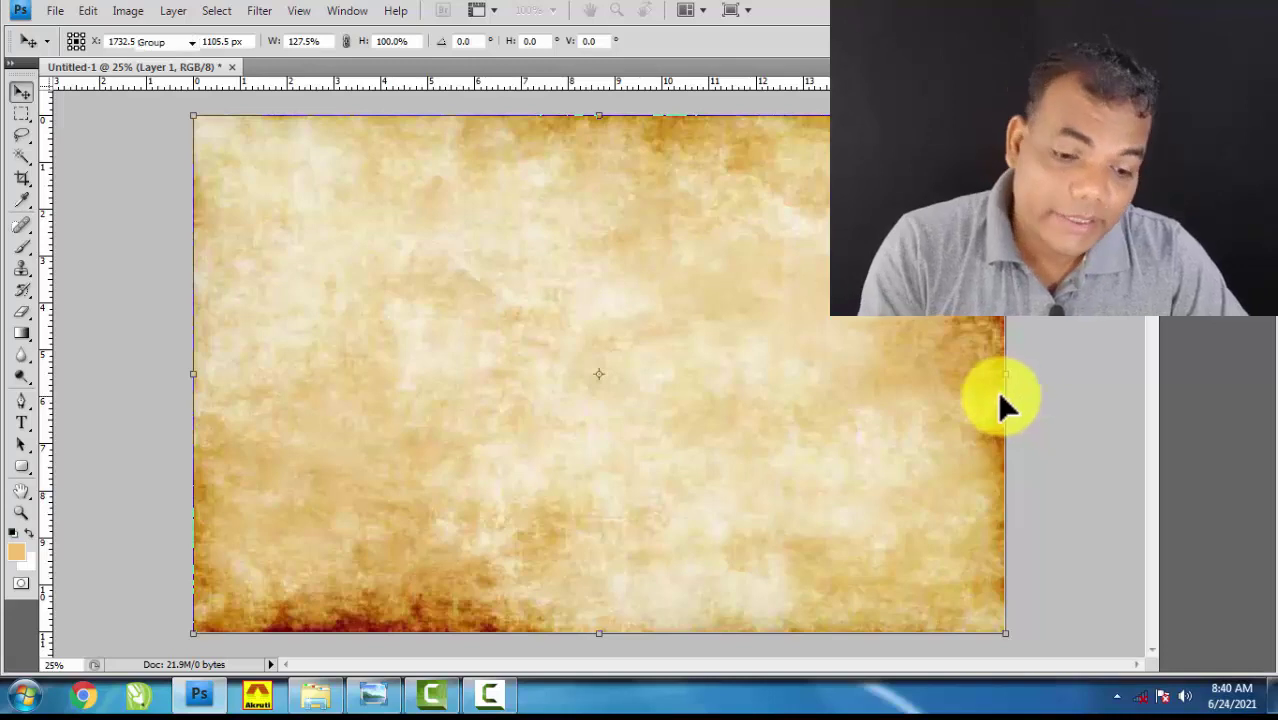
Apply the pending transform to the parchment layer.
key(Return)
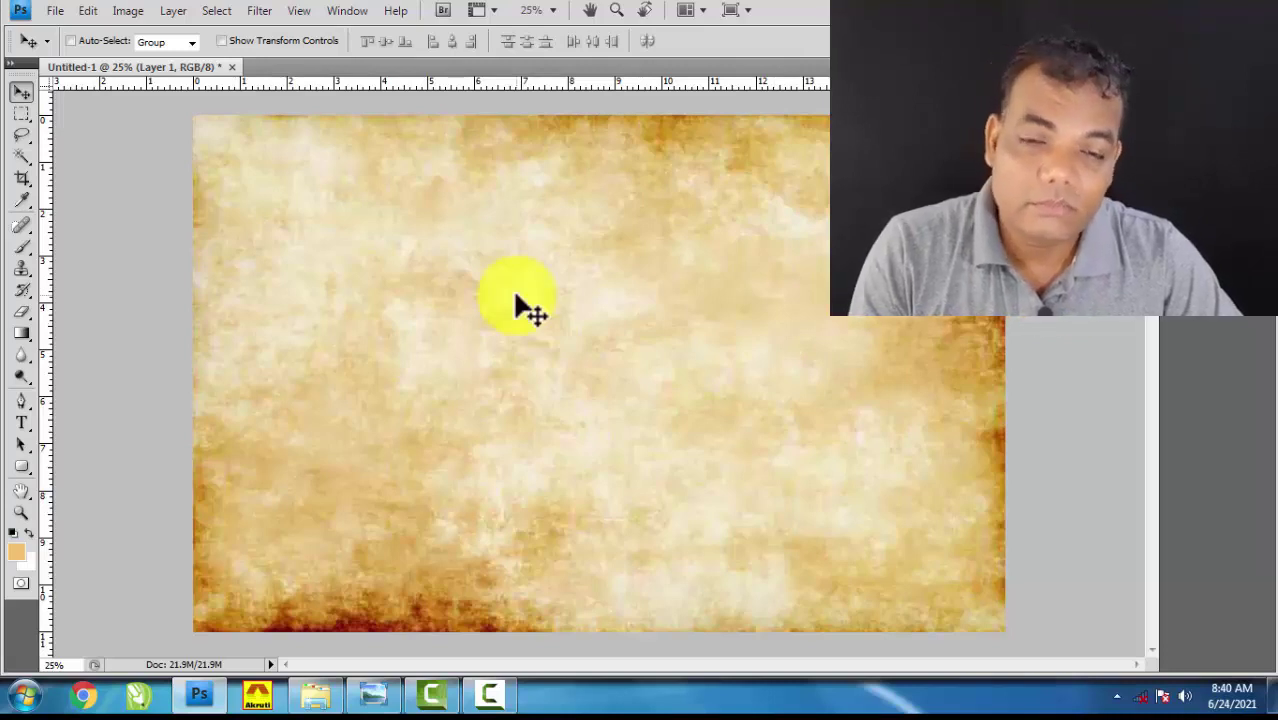
click(158, 340)
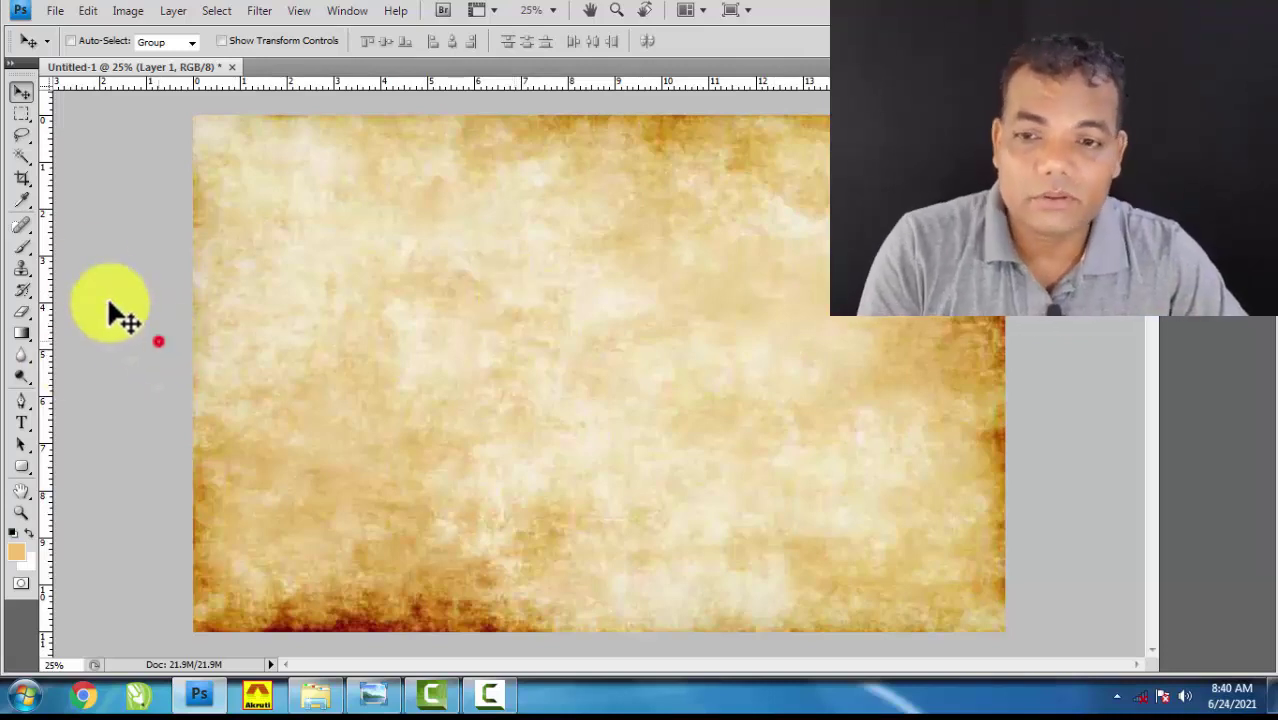
click(21, 90)
click(100, 250)
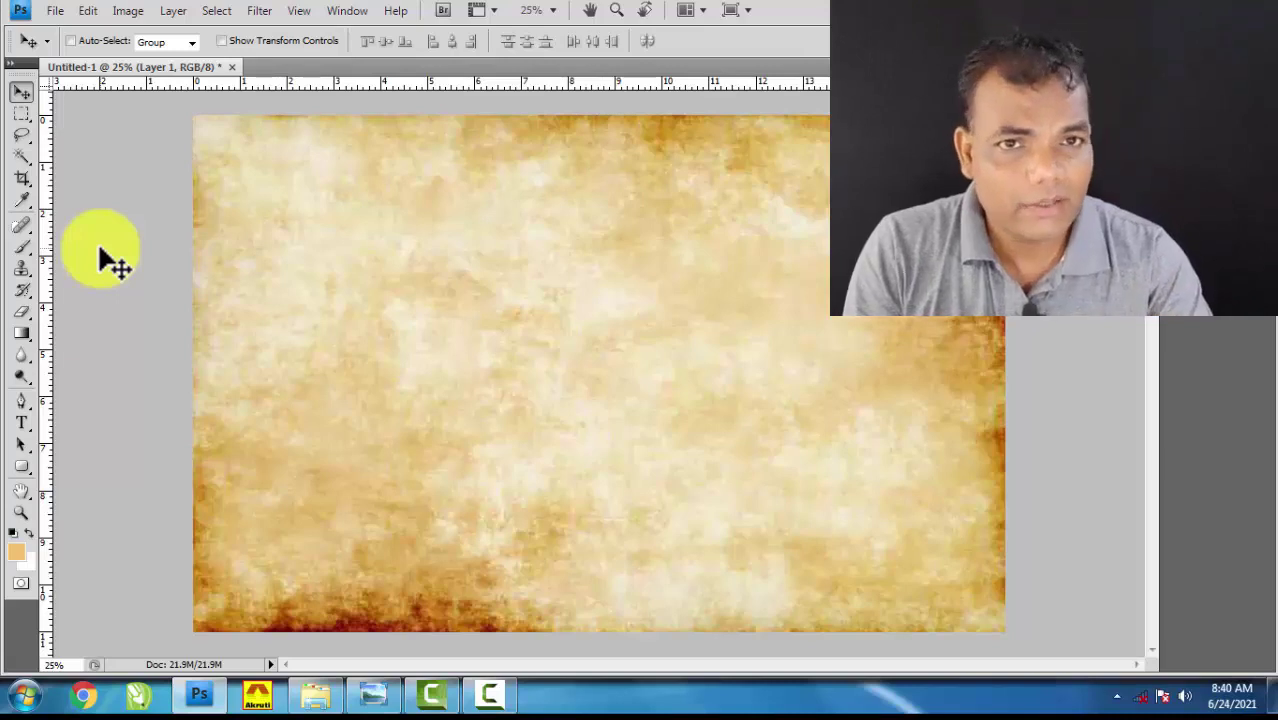
click(108, 300)
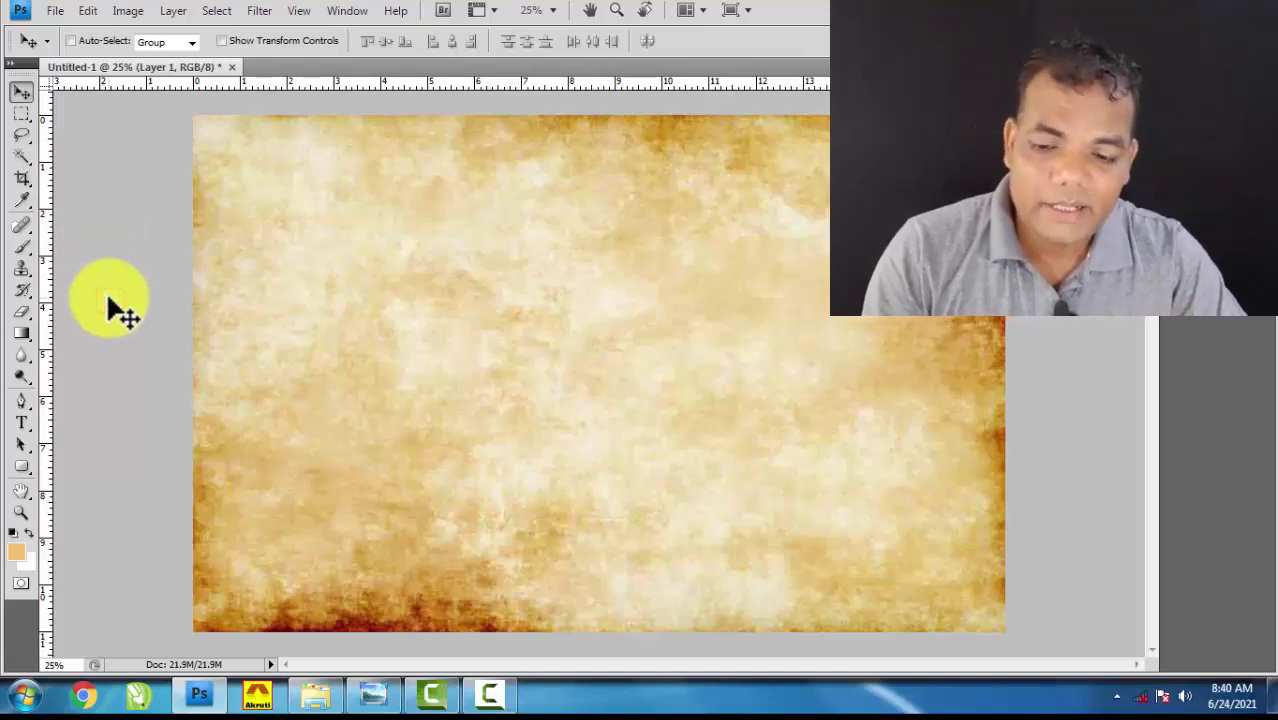
key(ctrl+t)
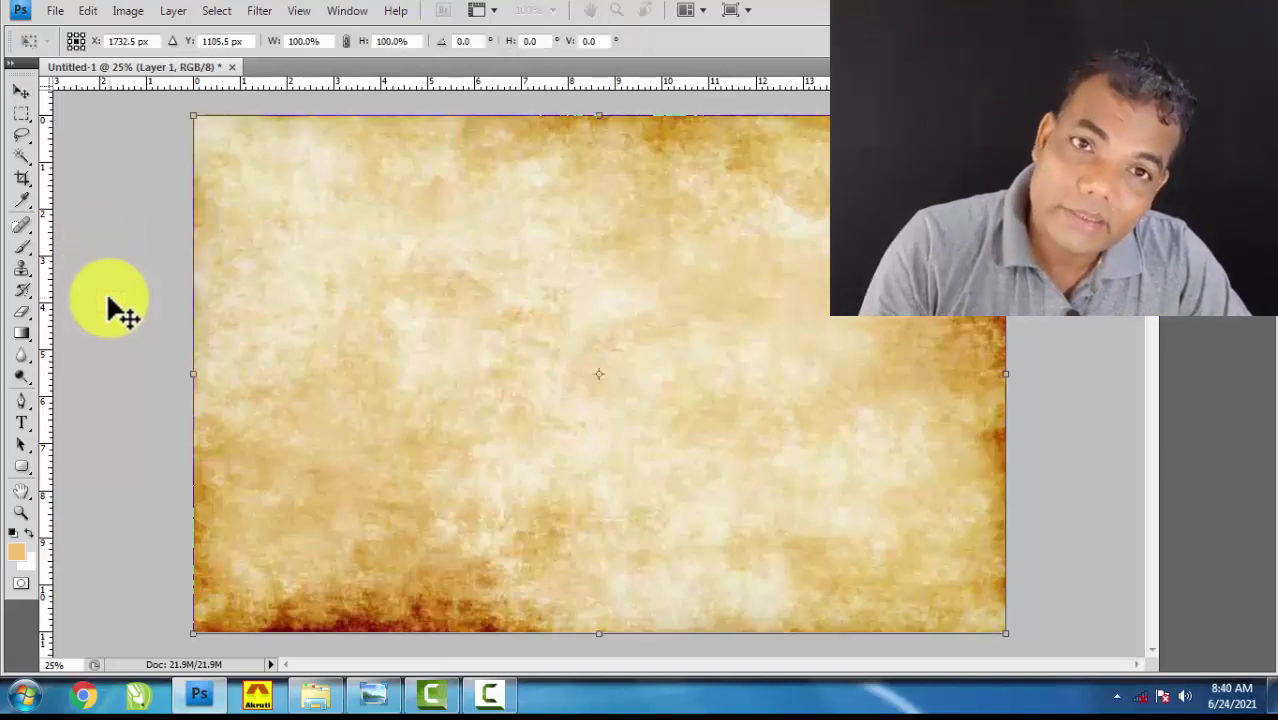
key(Return)
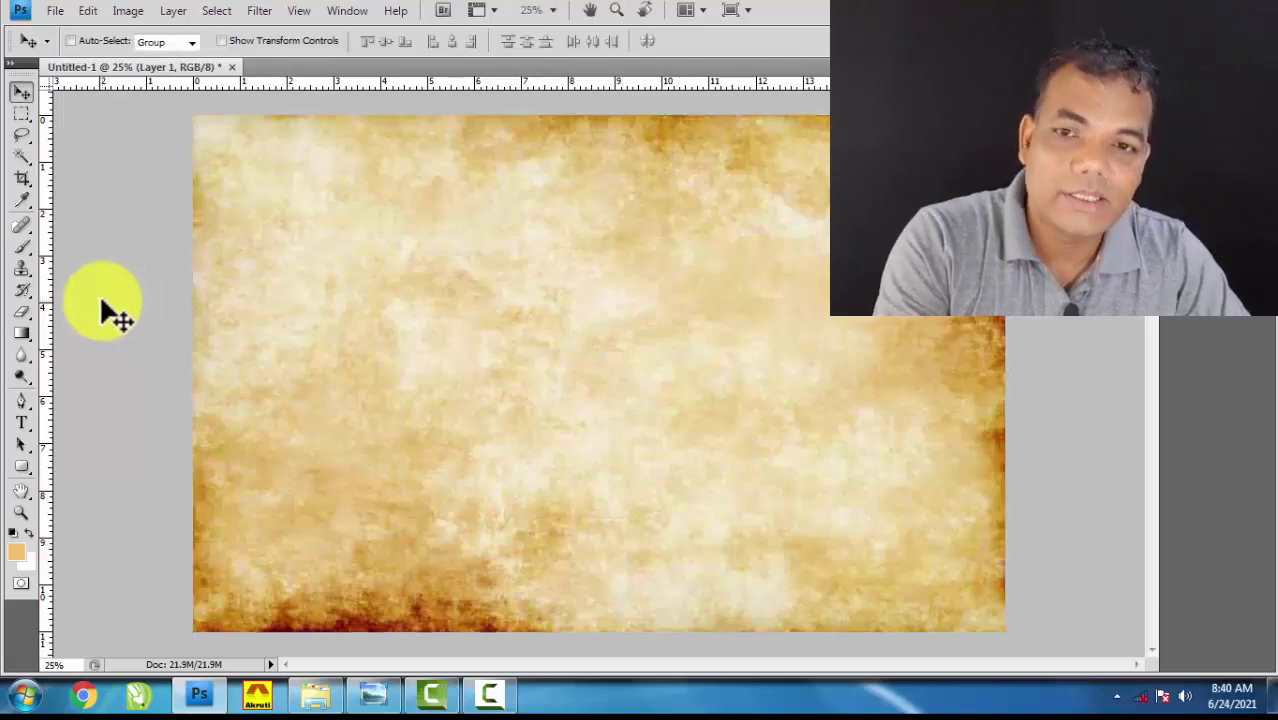
key(ctrl+t)
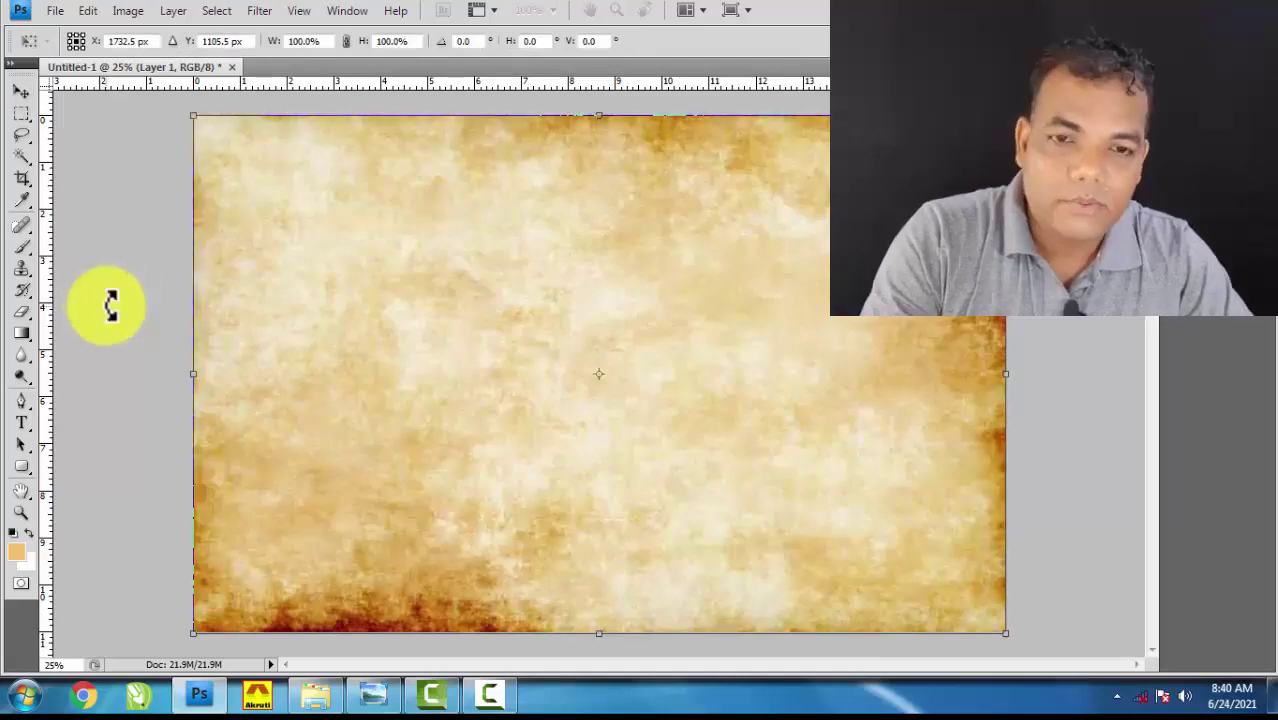
scroll(601, 367, up, 6)
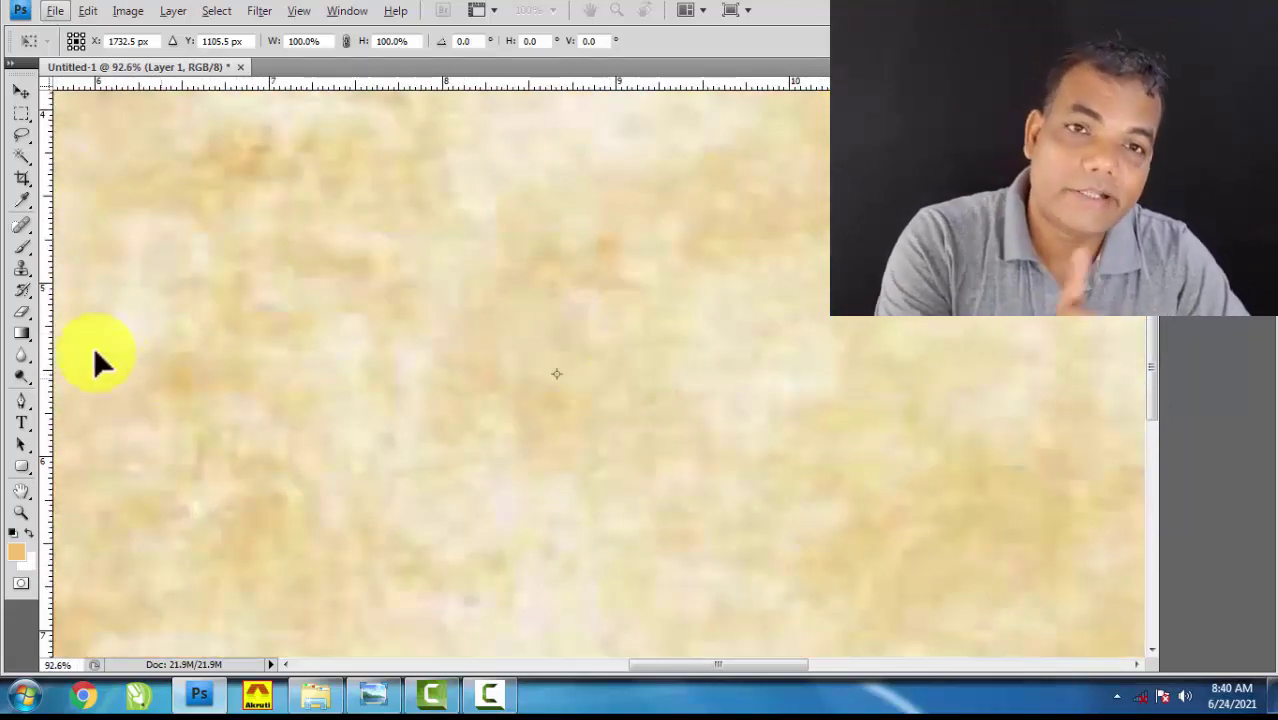
click(18, 91)
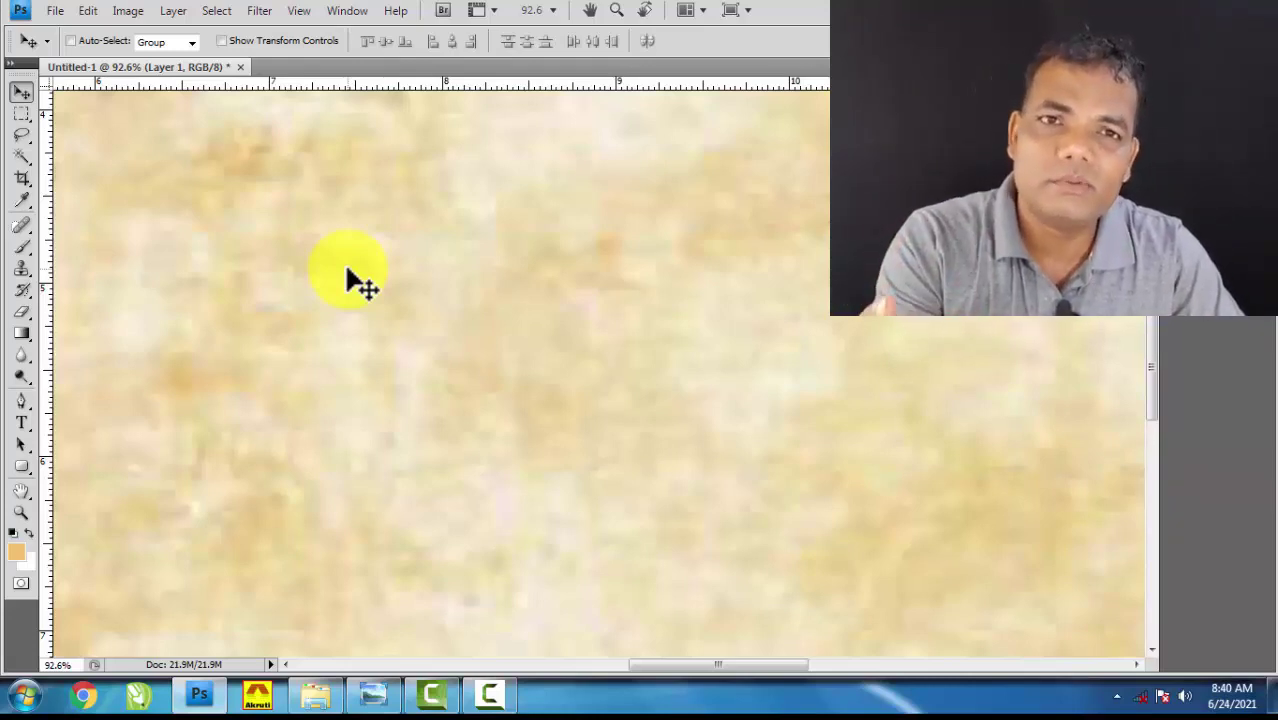
key(ctrl+0)
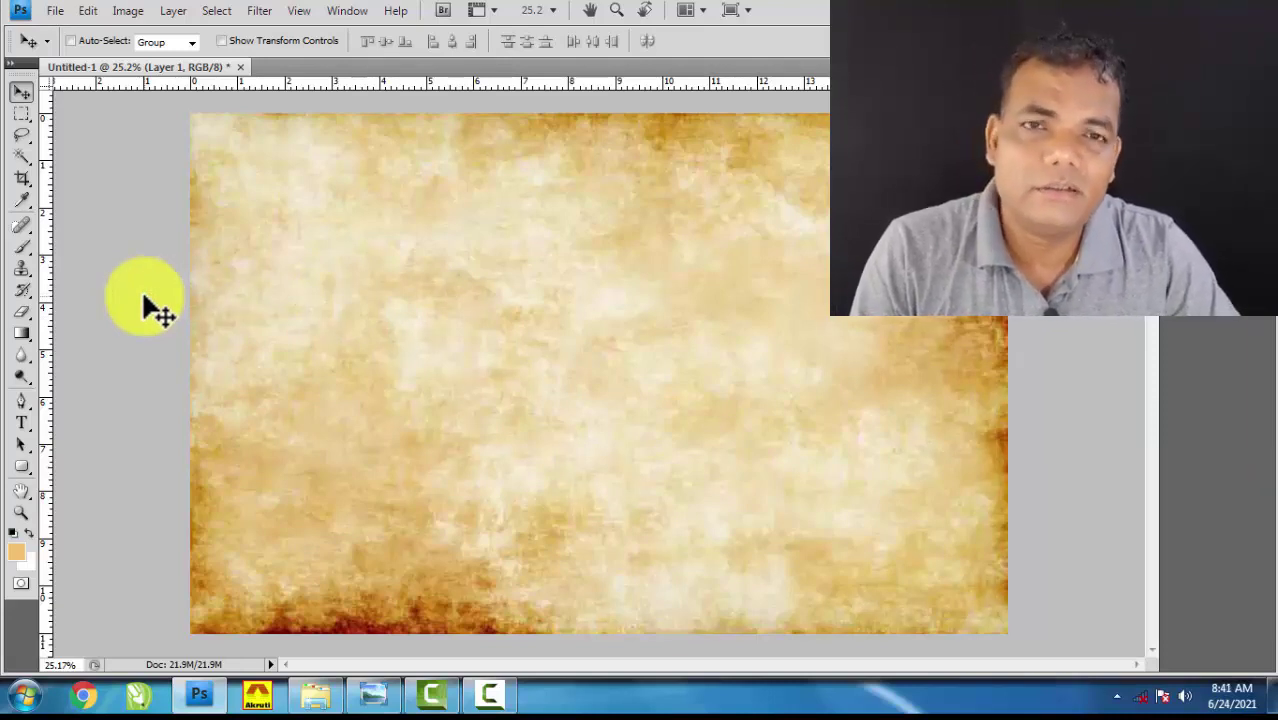
click(130, 280)
click(100, 195)
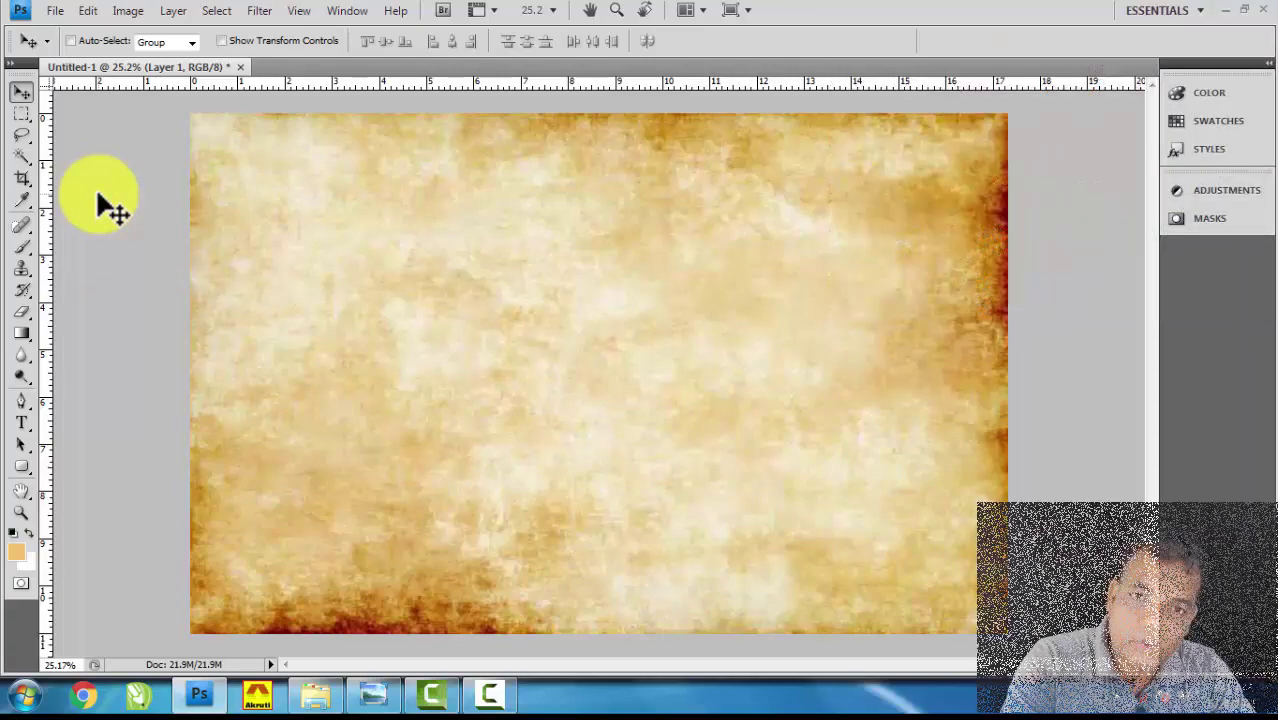
Add a new layer above the parchment and marquee-select a full-height vertical strip about 0.6 inches wide near the page's middle.
key(F7)
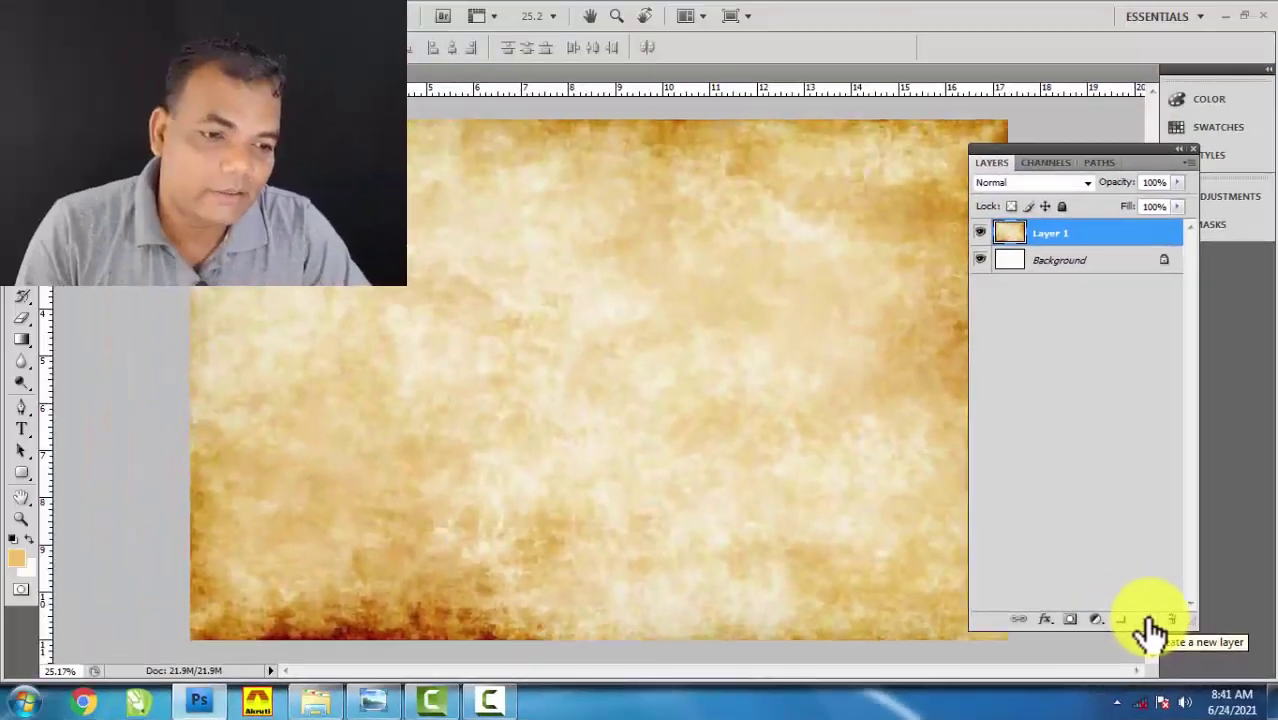
click(1152, 625)
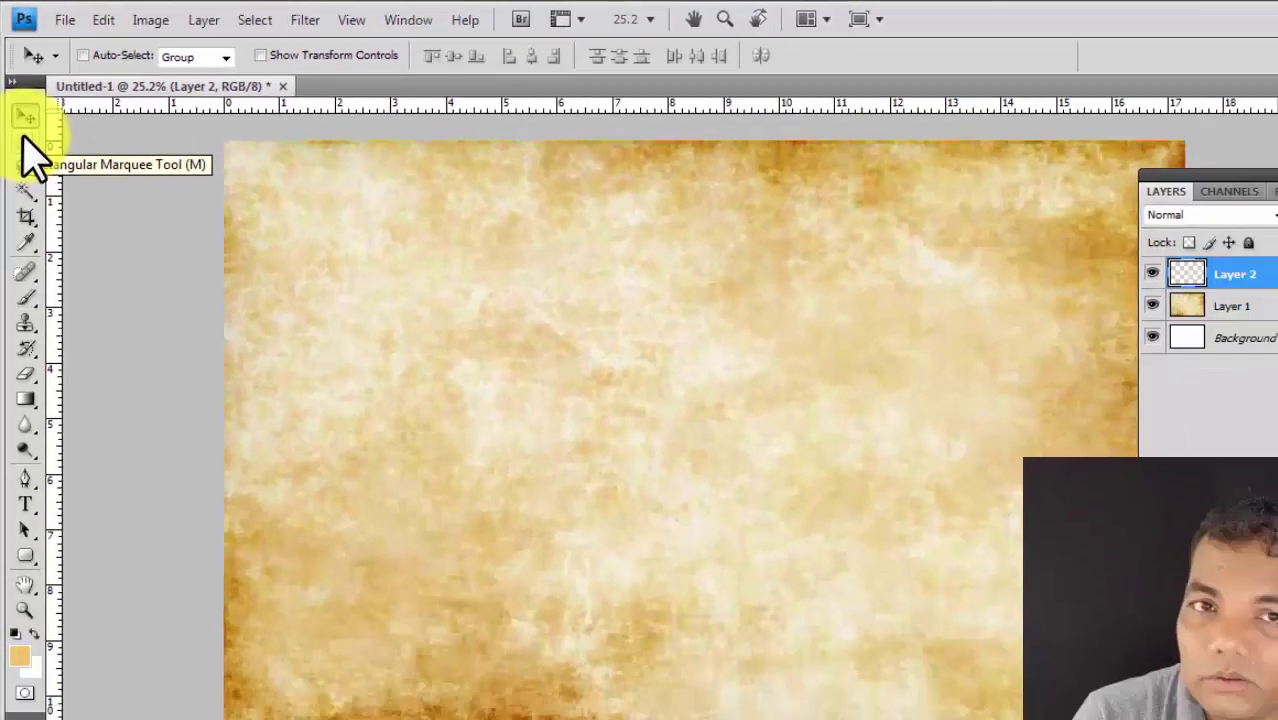
click(45, 275)
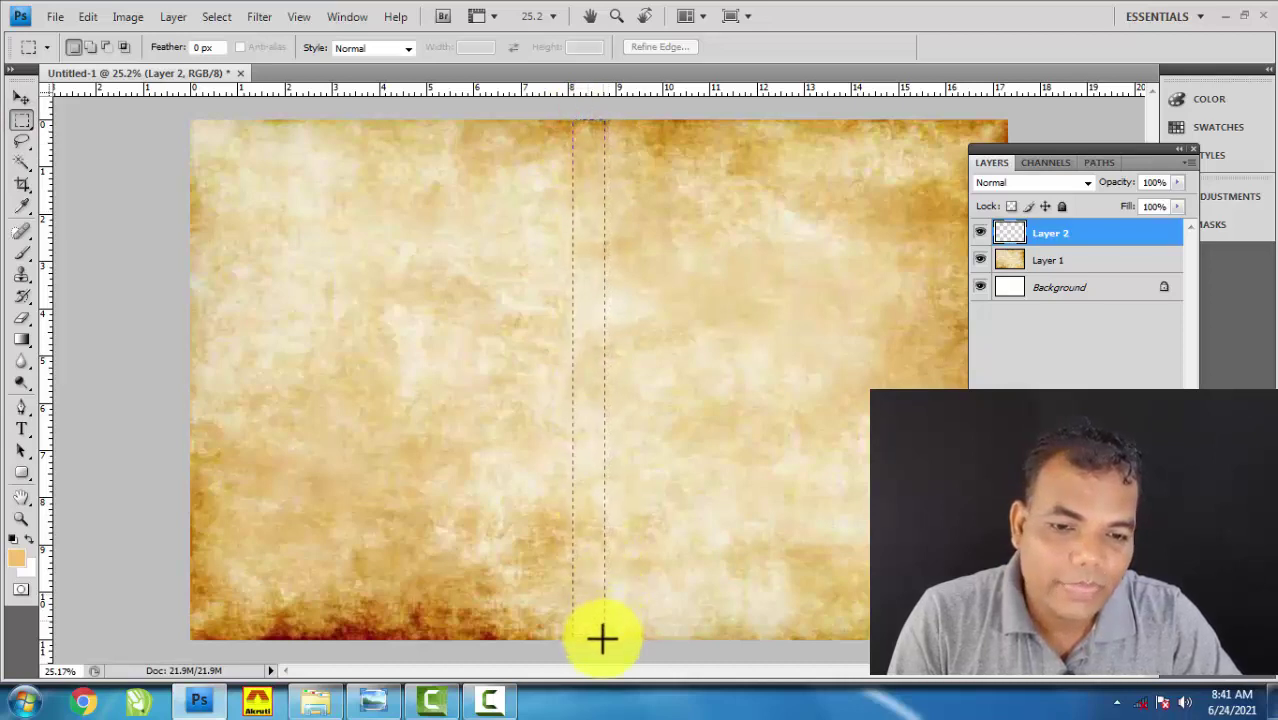
drag(601, 643, 603, 640)
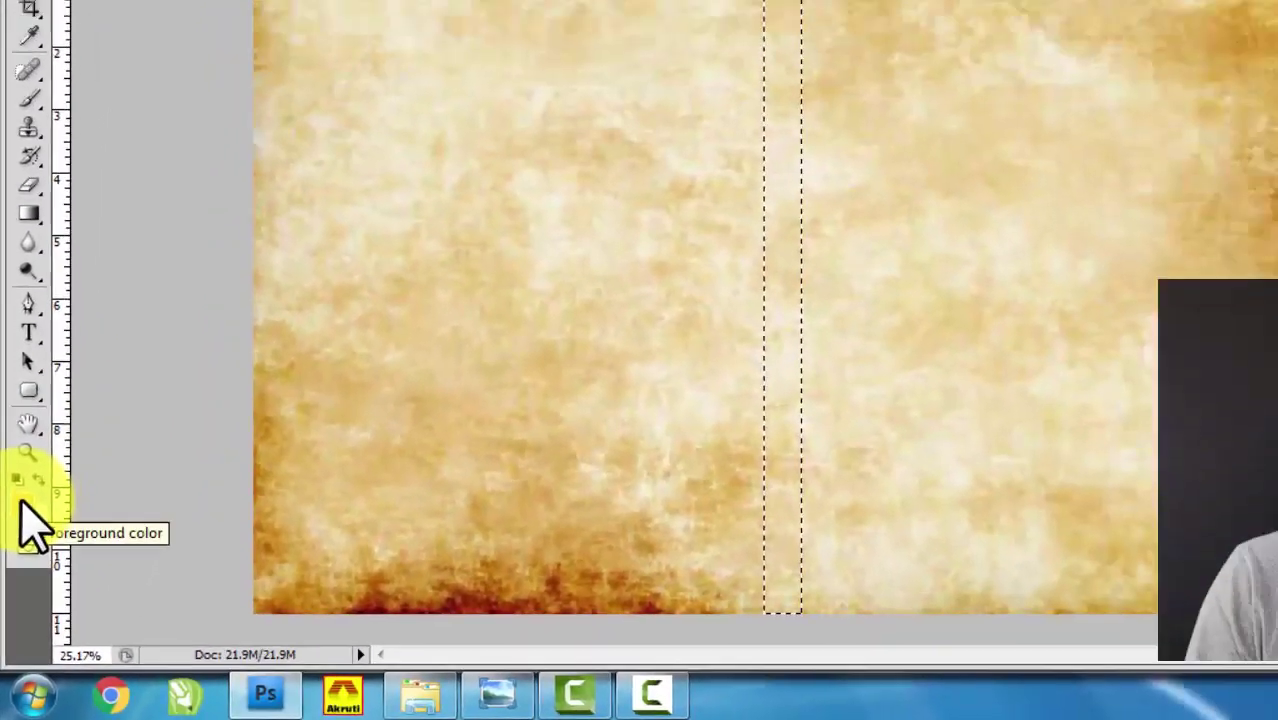
Fill the selected strip with foreground colour #f5ac2d, deselect it and activate the Move tool.
click(35, 385)
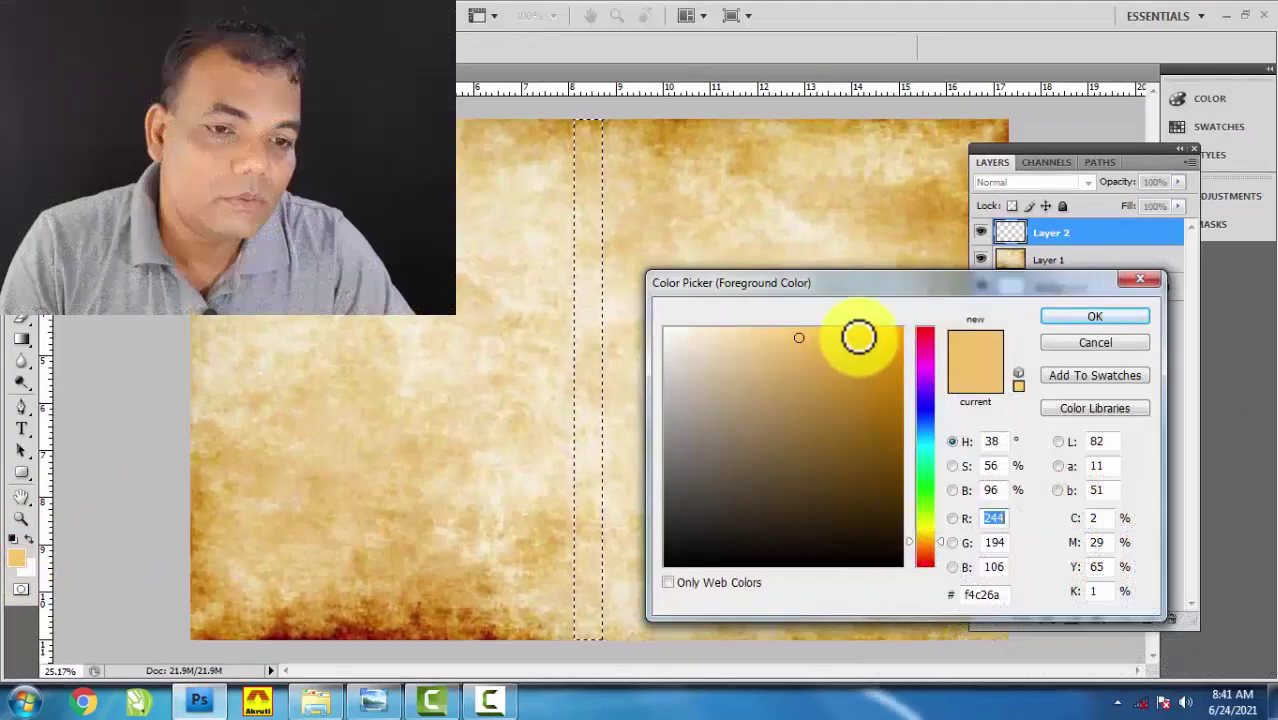
click(859, 338)
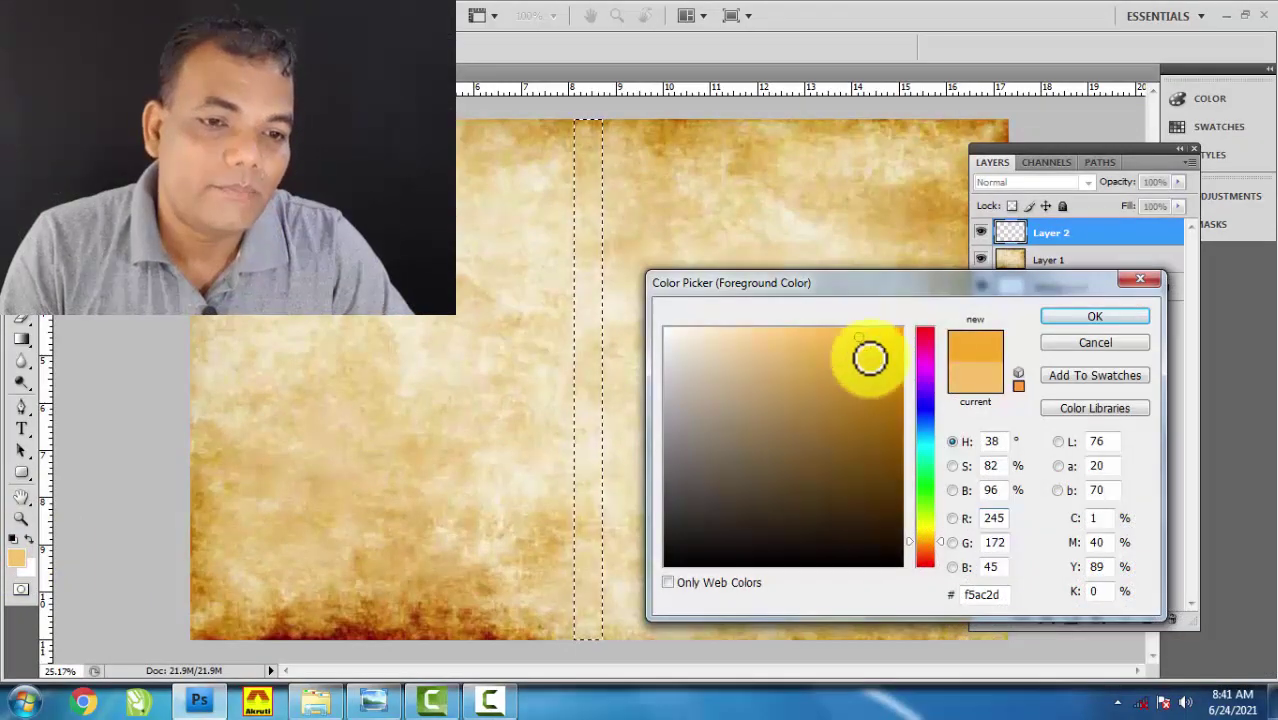
click(1094, 317)
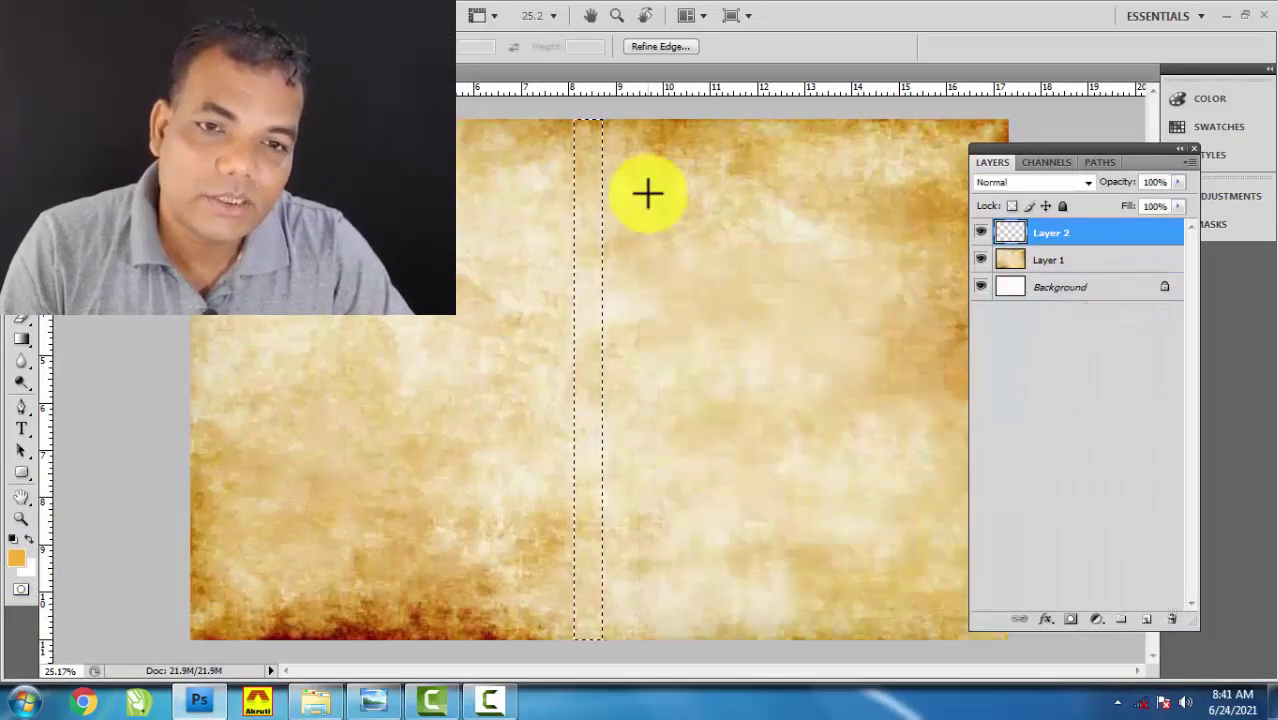
key(alt+BackSpace)
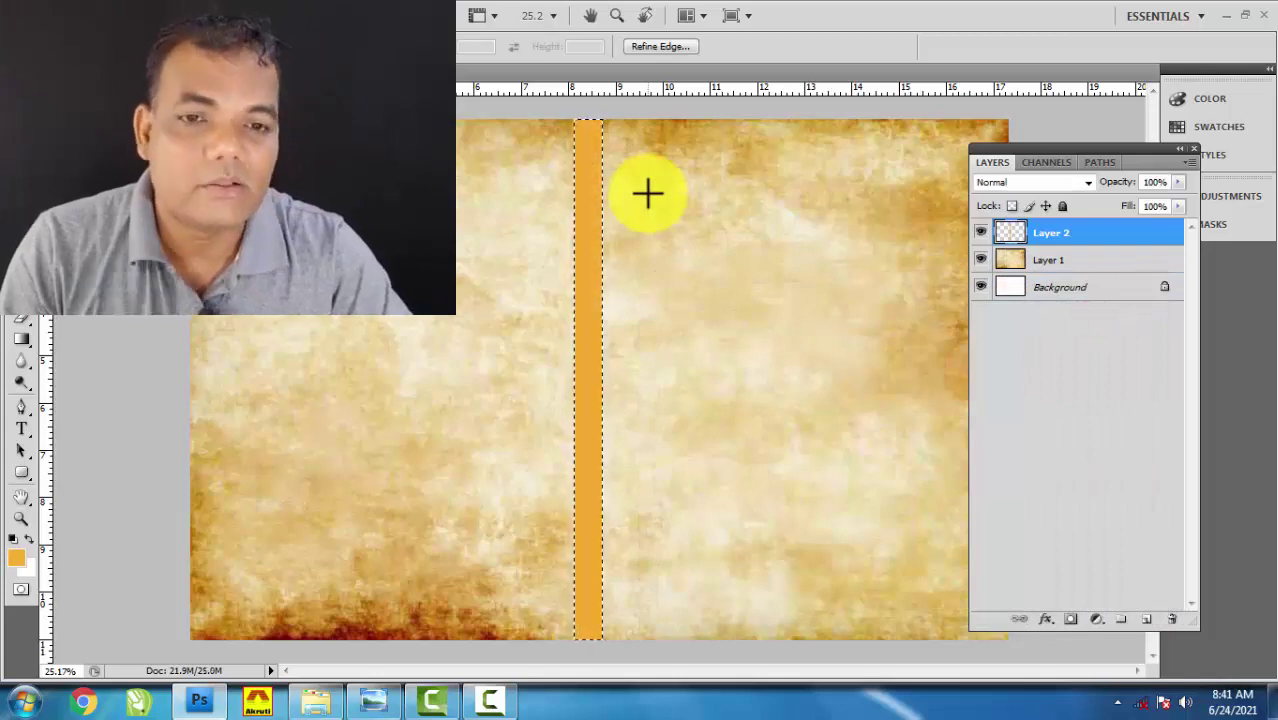
key(v)
key(ctrl+d)
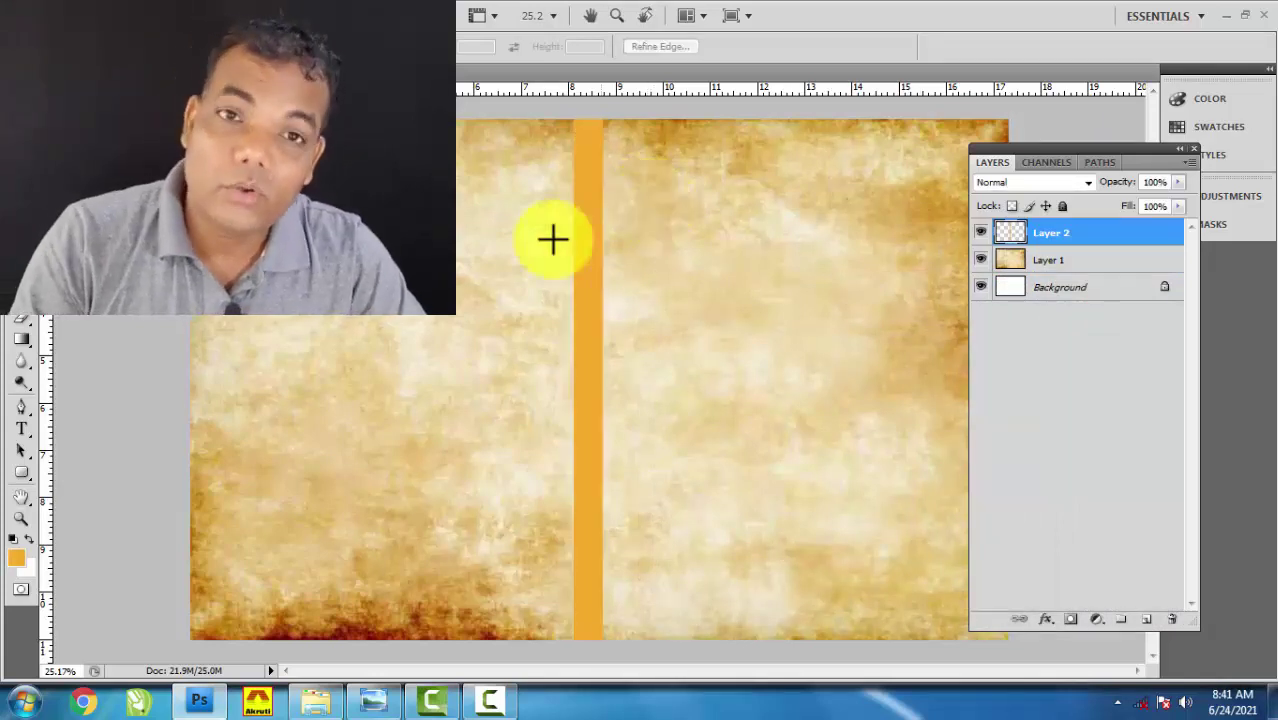
click(21, 97)
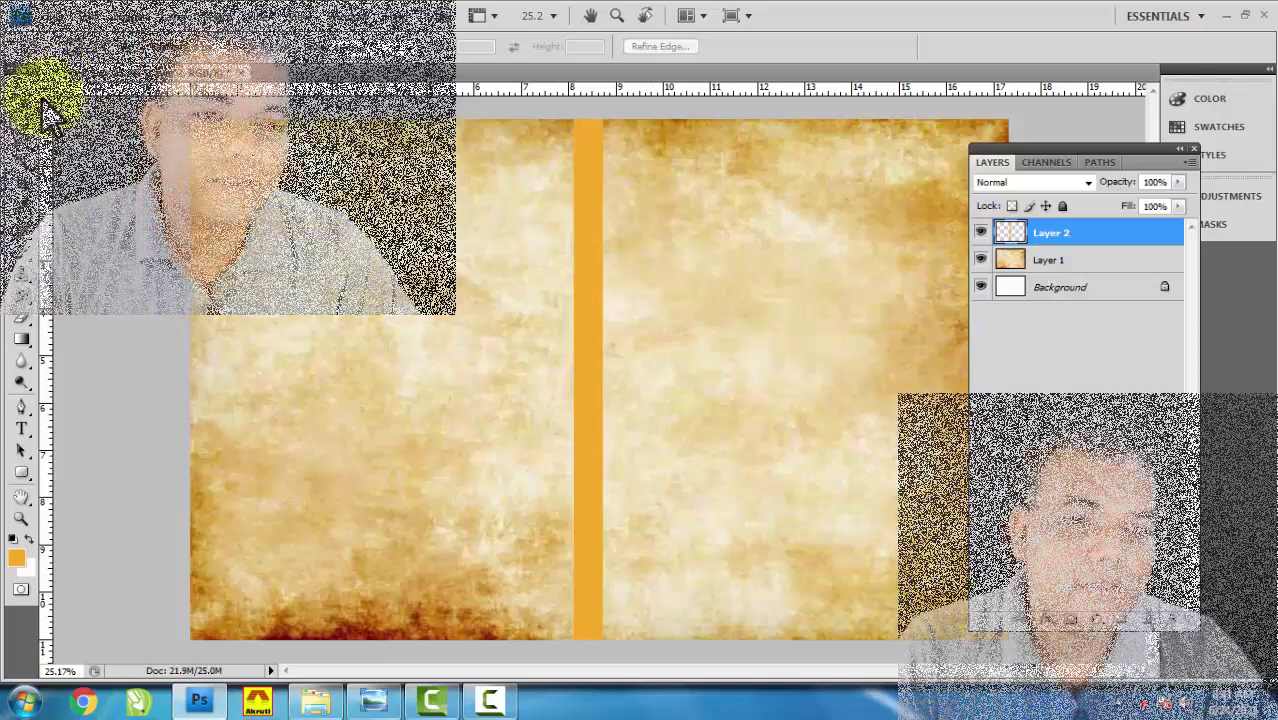
click(115, 270)
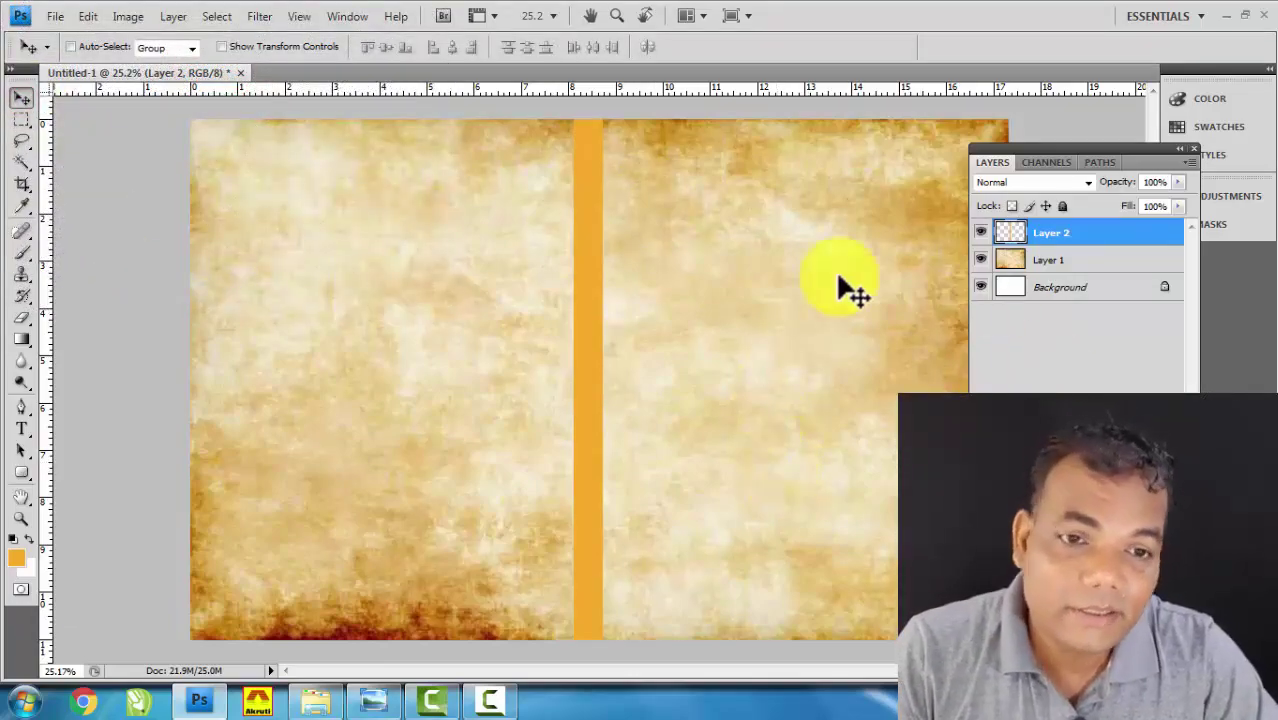
Rename the orange strip's layer PORT and the parchment layer BG.
double_click(1055, 232)
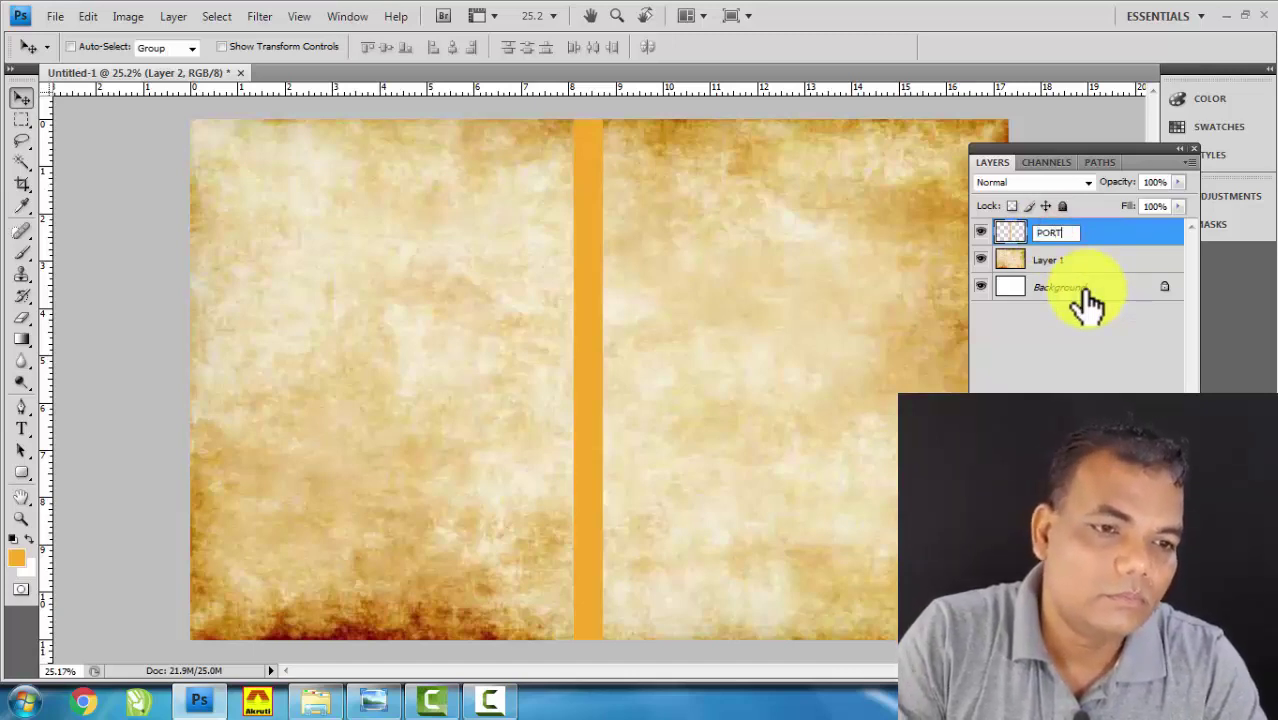
key(Return)
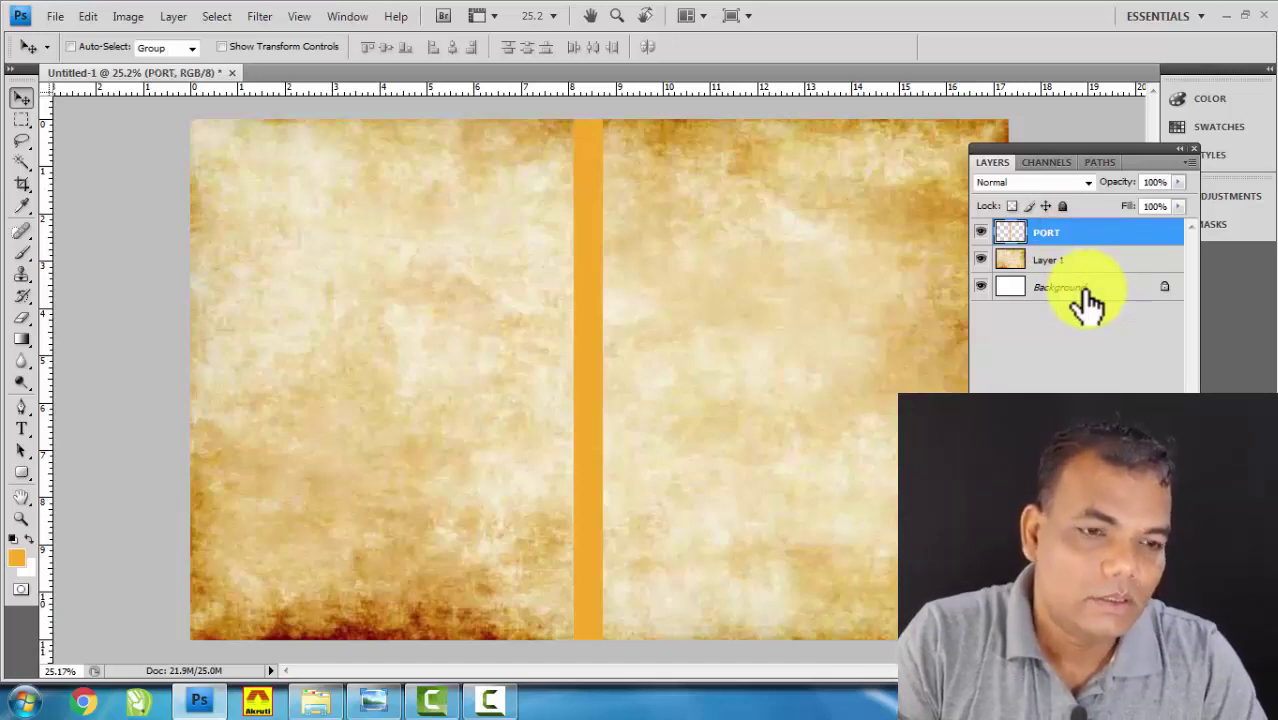
double_click(1047, 260)
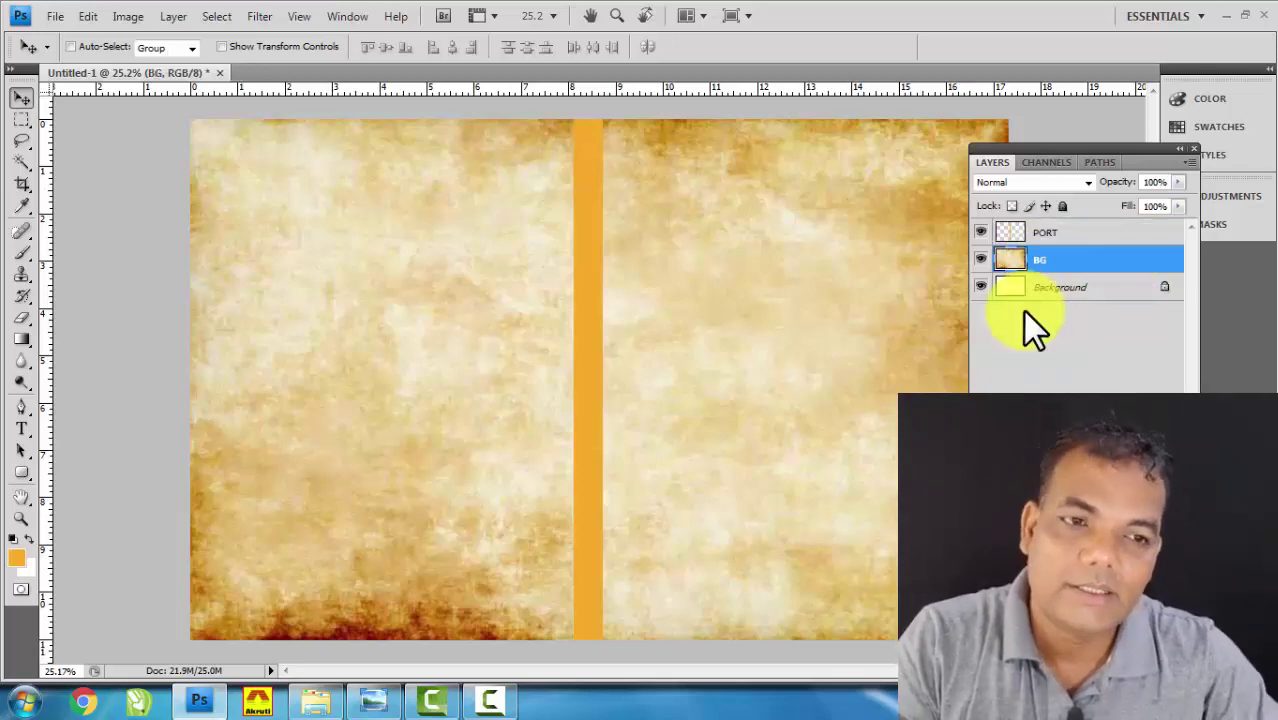
click(840, 352)
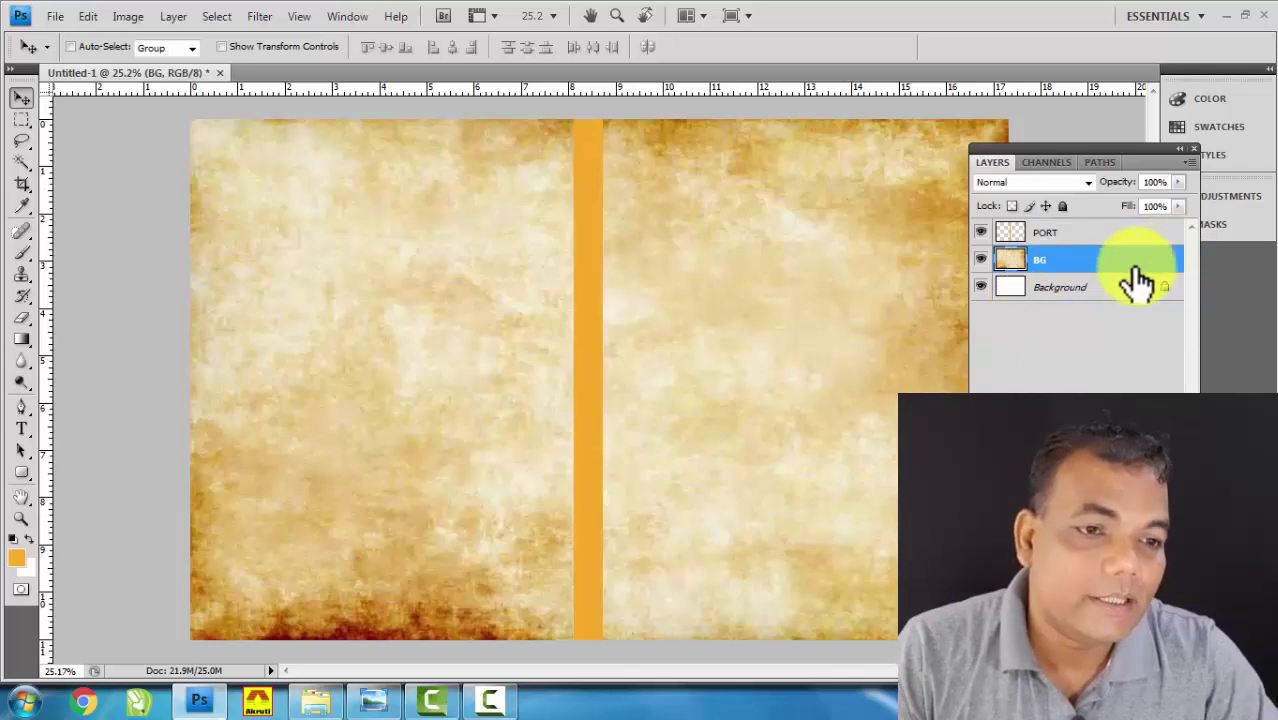
Align the PORT and BG layers on their horizontal centres, leaving only PORT selected.
shift+click(1112, 234)
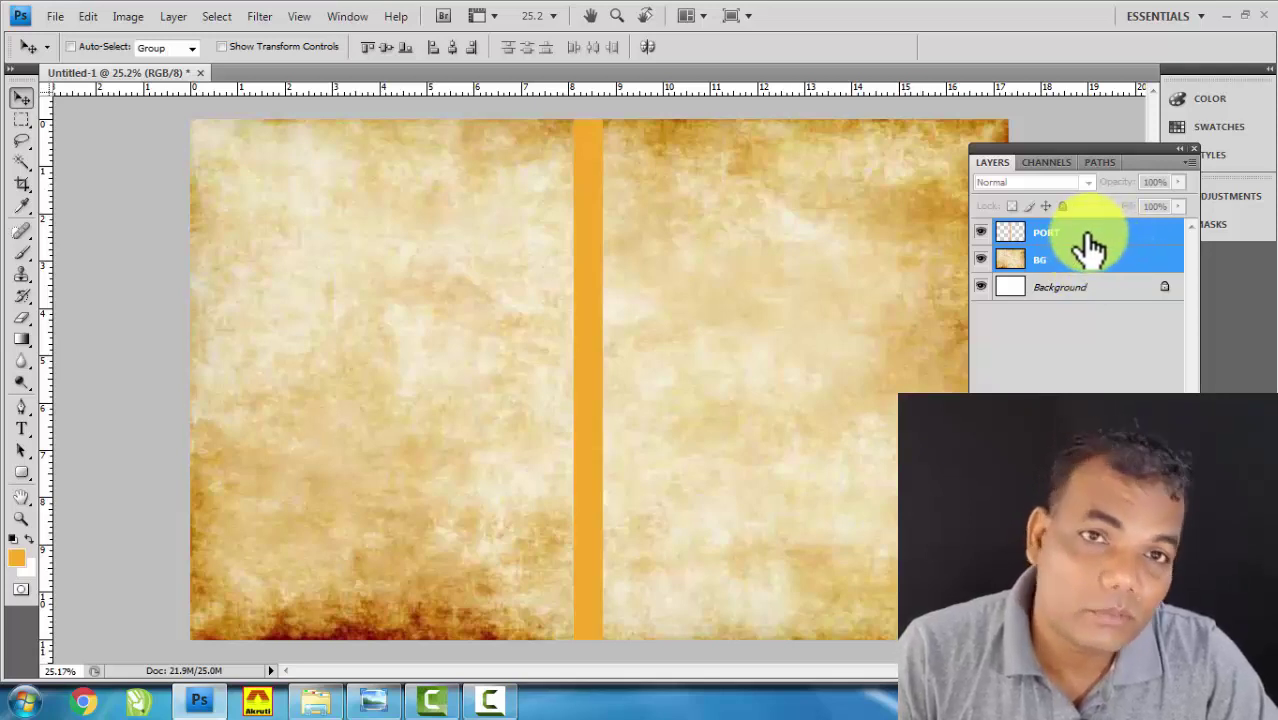
click(451, 44)
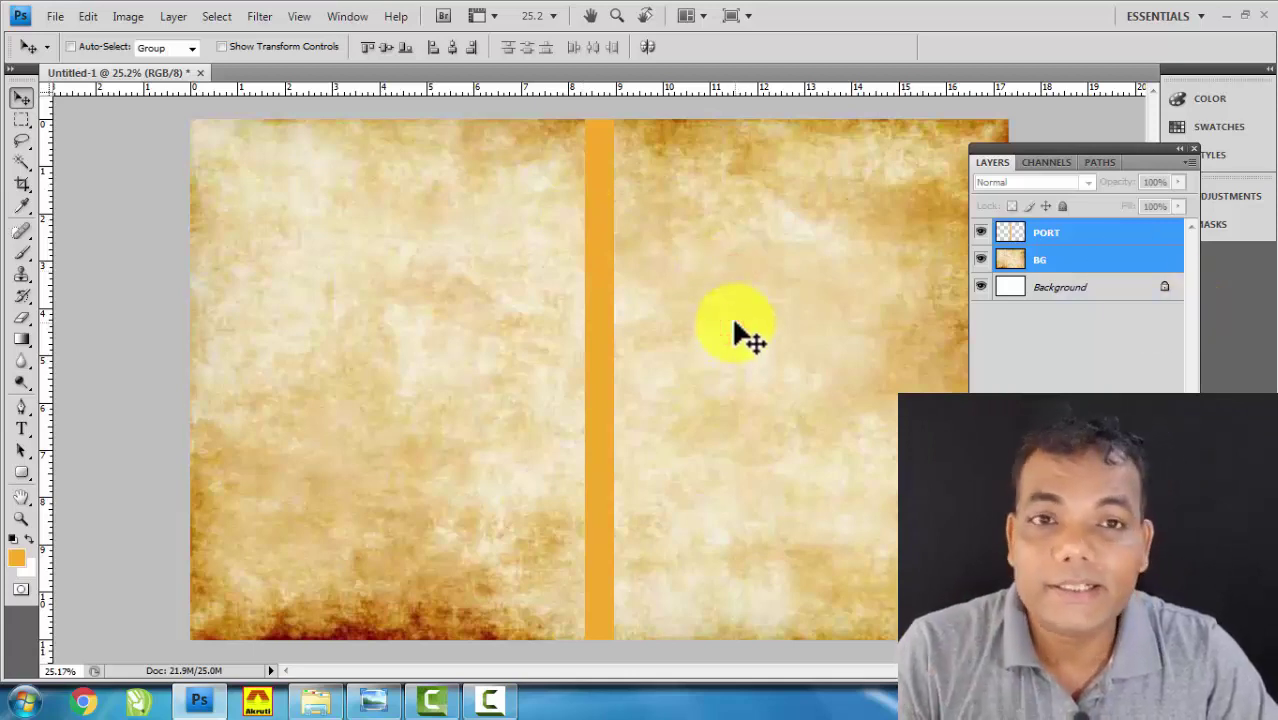
click(1097, 262)
click(1110, 232)
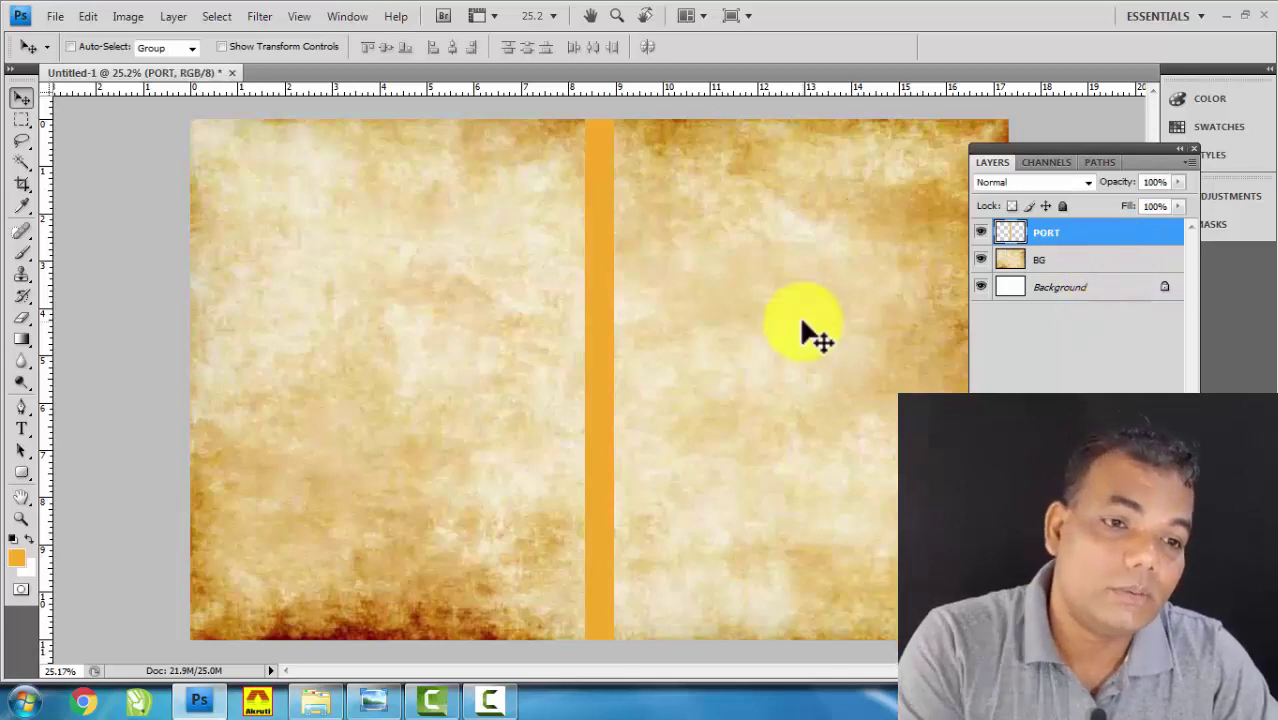
mouse_move(800, 320)
mouse_down()
mouse_move(426, 316)
mouse_move(422, 340)
mouse_up()
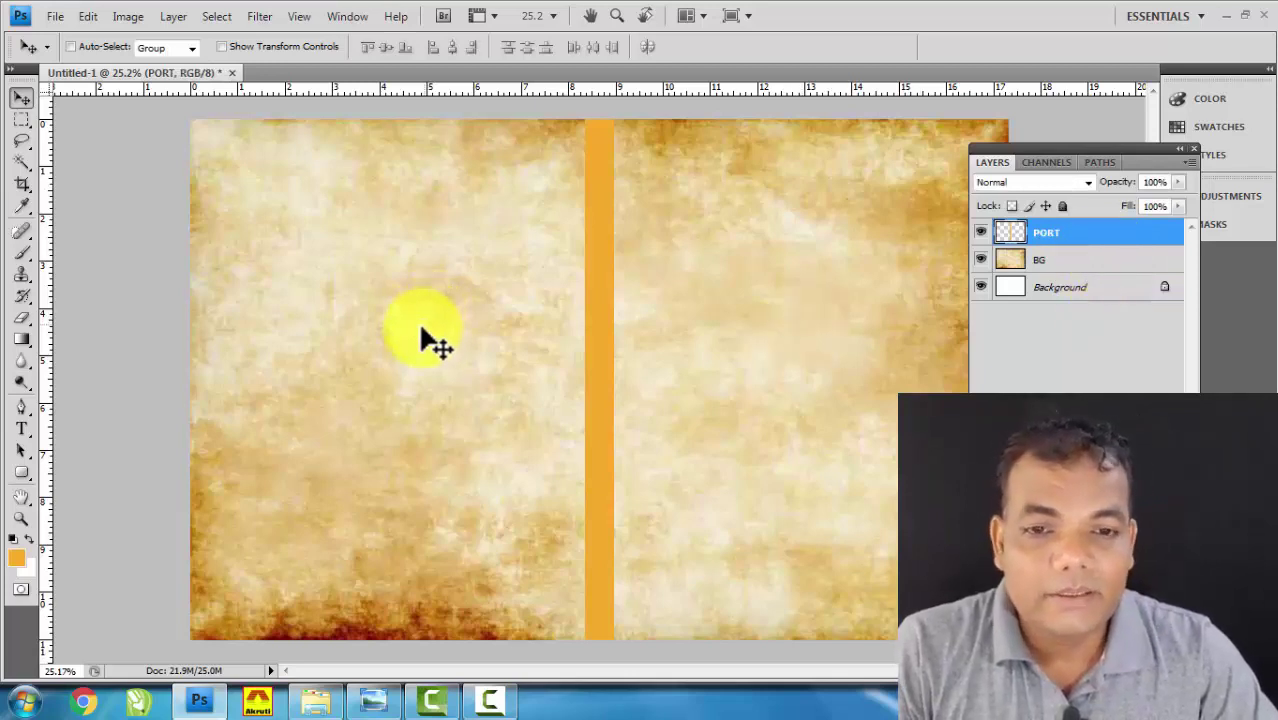
Switch to the 1_Cover_Odisha Tradition folder and open the Chandua_1 image in Photoshop.
click(316, 700)
click(729, 379)
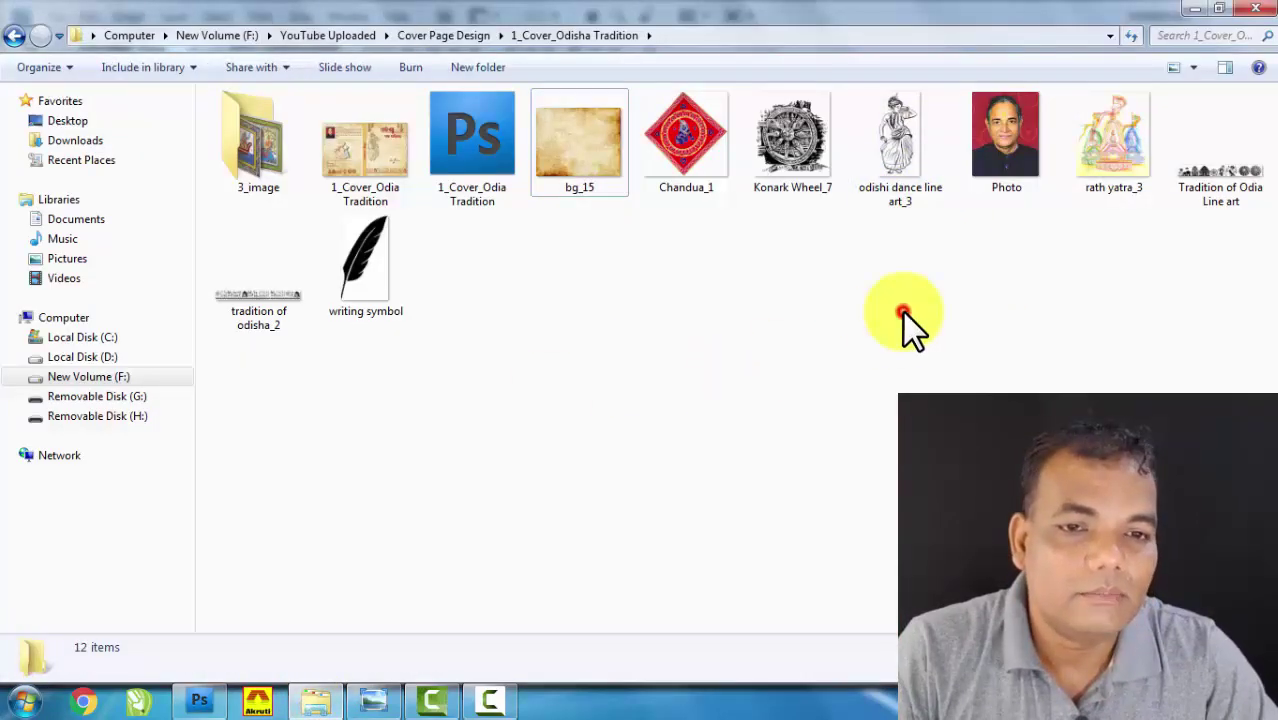
click(711, 165)
drag(681, 149, 591, 262)
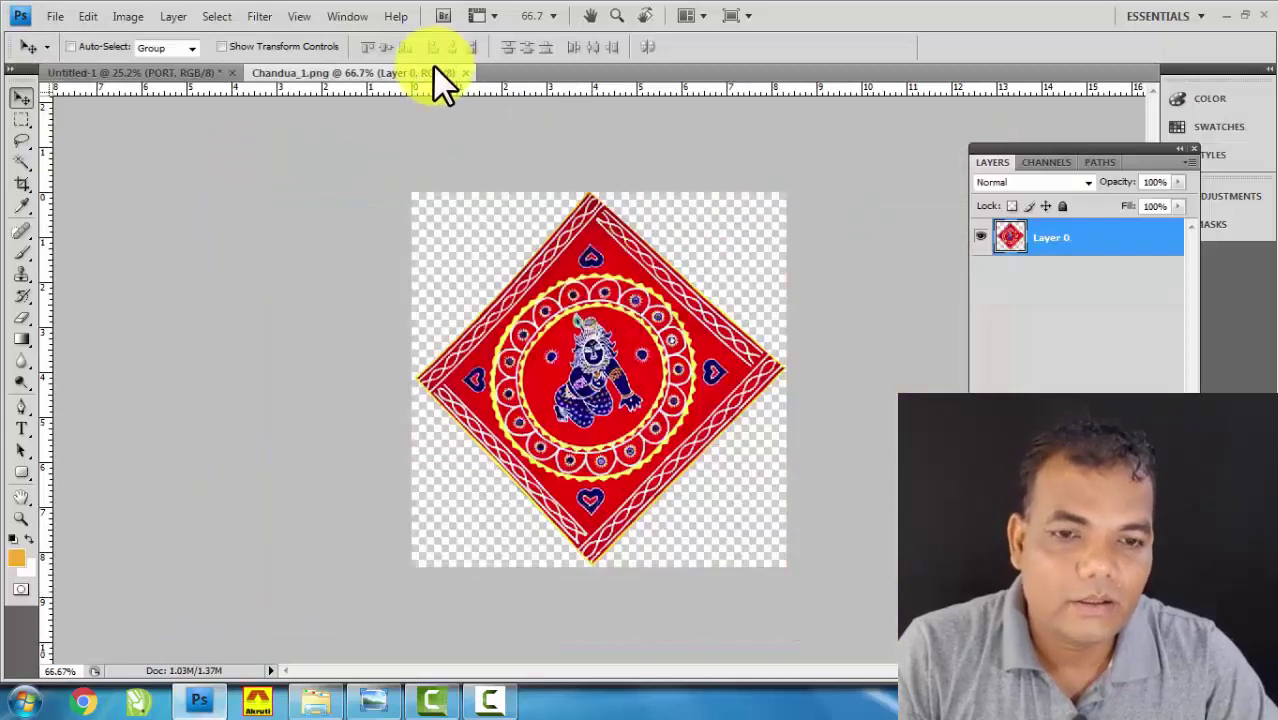
Float the Chandua_1.png window, copy its red diamond artwork onto the page beside the orange strip in Untitled-1, and close Chandua_1.png.
drag(388, 76, 629, 425)
drag(688, 486, 518, 290)
click(876, 424)
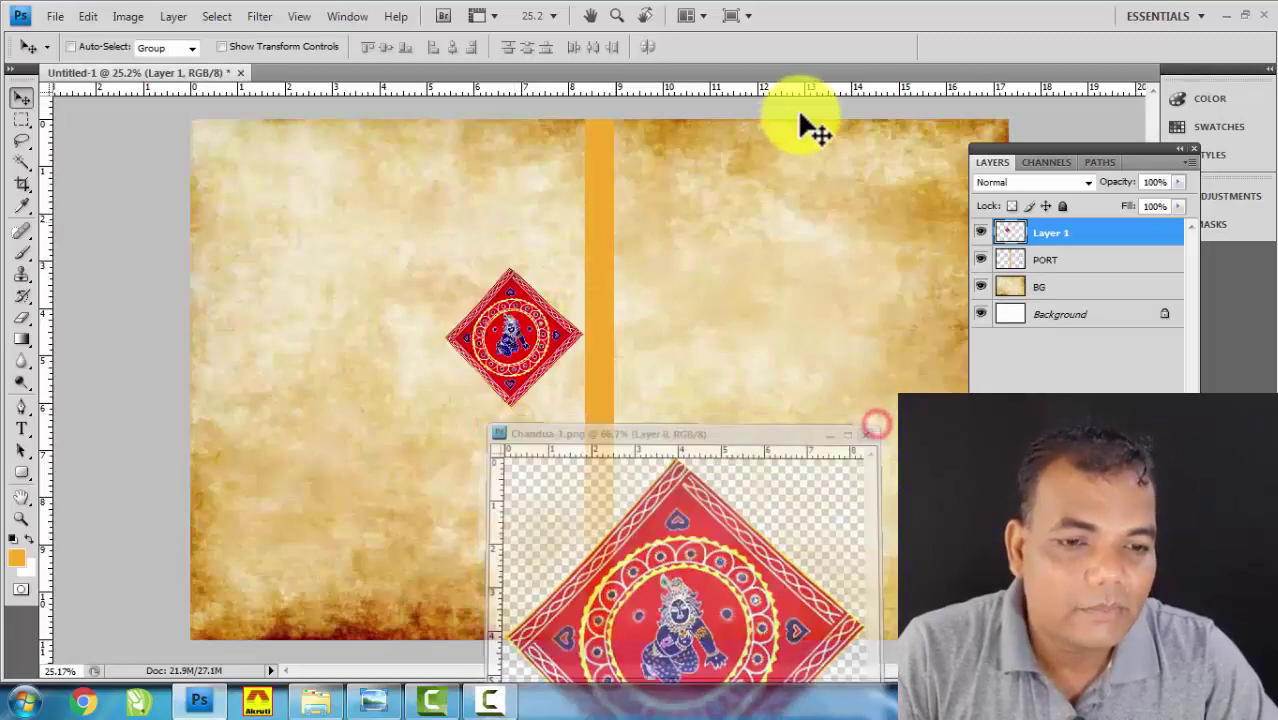
scroll(718, 200, up, 3)
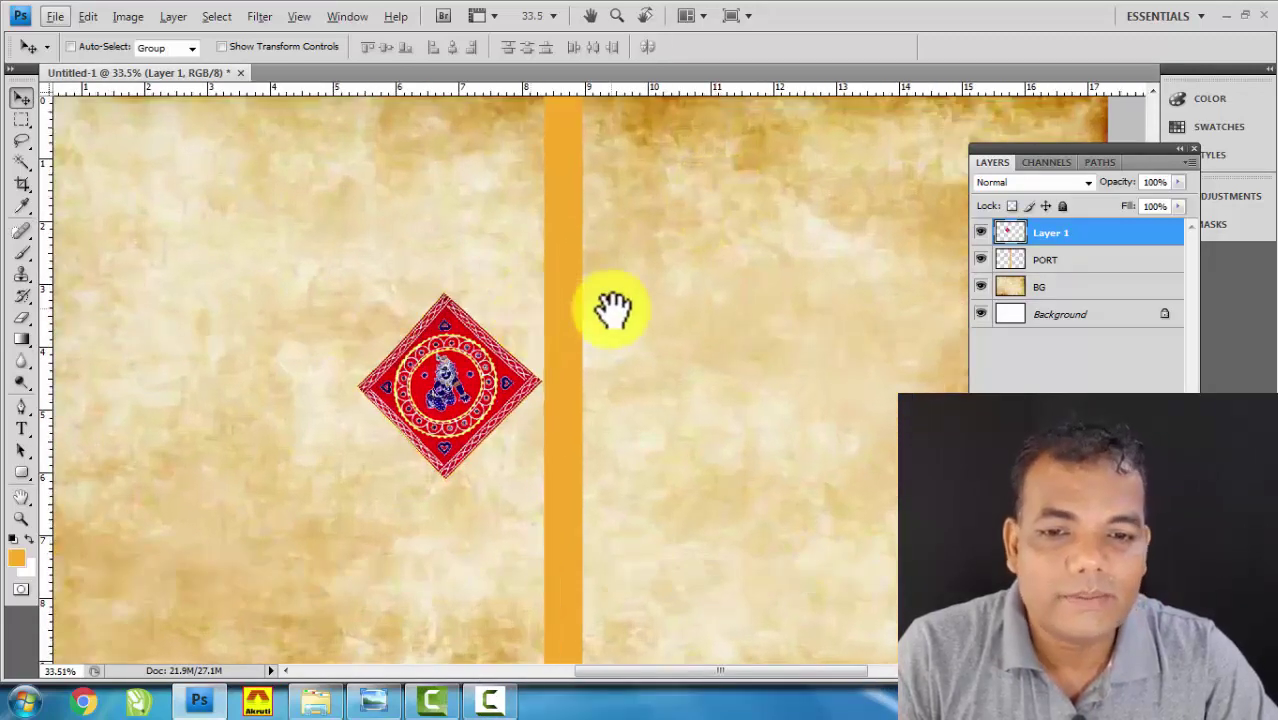
drag(610, 307, 489, 375)
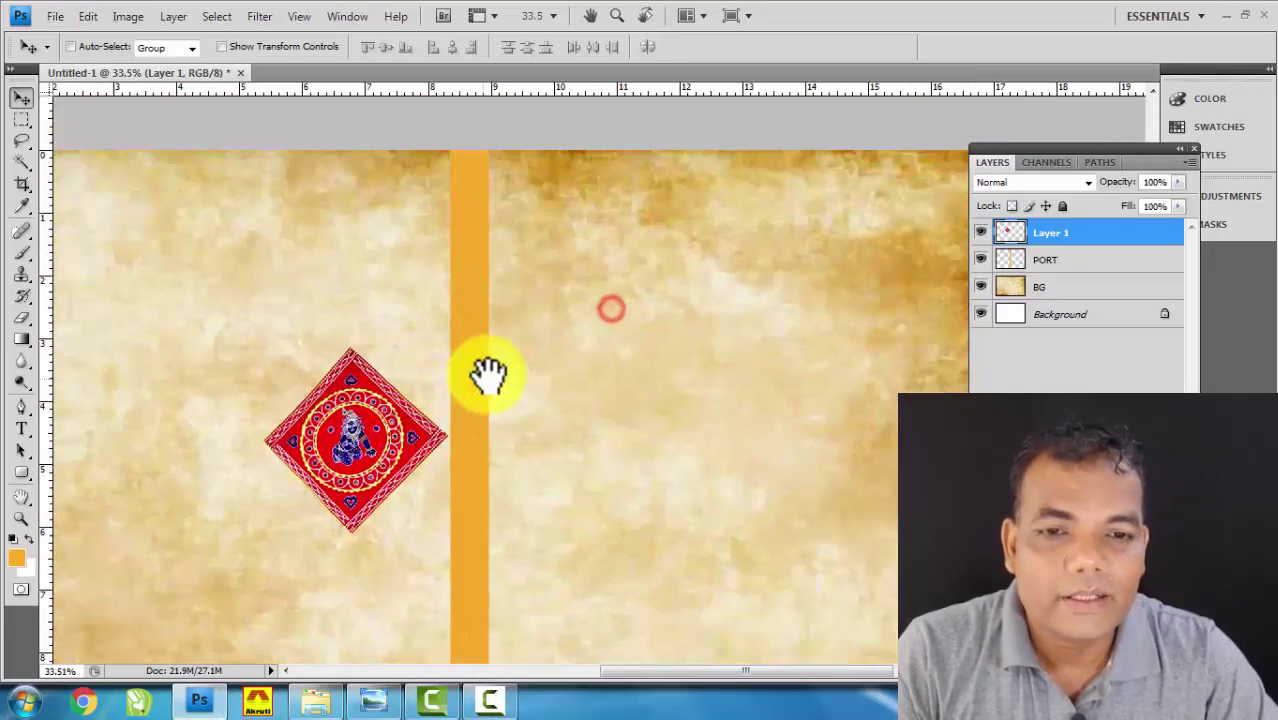
Switch to Windows Photo Viewer, examine the chandua diamonds on the finished 1_Cover_Odia Tradition cover, and return to Photoshop.
click(377, 698)
scroll(495, 110, up, 5)
scroll(365, 309, up, 3)
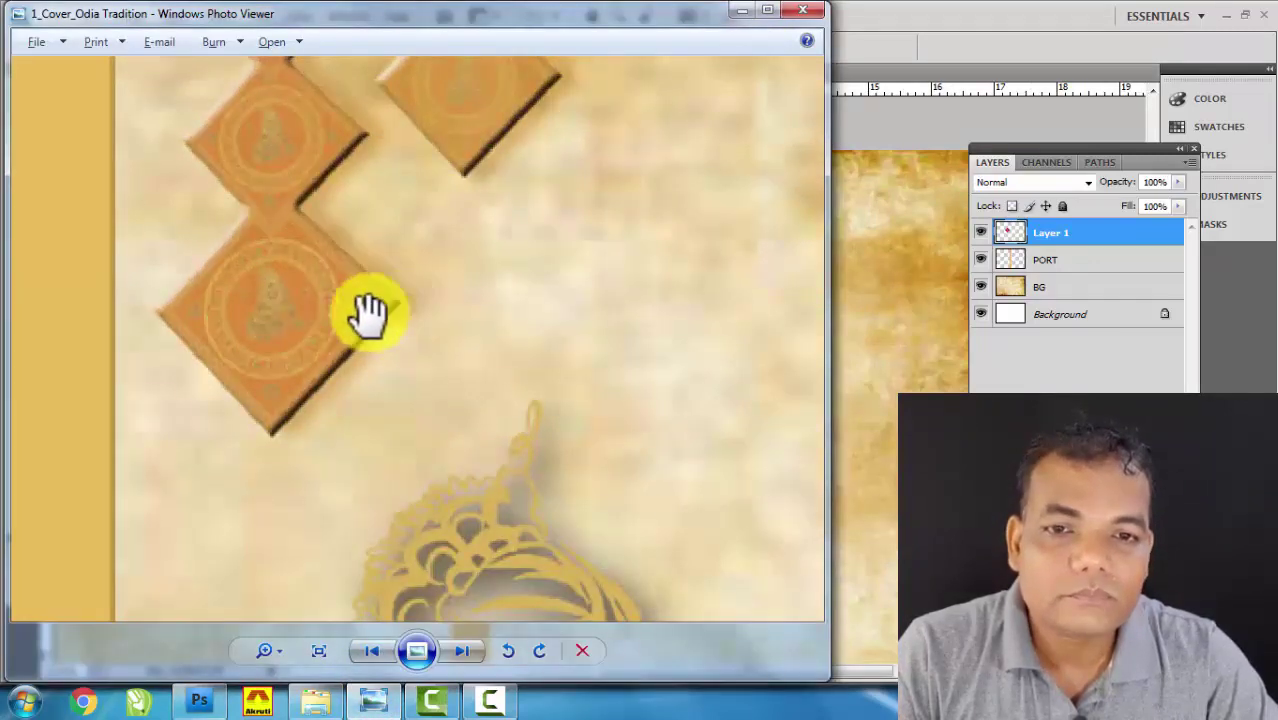
scroll(328, 283, down, 8)
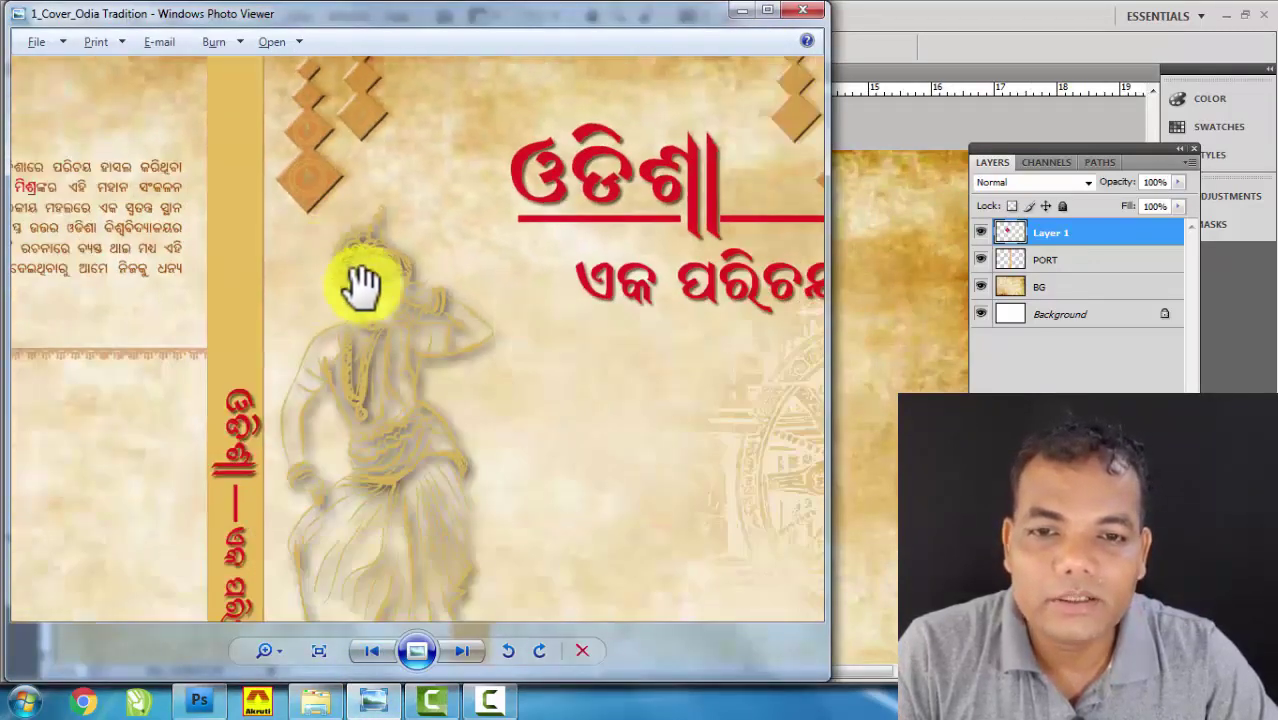
click(743, 9)
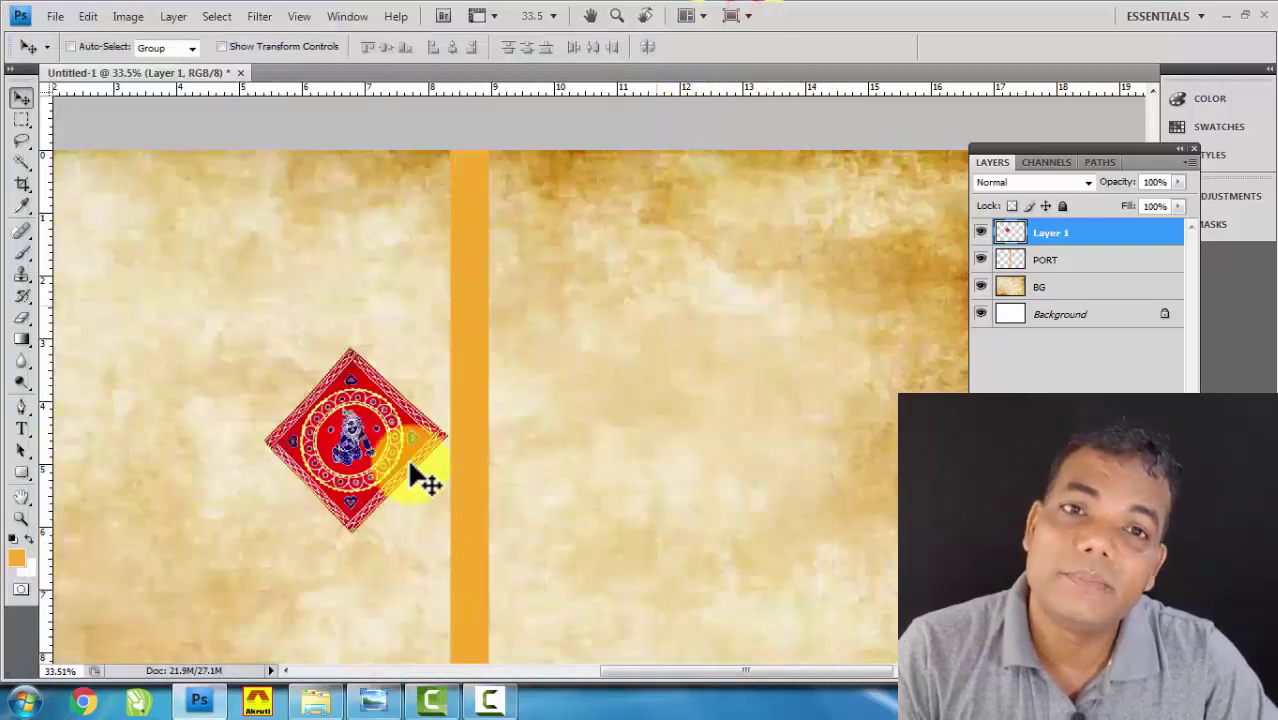
Move the red diamond artwork across the orange strip to the upper part of the front cover and rename its layer Chandua.
scroll(335, 434, down, 1)
scroll(342, 422, up, 1)
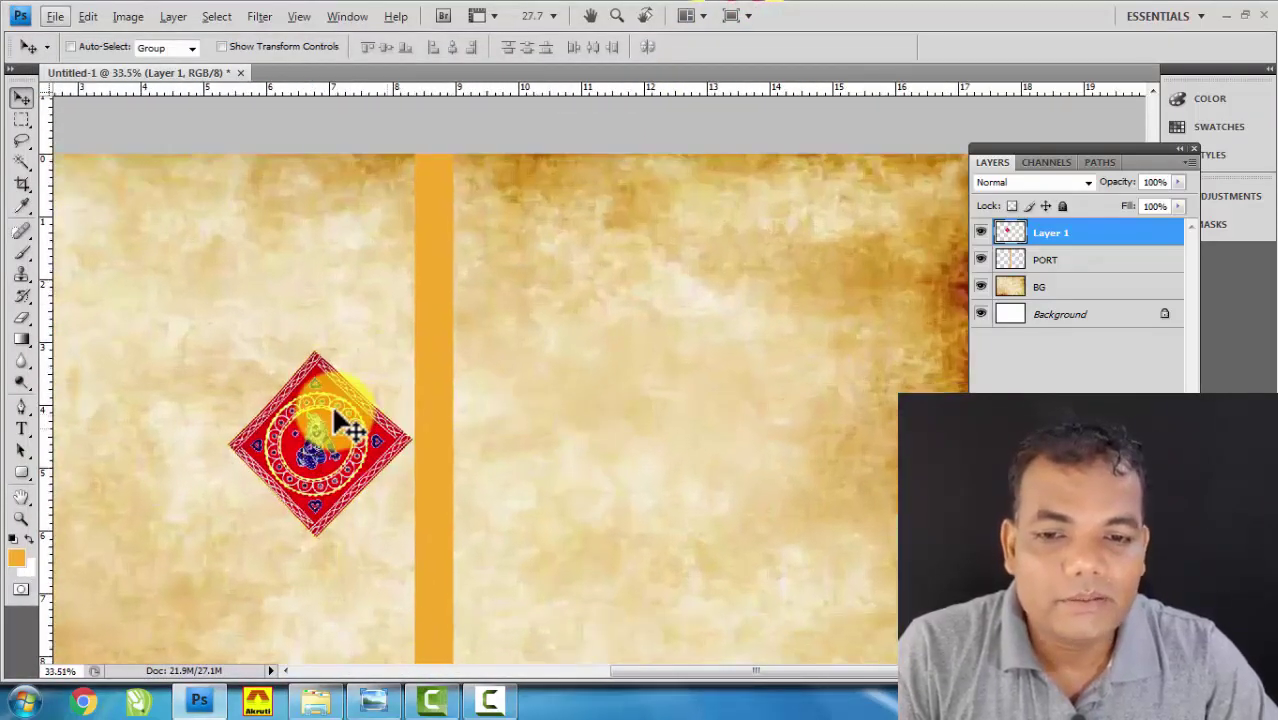
right_click(355, 420)
click(350, 432)
drag(345, 432, 590, 287)
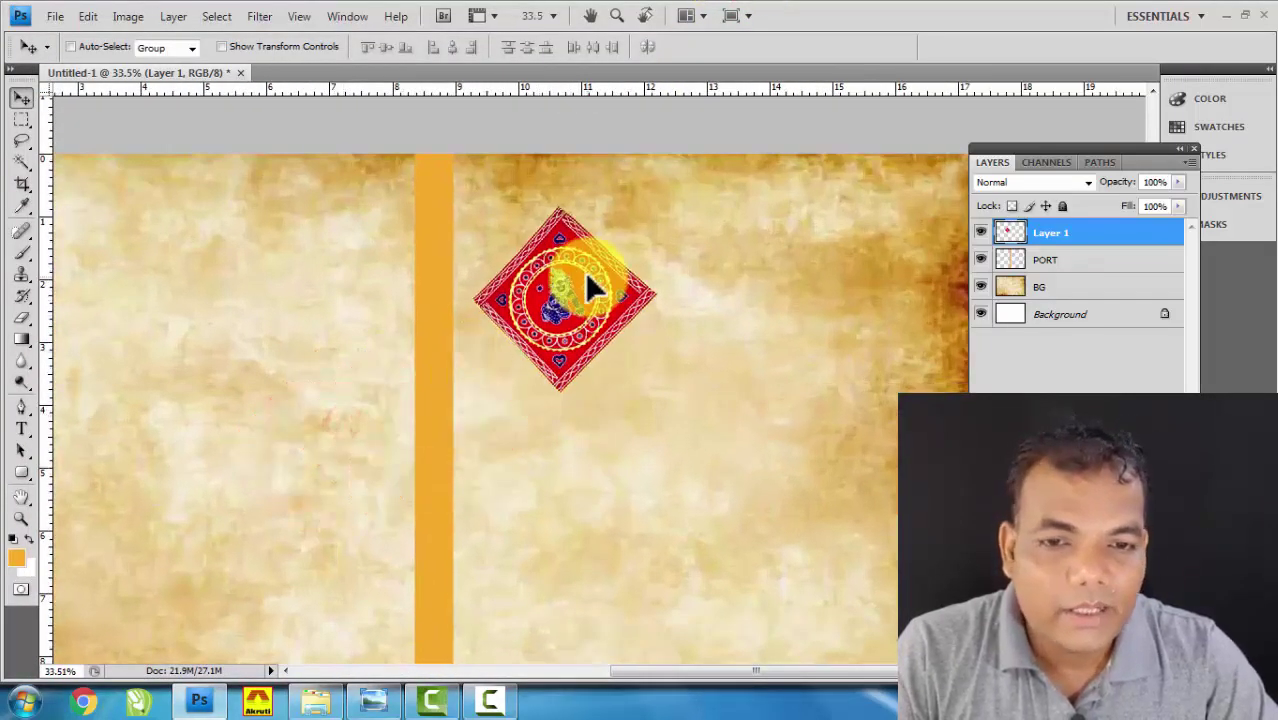
double_click(1045, 233)
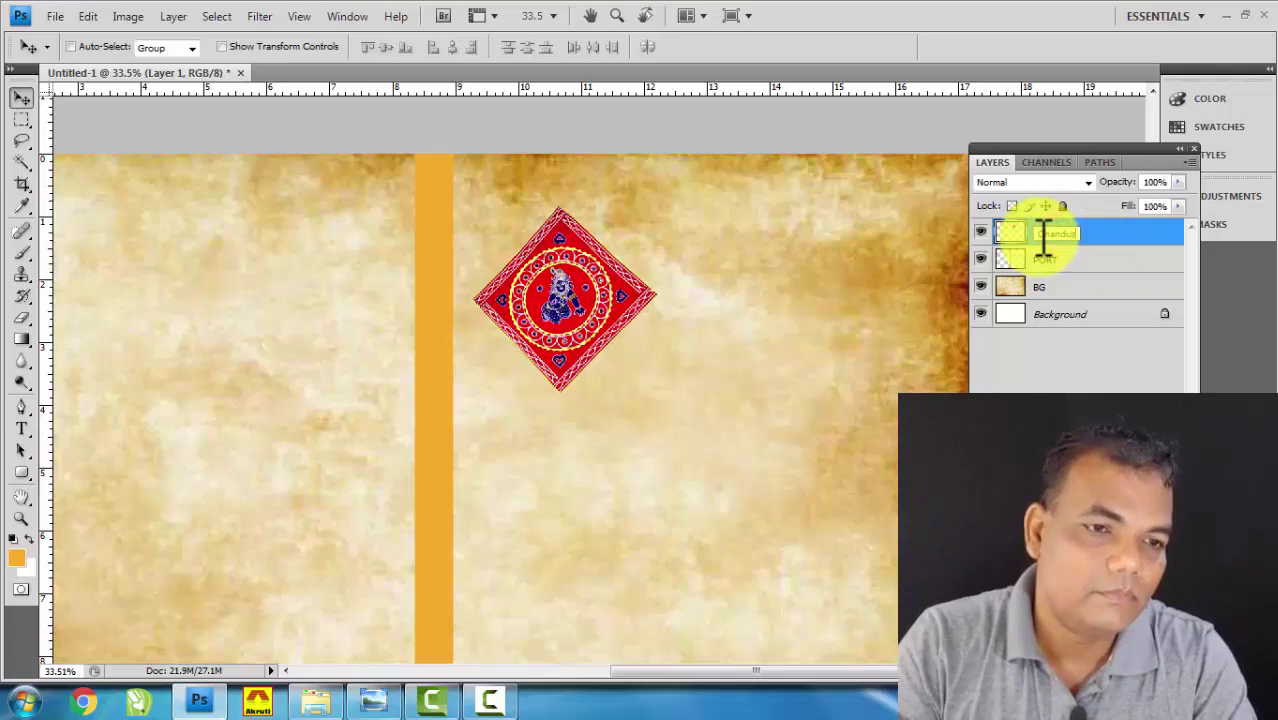
key(Return)
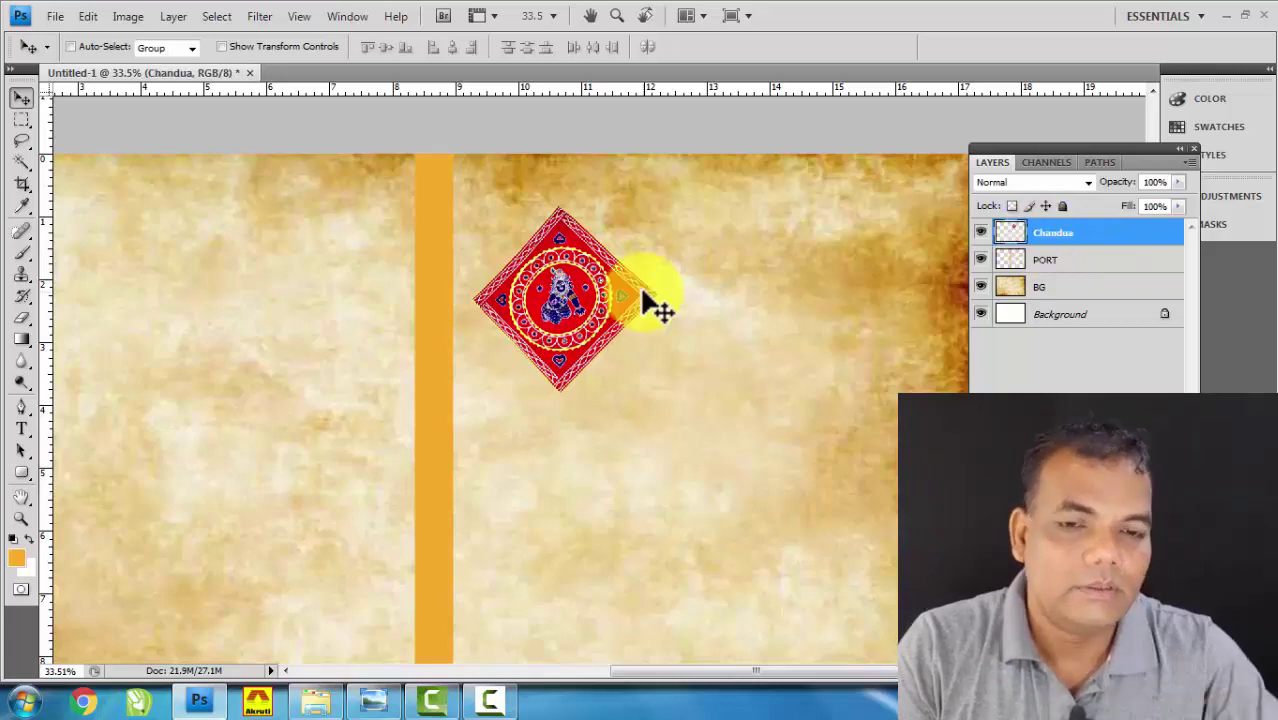
scroll(655, 240, up, 3)
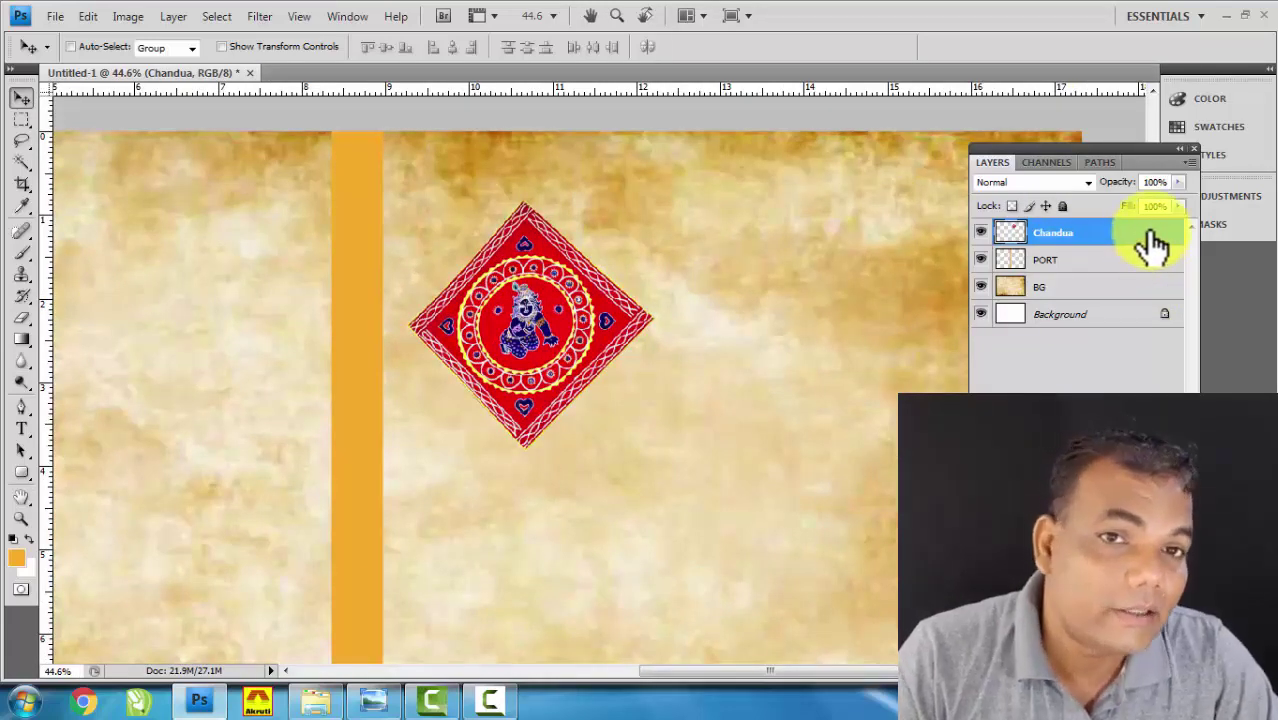
double_click(1152, 238)
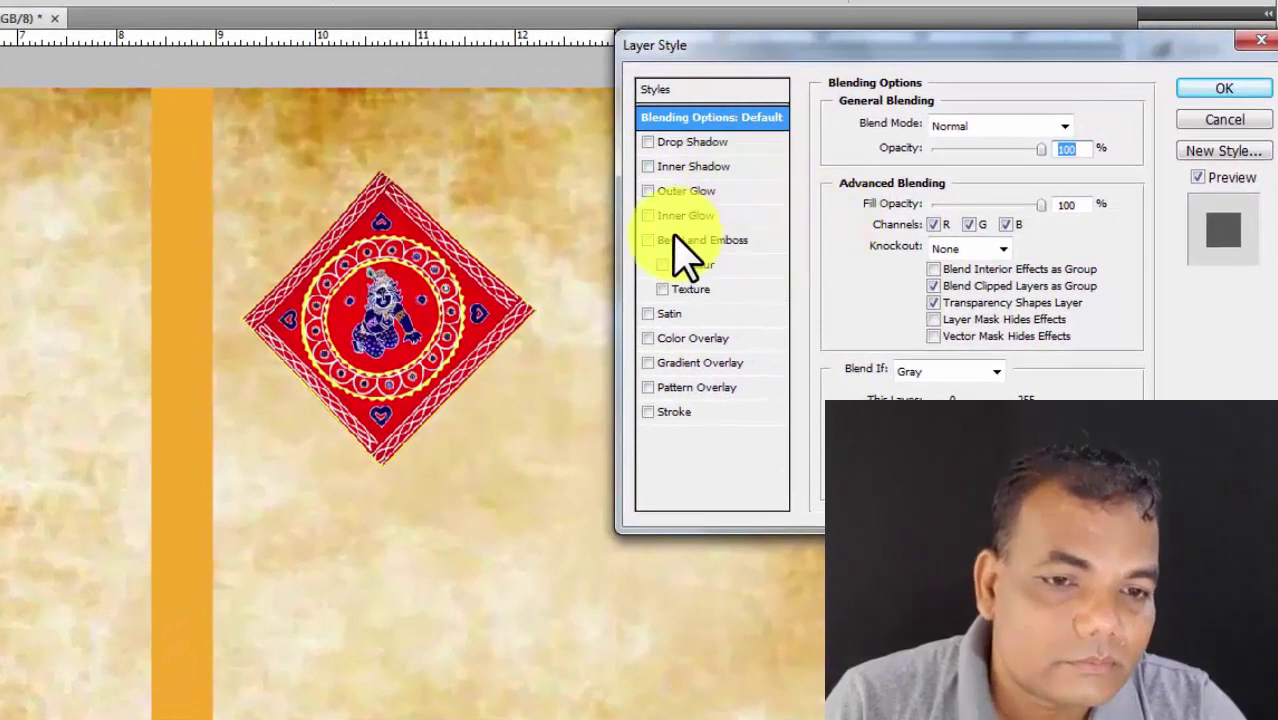
click(648, 142)
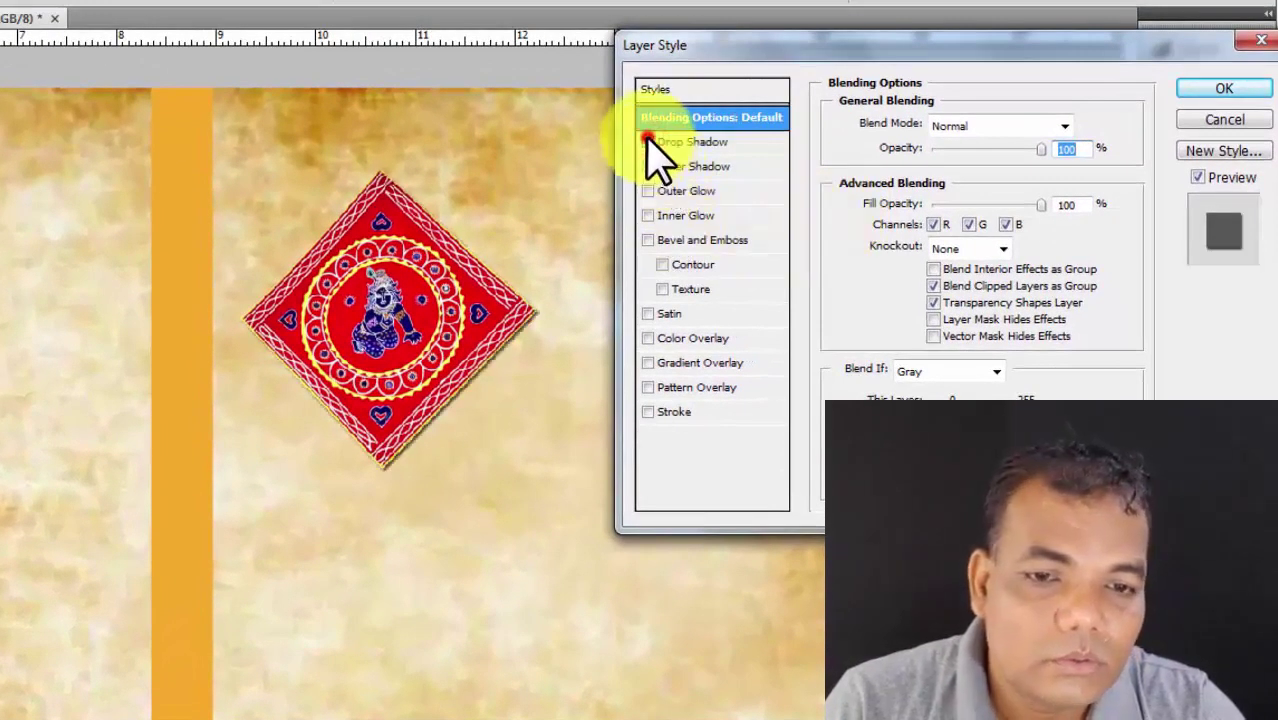
click(712, 157)
key(Escape)
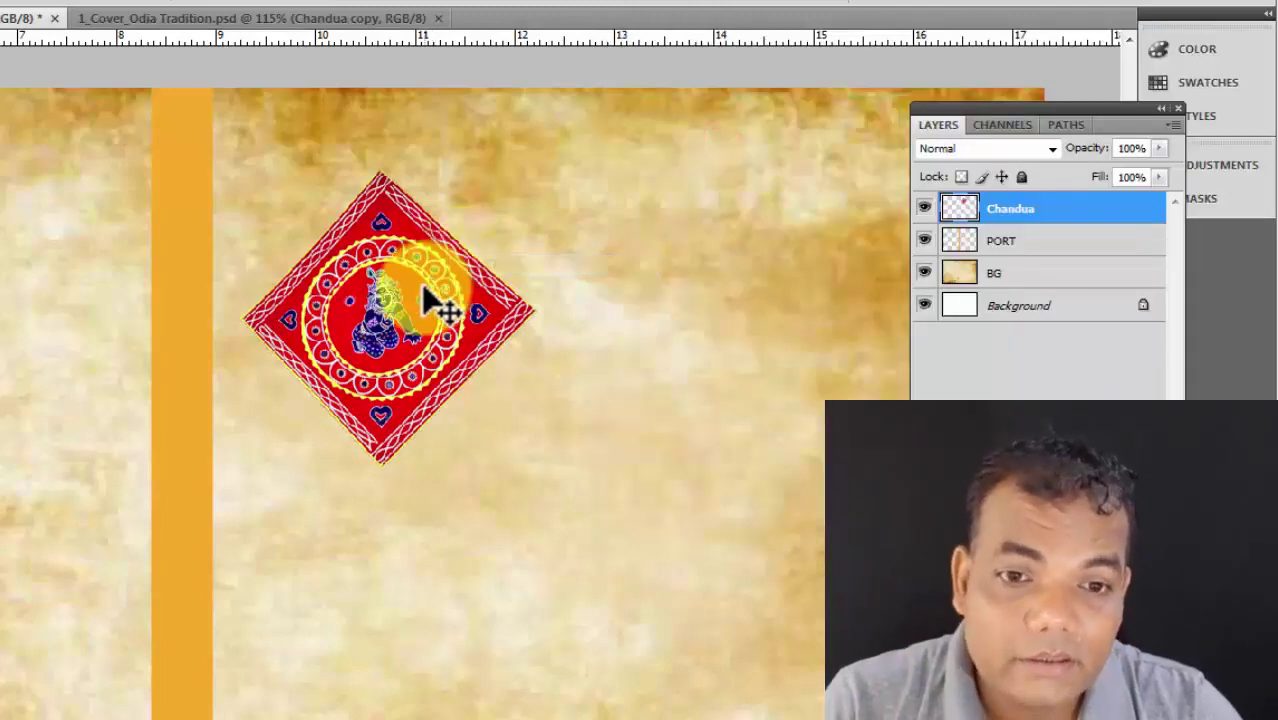
Select the Chandua layer from the canvas and set its Fill to 50%.
right_click(430, 295)
click(455, 300)
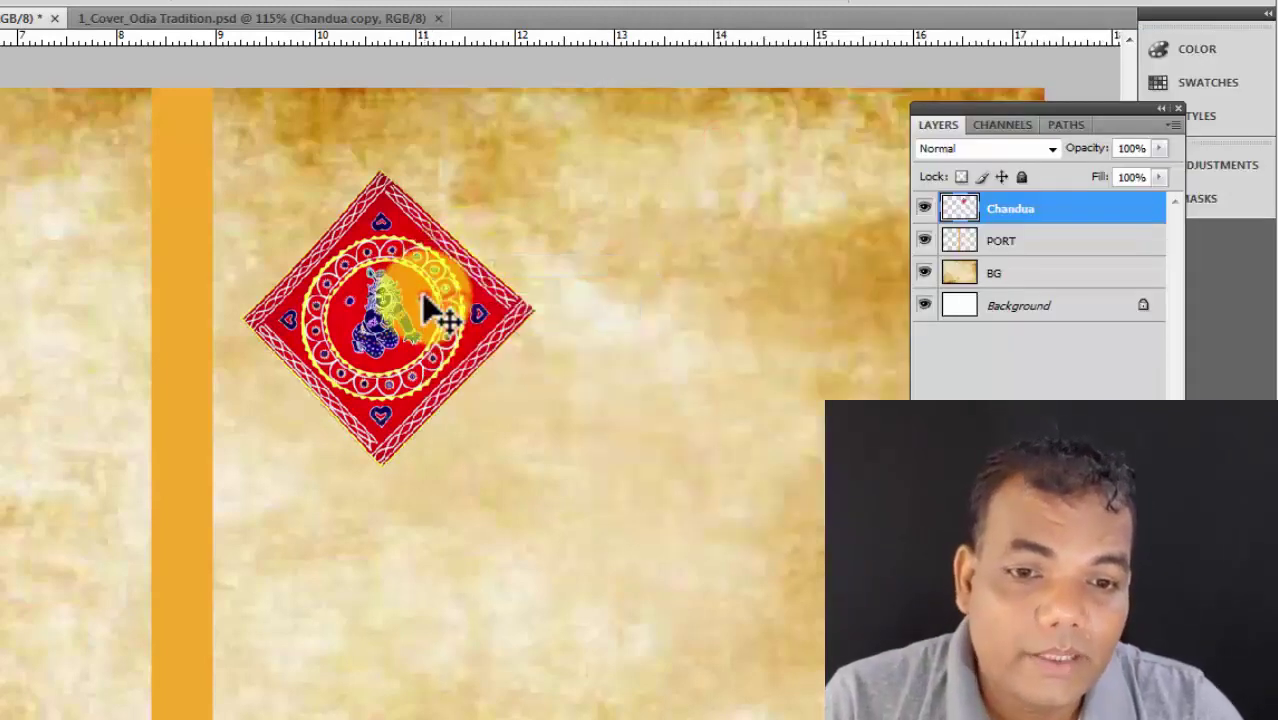
click(1148, 178)
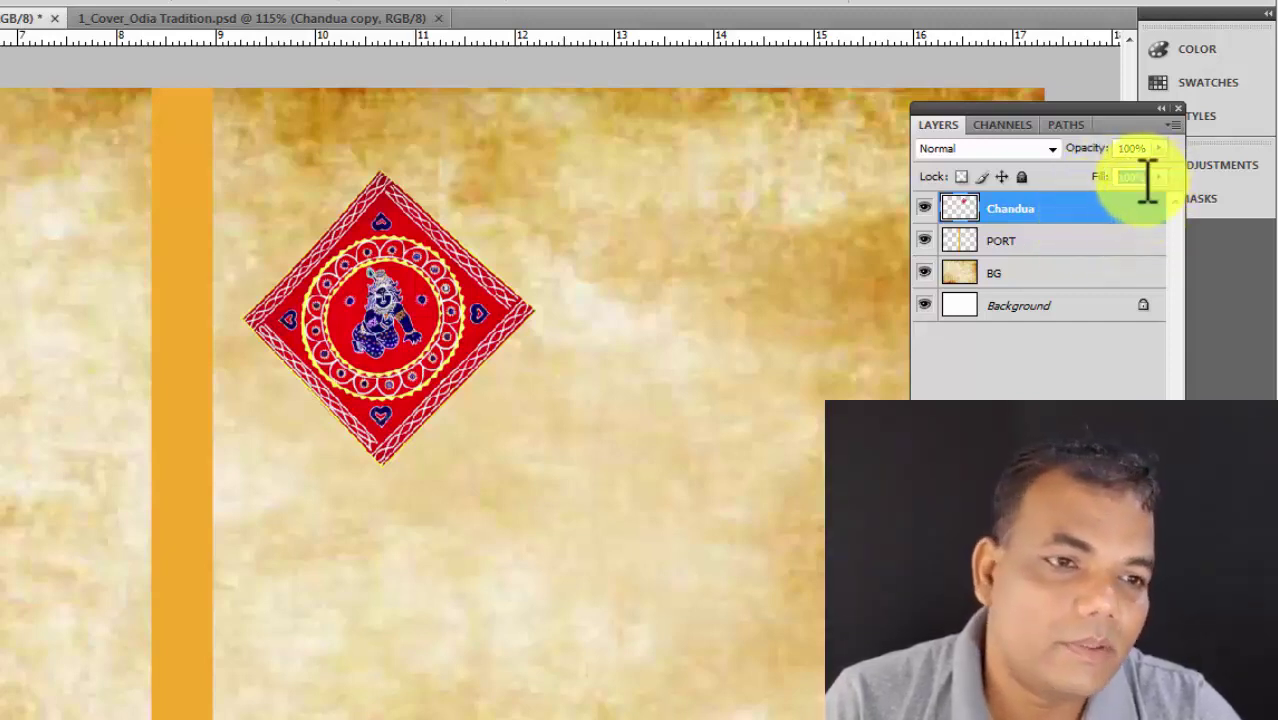
key(Return)
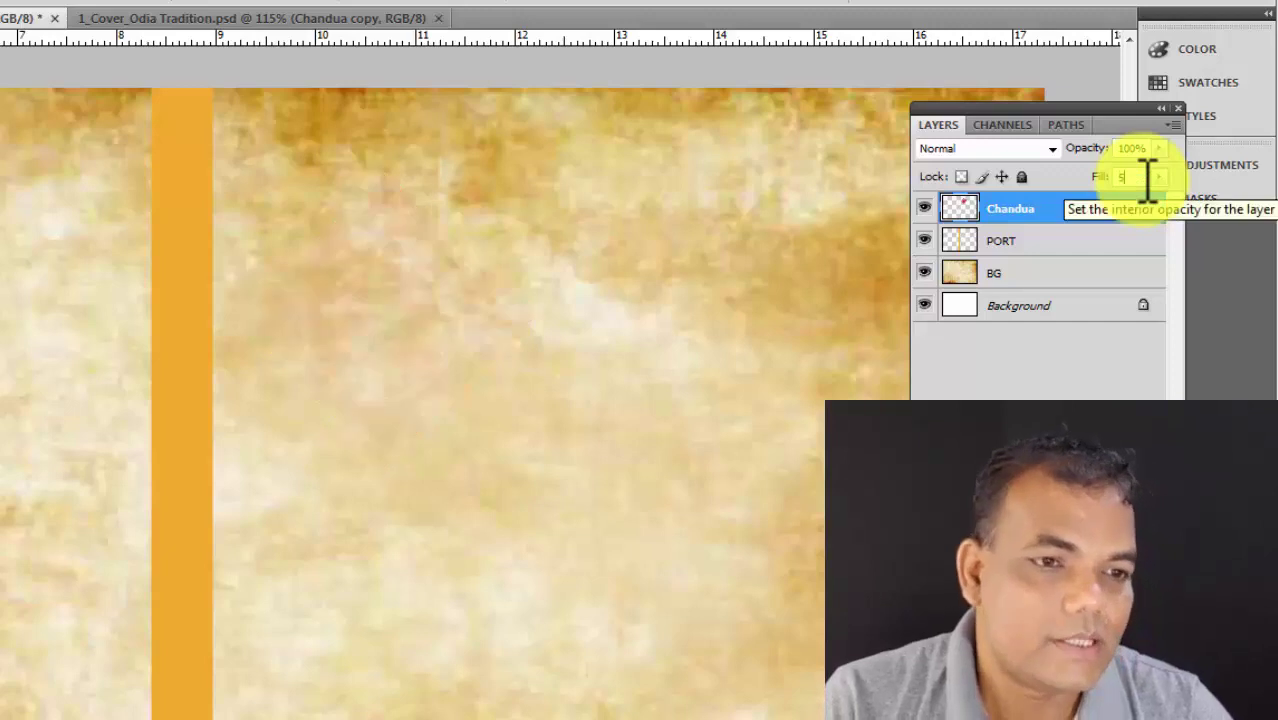
text(50)
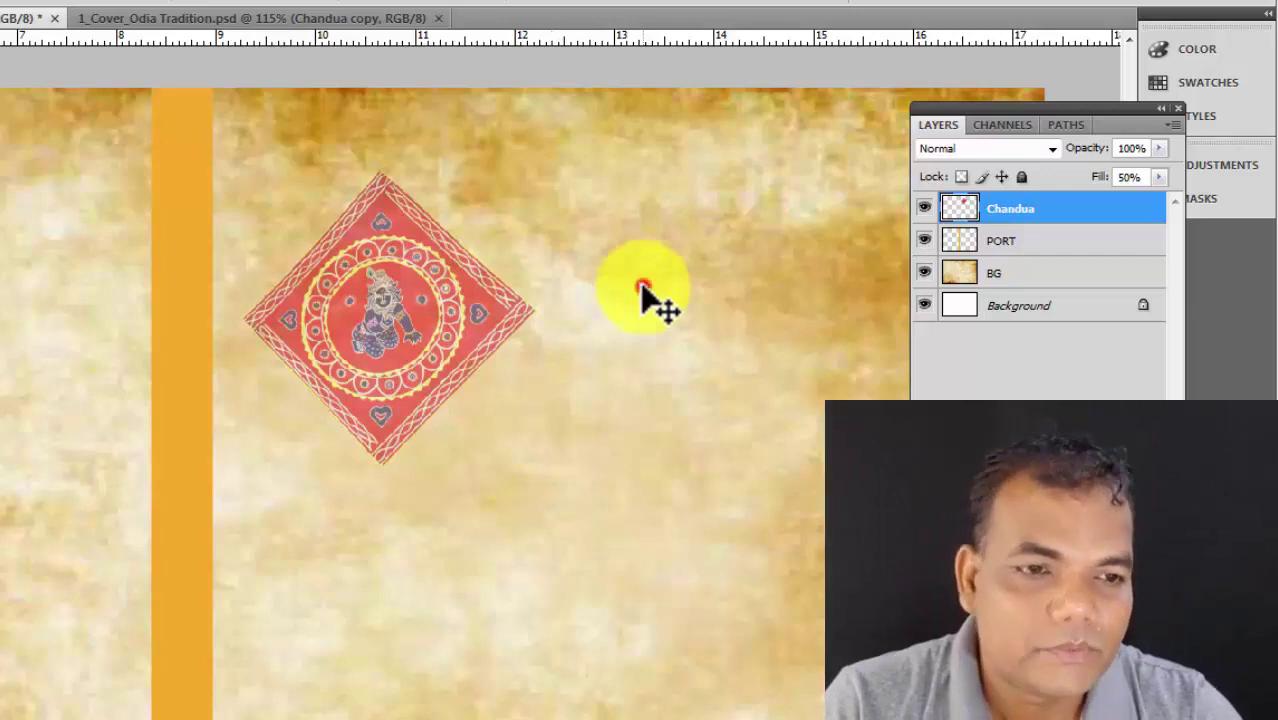
Add a Color Overlay to the Chandua layer in golden brown sampled from the parchment above the diamond, at 70% opacity.
click(160, 16)
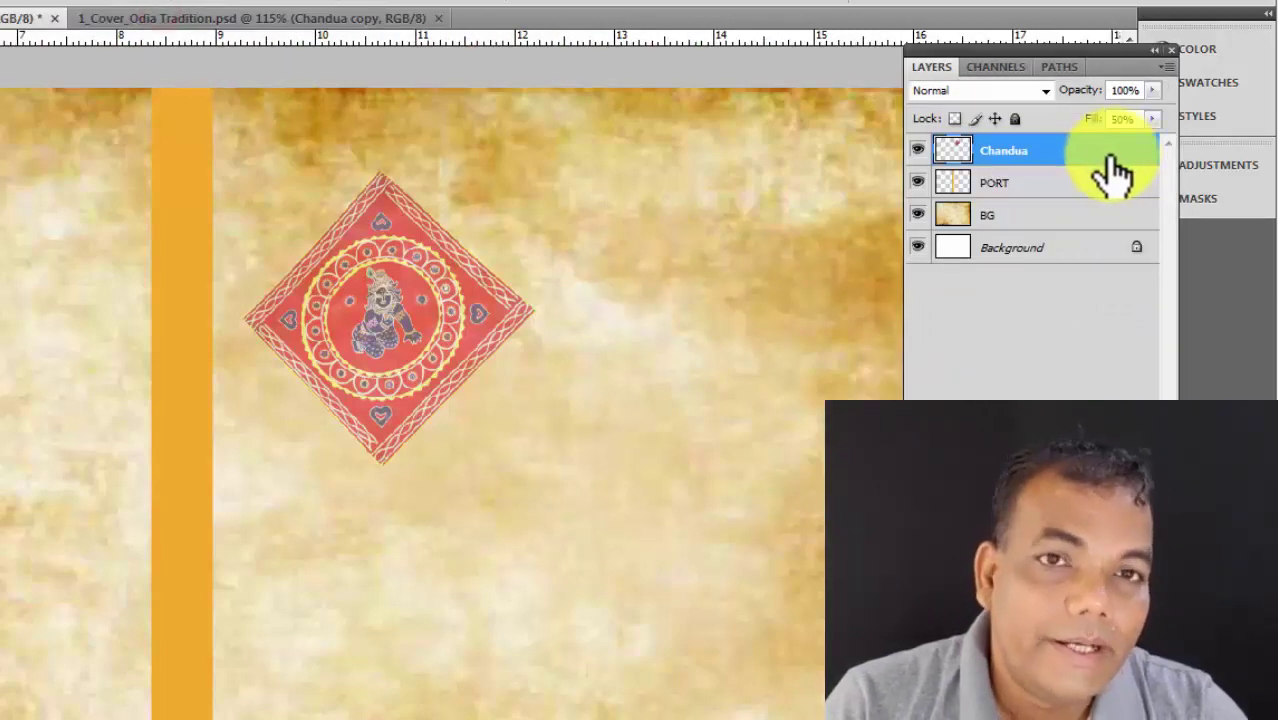
double_click(1110, 168)
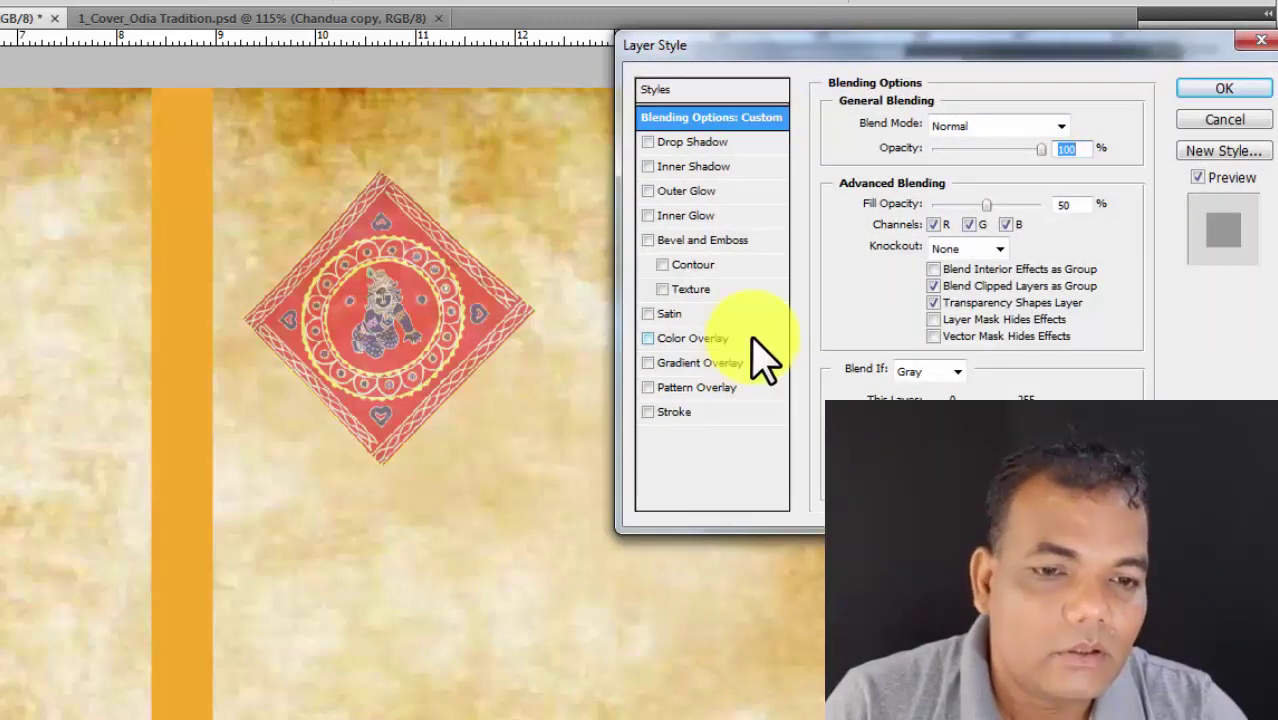
click(647, 338)
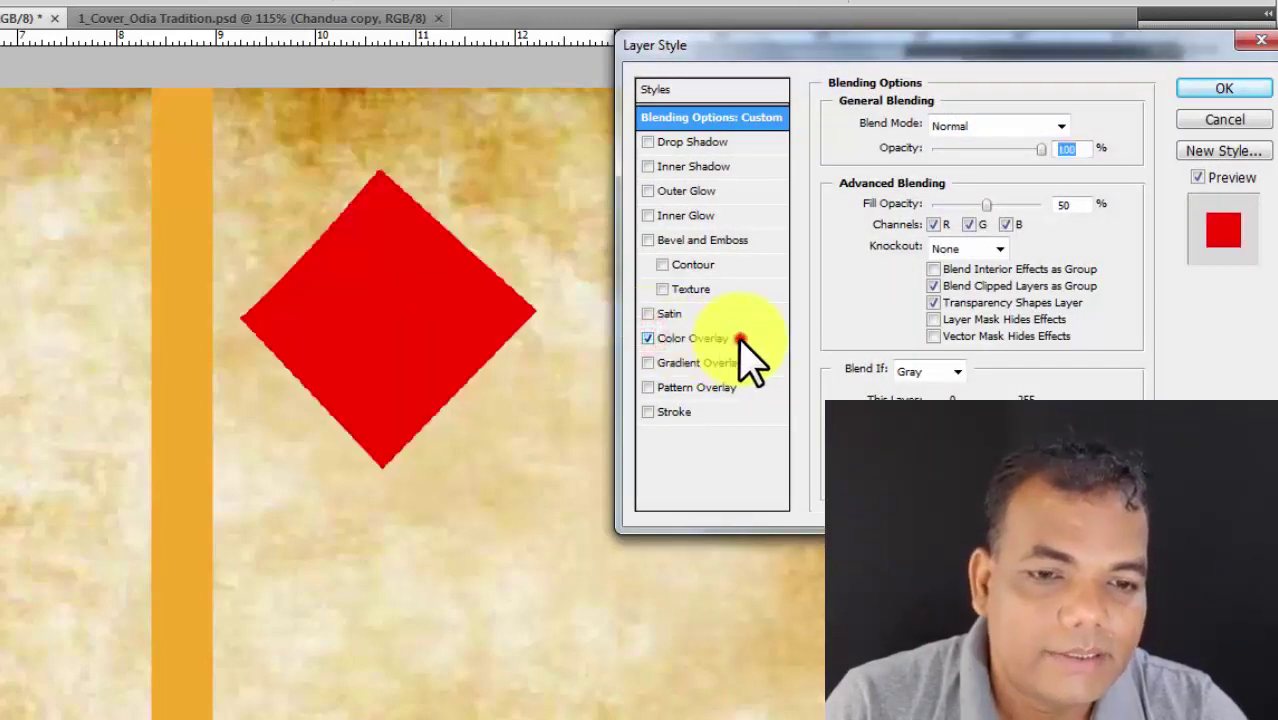
click(740, 340)
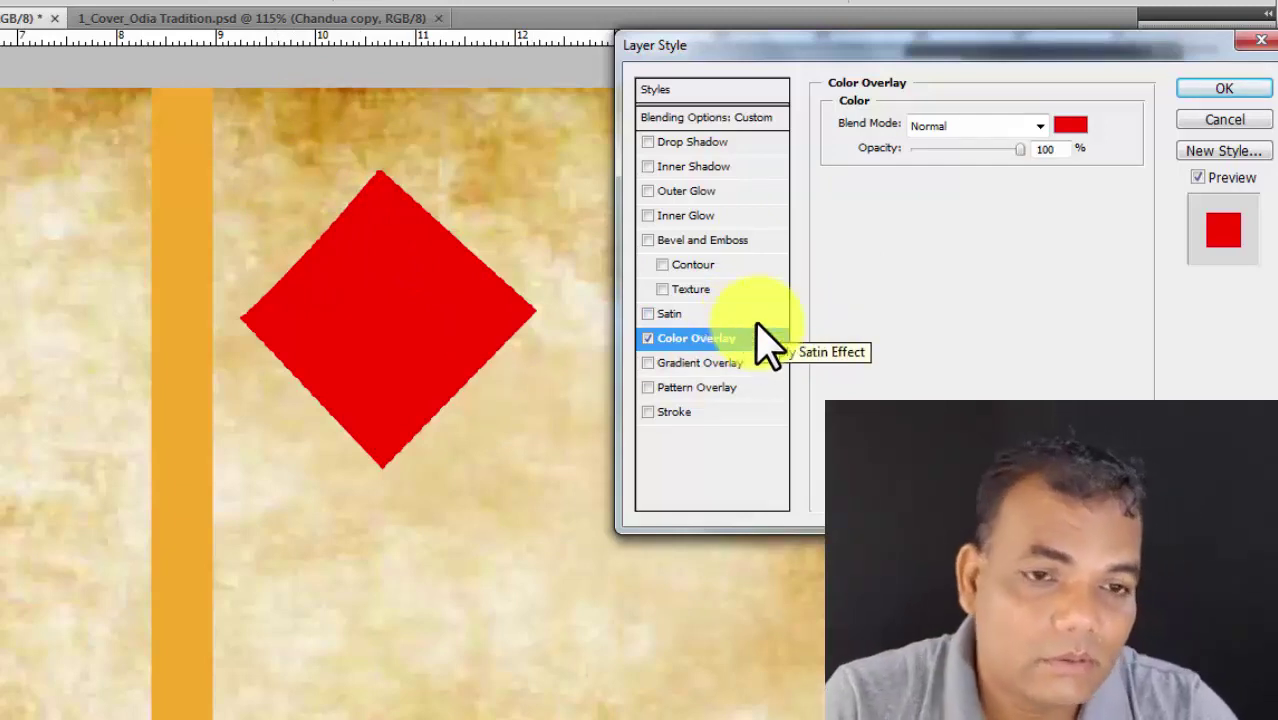
click(1072, 125)
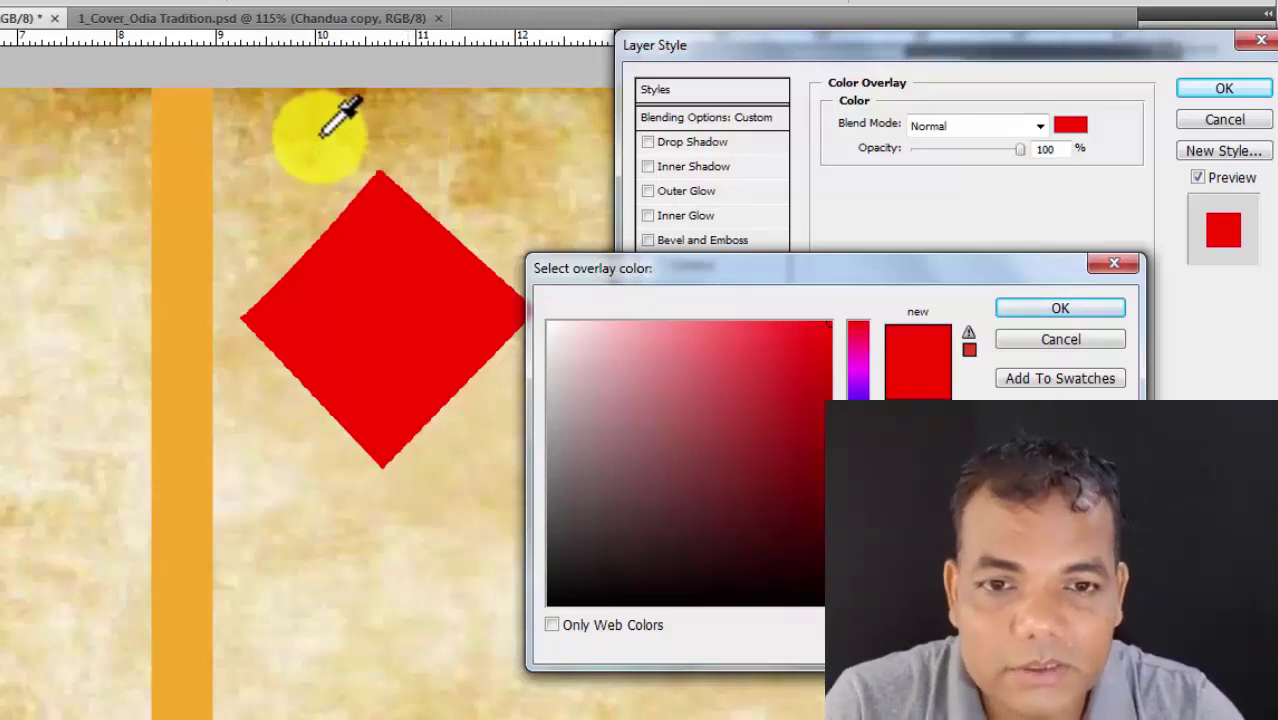
click(312, 139)
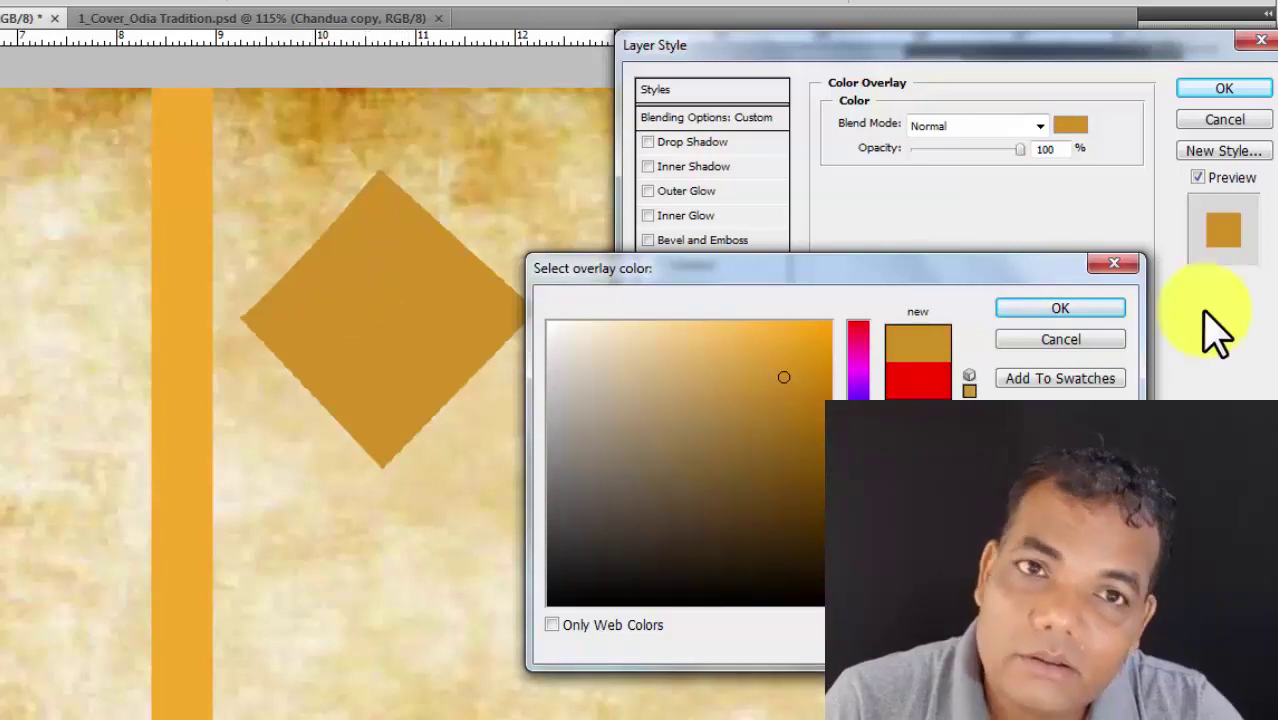
click(1095, 312)
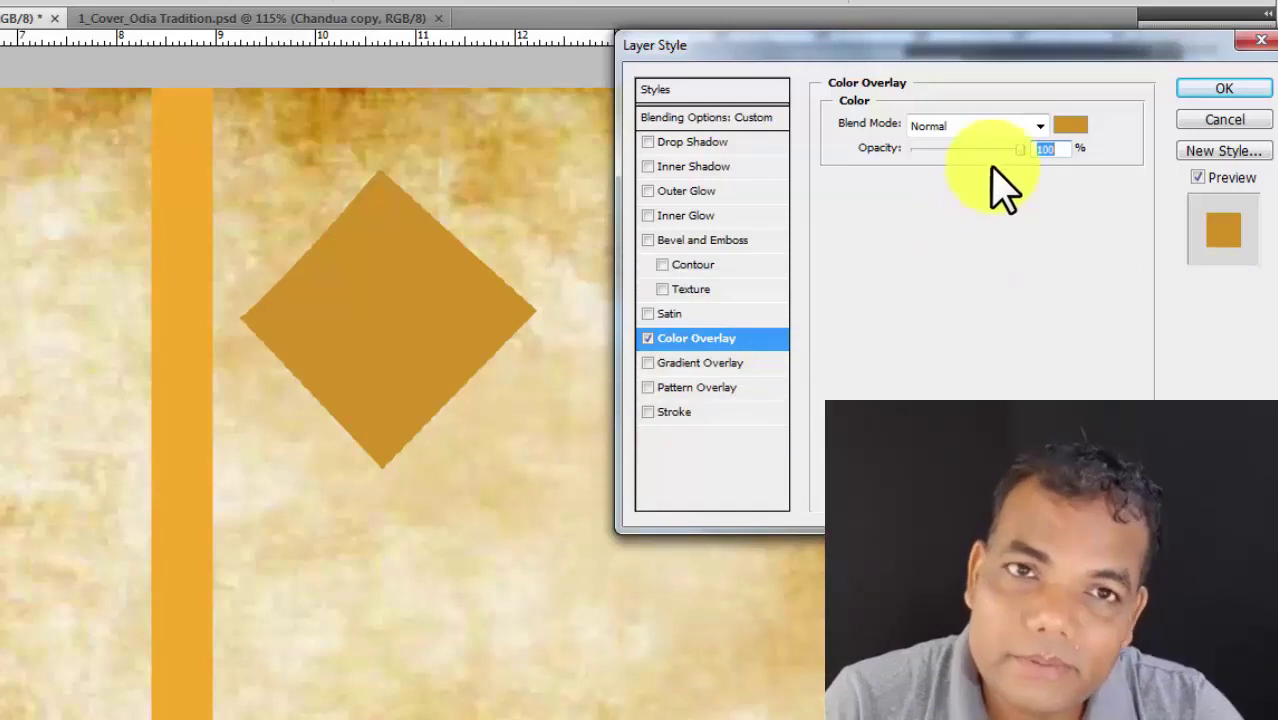
drag(1020, 150, 995, 165)
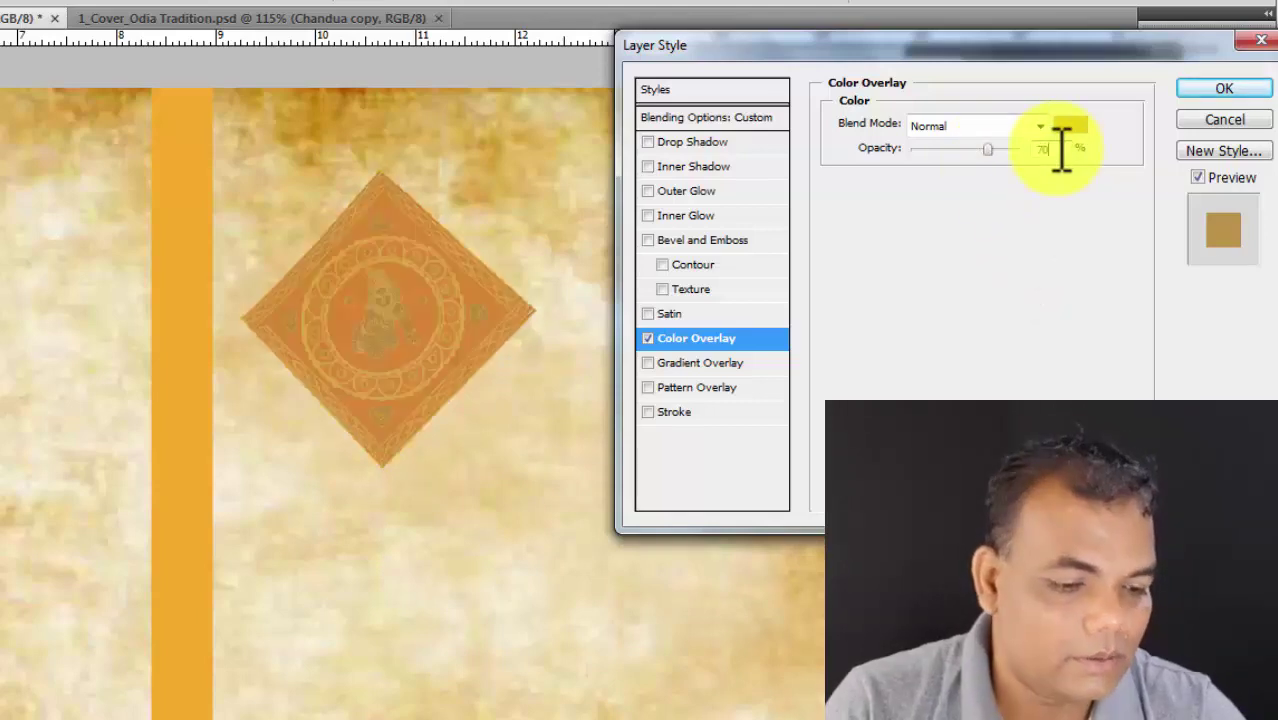
key(Return)
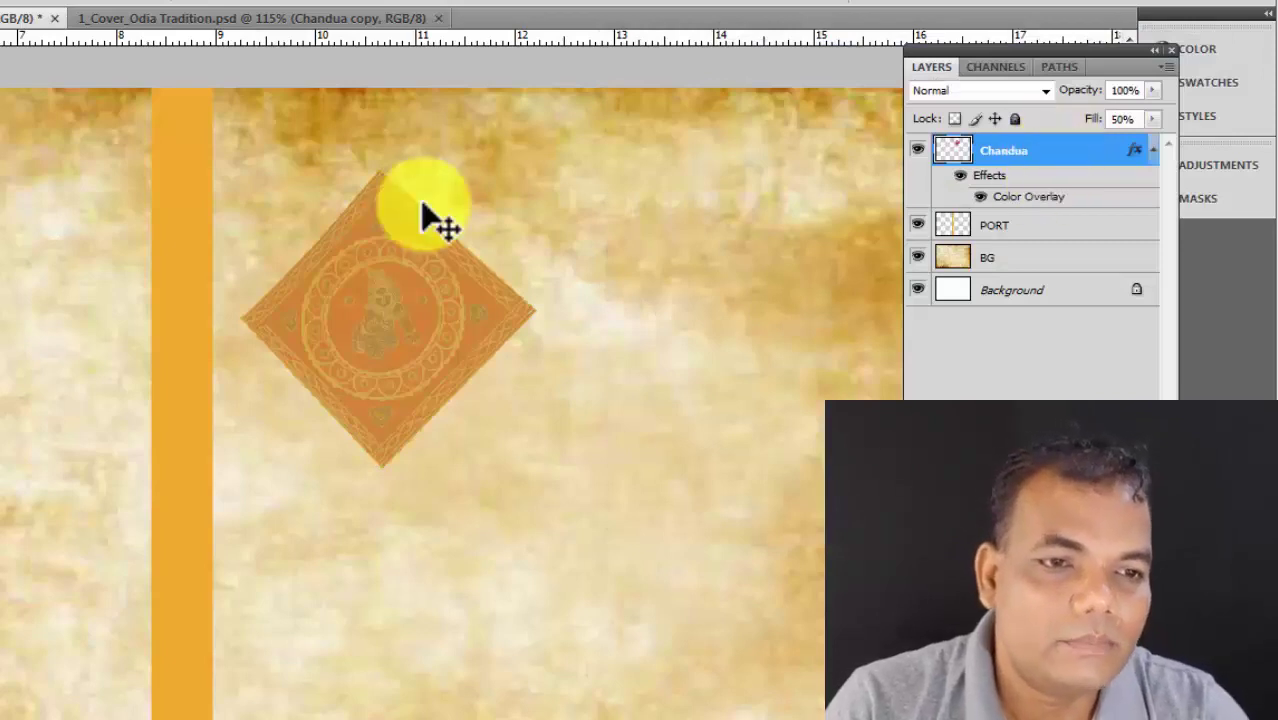
Add a Drop Shadow to the Chandua layer, offset about 34 px at an angle of about 176°.
right_click(409, 318)
click(458, 328)
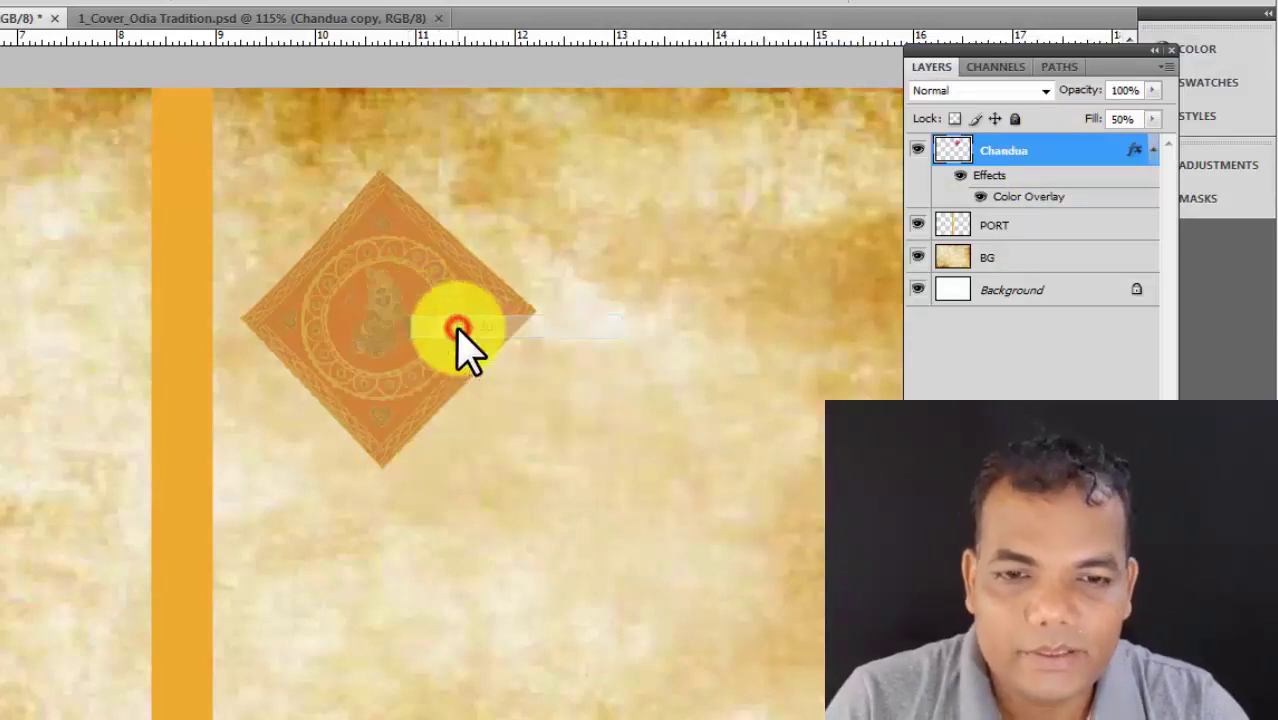
click(438, 315)
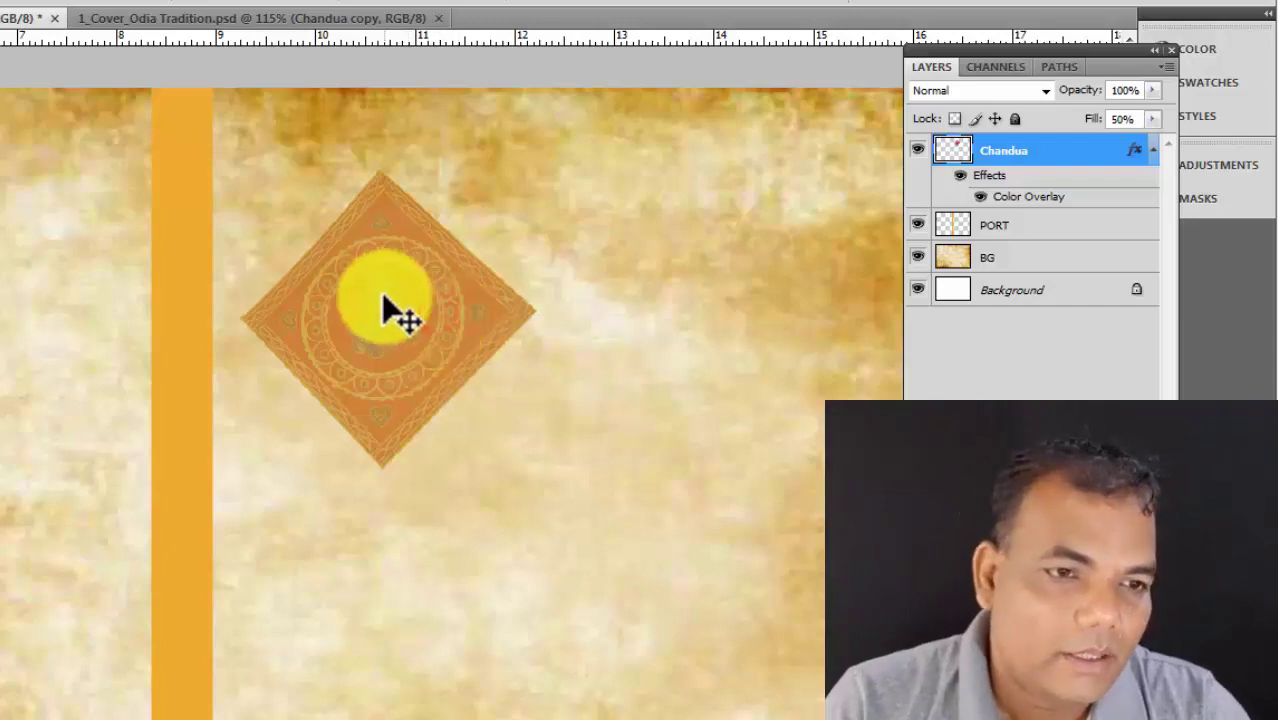
double_click(1103, 160)
click(763, 146)
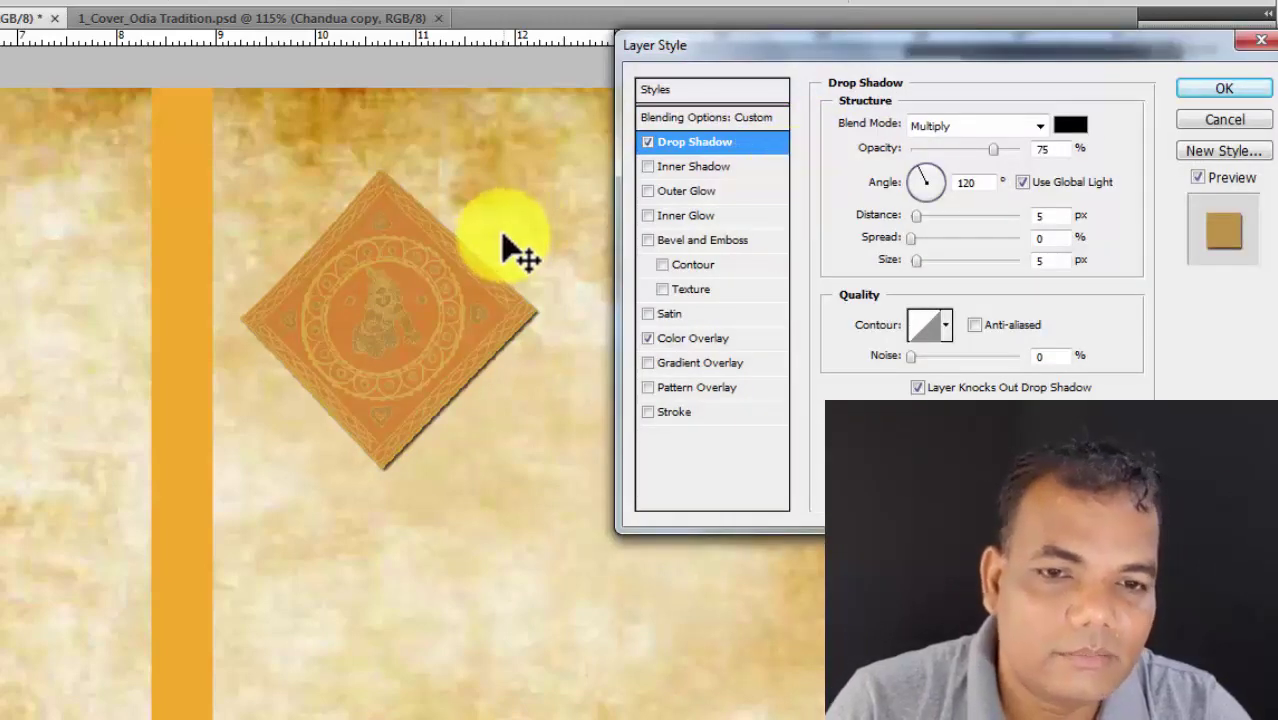
mouse_move(507, 236)
mouse_down()
mouse_move(528, 251)
mouse_move(277, 200)
mouse_move(104, 298)
mouse_move(422, 284)
mouse_move(522, 236)
mouse_move(556, 240)
mouse_move(530, 210)
mouse_move(518, 238)
mouse_up()
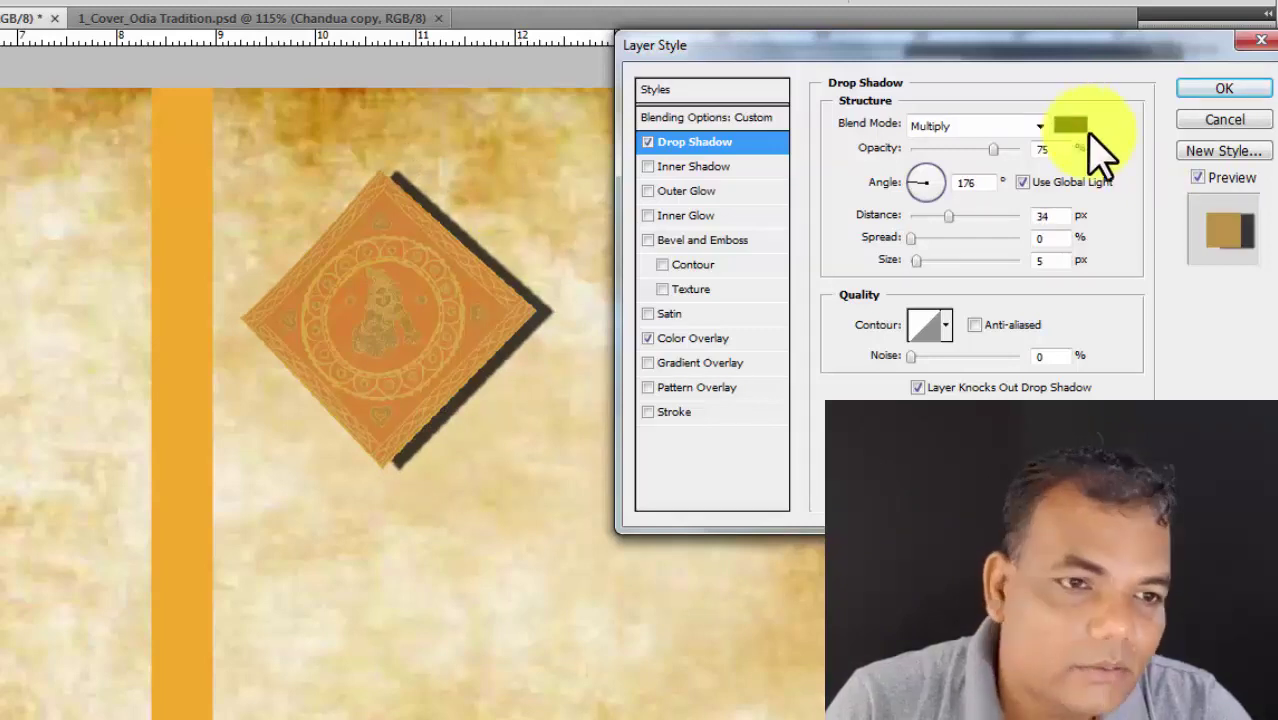
Set the Chandua drop shadow's colour to a light tan sampled from the parchment and apply the layer style.
click(1070, 126)
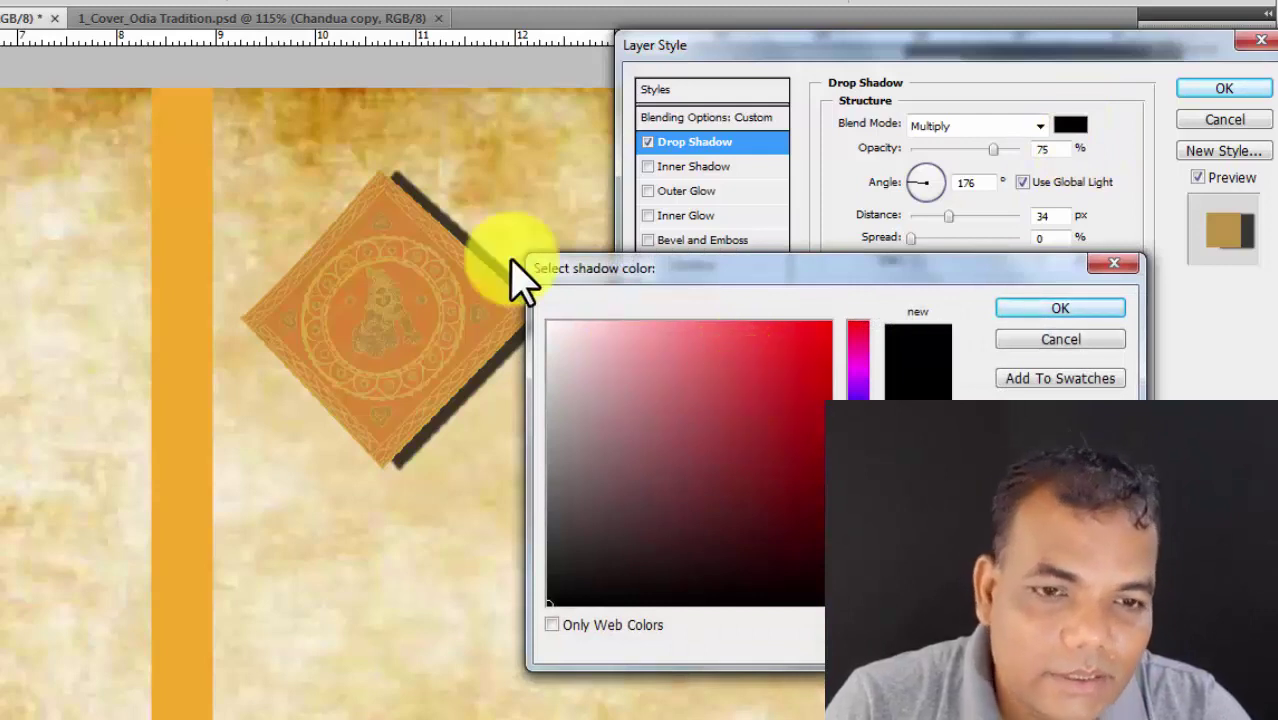
click(343, 108)
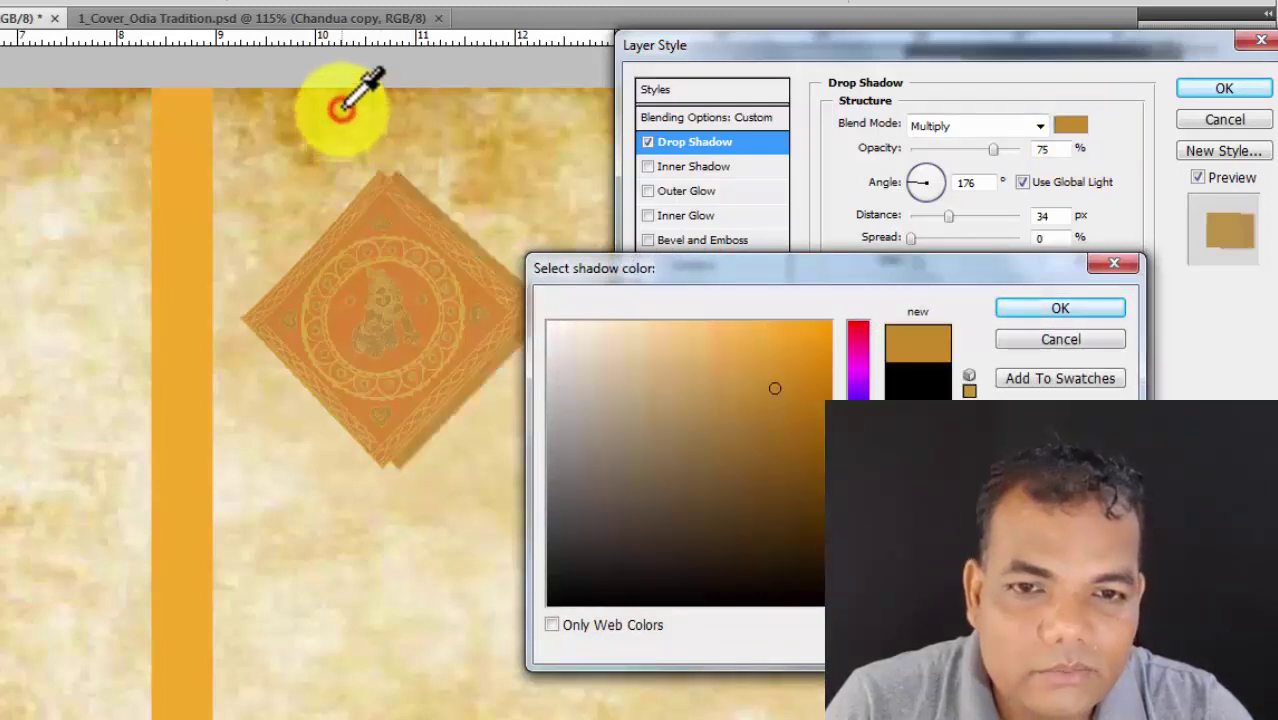
drag(337, 130, 300, 185)
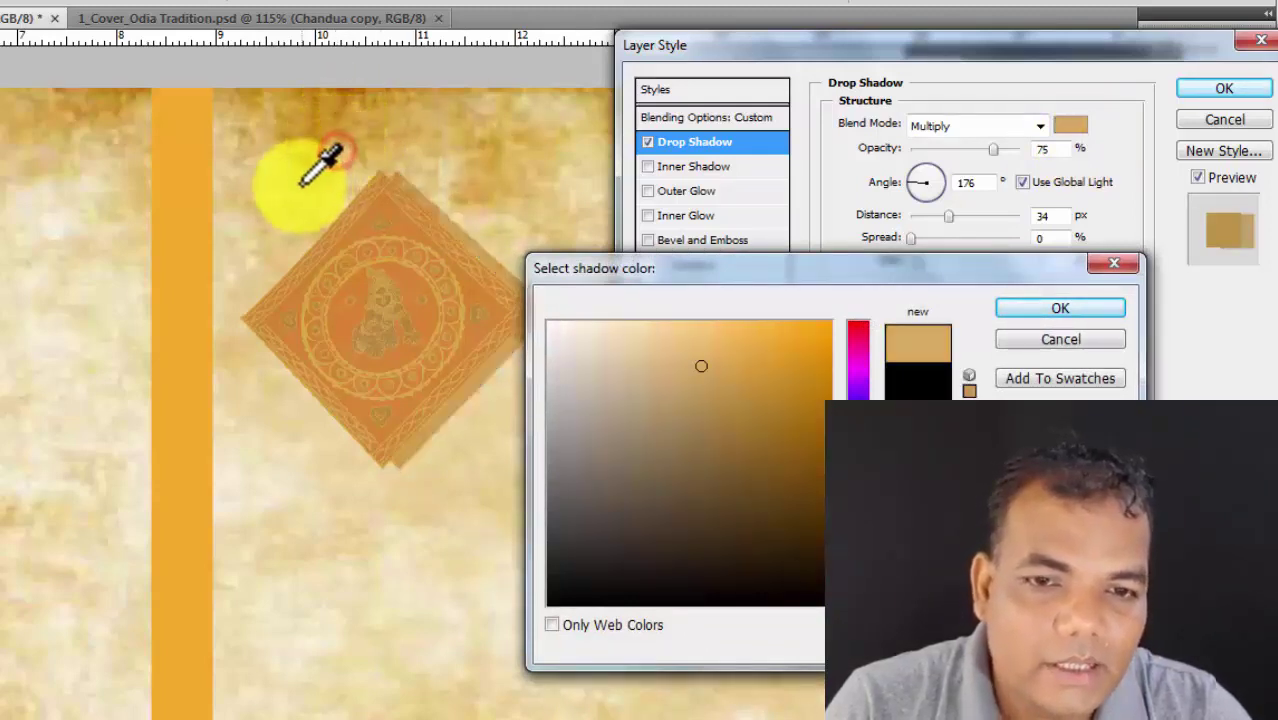
click(1055, 307)
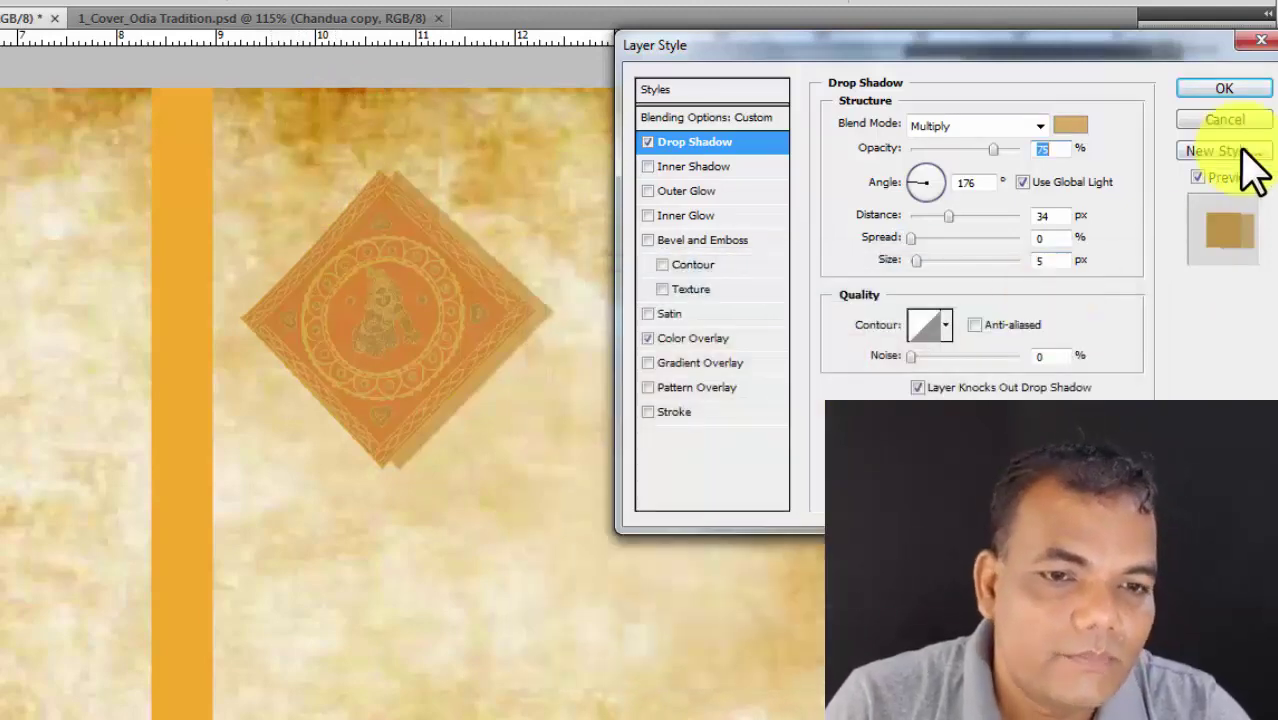
click(1226, 88)
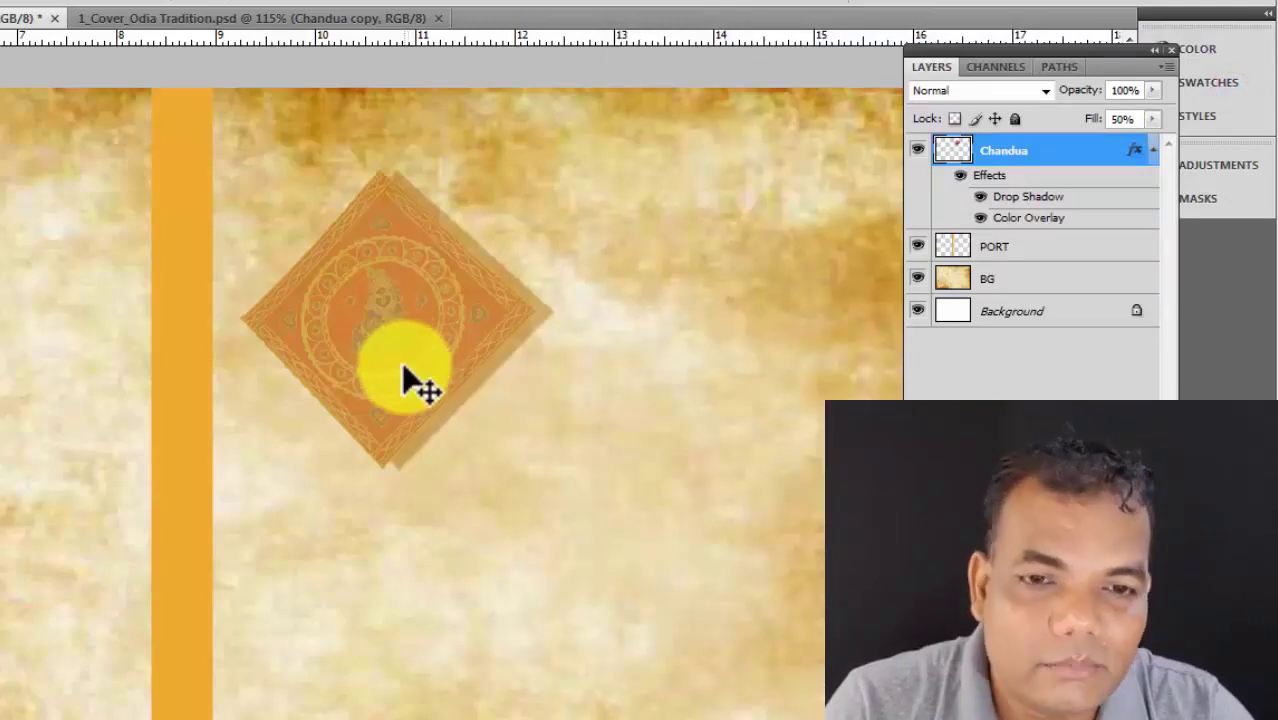
Add a Bevel and Emboss effect to the Chandua layer with the Inner Bevel style, Smooth technique, 100% depth and 5 px size.
click(180, 16)
right_click(418, 302)
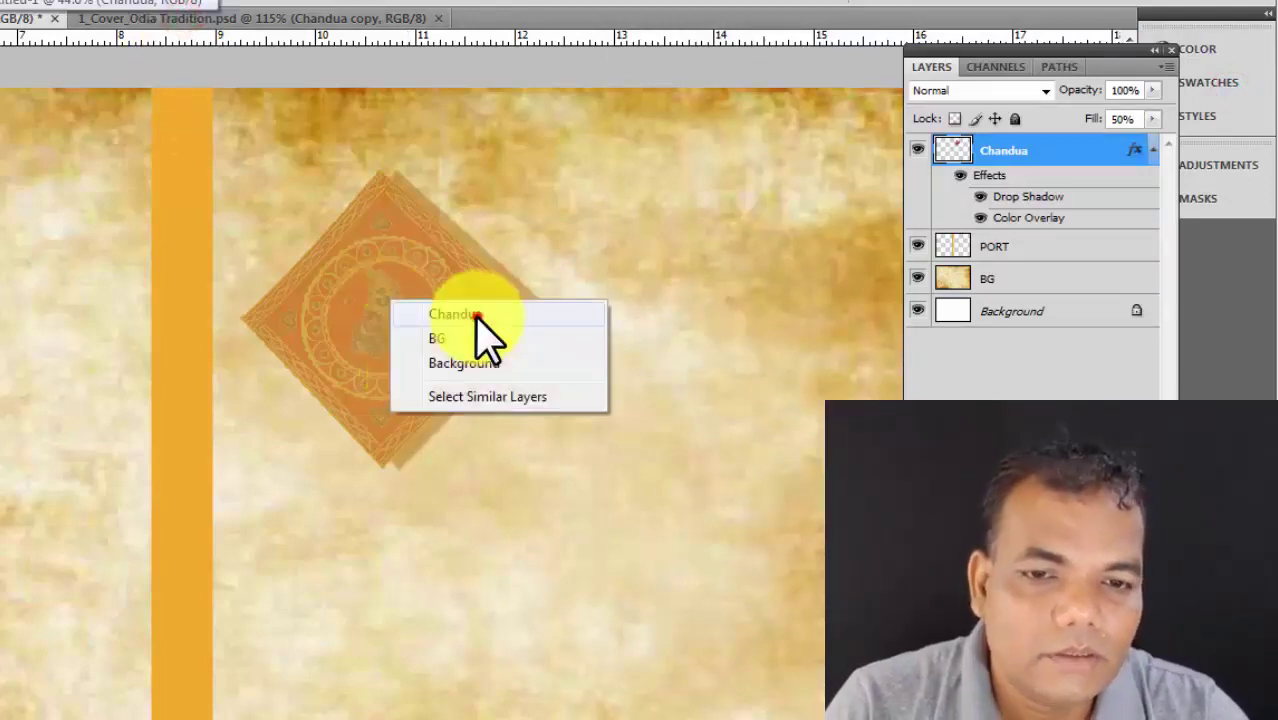
click(478, 316)
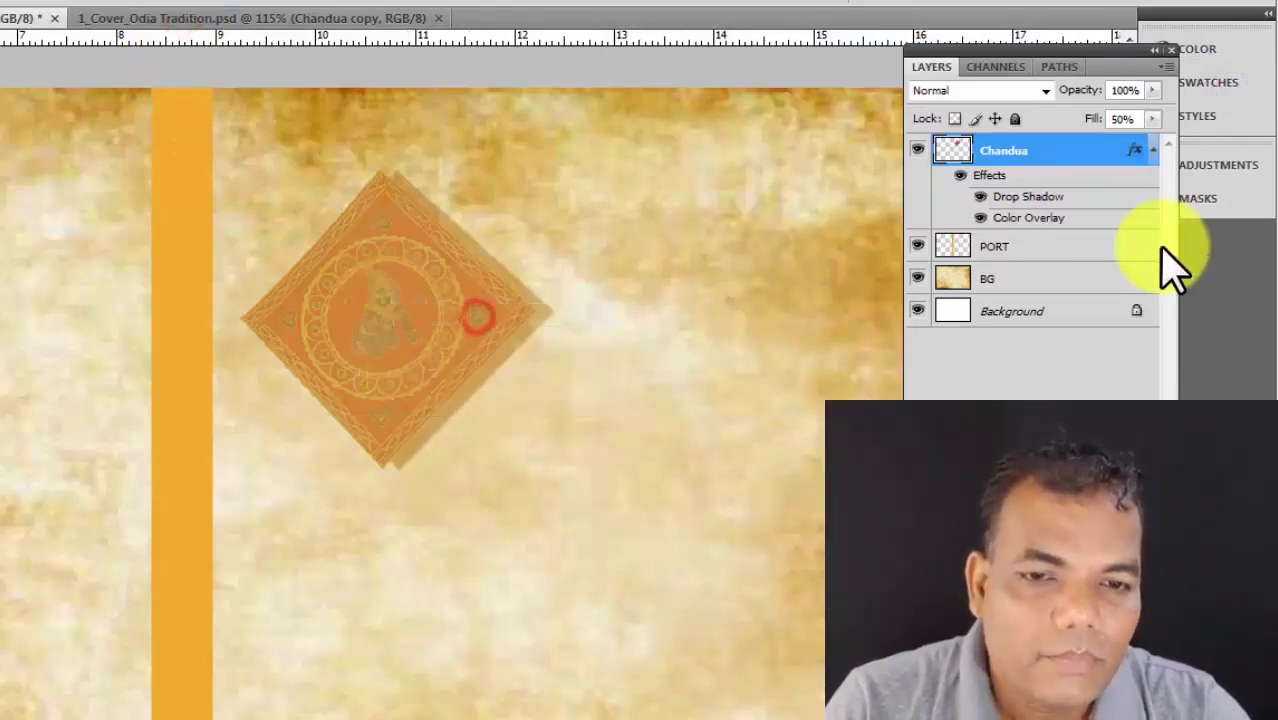
double_click(1100, 152)
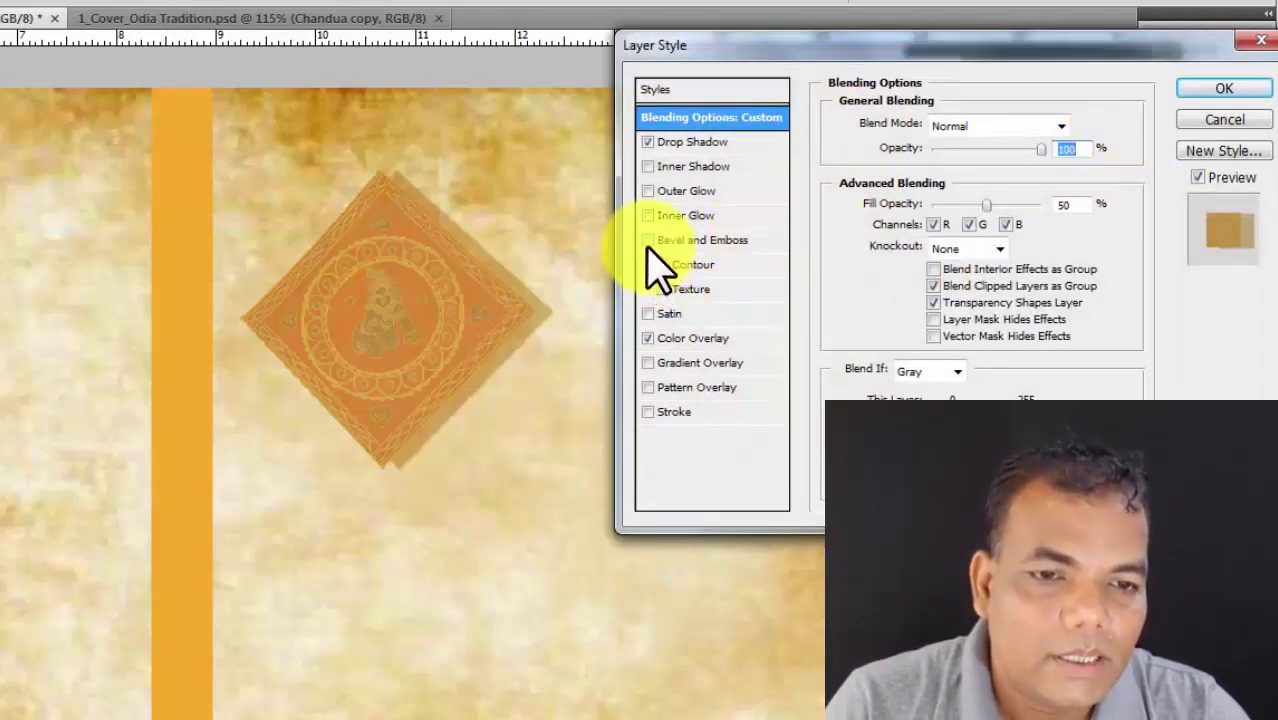
click(750, 241)
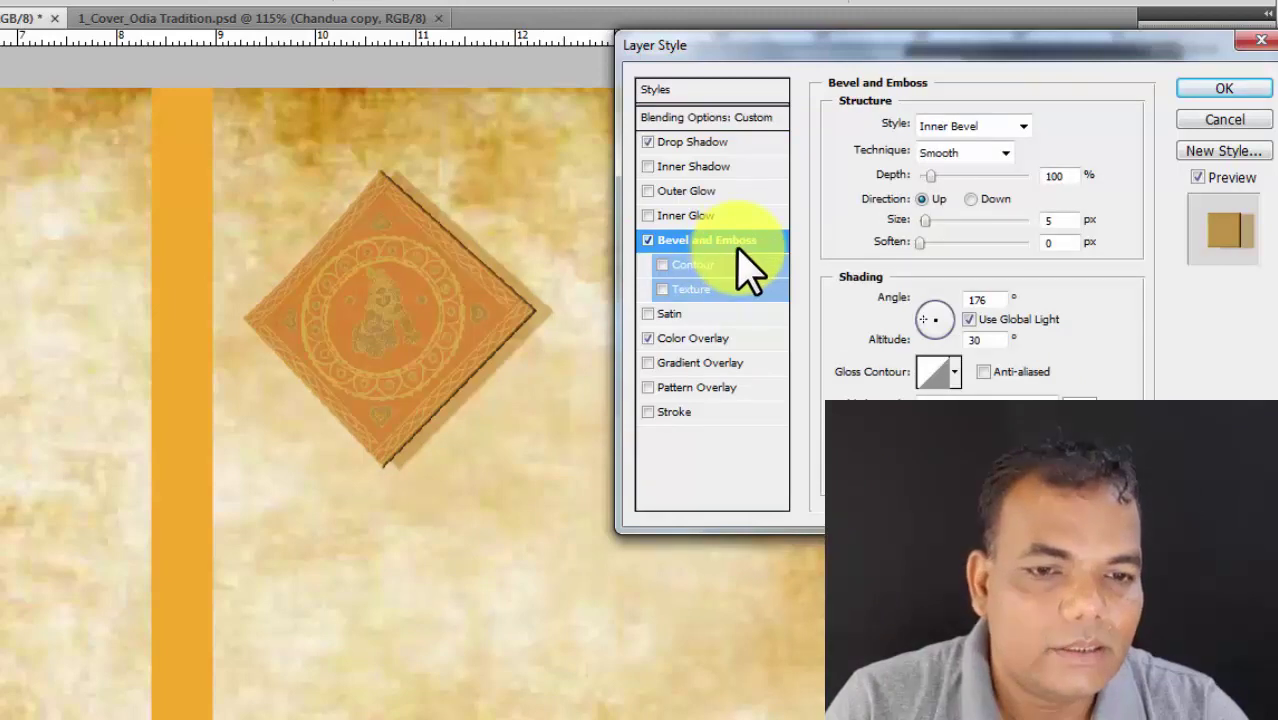
click(647, 241)
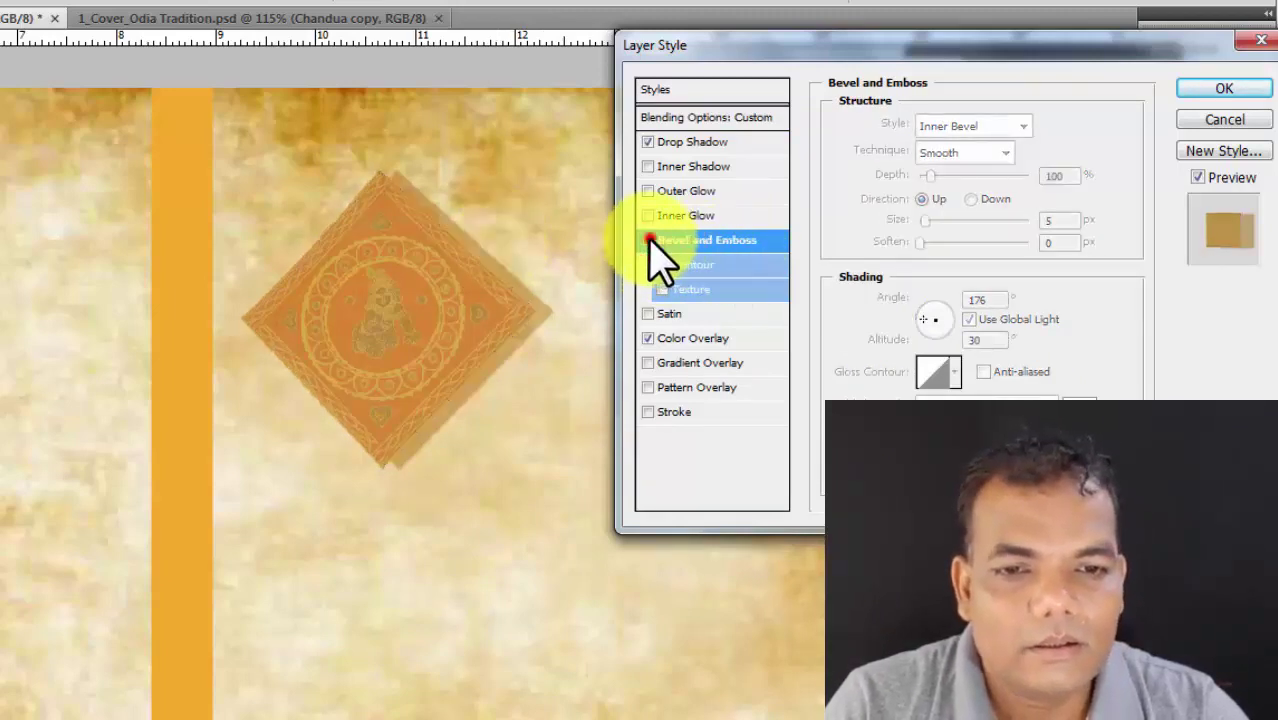
click(648, 241)
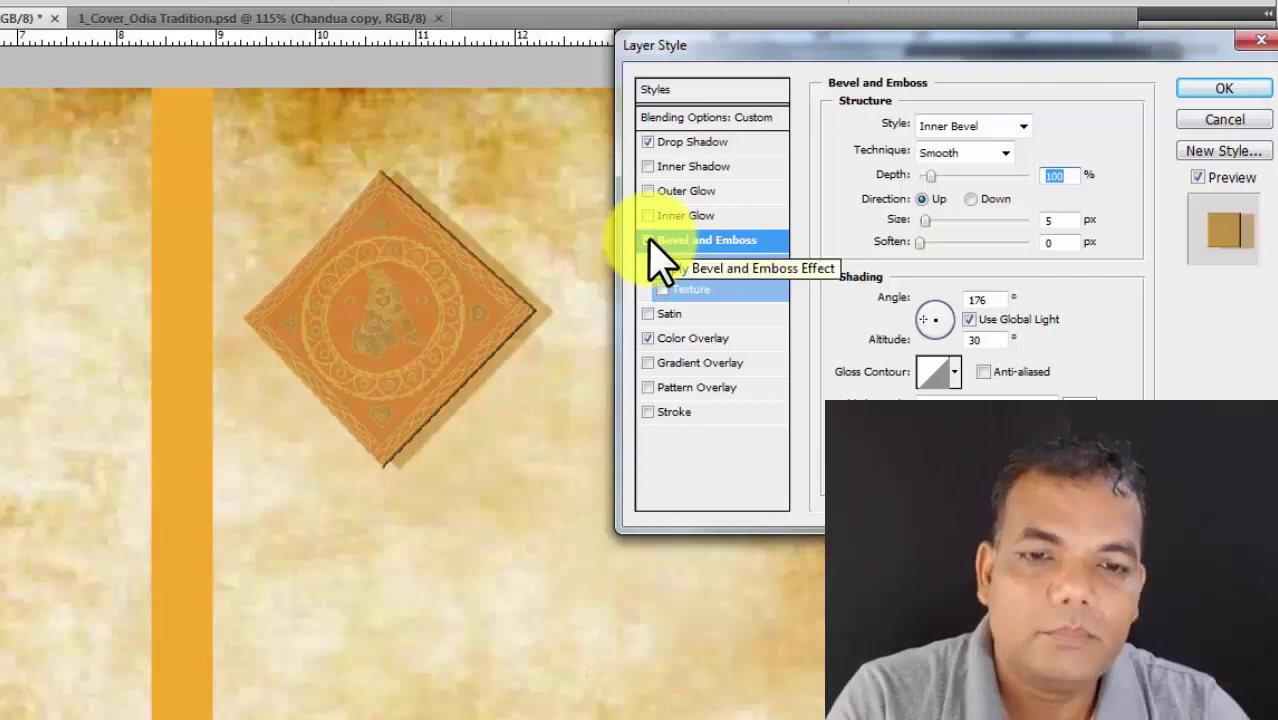
click(1217, 88)
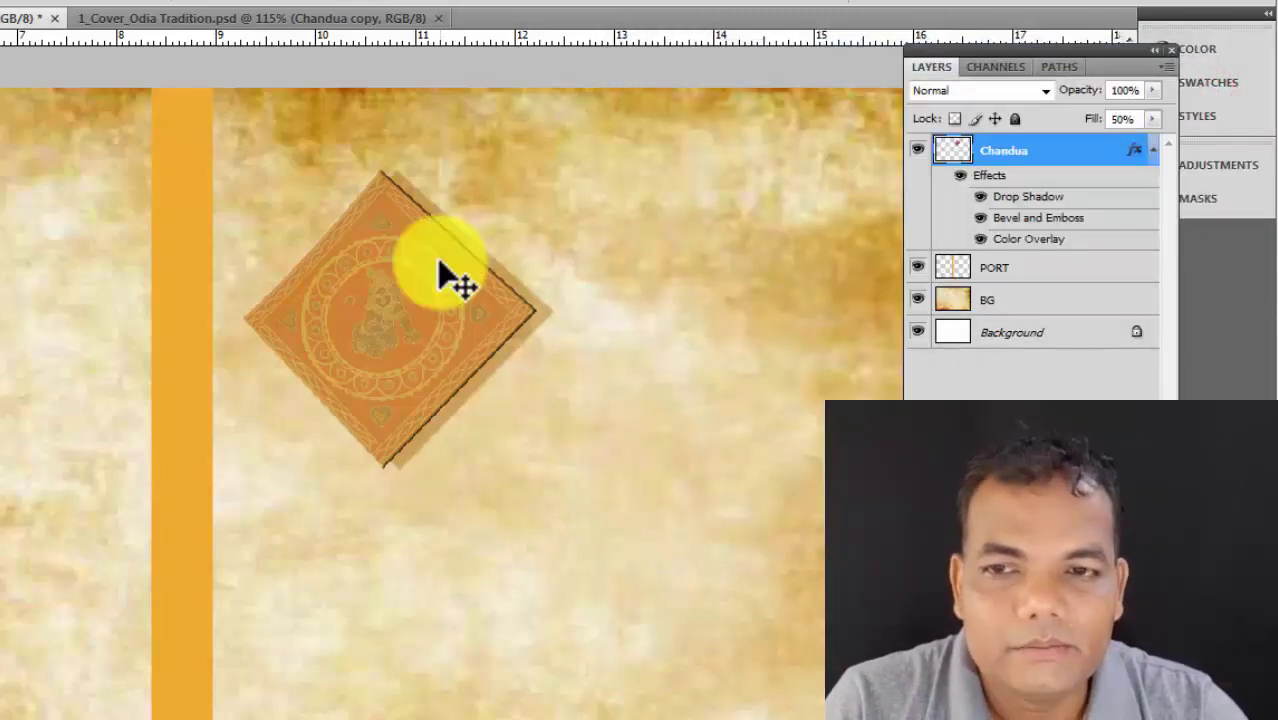
Scale the Chandua diamond proportionally around its centre to about half its size.
key(ctrl+t)
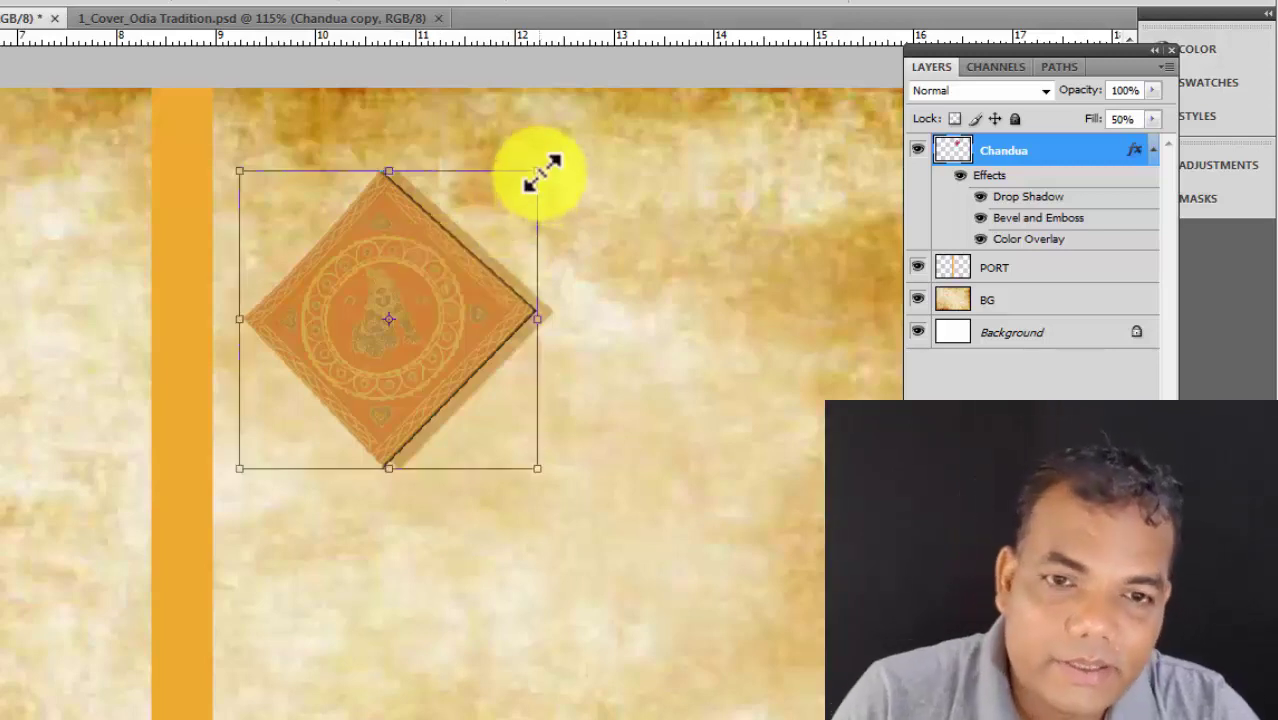
drag(540, 172, 468, 254)
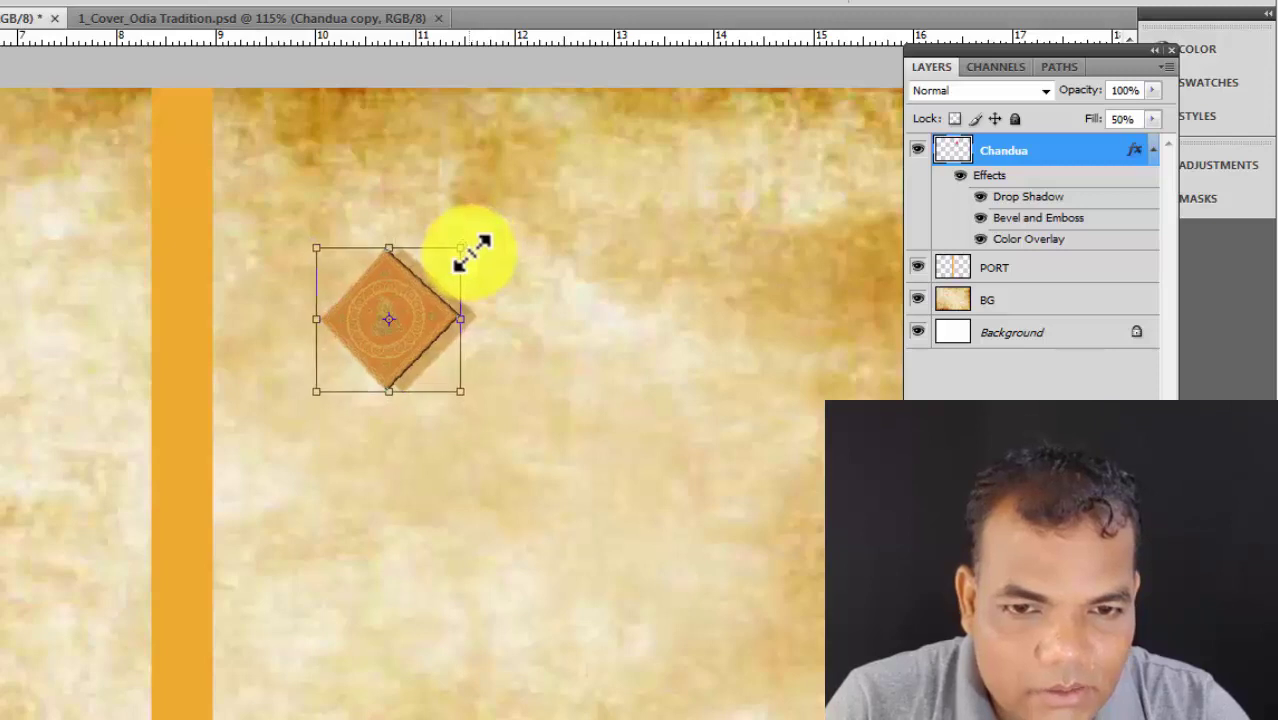
key(Return)
Duplicate the Chandua diamond directly above the original, shrink the copy to about 70% and lower it so their tips meet.
drag(394, 320, 364, 245)
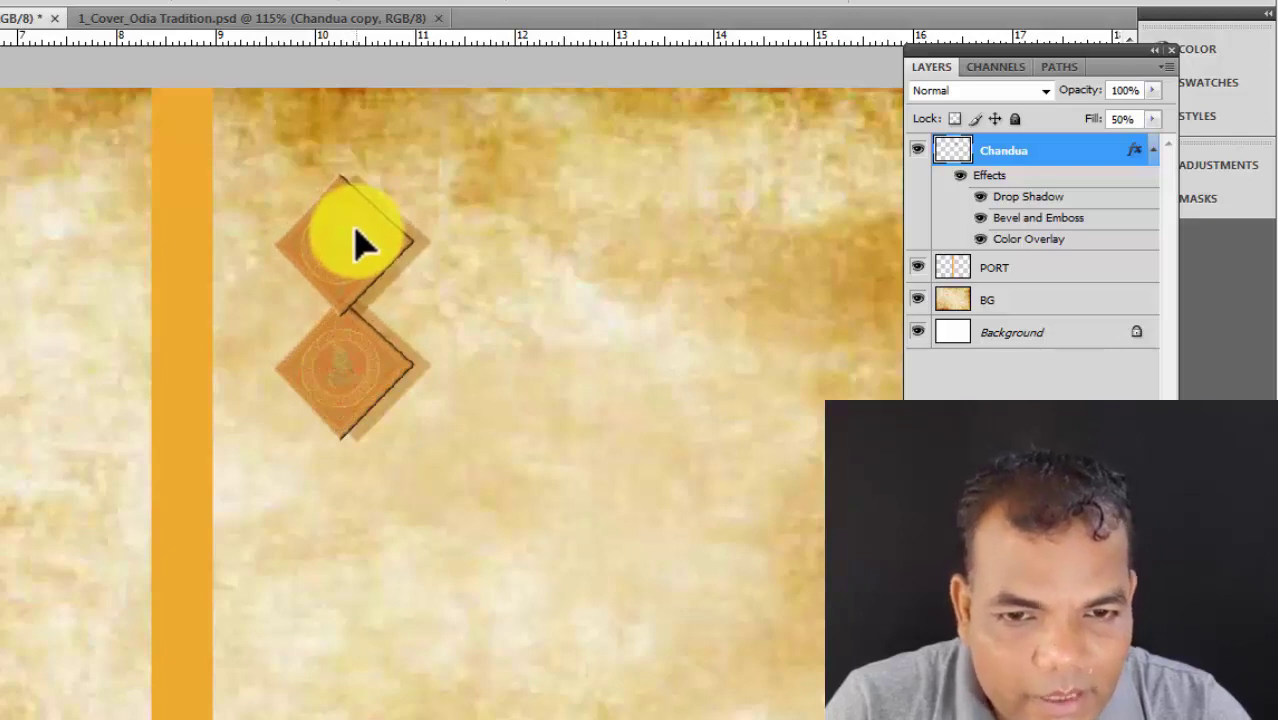
key(ctrl+t)
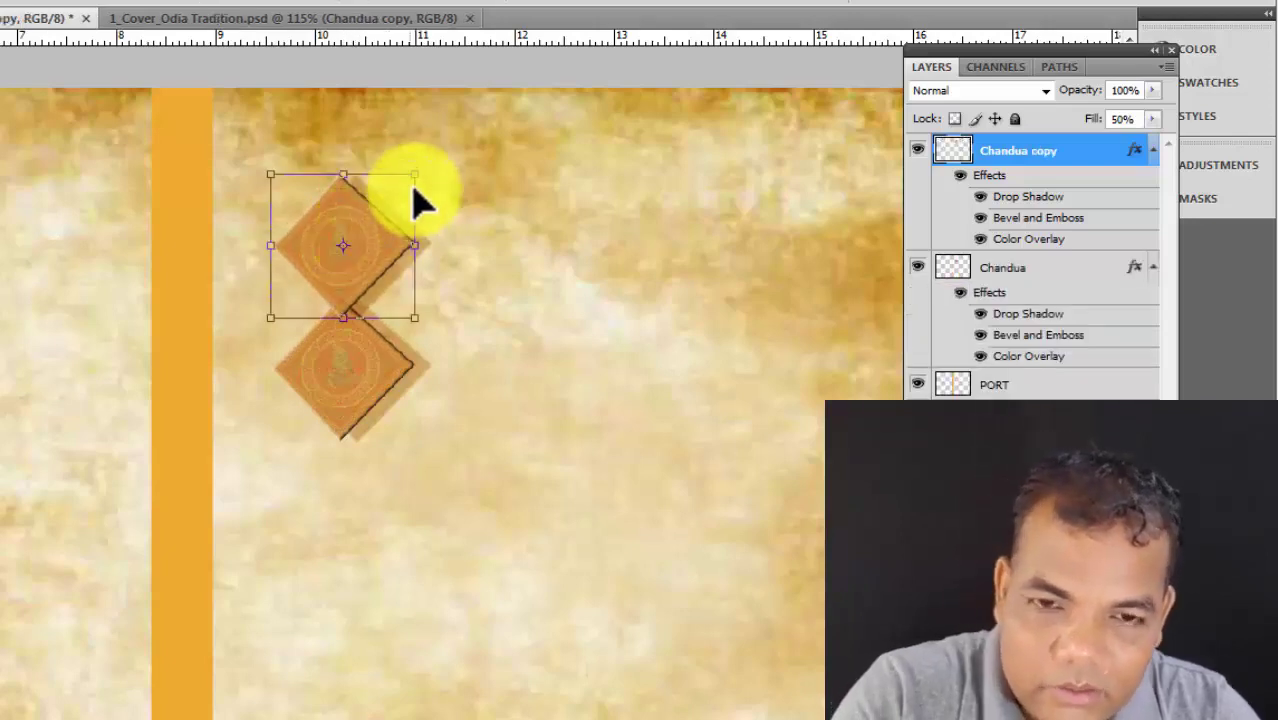
drag(408, 192, 405, 200)
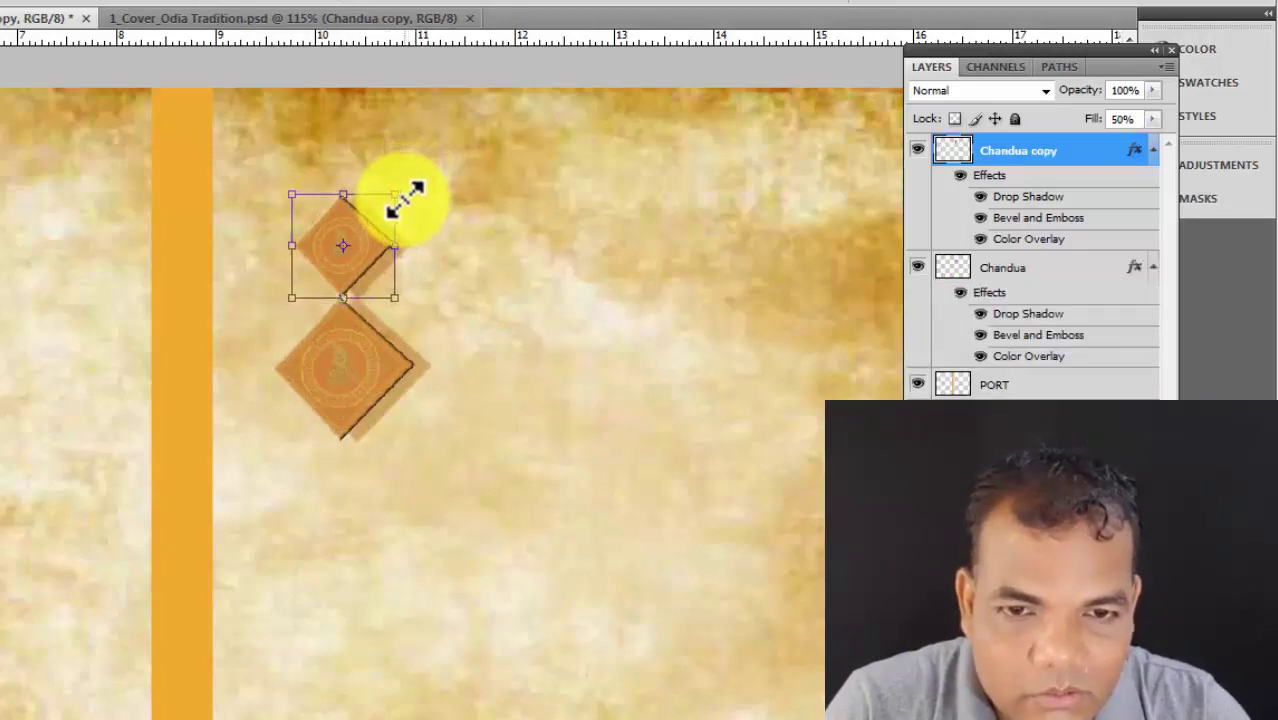
drag(380, 251, 375, 285)
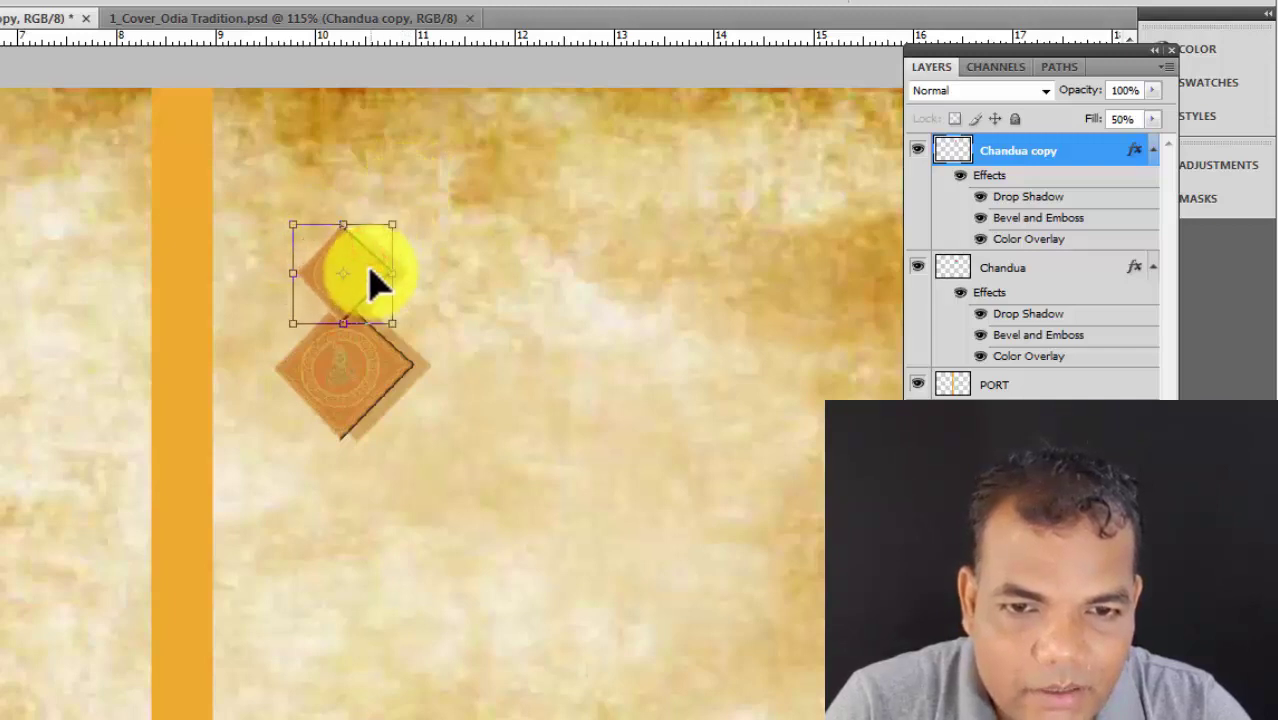
key(Return)
Duplicate the smaller diamond straight above itself and scale the new copy down to about 85%.
click(248, 20)
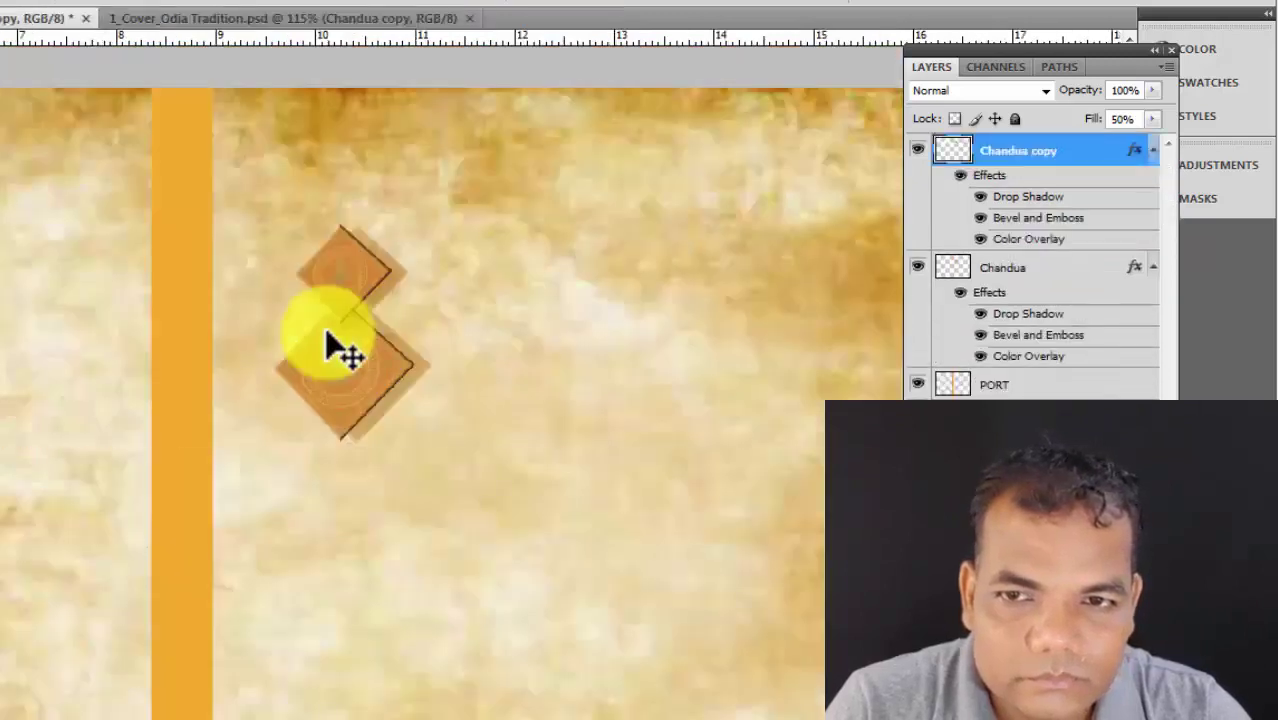
scroll(345, 305, up, 1)
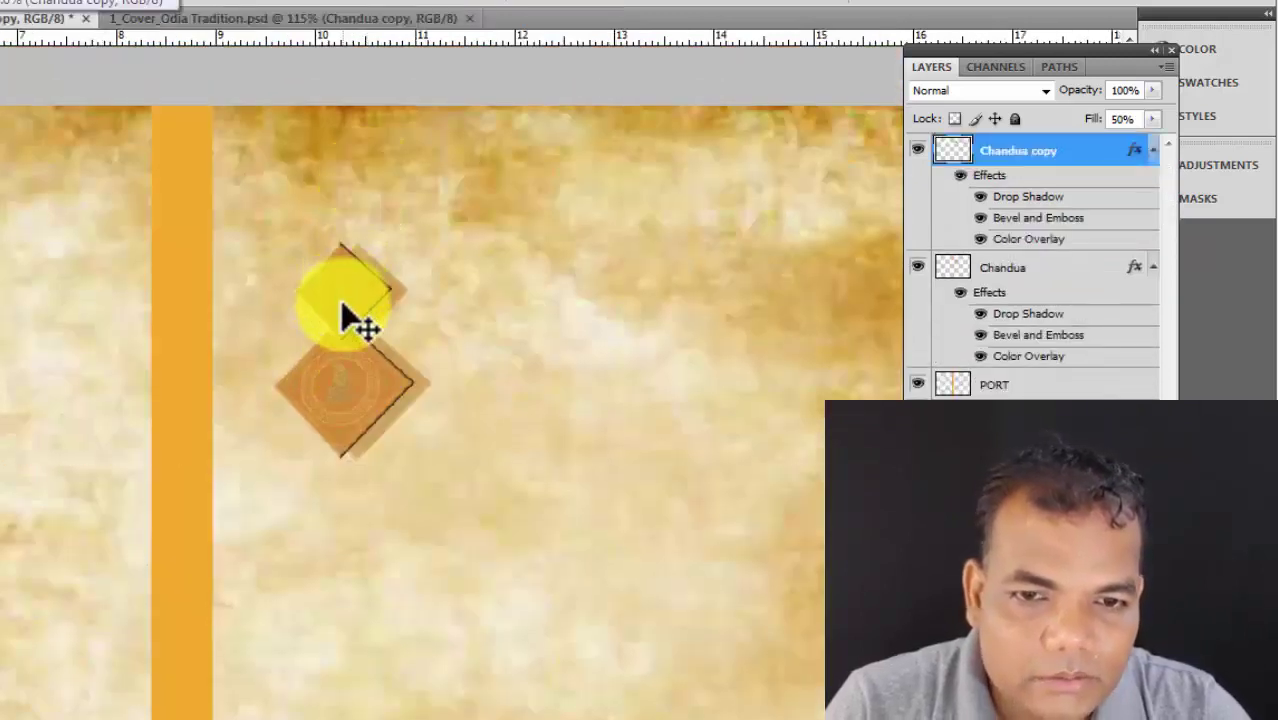
right_click(354, 300)
click(372, 298)
drag(372, 298, 372, 213)
key(ctrl+j)
key(ctrl+t)
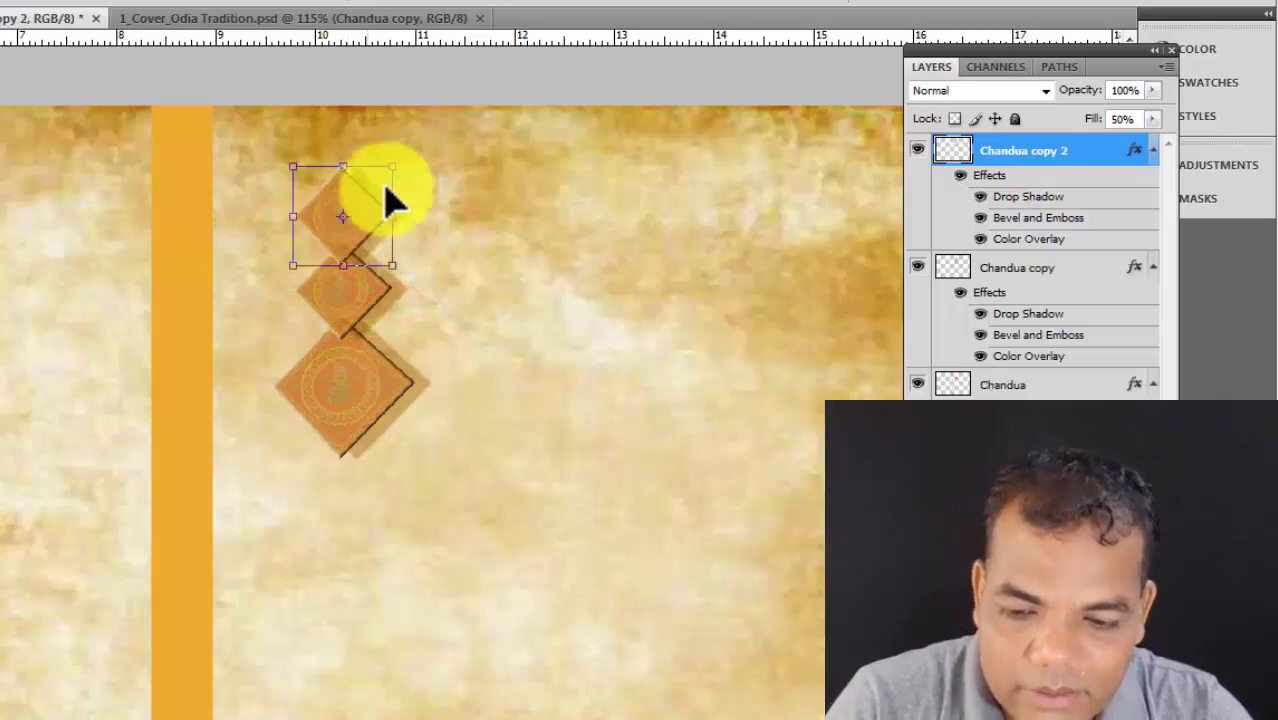
key(Return)
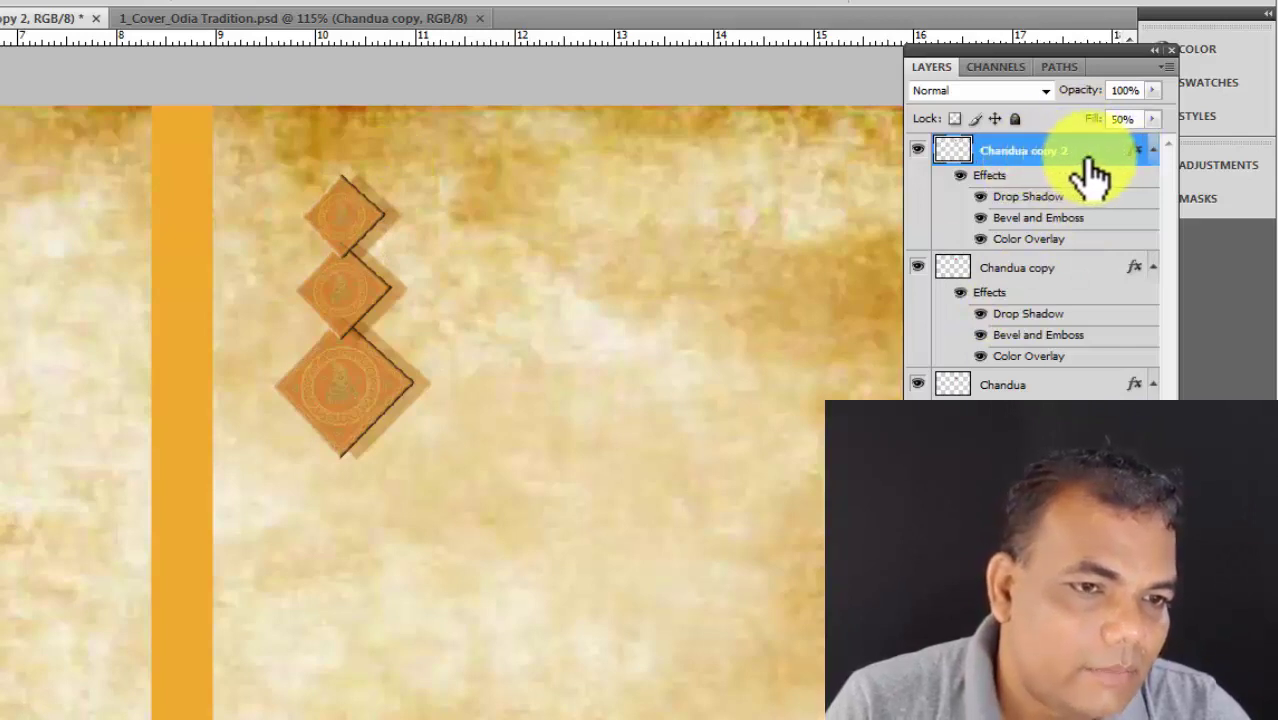
Duplicate Chandua copy 2 straight above itself near the cover's upper edge and scale the new copy slightly smaller.
click(1075, 270)
right_click(323, 213)
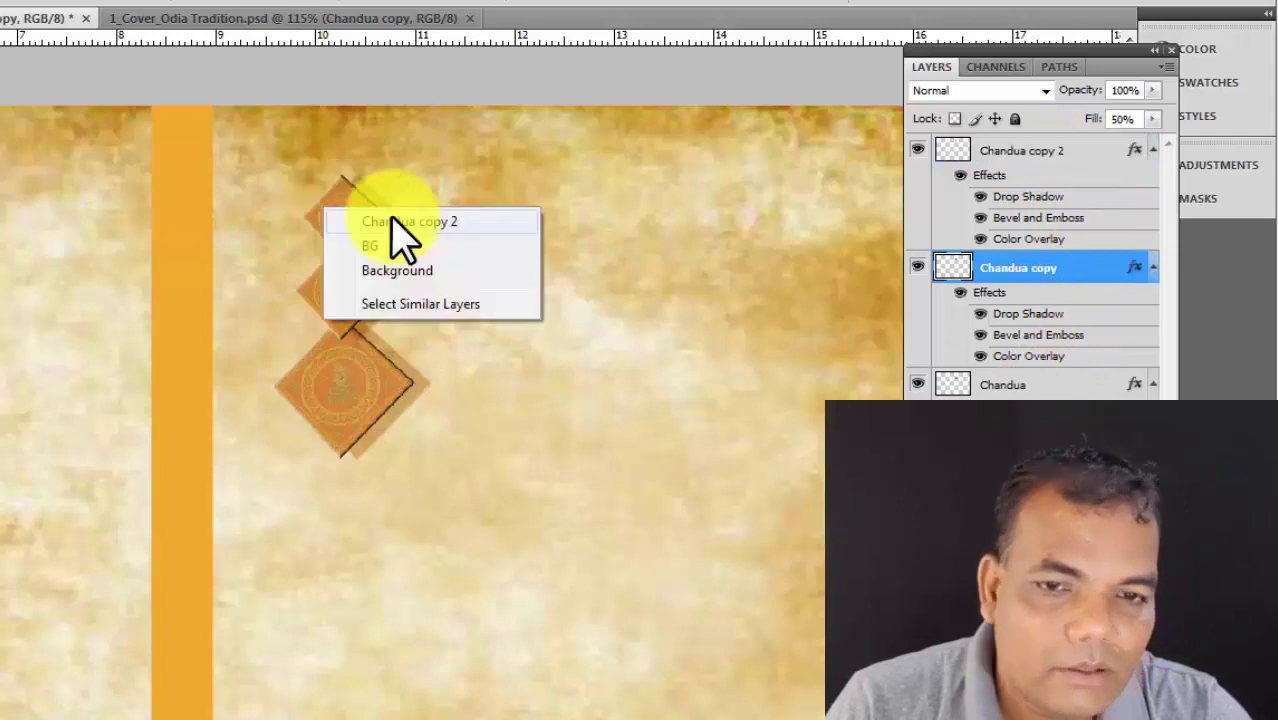
click(392, 218)
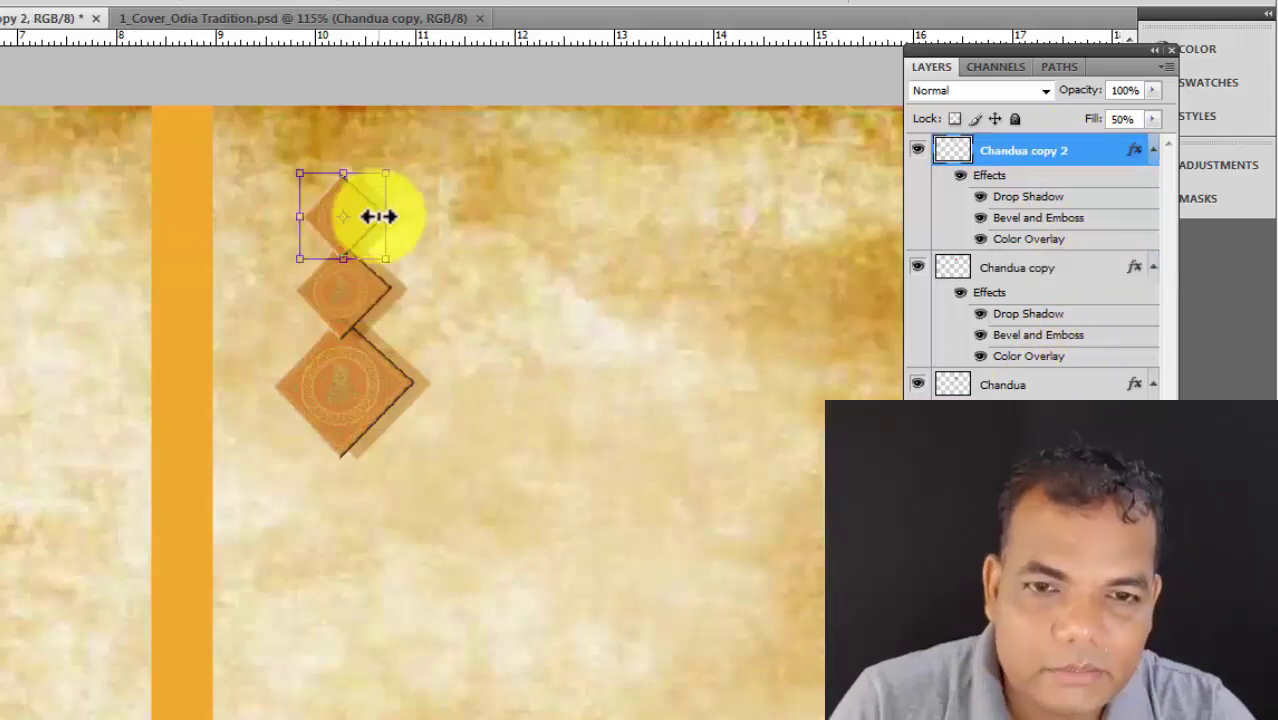
drag(379, 214, 365, 145)
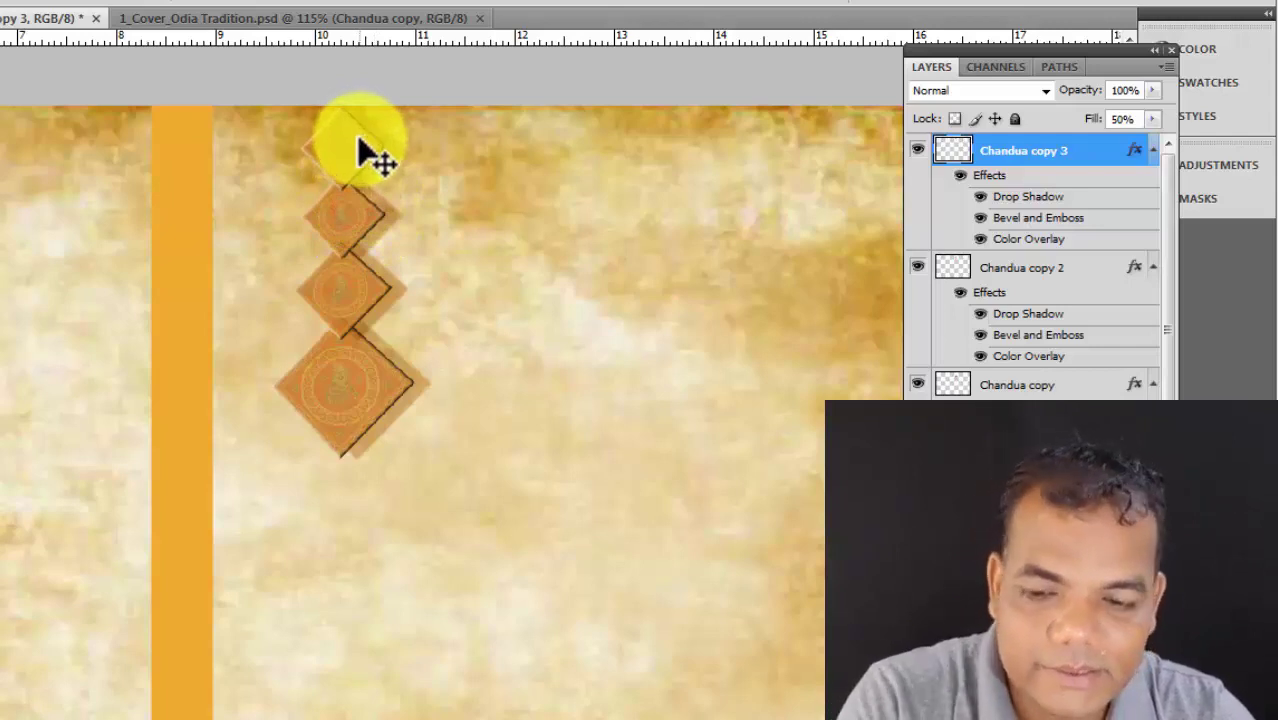
key(ctrl+t)
drag(302, 188, 312, 180)
key(Return)
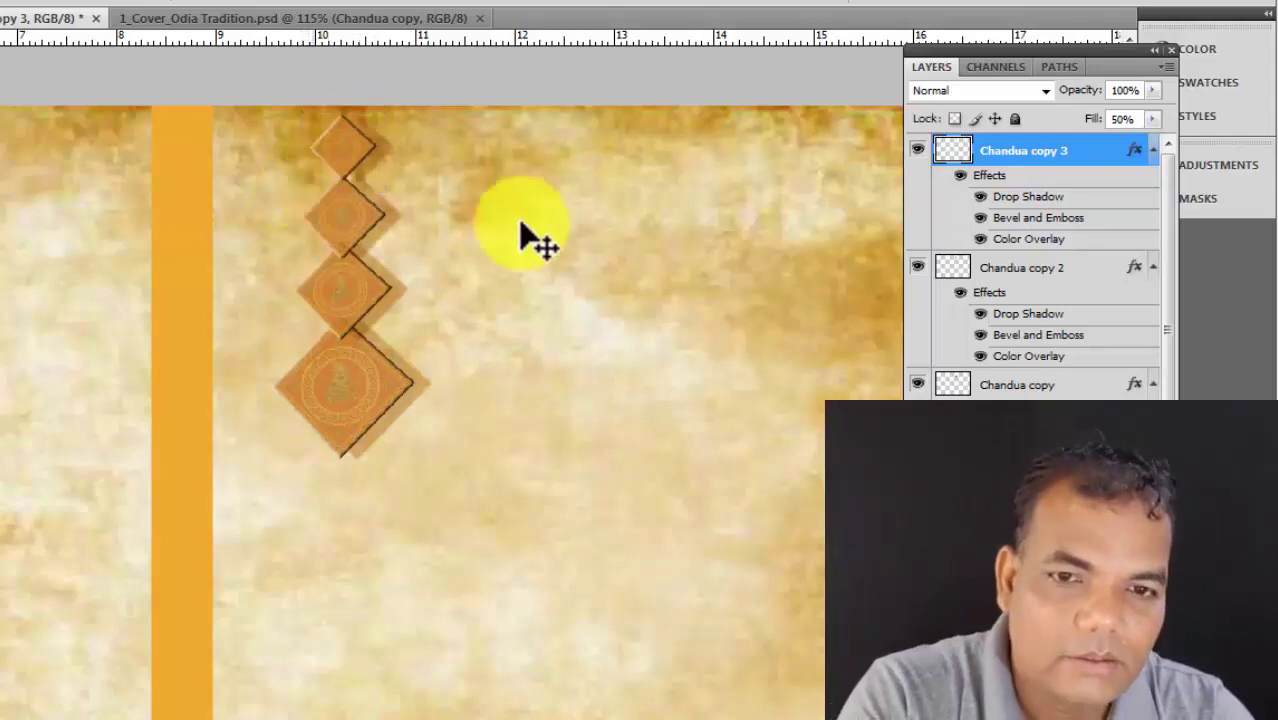
Select all four Chandua layers, scale the strand to about 73% and move it closer to the spine against the cover's upper edge.
key(ctrl+minus)
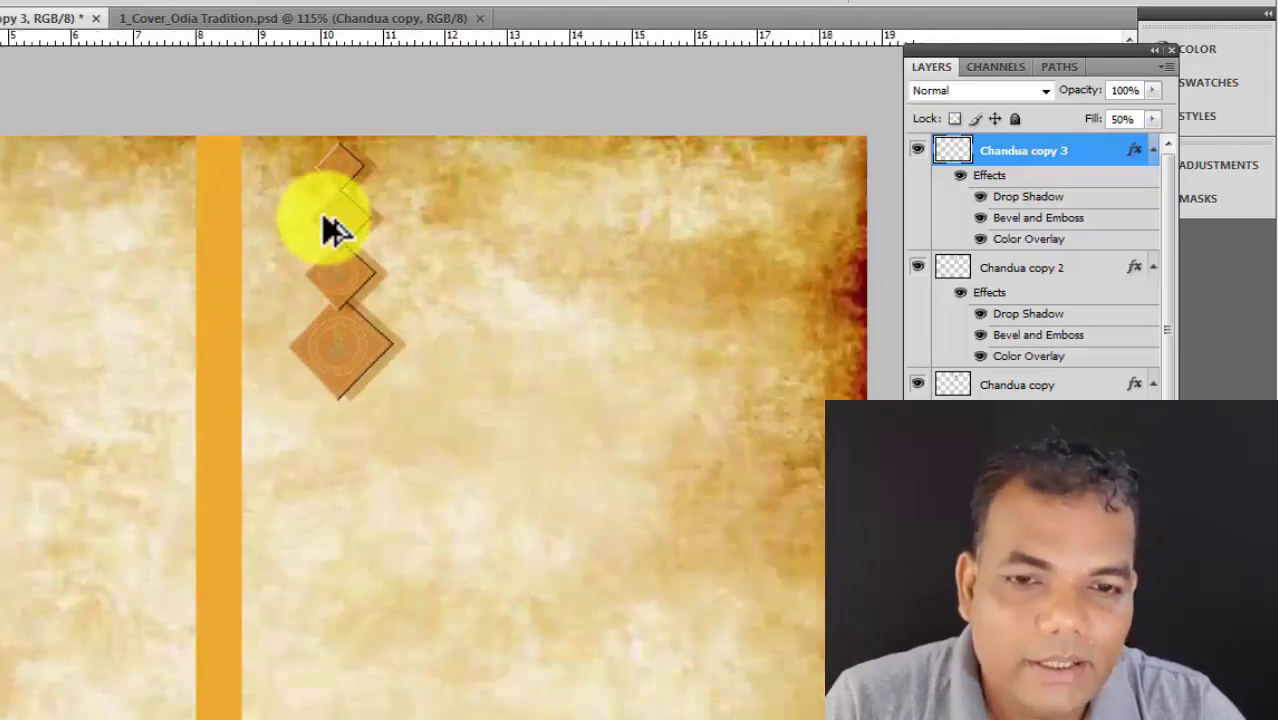
scroll(690, 190, up, 1)
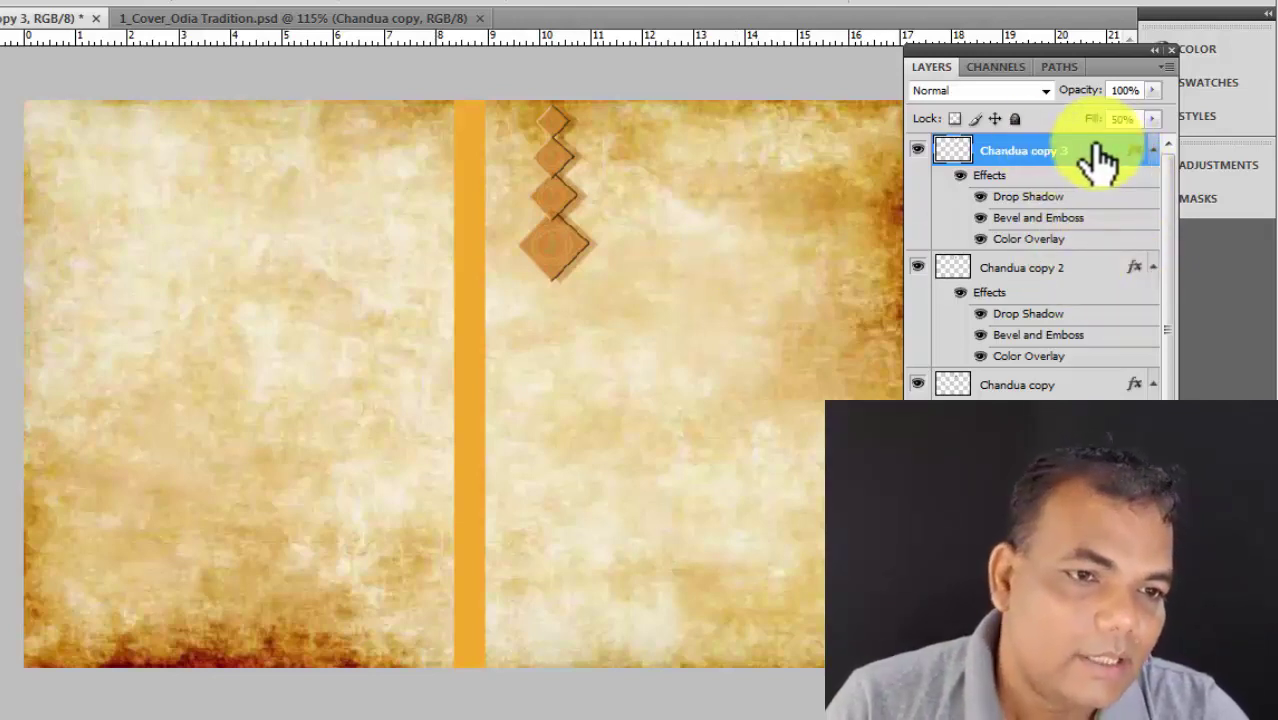
shift+click(1085, 270)
shift+click(1080, 388)
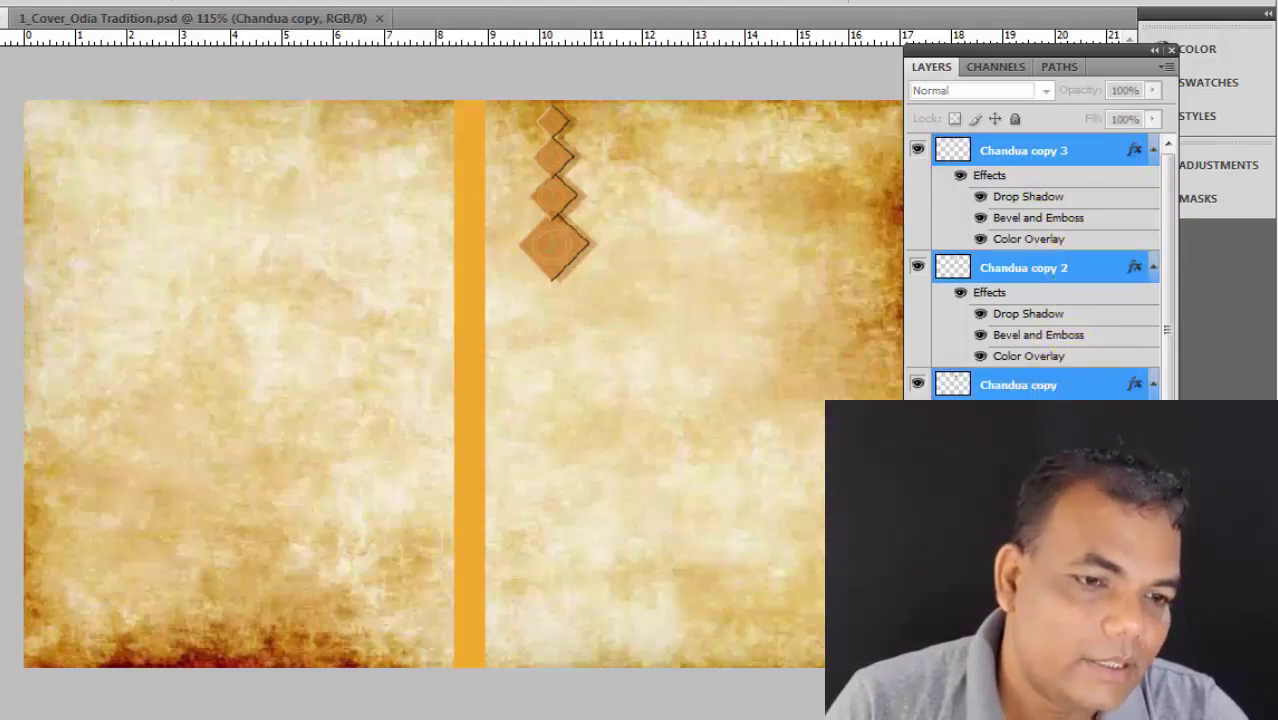
key(ctrl+t)
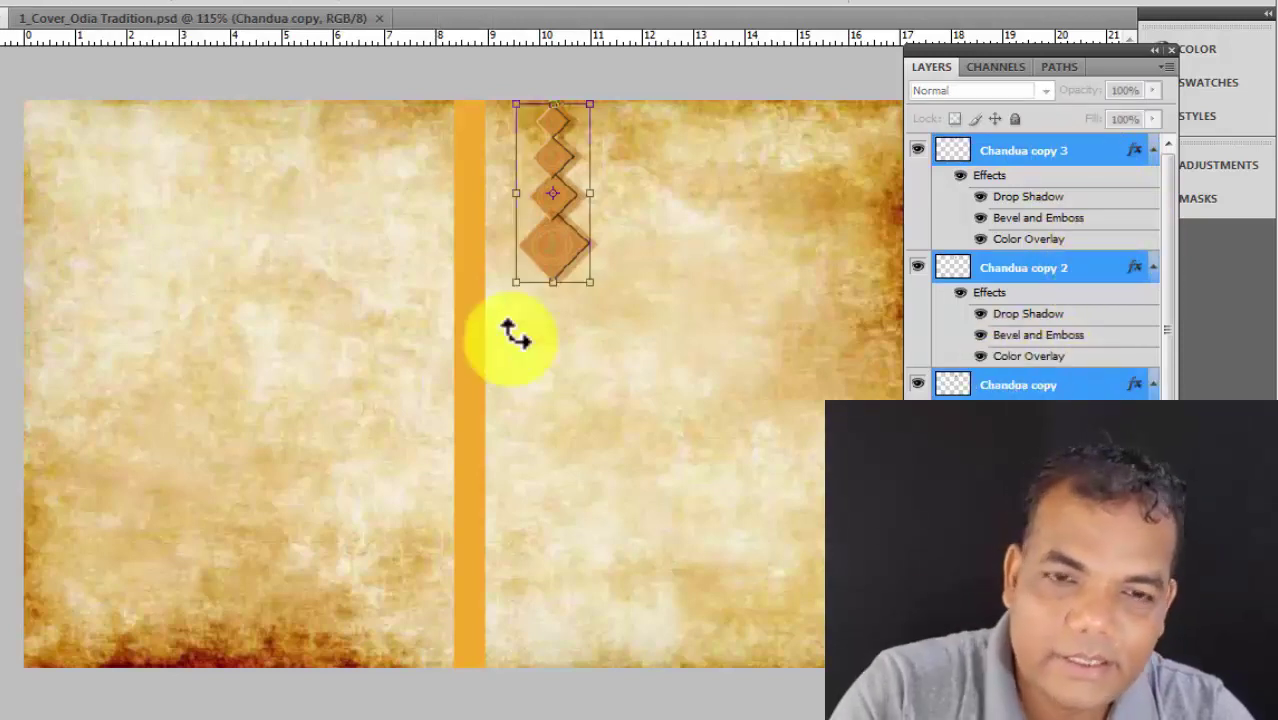
key(ctrl+plus)
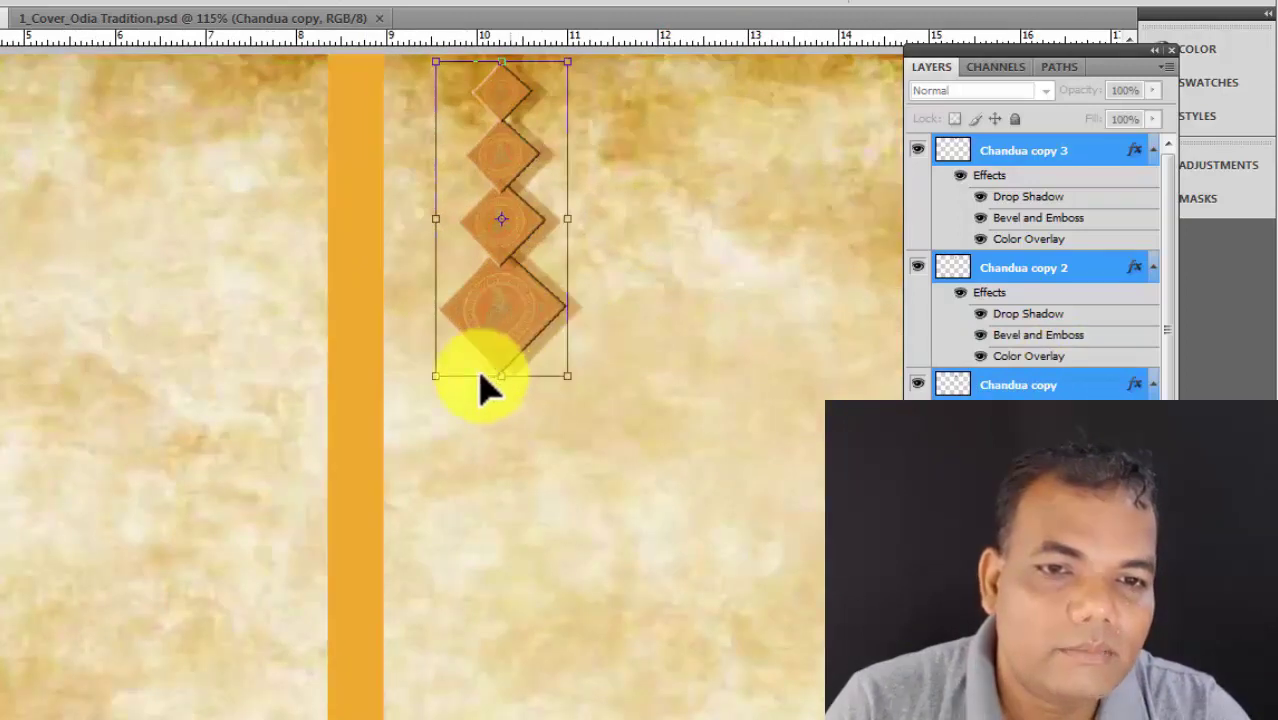
drag(434, 371, 473, 286)
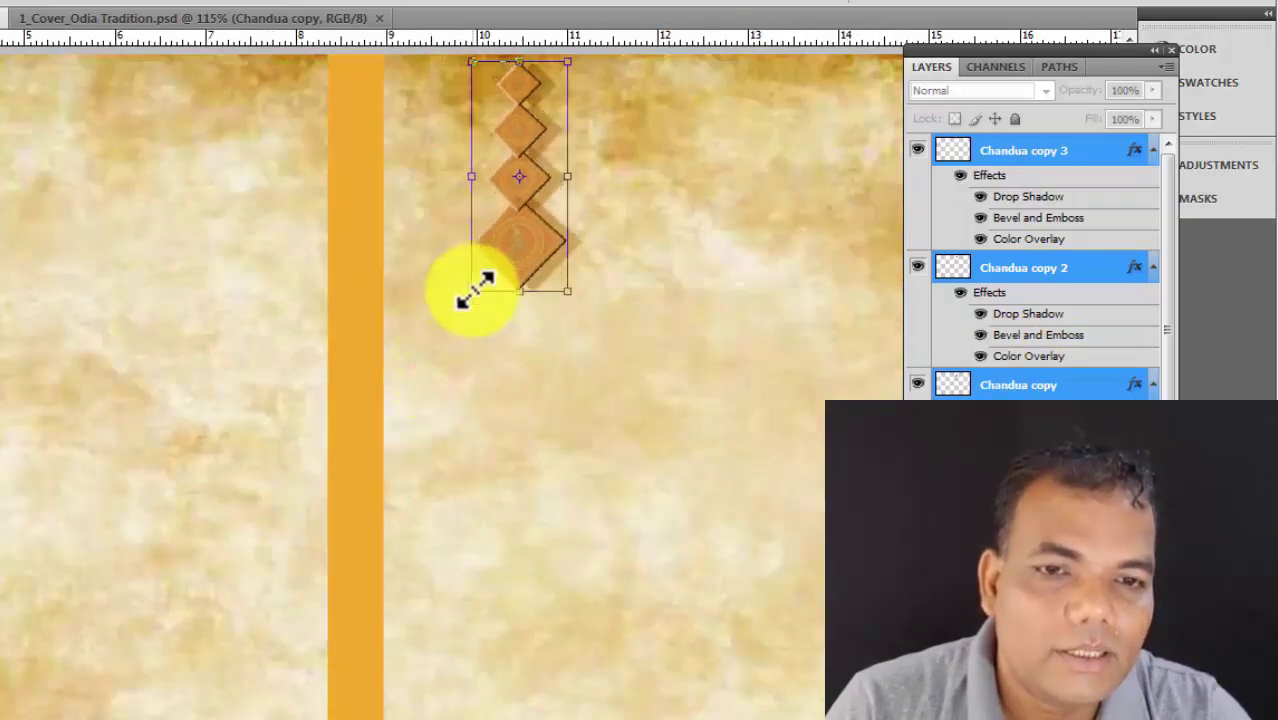
scroll(680, 240, up, 3)
drag(535, 375, 492, 365)
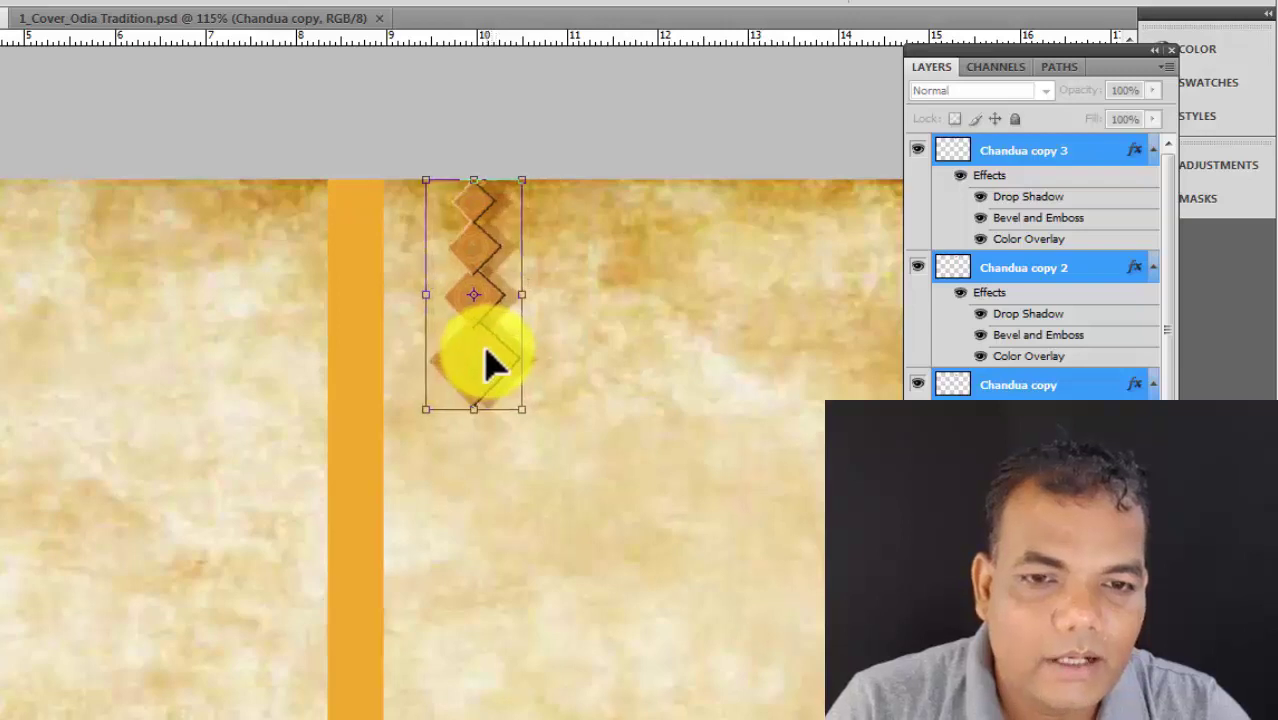
Scale the four-diamond strand down further to about 85%, keeping it hanging from the cover's upper edge, and apply the transform.
key(ctrl+minus)
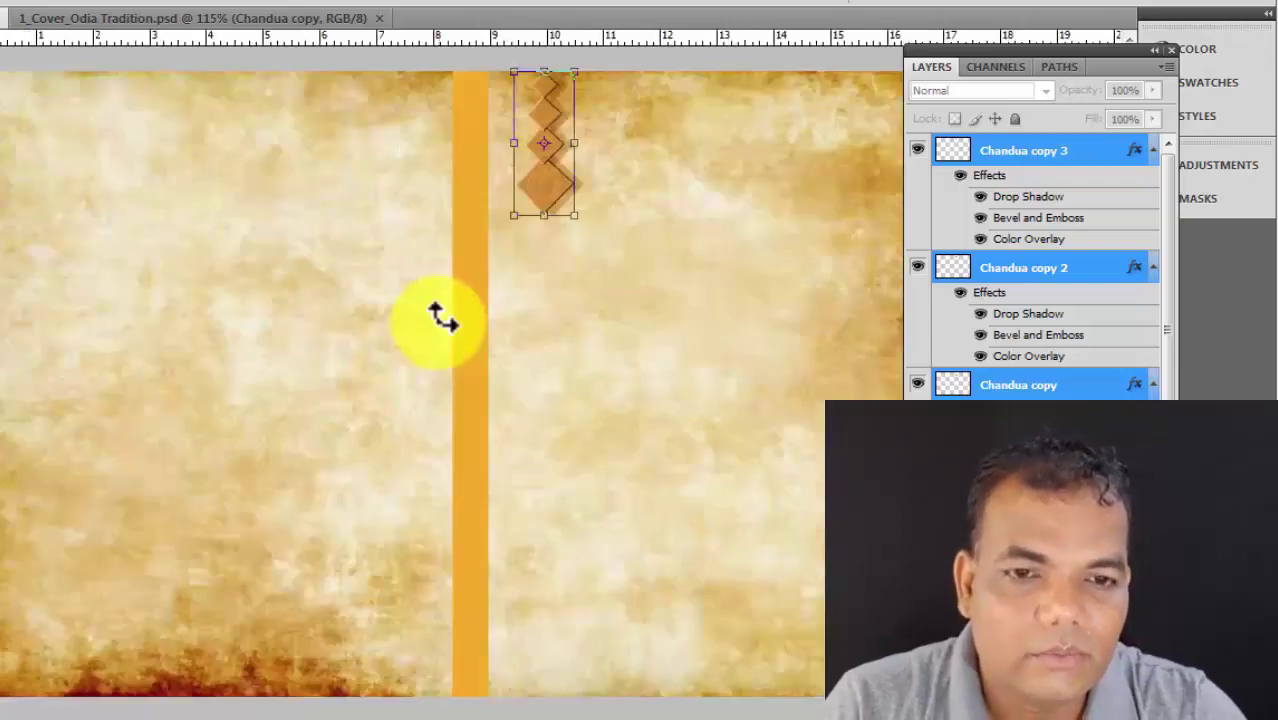
key(ctrl+minus)
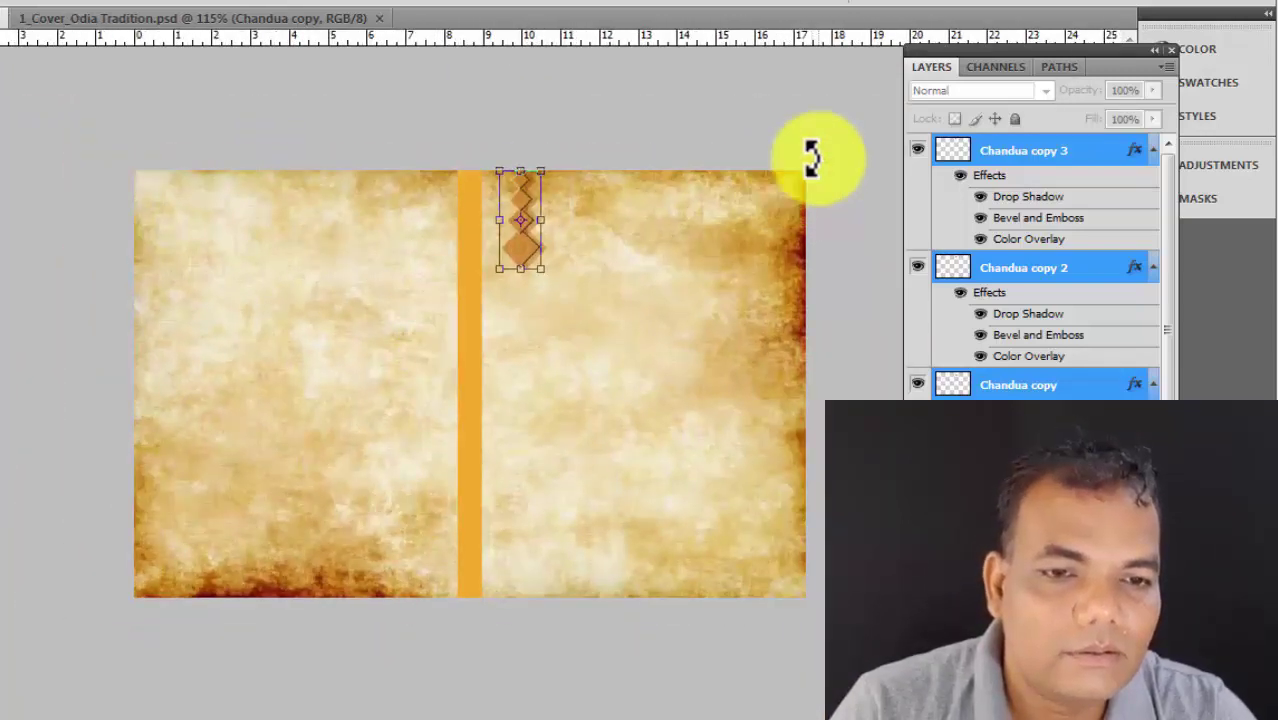
key(ctrl+plus)
key(ctrl+plus)
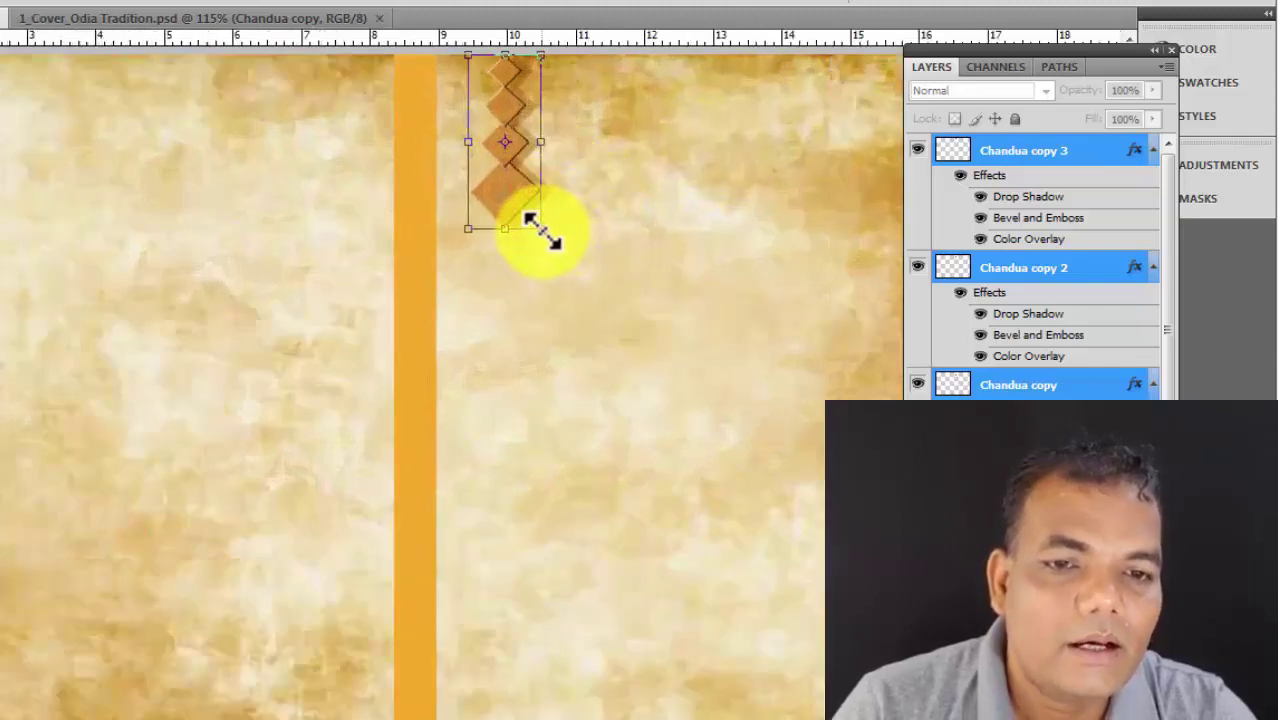
drag(541, 231, 537, 207)
key(Return)
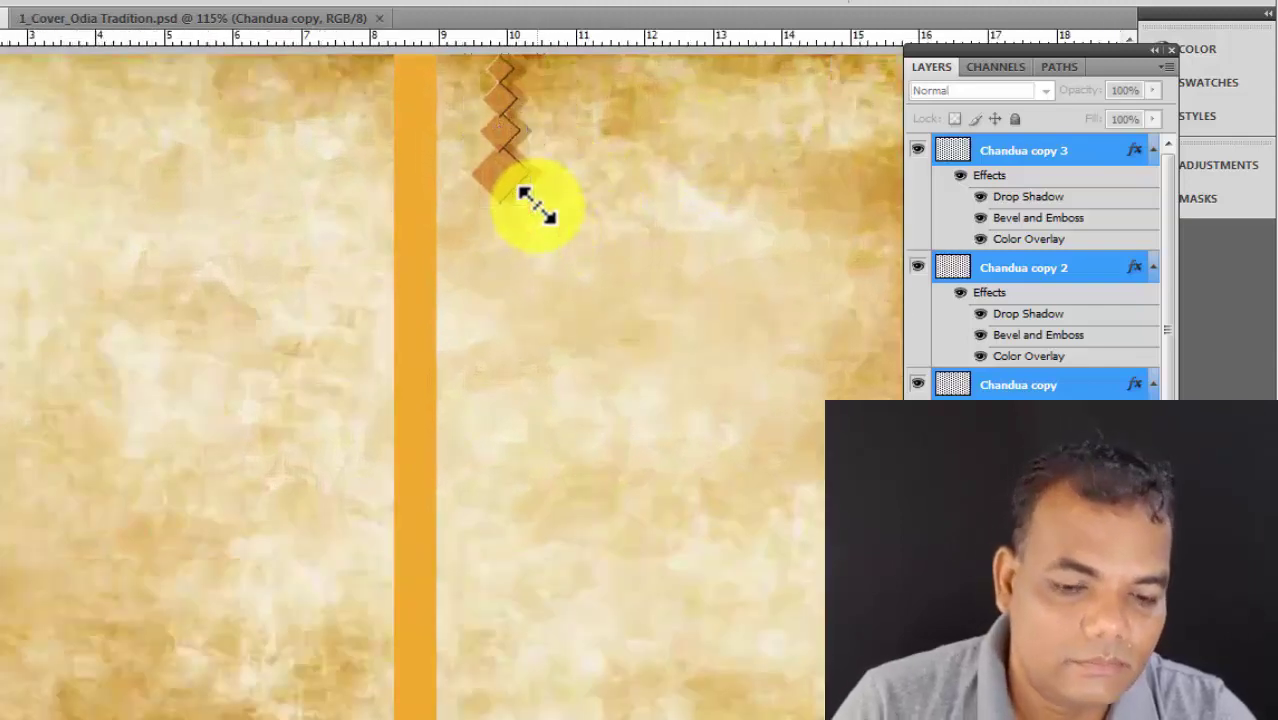
Nudge the diamond strand slightly closer to the spine and place a duplicate about 4 ruler units to its right on the front cover.
scroll(495, 215, down, 2)
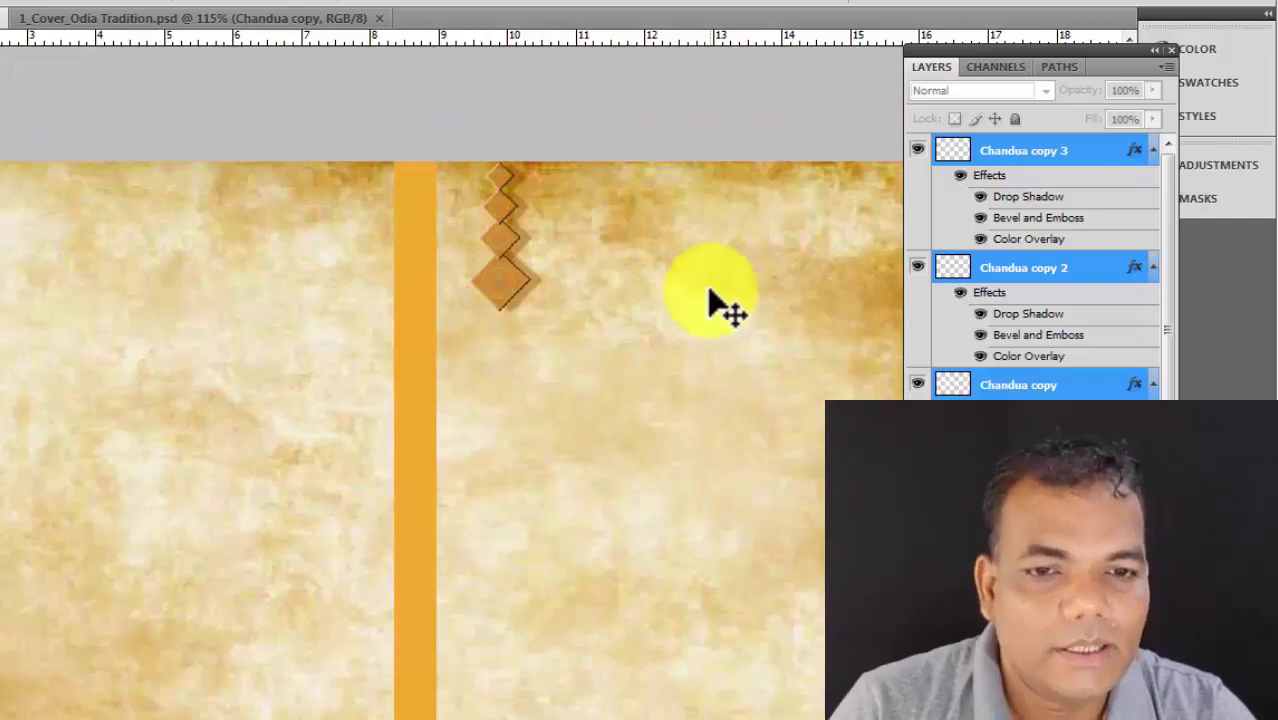
key(Left)
key(Left)
key(Left)
key(Left)
key(Left)
key(Left)
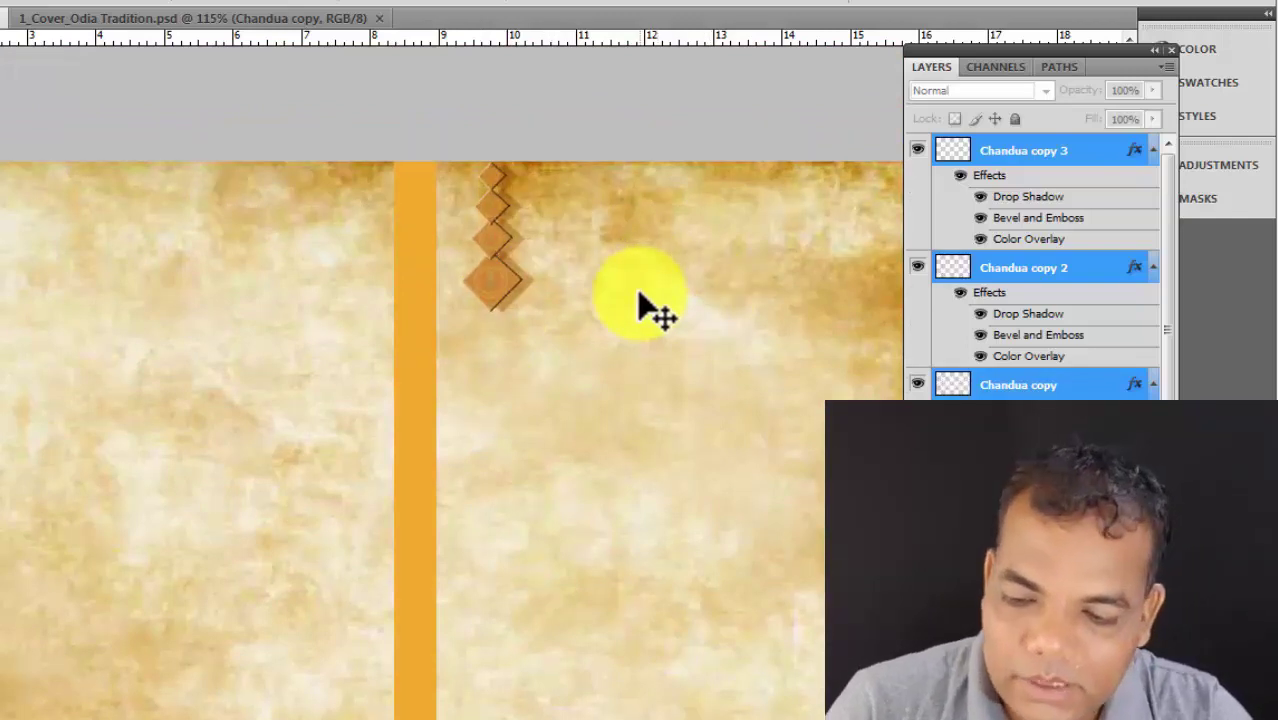
drag(495, 215, 775, 226)
key(ctrl+0)
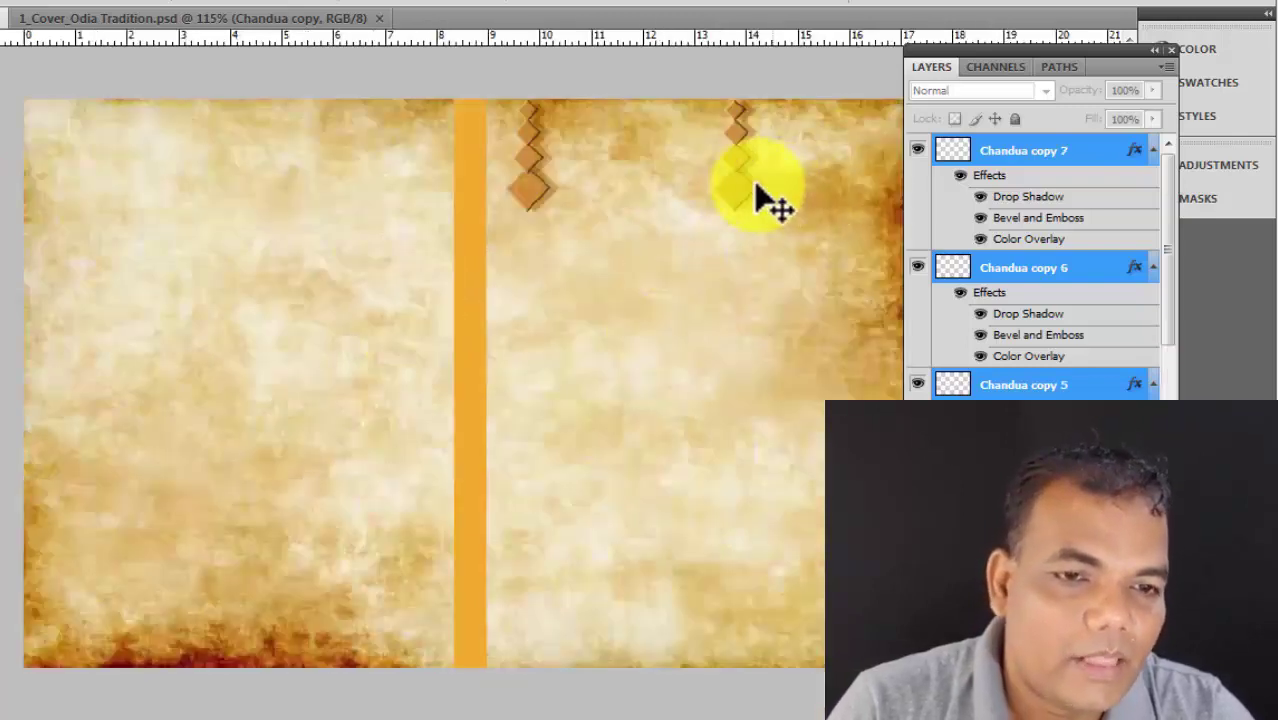
Move the duplicate diamond strand across the front cover to its outer edge, at about 16 on the horizontal ruler.
key(shift+Right)
key(shift+Right)
key(shift+Right)
key(shift+Right)
key(shift+Right)
key(ctrl+plus)
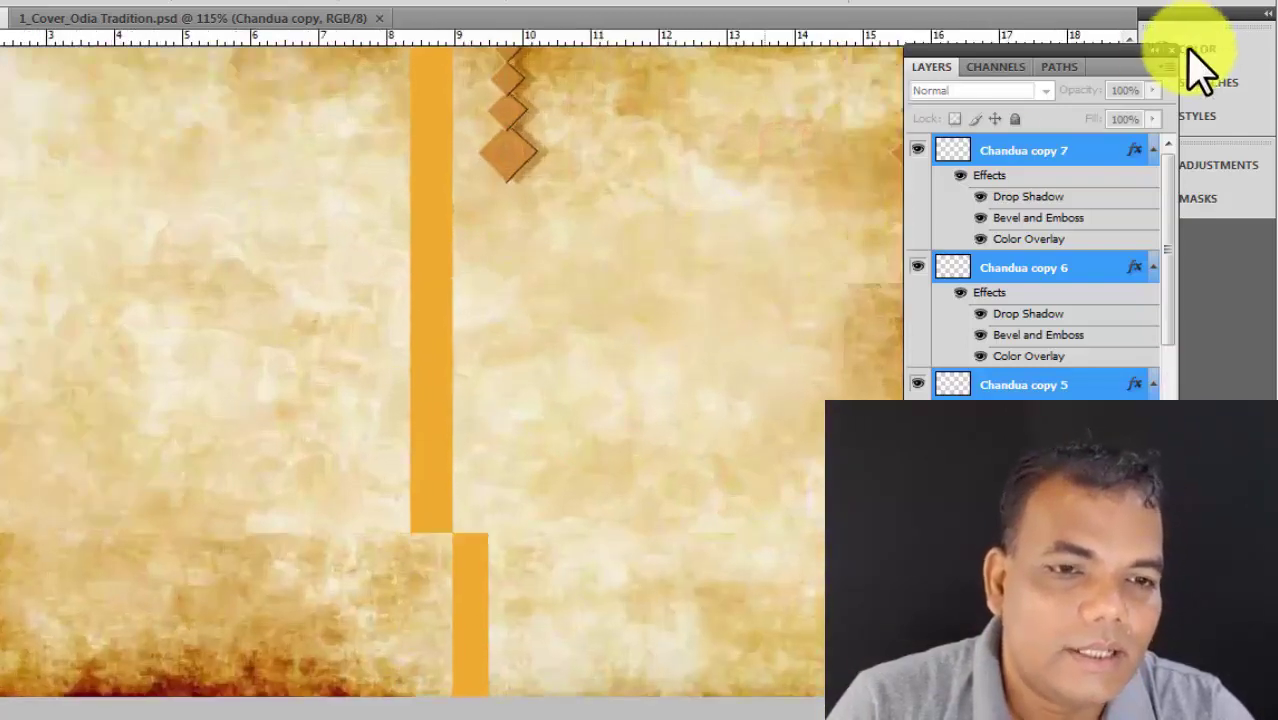
click(1168, 52)
scroll(1001, 188, up, 1)
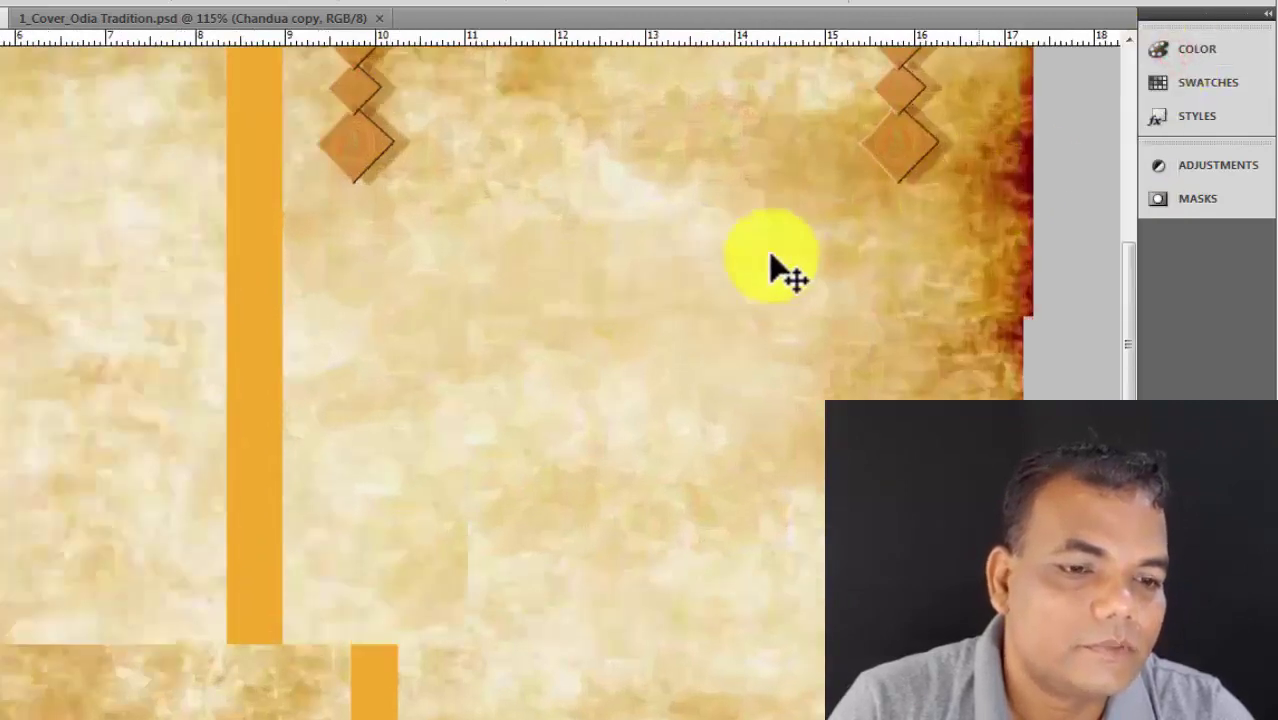
drag(836, 240, 770, 337)
drag(858, 224, 893, 225)
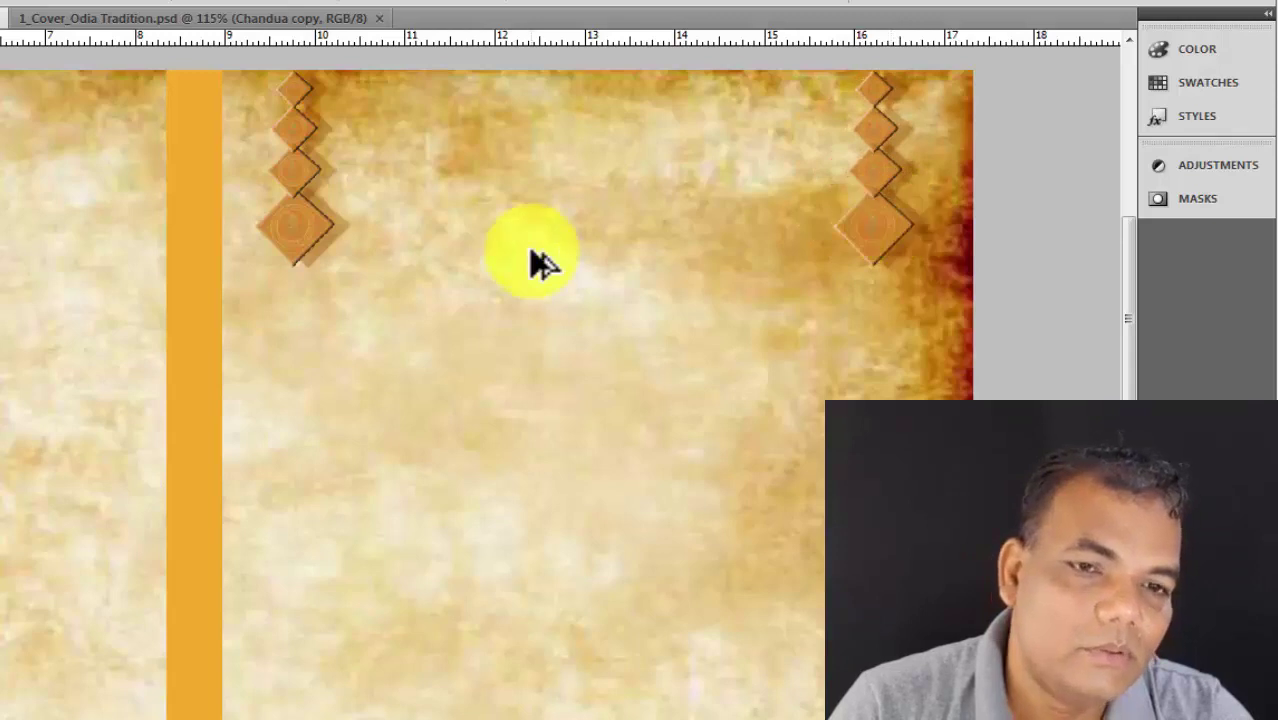
scroll(539, 265, down, 1)
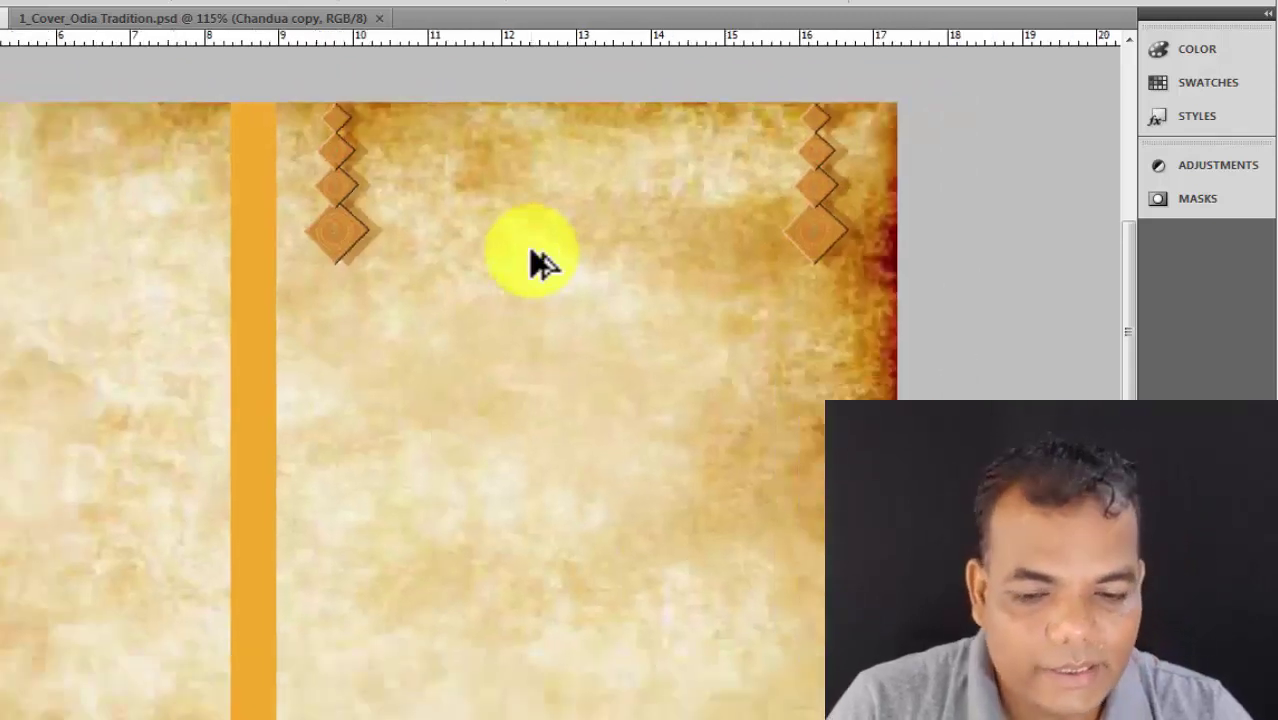
scroll(539, 265, down, 1)
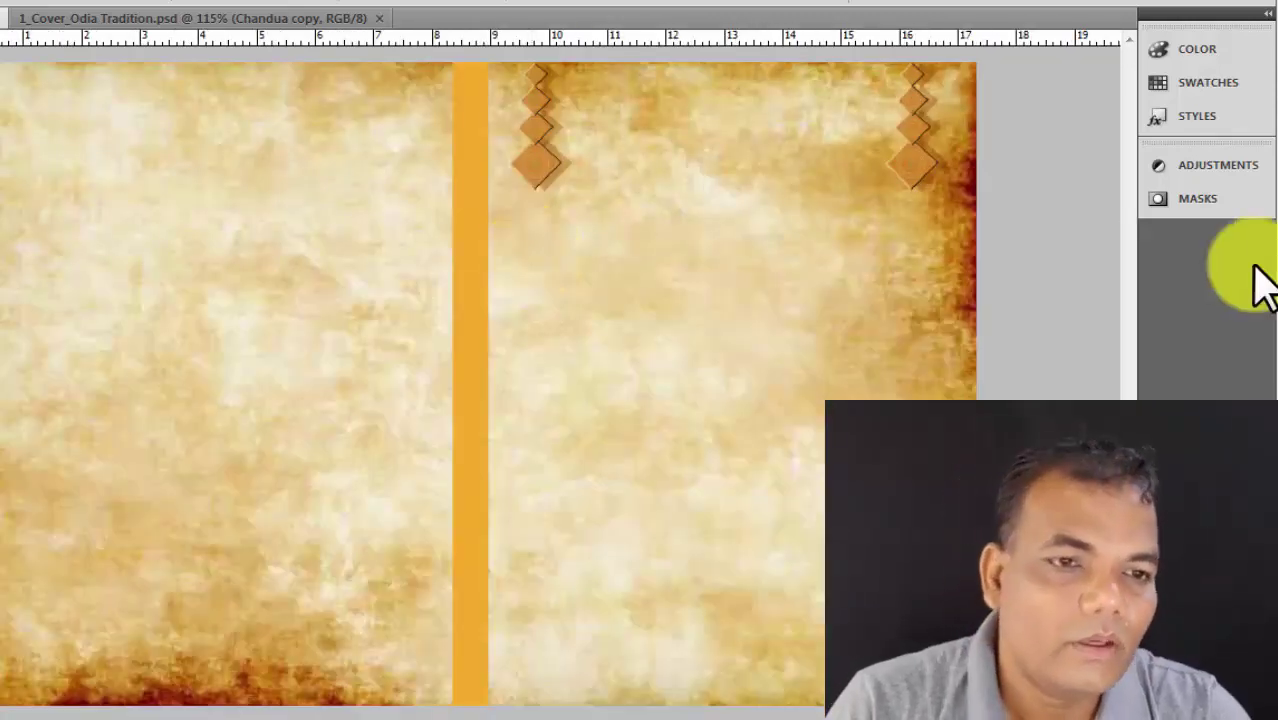
Nudge the outer diamond strand about 0.2 ruler units back toward the spine.
key(Left)
key(Left)
key(Left)
key(Left)
key(Left)
key(Left)
key(Left)
key(Left)
key(Left)
key(Left)
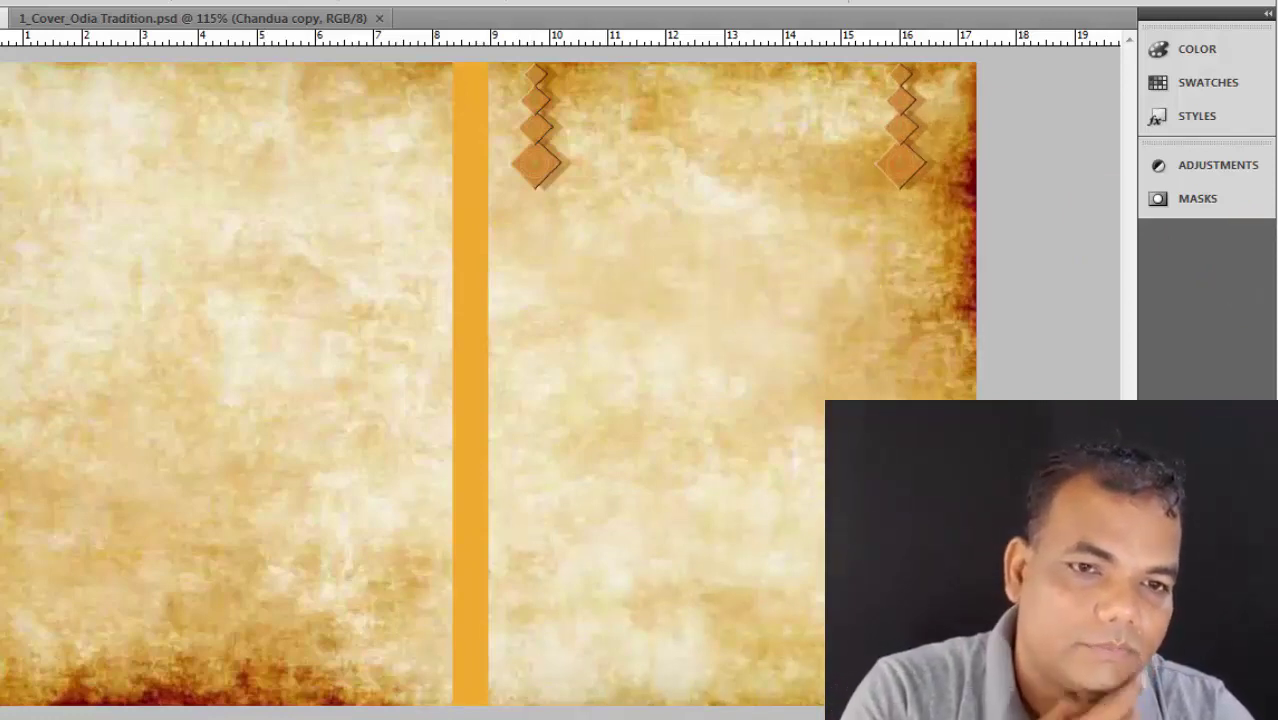
Select the Chandua layer and open odishi dance line art_3 from the project folder in Photoshop.
right_click(564, 167)
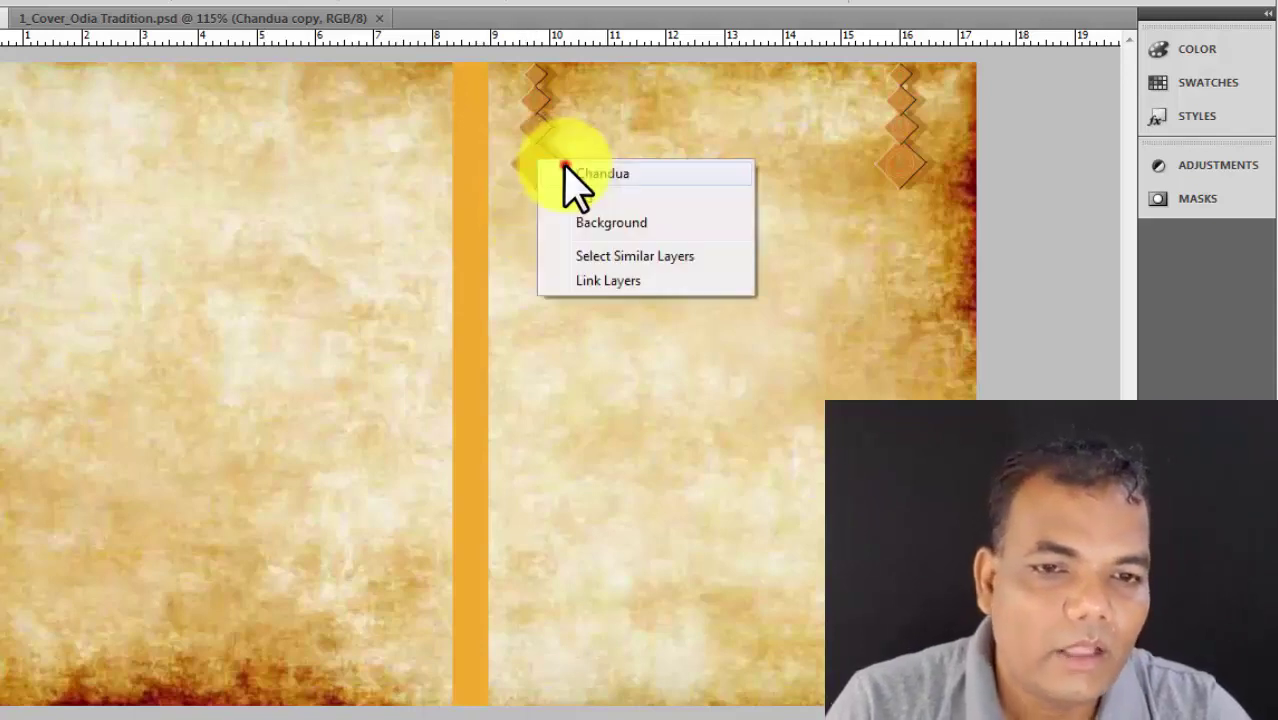
click(567, 174)
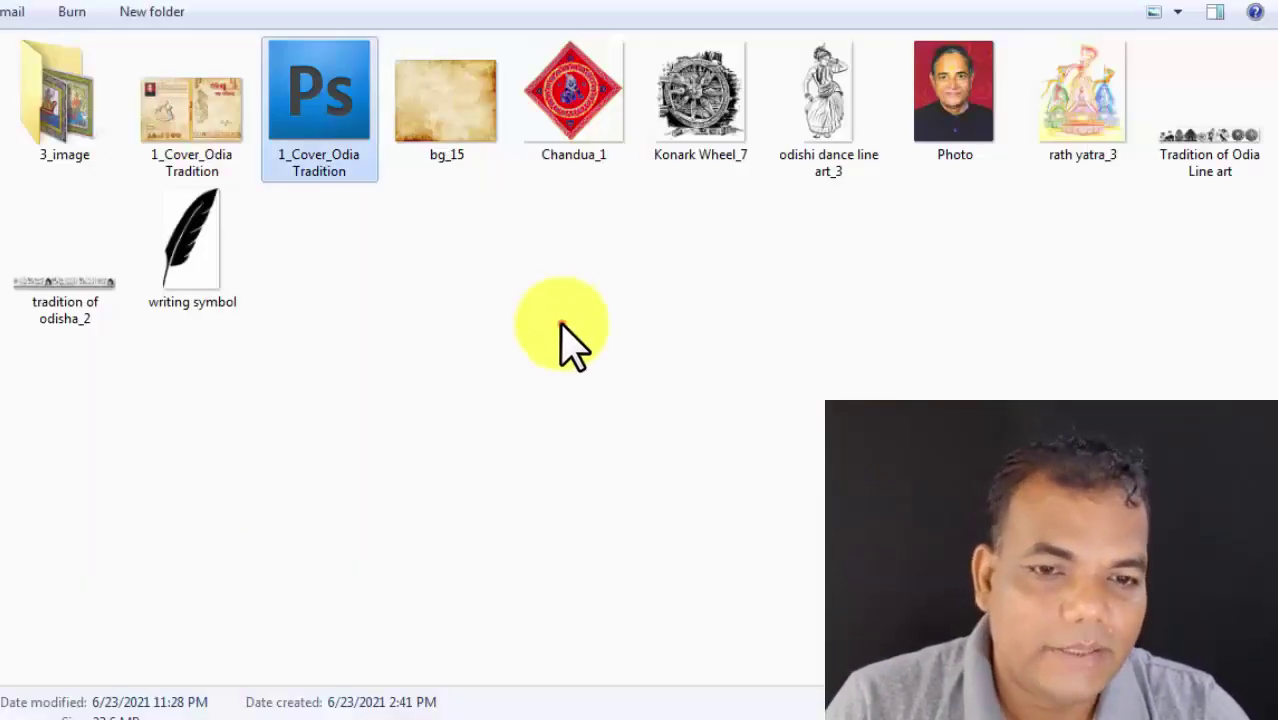
click(562, 325)
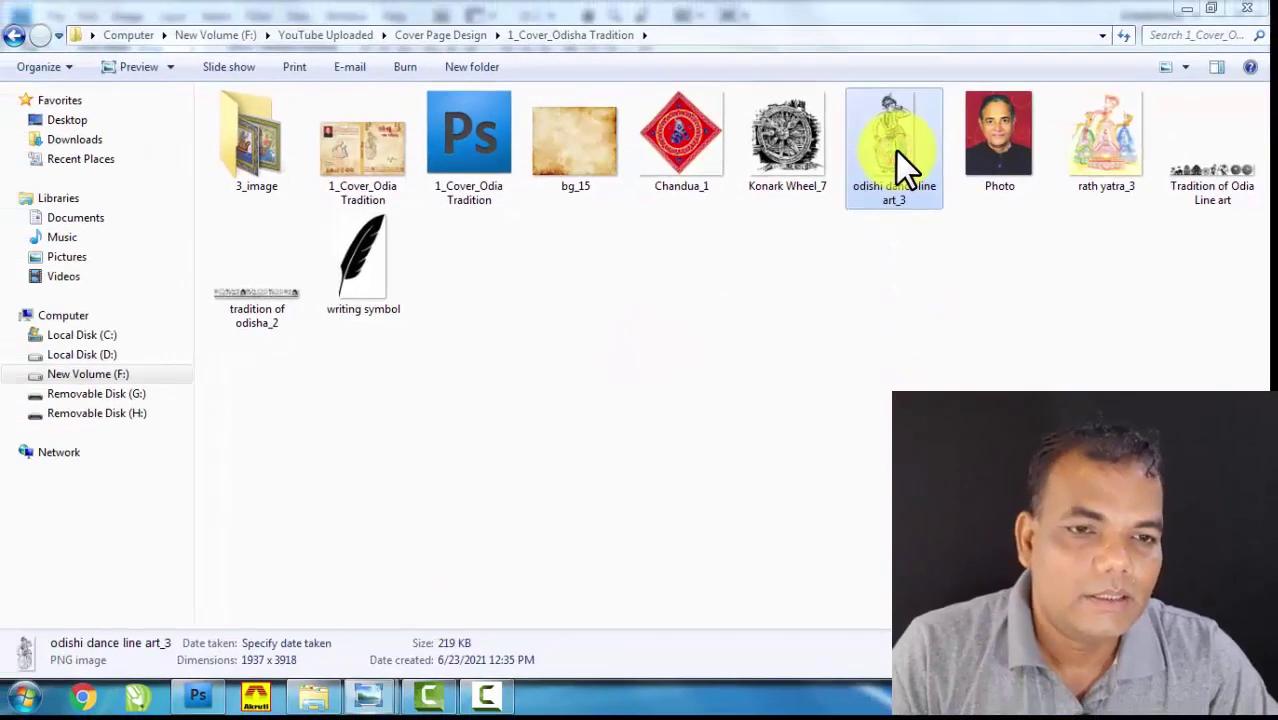
double_click(846, 121)
click(790, 29)
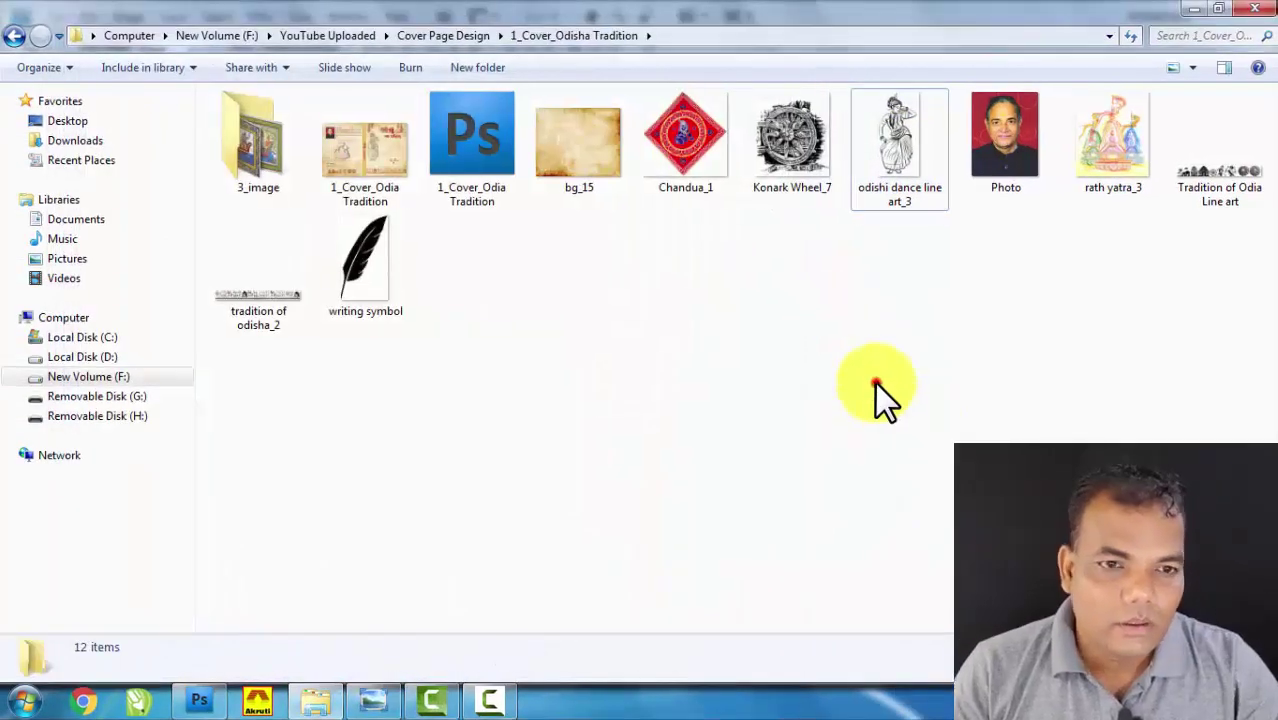
drag(898, 160, 350, 331)
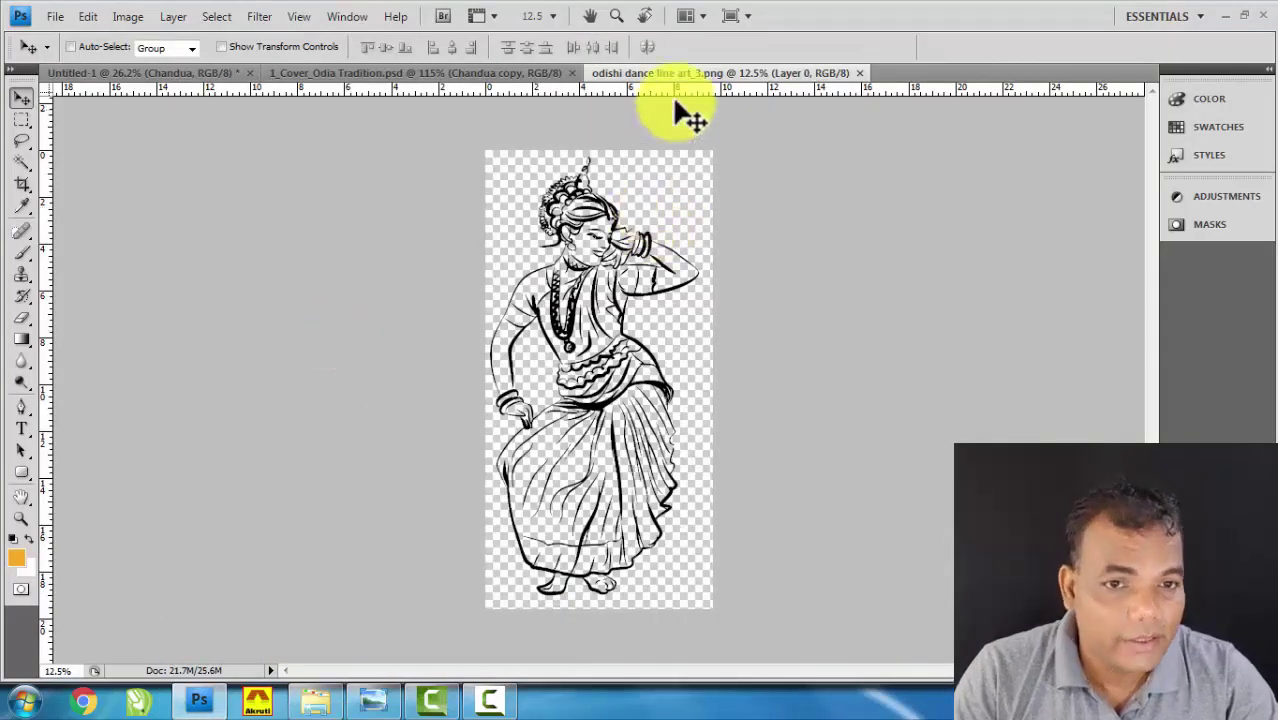
Float the dancer image in its own window, copy its line art into the cover document and close the source image.
drag(648, 73, 779, 317)
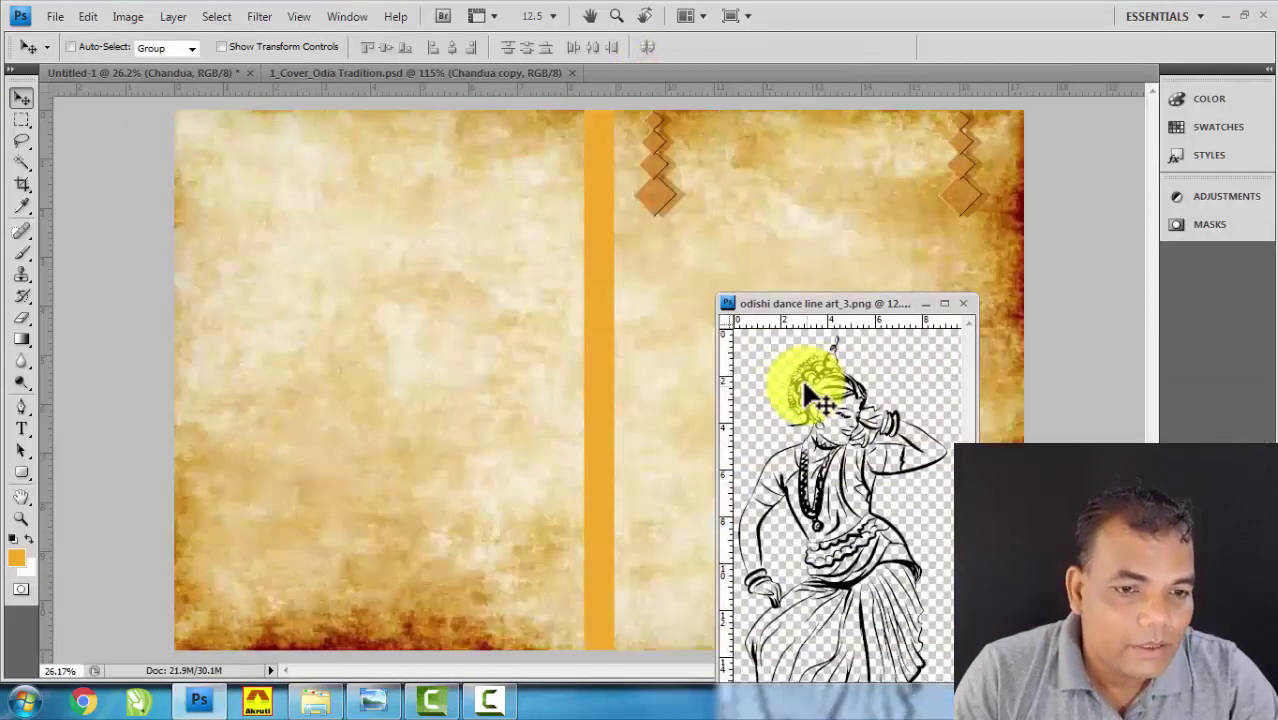
drag(801, 377, 496, 294)
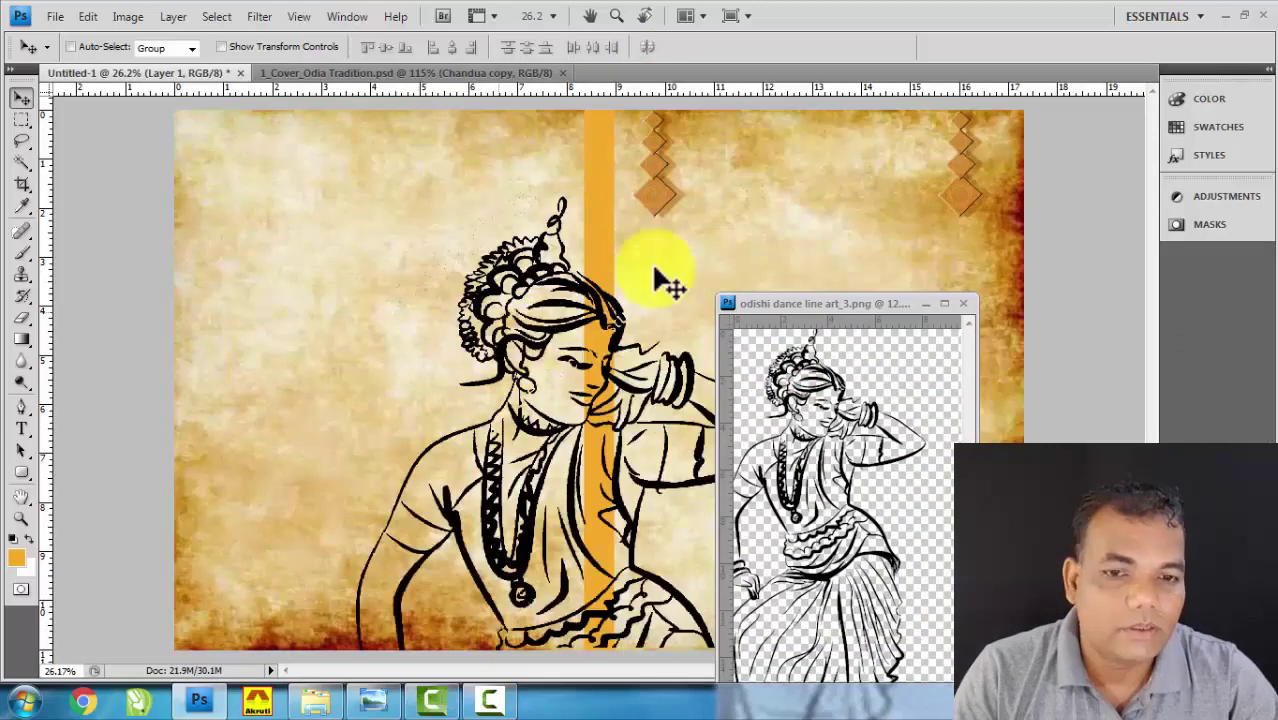
click(963, 303)
Scale the dancer to 46.5% width and 47.9% height, place it on the back cover beside the spine and apply the transform.
scroll(590, 275, down, 2)
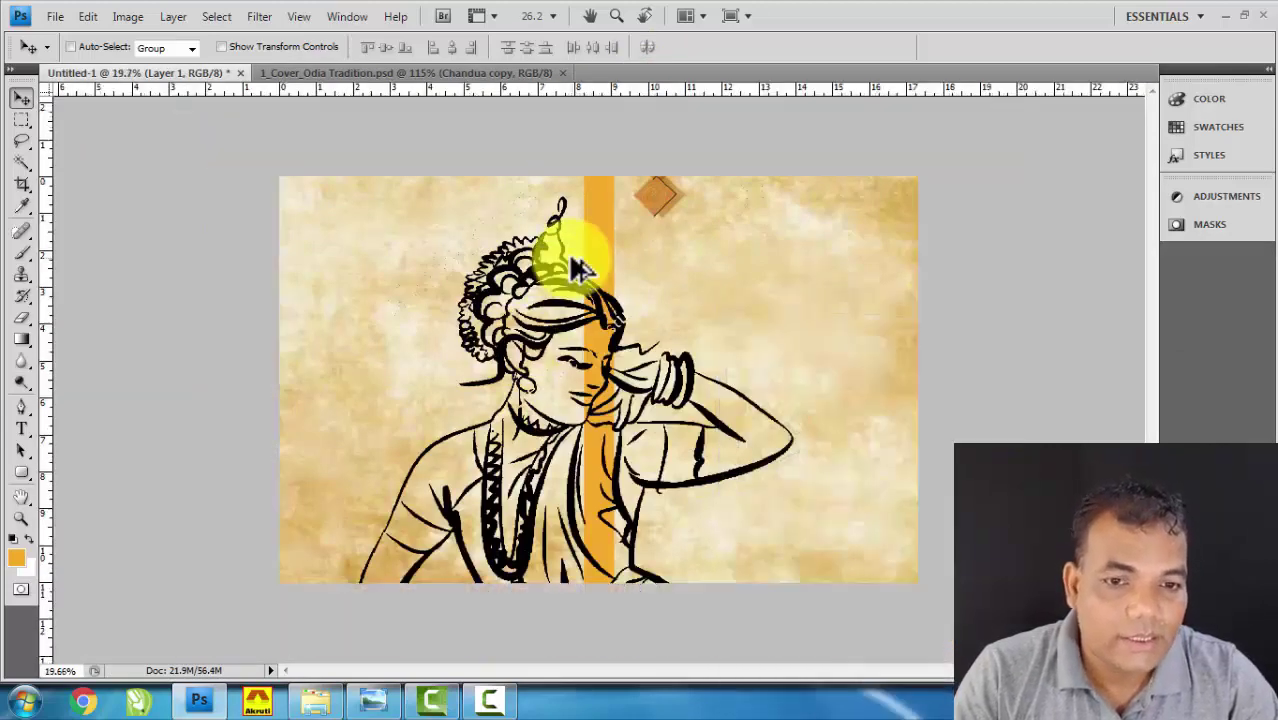
key(ctrl+t)
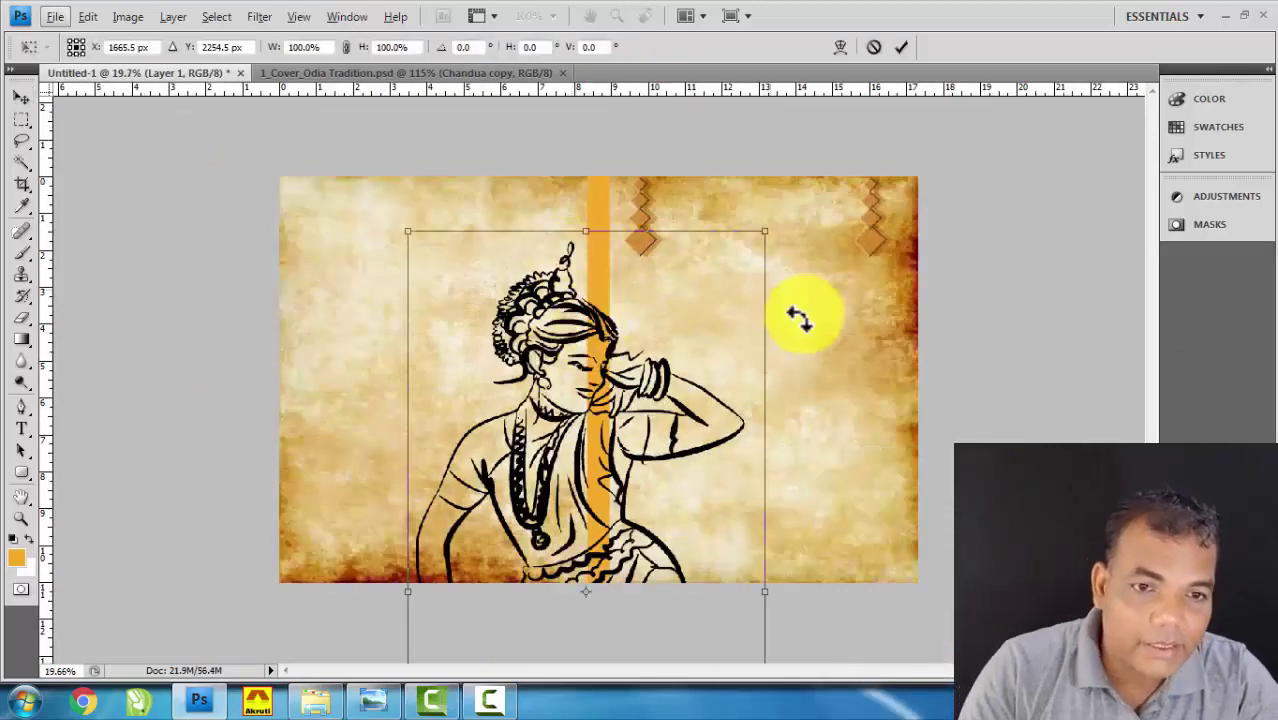
drag(766, 232, 689, 383)
drag(544, 424, 432, 229)
drag(590, 193, 567, 234)
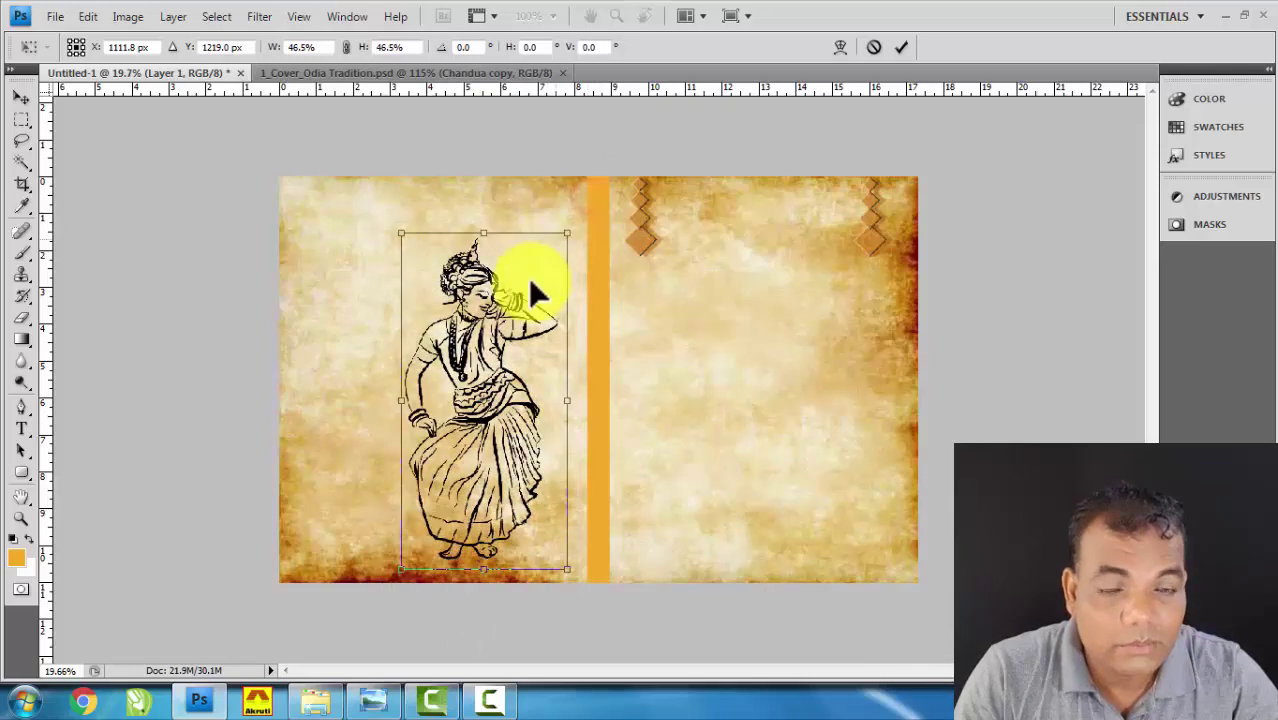
drag(483, 233, 487, 223)
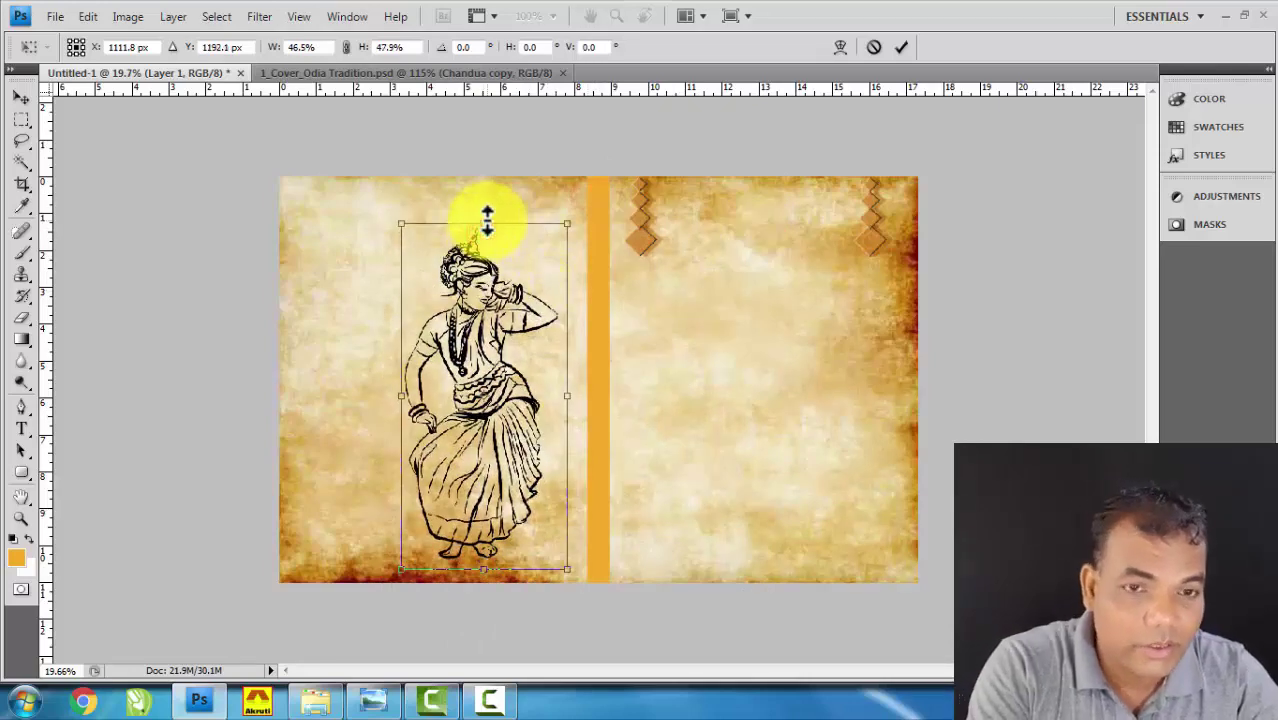
key(Return)
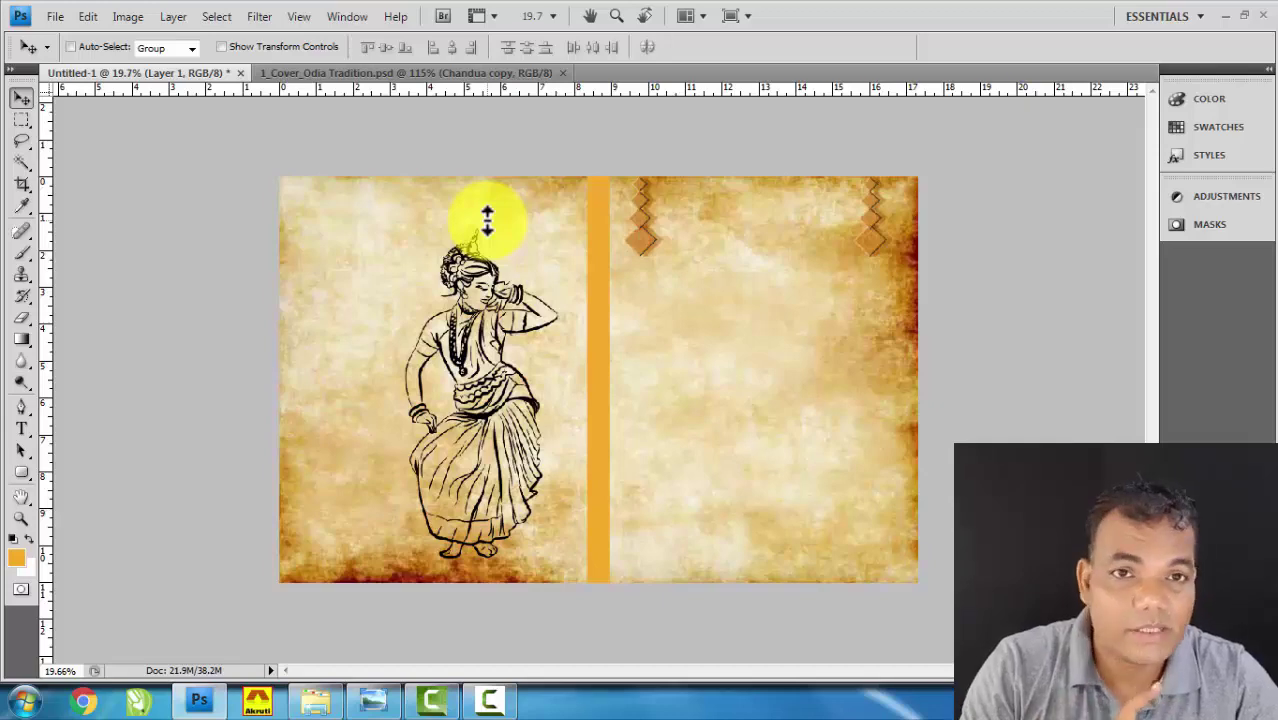
drag(642, 357, 470, 352)
scroll(560, 352, up, 3)
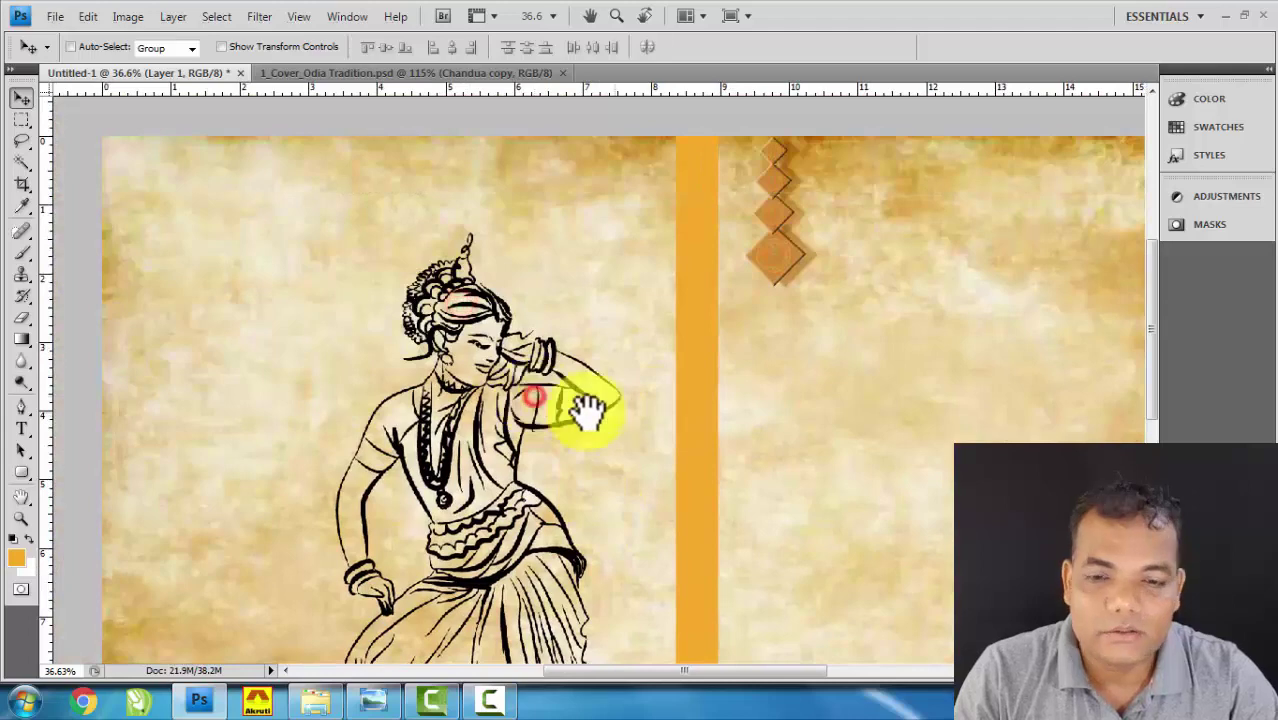
drag(588, 410, 552, 380)
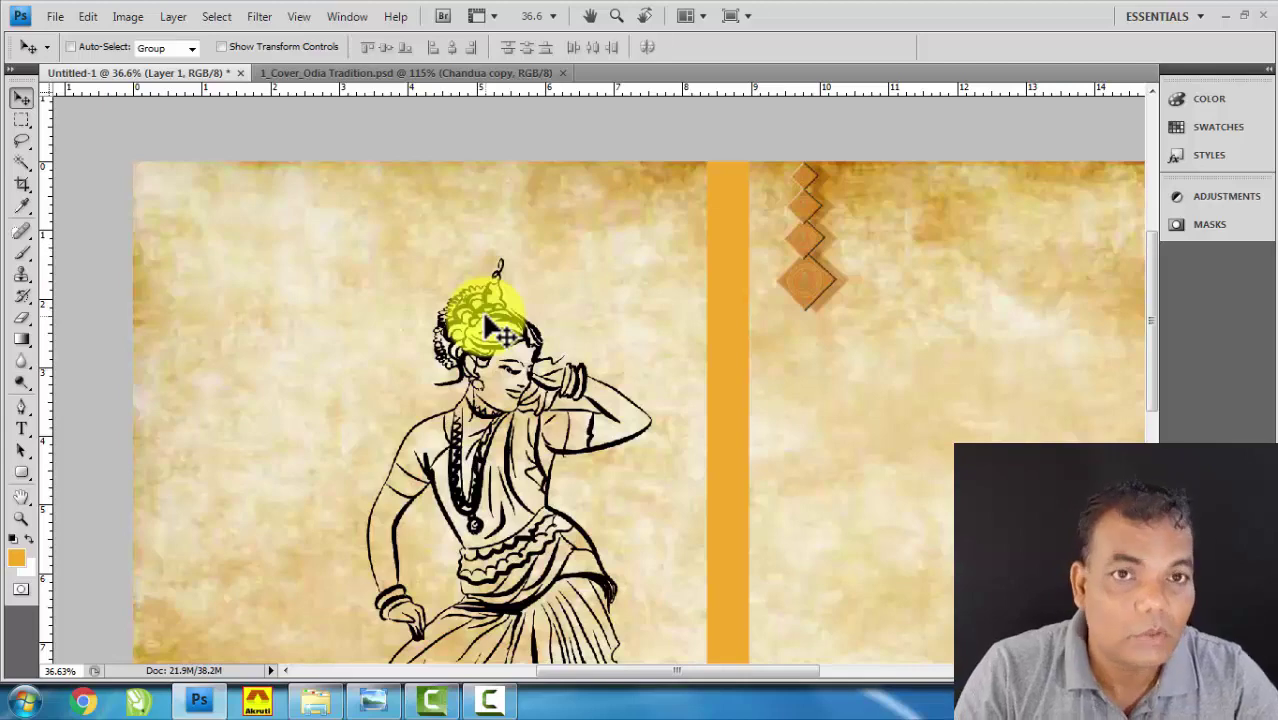
scroll(490, 325, down, 5)
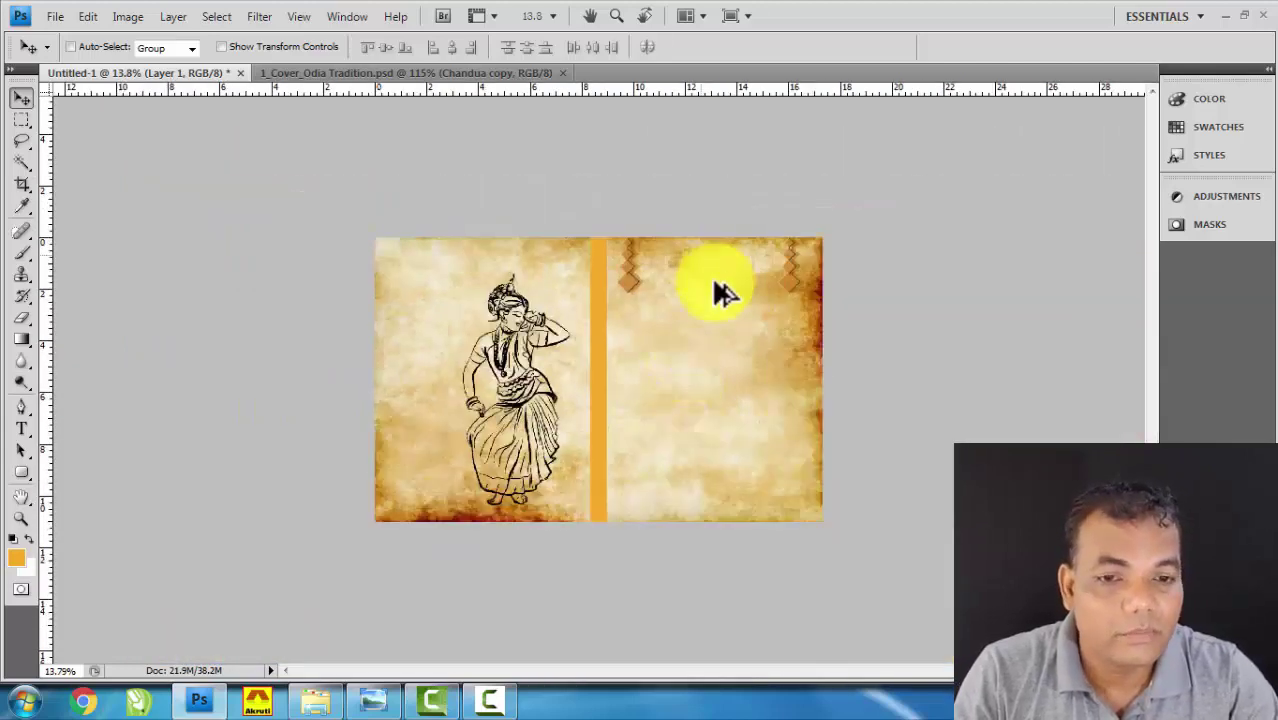
drag(479, 286, 722, 315)
key(ctrl+z)
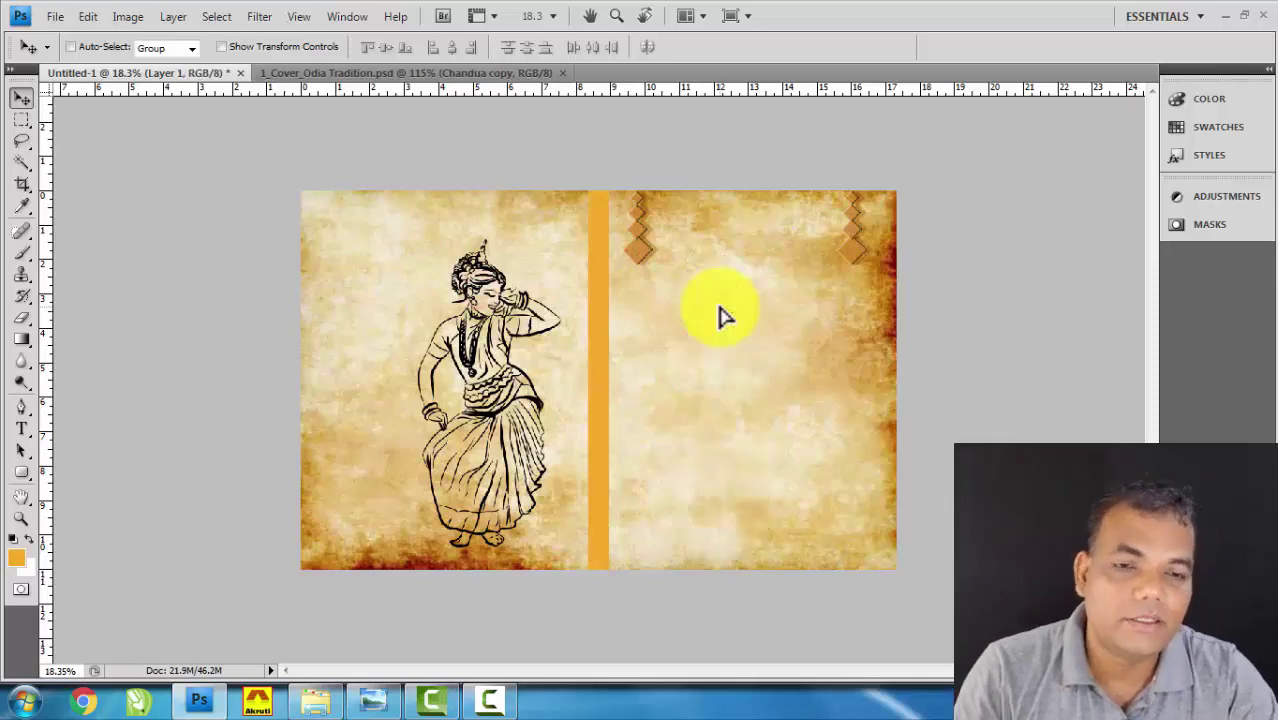
Select the dancer's layer and move the dancer from the back cover to the front cover, beneath the diamond strands.
scroll(773, 292, up, 2)
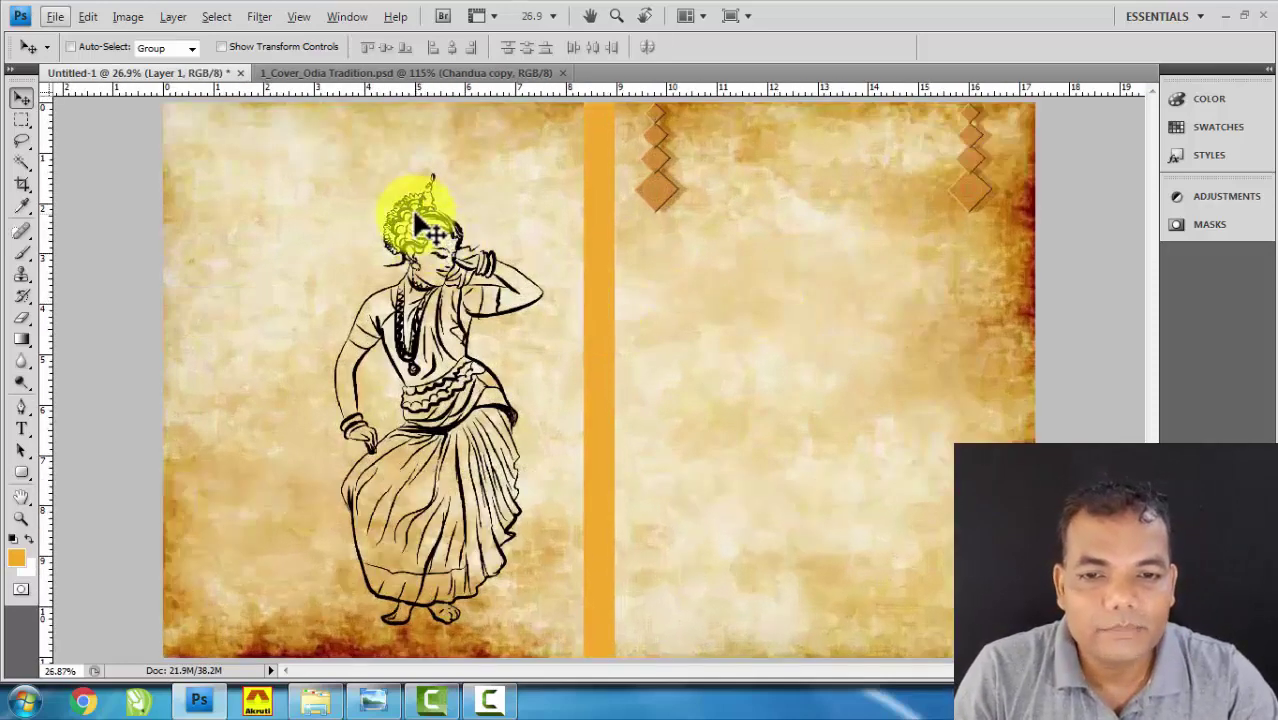
right_click(411, 210)
click(476, 228)
drag(428, 240, 750, 257)
Scale the dancer down to about 6.4 ruler units tall and place it beside the spine beneath the inner diamond strand.
scroll(666, 234, down, 2)
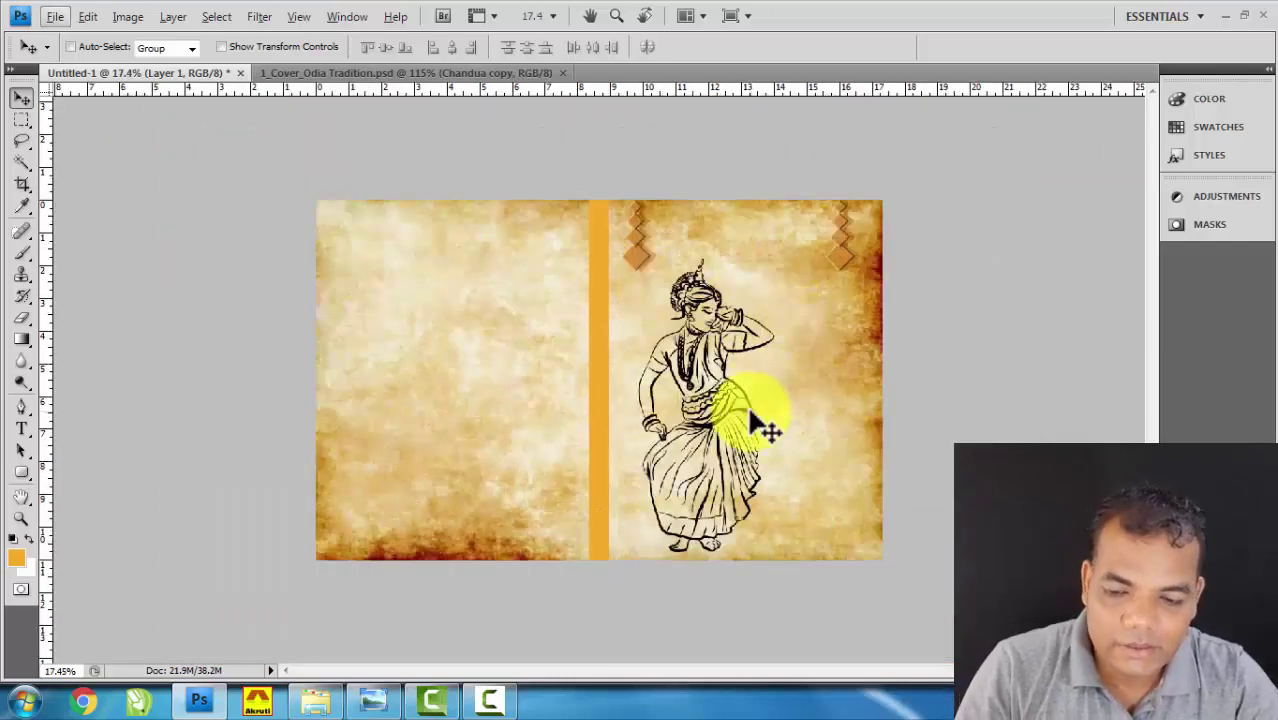
key(ctrl+t)
drag(782, 561, 748, 467)
key(Return)
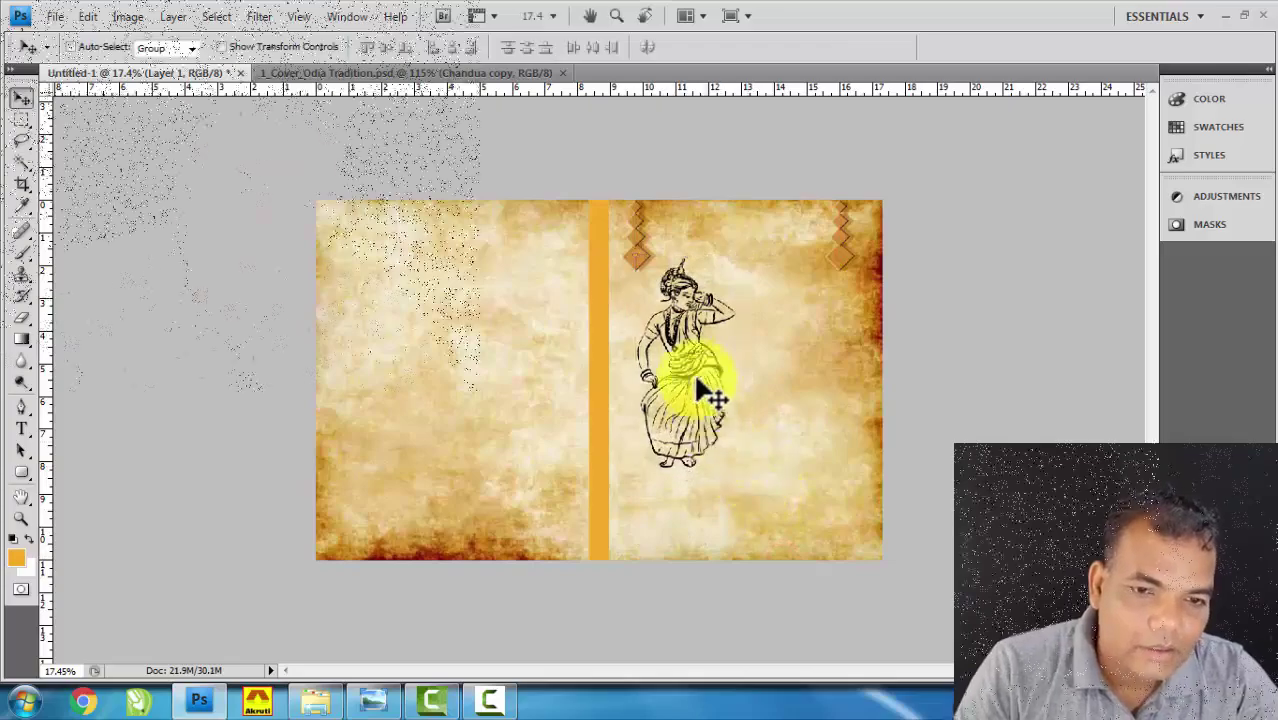
drag(693, 371, 683, 405)
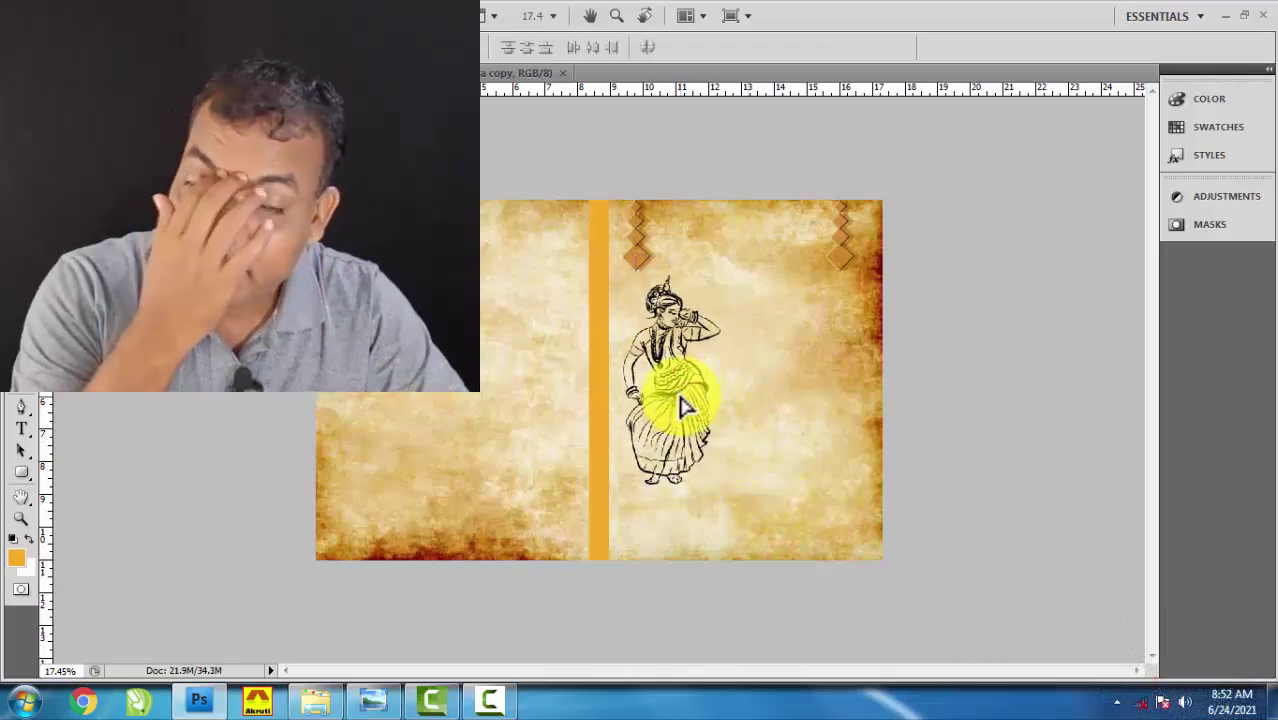
Select the dancer's Layer 1 and rename it Odishi Dance.
key(F7)
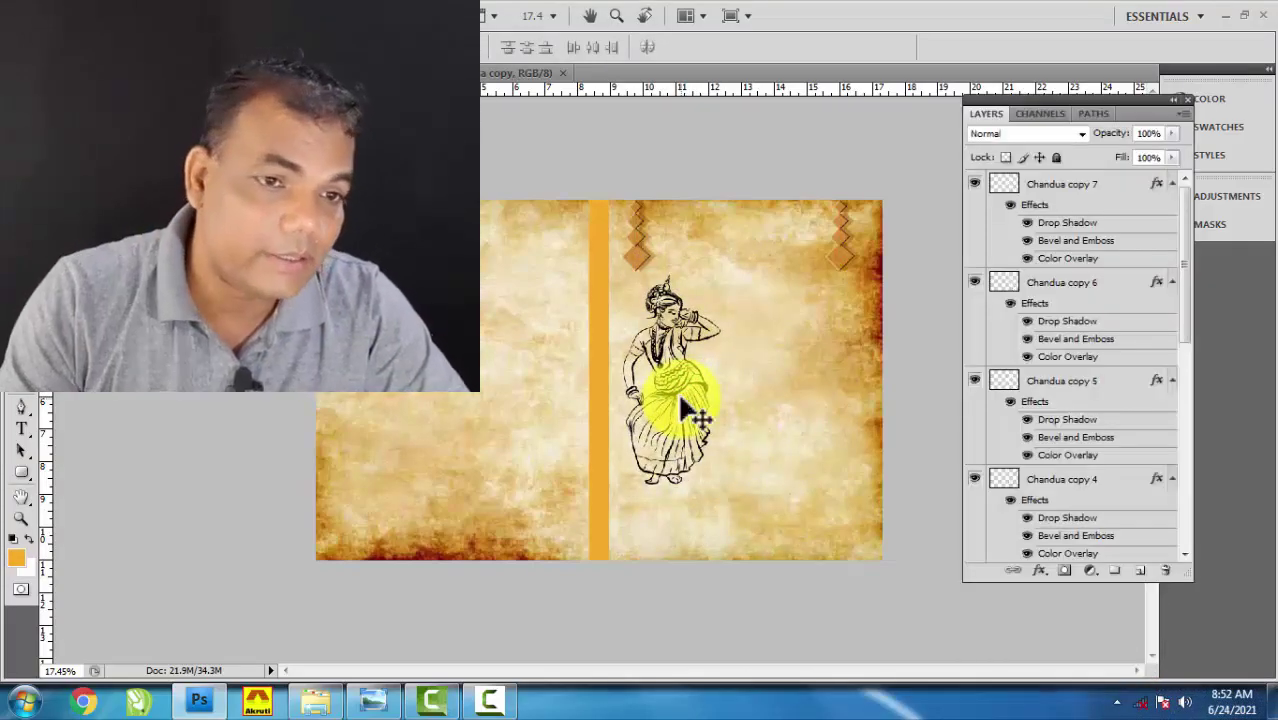
right_click(666, 312)
click(690, 322)
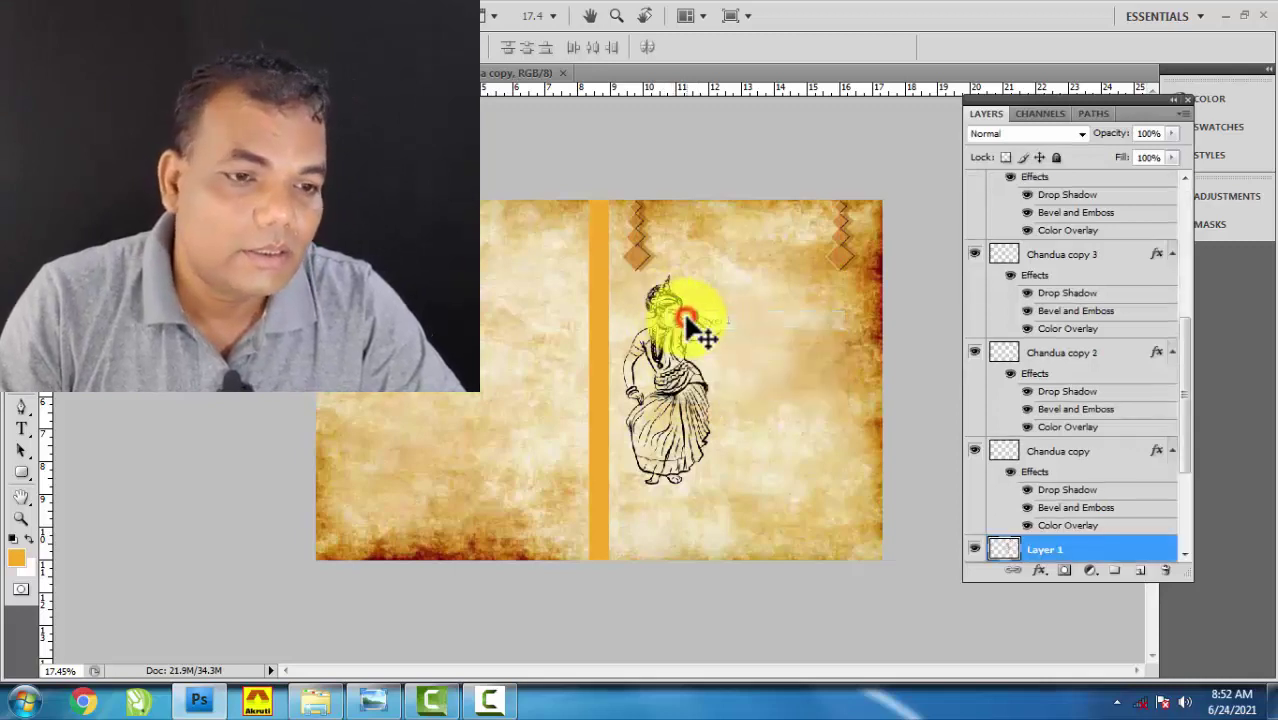
double_click(1050, 548)
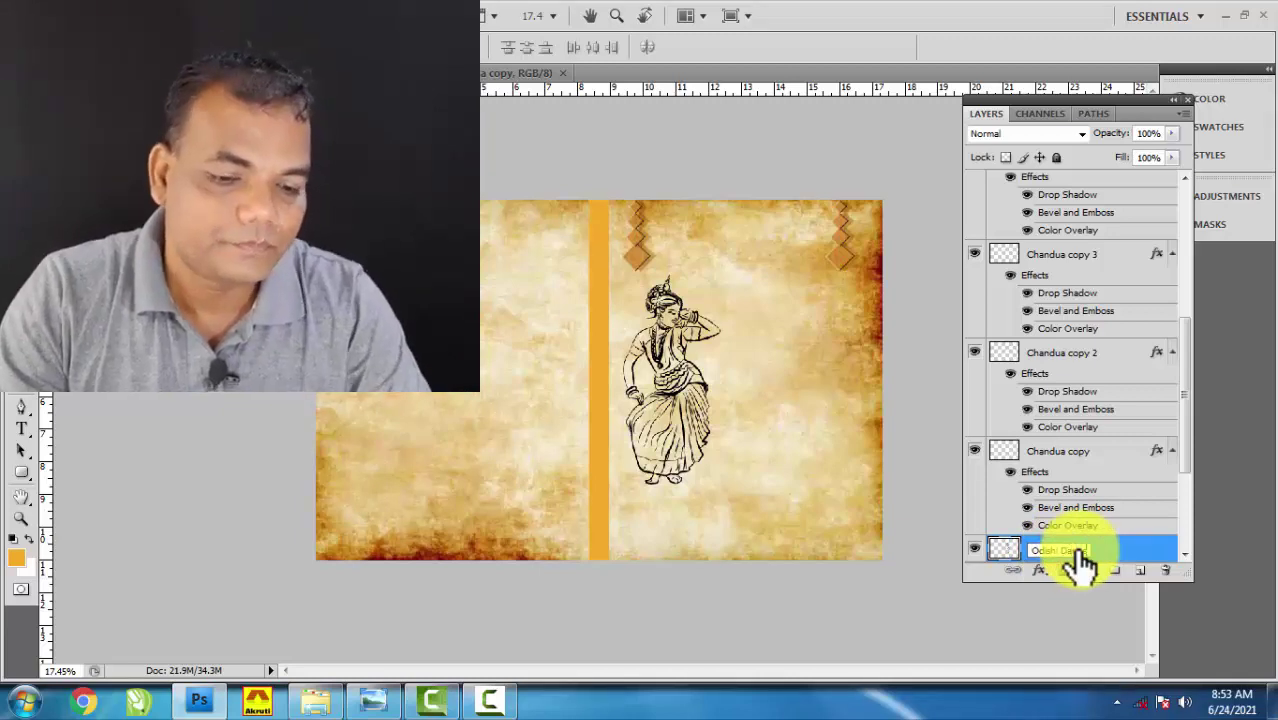
key(Return)
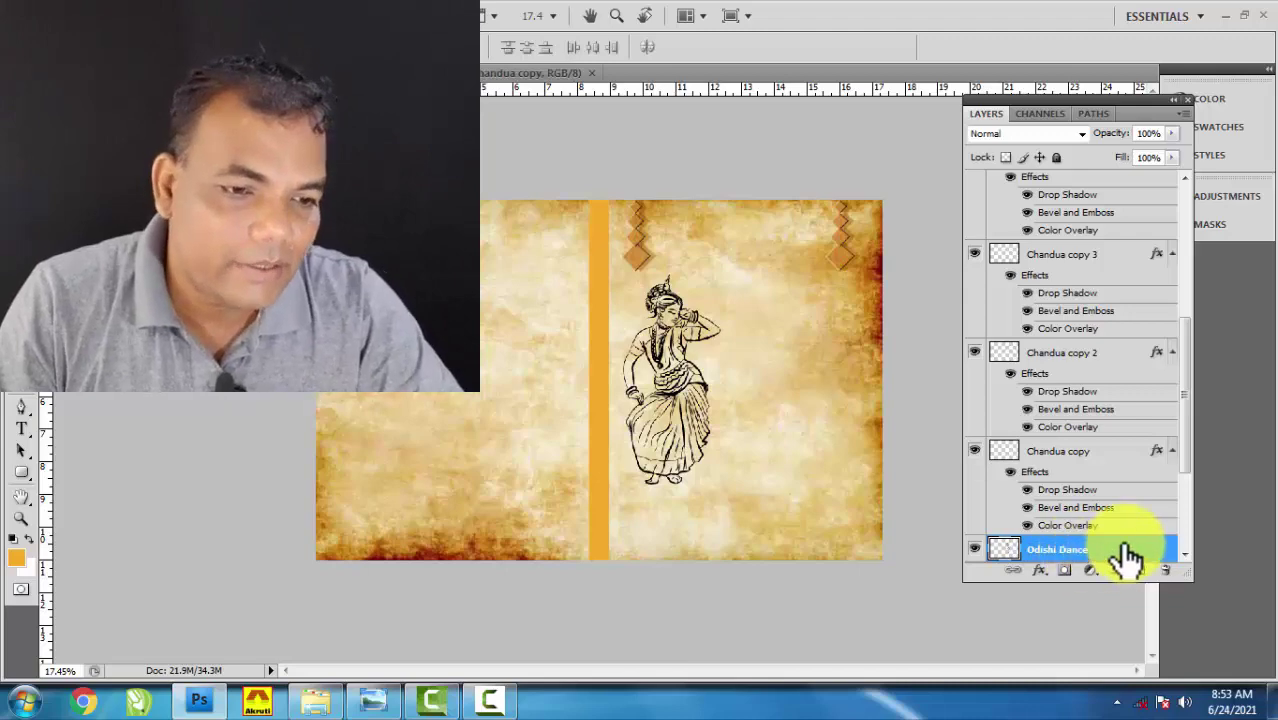
Try a Drop Shadow effect on the Odishi Dance layer and inspect the dancer up close.
double_click(1127, 549)
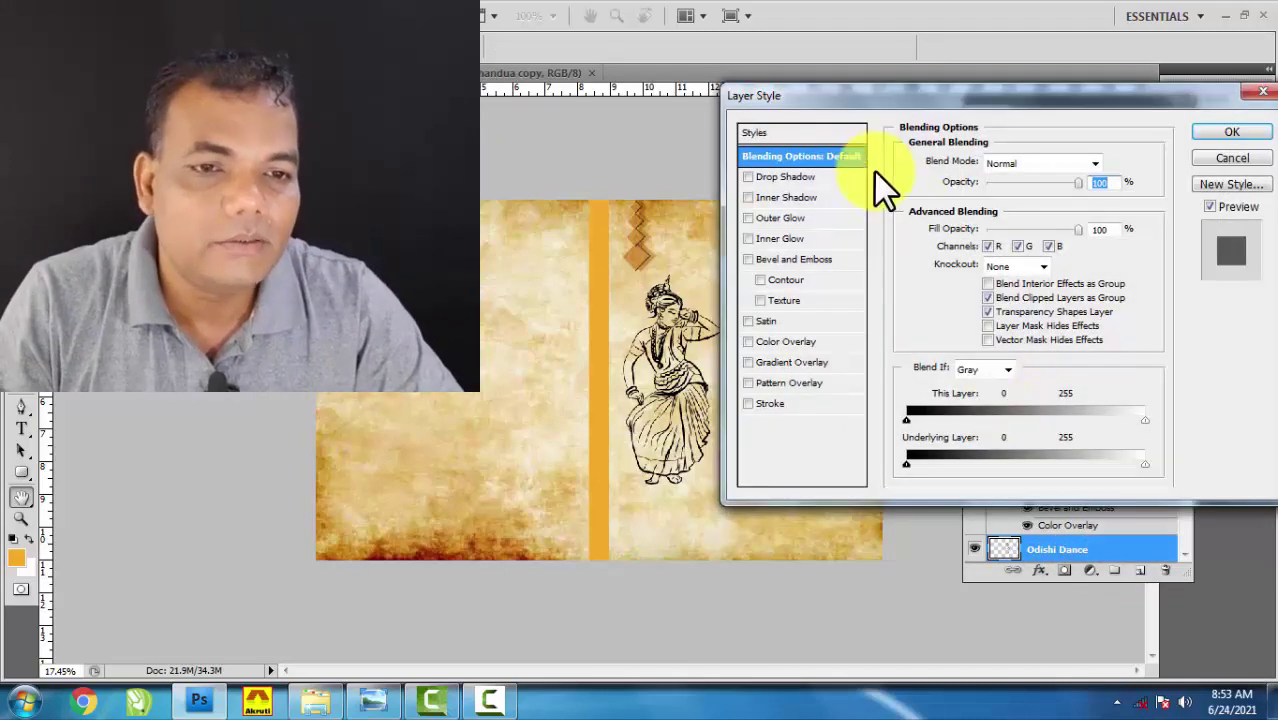
drag(841, 94, 948, 133)
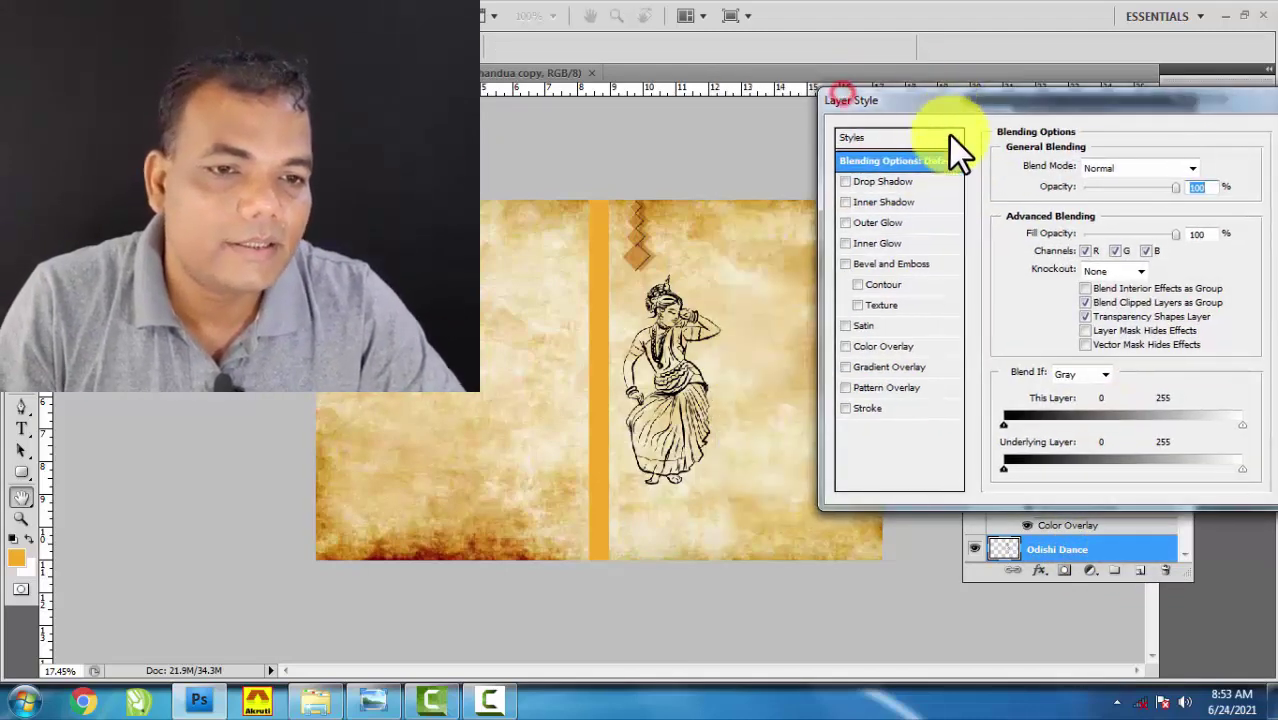
click(928, 183)
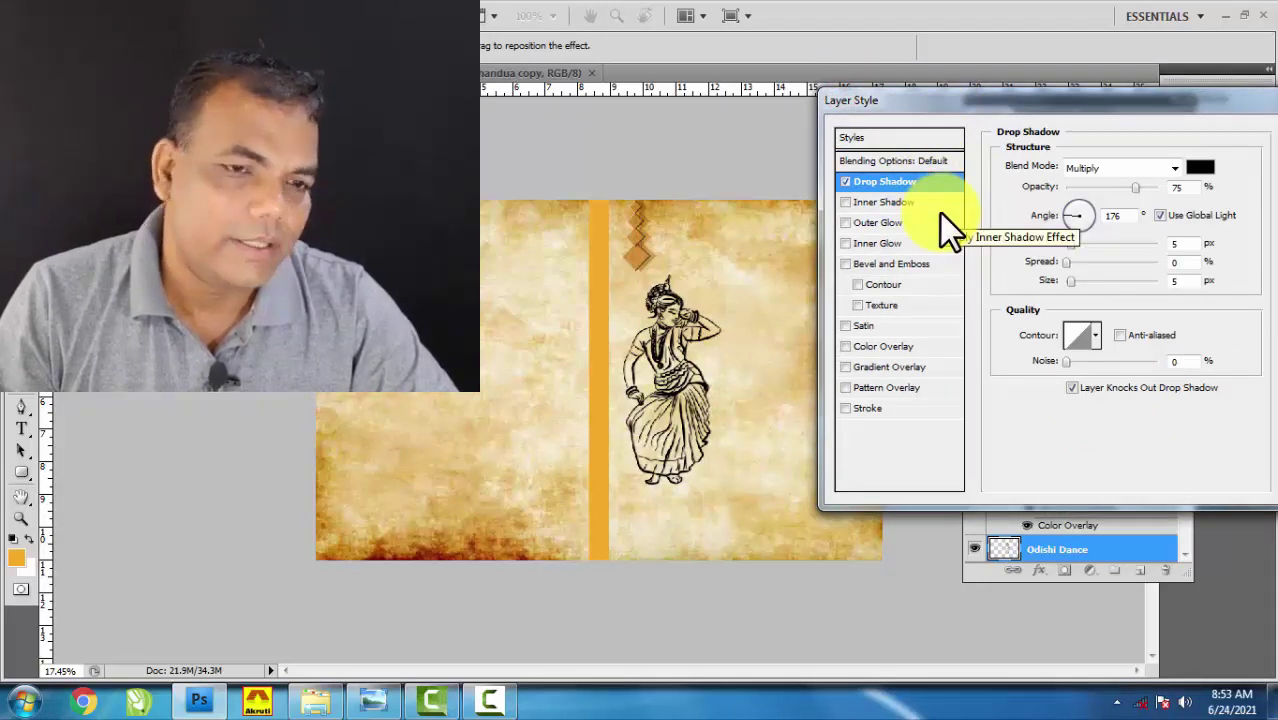
drag(1183, 107, 1080, 88)
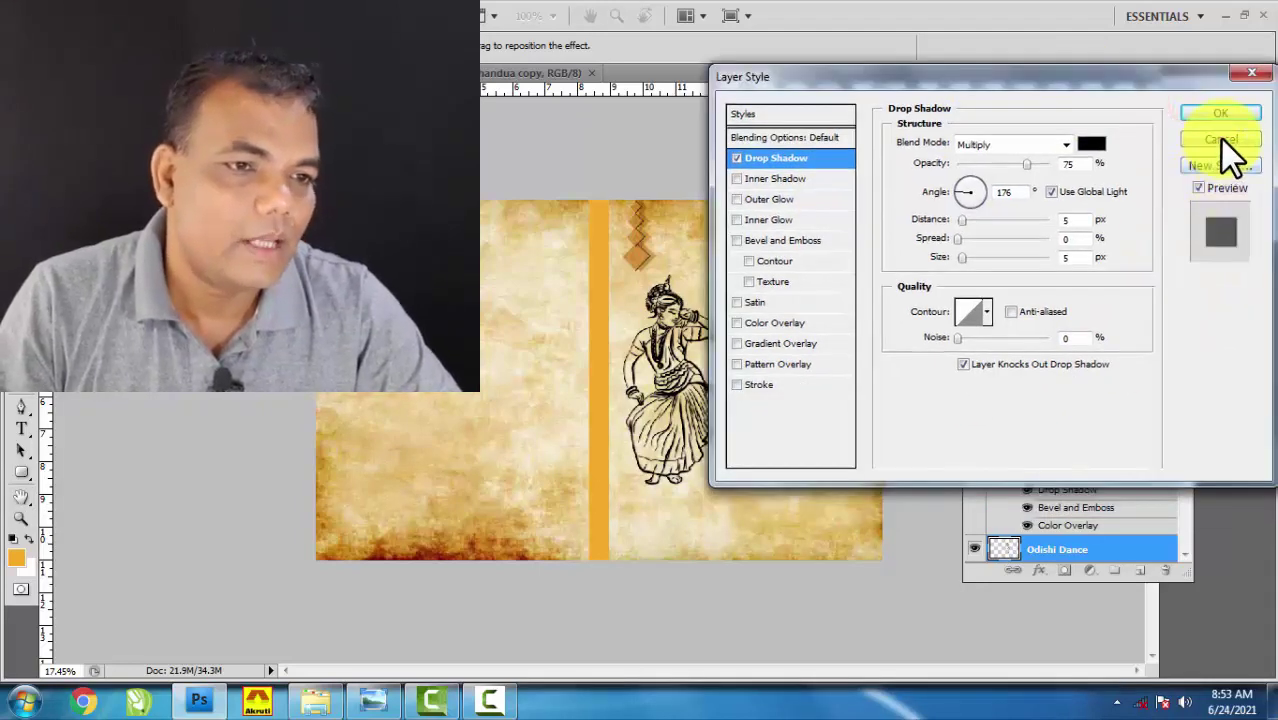
click(1215, 112)
scroll(808, 392, up, 8)
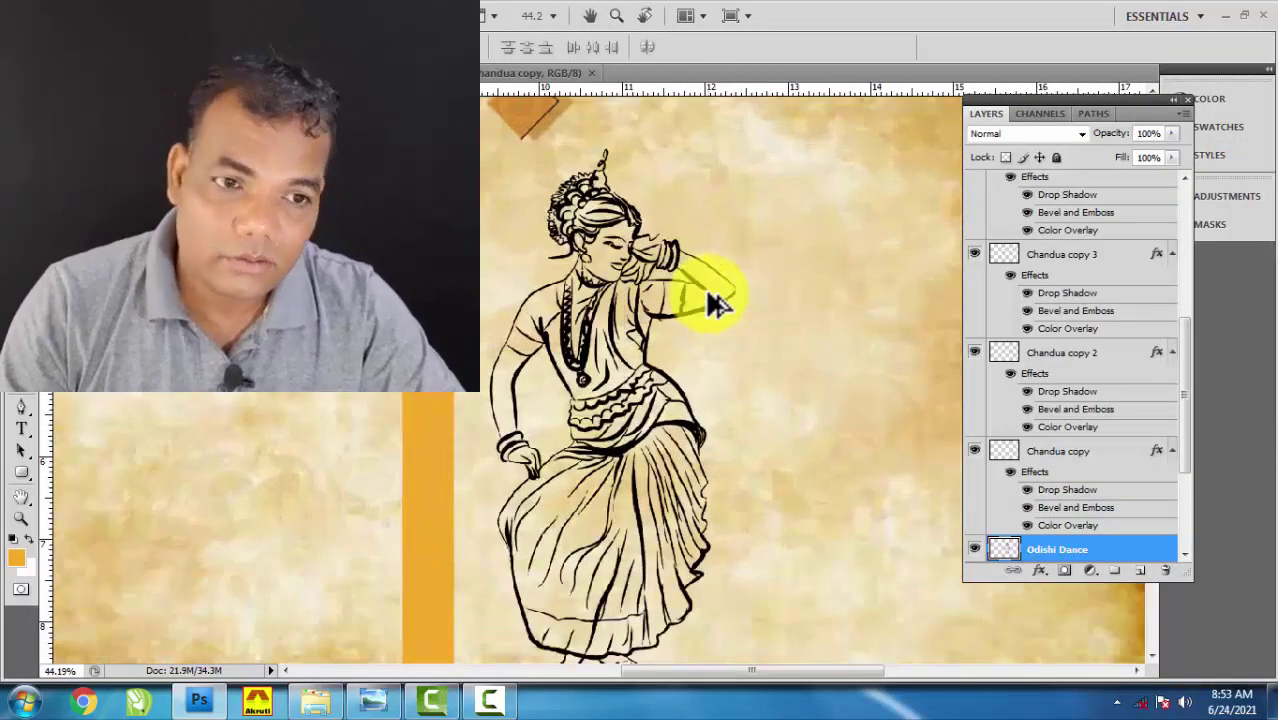
Recolour the dancer's line art by filling its selected outline with golden brown #b58f3d, then clear the selection.
ctrl+click(1004, 550)
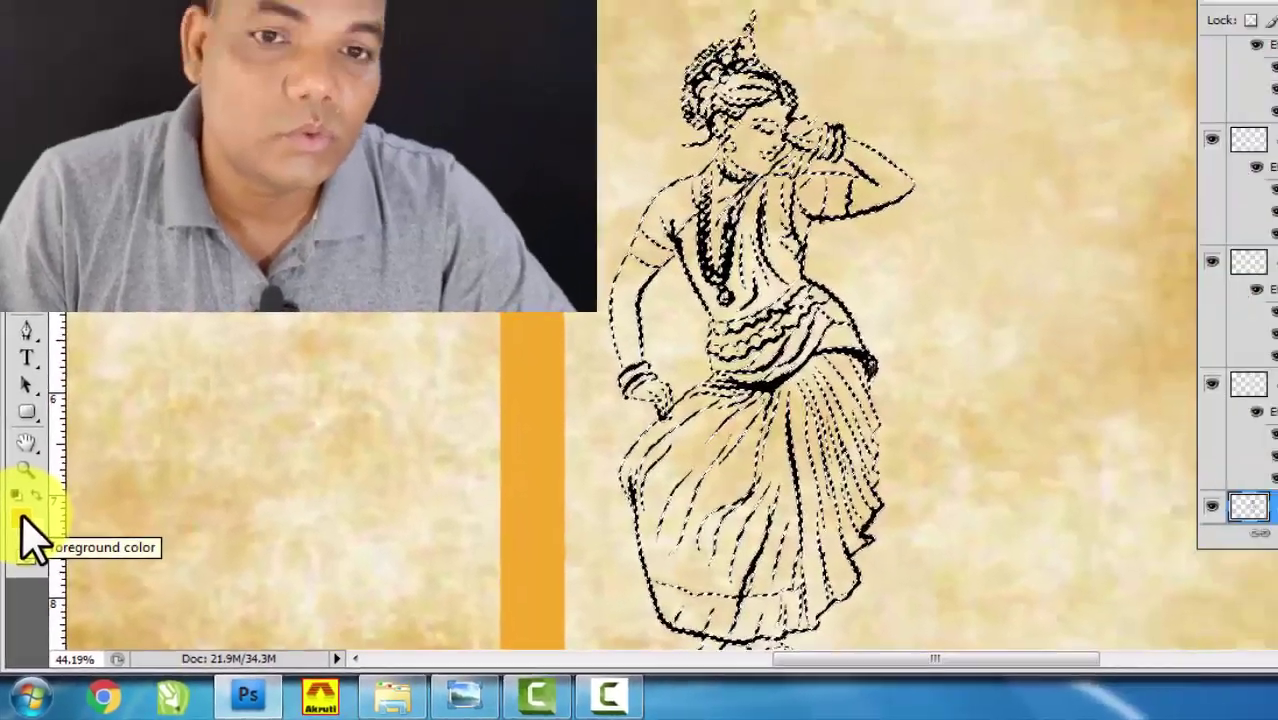
click(33, 428)
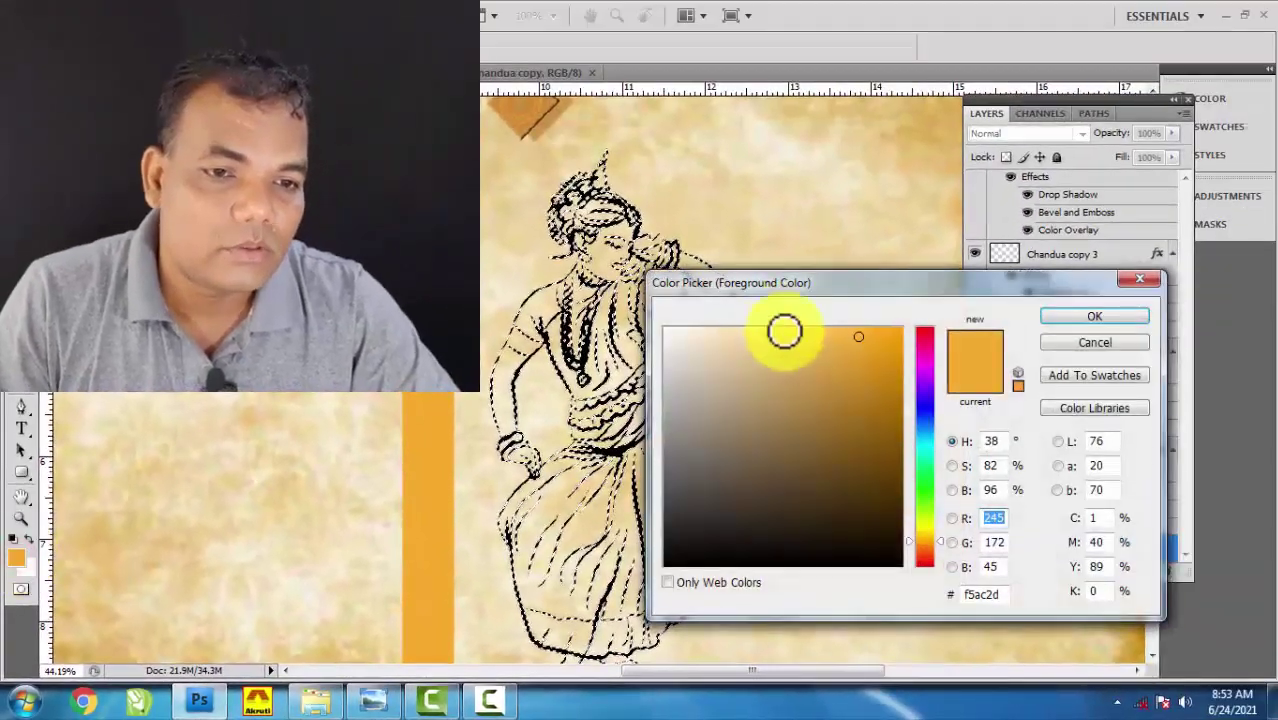
drag(780, 287, 860, 283)
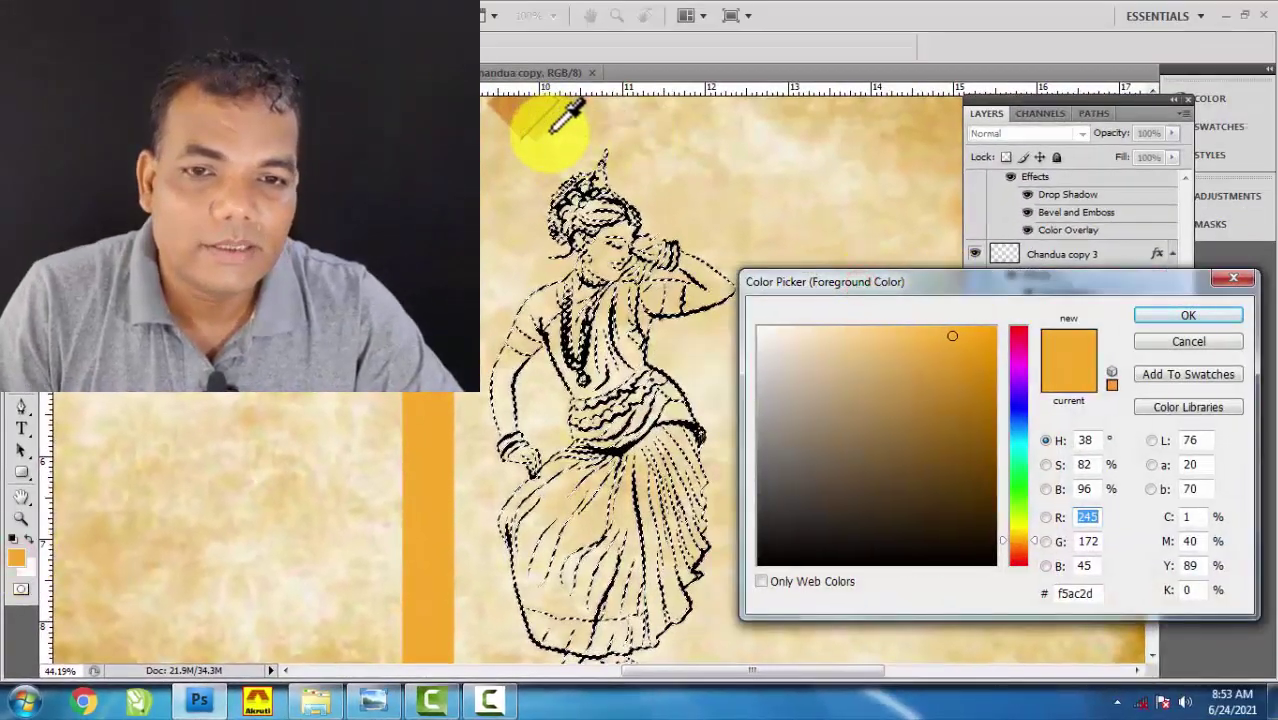
drag(550, 118, 912, 130)
drag(912, 362, 916, 397)
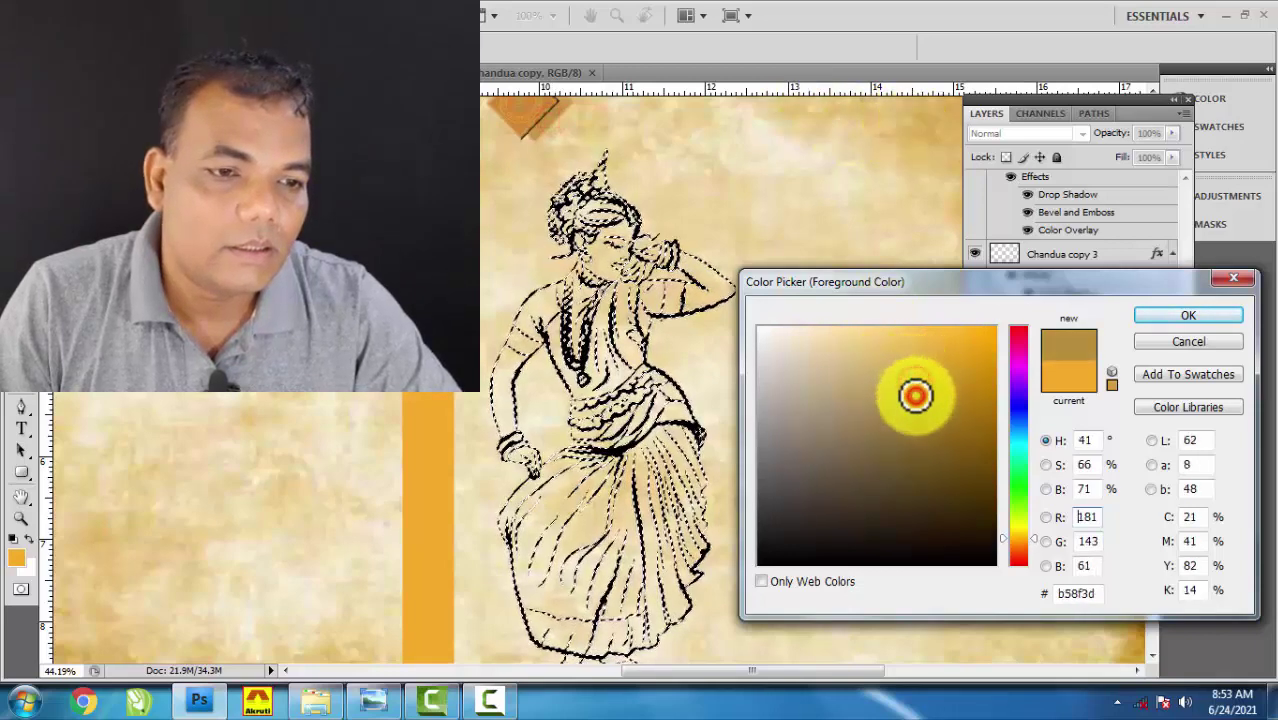
click(1163, 312)
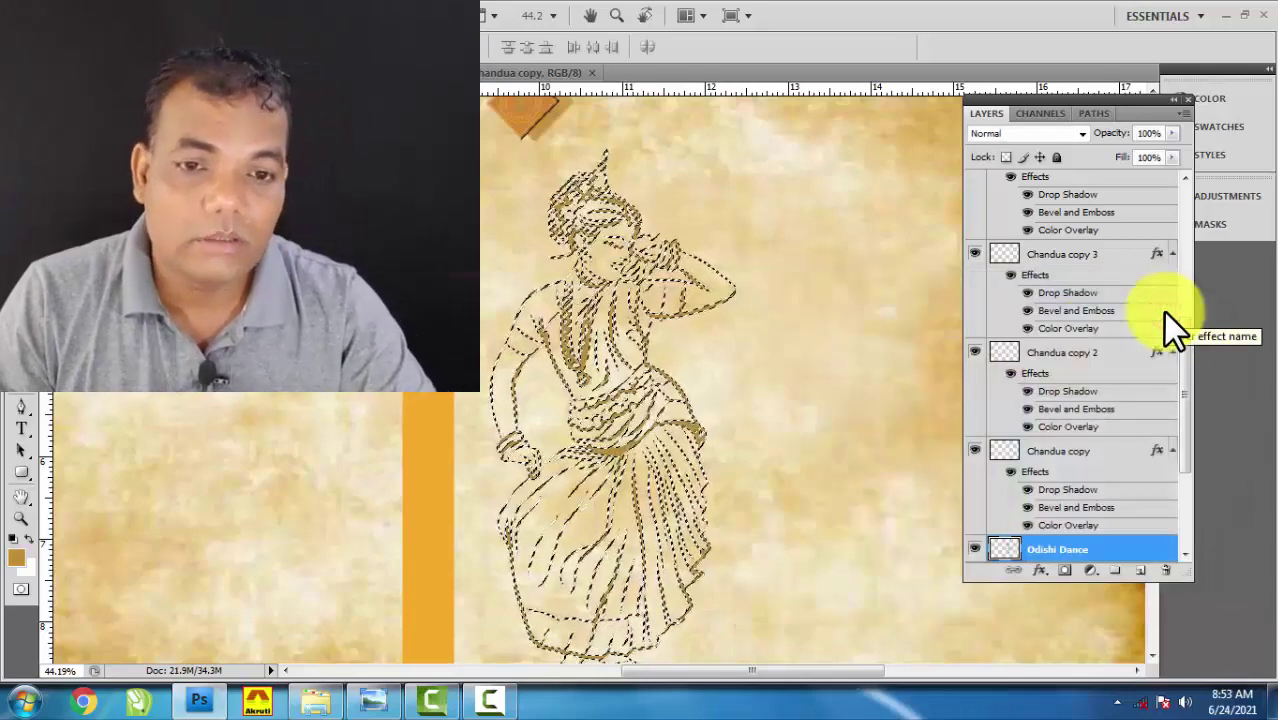
key(ctrl+d)
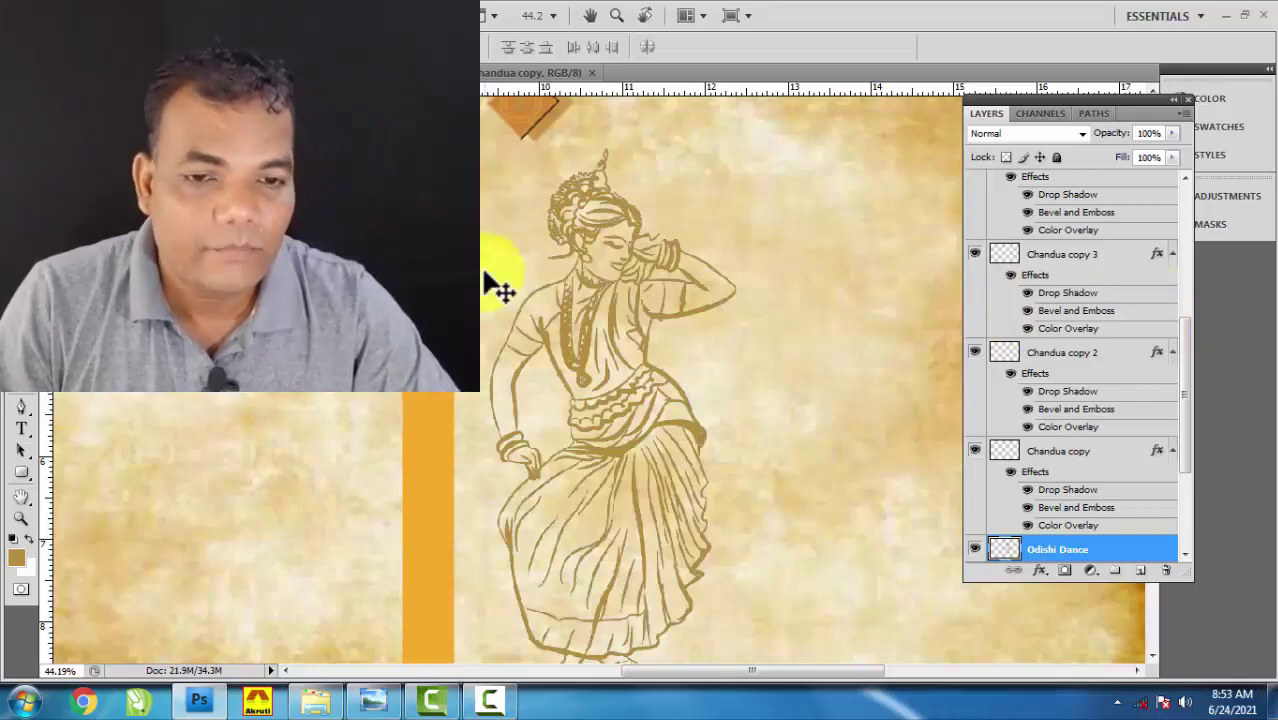
Add a Drop Shadow to the Odishi Dance layer at a 180° angle and 16 px distance.
double_click(1148, 555)
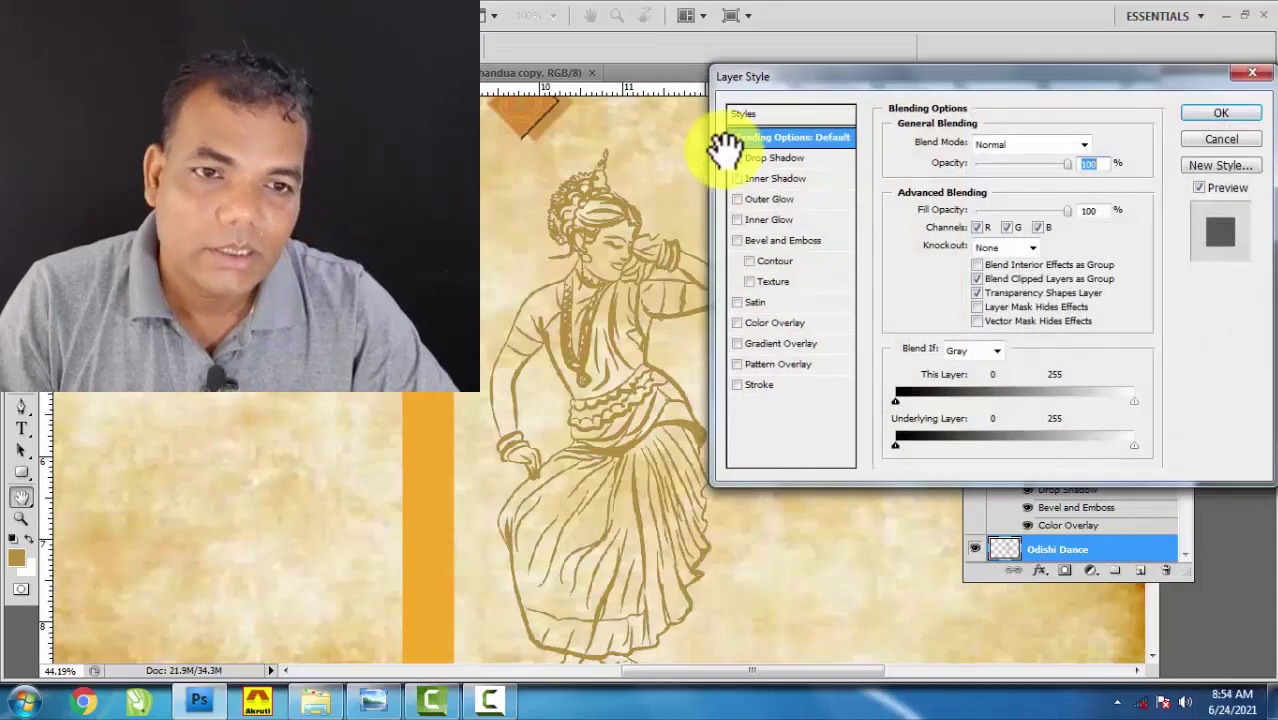
click(829, 159)
drag(867, 73, 951, 72)
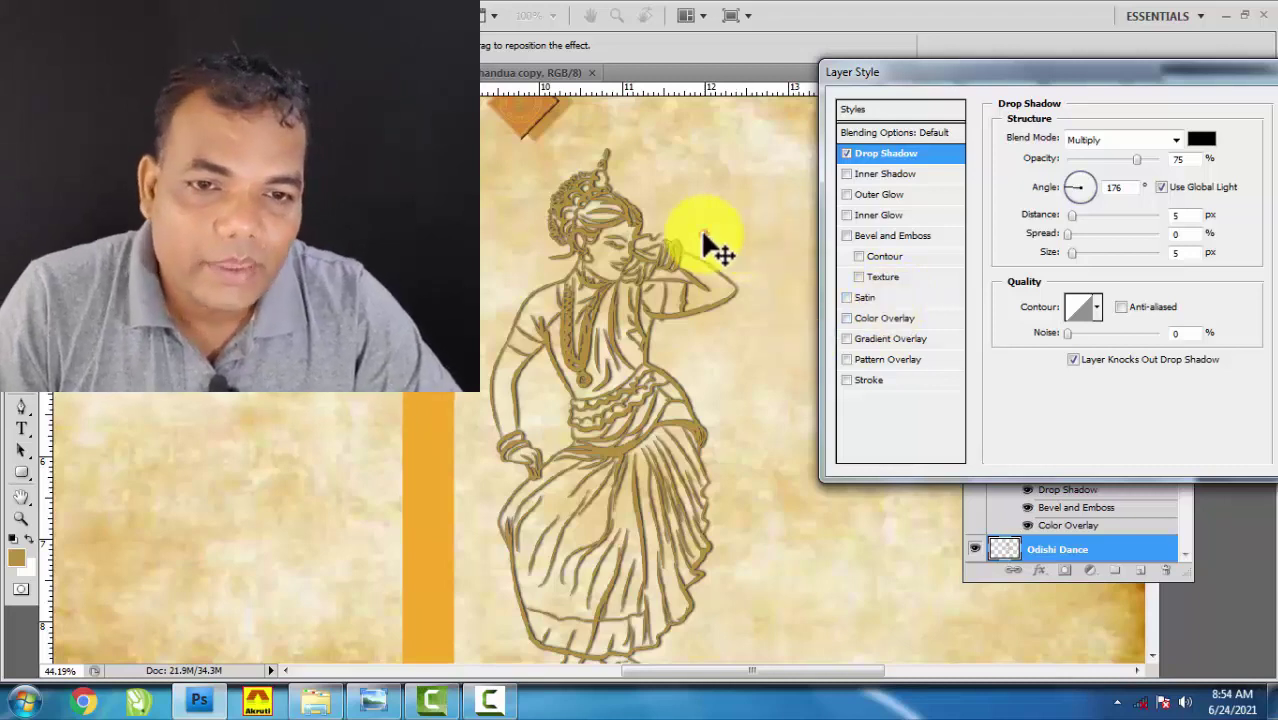
drag(706, 237, 709, 237)
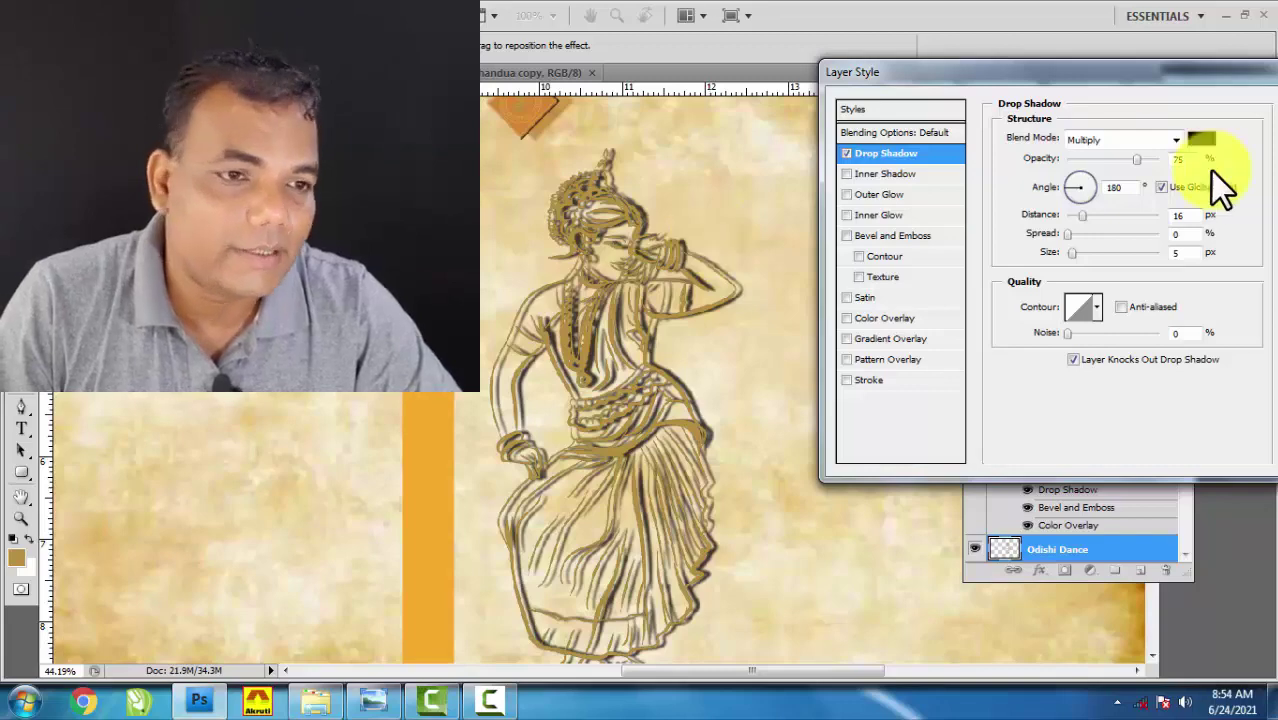
Set the dancer's drop shadow colour to a mid grey of C 0, M 0, Y 0, K 50.
click(1202, 141)
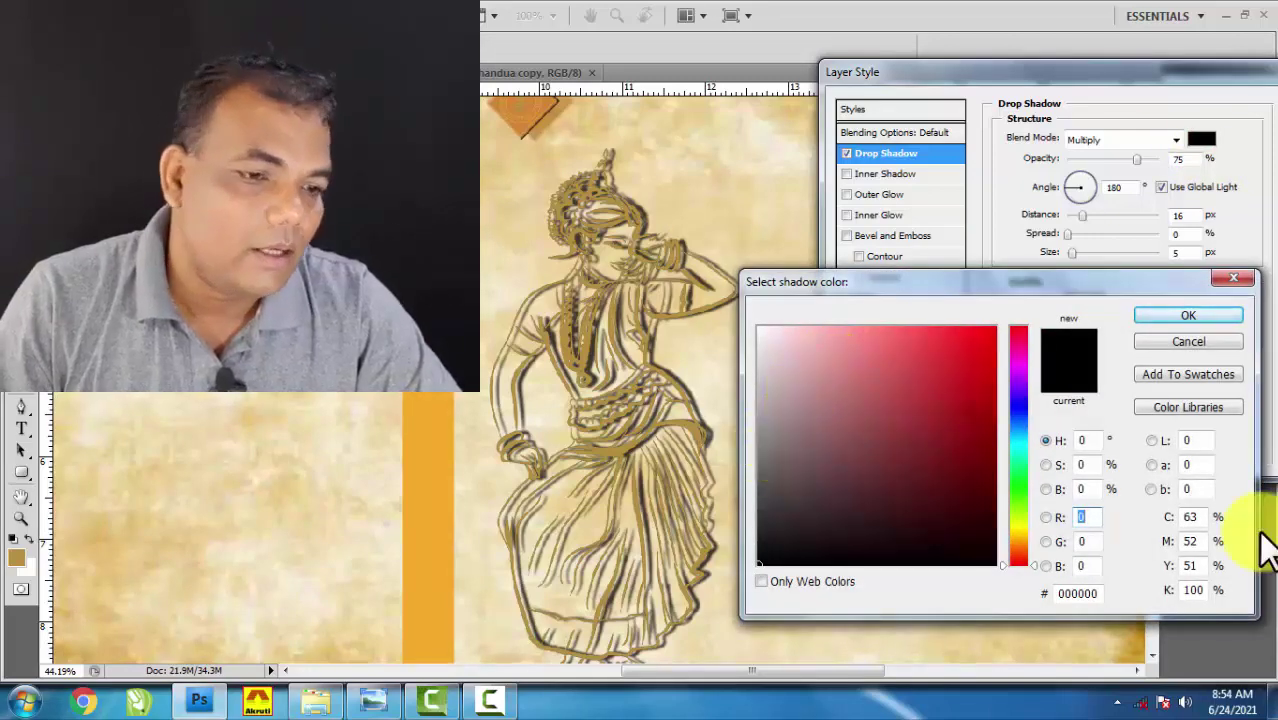
click(1195, 516)
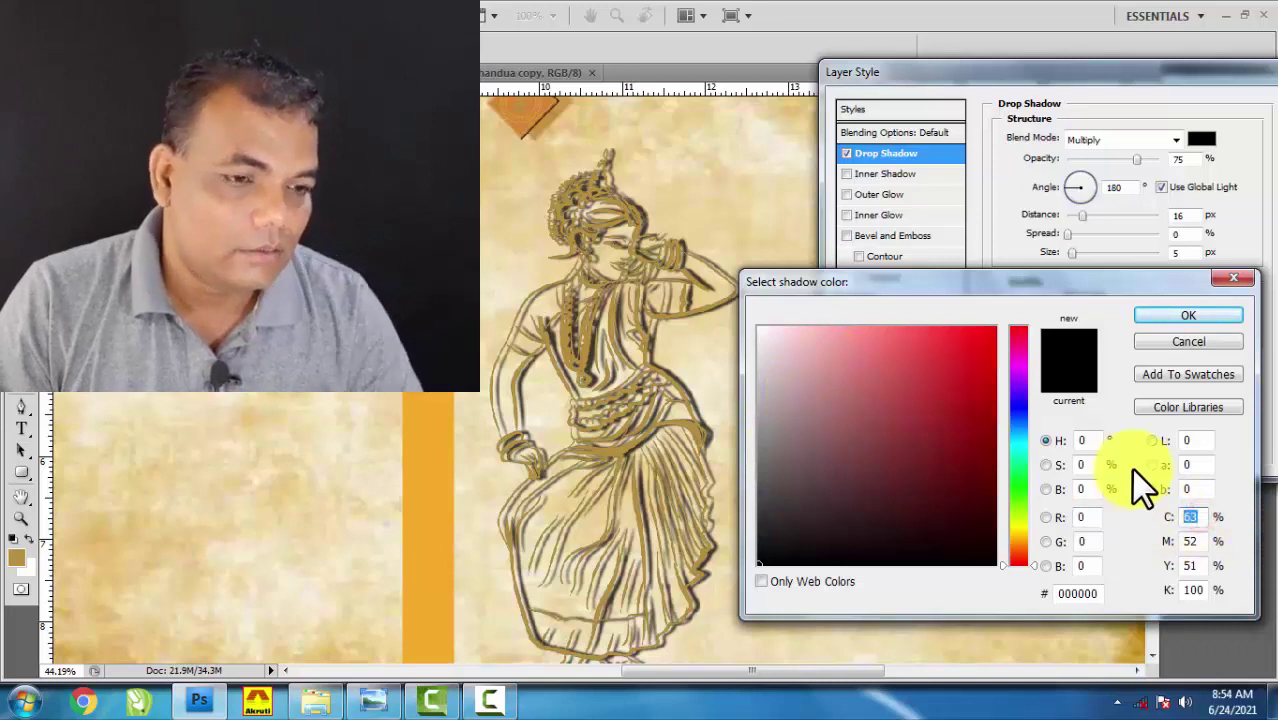
text(0)
key(Tab)
text(0)
key(Tab)
text(0)
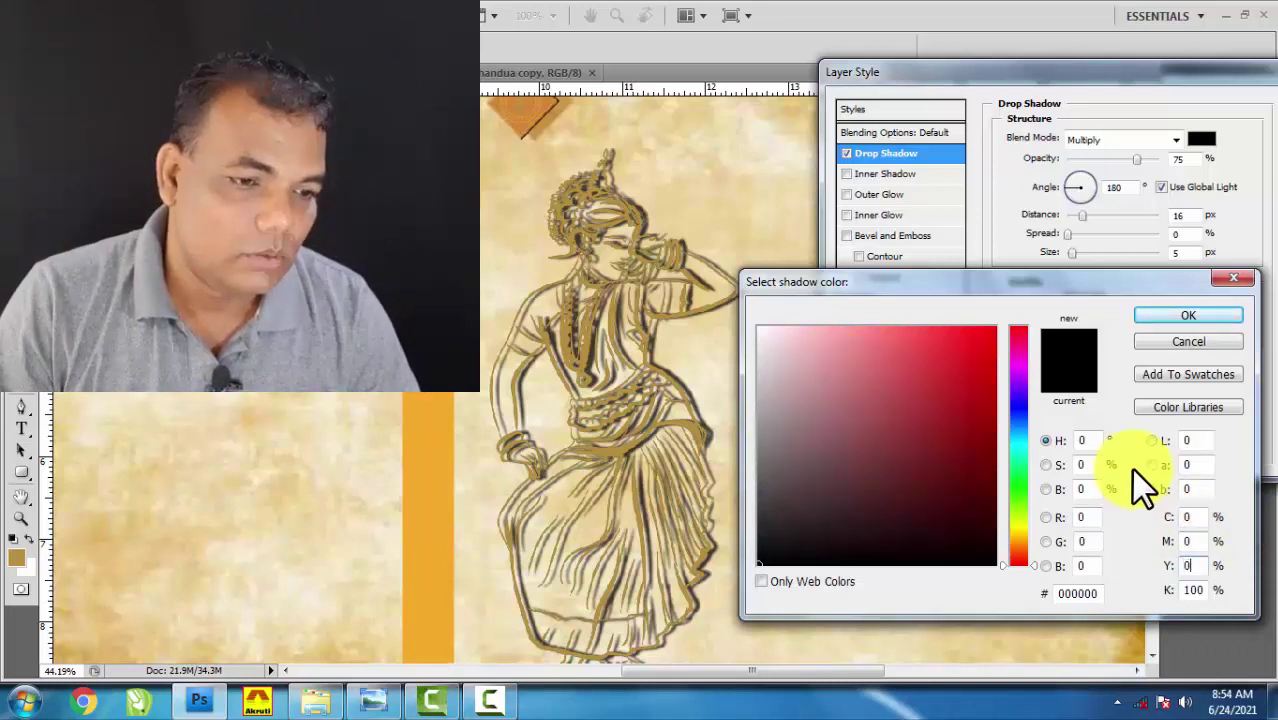
key(Tab)
text(50)
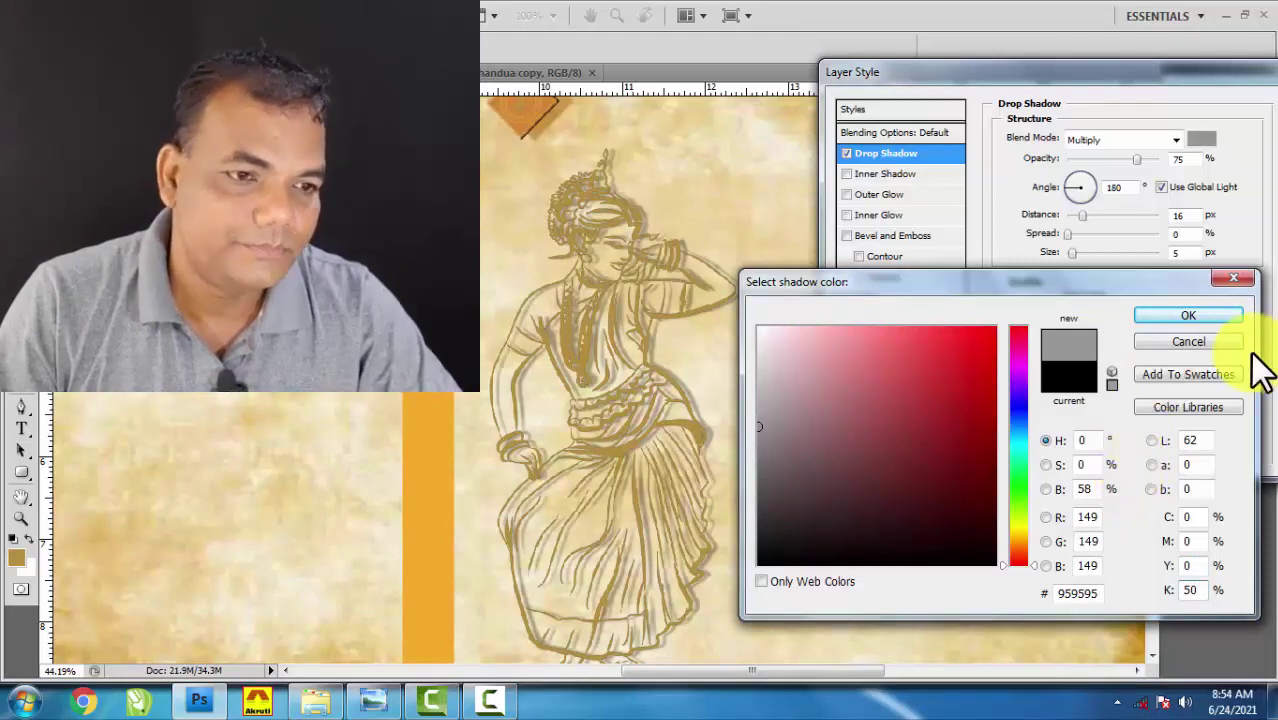
click(1215, 316)
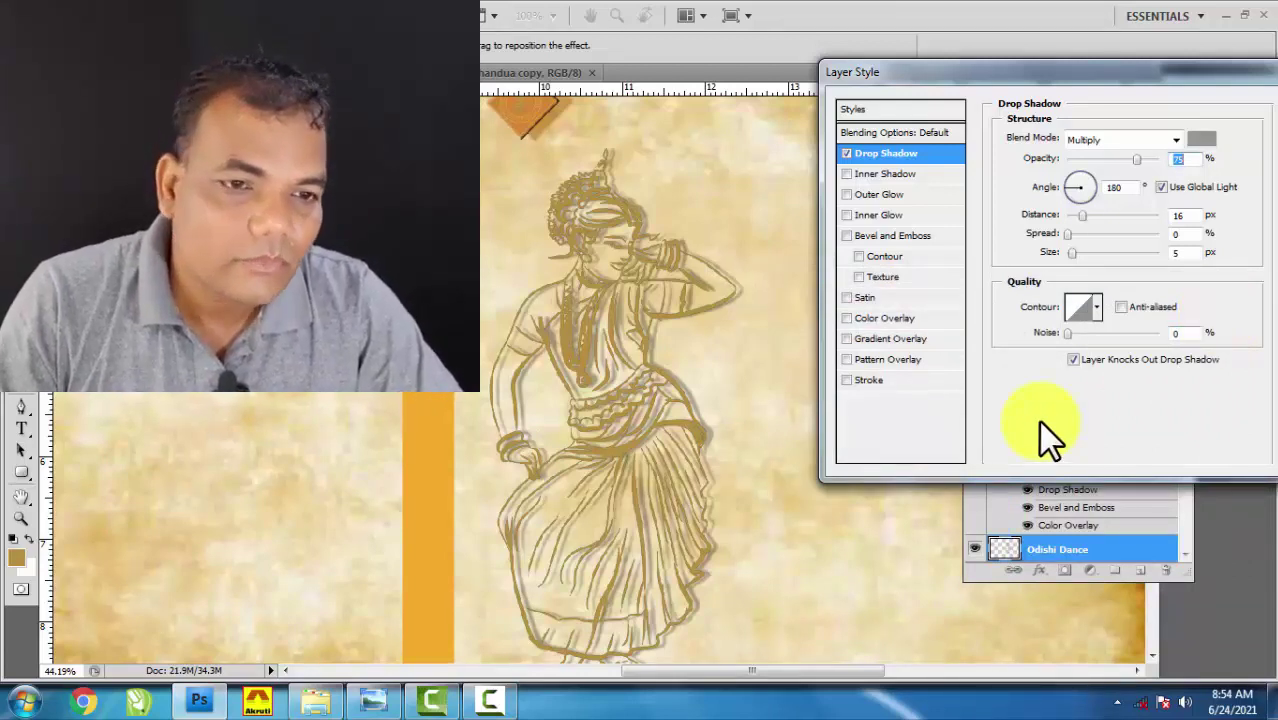
Try an Inner Shadow effect on the Odishi Dance layer and compare the dancer with and without it.
click(847, 174)
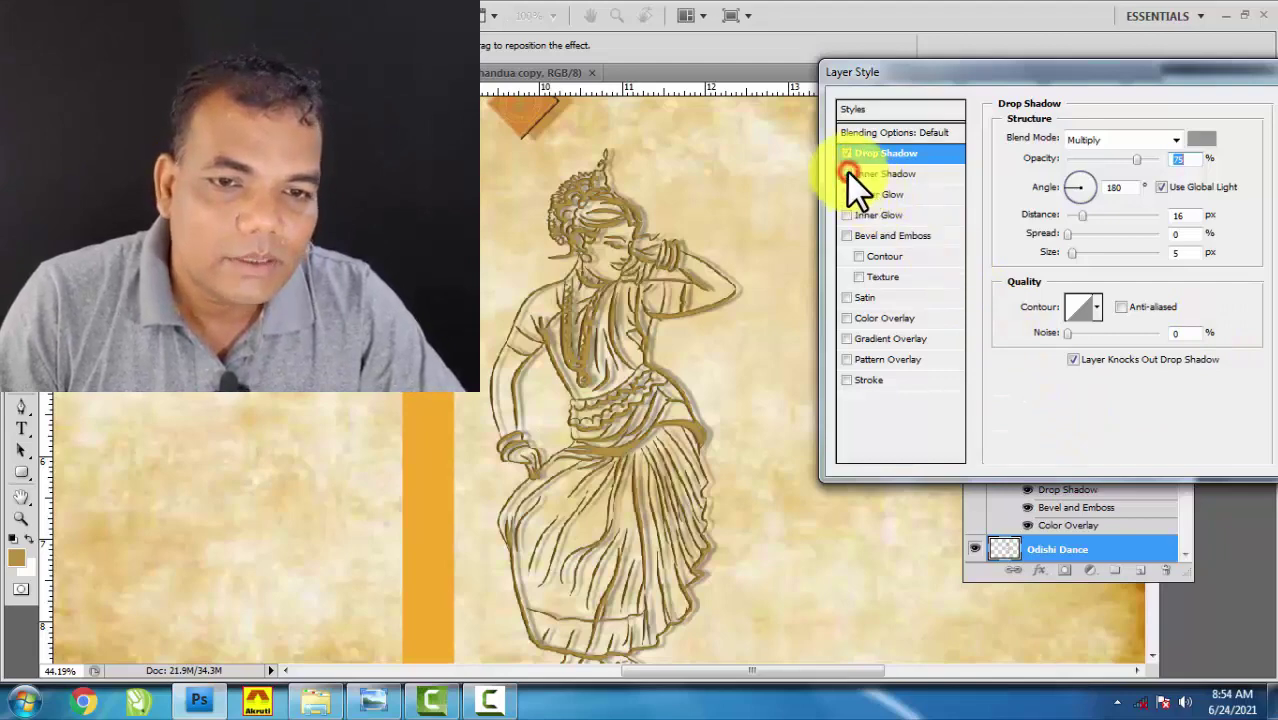
click(847, 174)
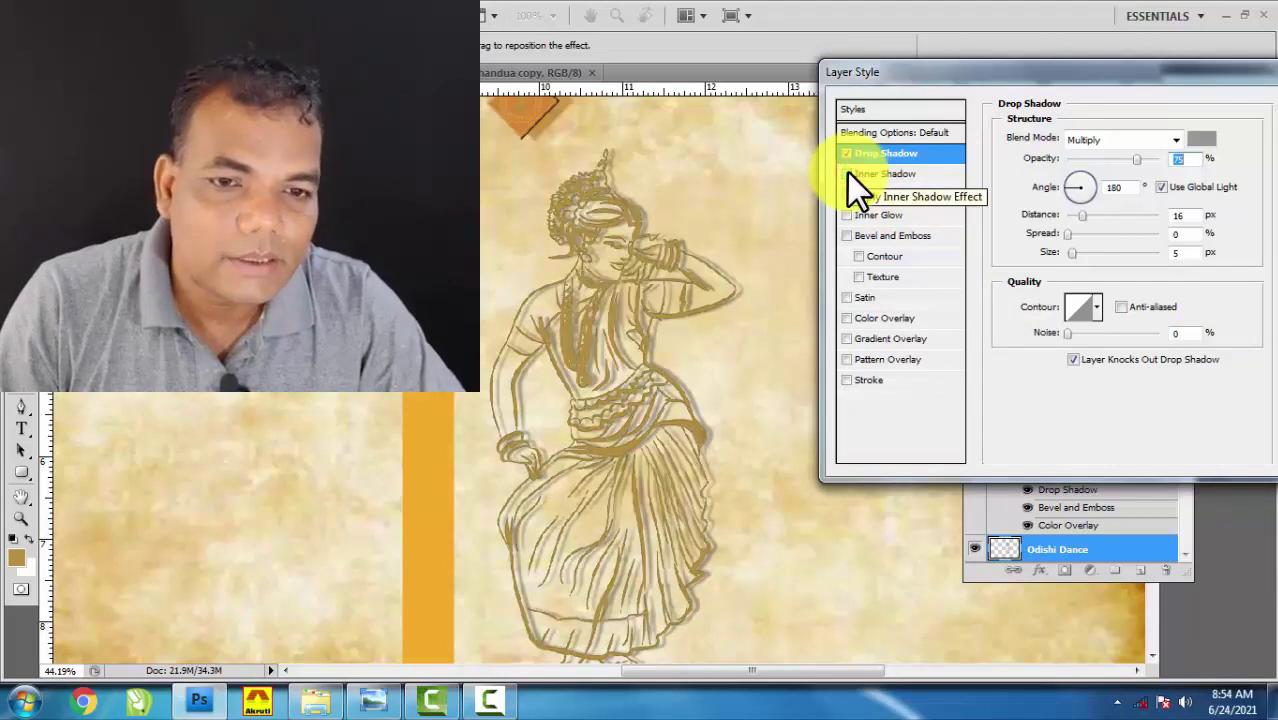
click(848, 173)
click(848, 173)
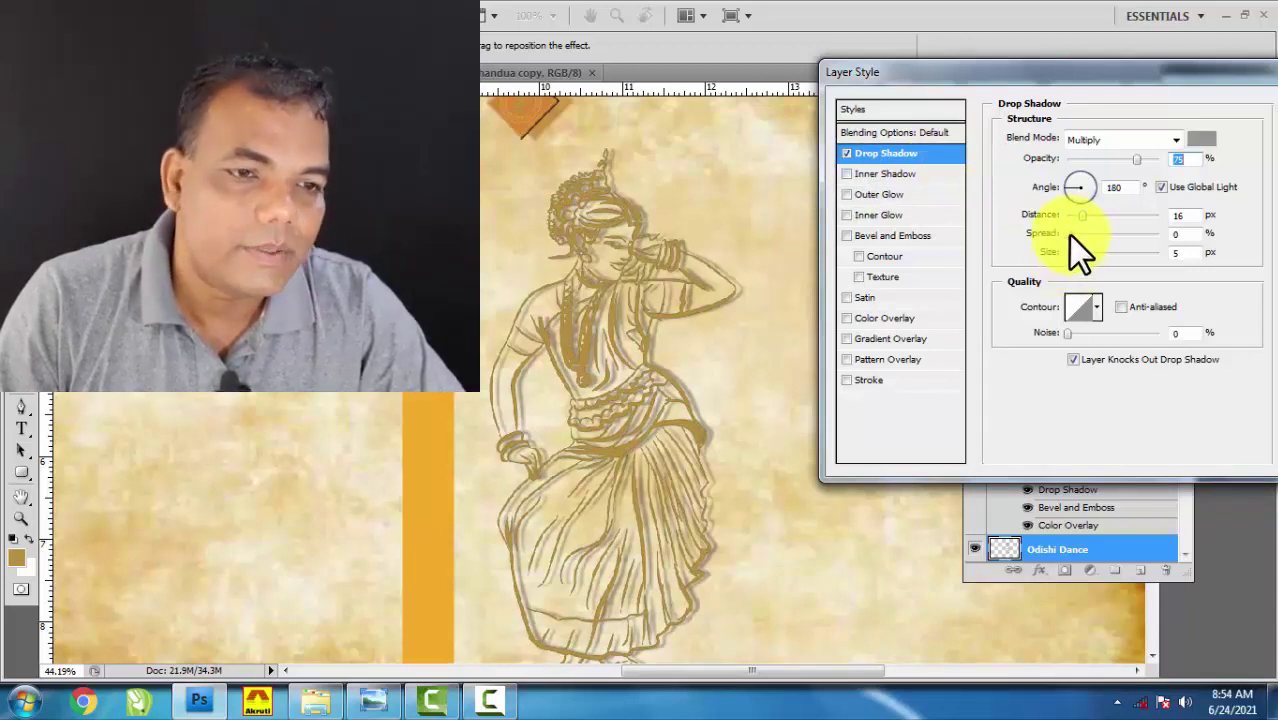
Set the dancer's drop shadow spread to 2%, size to 10 px and distance to 19 px, and apply the layer style.
drag(1069, 236, 1068, 237)
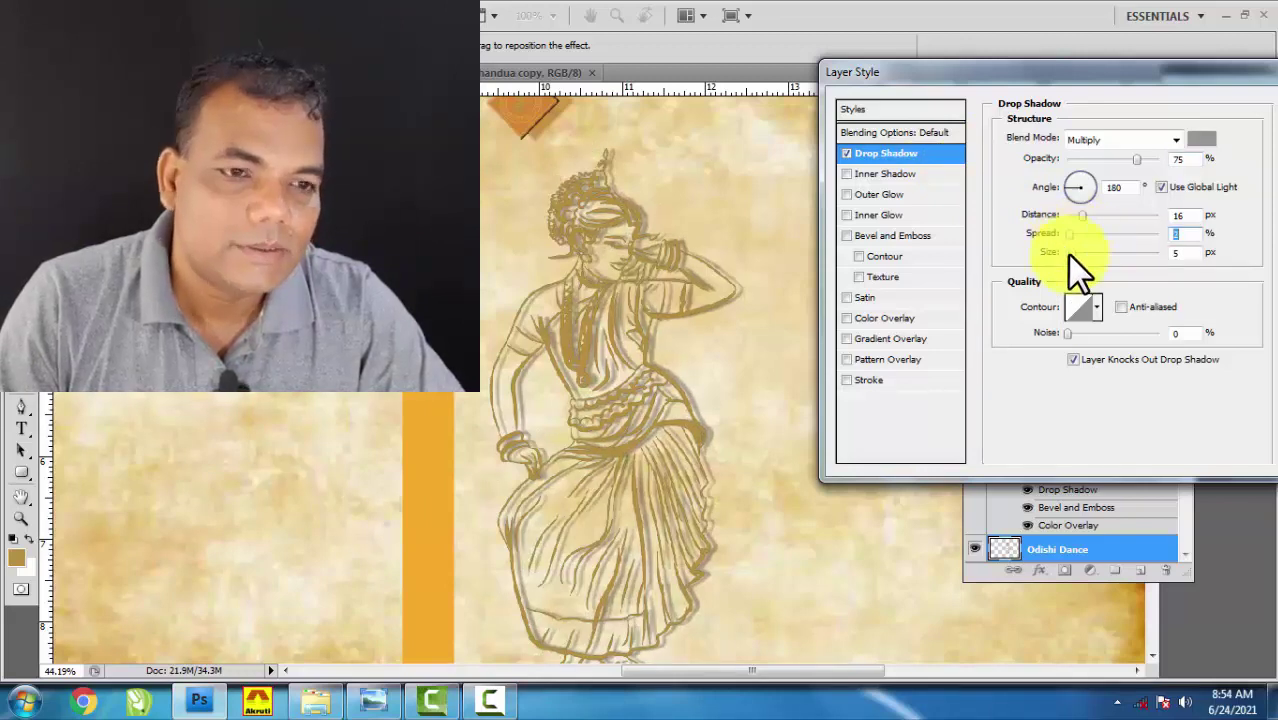
mouse_move(1067, 251)
mouse_down()
mouse_move(1086, 258)
mouse_move(1076, 255)
mouse_up()
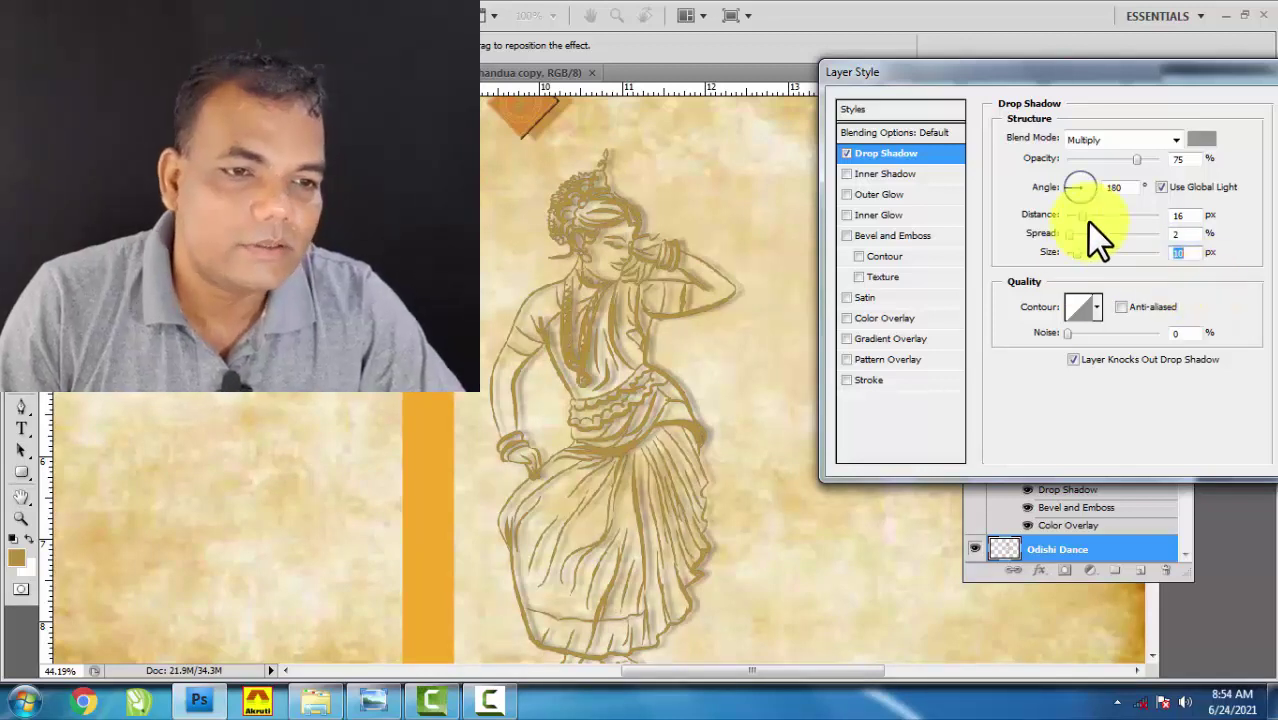
drag(1082, 216, 1093, 218)
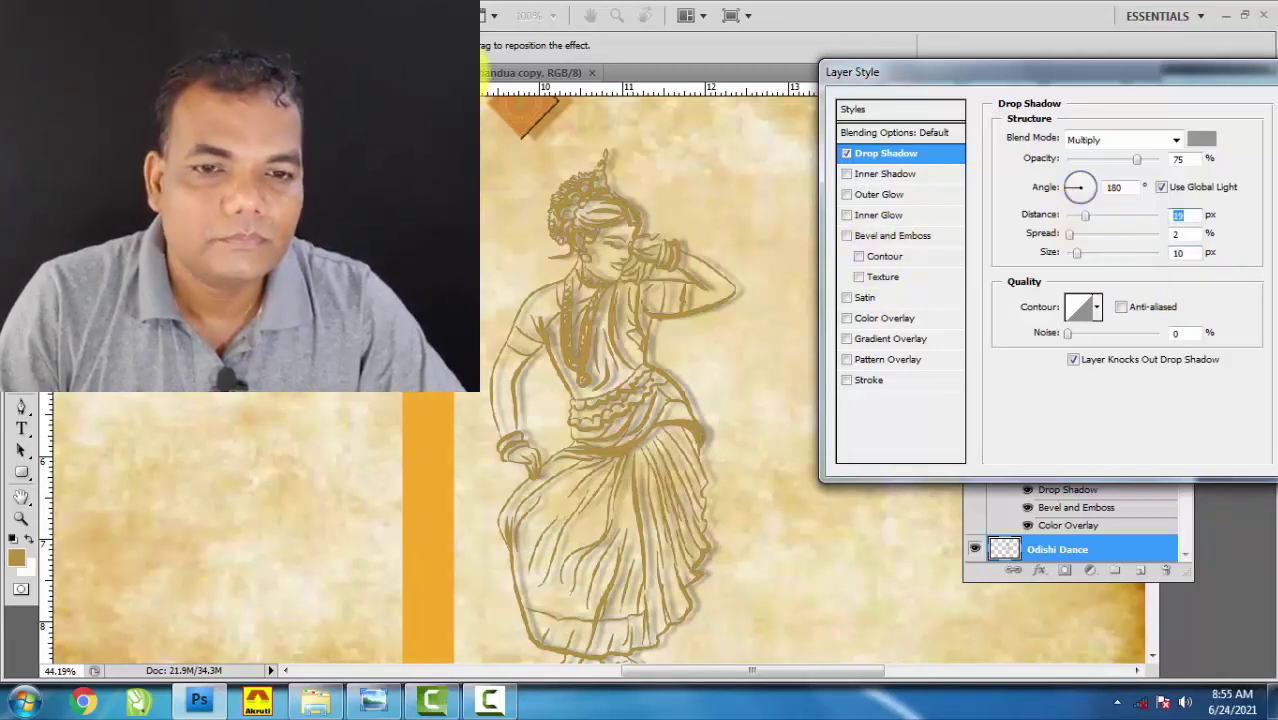
drag(1216, 80, 1112, 85)
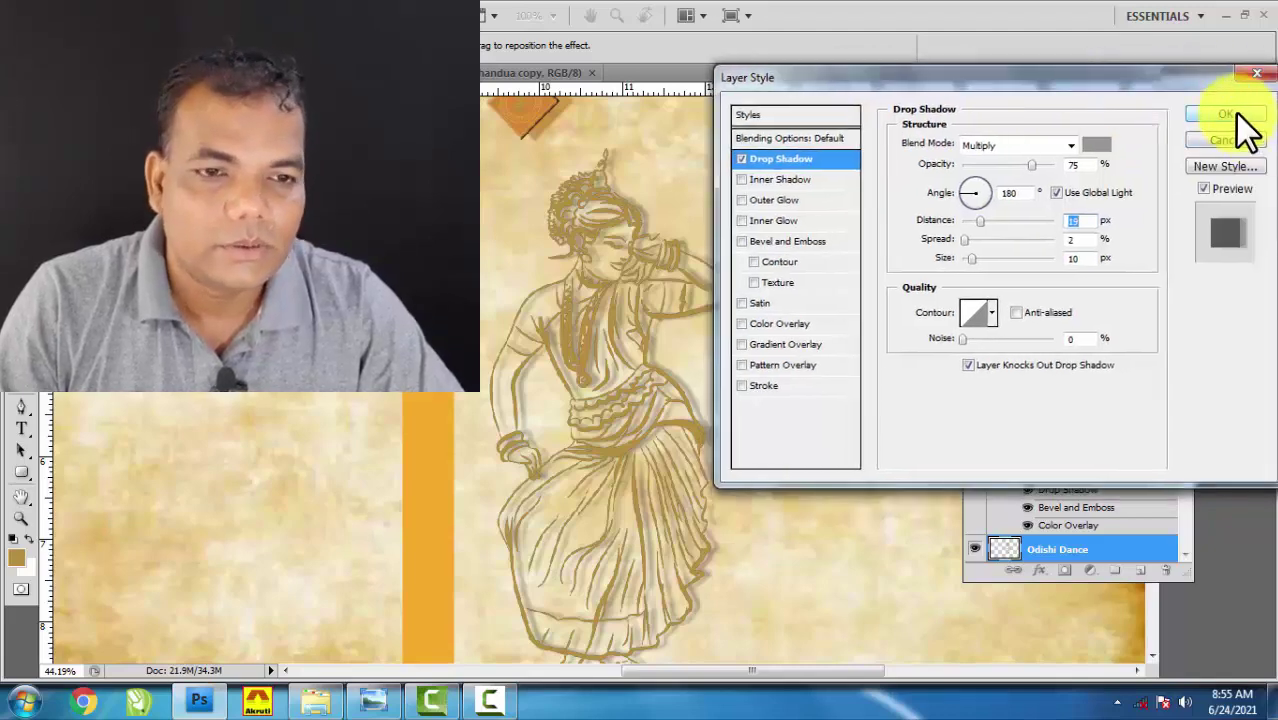
click(1234, 111)
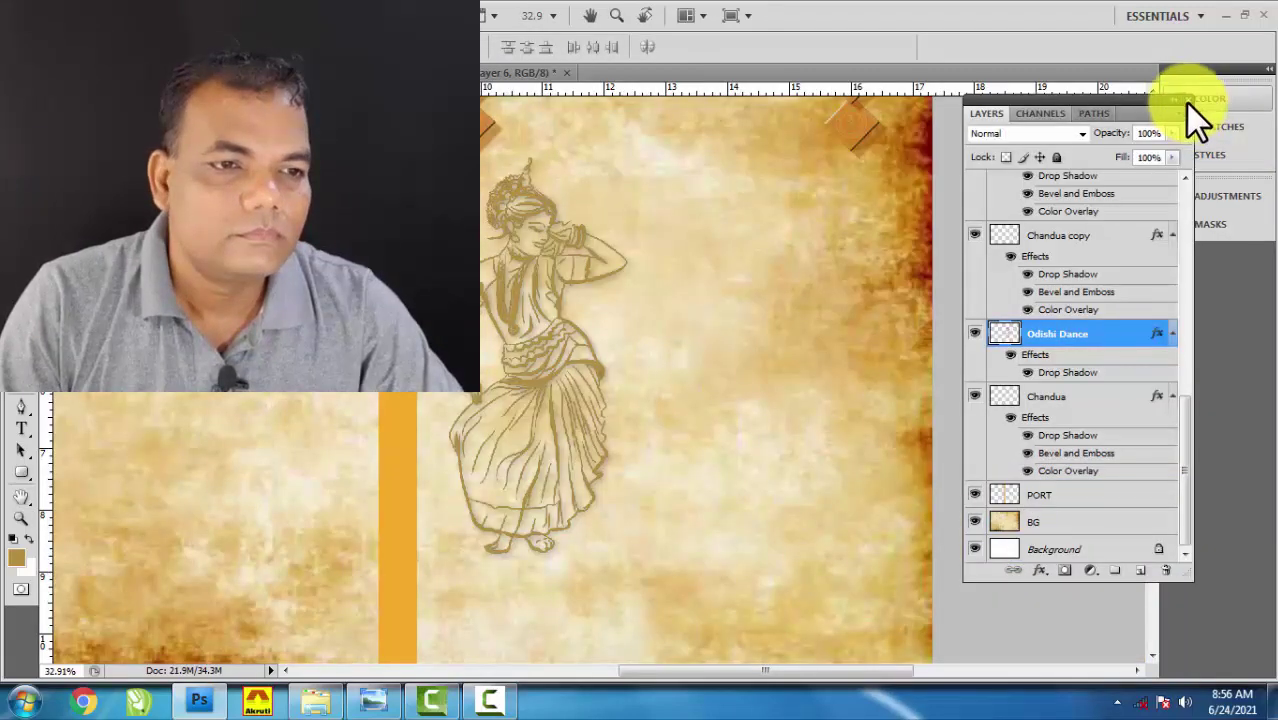
Open Konark Wheel_7 from the 1_Cover_Odisha Tradition folder in Photoshop, discarding its embedded colour profile.
click(797, 206)
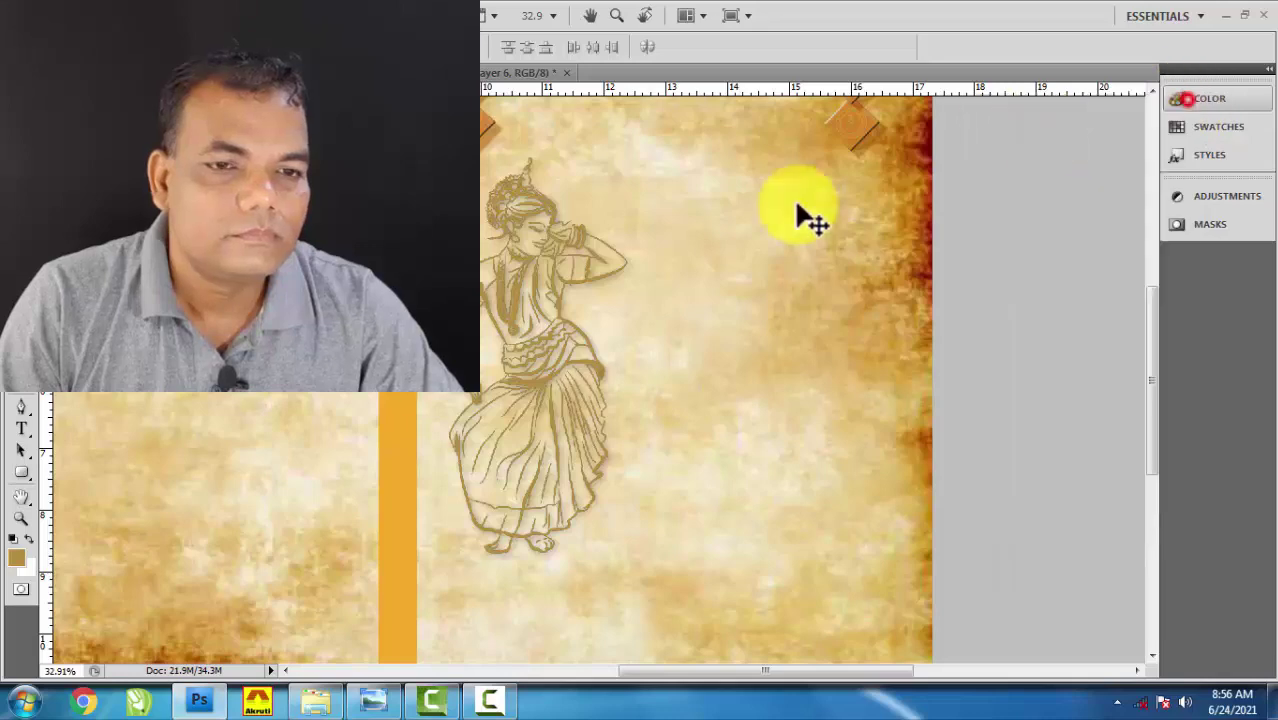
click(685, 265)
key(ctrl+minus)
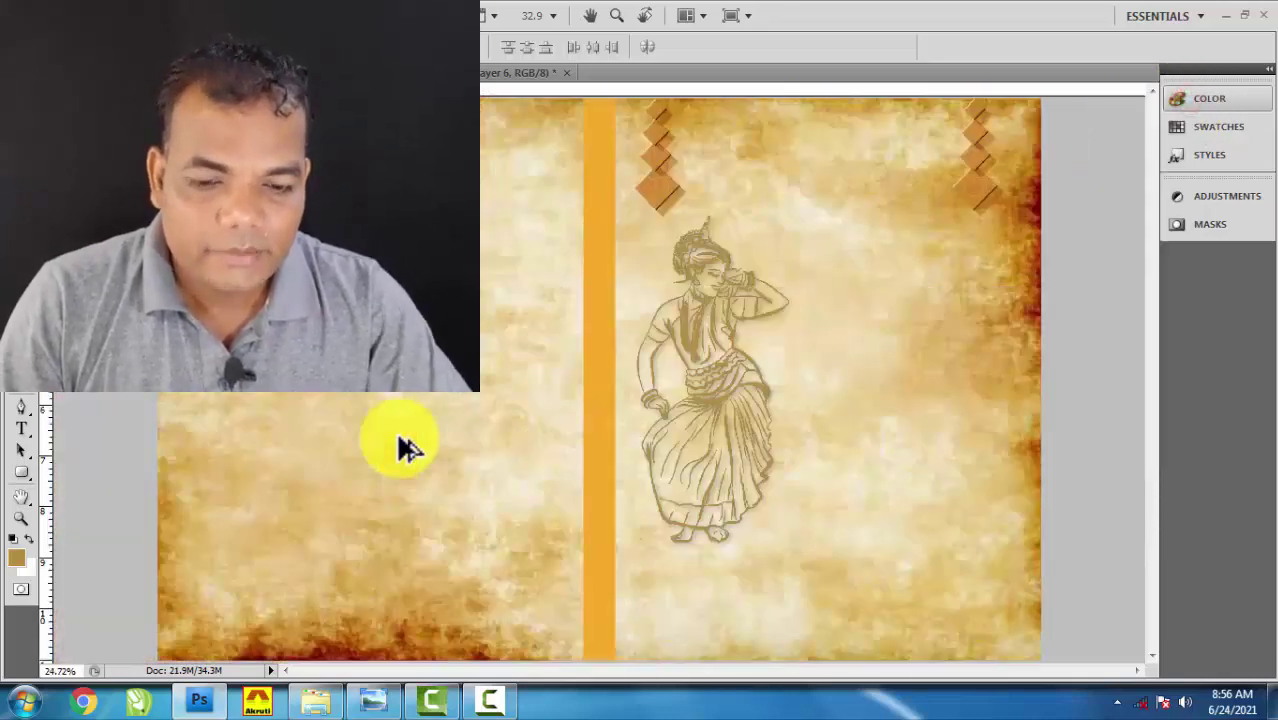
key(ctrl+0)
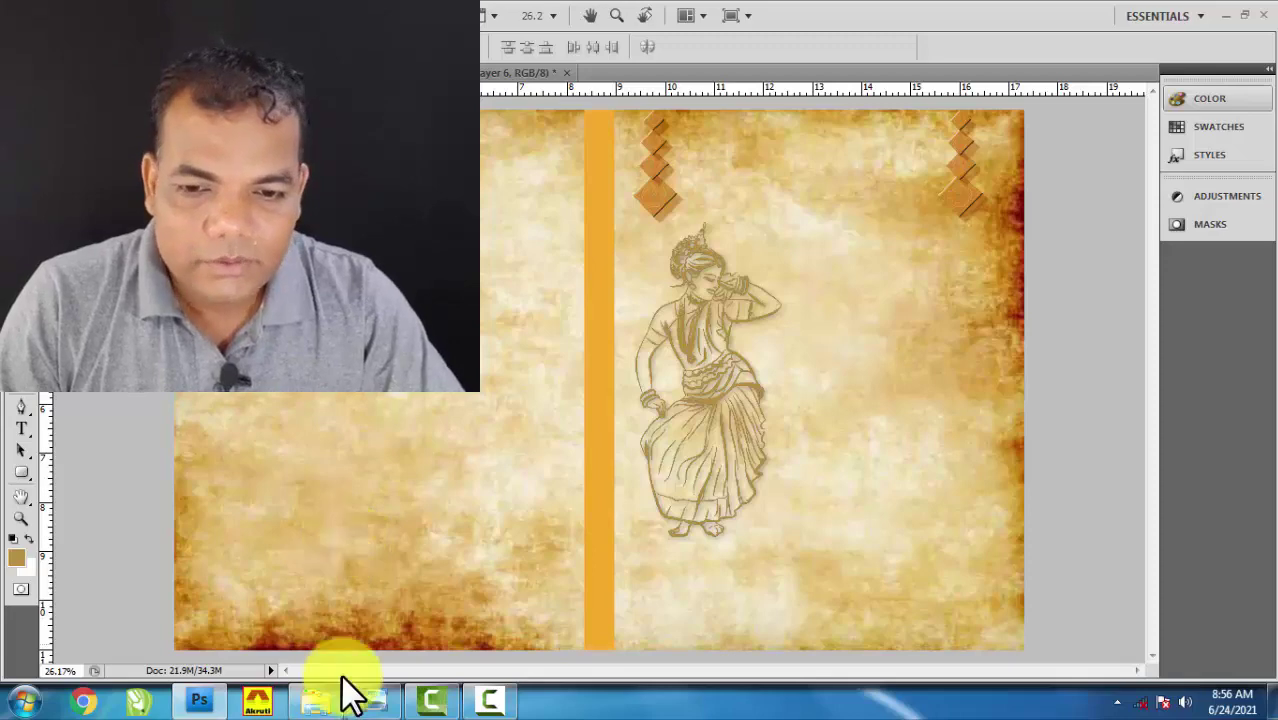
click(312, 704)
click(653, 352)
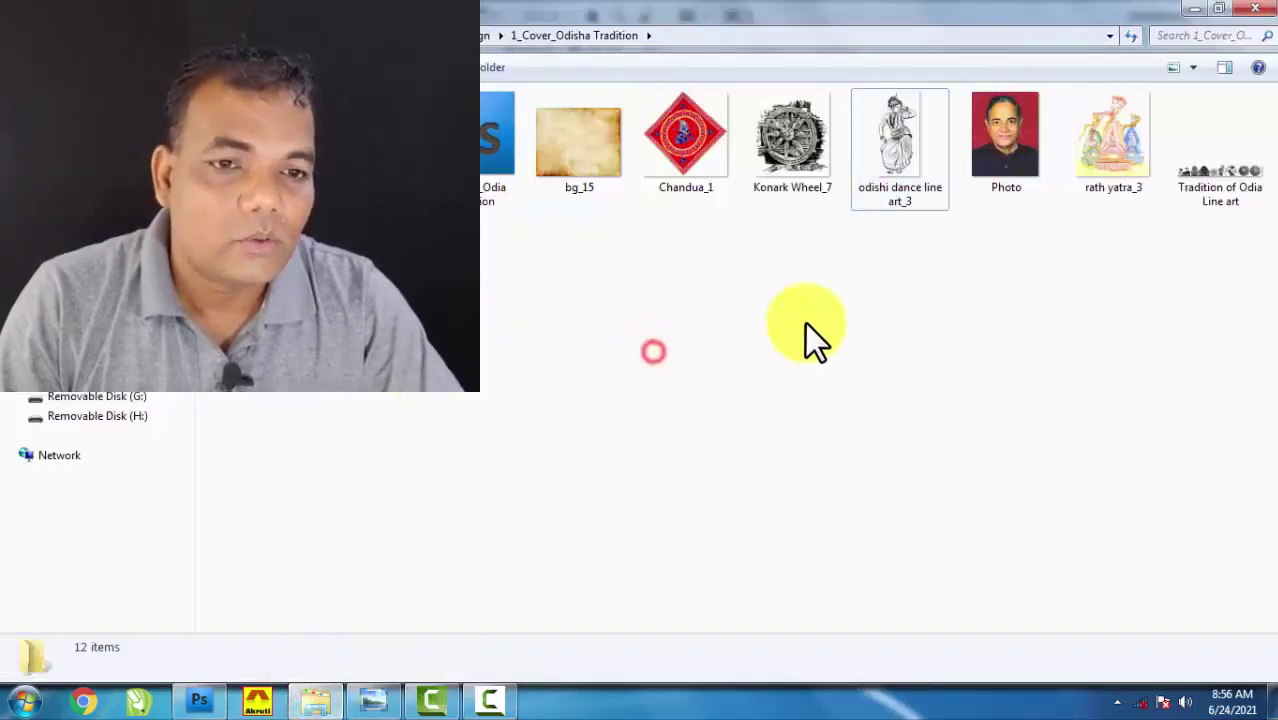
click(805, 322)
drag(777, 132, 452, 370)
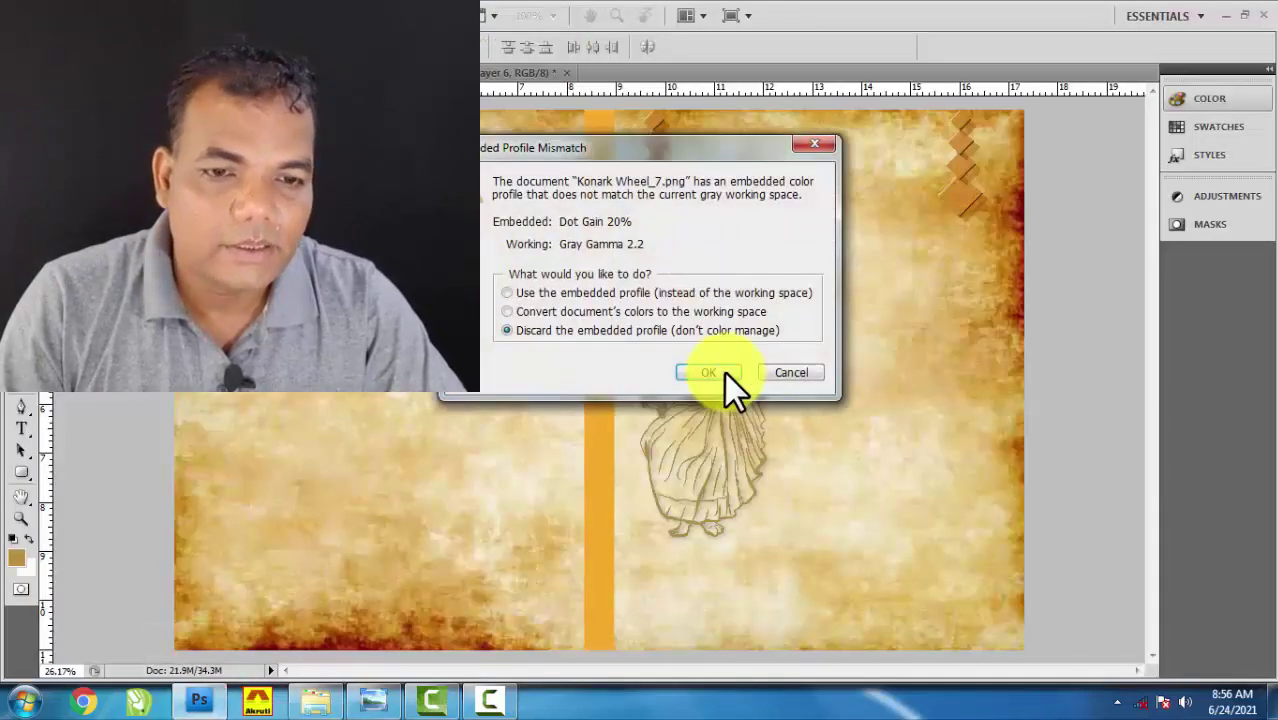
click(713, 368)
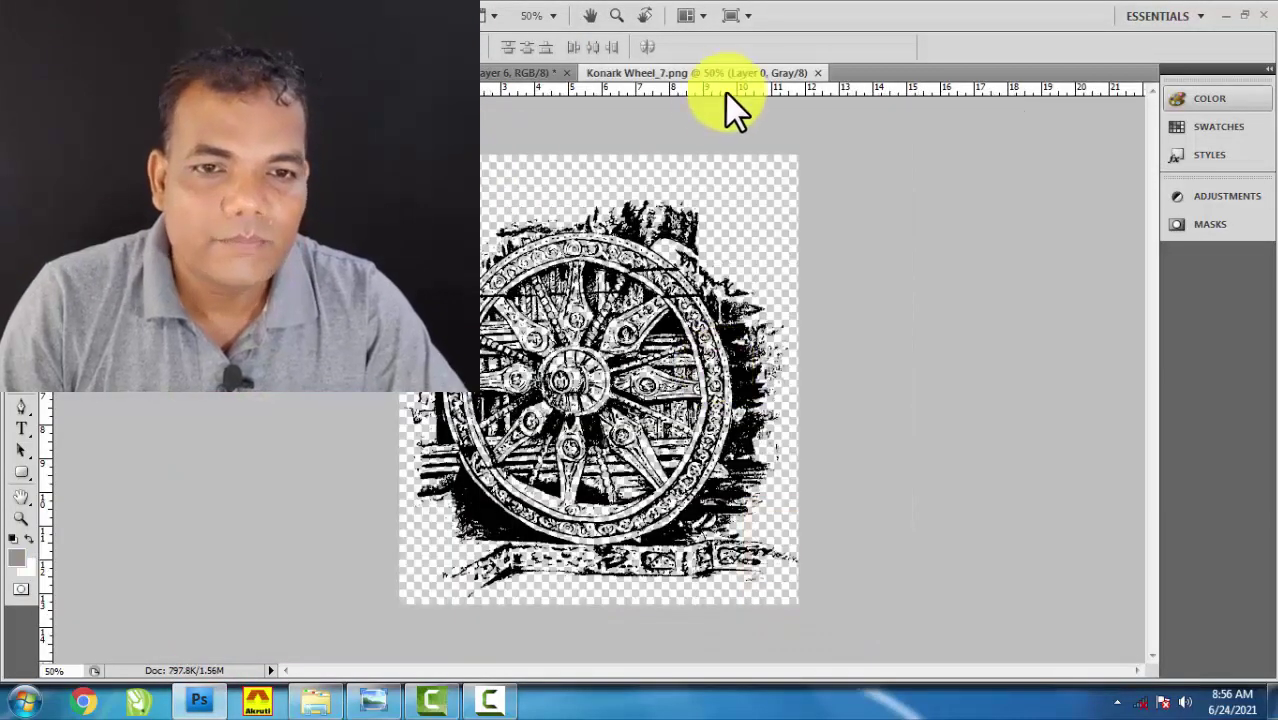
Copy the Konark wheel artwork into the book cover document and close the wheel's source file.
drag(706, 85, 832, 390)
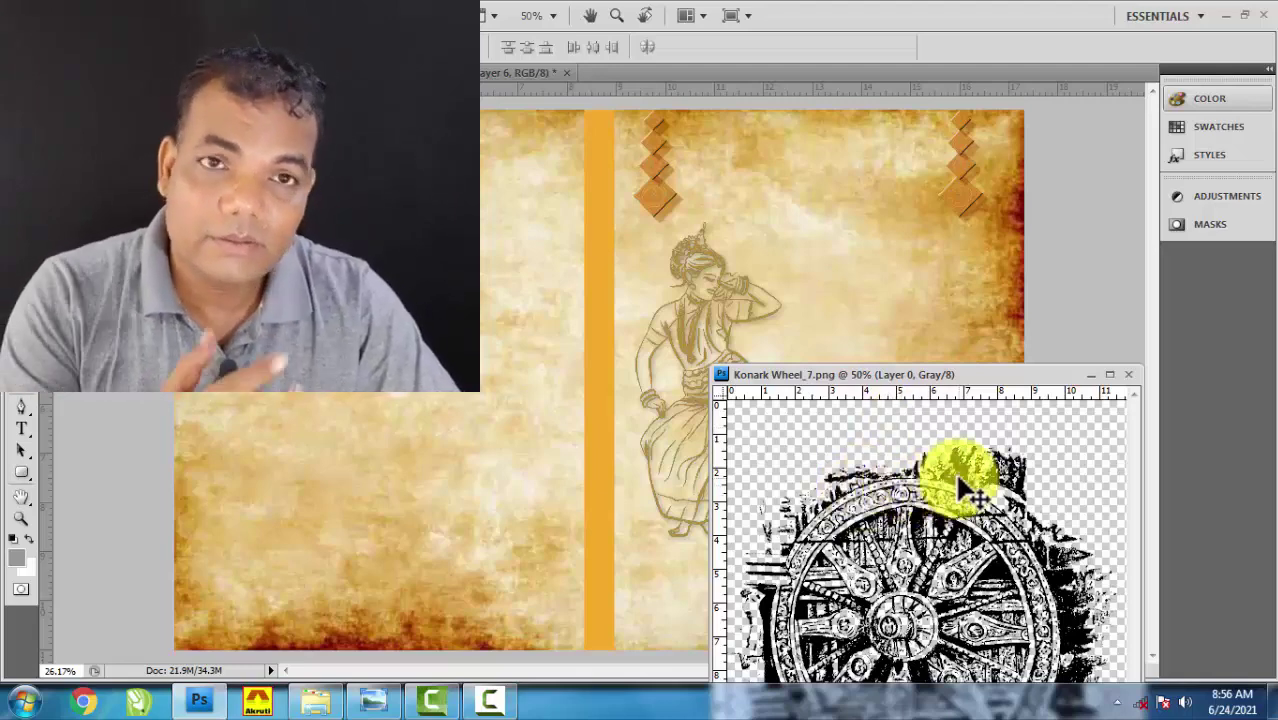
drag(956, 471, 526, 338)
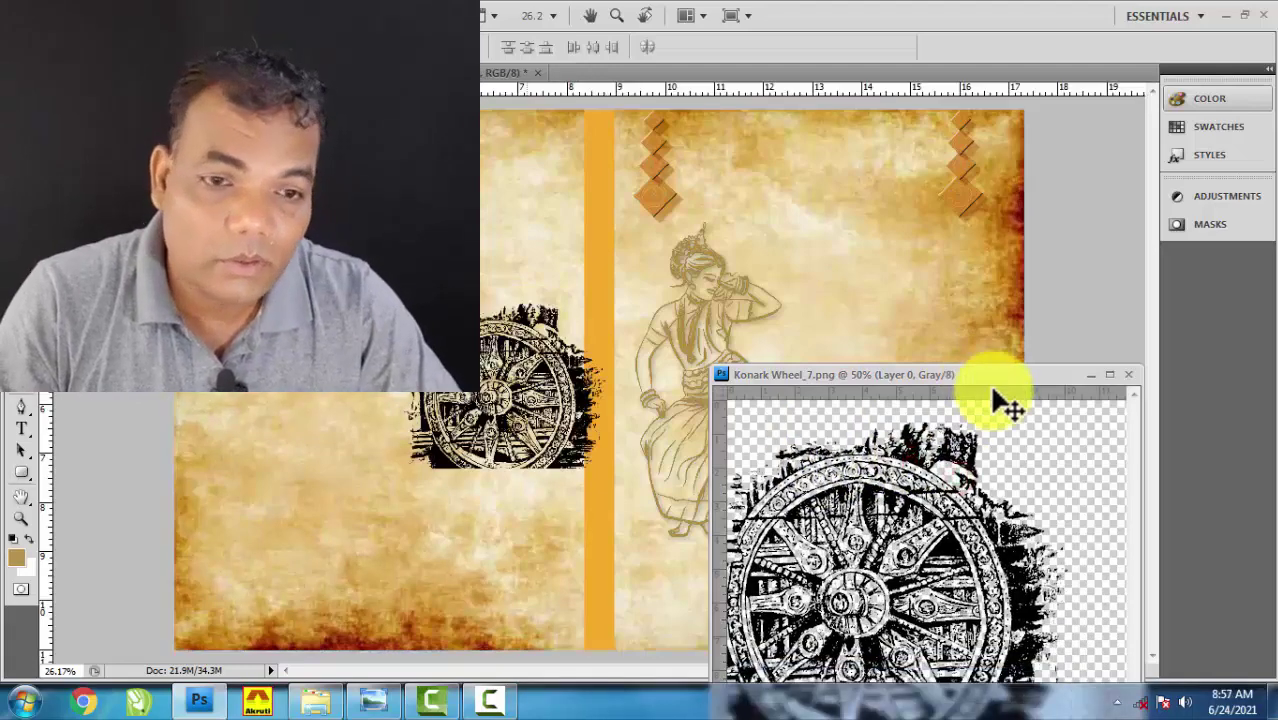
drag(1018, 376, 642, 348)
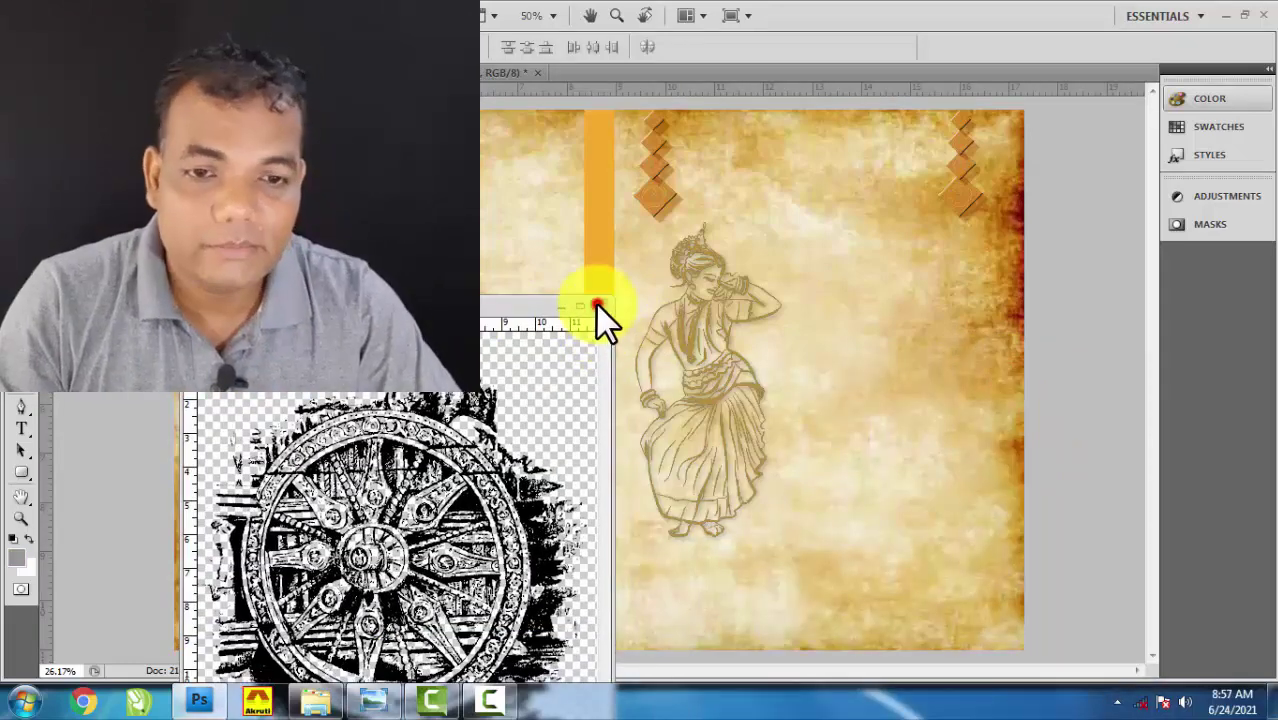
click(598, 306)
Select the Konark wheel's layer and move the wheel onto the front cover, between the dancer and the outer edge.
scroll(645, 385, up, 1)
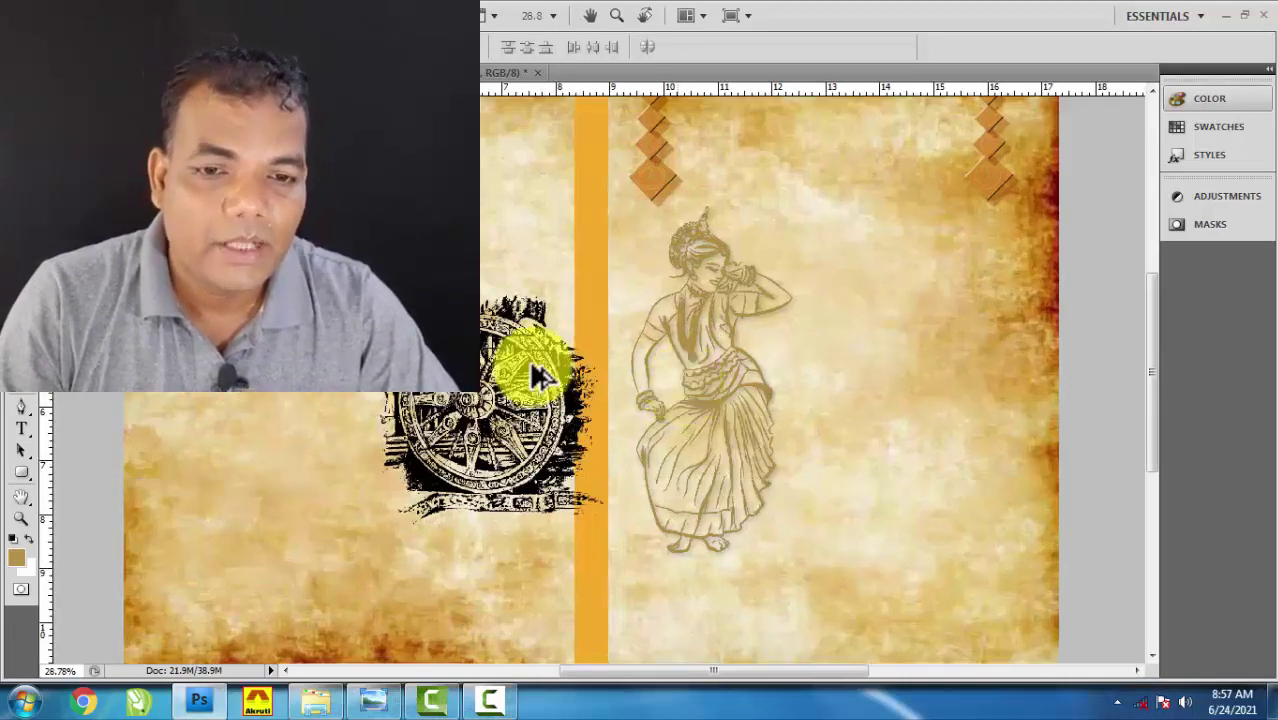
right_click(585, 399)
click(600, 380)
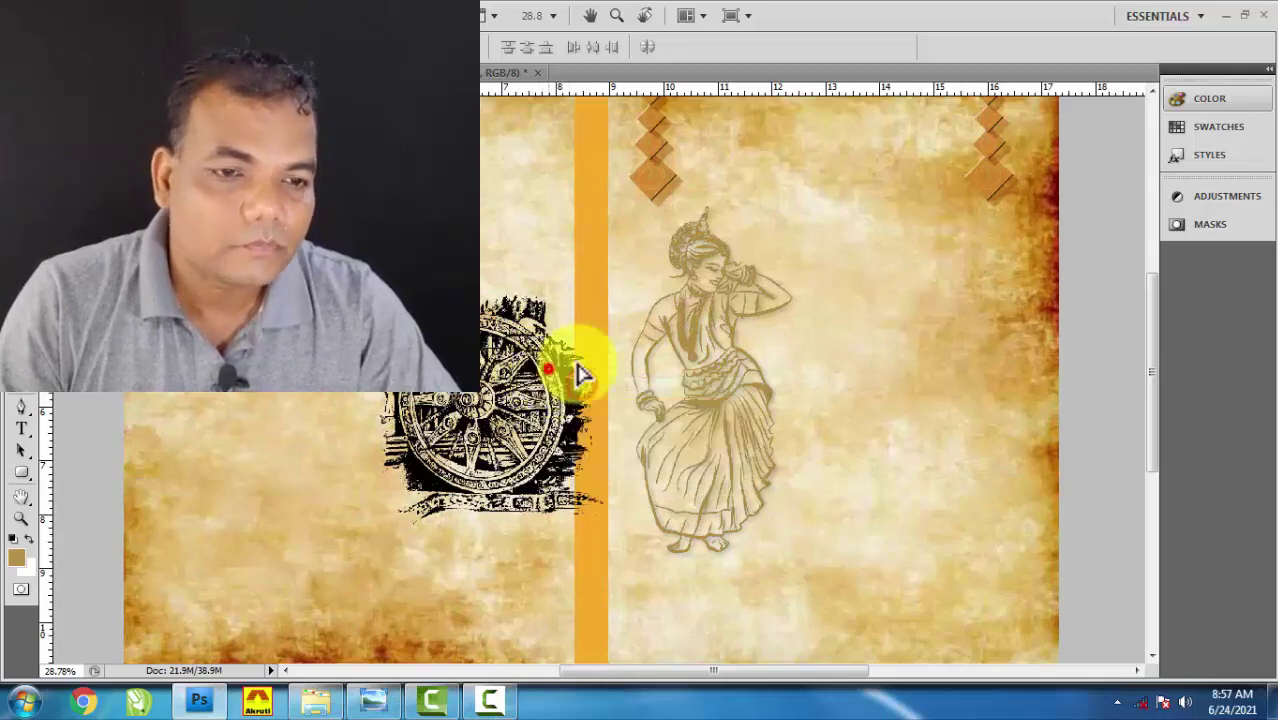
drag(549, 368, 1005, 372)
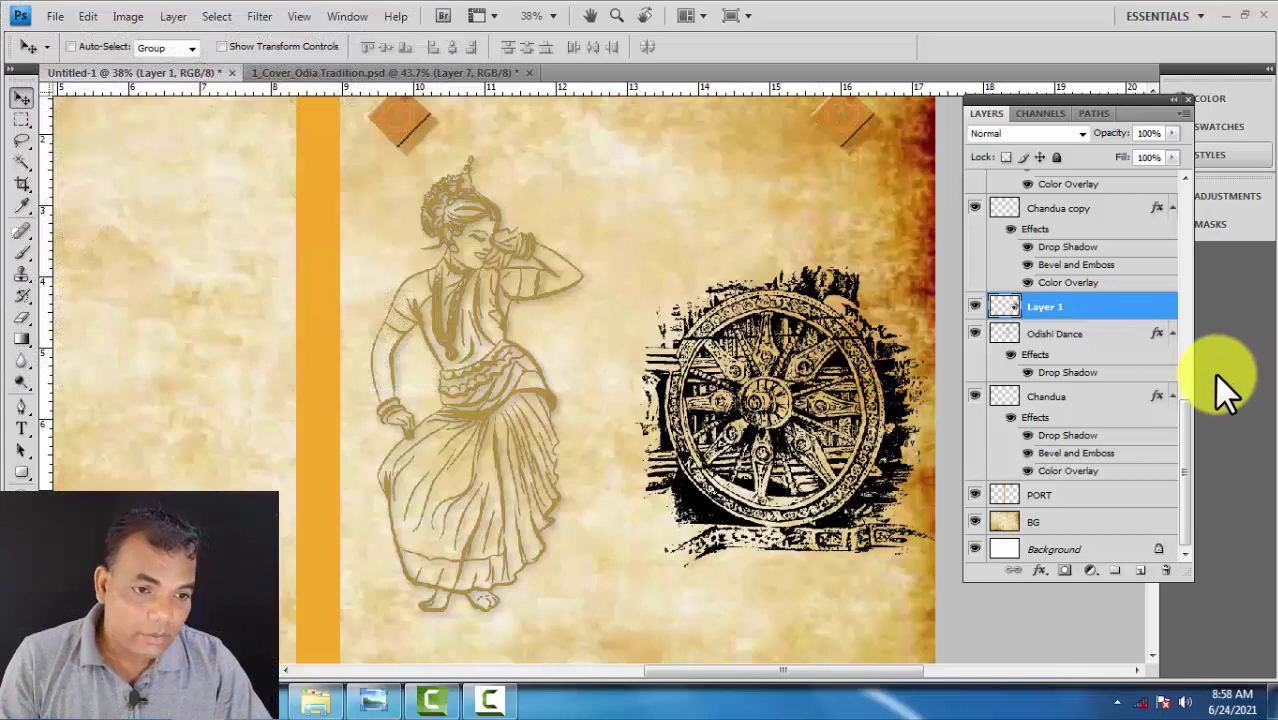
Open the layer style of the Konark wheel's layer and enable Color Overlay, keeping the wheel in view.
double_click(1155, 316)
drag(921, 88, 1120, 148)
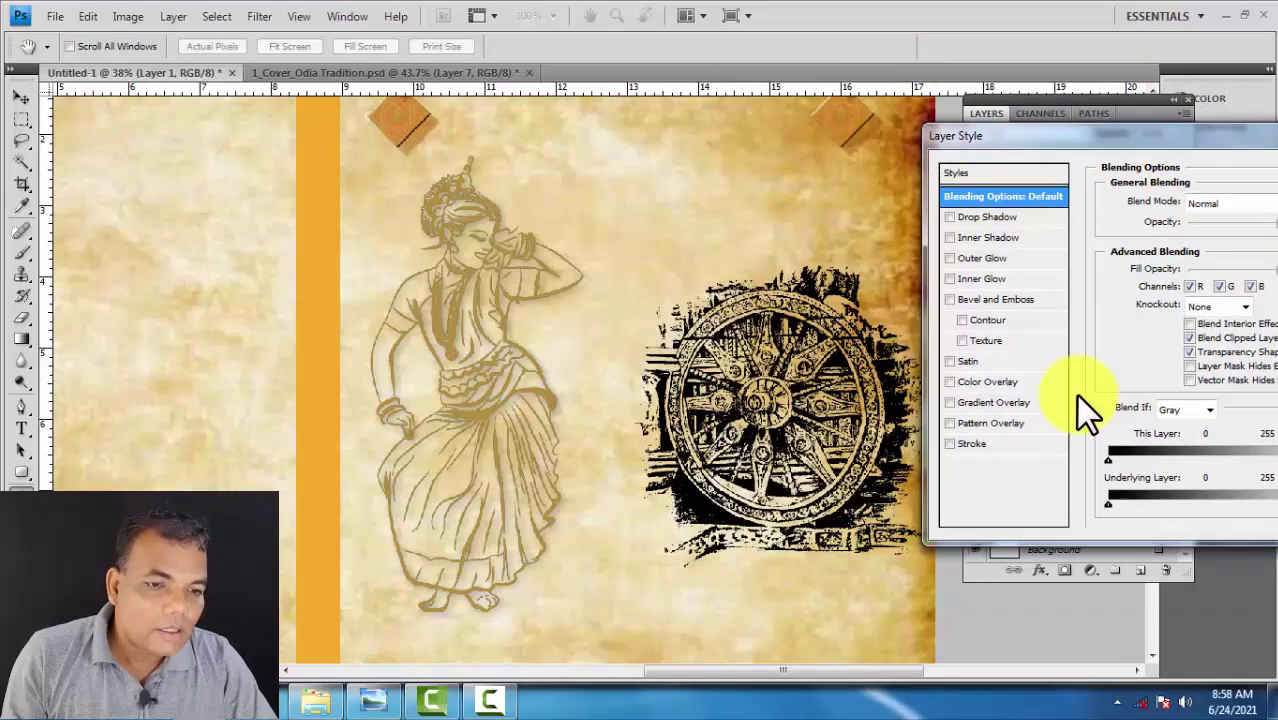
click(951, 381)
click(1030, 381)
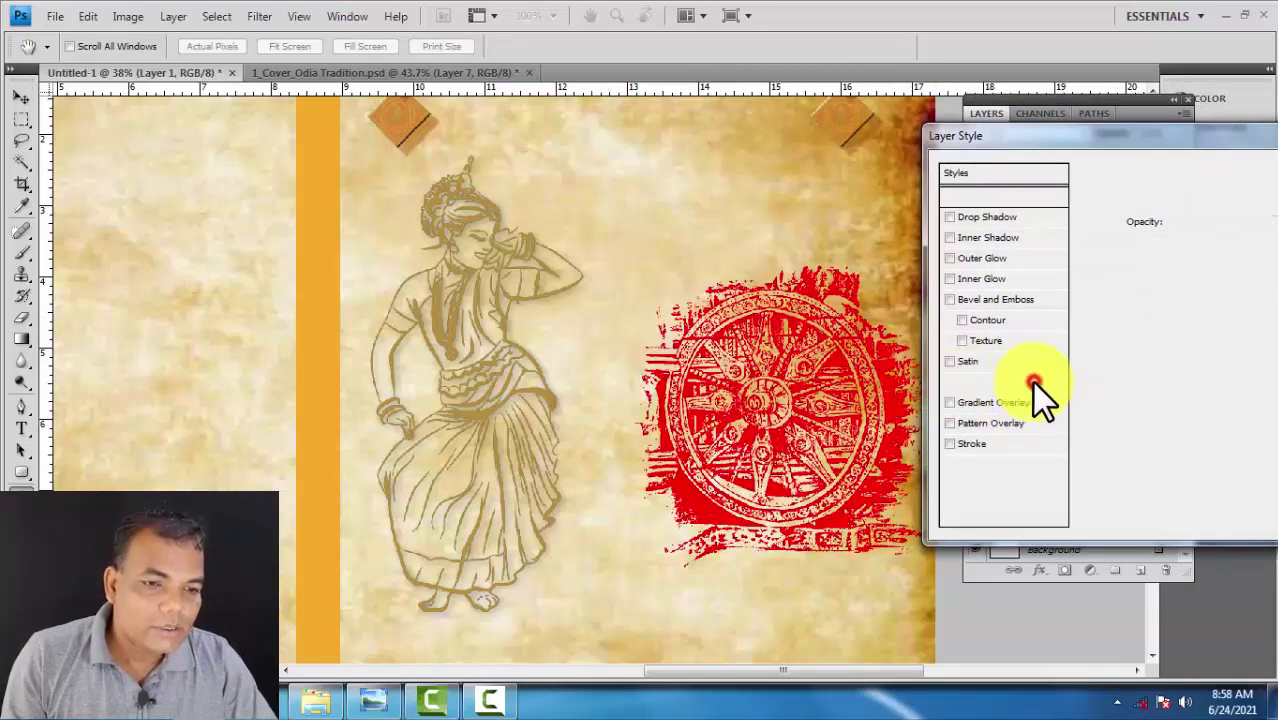
drag(1130, 140, 1054, 150)
drag(624, 145, 328, 106)
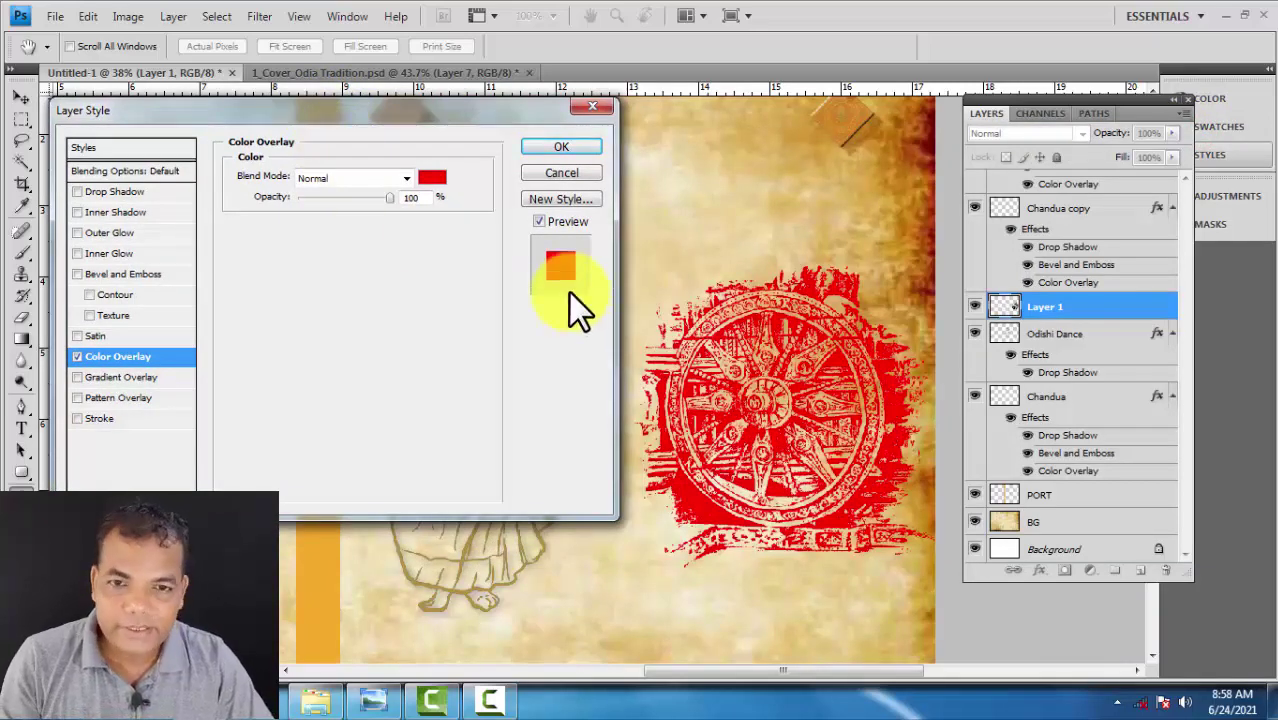
Set the wheel's overlay colour to golden tan d7af4f, sampled from the parchment background, and apply the layer style.
click(432, 178)
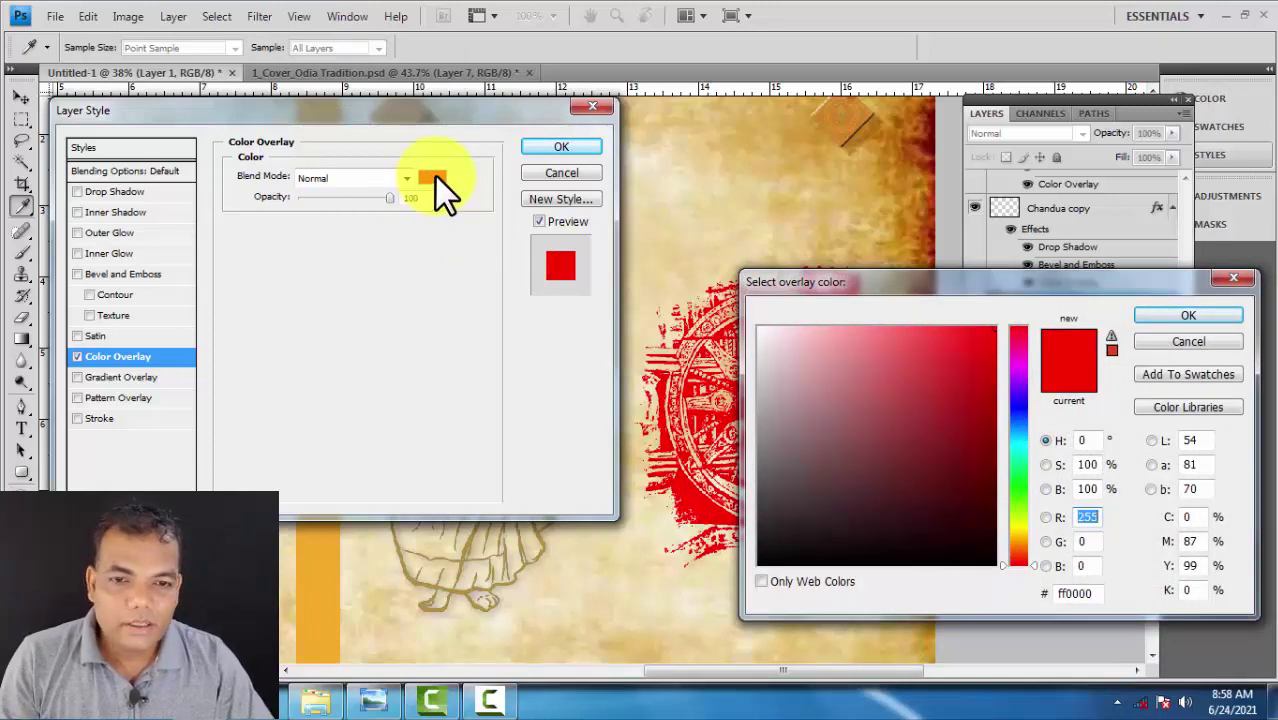
click(806, 201)
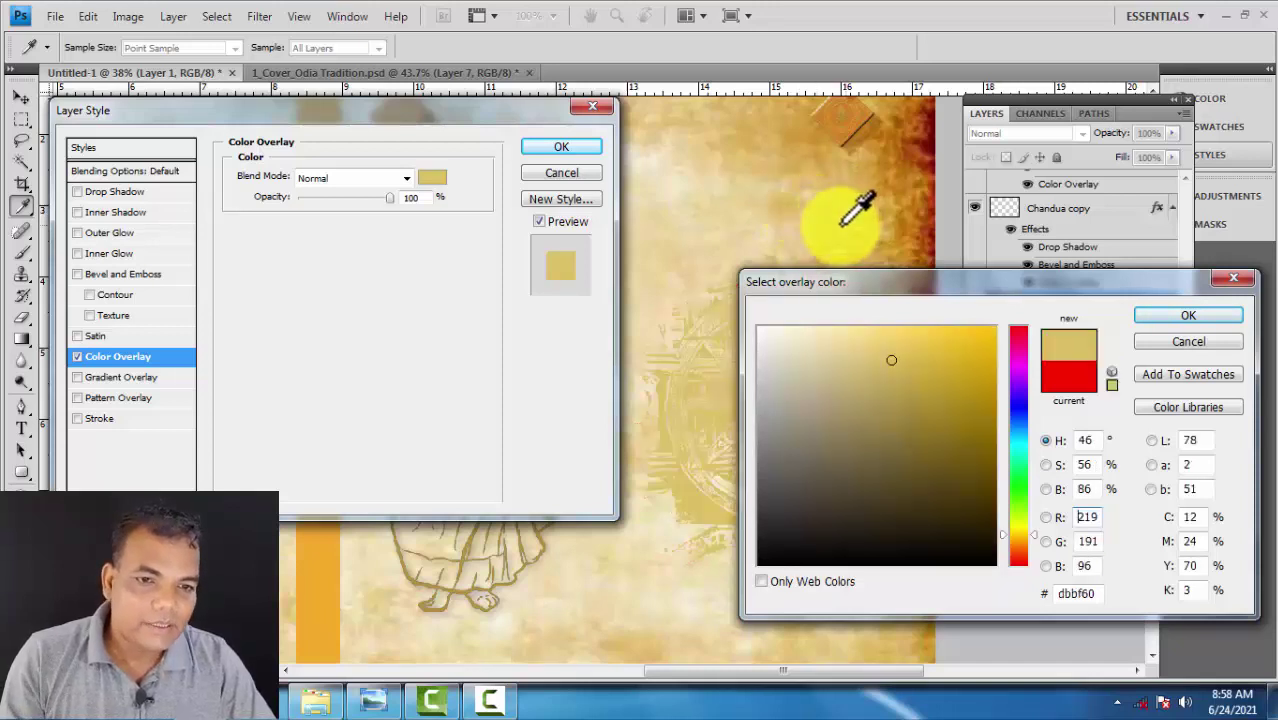
click(752, 205)
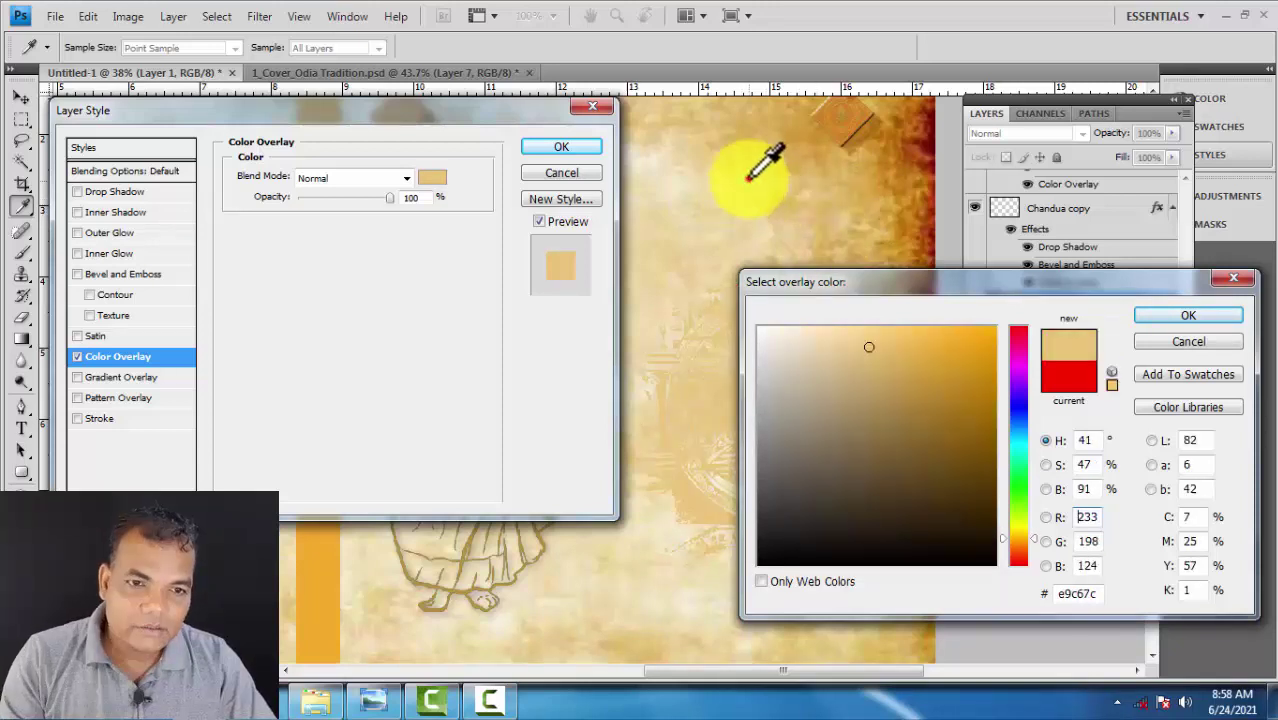
click(756, 178)
click(753, 205)
click(780, 208)
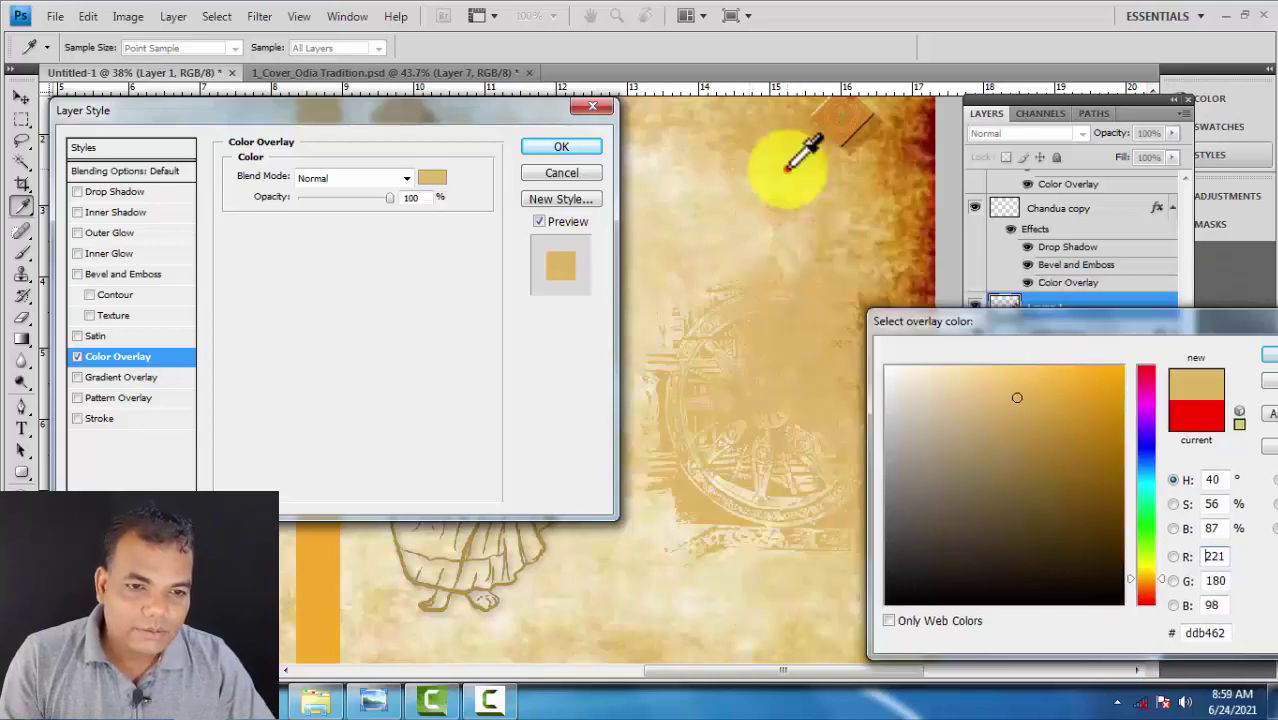
click(783, 175)
click(747, 157)
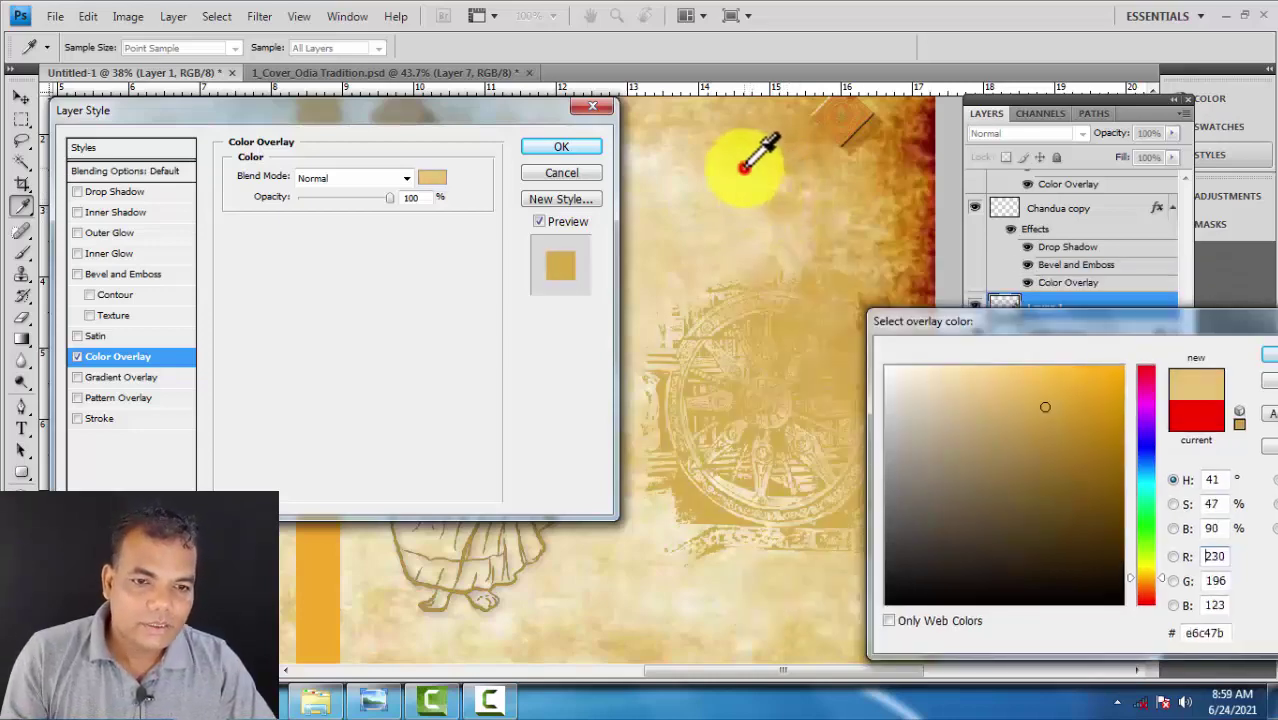
click(1131, 320)
drag(1097, 307, 994, 272)
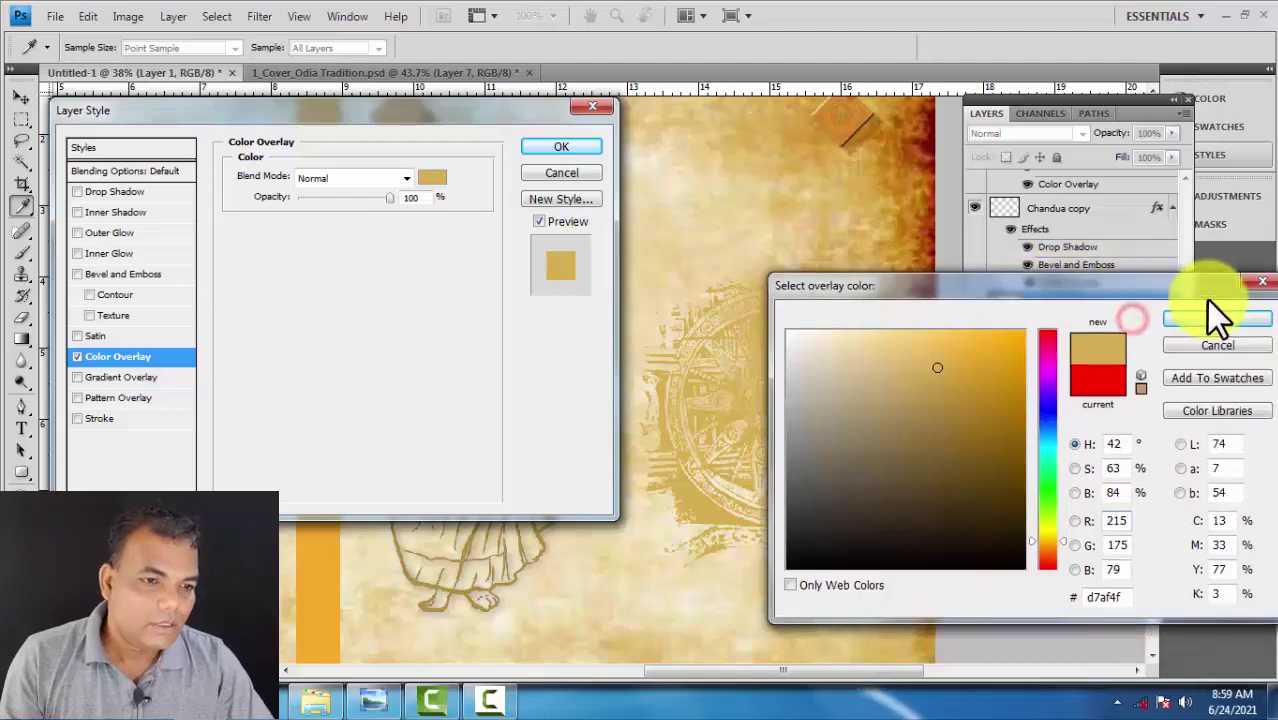
click(1211, 318)
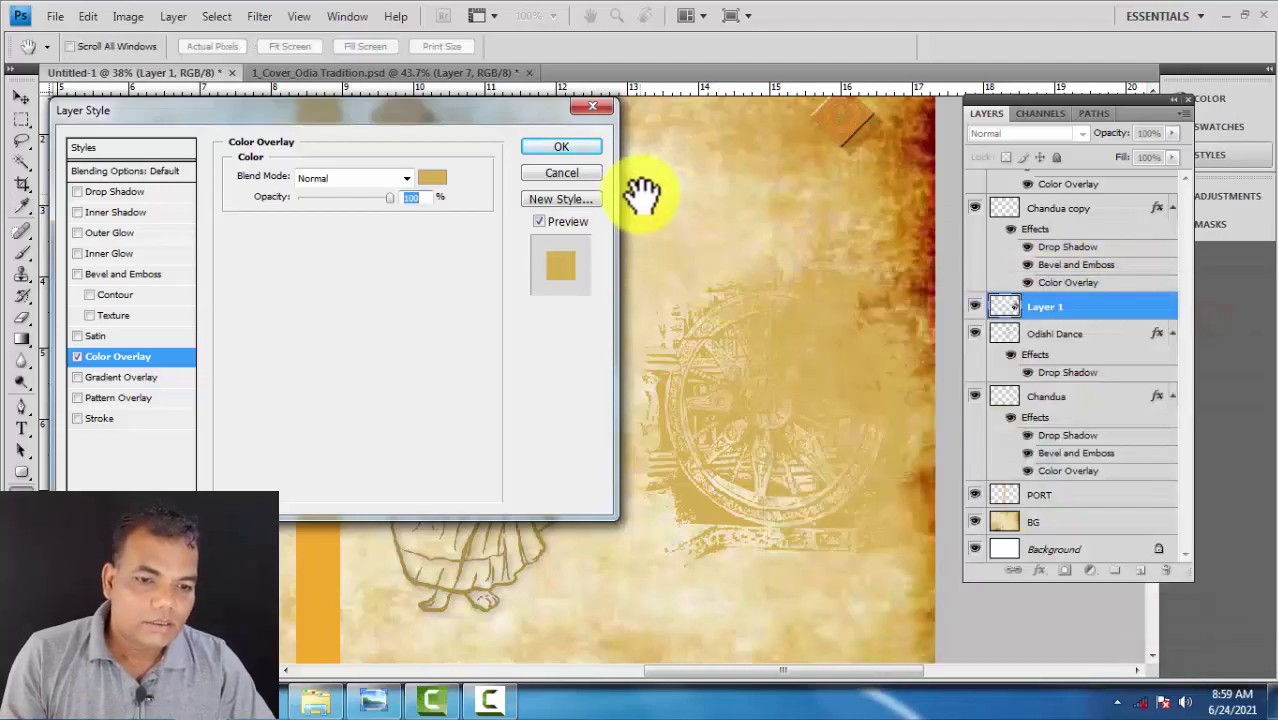
click(580, 149)
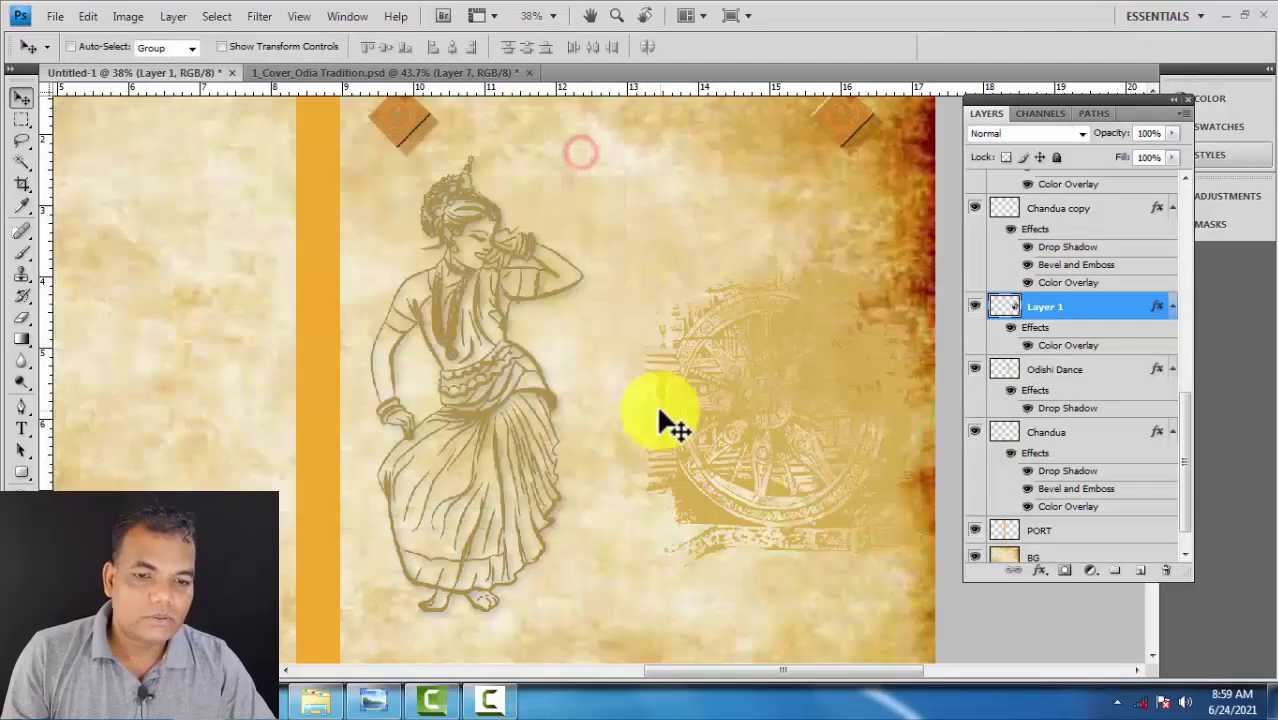
Move the Konark wheel to the front cover's outer edge so that part of it runs off the cover.
click(1188, 101)
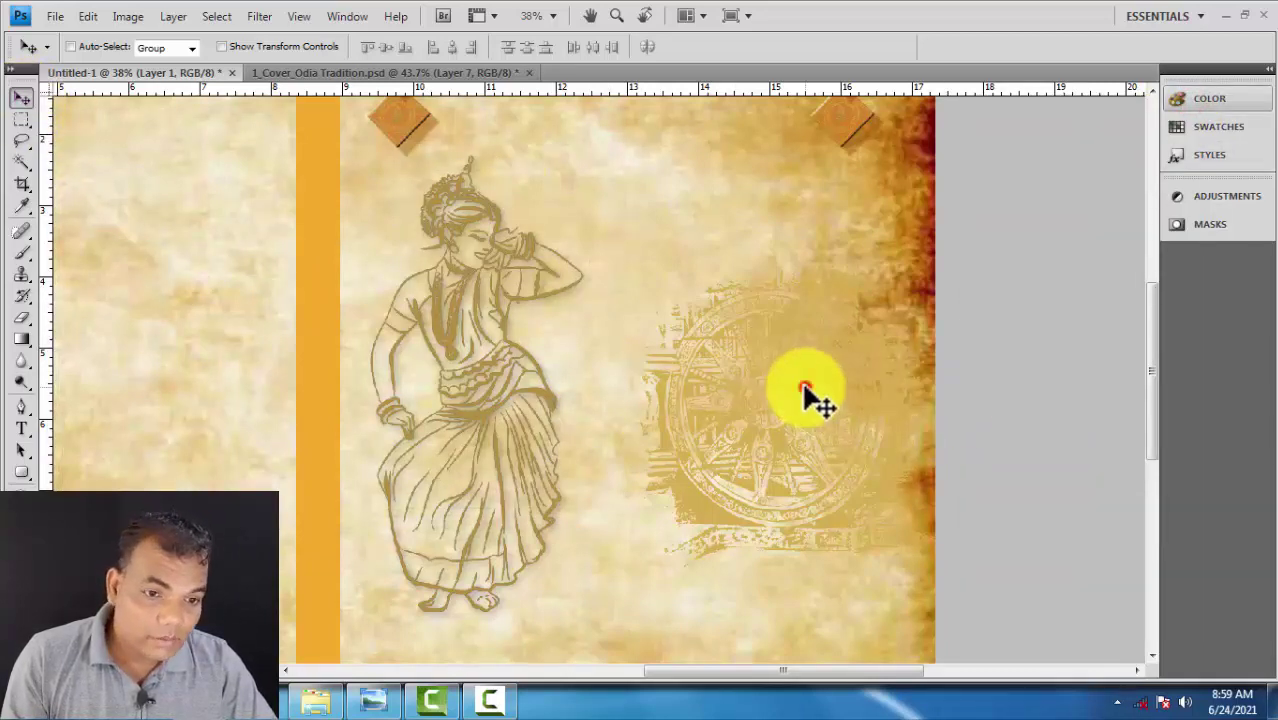
drag(810, 400, 903, 412)
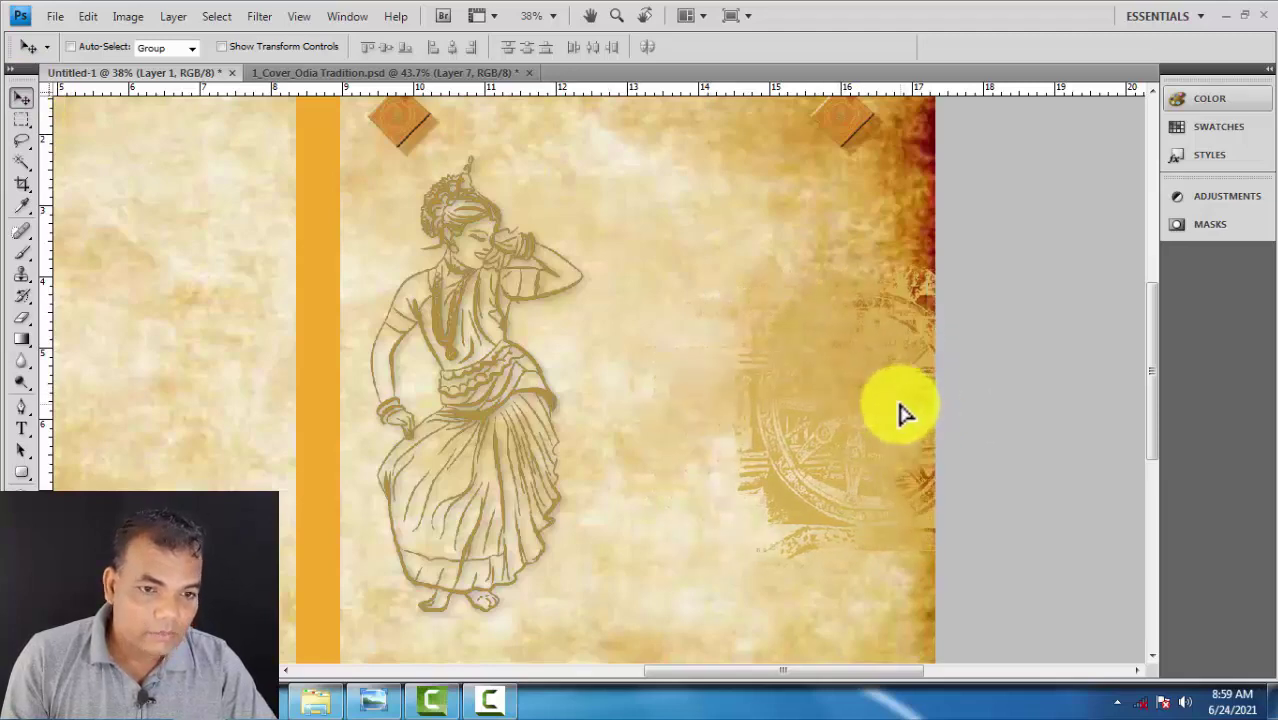
scroll(639, 522, down, 3)
scroll(1004, 391, up, 1)
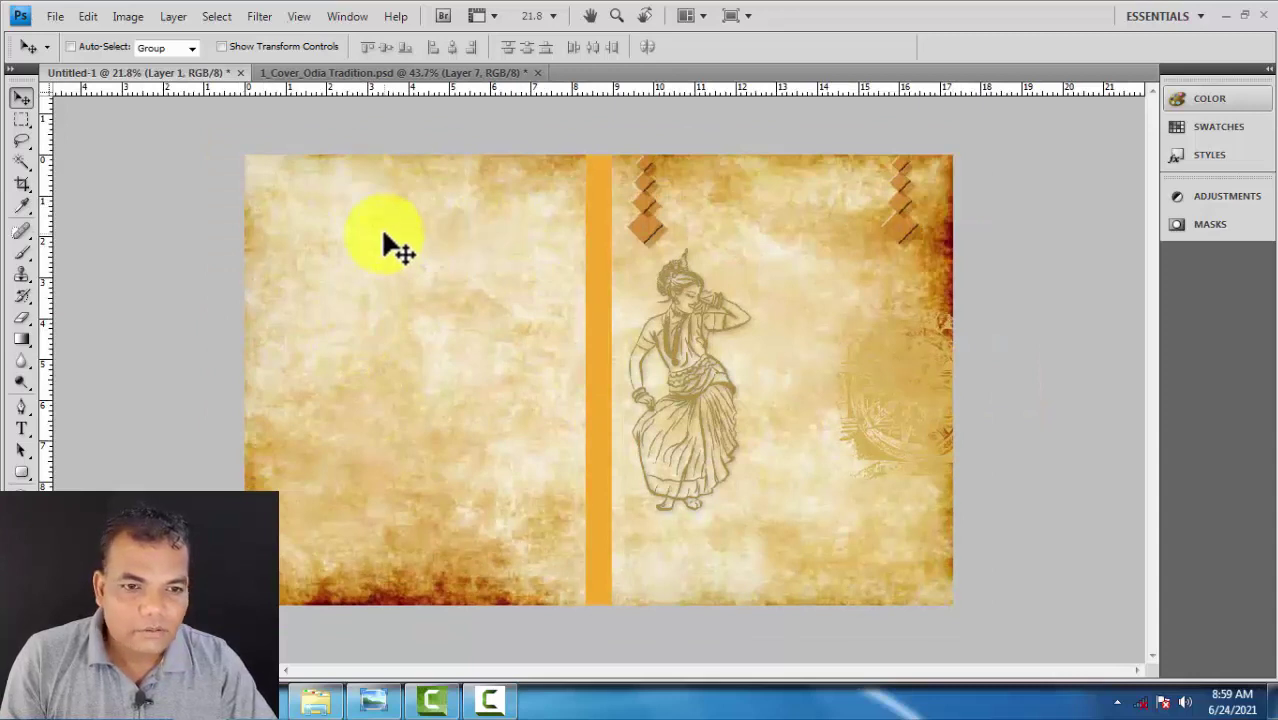
Select the parchment background layer BG and flip it vertically.
right_click(392, 265)
click(443, 275)
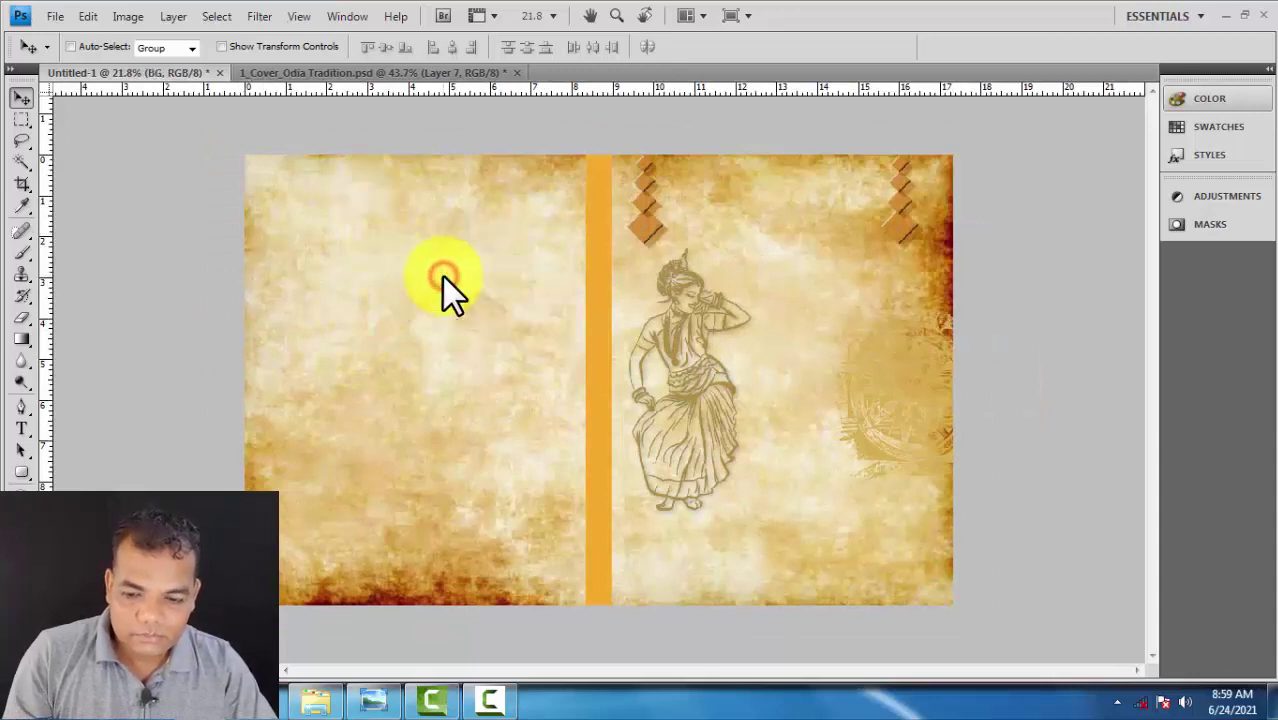
key(ctrl+t)
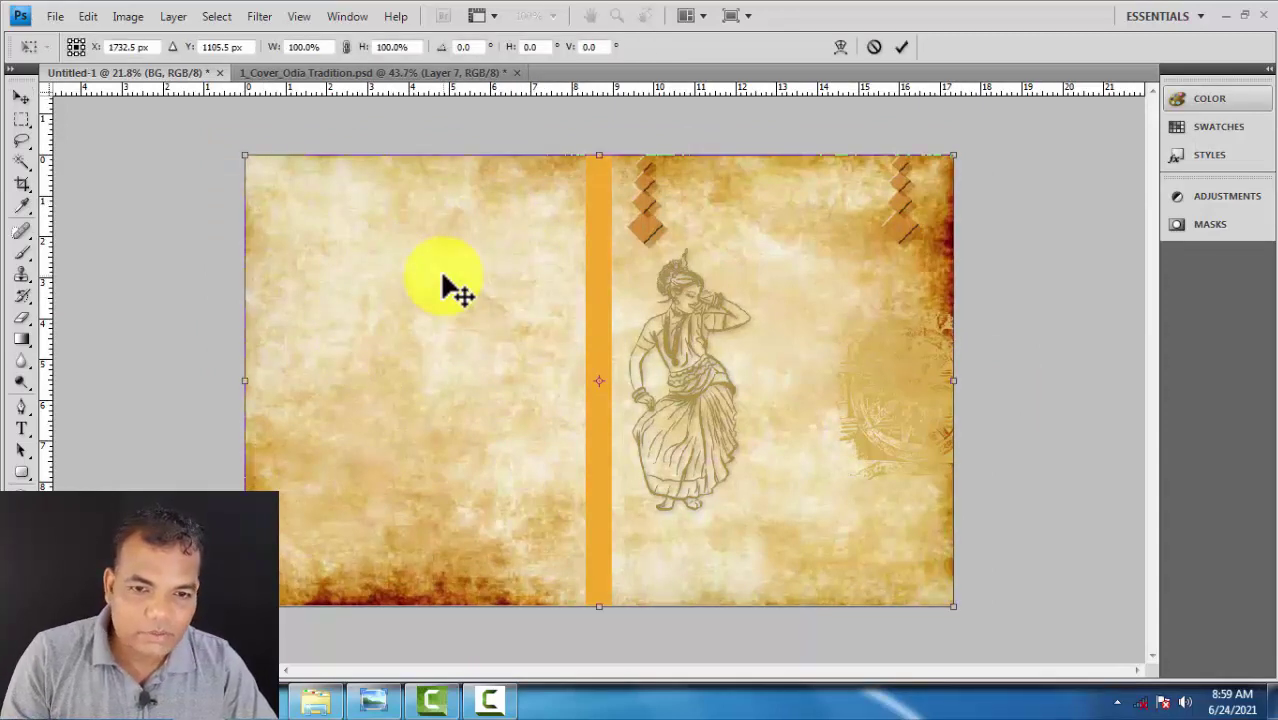
right_click(417, 257)
click(497, 528)
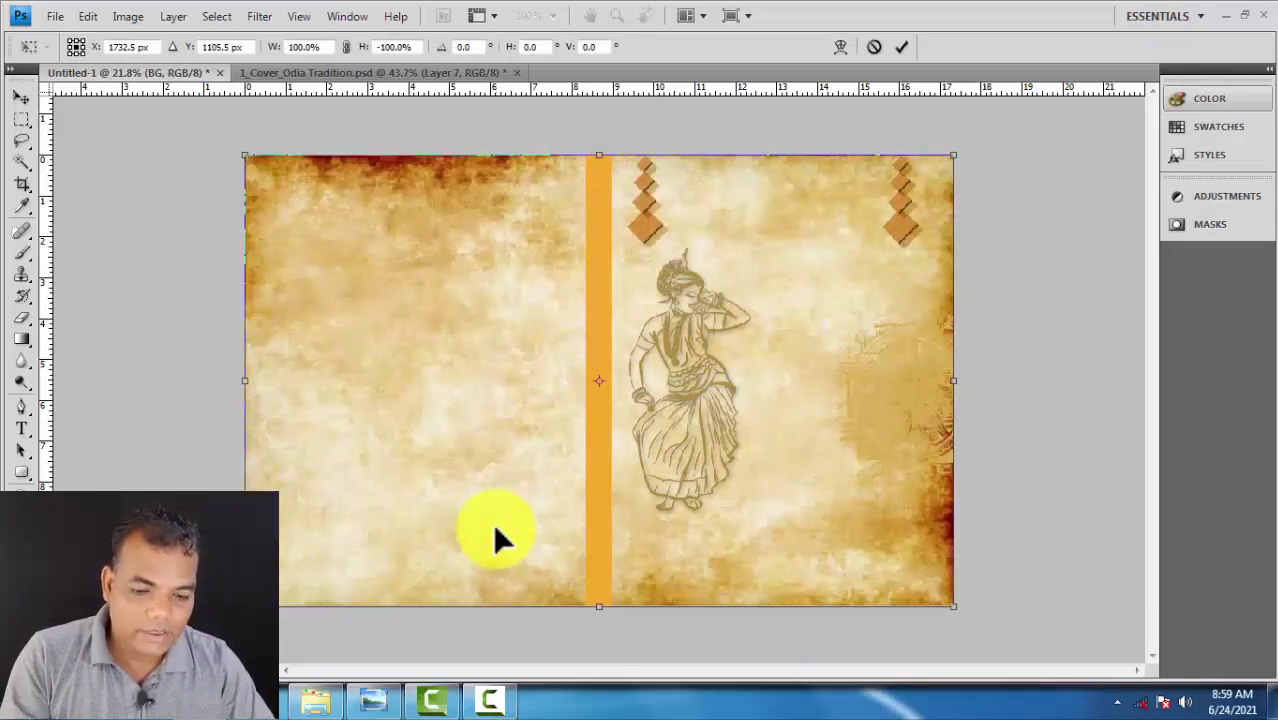
key(Return)
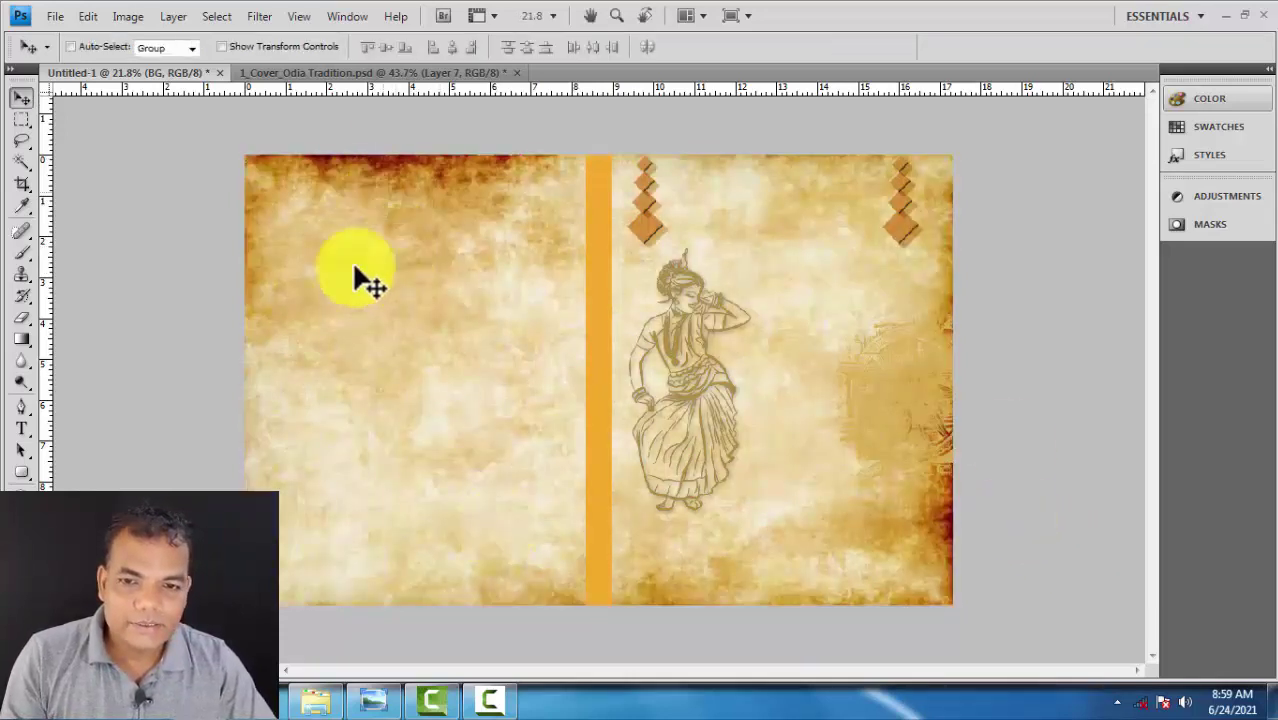
Reselect the Konark wheel's layer, reduce its Color Overlay opacity so the wheel appears slightly darker, and apply the layer style.
scroll(970, 360, up, 2)
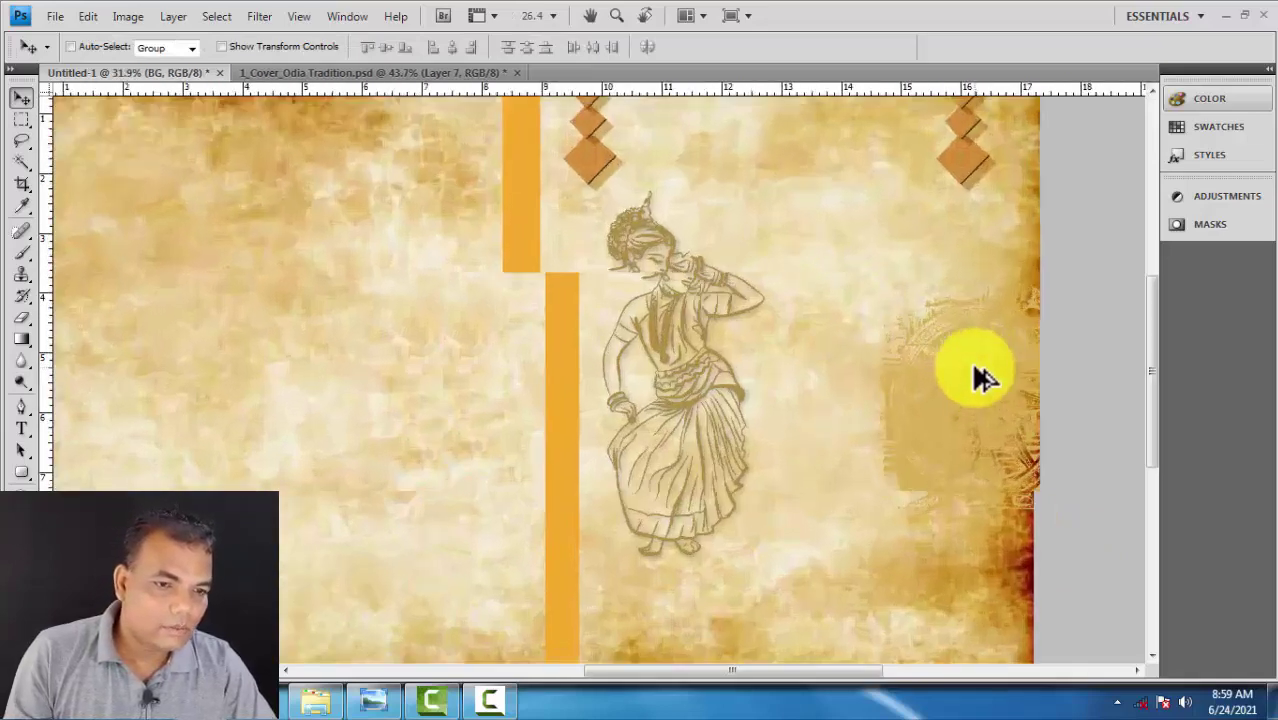
drag(807, 385, 656, 351)
scroll(827, 383, up, 1)
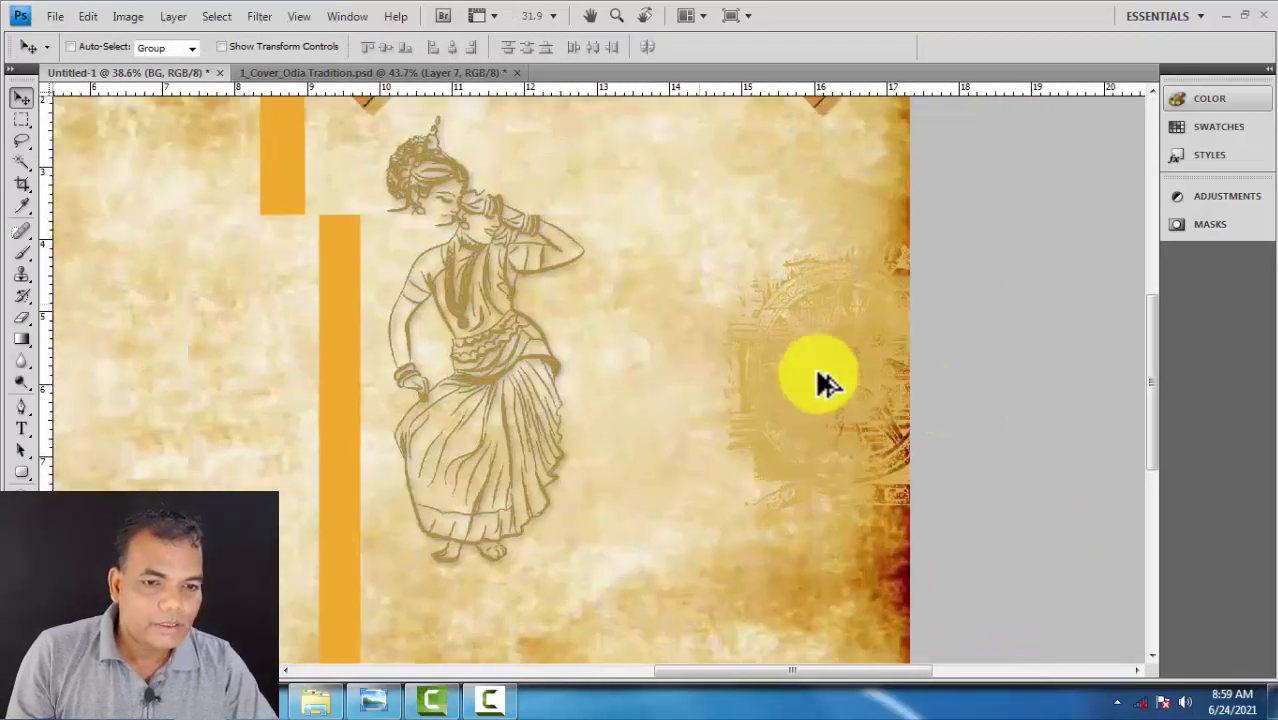
scroll(827, 383, down, 1)
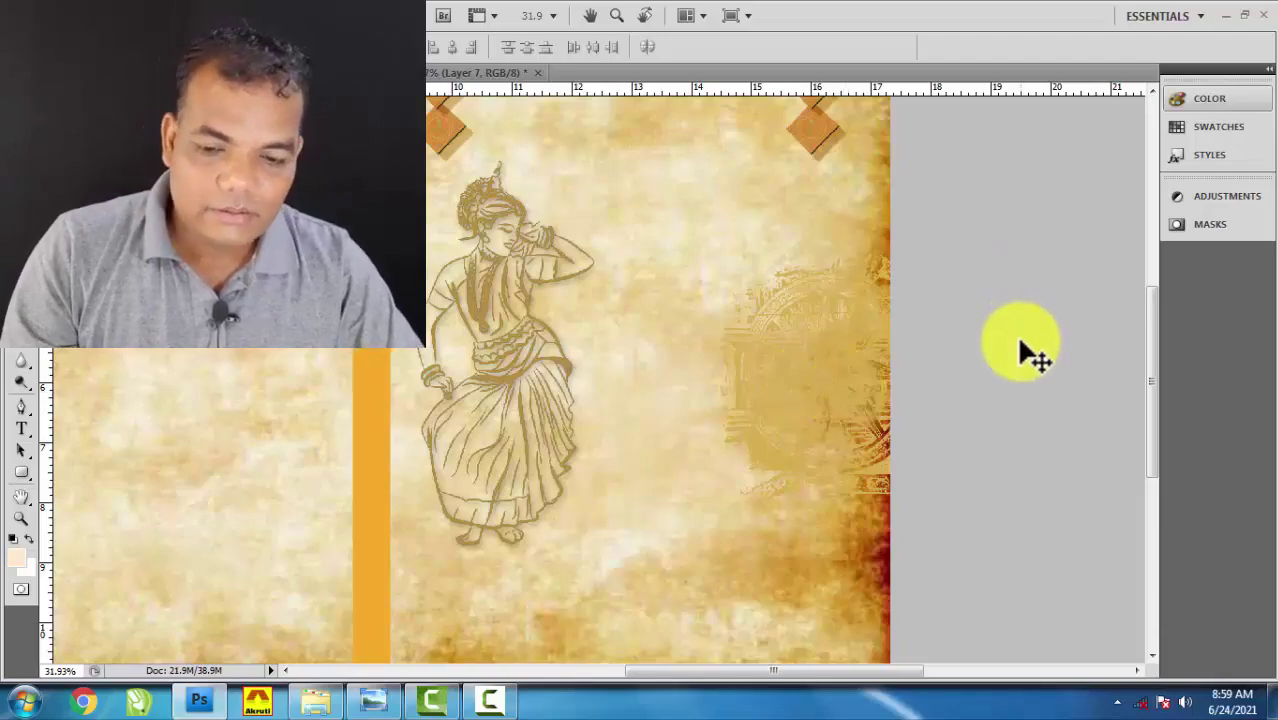
key(F7)
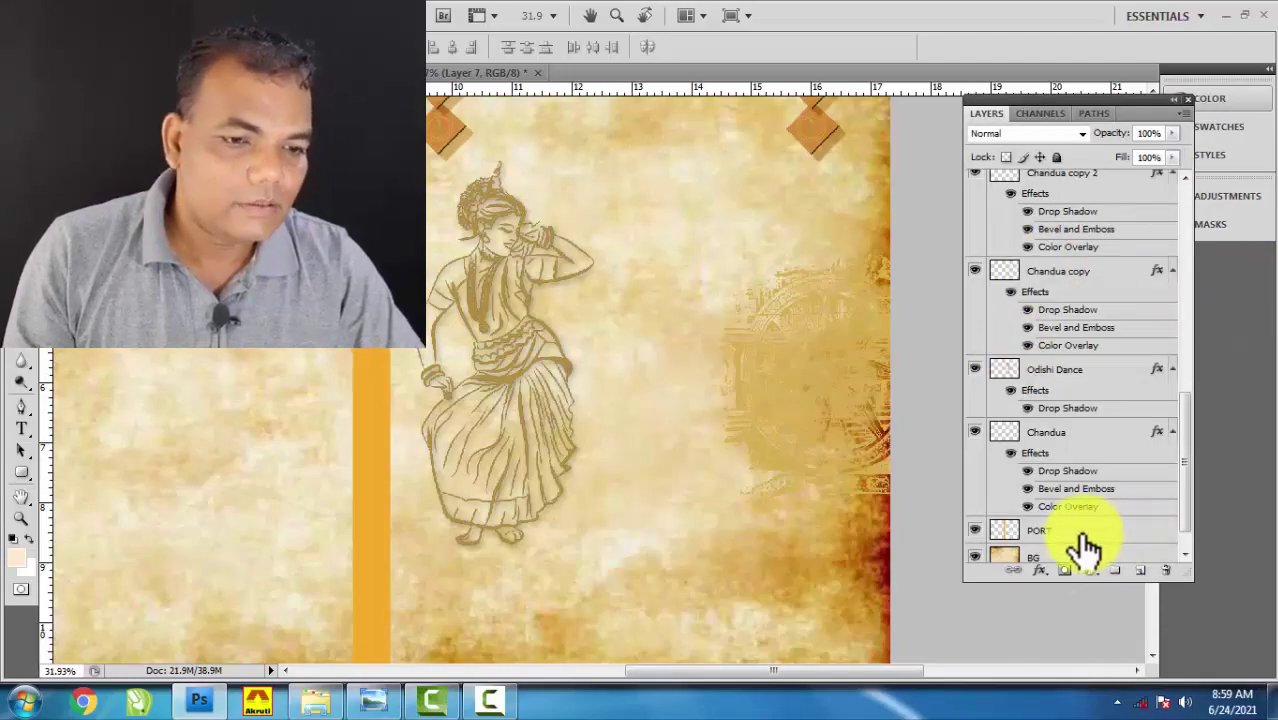
right_click(825, 360)
click(857, 365)
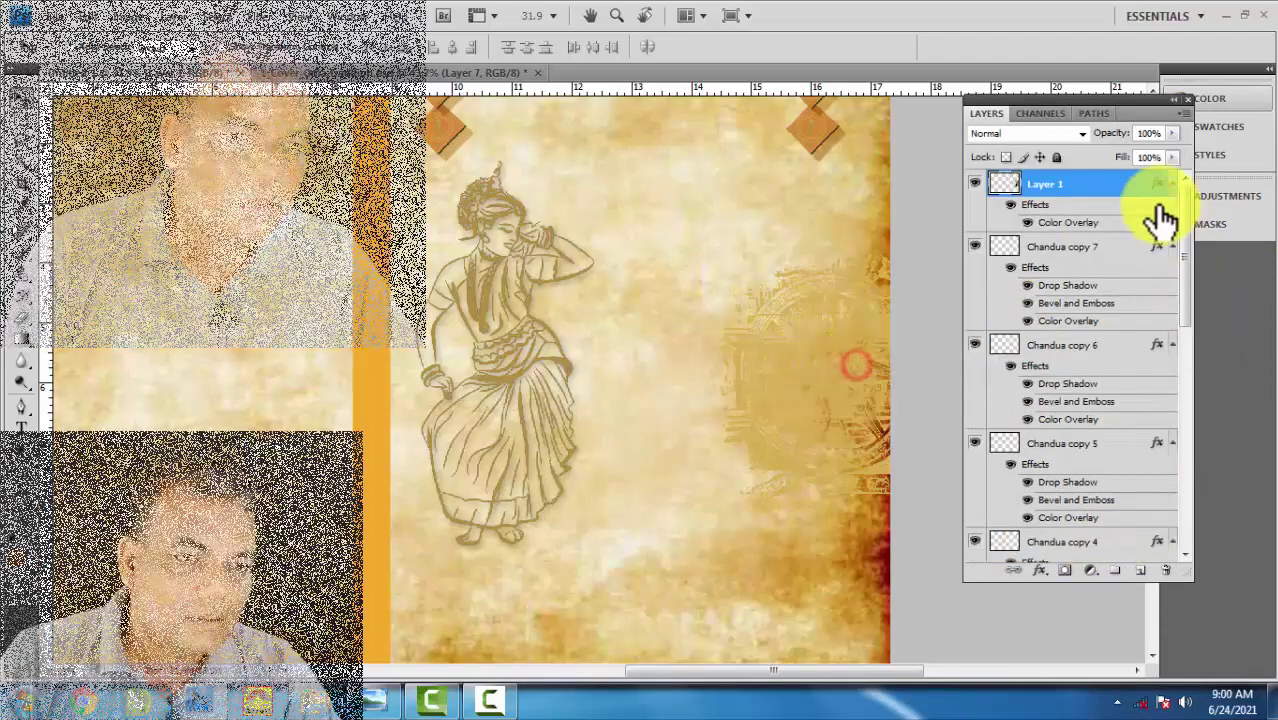
double_click(1133, 184)
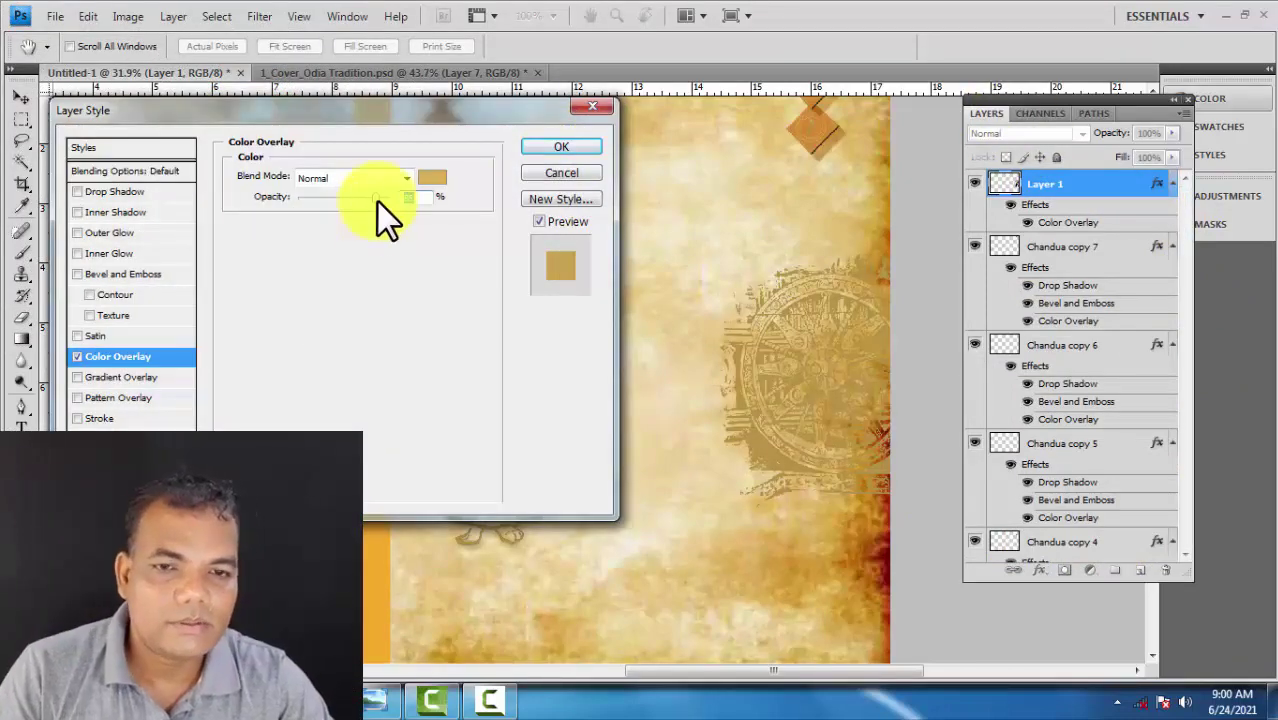
click(552, 148)
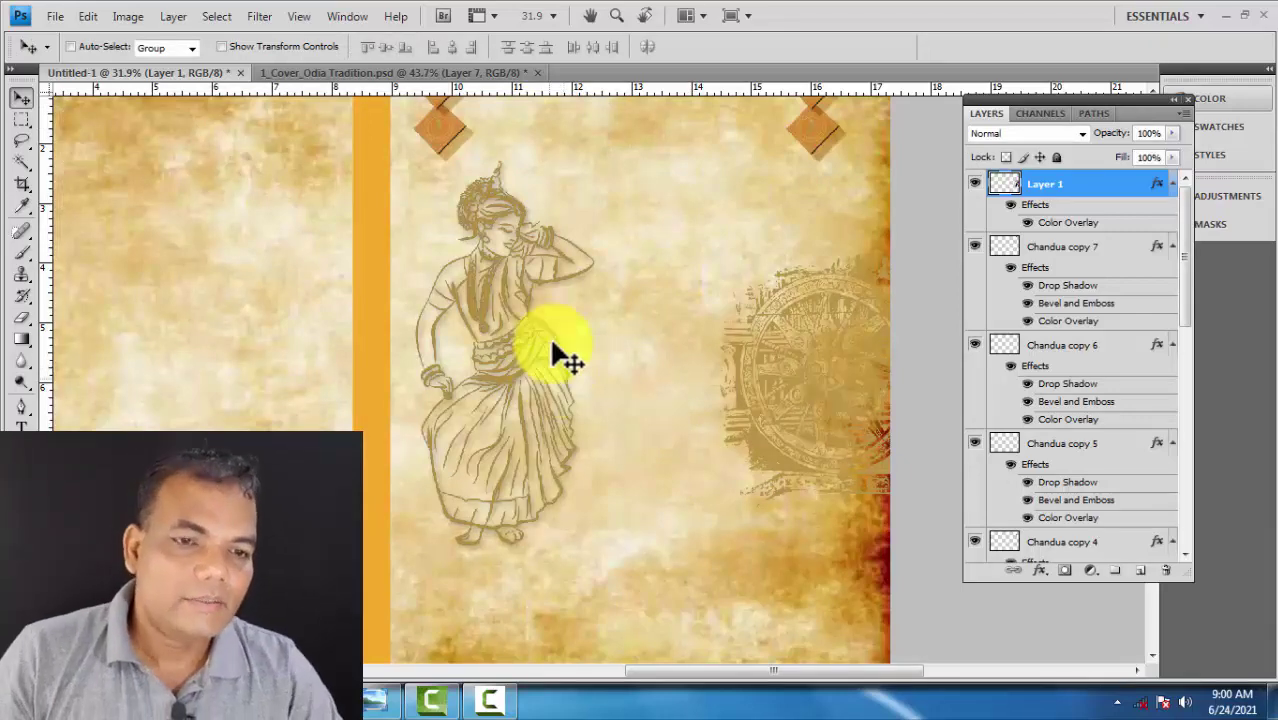
scroll(562, 332, down, 2)
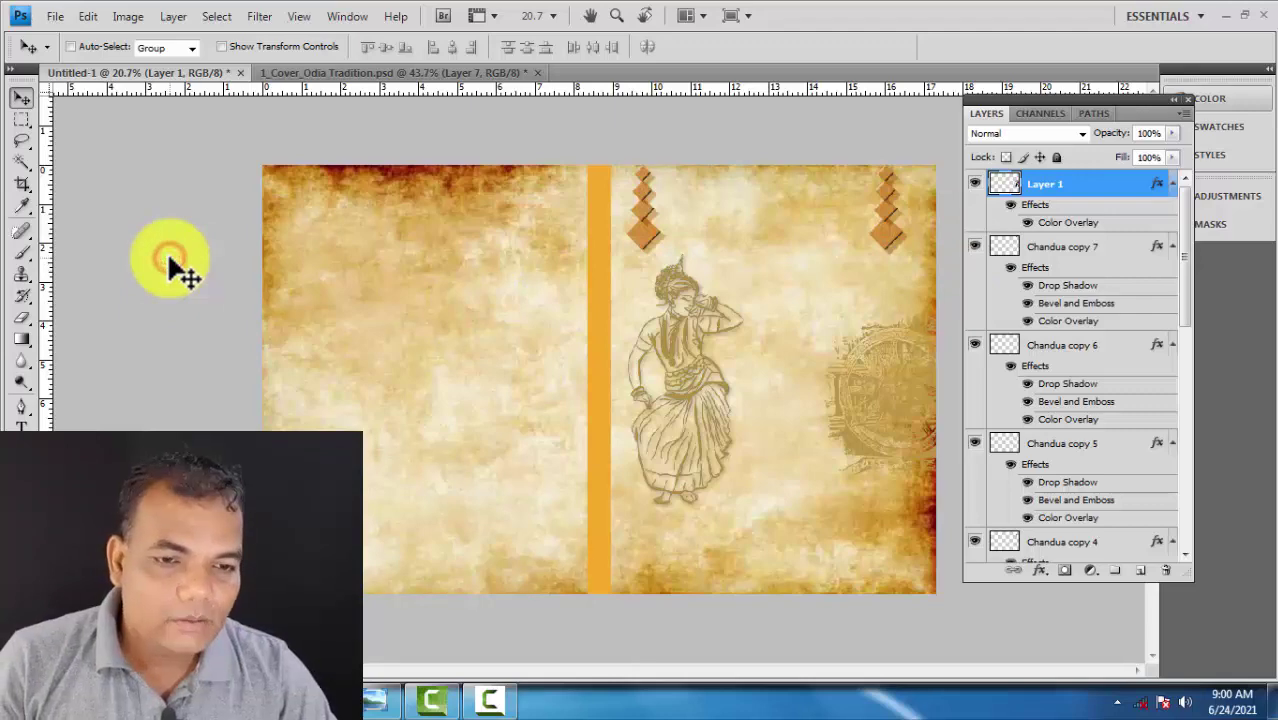
Open Tradition of Odia Line art and tradition of odisha_2 from the 1_Cover_Odisha Tradition folder in Photoshop, discarding the line art's embedded colour profile.
key(alt+Tab)
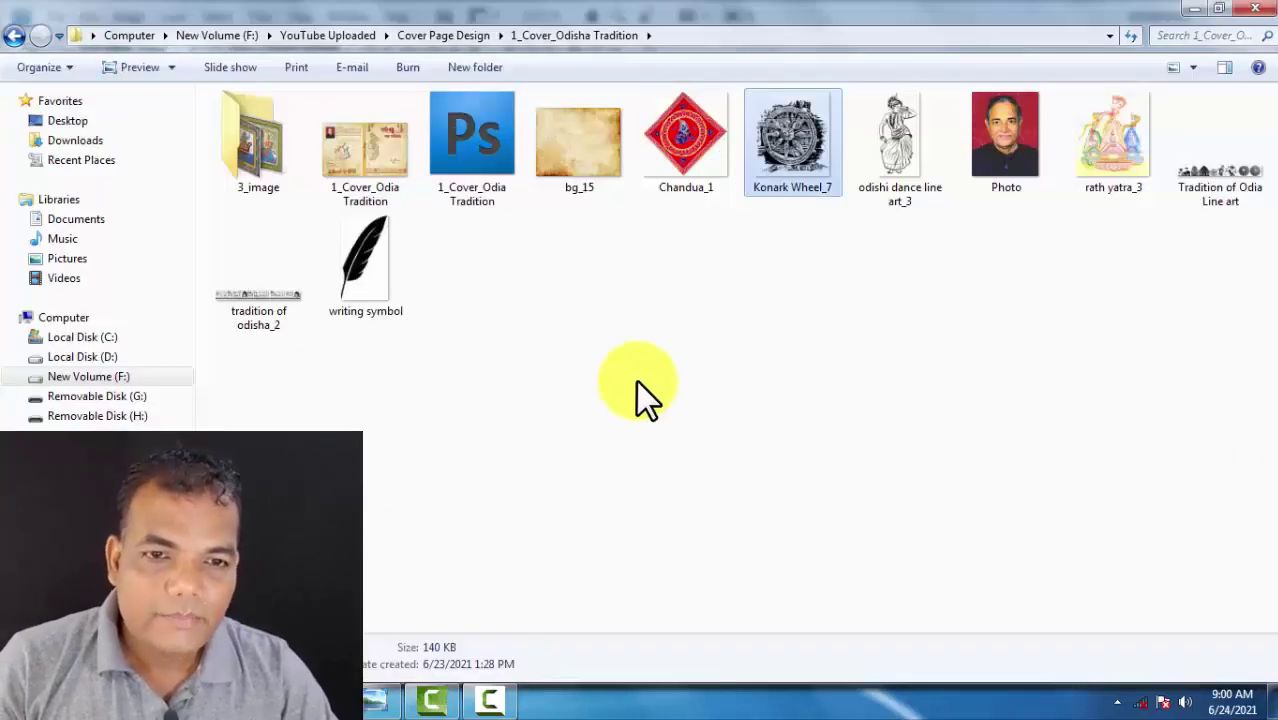
click(640, 388)
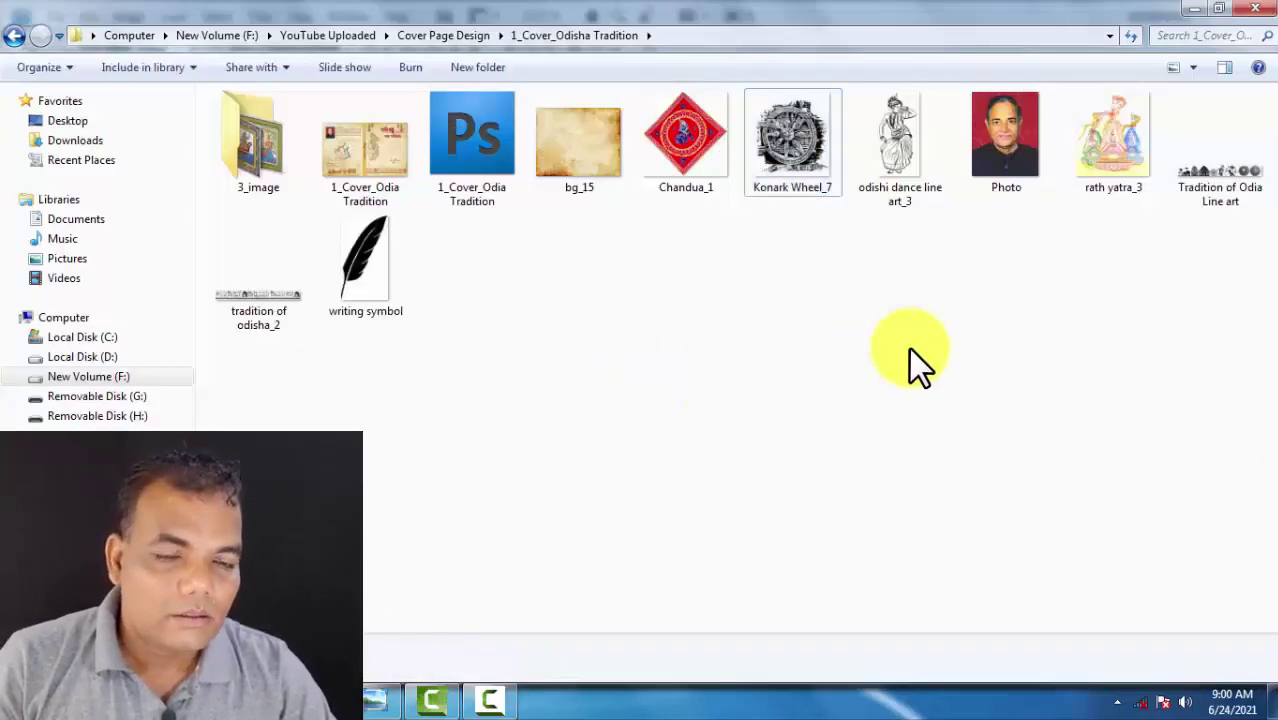
click(797, 136)
click(843, 281)
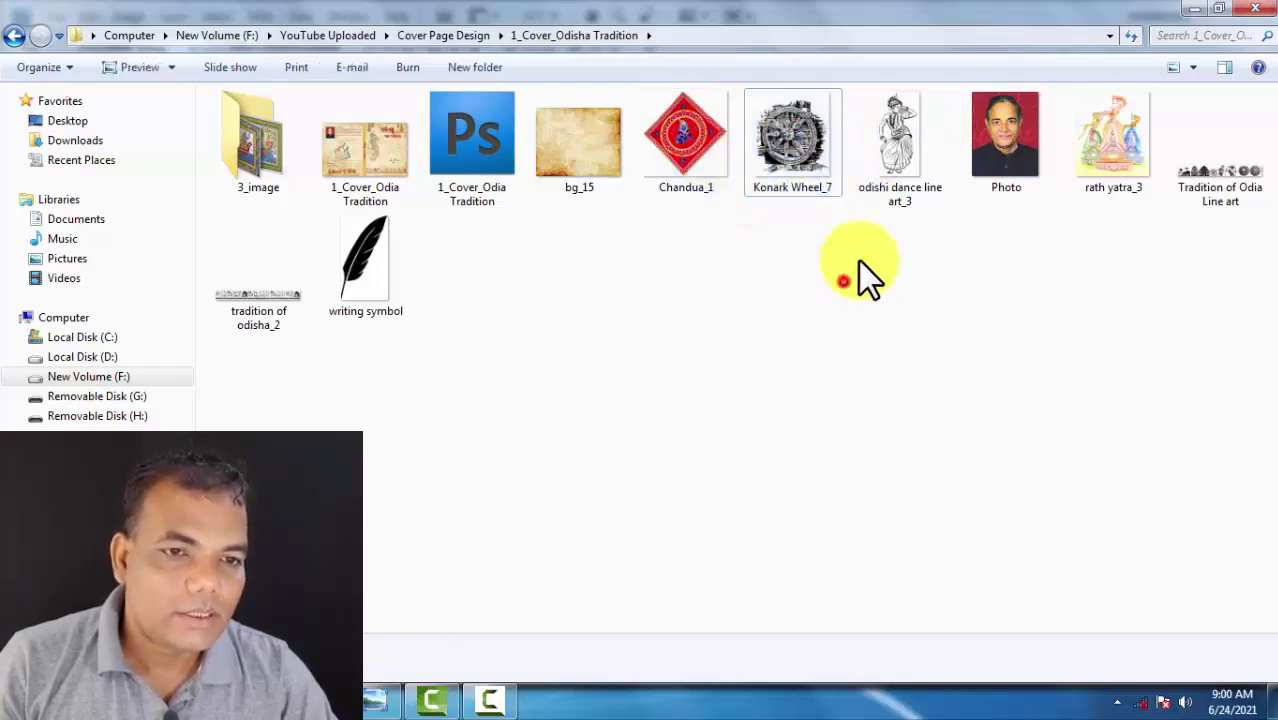
click(903, 136)
click(1153, 343)
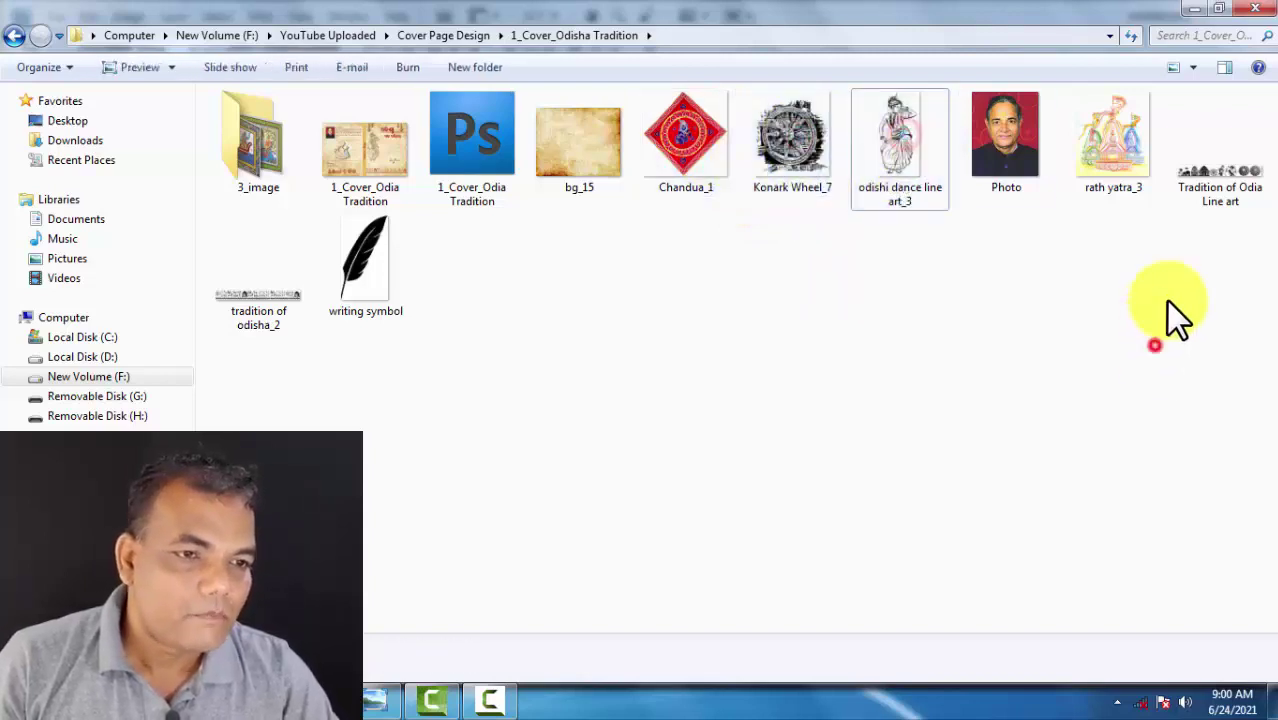
click(1238, 172)
click(254, 289)
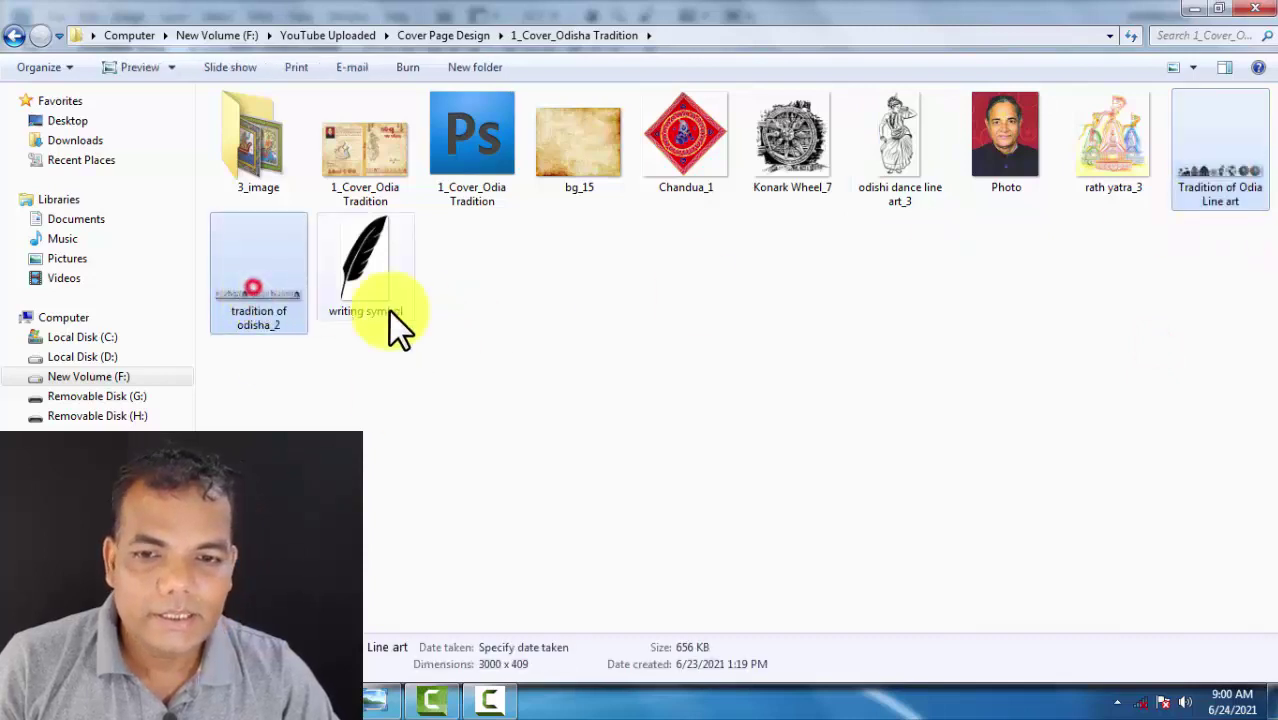
ctrl+click(1222, 225)
drag(260, 282, 330, 570)
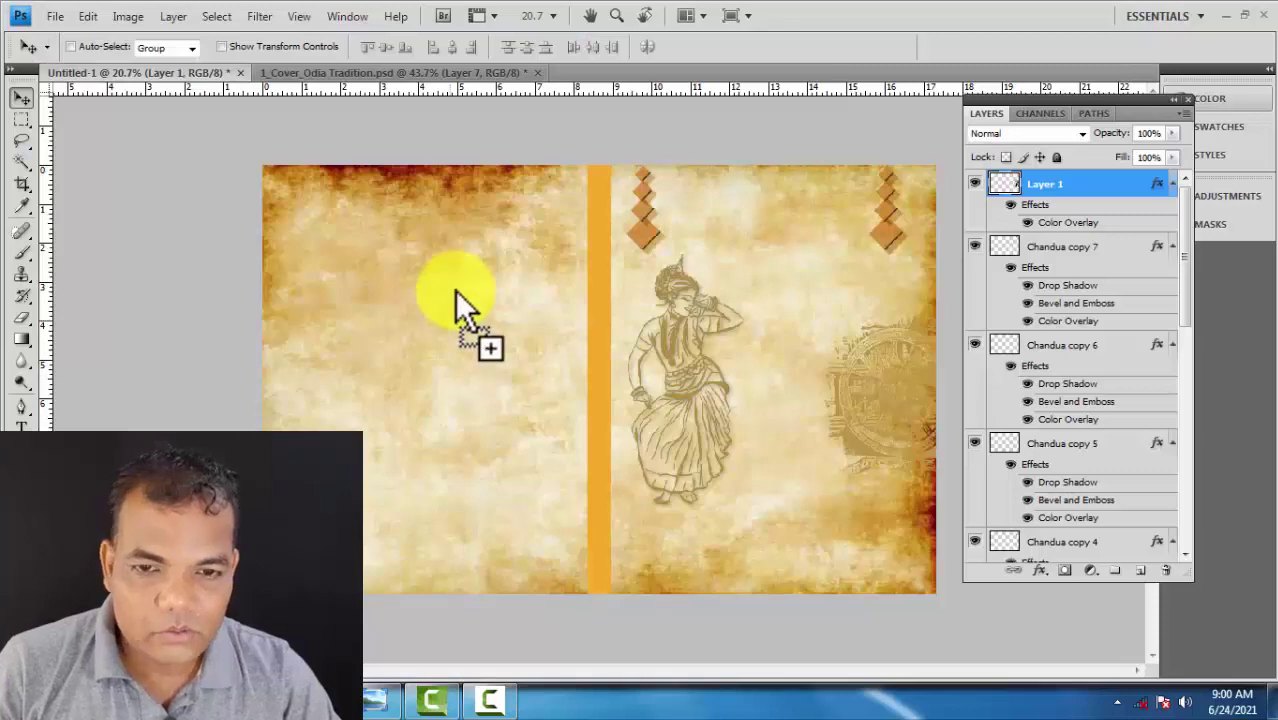
drag(455, 290, 456, 292)
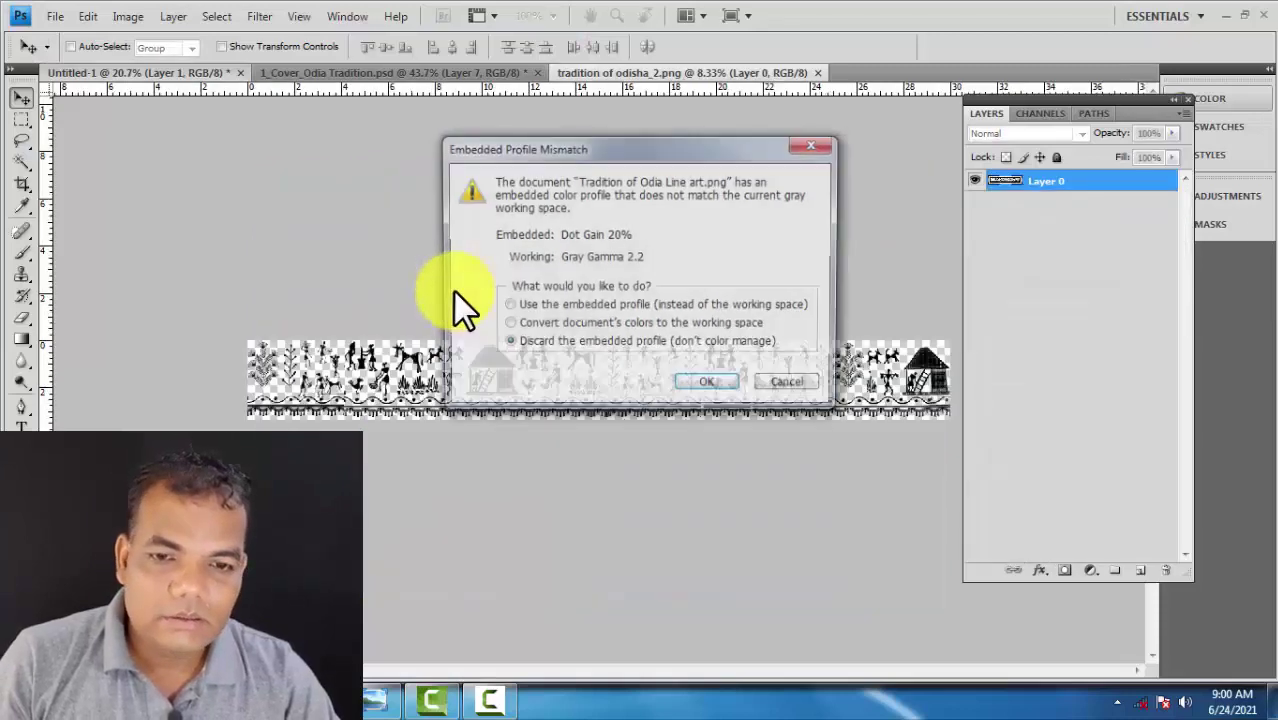
click(706, 383)
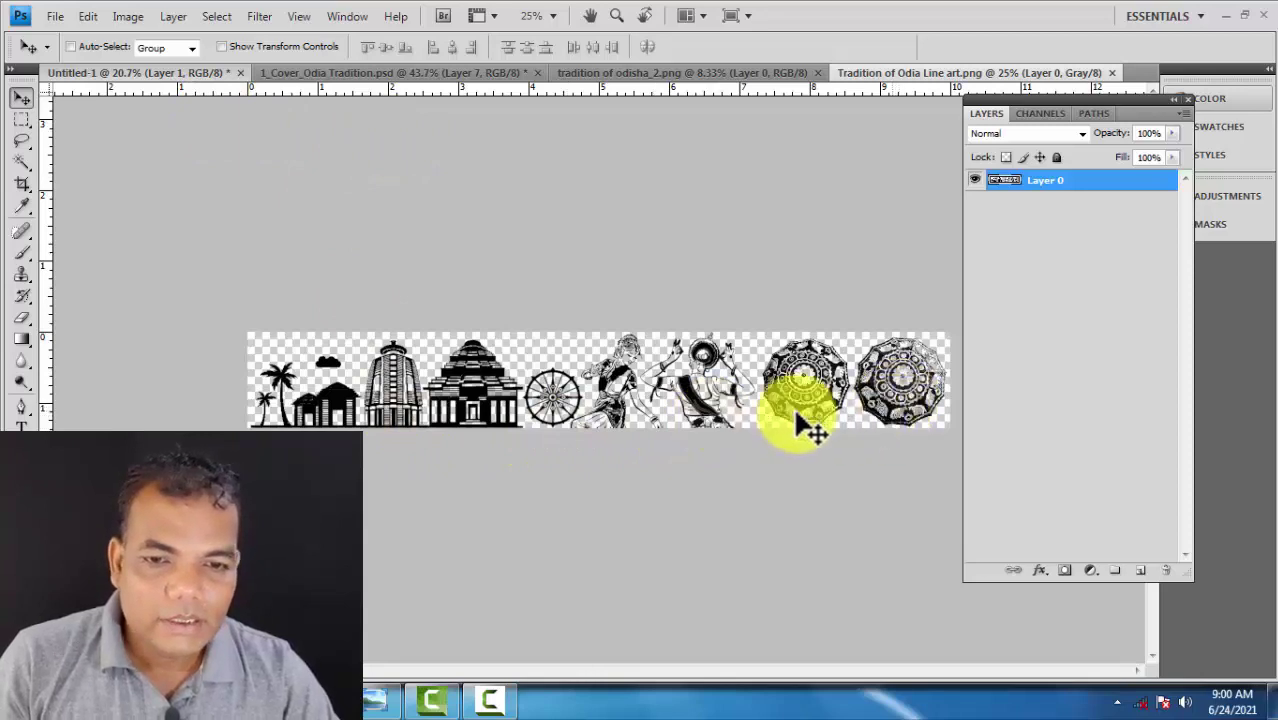
scroll(447, 410, up, 3)
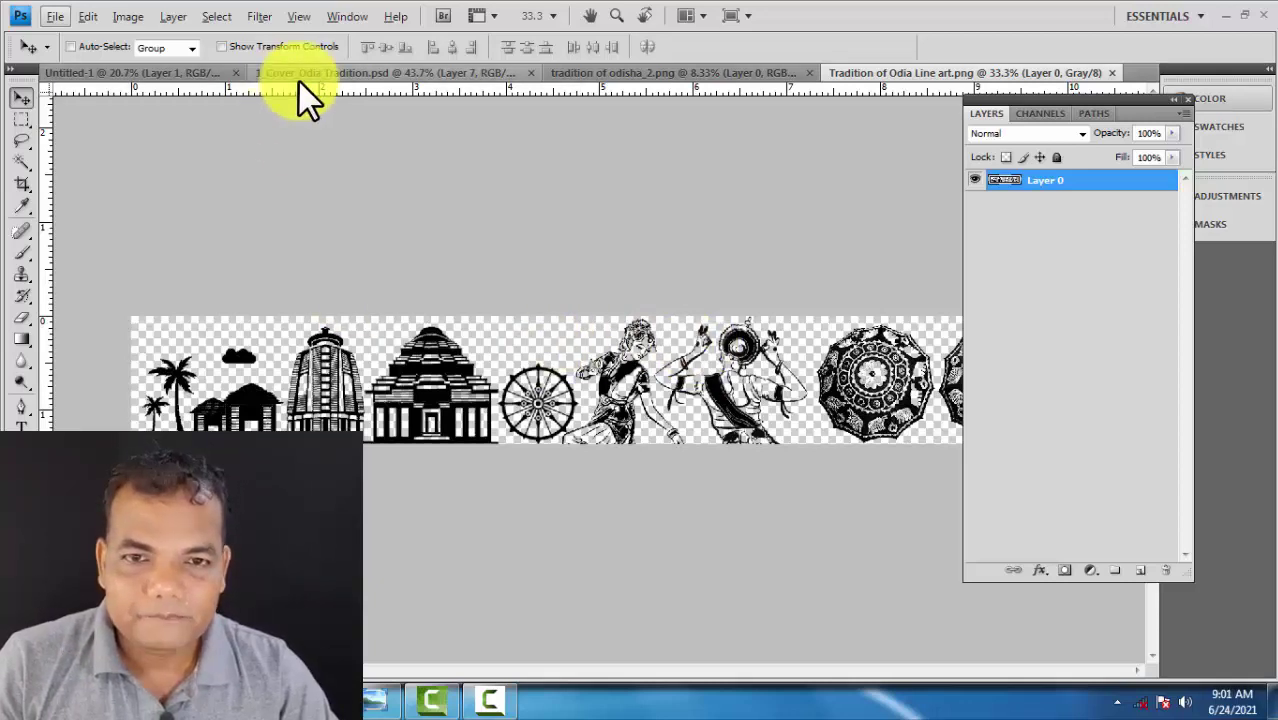
Copy the Tradition of Odia Line art strip into the Untitled-1 cover and close its source file.
drag(863, 75, 799, 455)
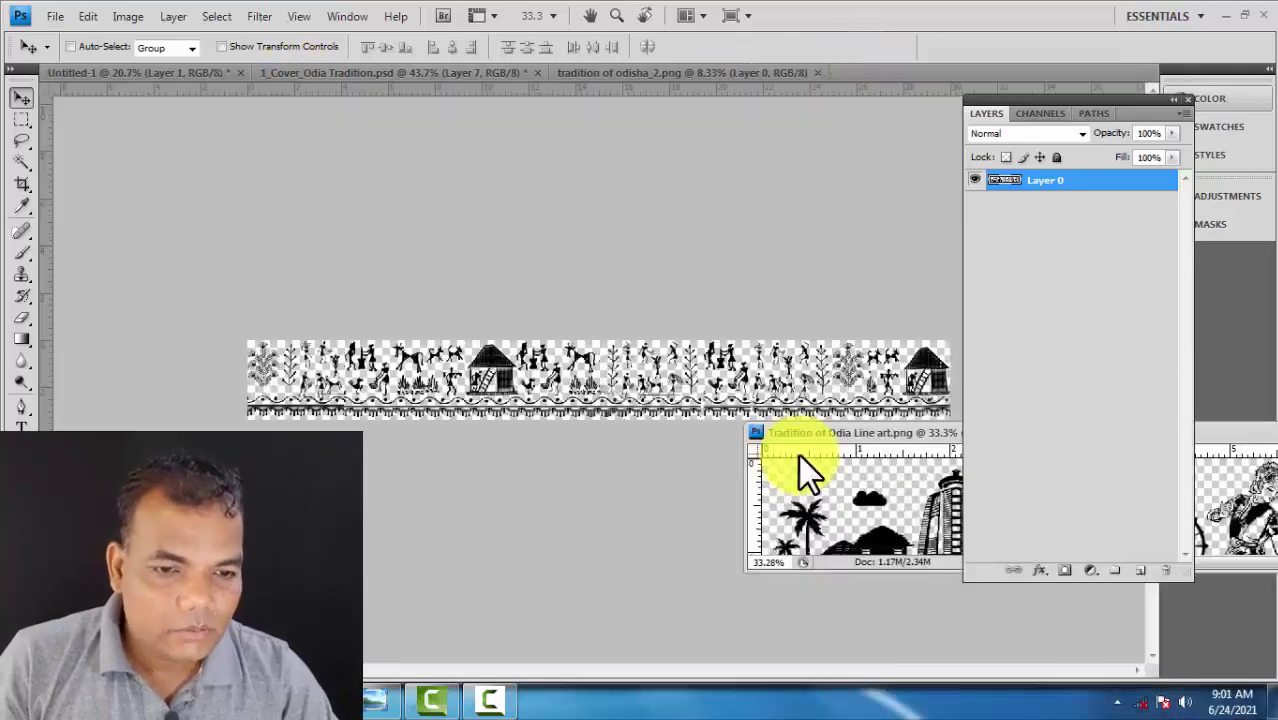
click(130, 72)
drag(864, 497, 497, 316)
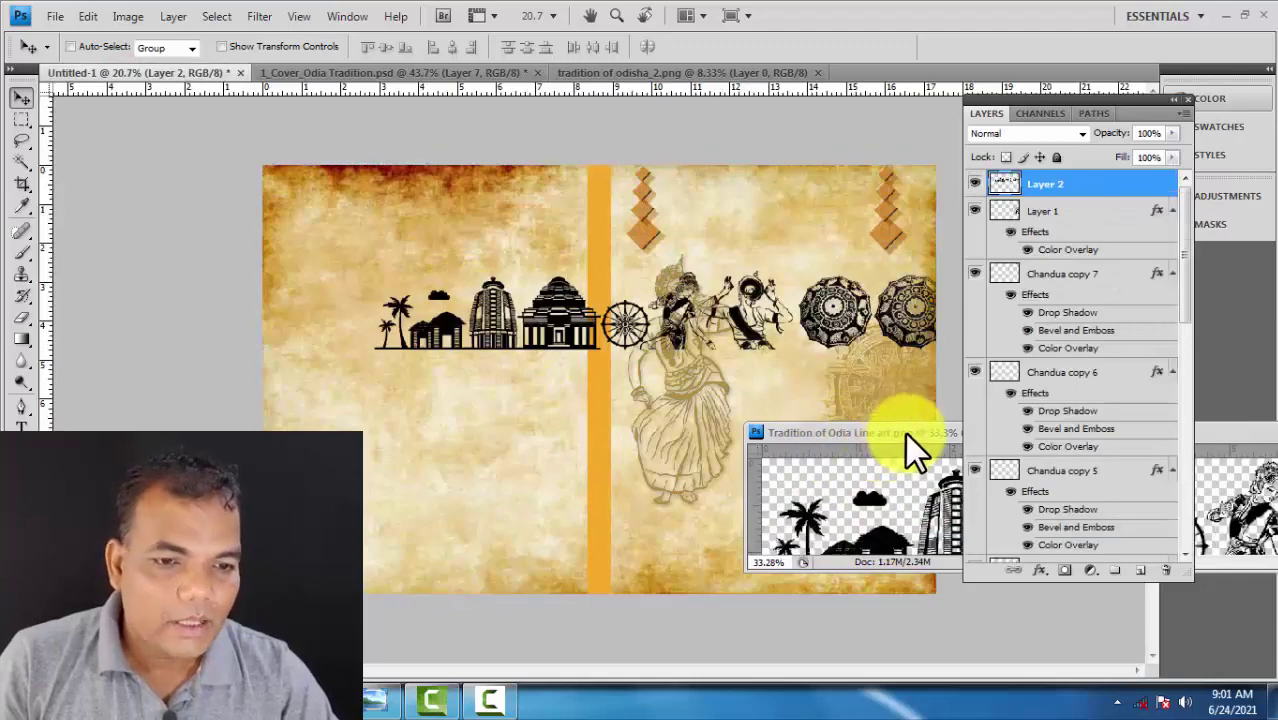
drag(906, 434, 102, 297)
click(752, 301)
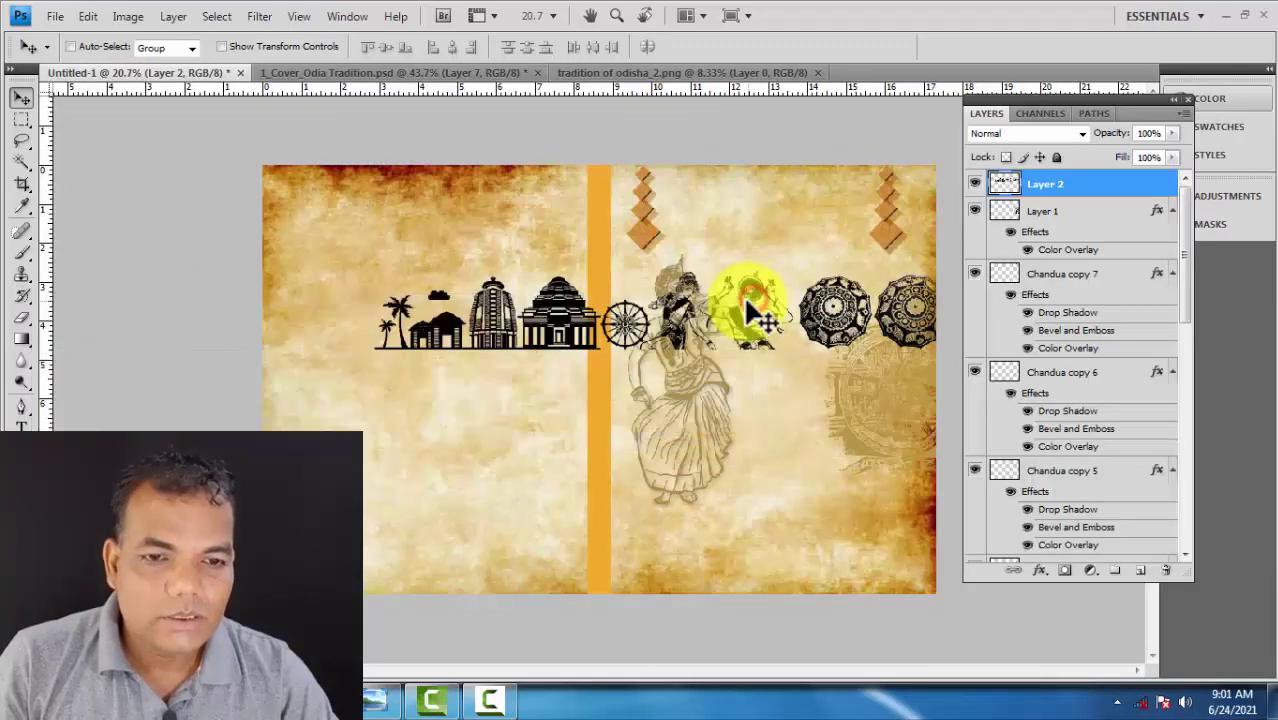
Copy the tradition of odisha_2 village strip into the Untitled-1 cover and close its source file.
drag(687, 74, 807, 442)
drag(864, 485, 670, 438)
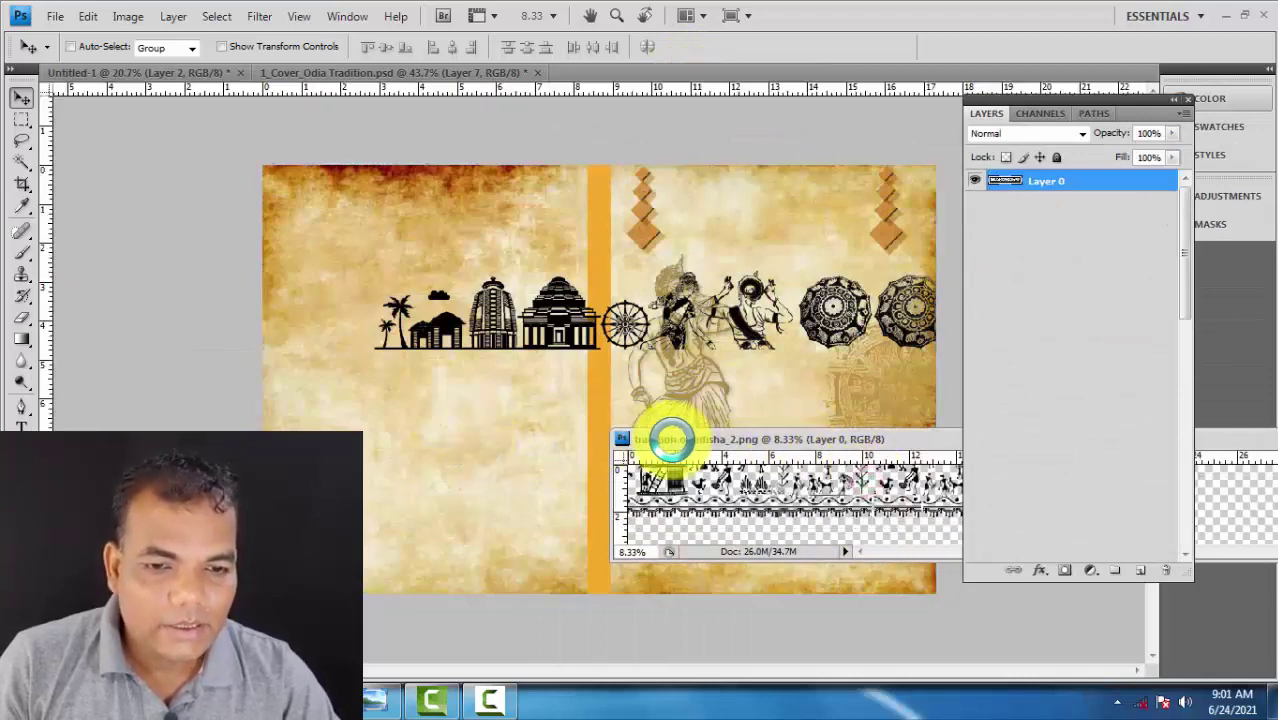
drag(755, 443, 200, 276)
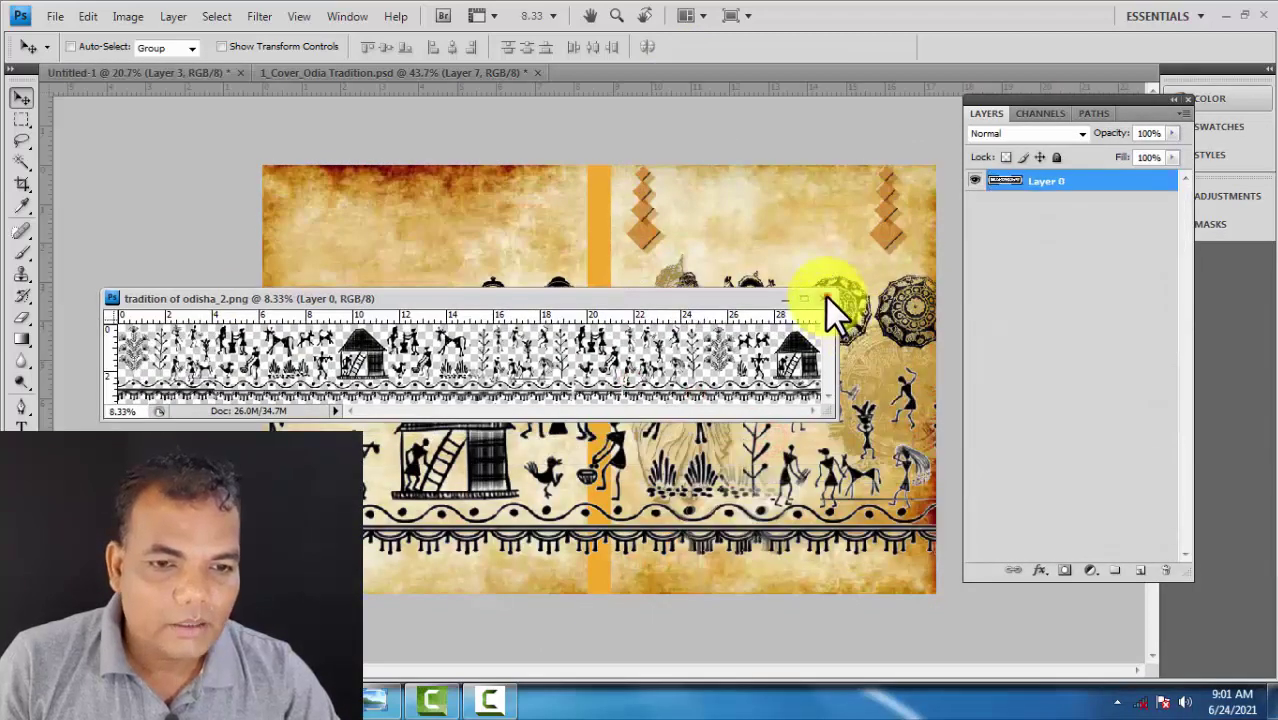
click(825, 298)
Scale the village strip down to roughly the front cover's width and move it to the cover's lower edge.
click(400, 72)
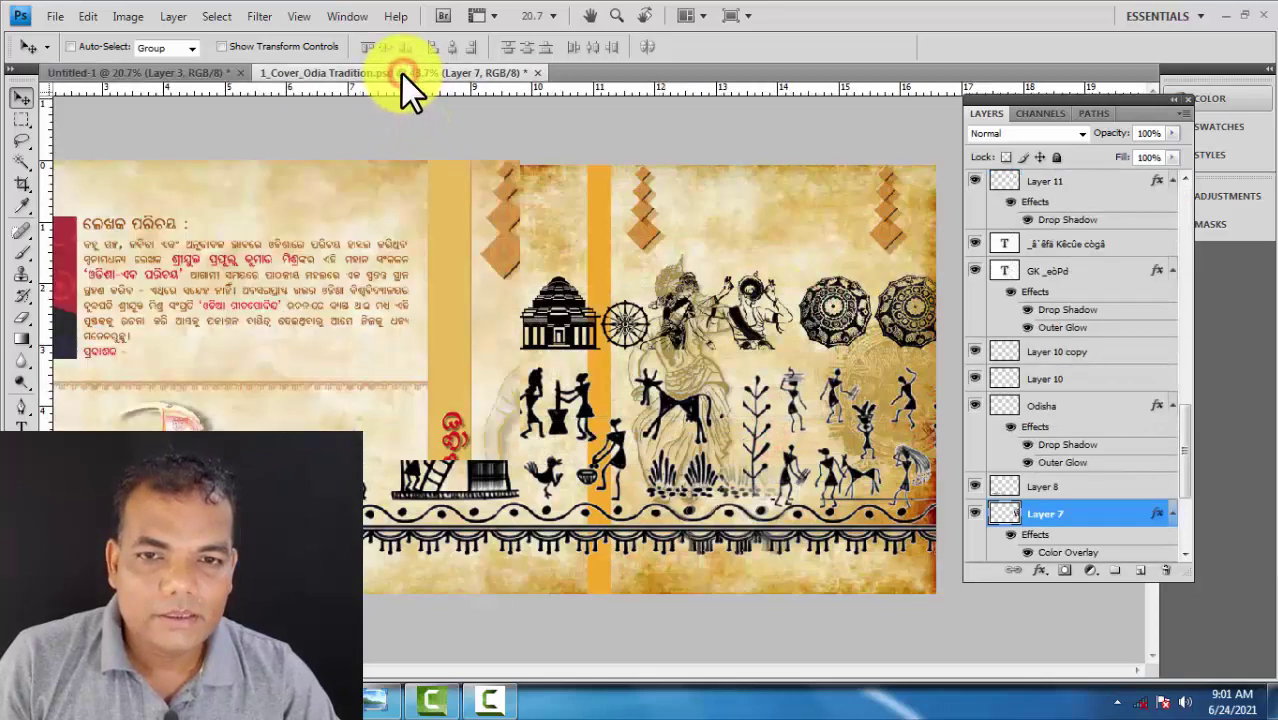
click(176, 74)
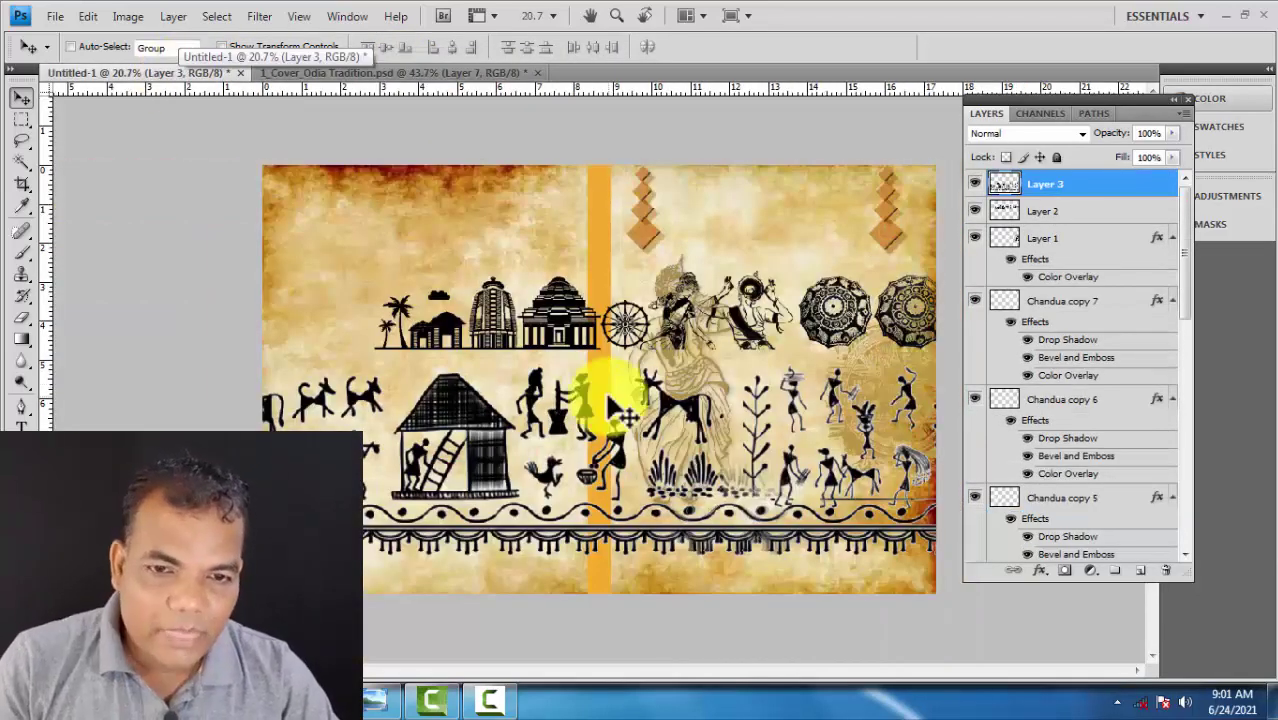
click(476, 408)
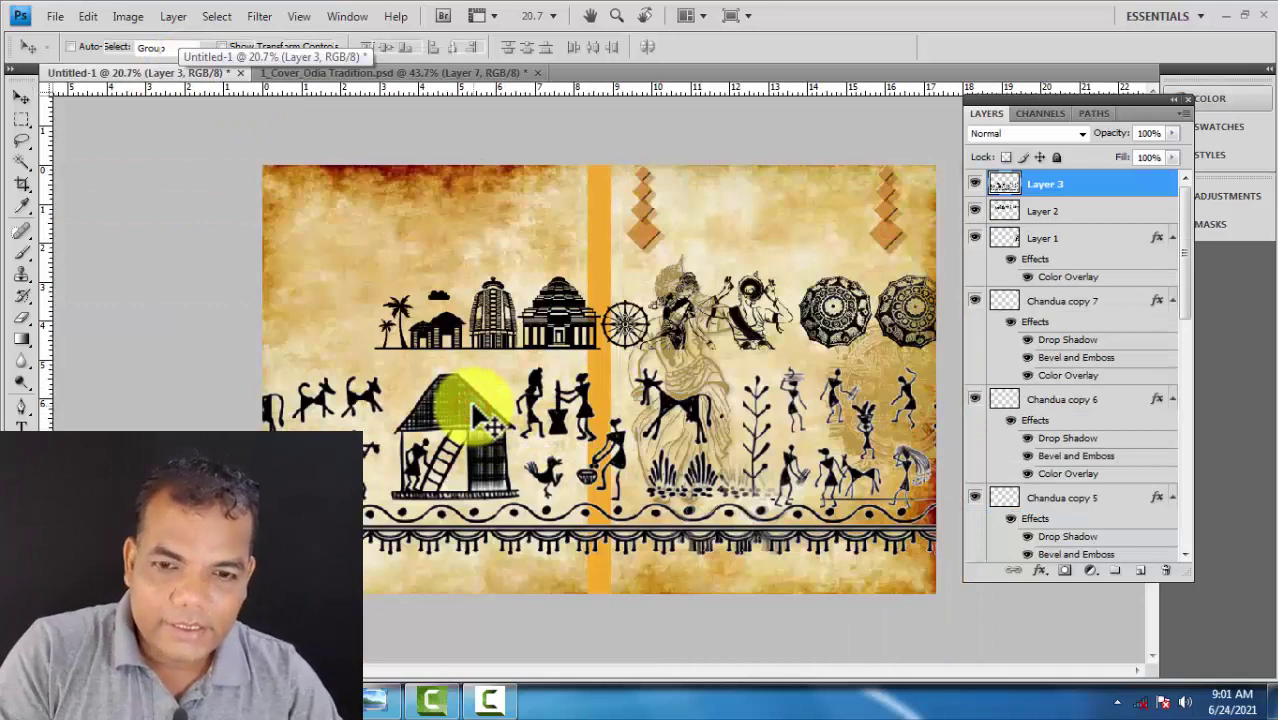
key(ctrl+t)
key(ctrl+0)
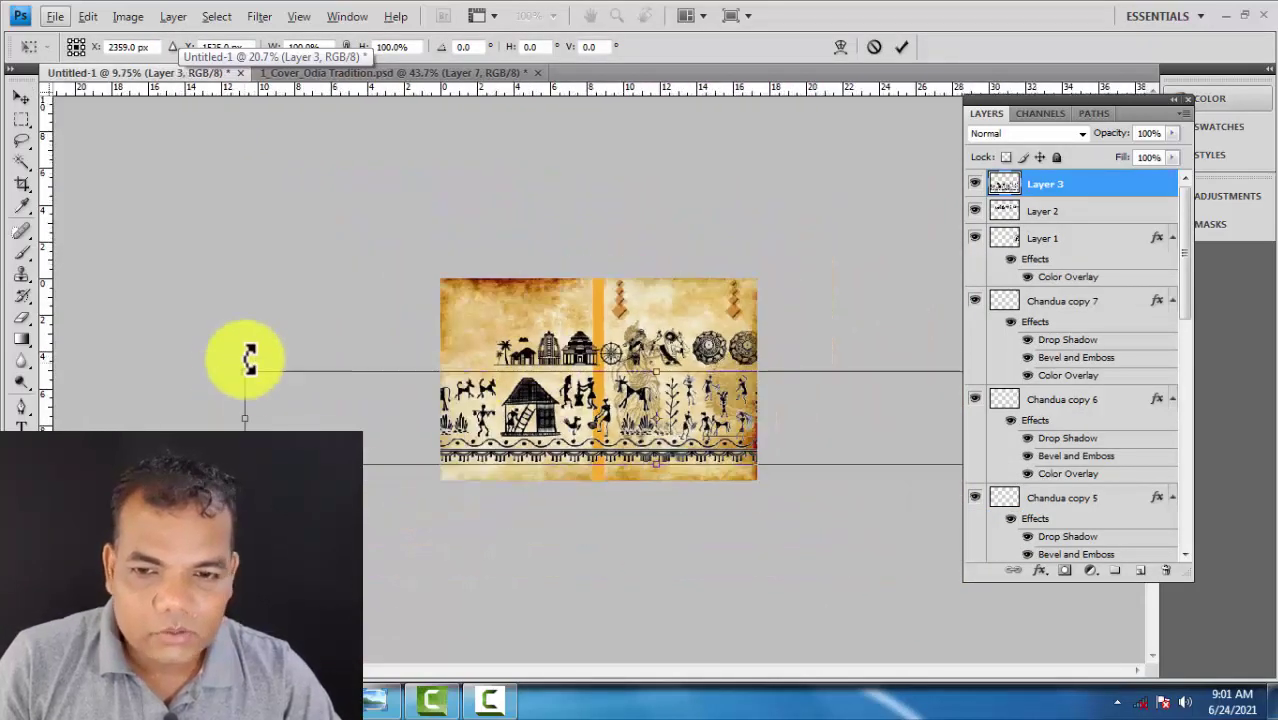
drag(249, 372, 556, 486)
key(Return)
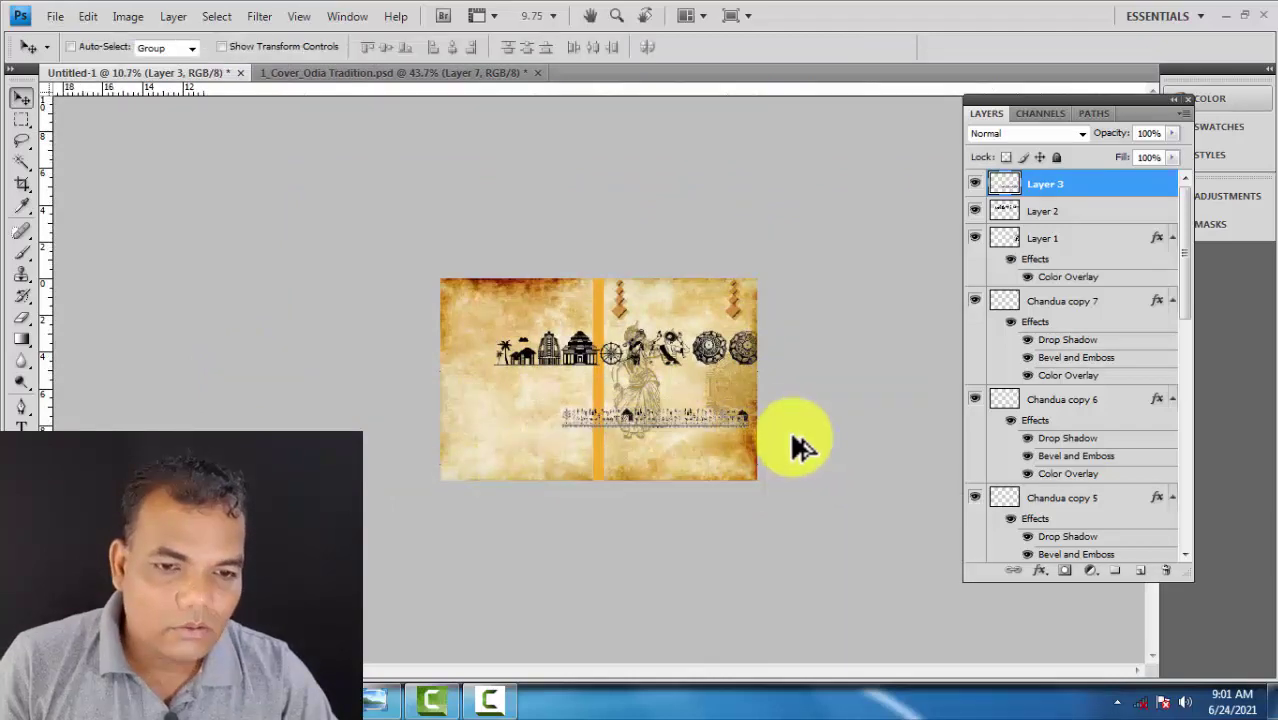
key(ctrl+0)
drag(548, 474, 713, 571)
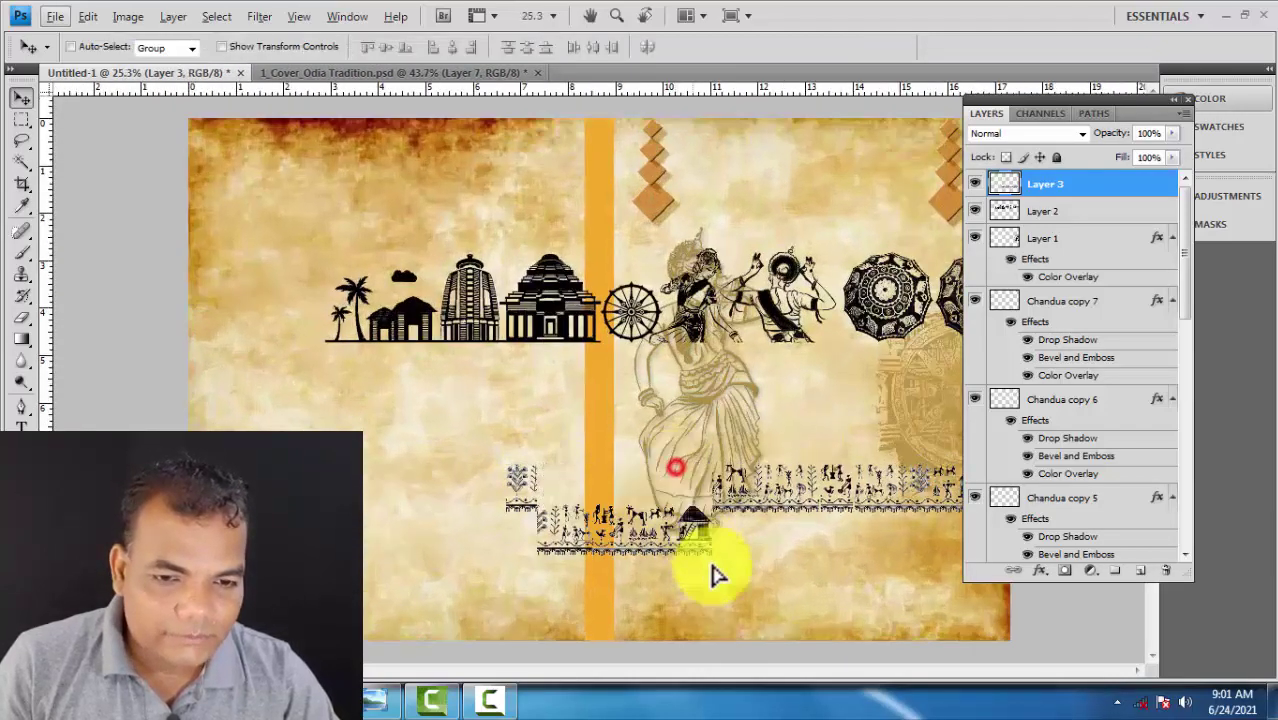
Select the temple-and-dancers line-art strip, scale it down to fit the back cover and move it to the cover's lower part.
right_click(595, 325)
click(620, 348)
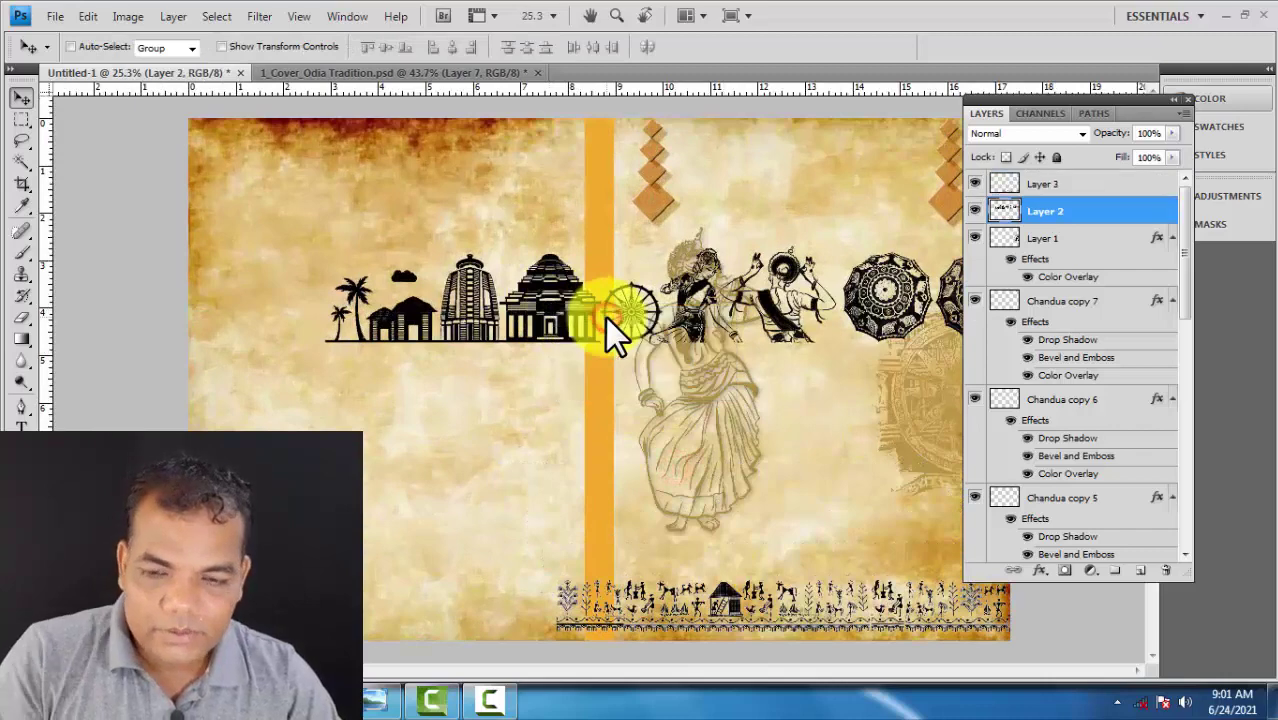
key(ctrl+t)
drag(322, 248, 484, 330)
key(Return)
drag(639, 322, 343, 569)
Scale the village strip to about 82% so it spans from spine to outer edge, and raise it slightly above the lower edge.
scroll(578, 500, up, 2)
drag(528, 328, 343, 171)
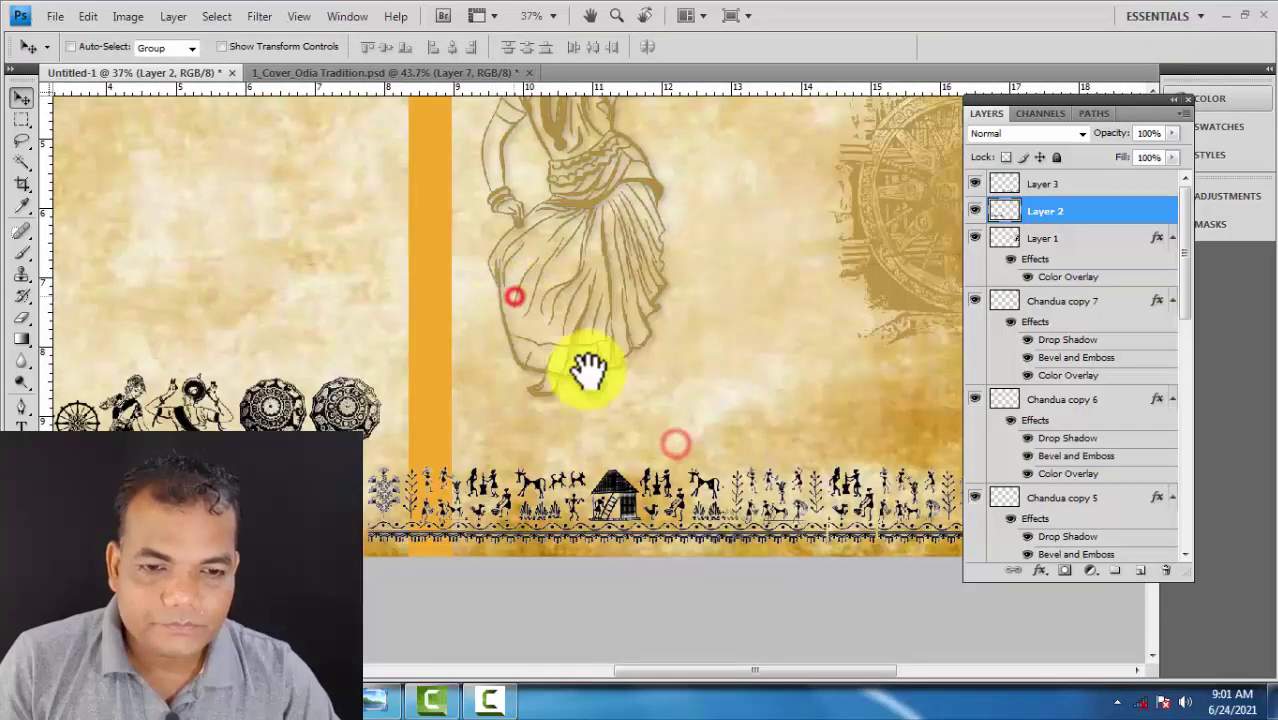
drag(585, 365, 456, 280)
ctrl+click(507, 401)
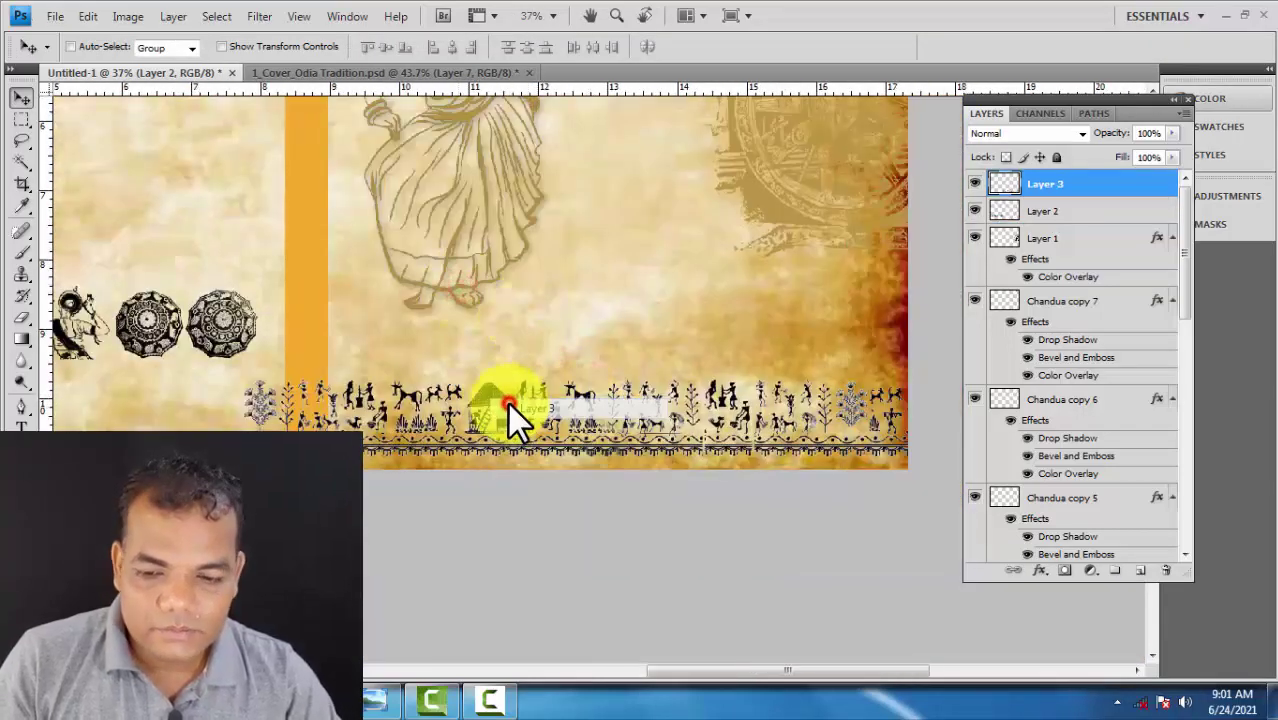
key(ctrl+t)
drag(248, 428, 330, 430)
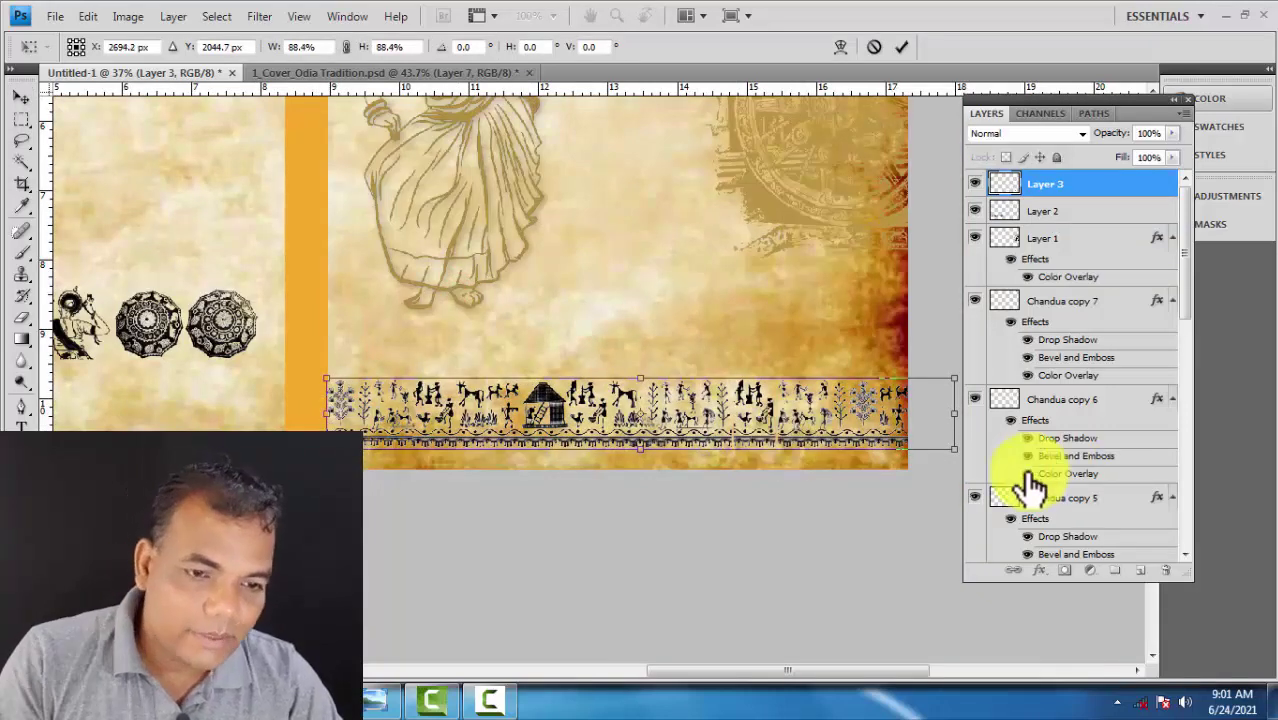
drag(954, 449, 910, 432)
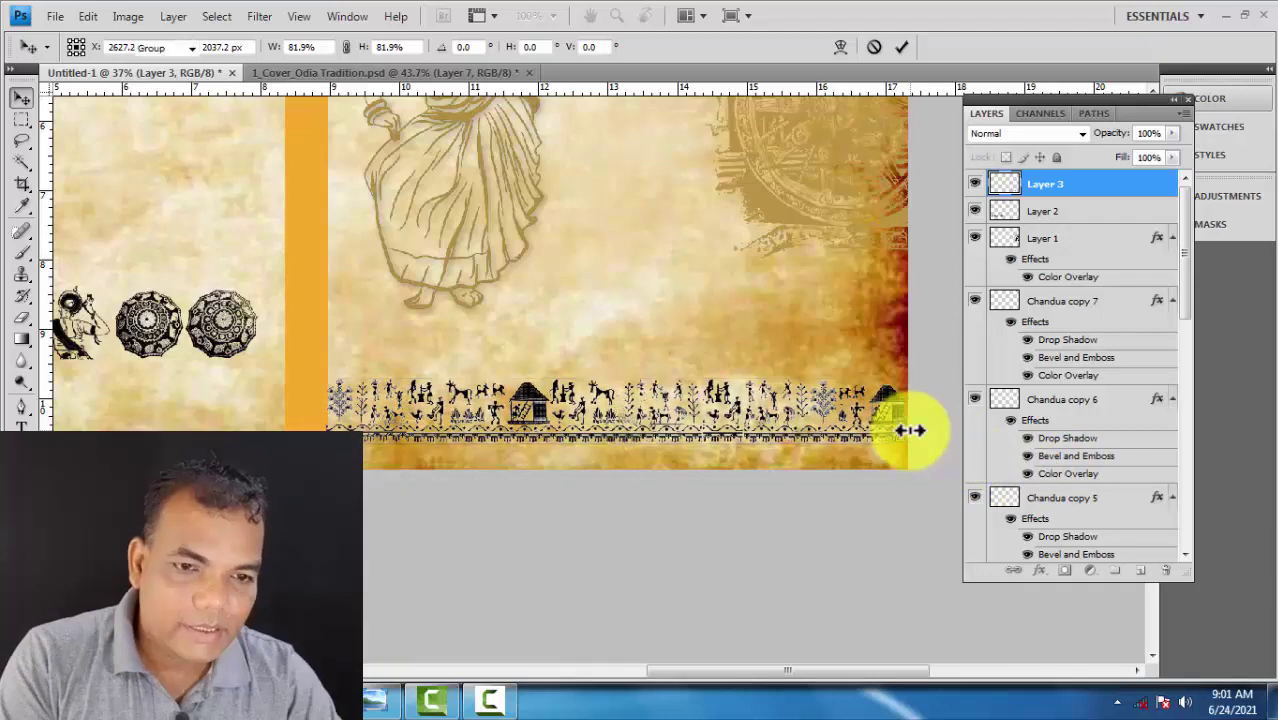
key(Return)
drag(905, 410, 891, 367)
key(Up)
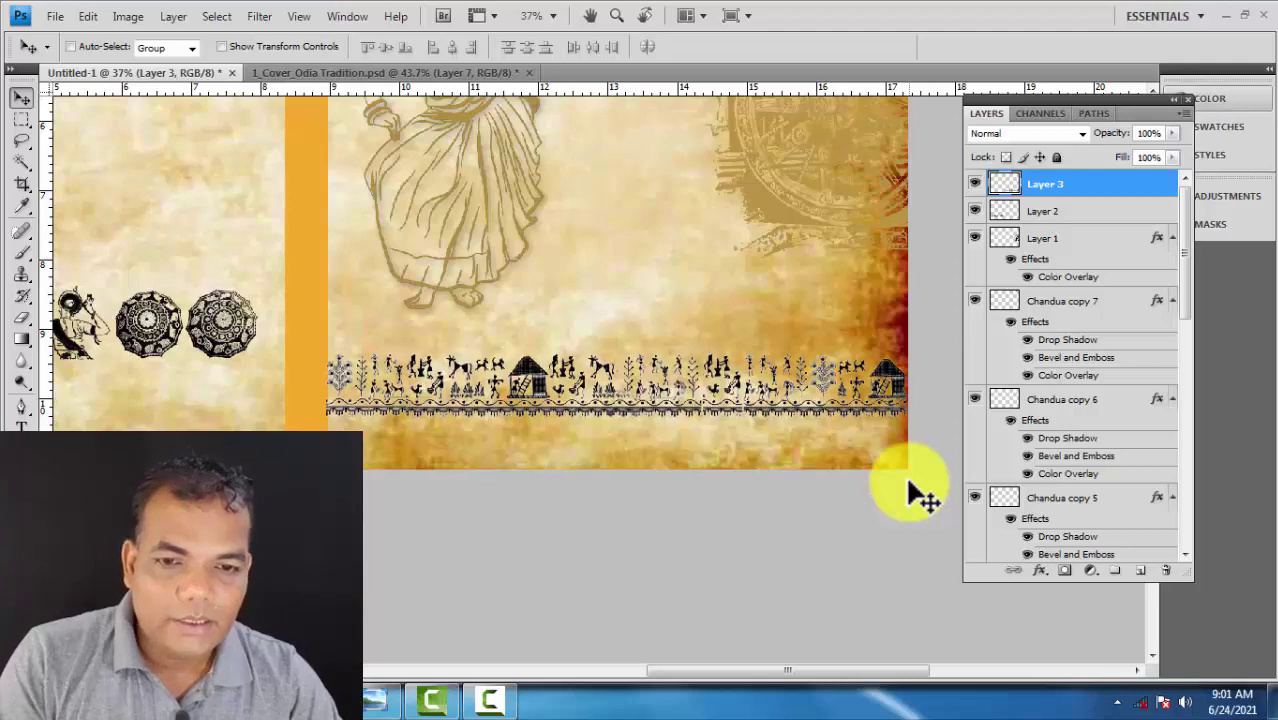
scroll(531, 445, down, 1)
scroll(525, 442, down, 1)
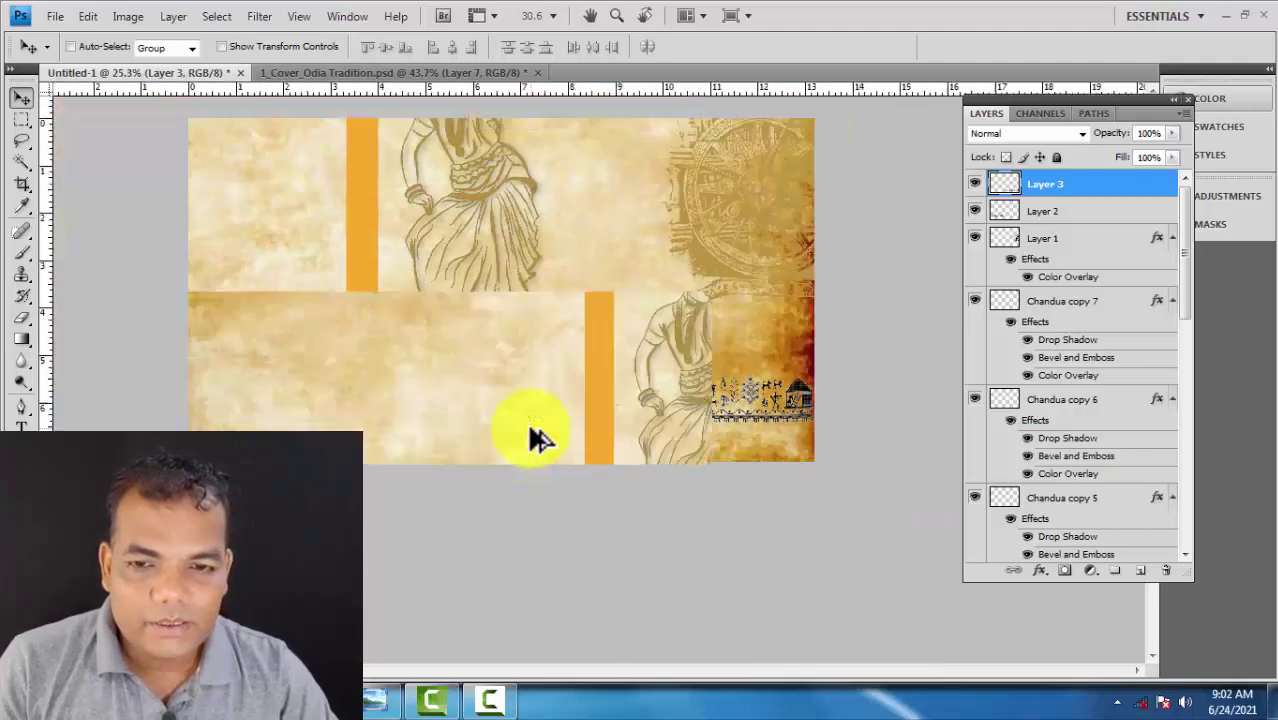
scroll(449, 563, up, 1)
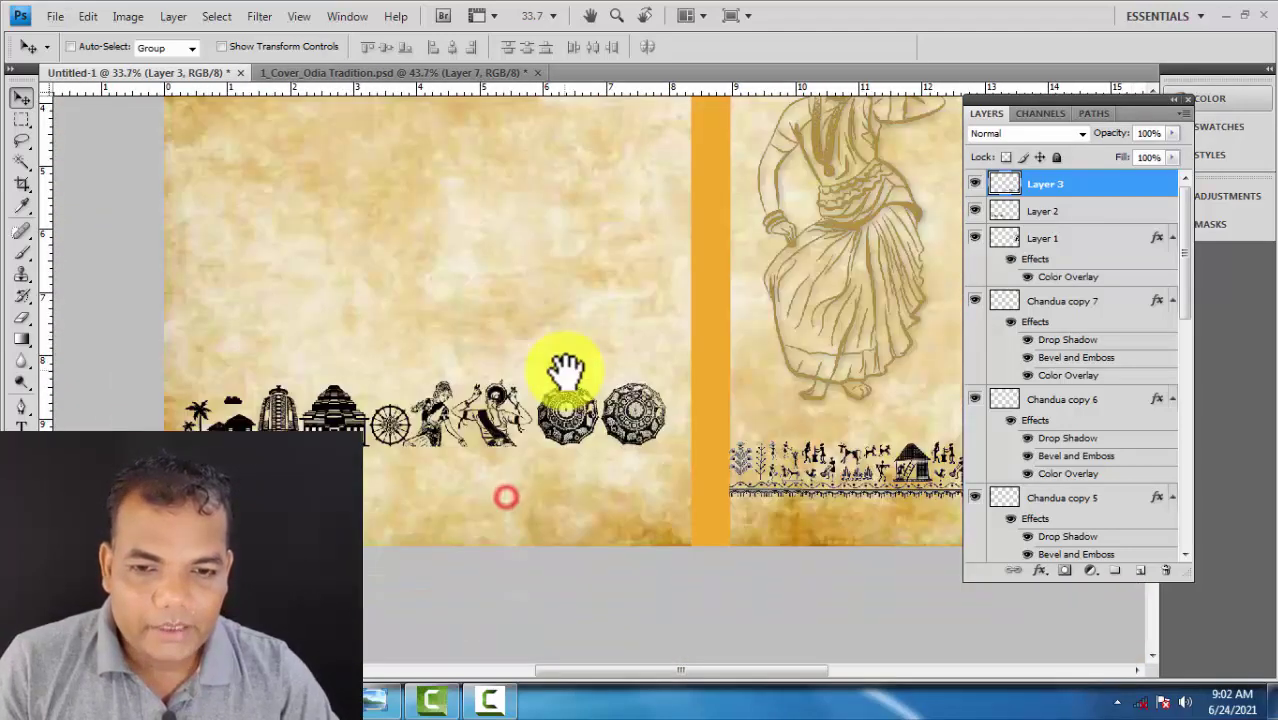
right_click(489, 418)
click(532, 428)
scroll(330, 450, up, 1)
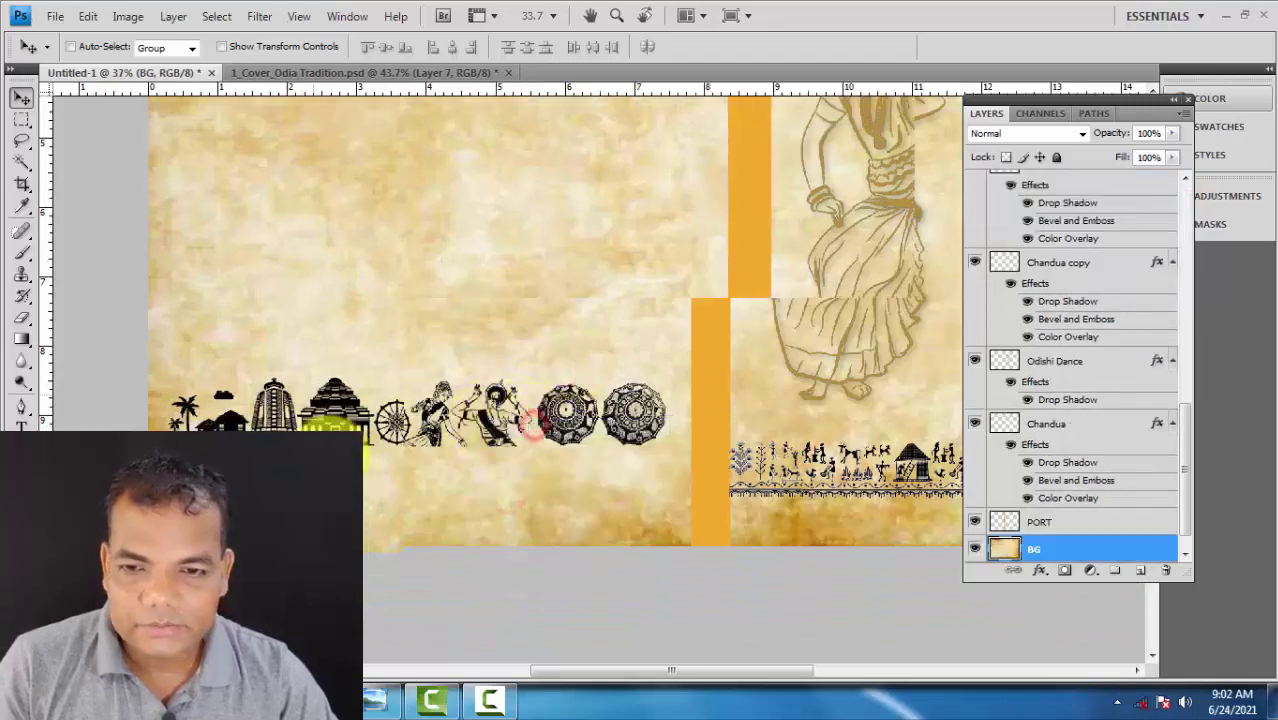
key(ctrl+t)
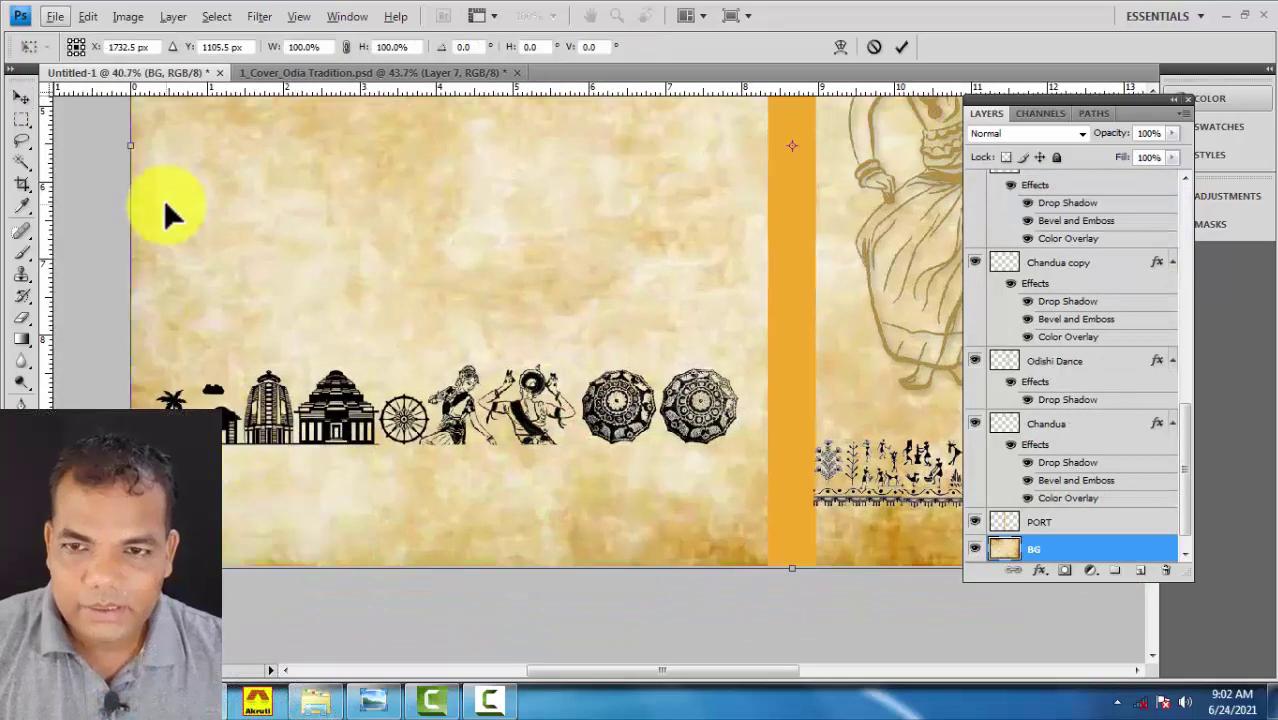
key(Escape)
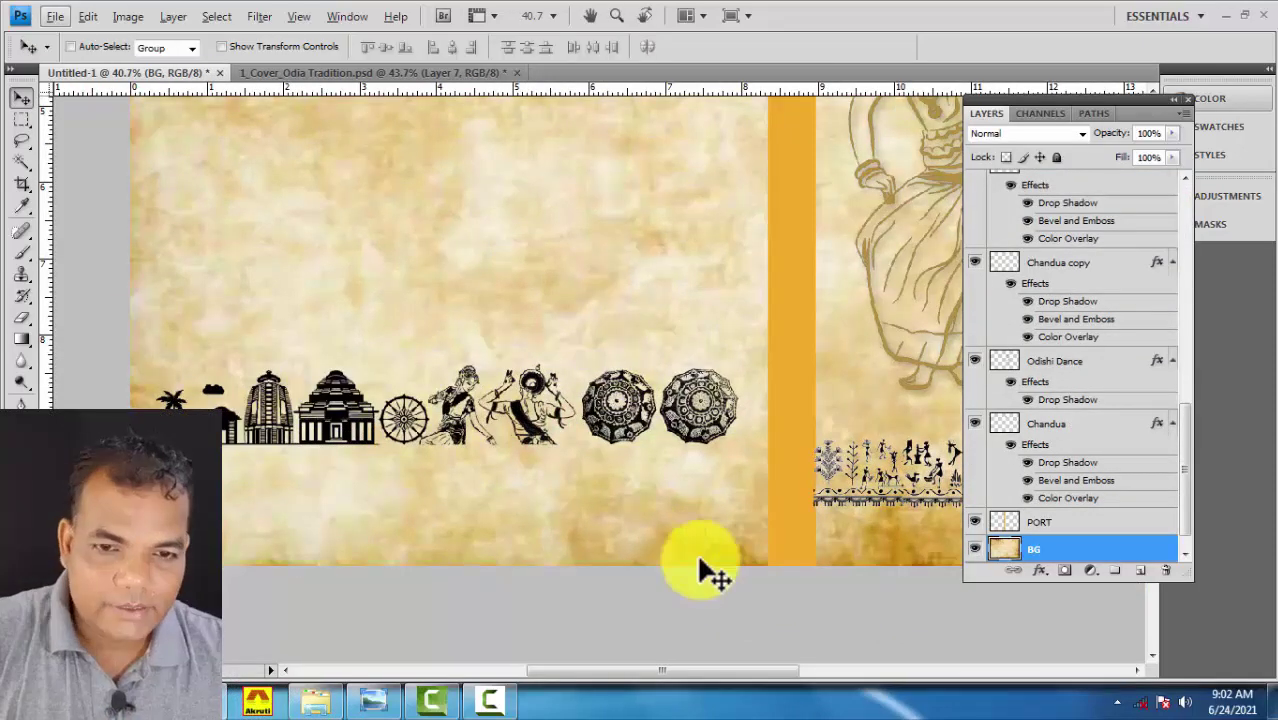
Scale the temple-and-dancers strip on Layer 2 to about 87% around its centre and move it lower on the back cover.
right_click(462, 405)
click(505, 414)
key(ctrl+t)
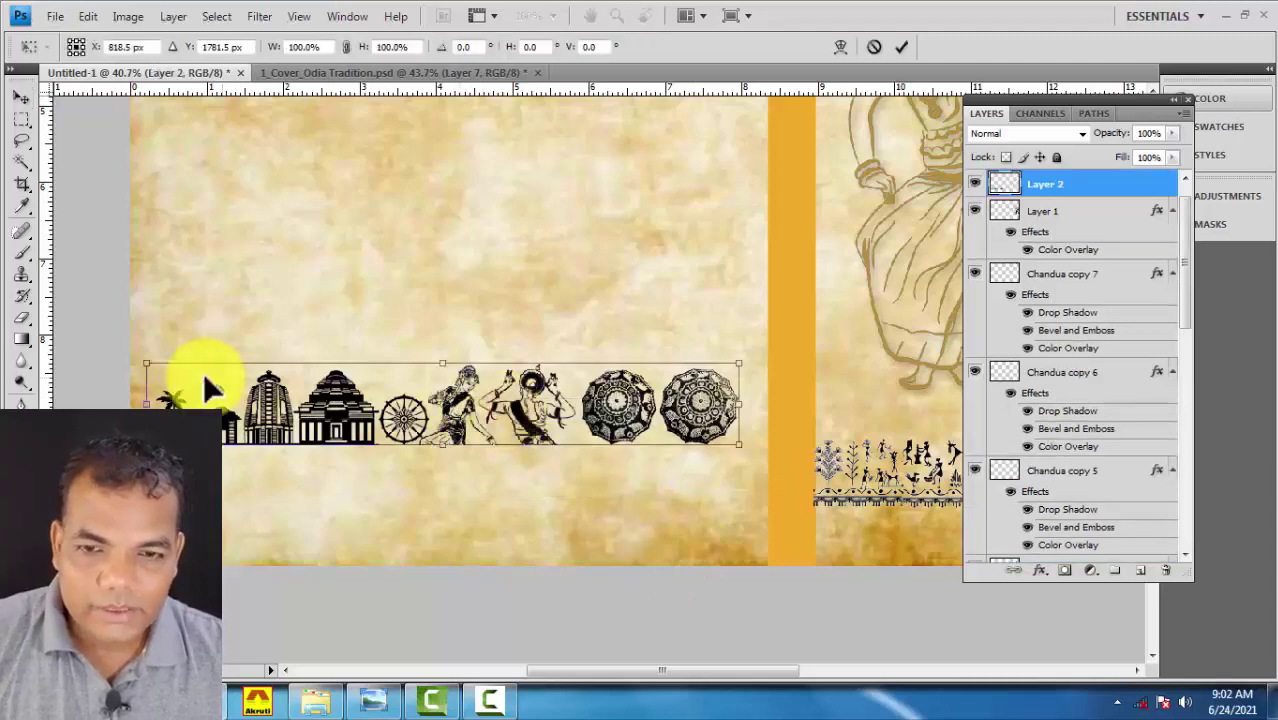
drag(148, 362, 178, 372)
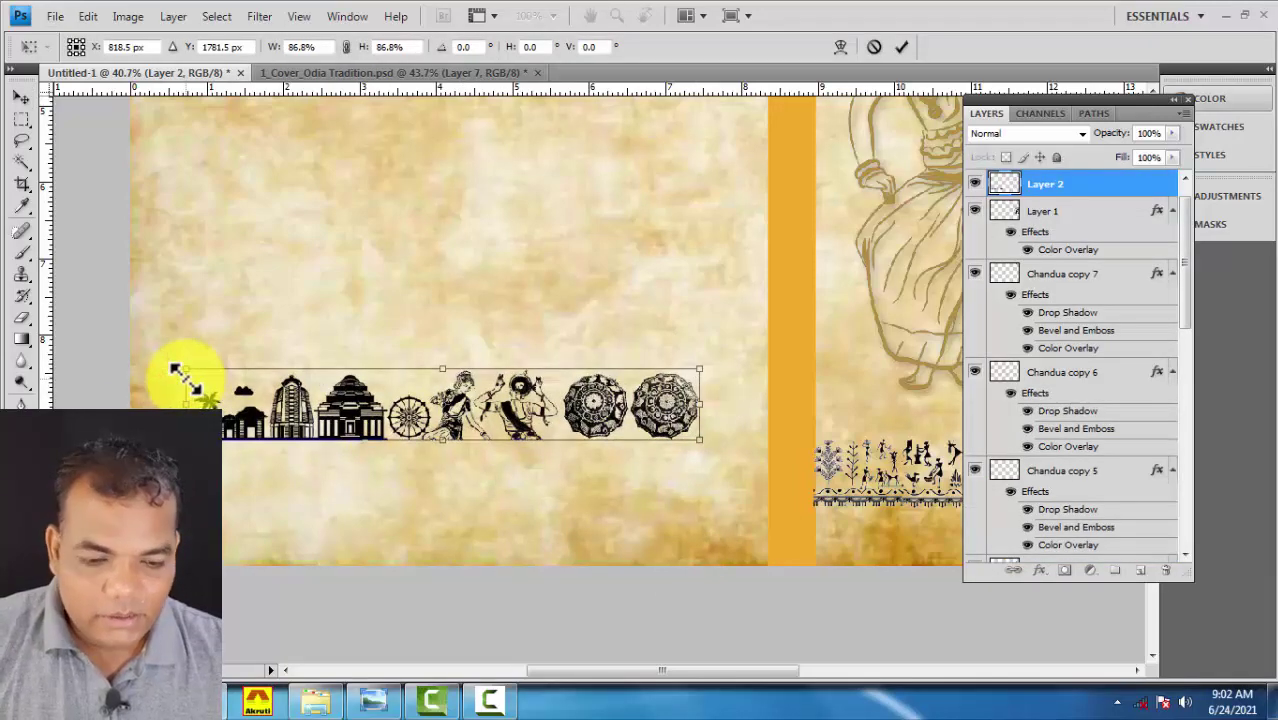
key(Return)
drag(460, 440, 448, 471)
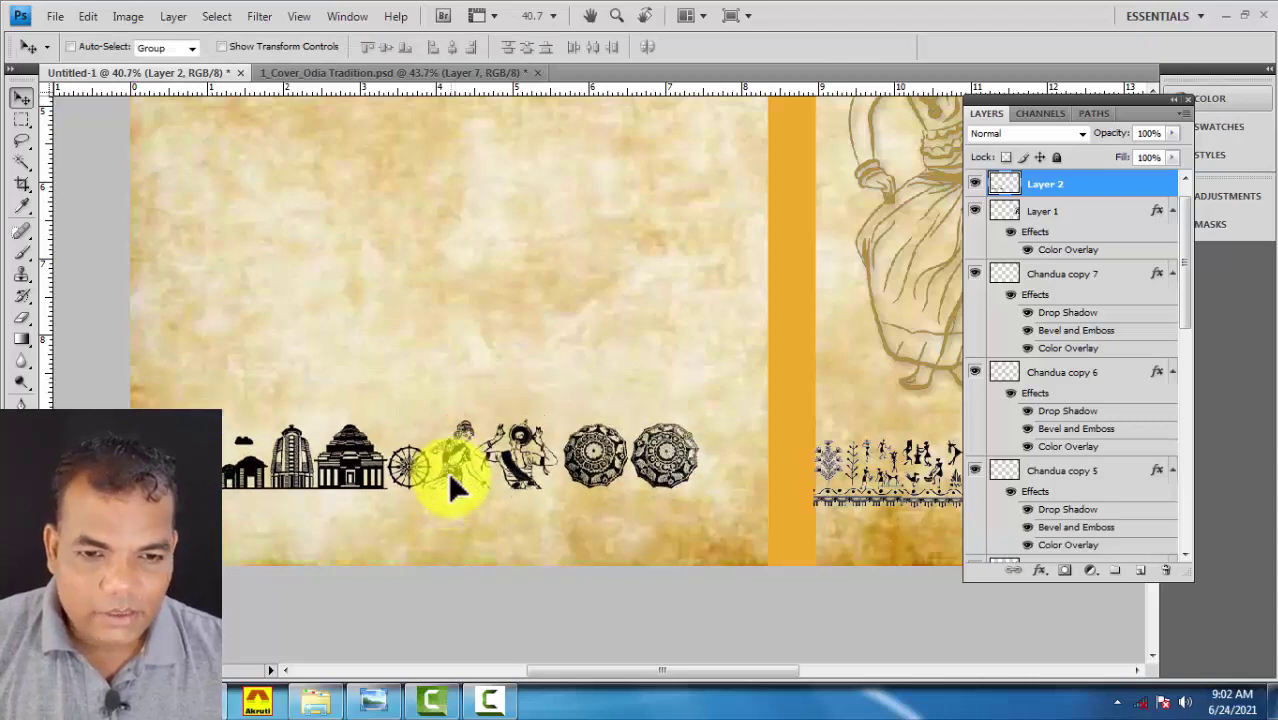
scroll(414, 500, up, 2)
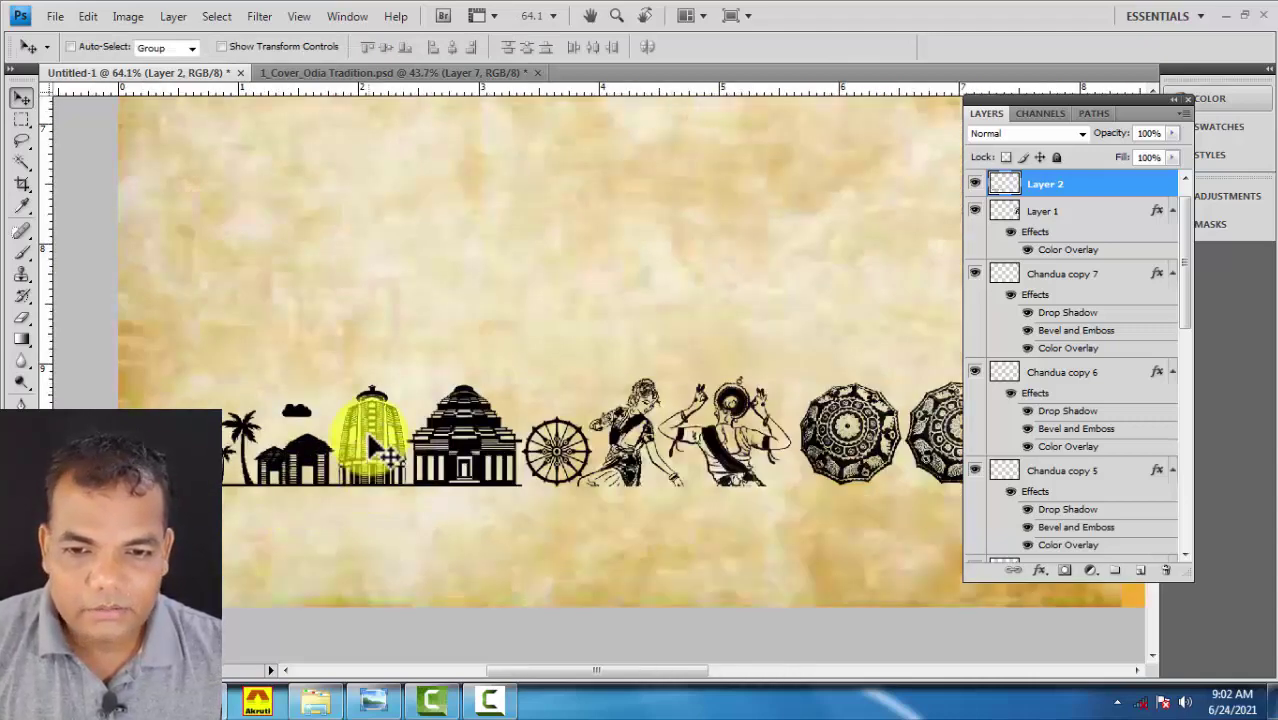
Delete the palm trees, huts and small cloud from the start of the black motif strip on Layer 2.
scroll(303, 471, up, 1)
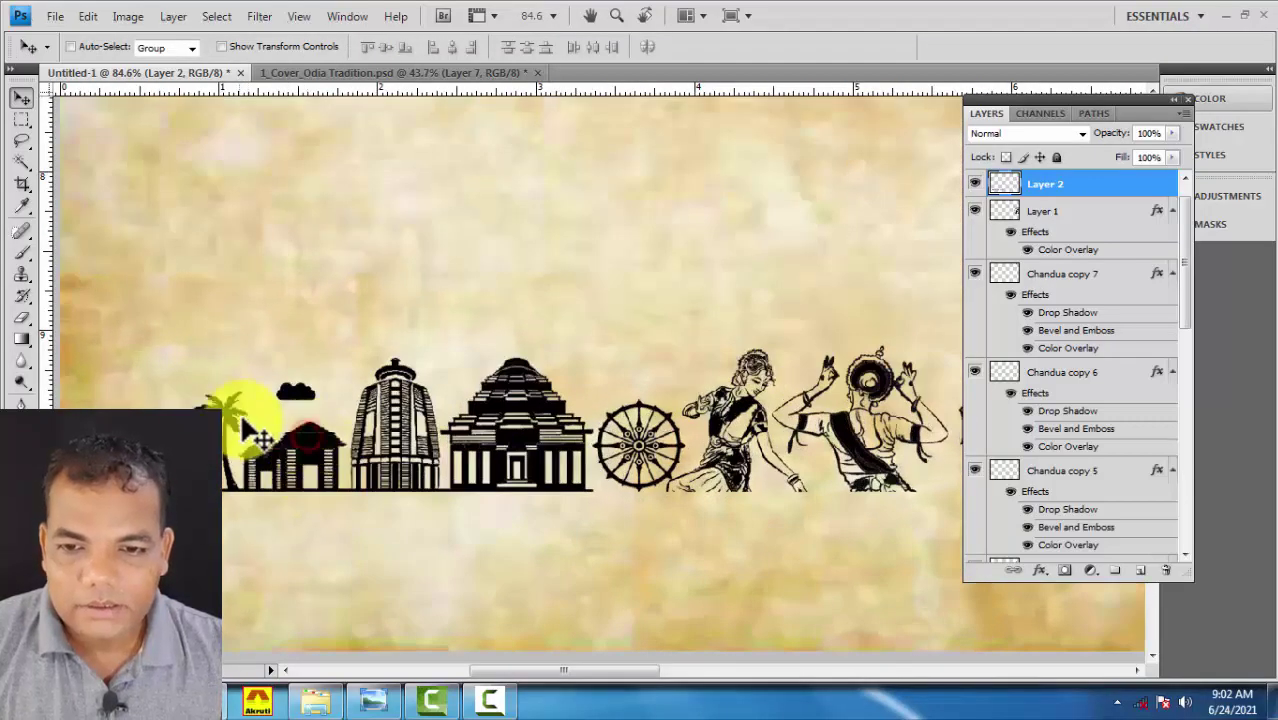
click(21, 119)
drag(108, 299, 349, 566)
key(Delete)
Move the remaining motif strip slightly left along the lower part of the back cover.
click(21, 100)
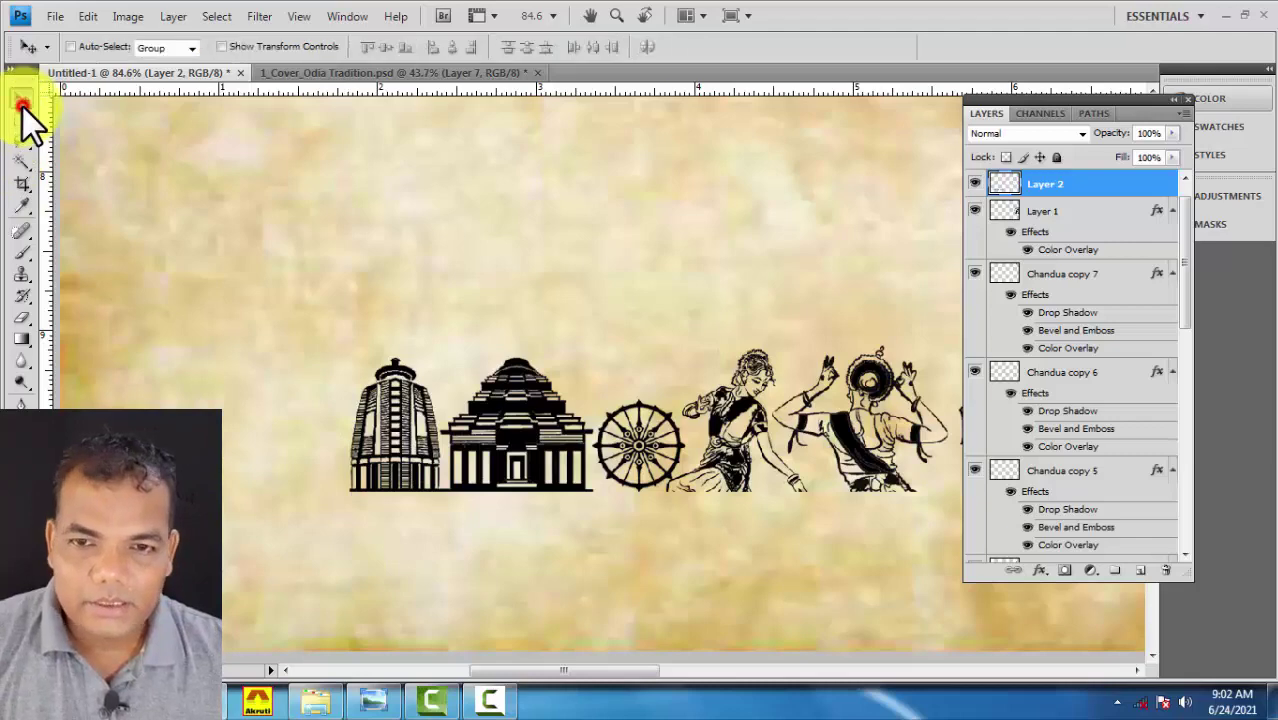
scroll(208, 271, down, 3)
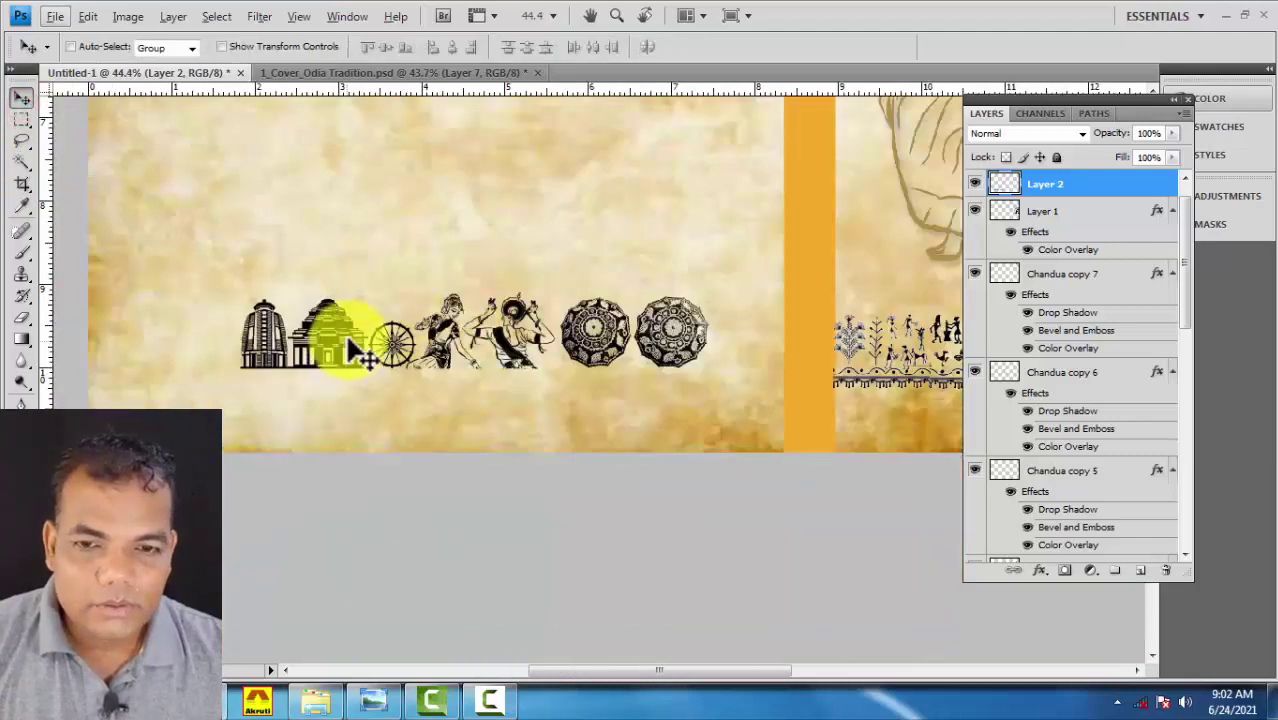
drag(349, 340, 319, 338)
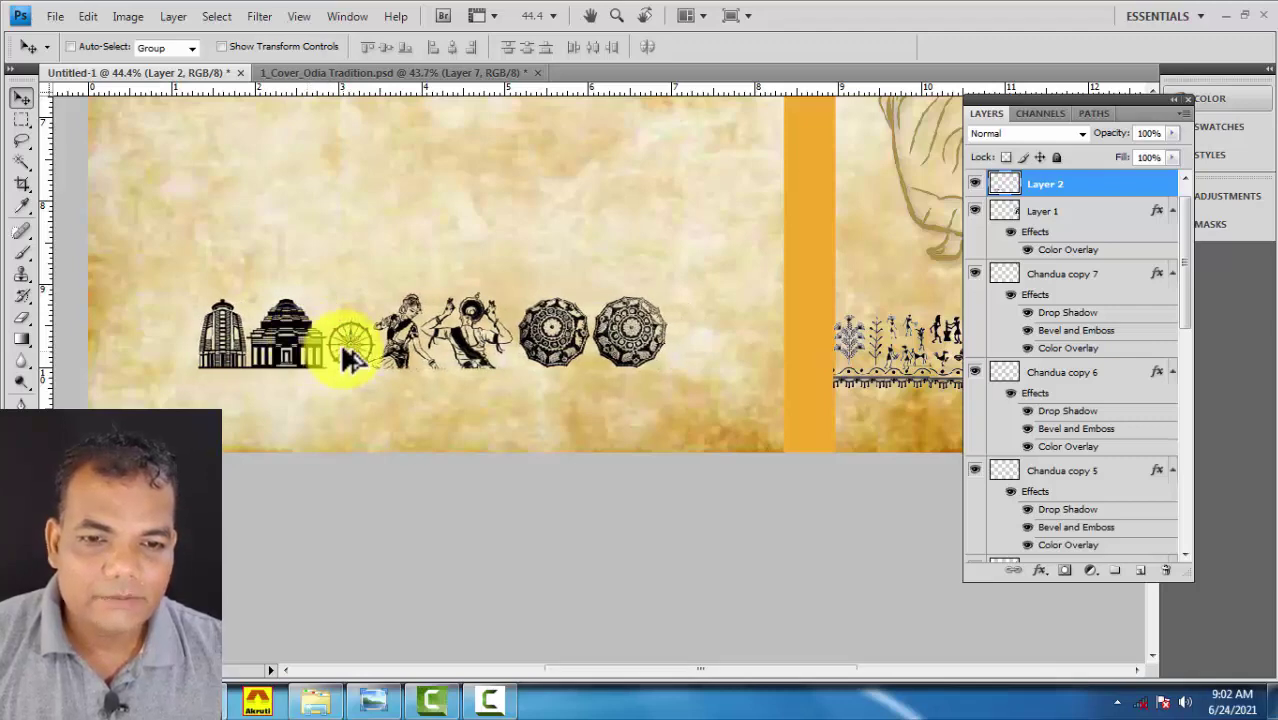
scroll(350, 355, down, 3)
scroll(807, 465, up, 2)
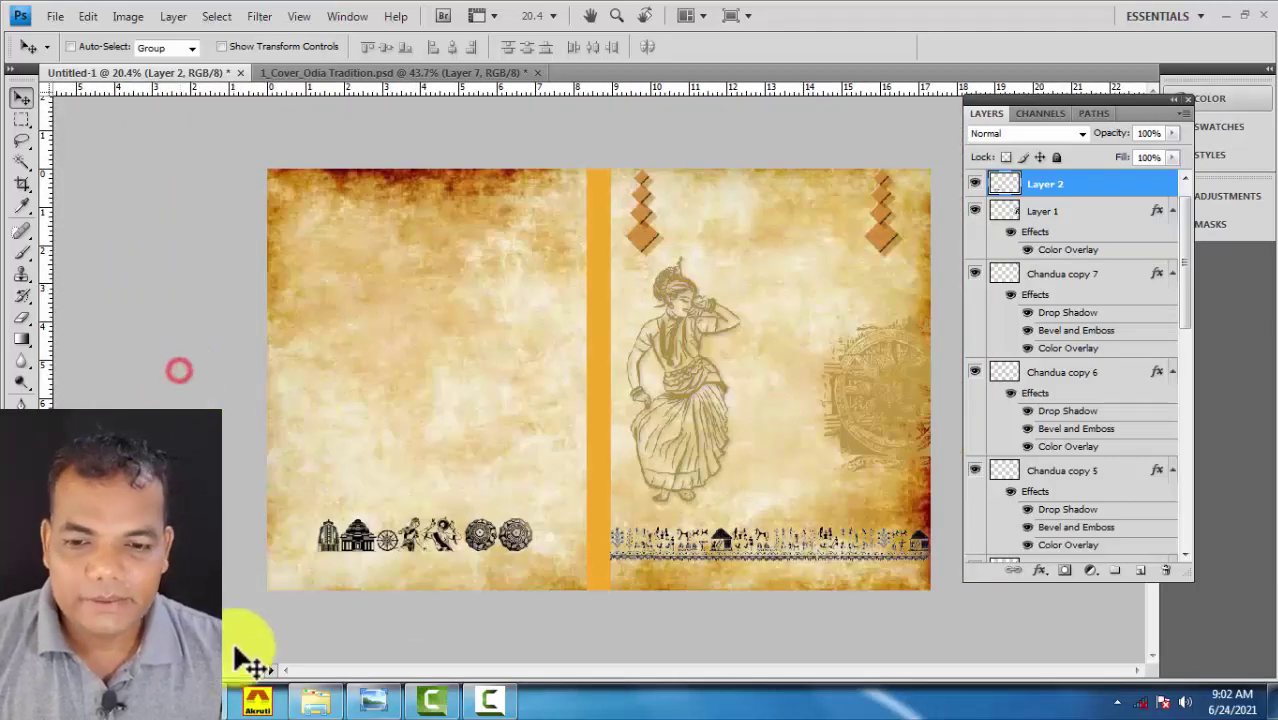
click(19, 98)
click(110, 200)
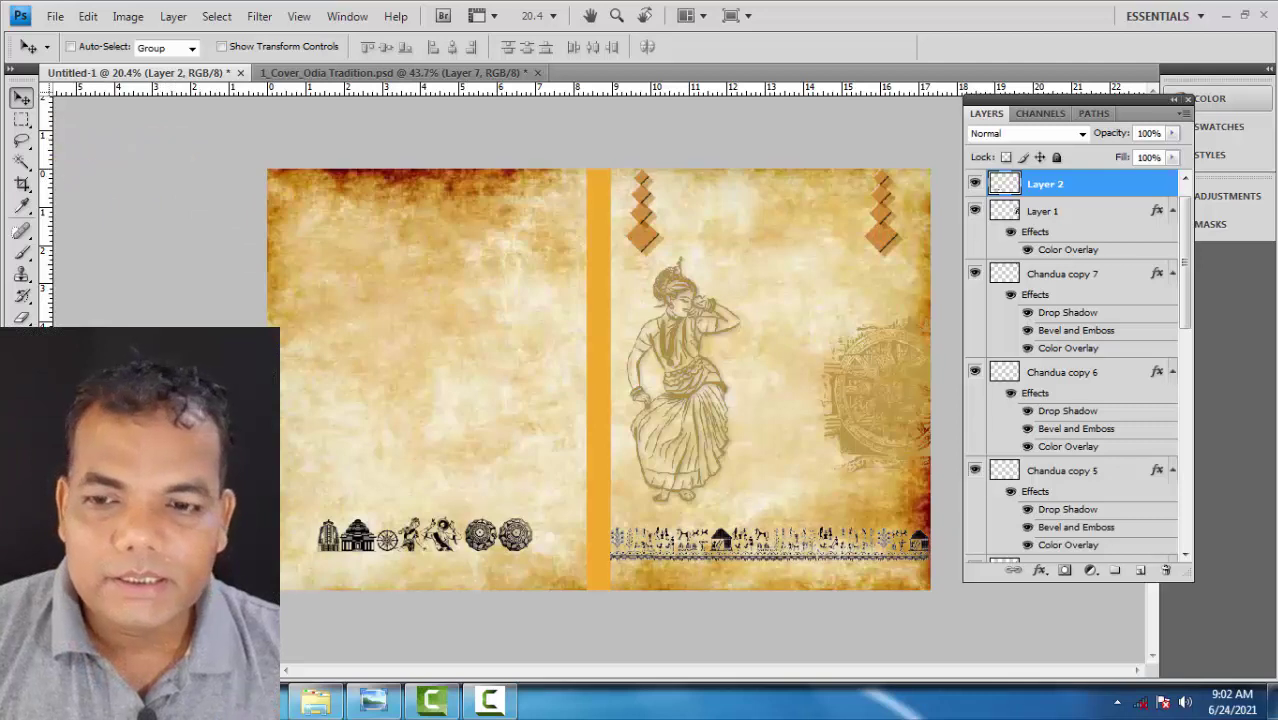
Add the placeholder text "soeis" in the empty area of the back cover and select all of it.
key(t)
click(389, 326)
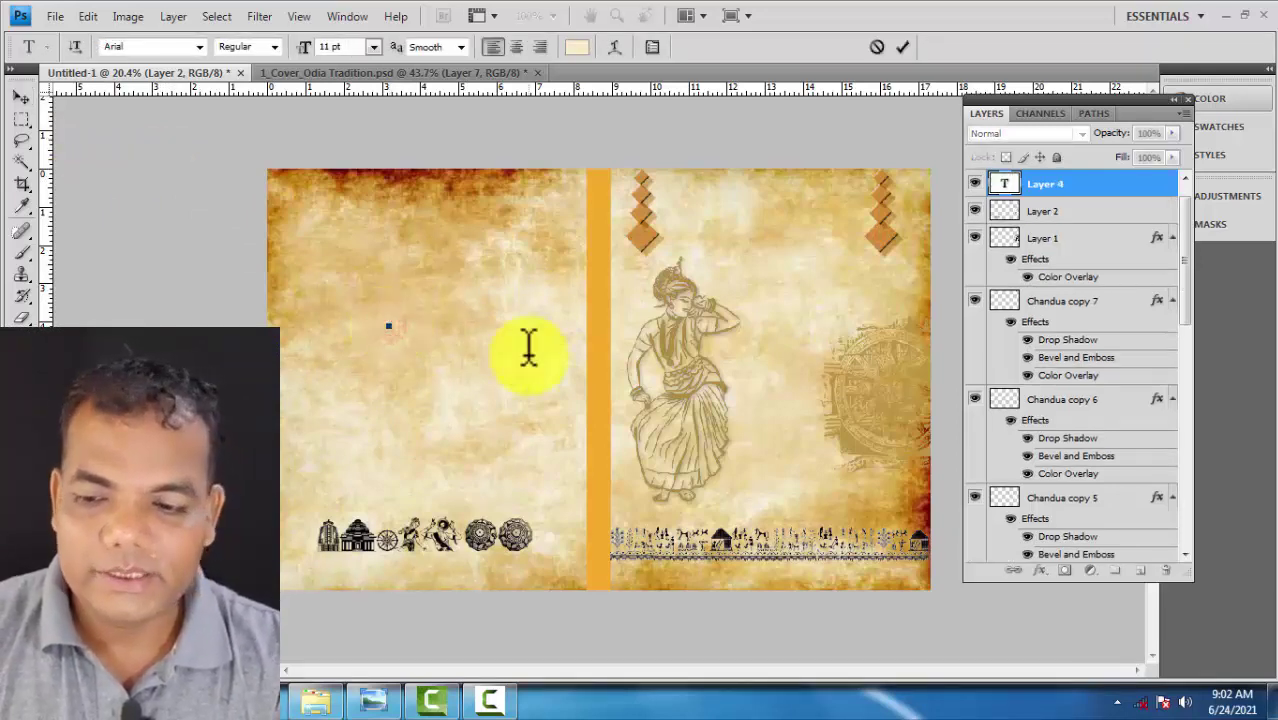
key(ctrl+v)
key(ctrl+a)
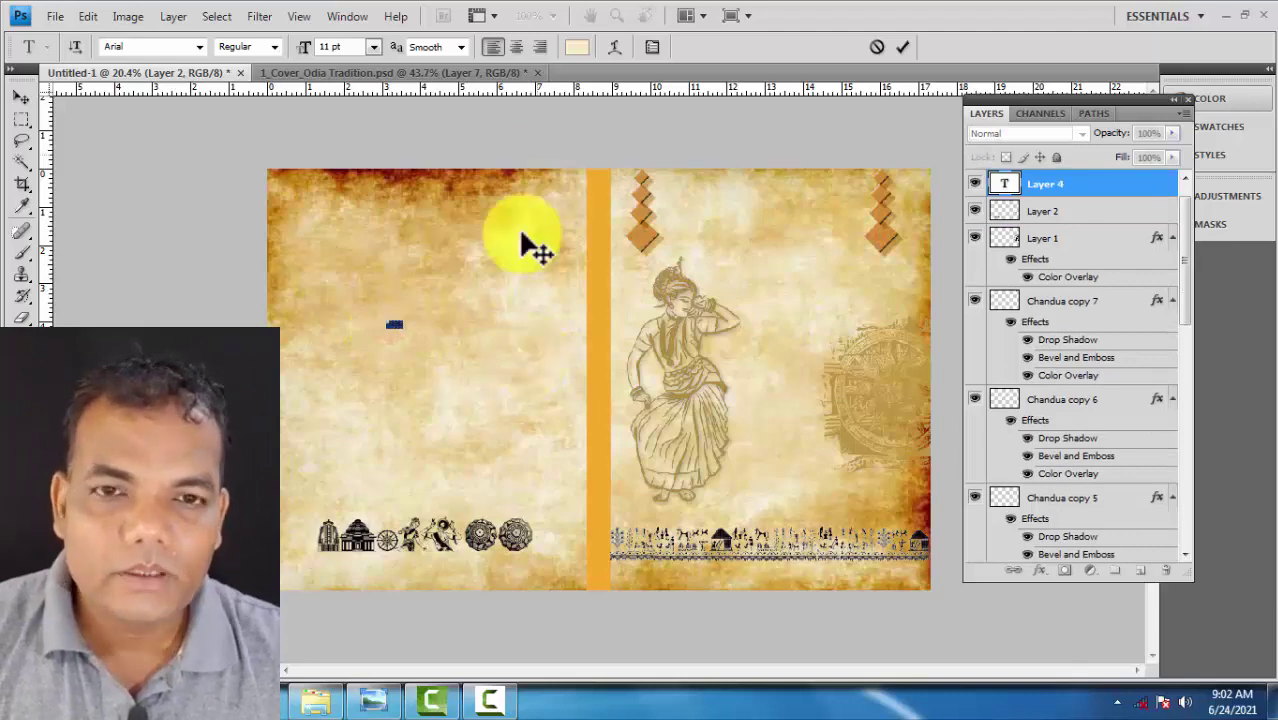
Set the selected text's color to red ff0018.
click(582, 44)
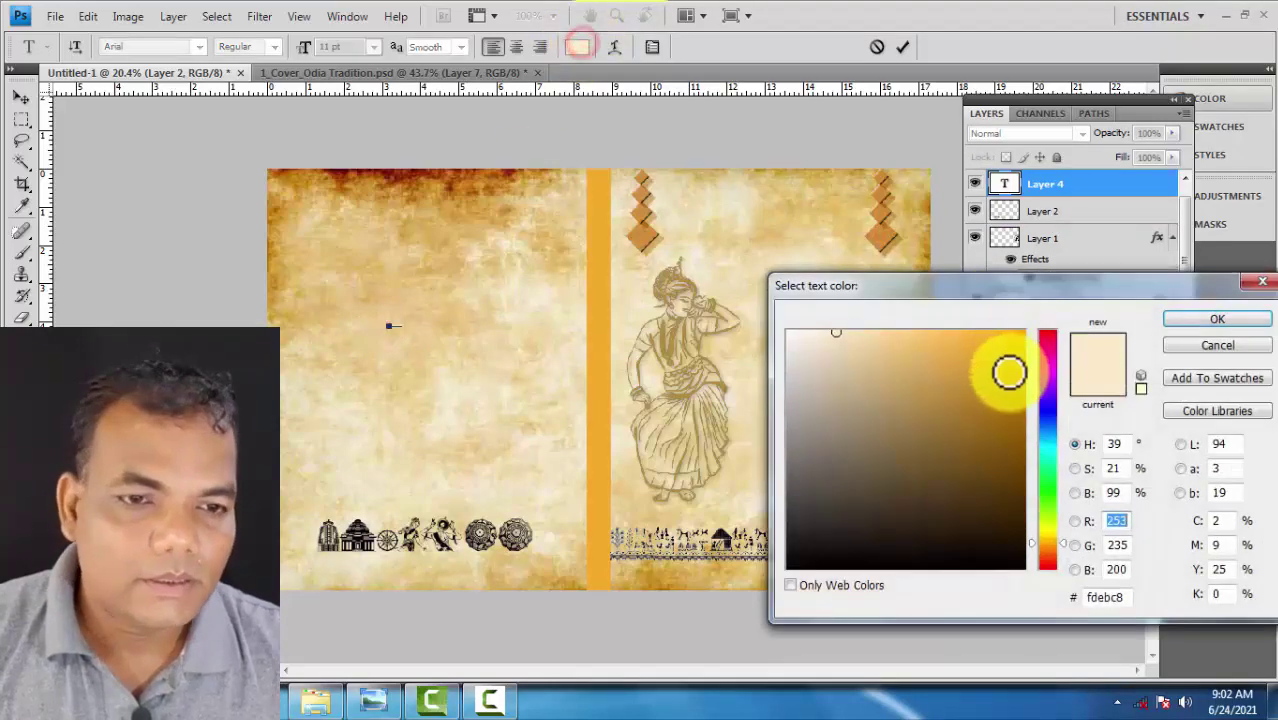
click(1049, 338)
click(1022, 334)
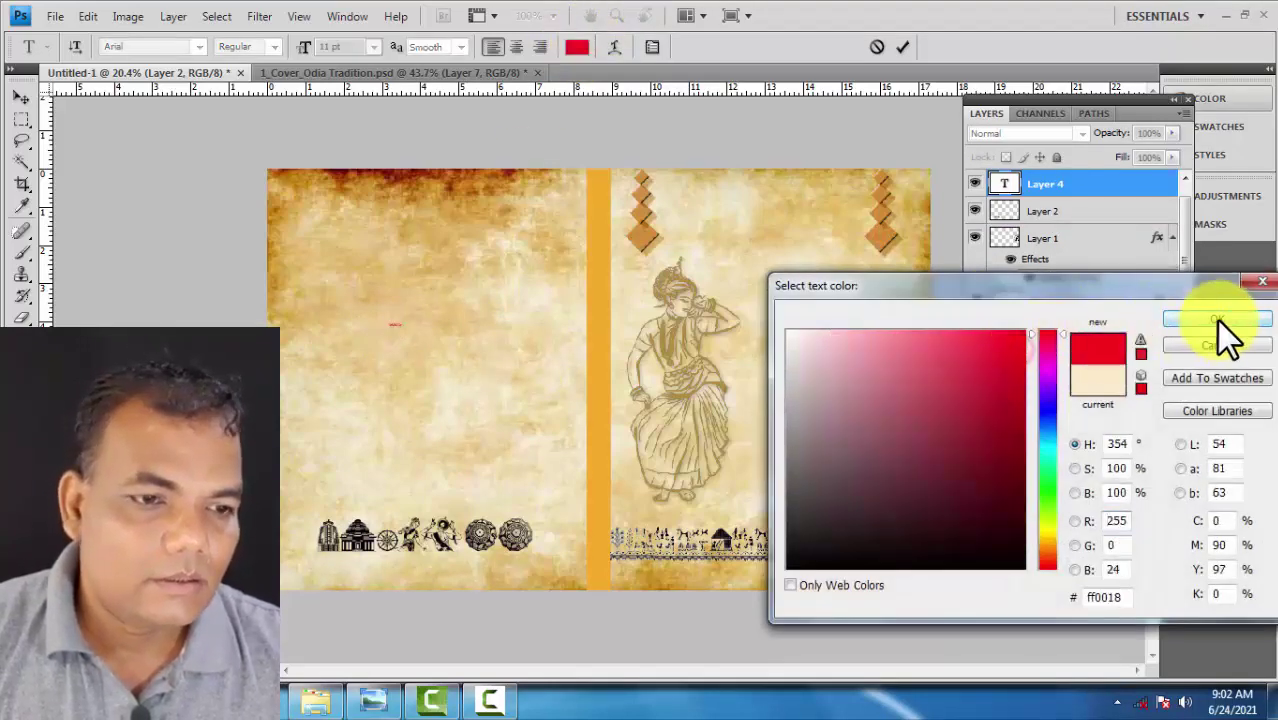
click(1217, 319)
Set the text's size to 50 pt and its font to AkrutiOriHimadri.
scroll(399, 328, up, 2)
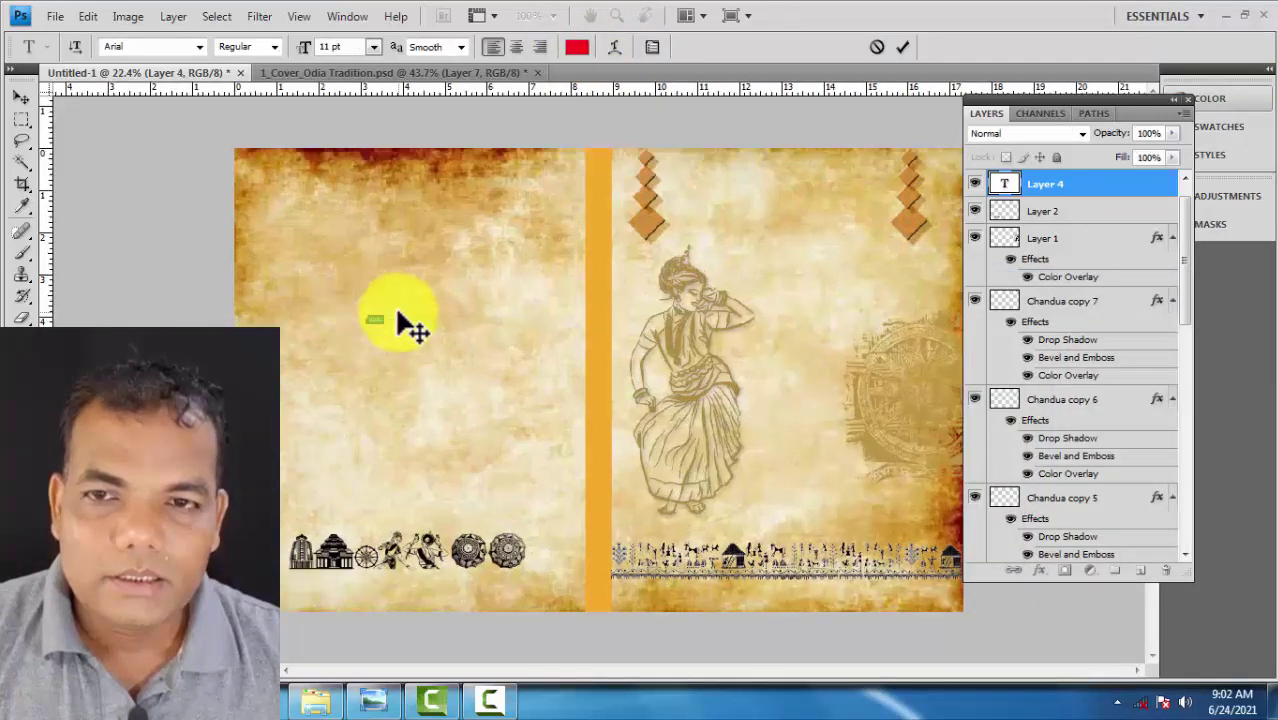
click(352, 46)
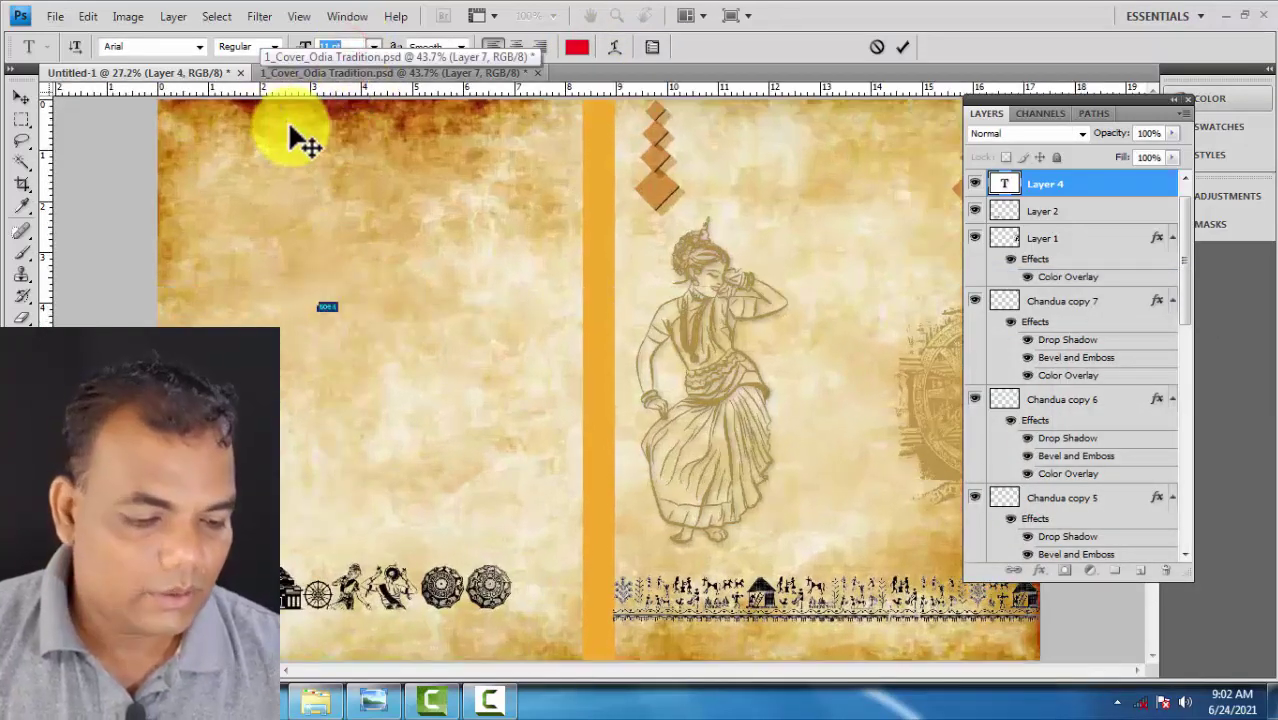
text(50)
key(Return)
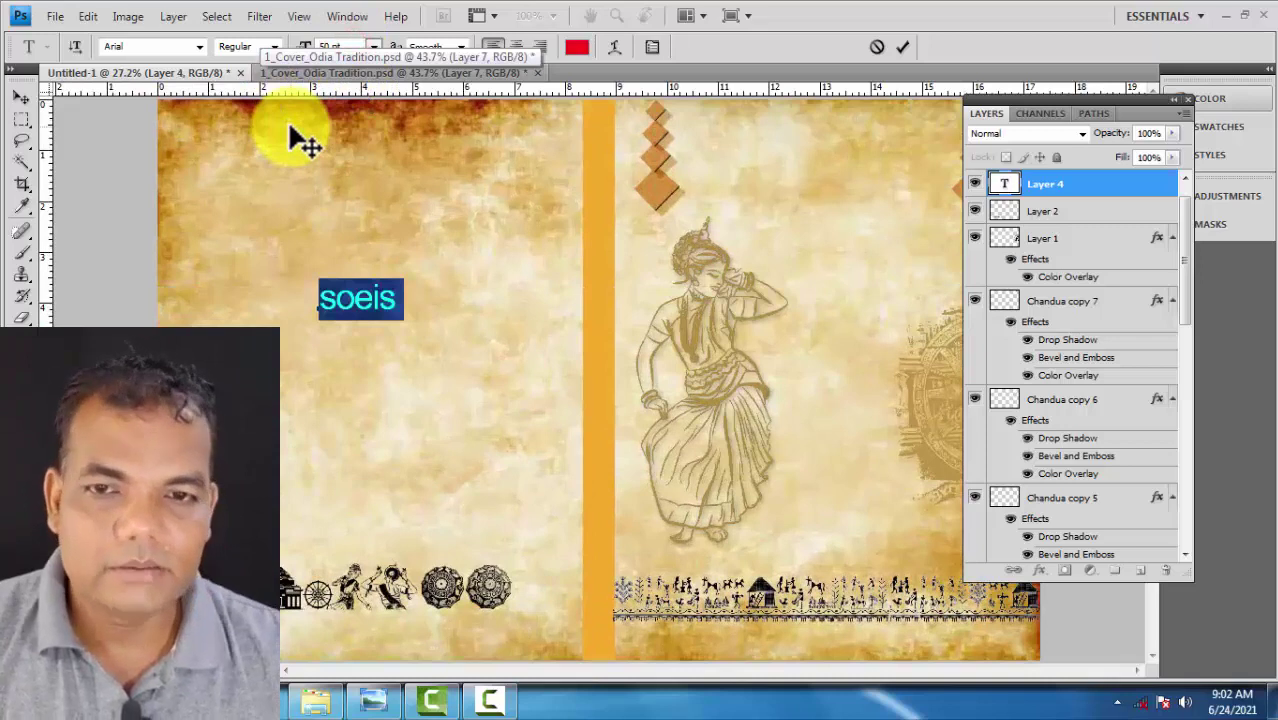
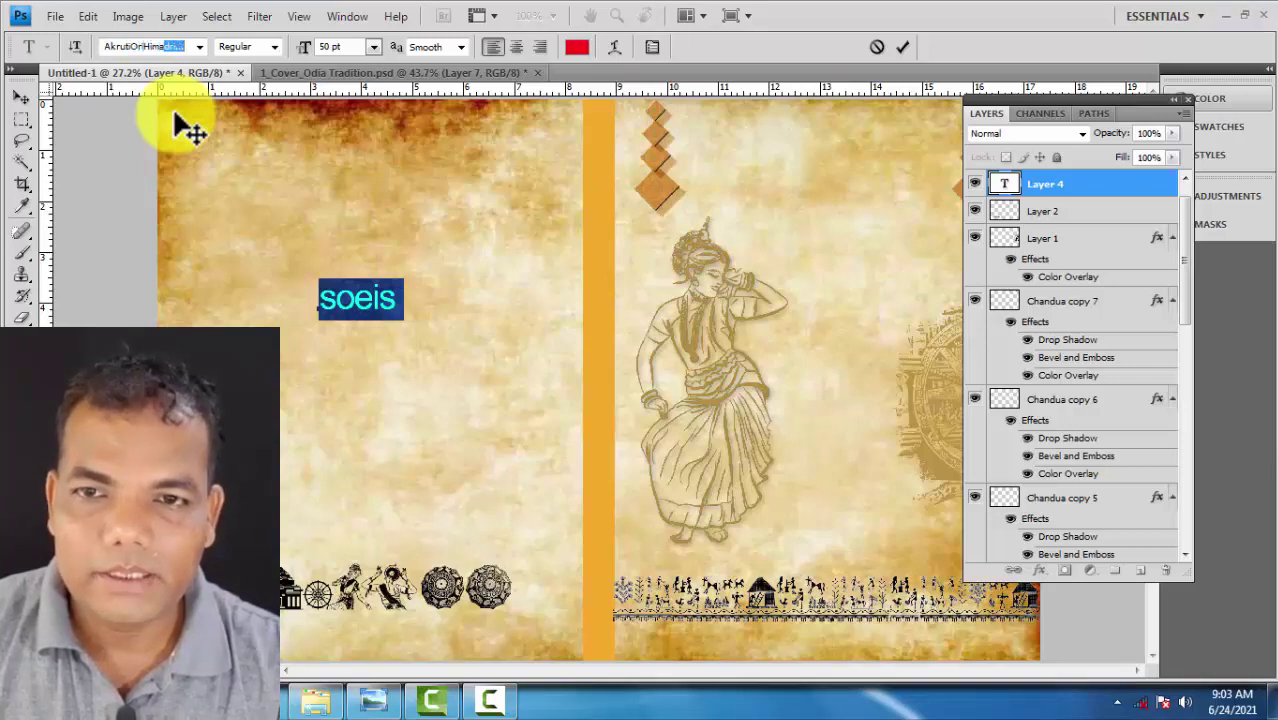
key(Return)
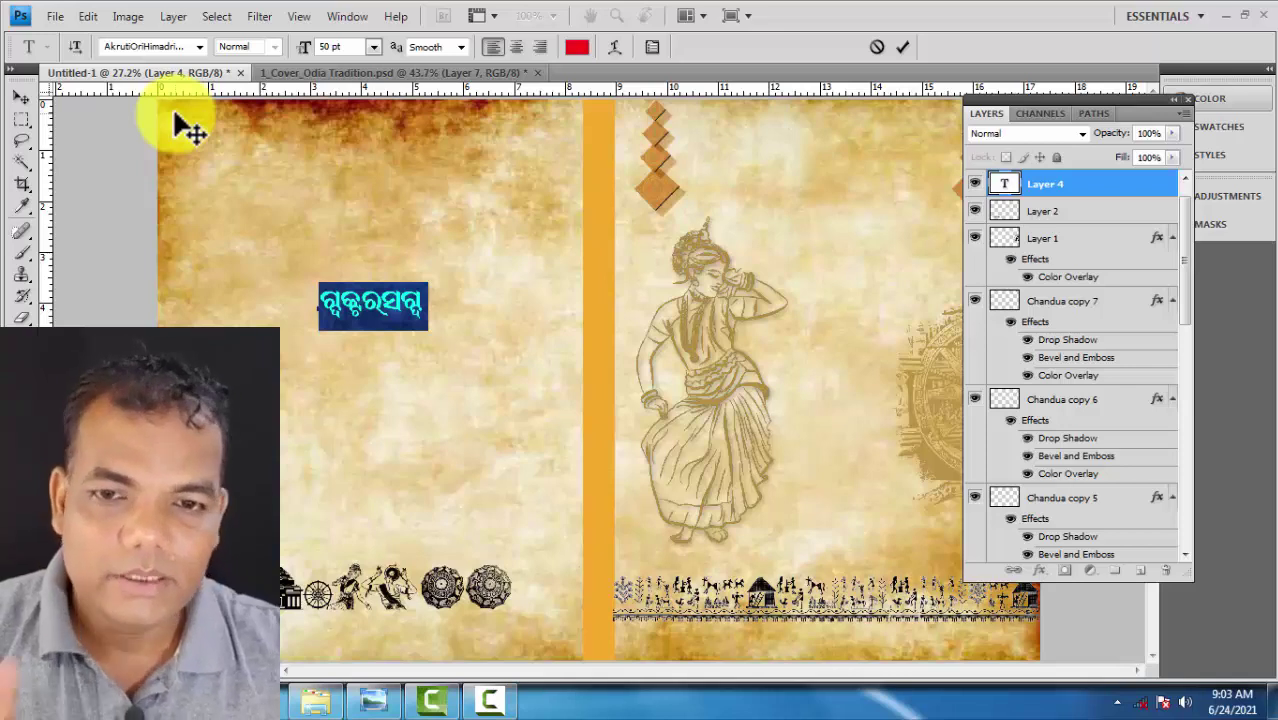
Turn on Akruti Odia typing and replace the placeholder text with the two lines "ଓଡିଶା" and "ଏକ ପରିଚୟ".
click(425, 297)
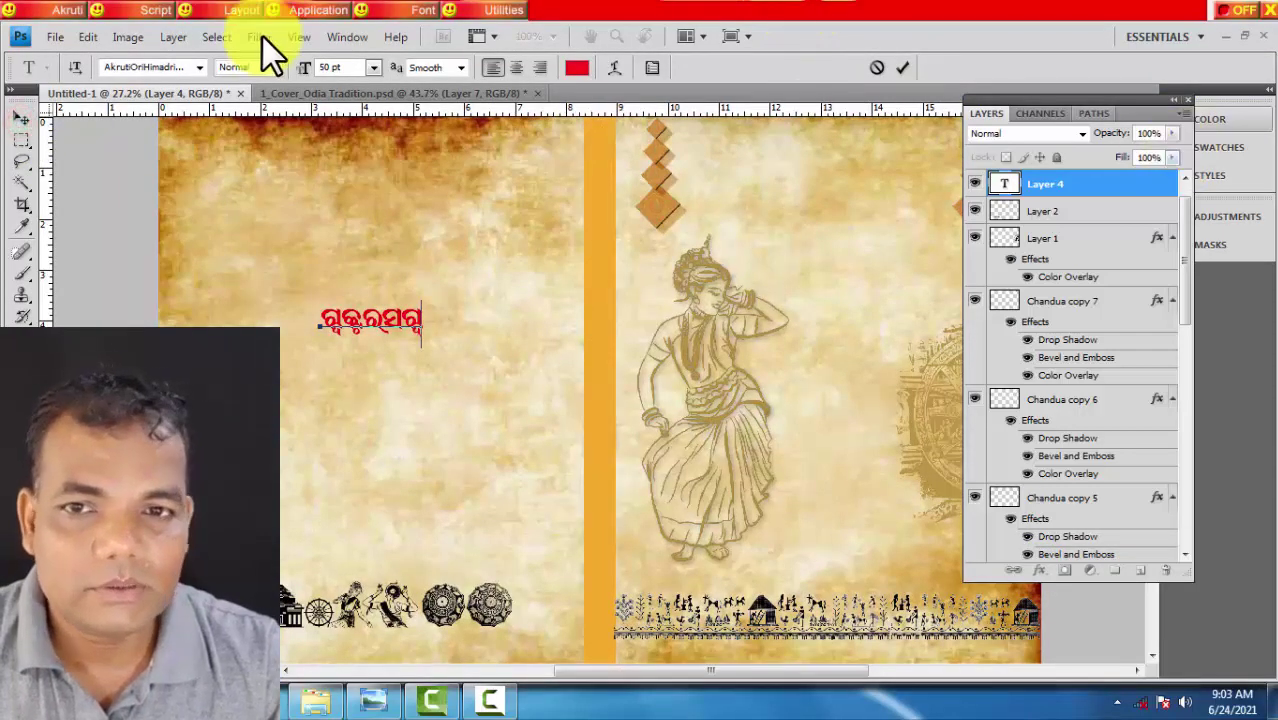
click(222, 12)
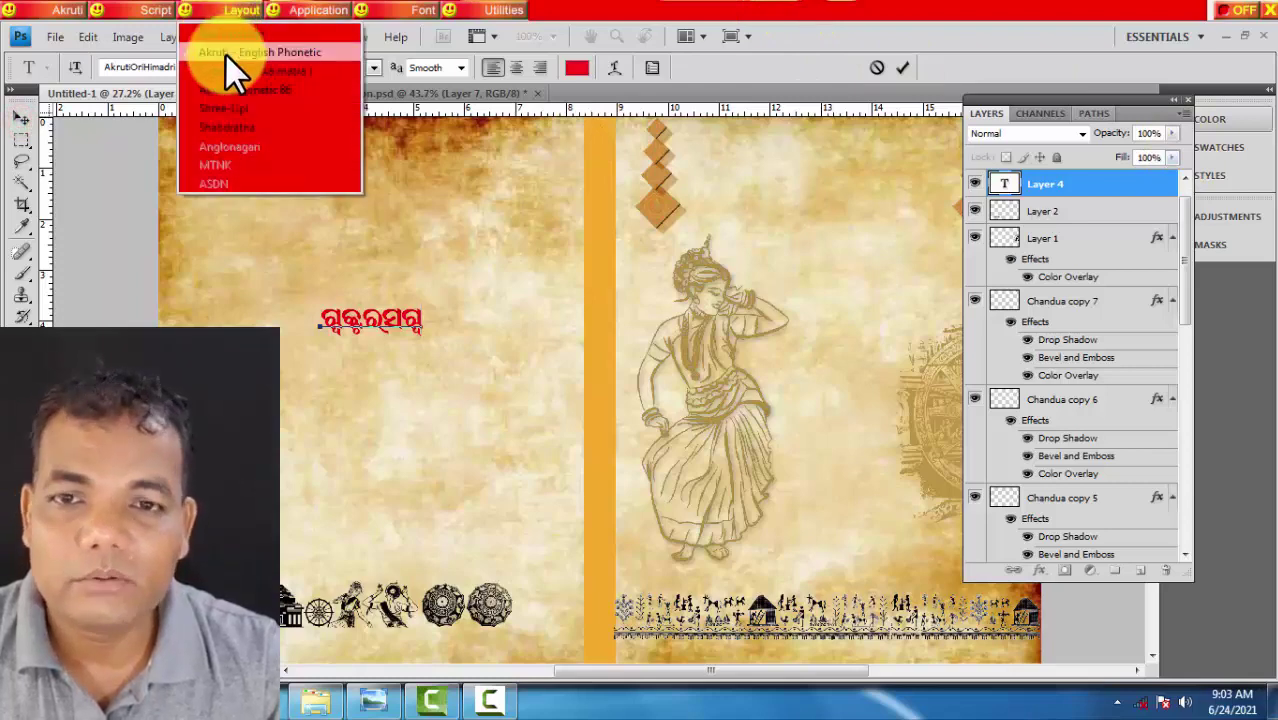
click(365, 332)
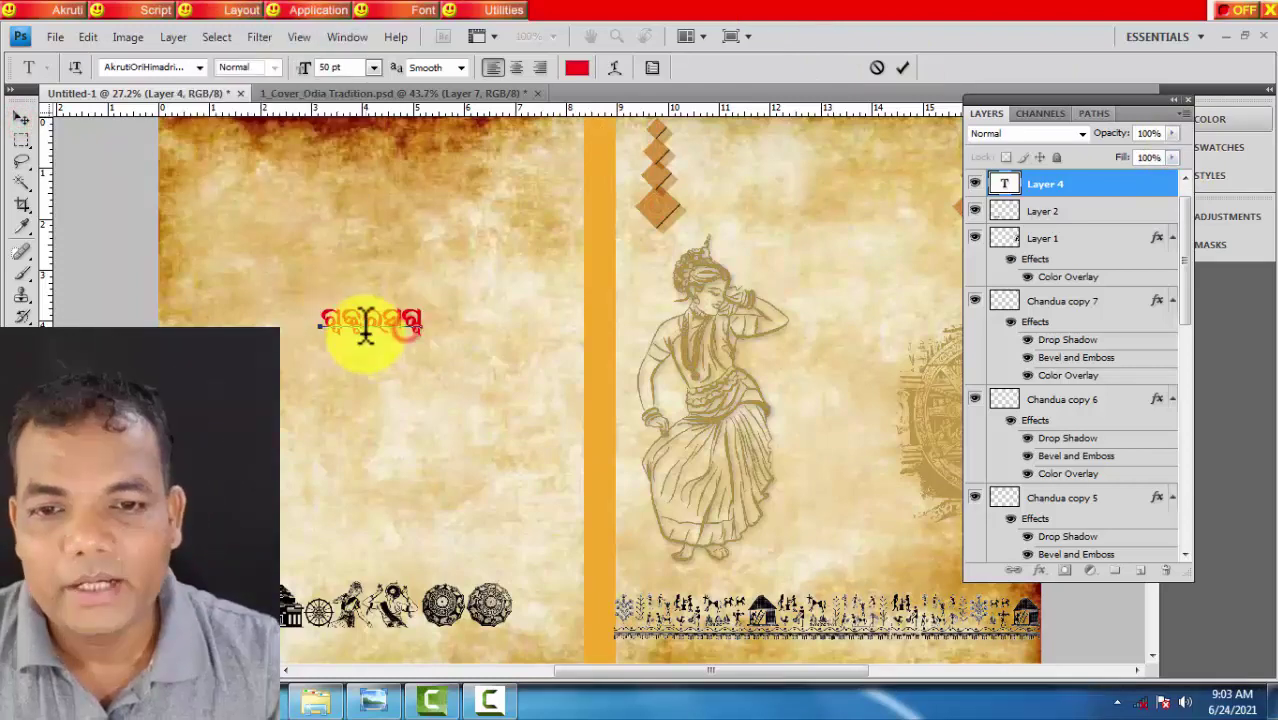
key(ctrl+a)
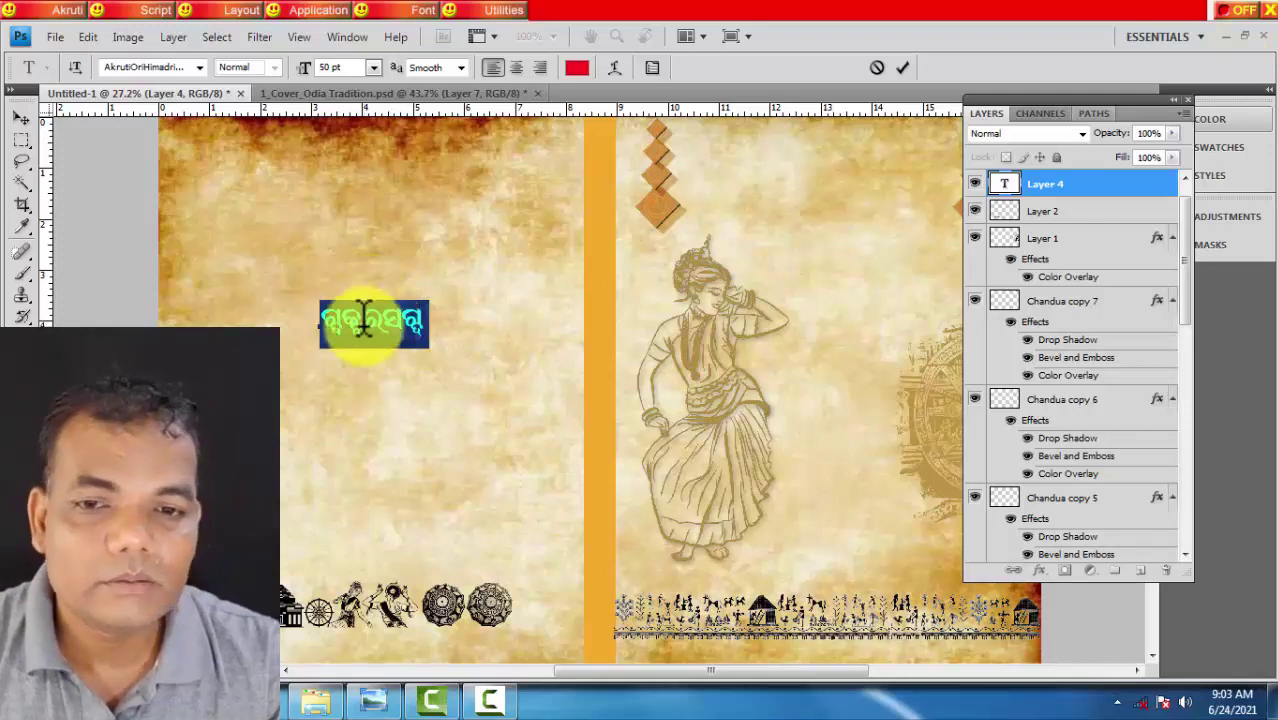
click(1236, 11)
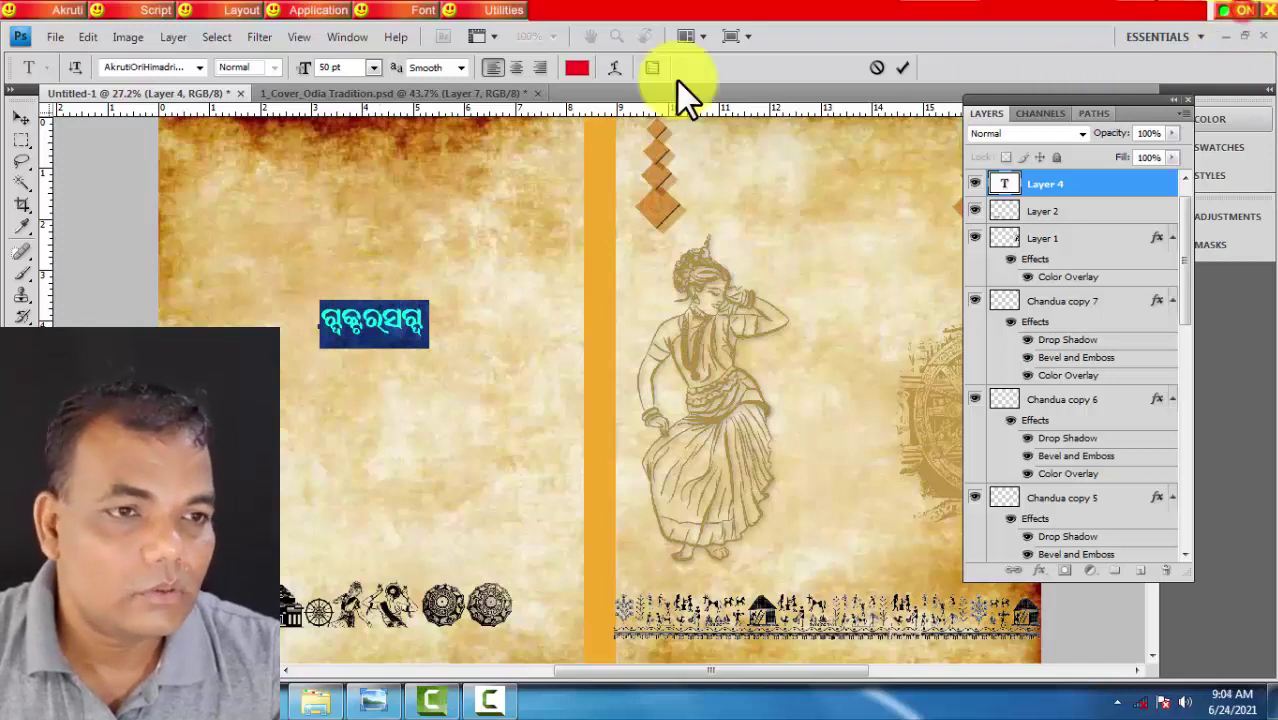
text(o)
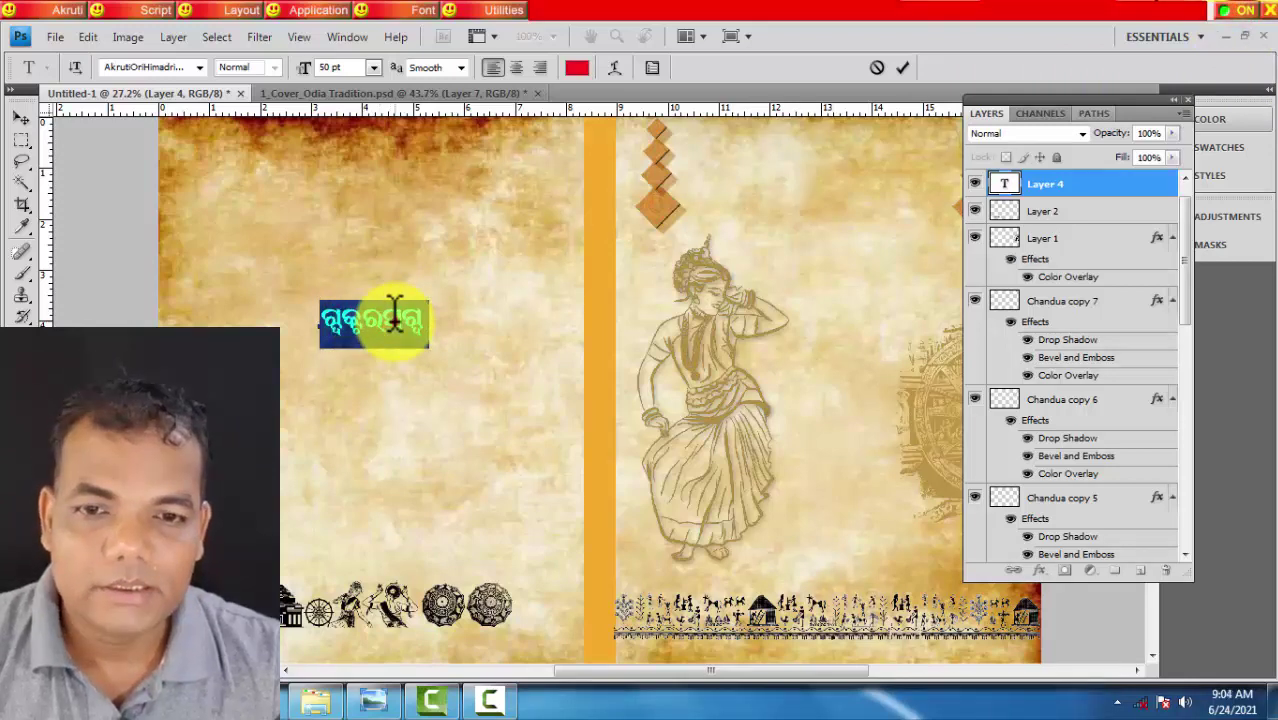
text(k)
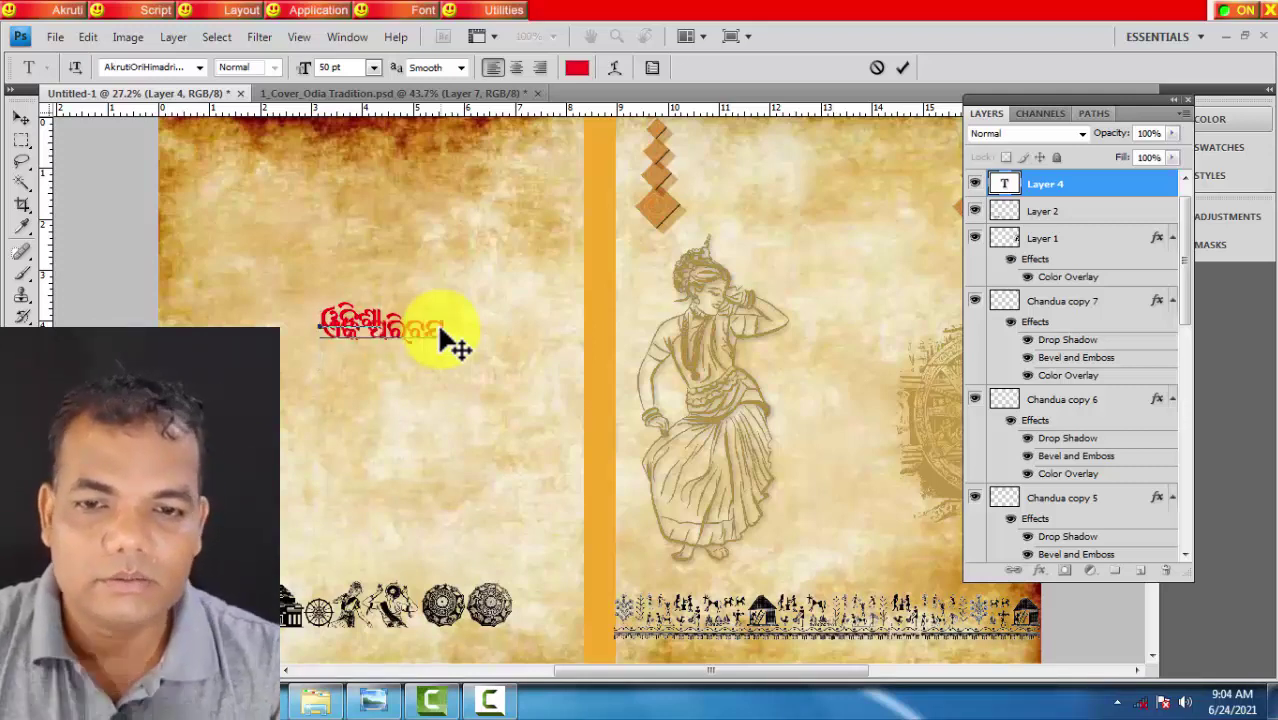
Set the leading of the two-line title to 37.01 pt so its lines no longer overlap.
scroll(440, 330, up, 4)
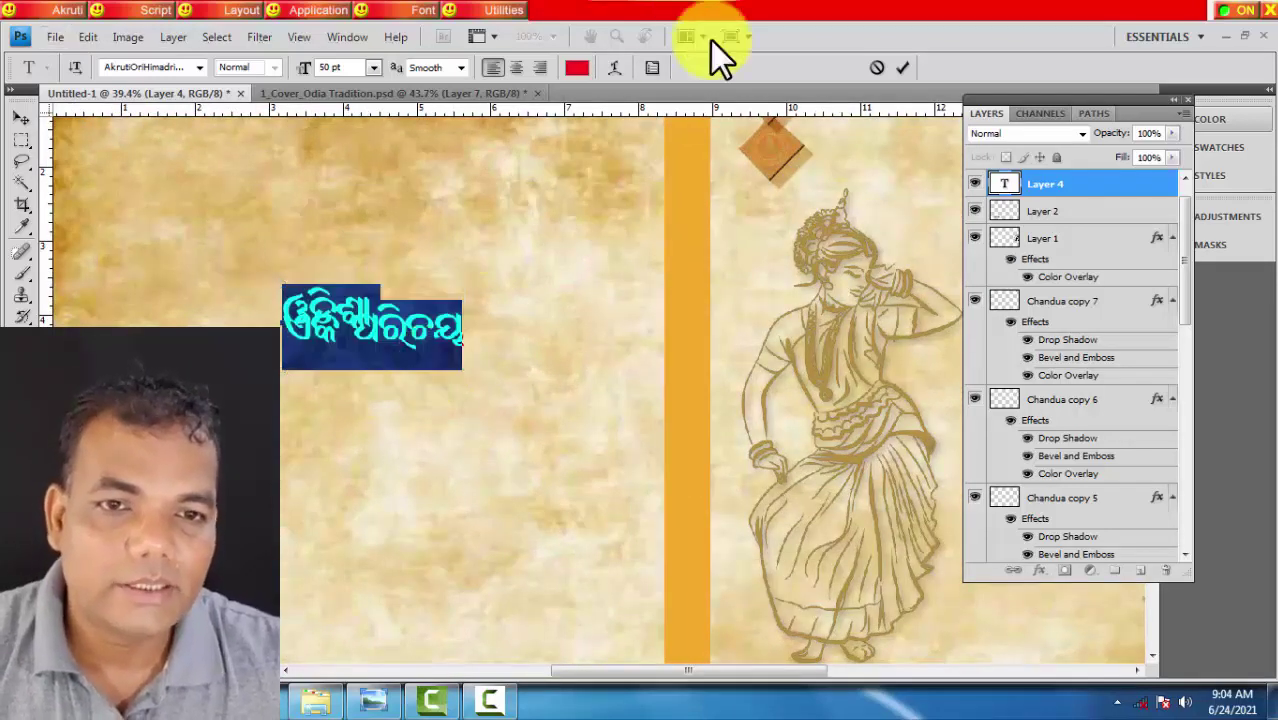
click(652, 68)
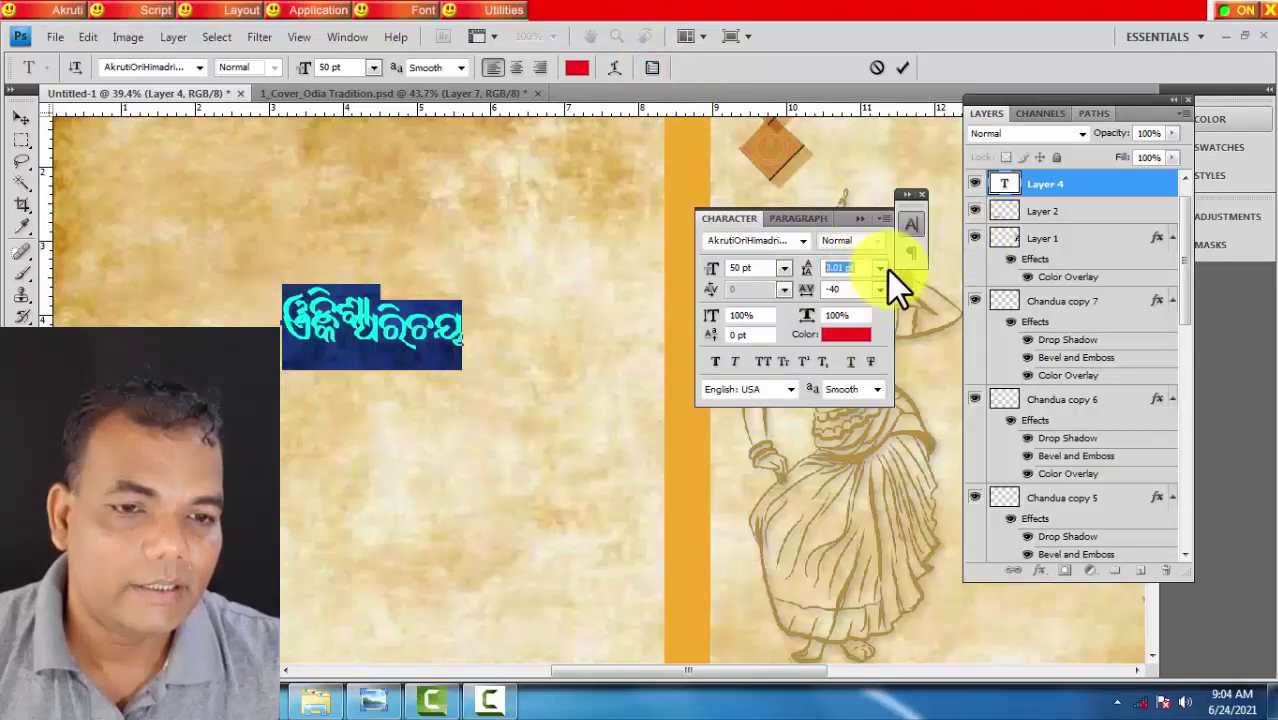
scroll(853, 277, up, 10)
scroll(855, 277, up, 8)
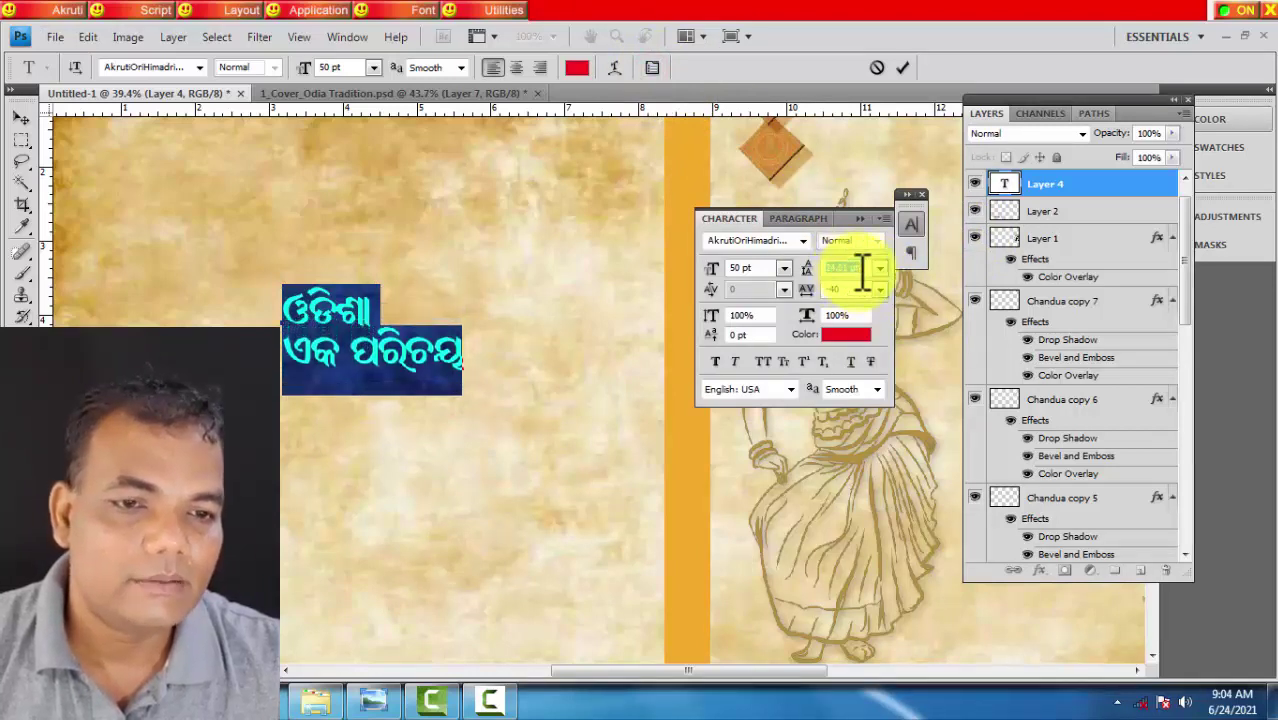
scroll(862, 272, up, 2)
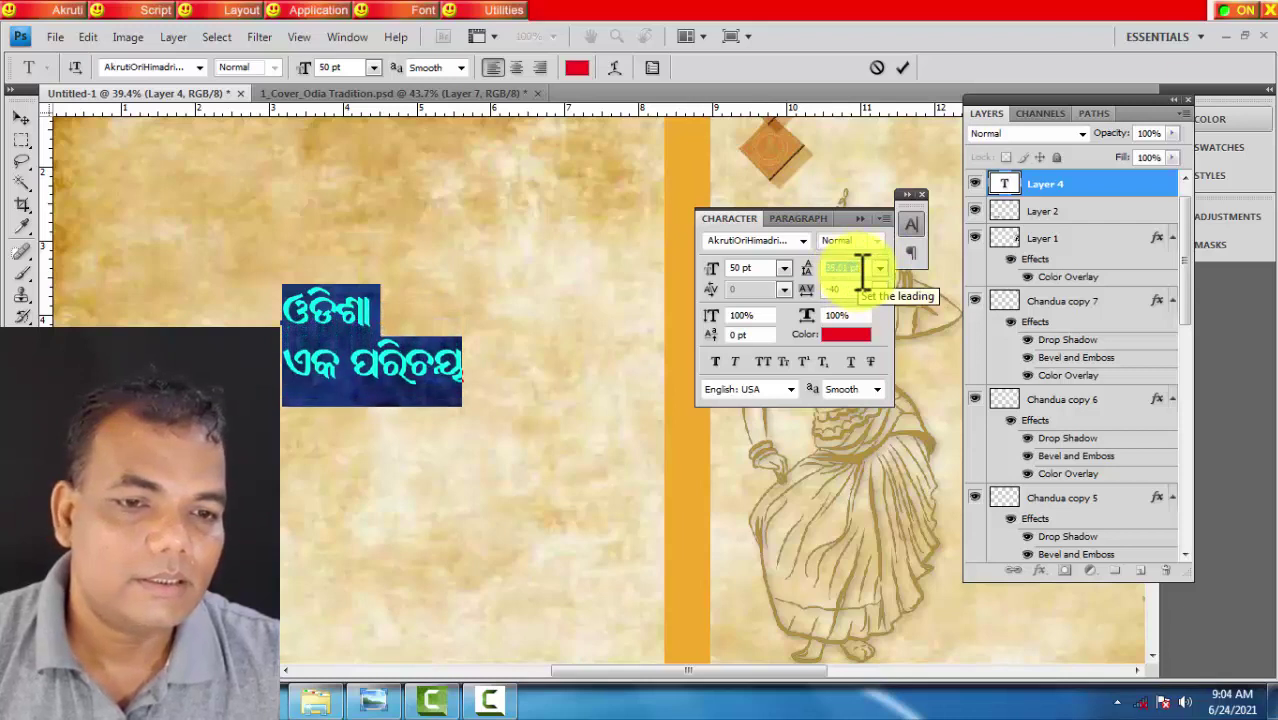
scroll(862, 268, up, 3)
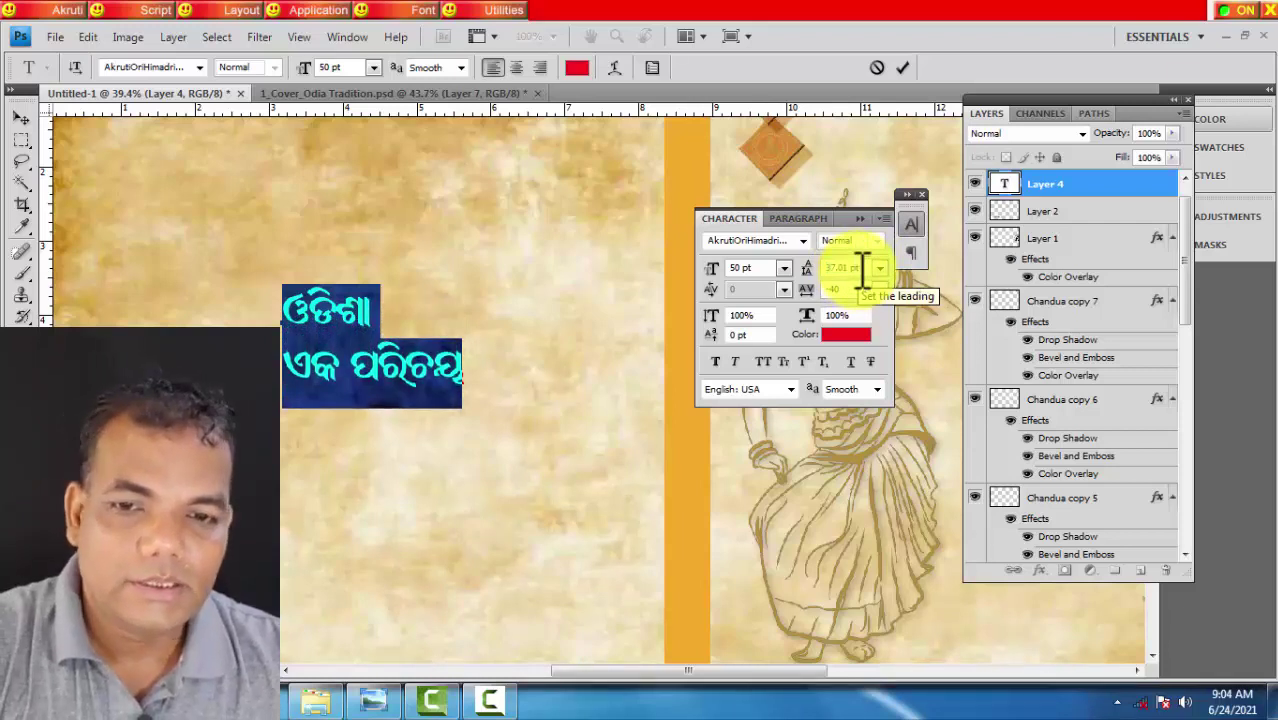
Duplicate the two-line title below and to the left, and delete the second line "ଏକ ପରିଚୟ" from the original.
click(18, 120)
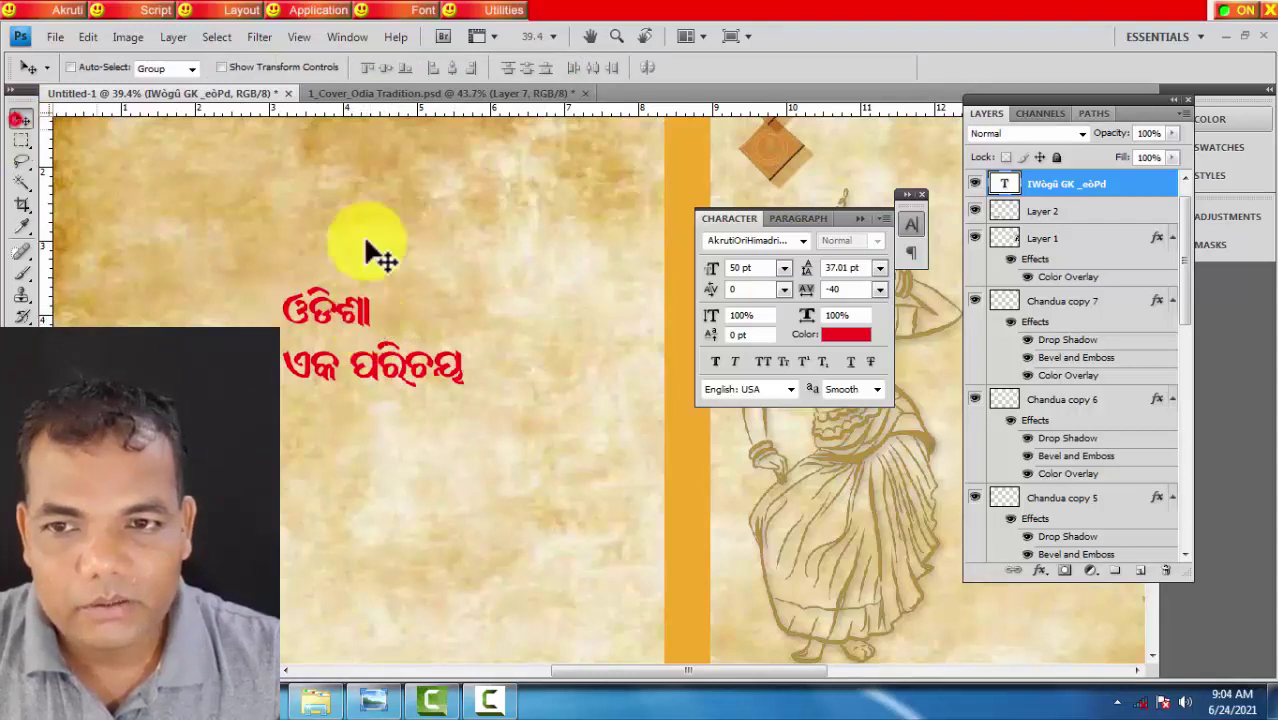
drag(365, 330, 227, 452)
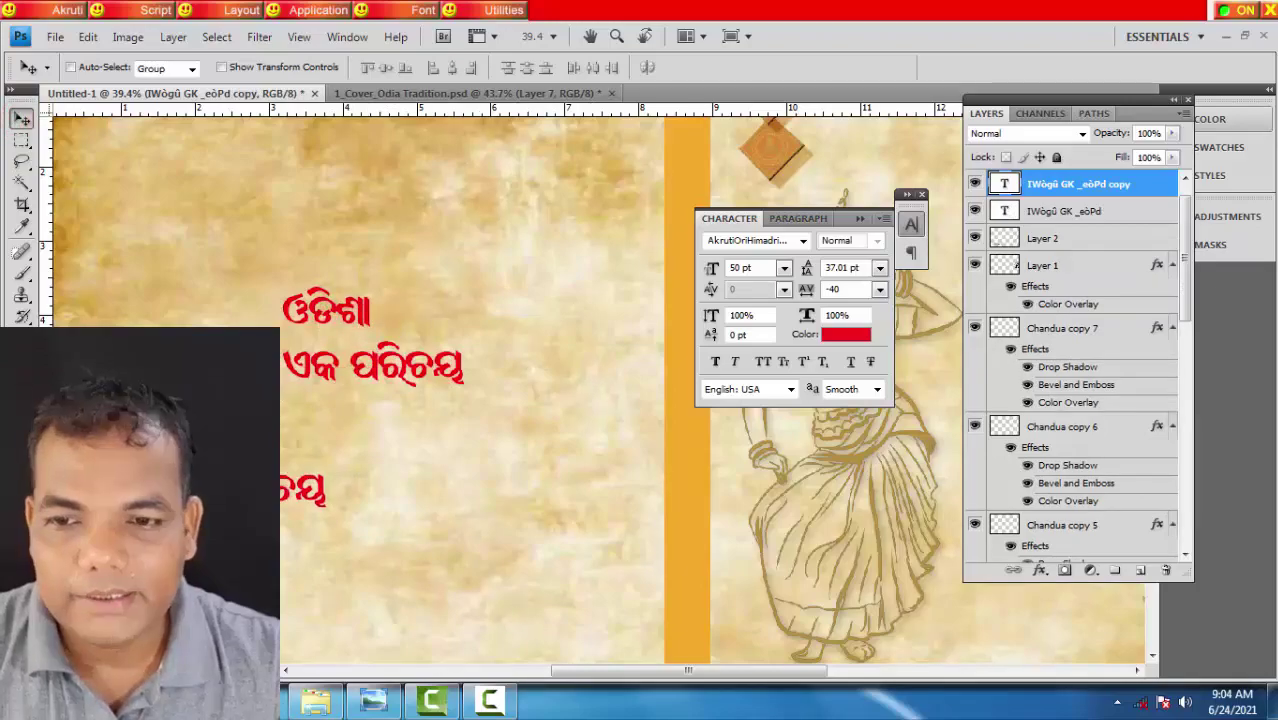
key(t)
drag(285, 358, 570, 357)
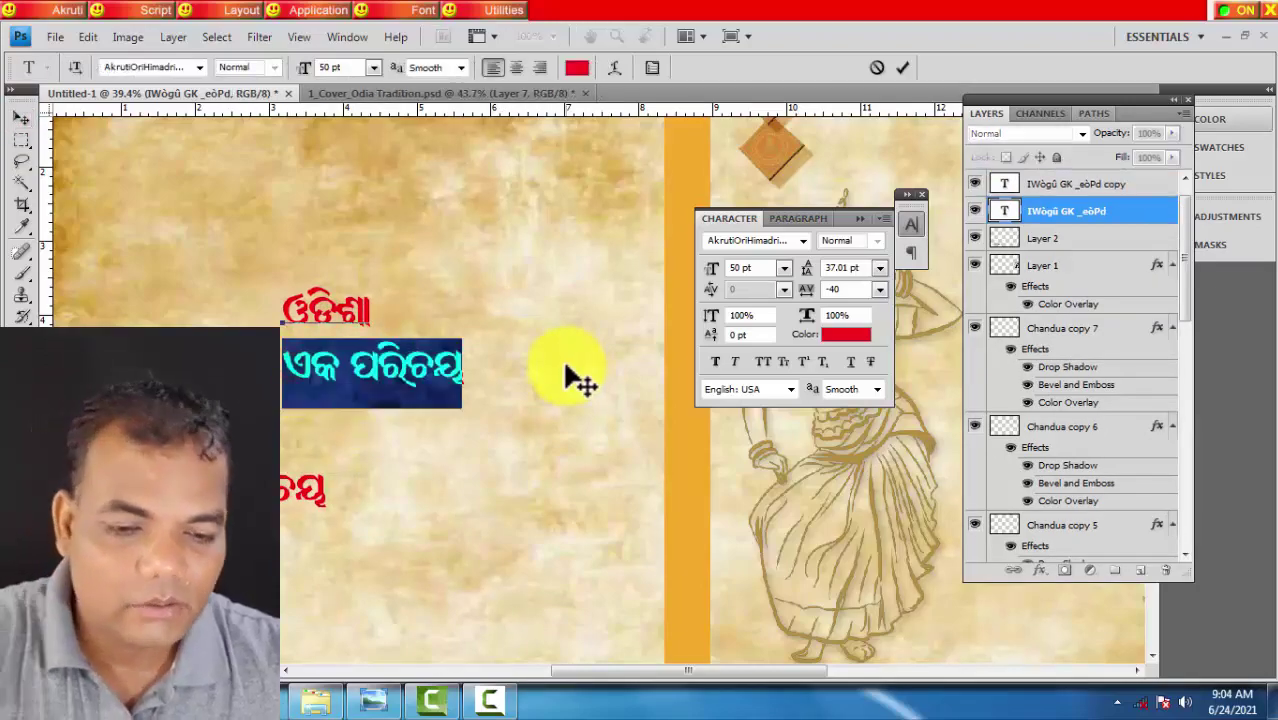
key(Delete)
key(ctrl+Return)
Delete the first line "ଓଡିଶା" from the duplicated two-line title, leaving "ଏକ ପରିଚୟ" as a separate text.
key(v)
right_click(250, 501)
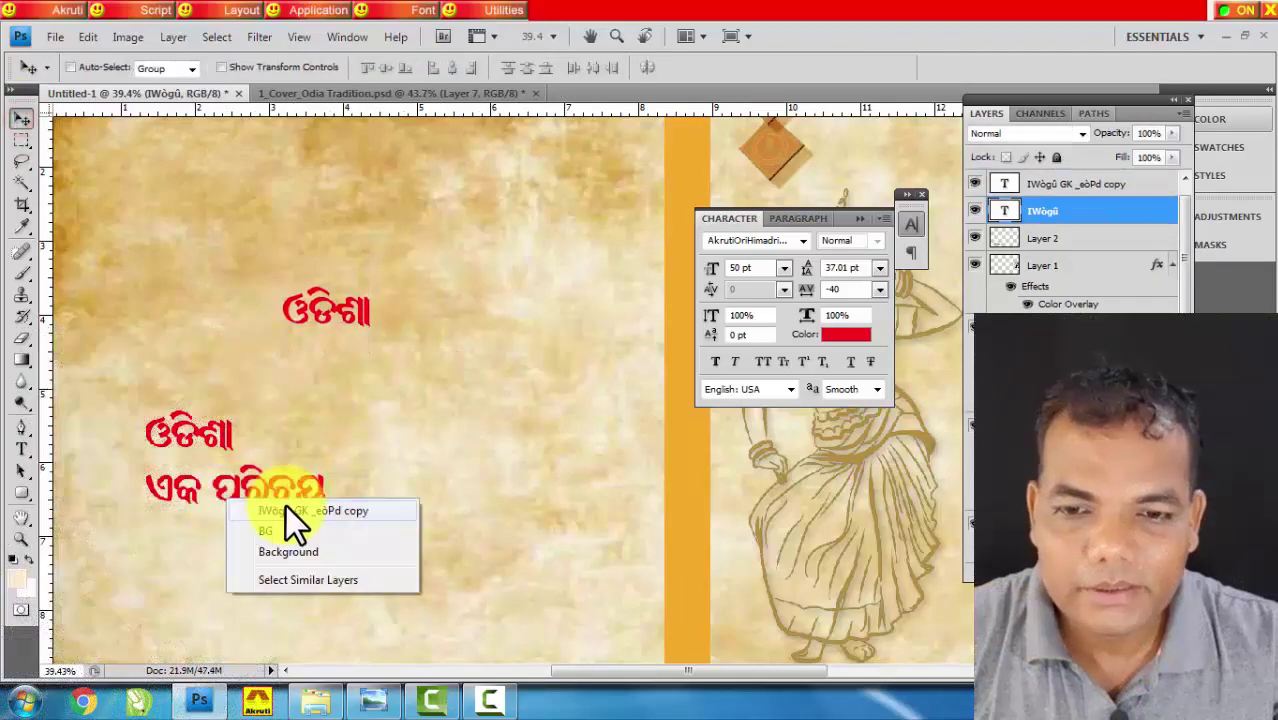
click(285, 505)
click(21, 445)
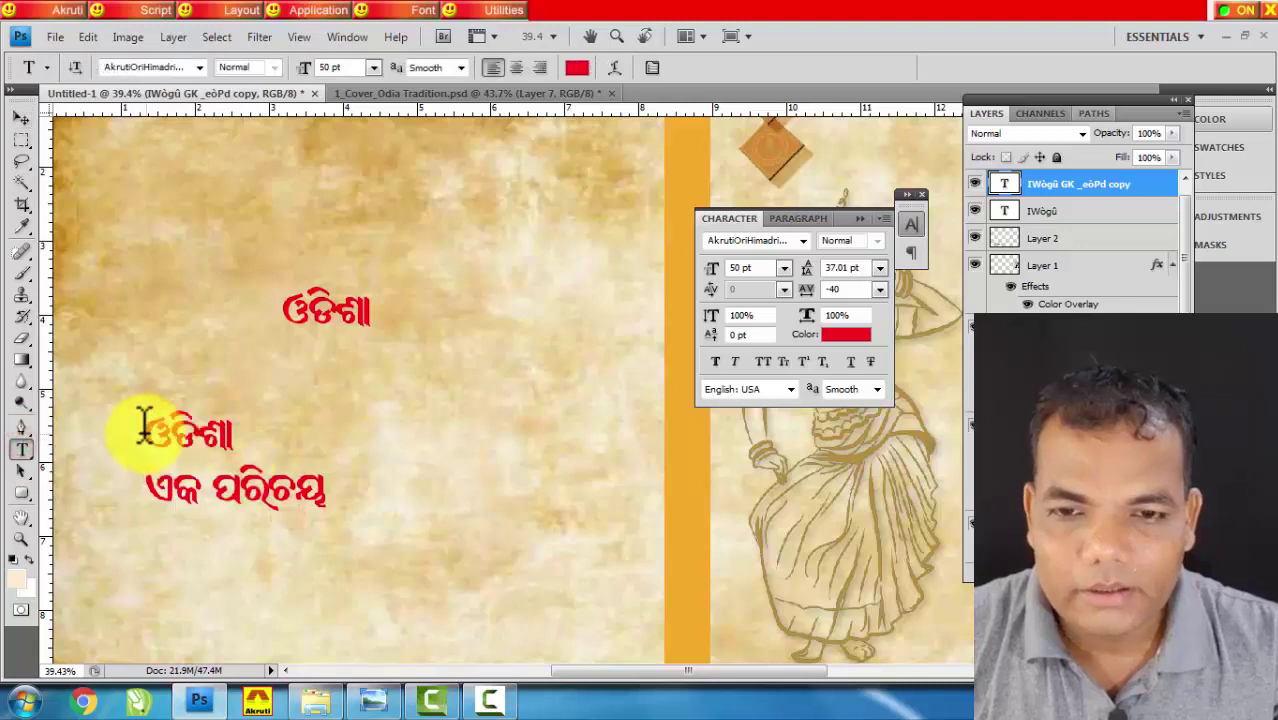
click(305, 428)
click(21, 117)
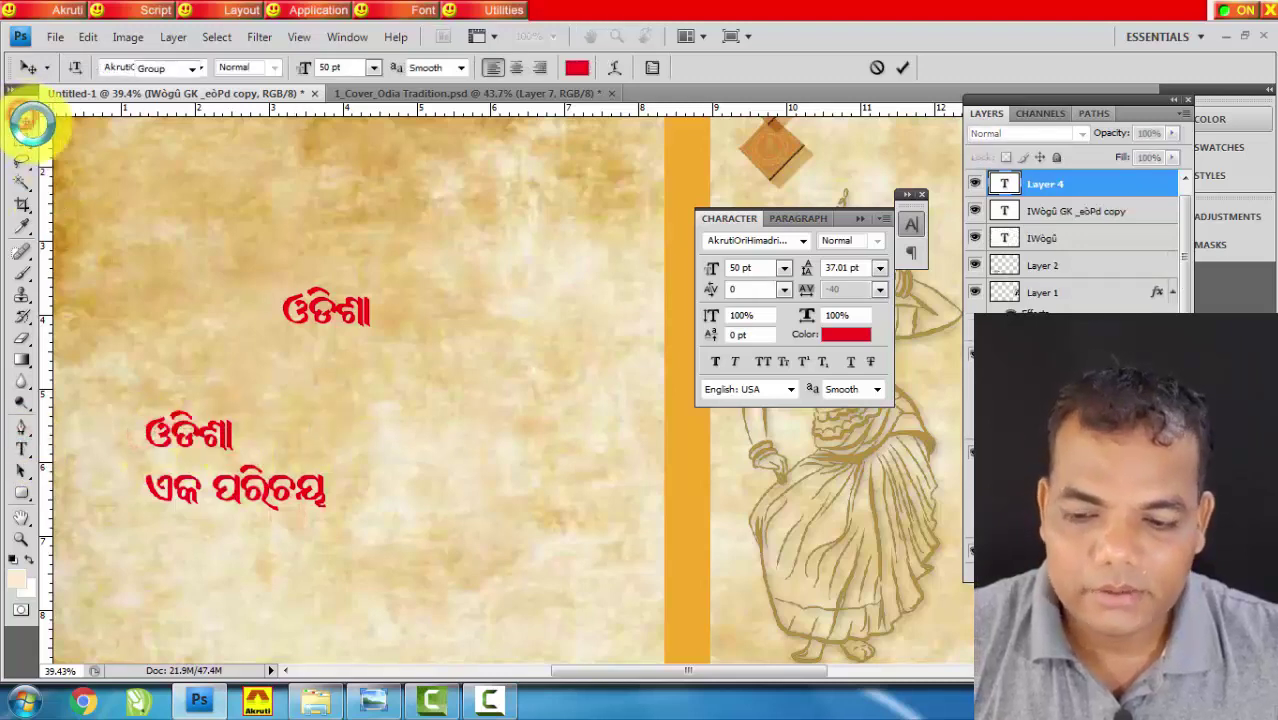
click(19, 448)
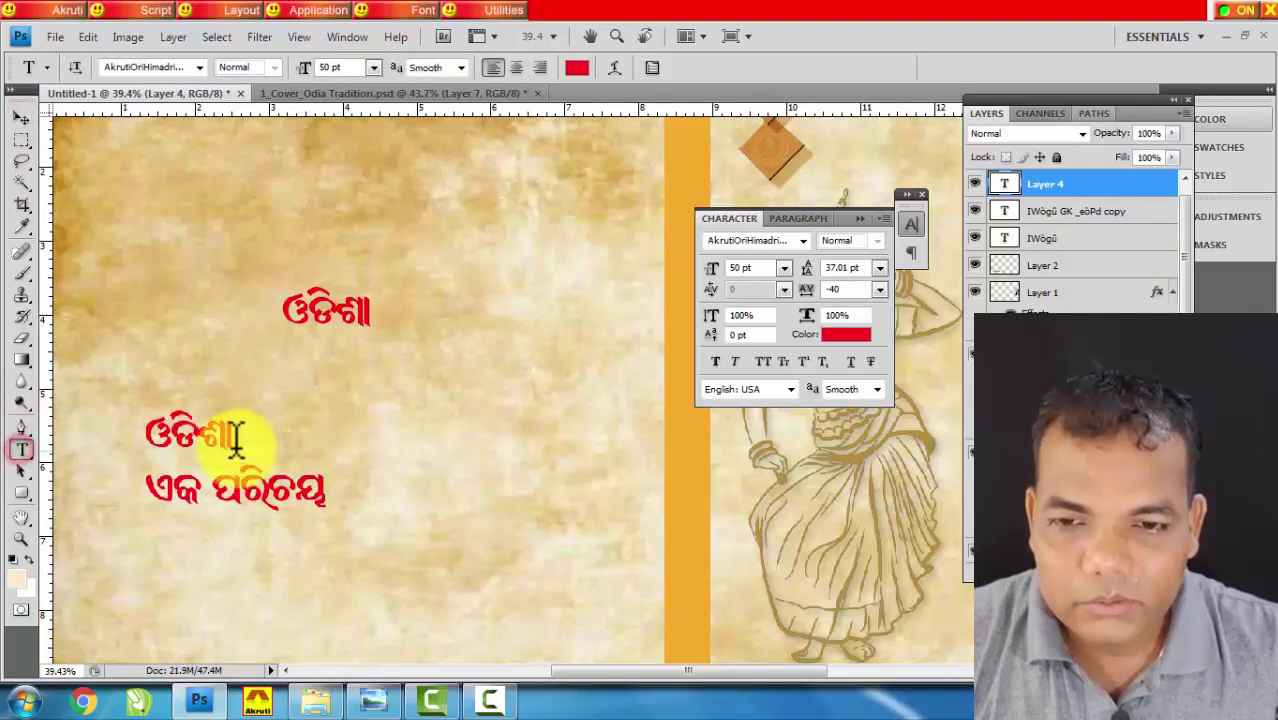
click(251, 434)
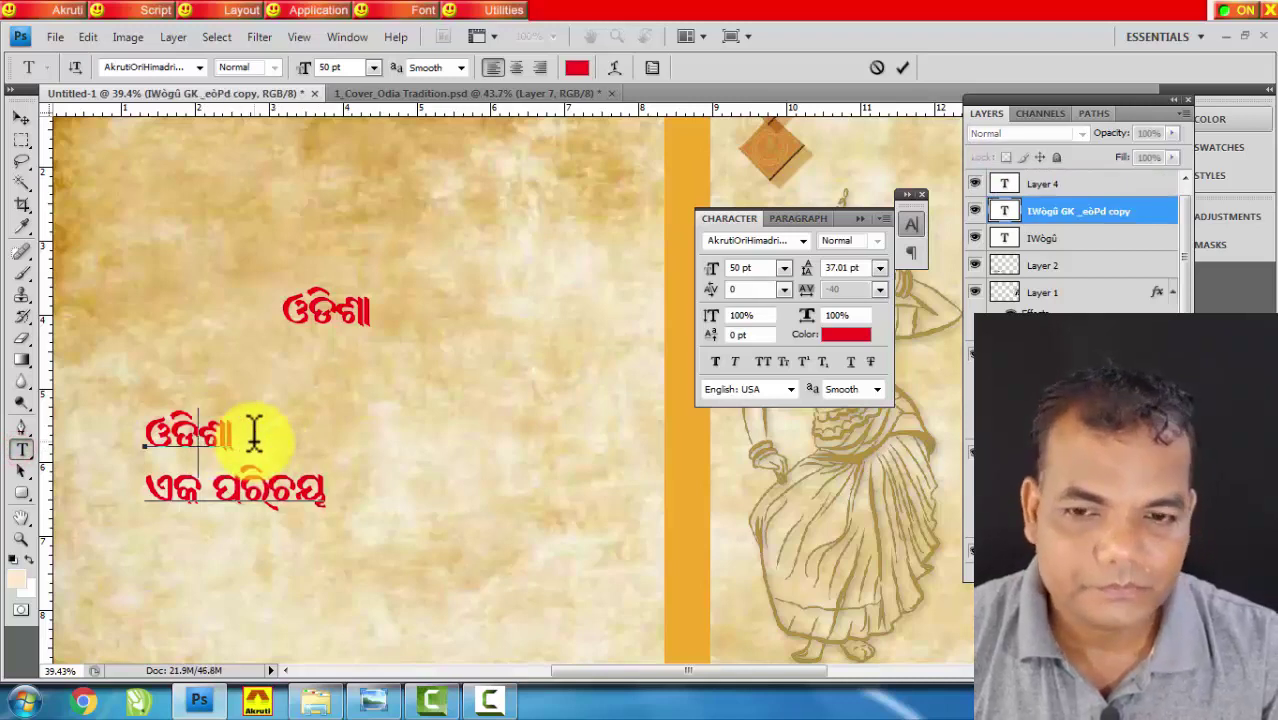
double_click(254, 434)
key(BackSpace)
key(Delete)
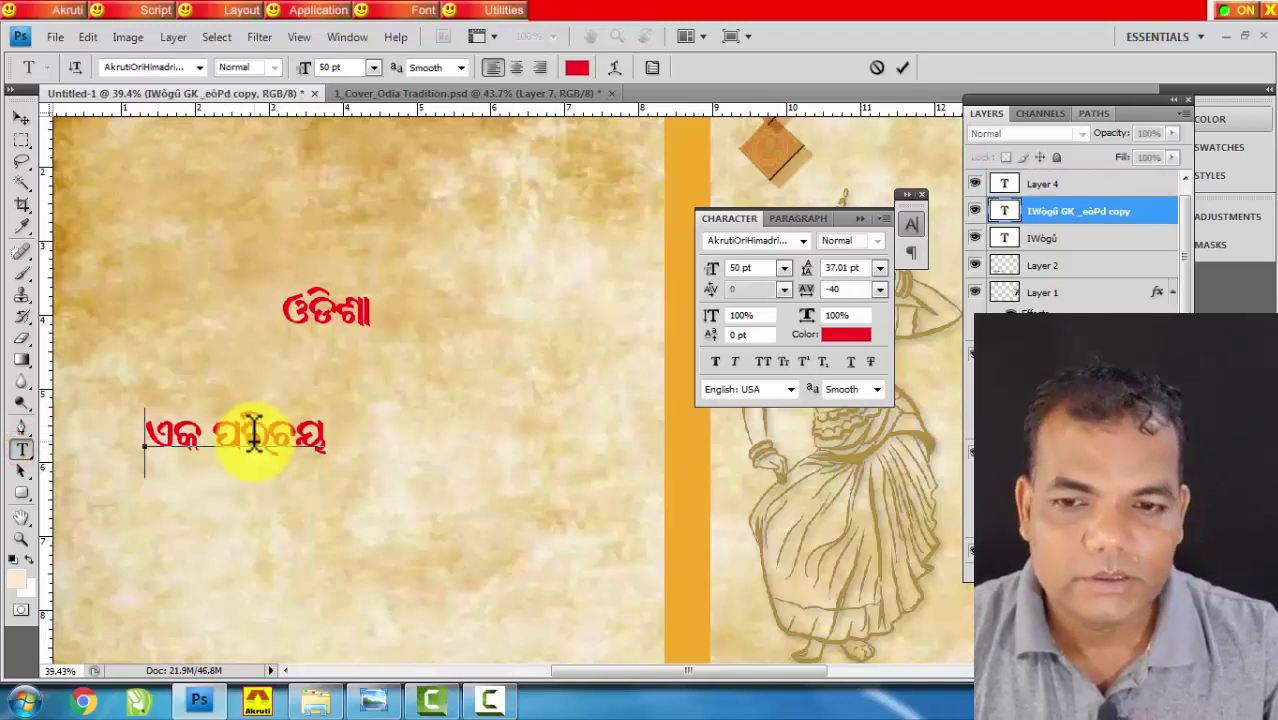
click(21, 117)
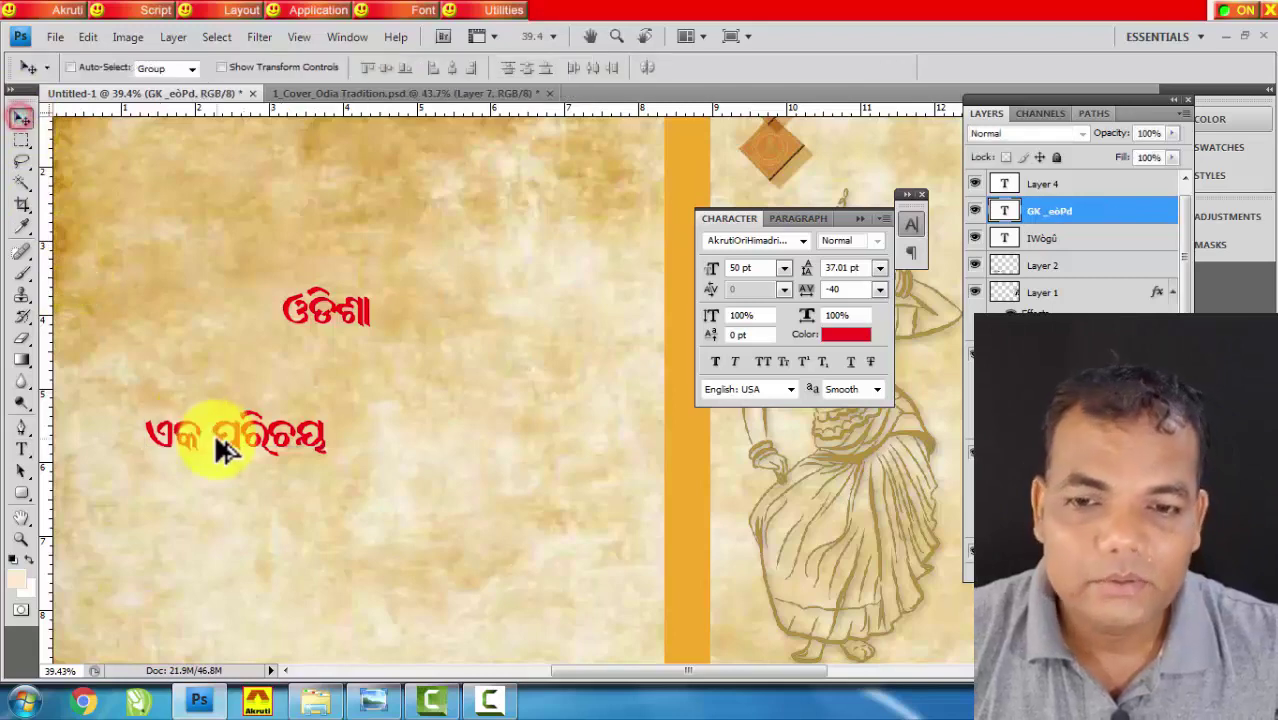
Put away the character and layer palettes, and move "ଓଡିଶା" and "ଏକ ପରିଚୟ" onto the front cover near the dancer's head.
scroll(215, 433, down, 1)
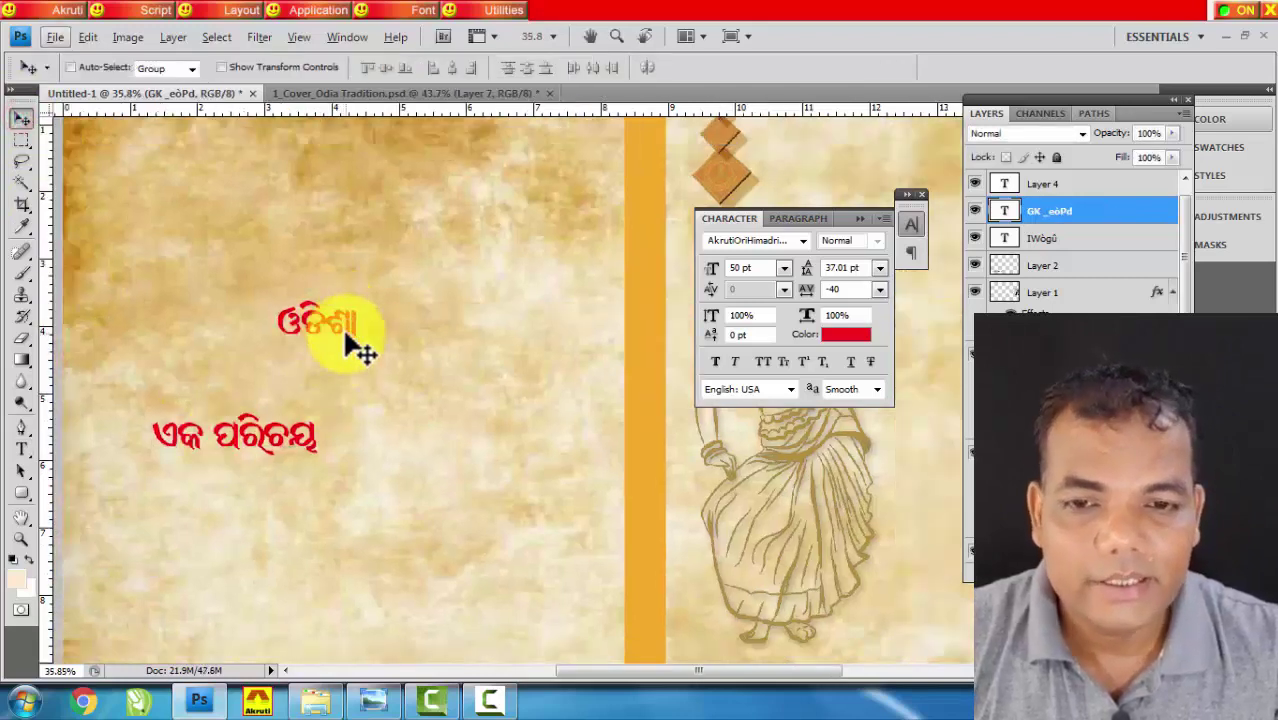
scroll(345, 340, up, 3)
scroll(345, 340, down, 10)
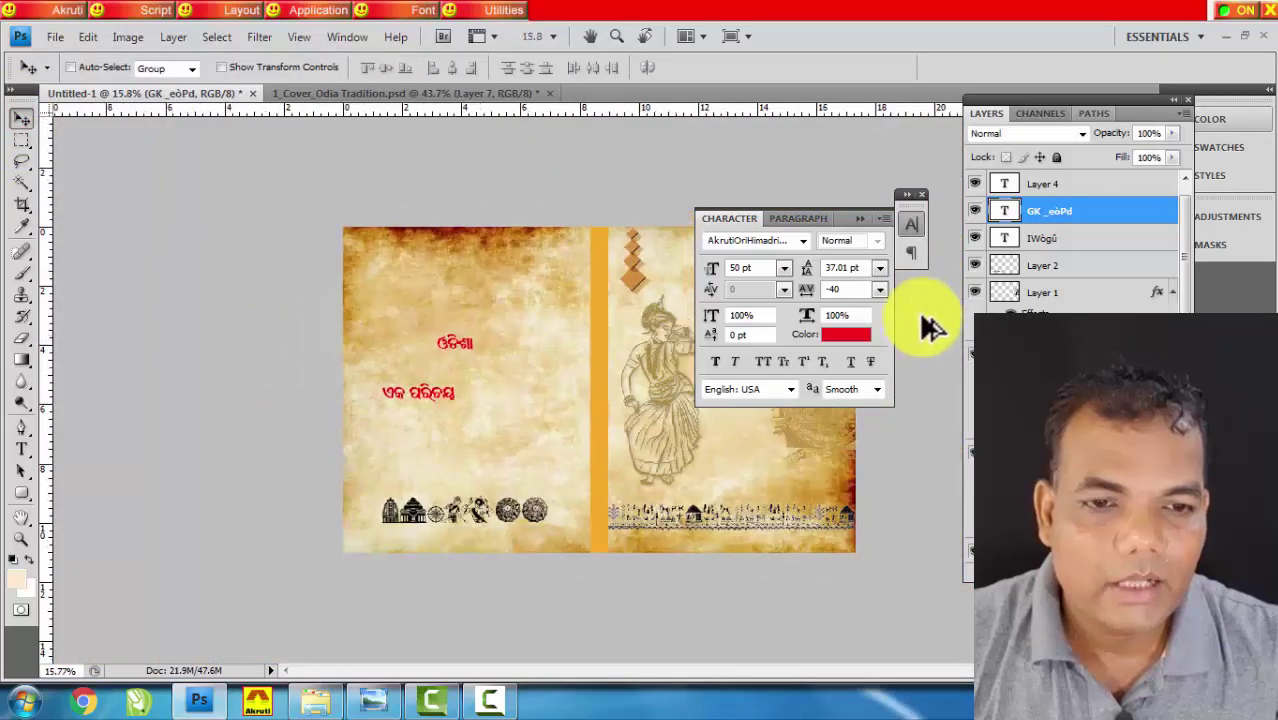
click(908, 220)
drag(921, 194, 1255, 143)
click(1188, 99)
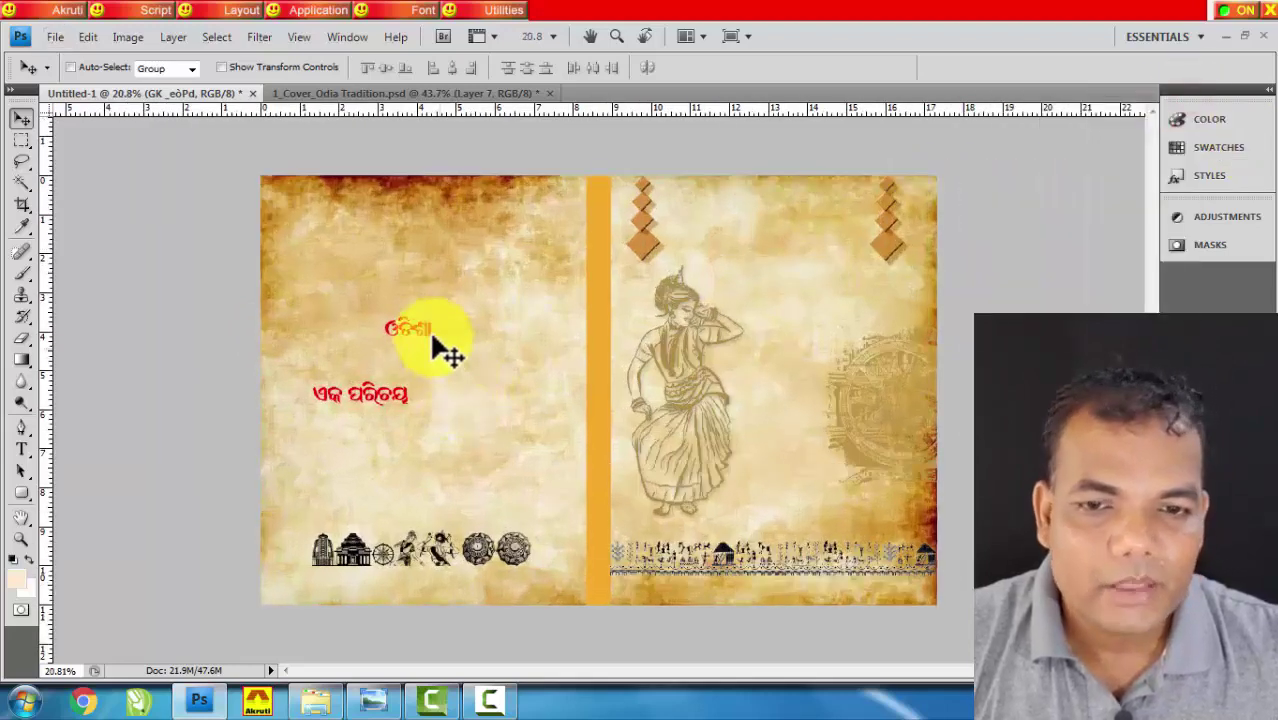
drag(428, 330, 776, 269)
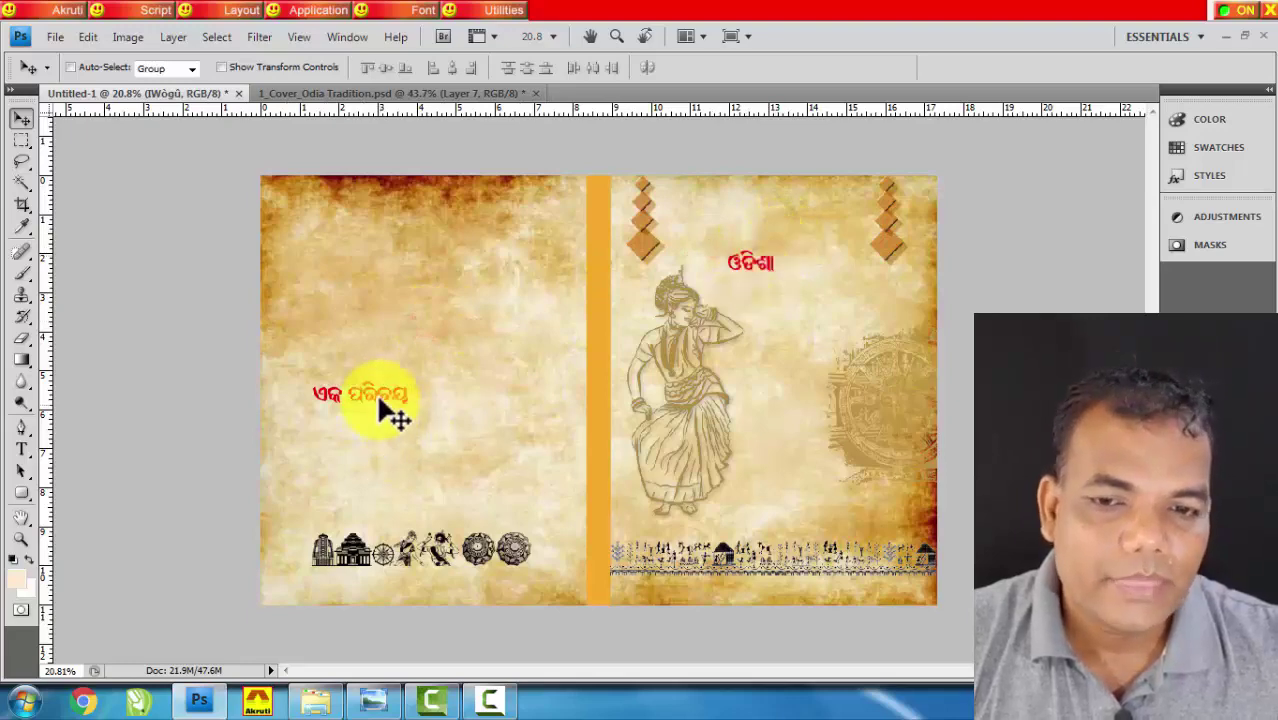
drag(377, 397, 778, 278)
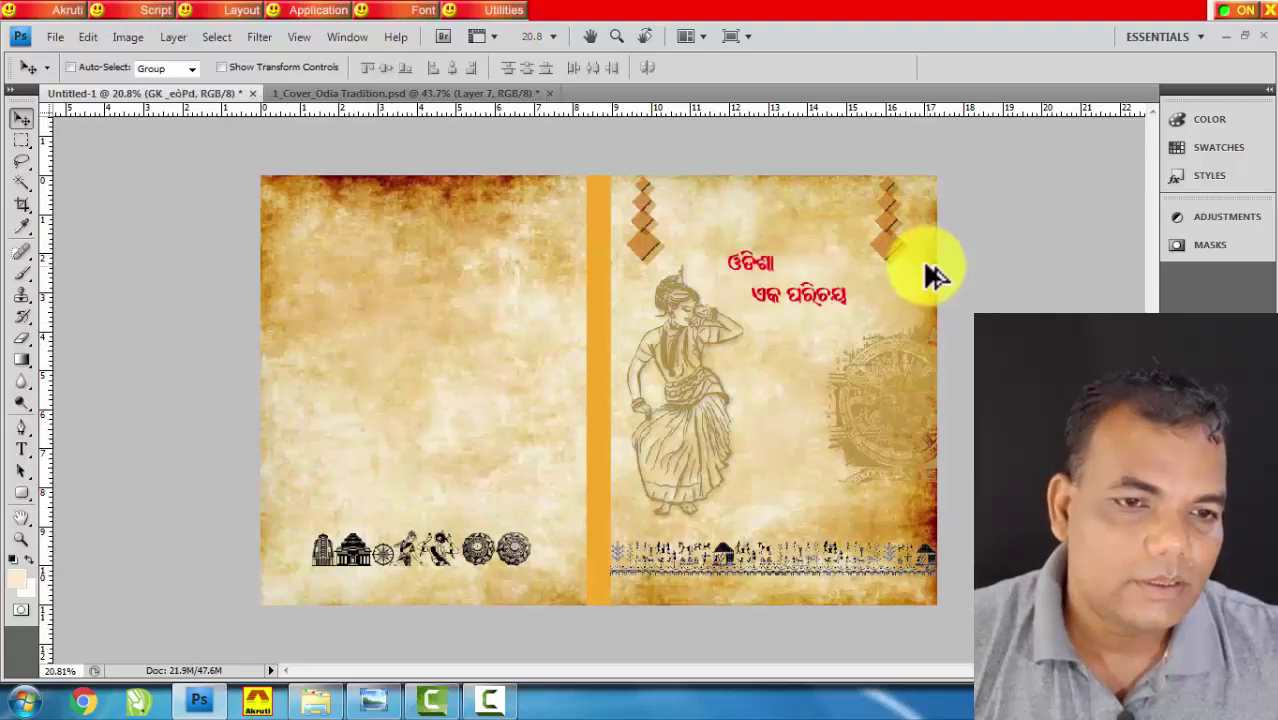
Scale the "ଏକ ପରିଚୟ" text down proportionally to about 70% on the front cover.
scroll(915, 271, up, 5)
drag(672, 415, 571, 462)
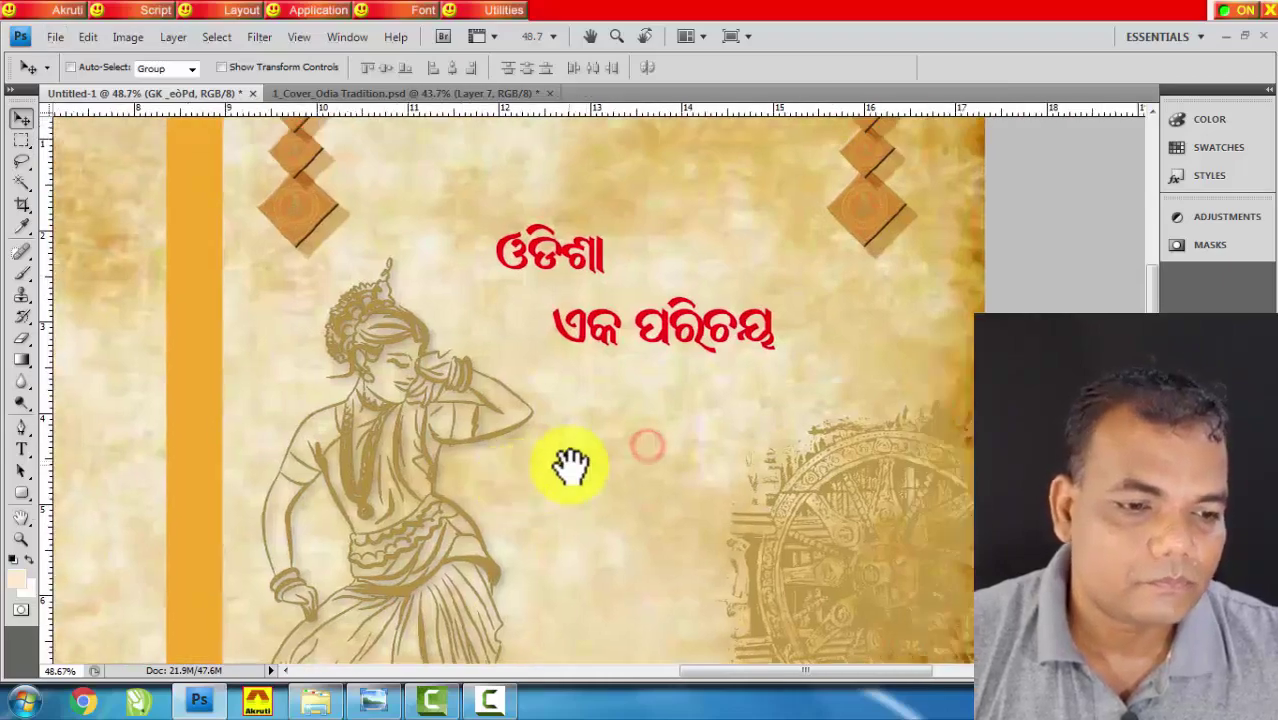
key(ctrl+t)
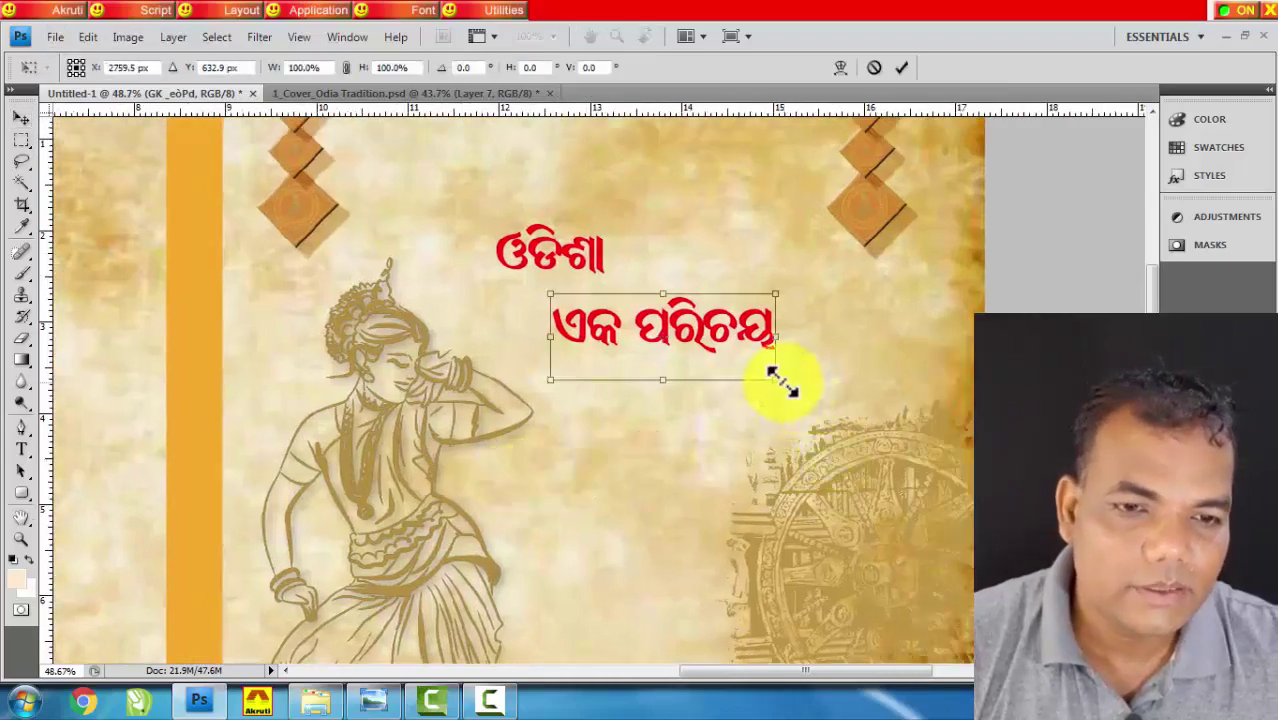
drag(770, 374, 719, 341)
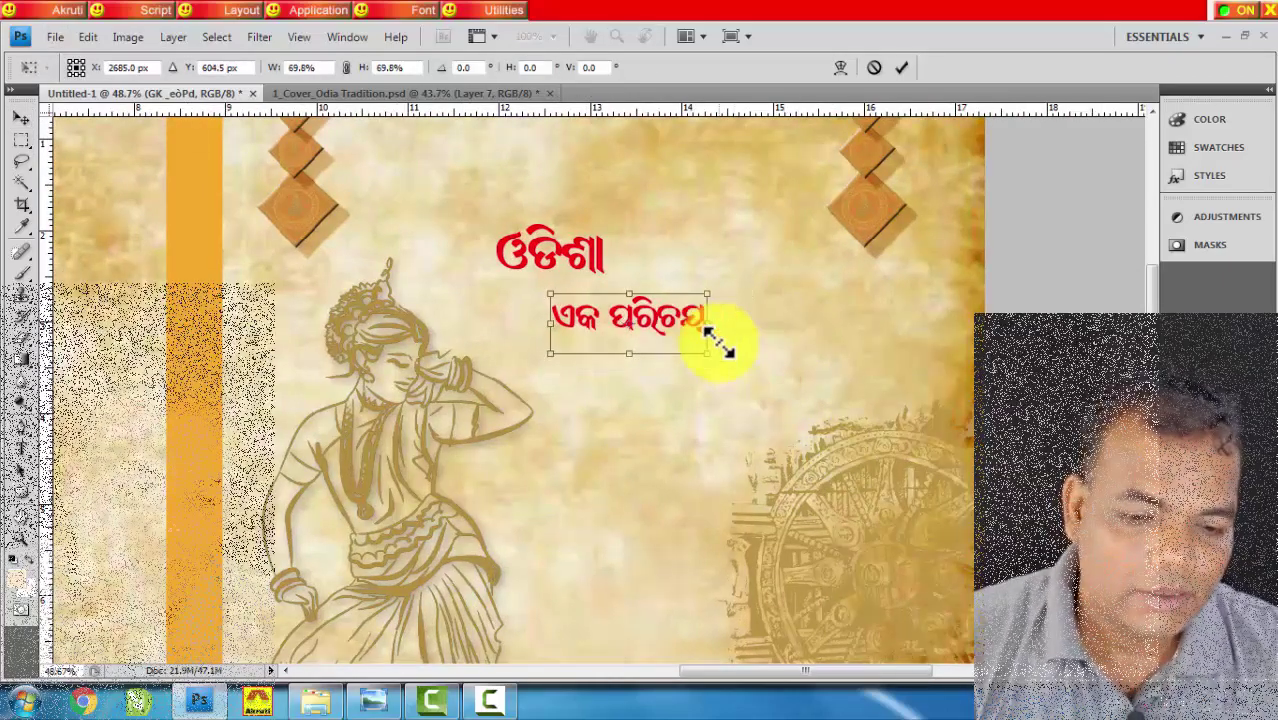
key(Return)
Enlarge the "ଓଡିଶା" text proportionally so it is clearly larger than "ଏକ ପରିଚୟ".
right_click(570, 253)
click(605, 262)
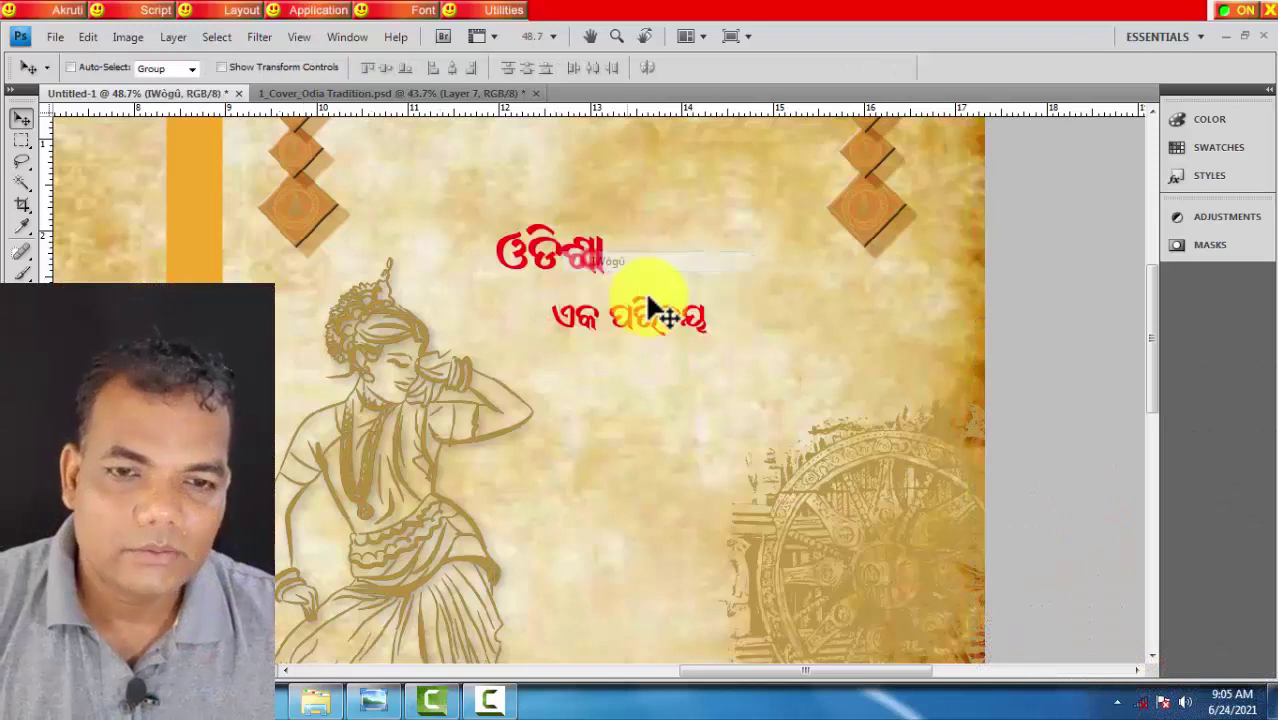
key(ctrl+t)
drag(597, 295, 662, 334)
key(Return)
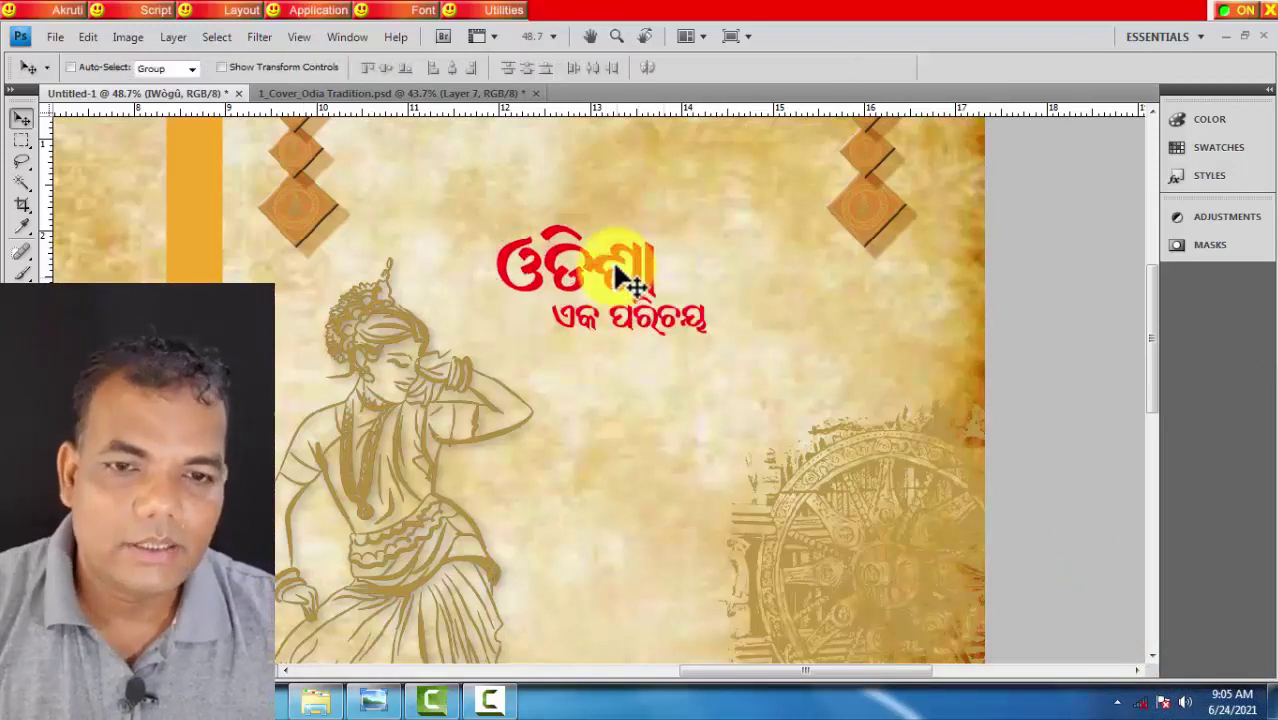
Reposition "ଓଡିଶା" with a small gap just above "ଏକ ପରିଚୟ" and display the layer list.
drag(619, 280, 605, 245)
scroll(605, 330, down, 3)
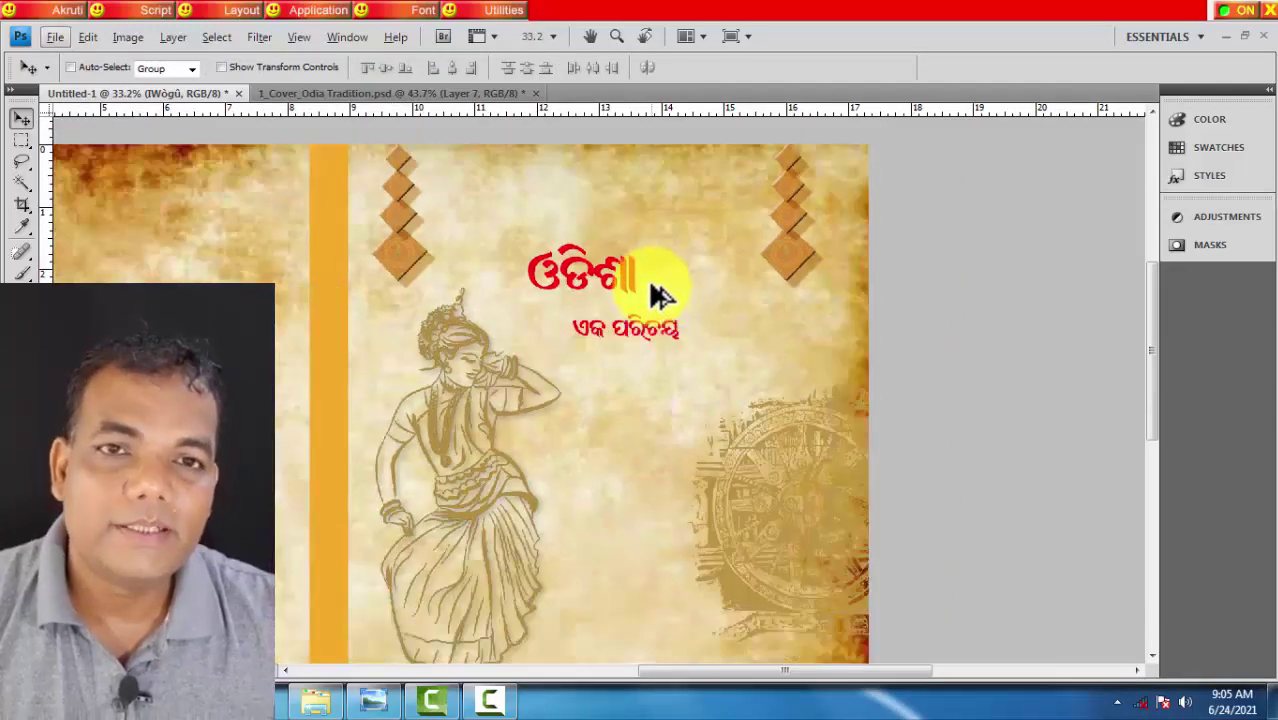
key(shift+Down)
key(shift+Down)
key(Right)
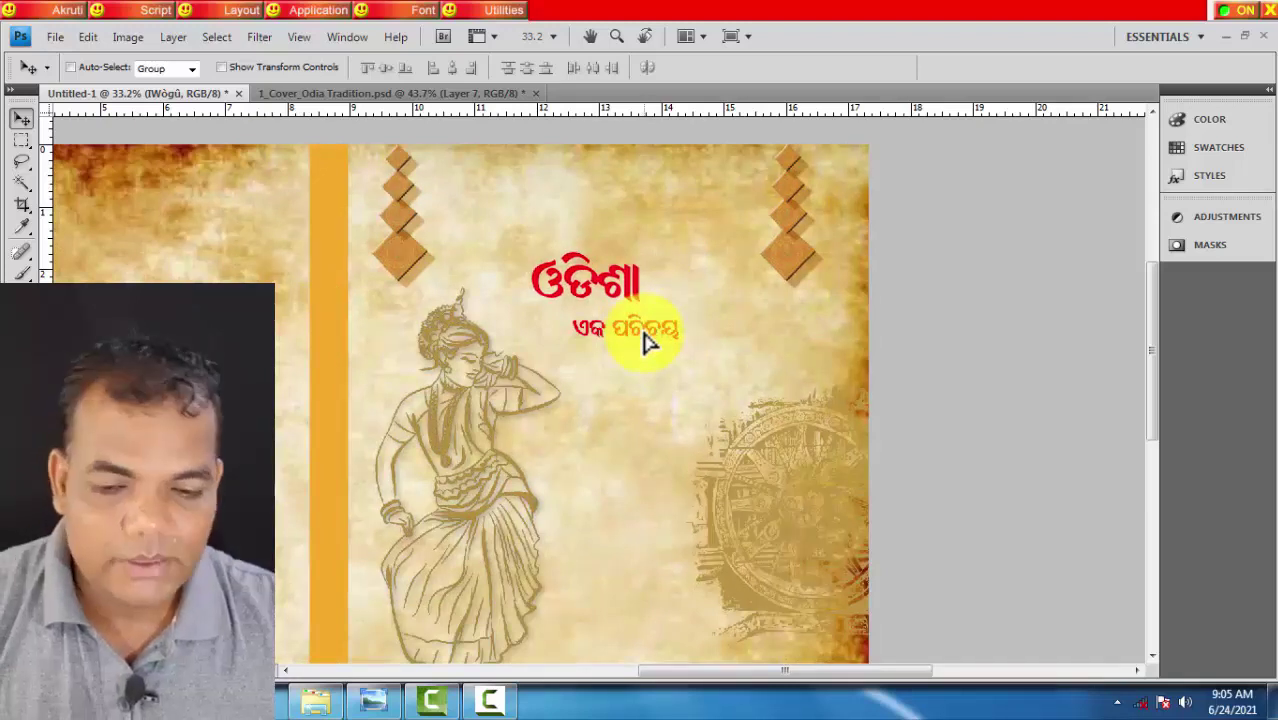
key(F7)
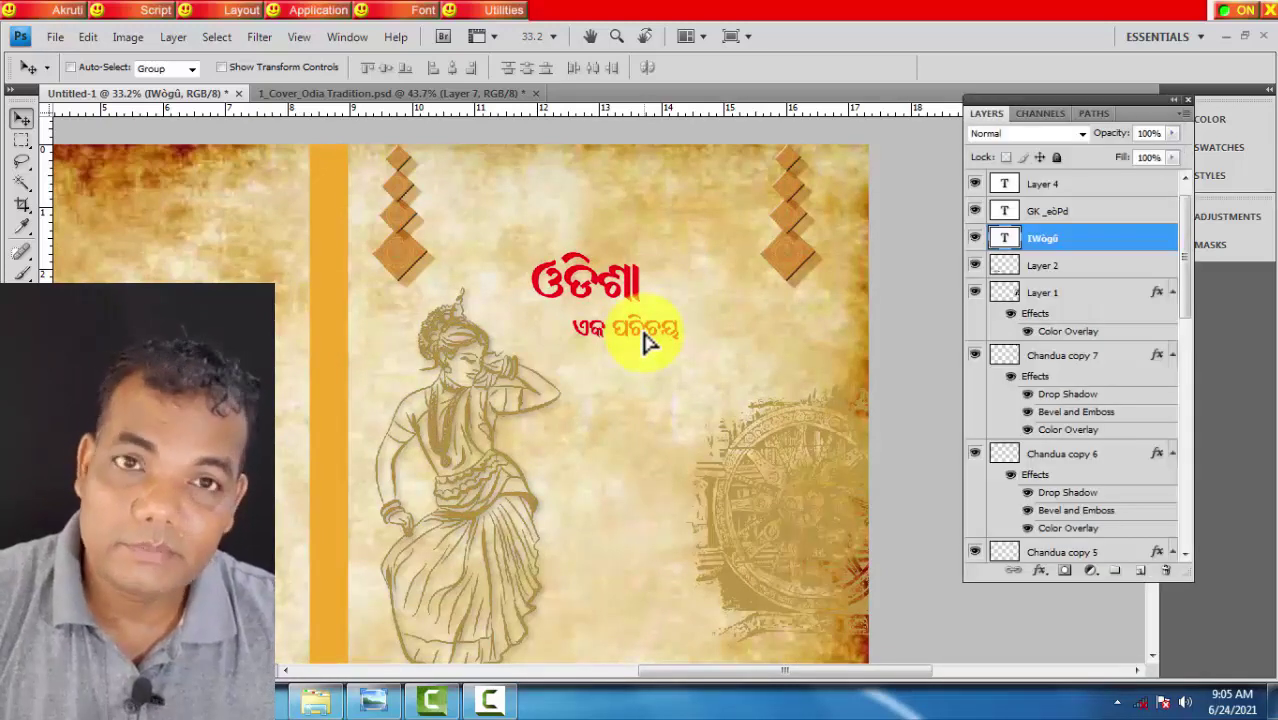
double_click(1150, 240)
drag(783, 130, 1005, 125)
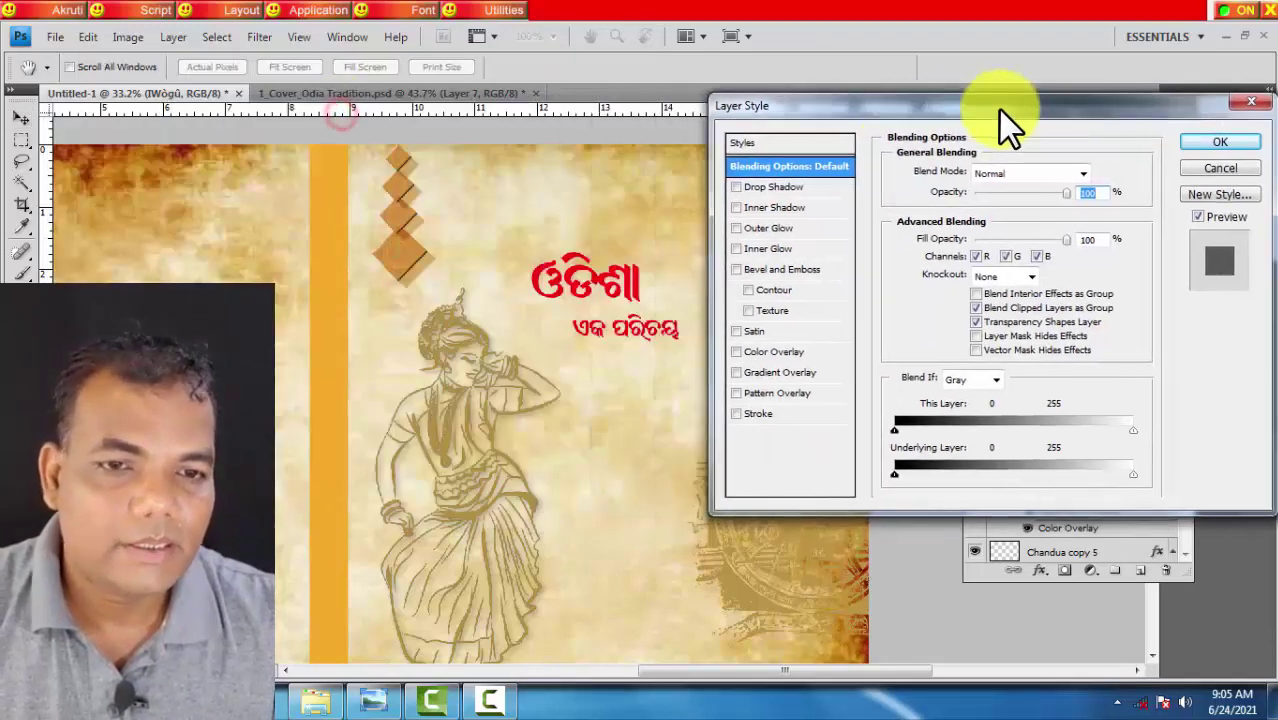
click(821, 187)
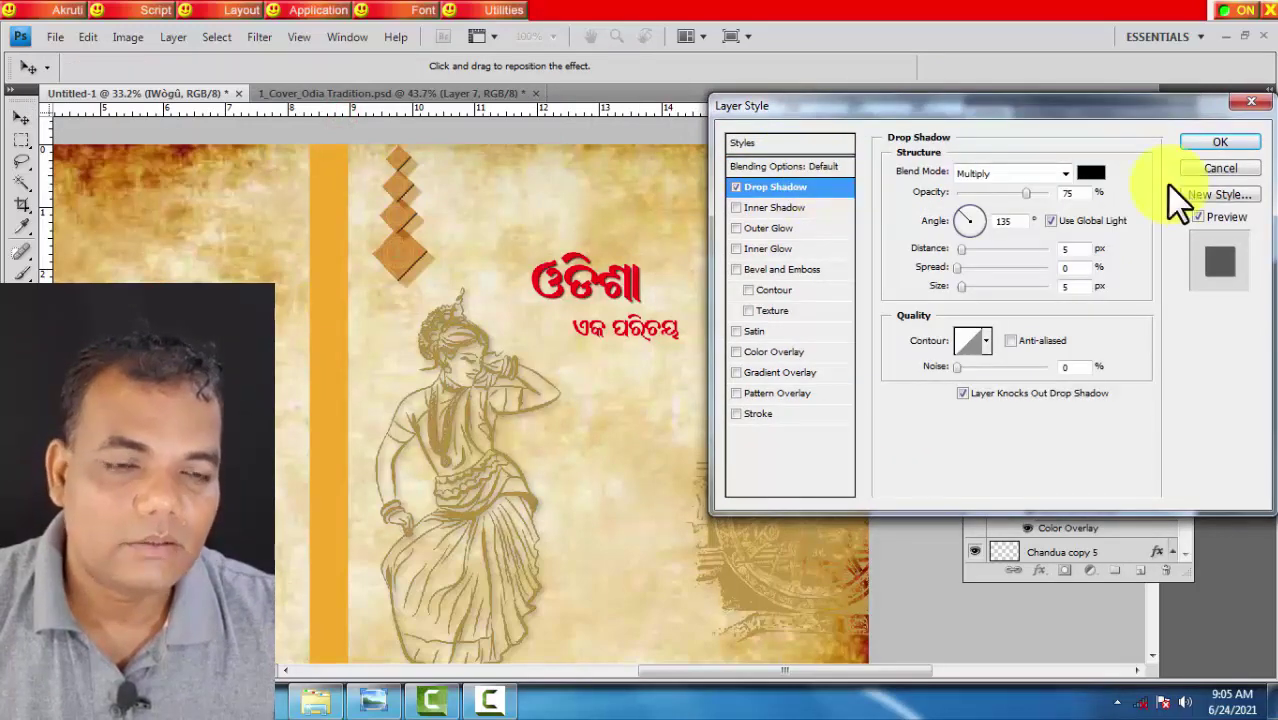
click(1220, 168)
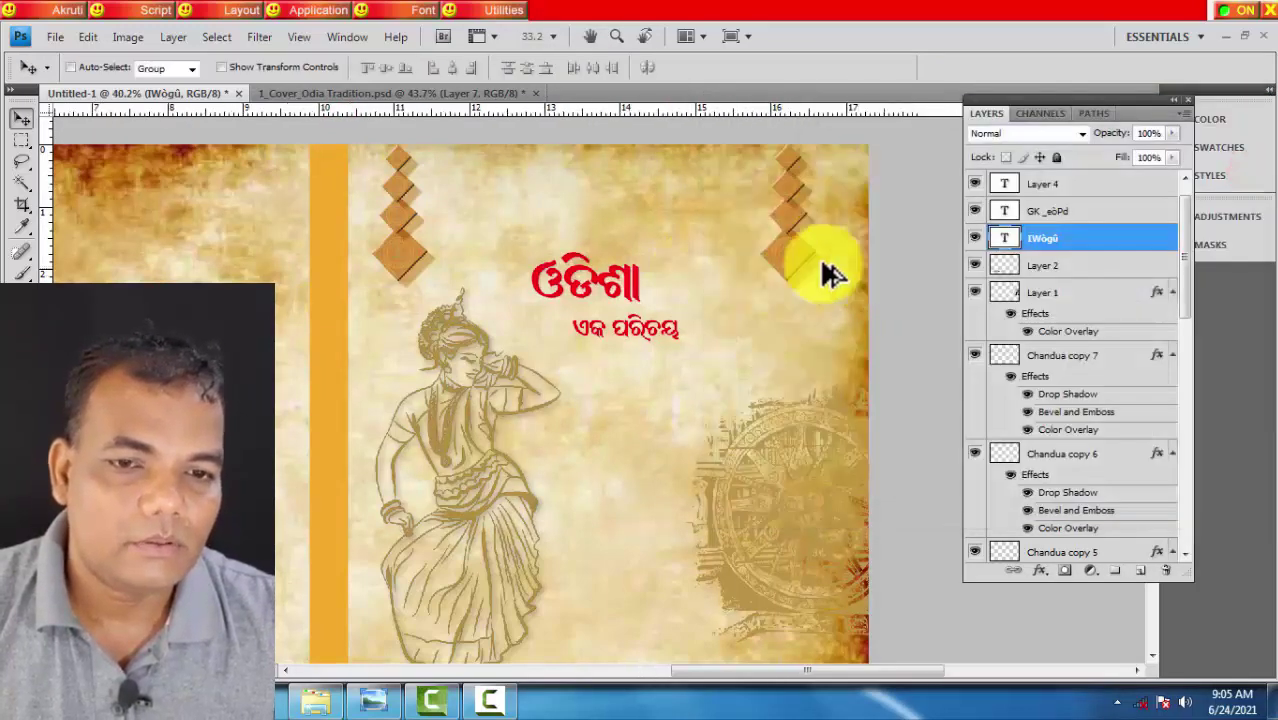
scroll(682, 251, up, 3)
scroll(580, 312, up, 2)
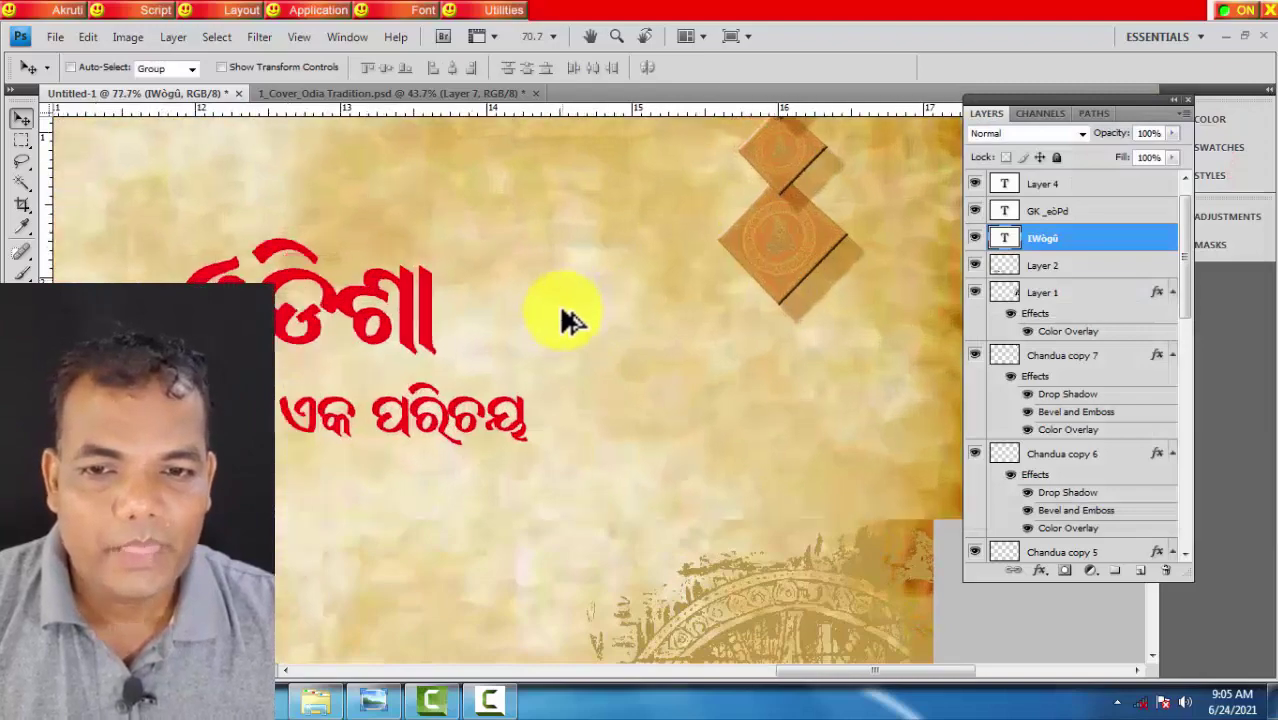
double_click(1155, 240)
drag(922, 111, 772, 364)
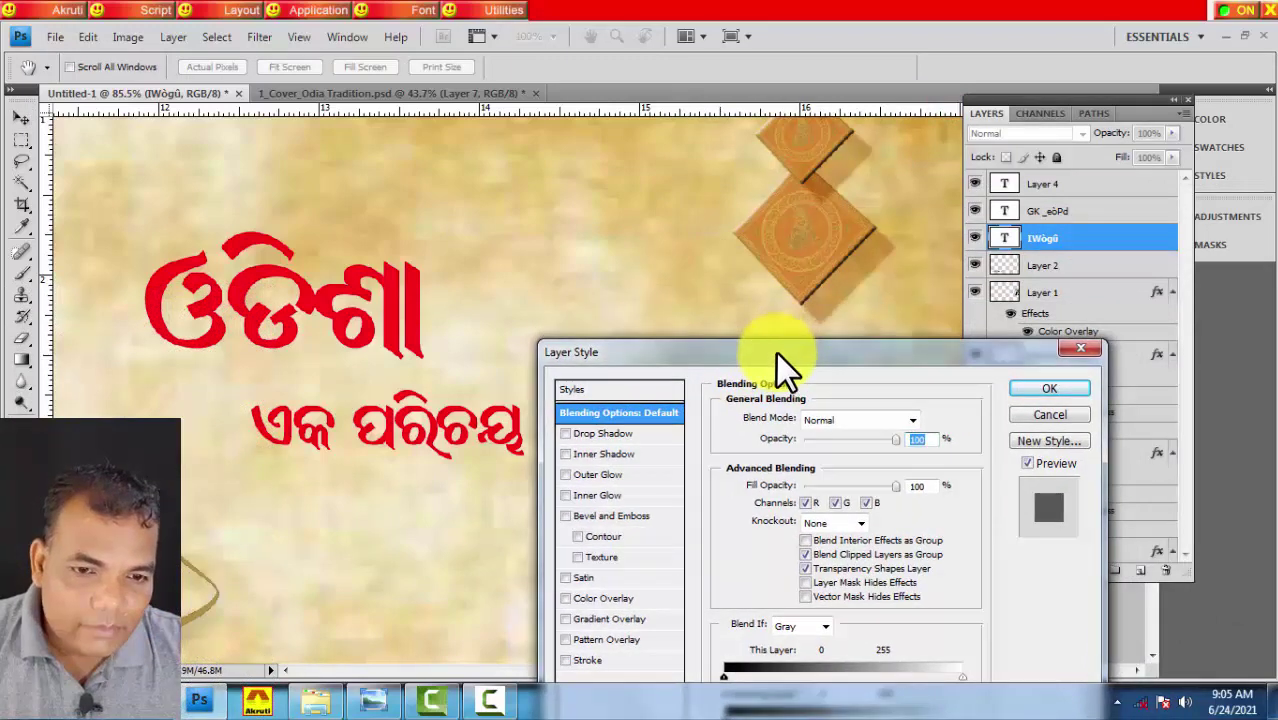
click(649, 433)
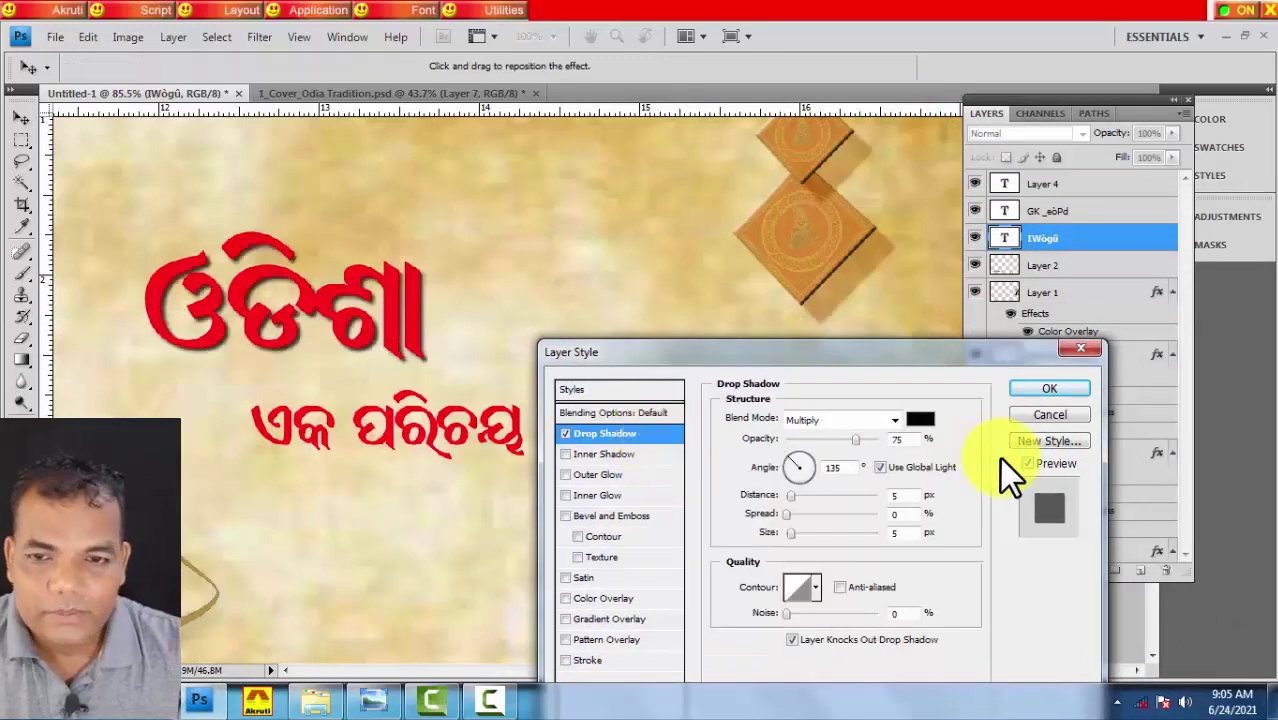
drag(447, 288, 466, 300)
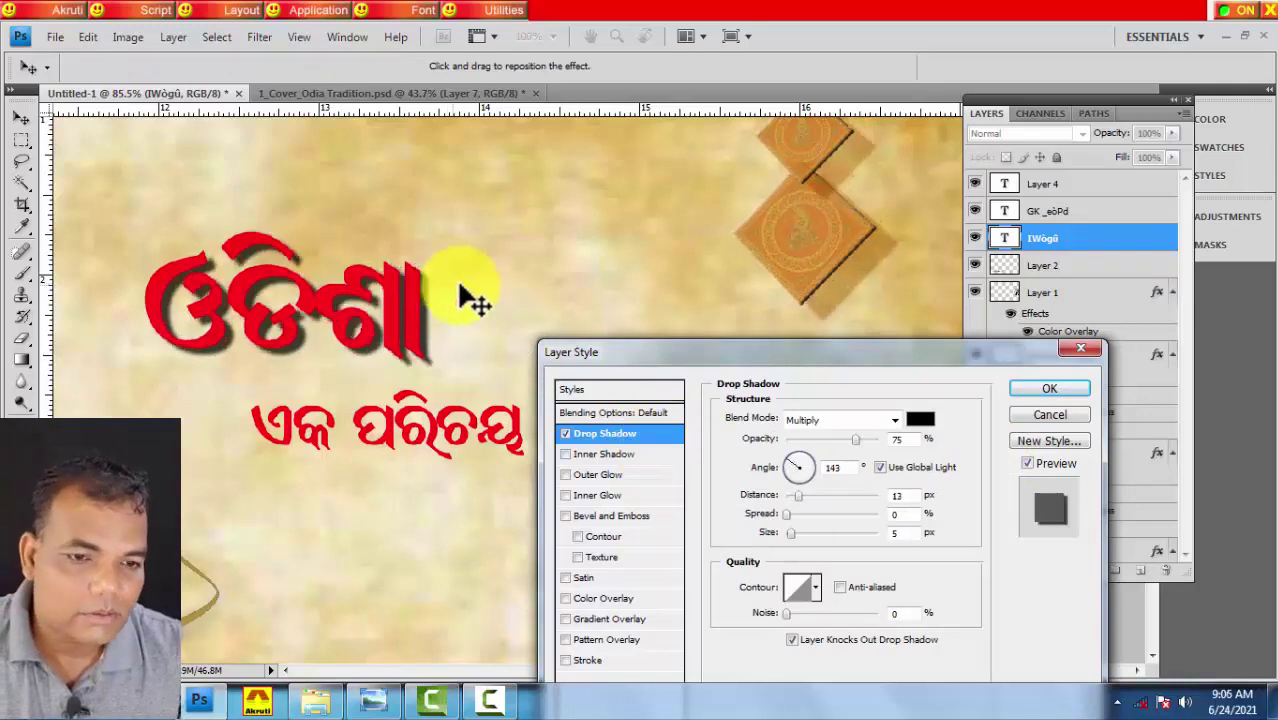
click(1050, 414)
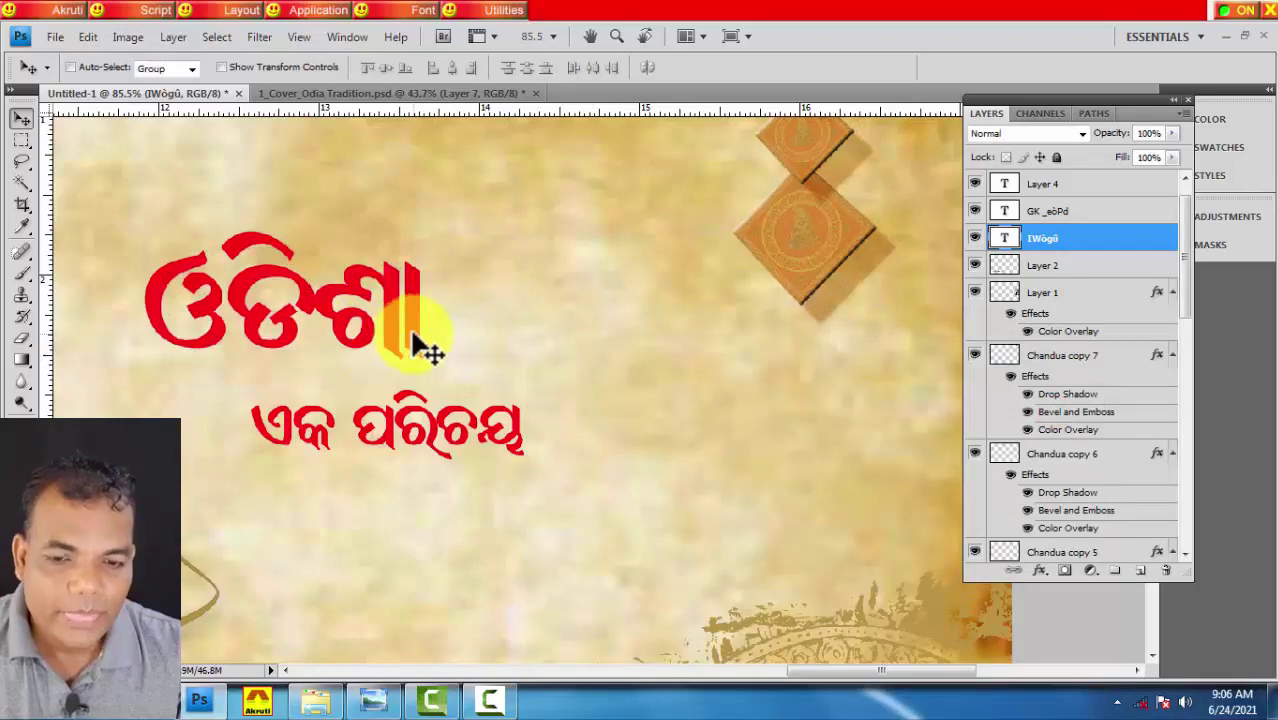
Add a drop shadow to "ଓଡିଶା" with global light off, an angle of about -167° and a distance of about 14 px.
double_click(1148, 242)
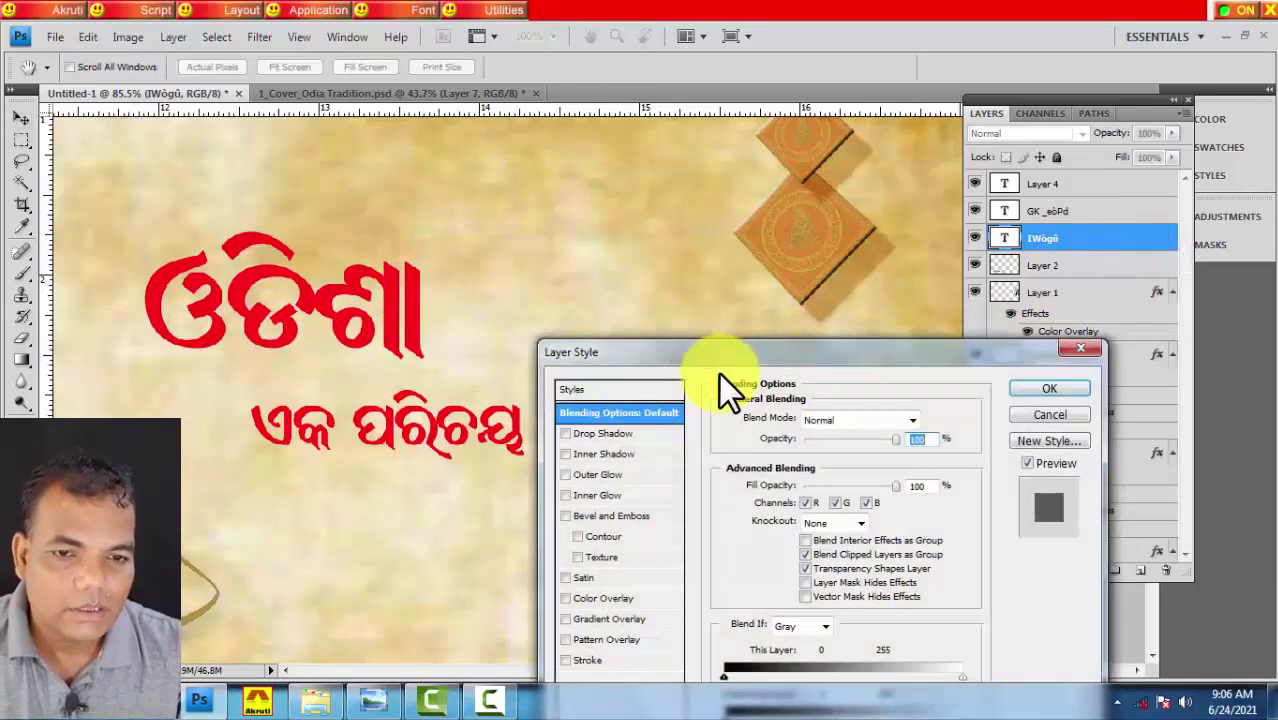
mouse_move(840, 352)
mouse_down()
mouse_move(732, 386)
mouse_move(721, 339)
mouse_up()
click(623, 438)
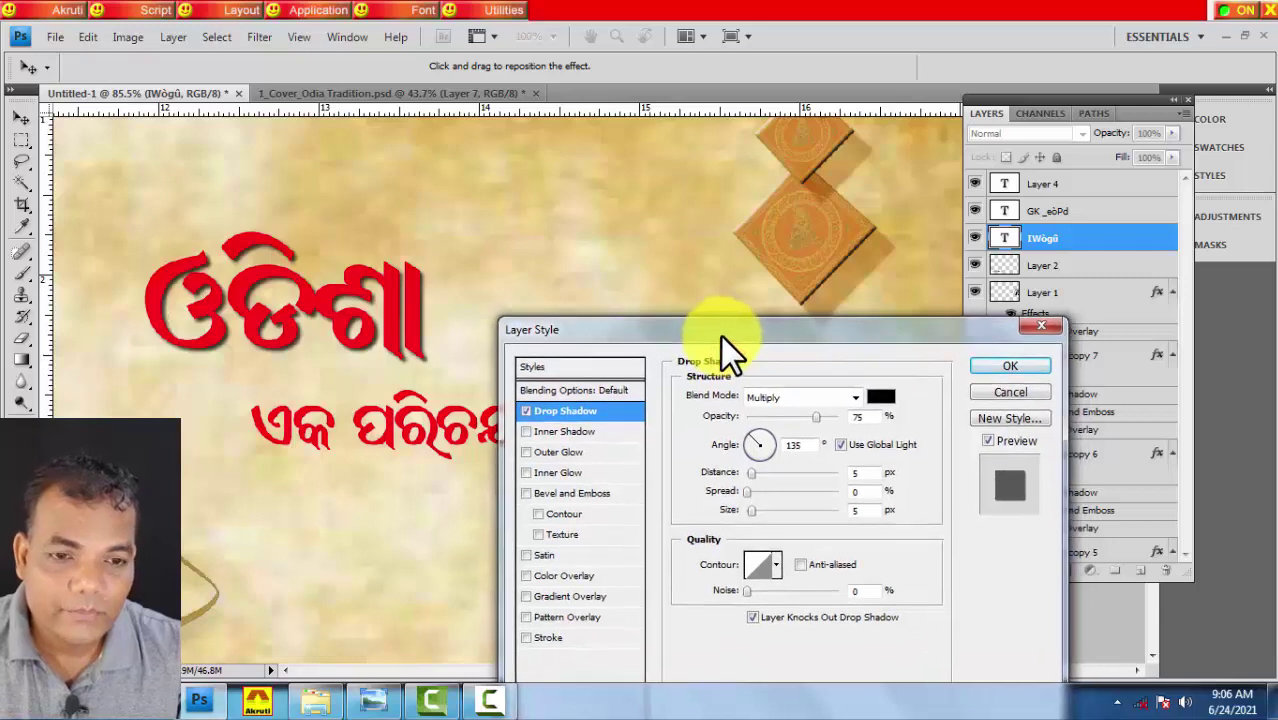
click(842, 445)
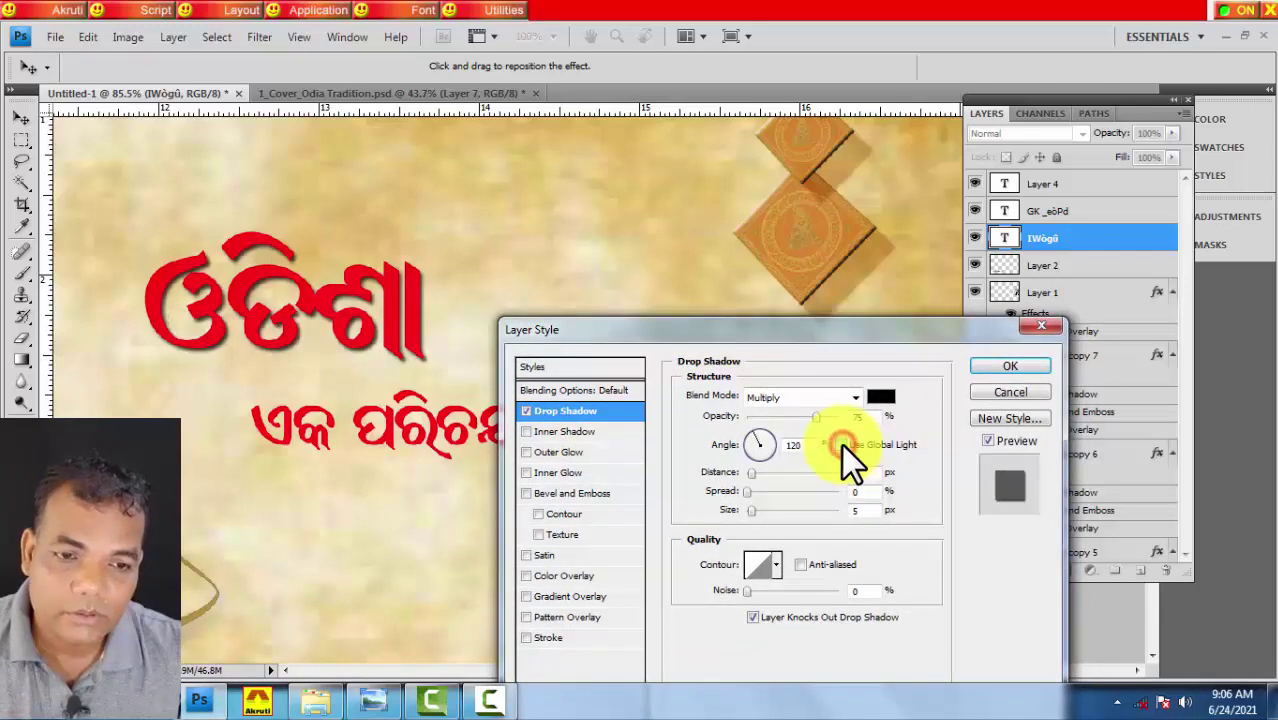
drag(447, 281, 454, 278)
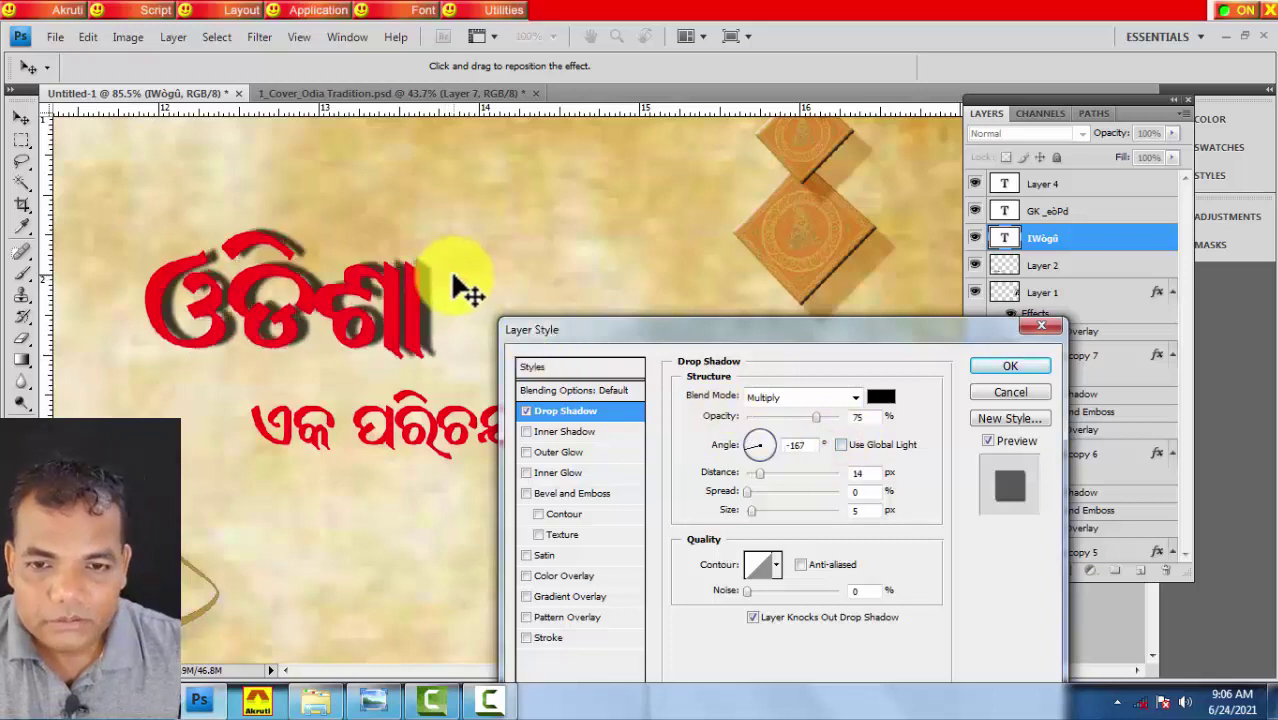
Change the drop shadow colour of "ଓଡିଶା" to the warm grey #837979 and apply the layer style.
click(881, 397)
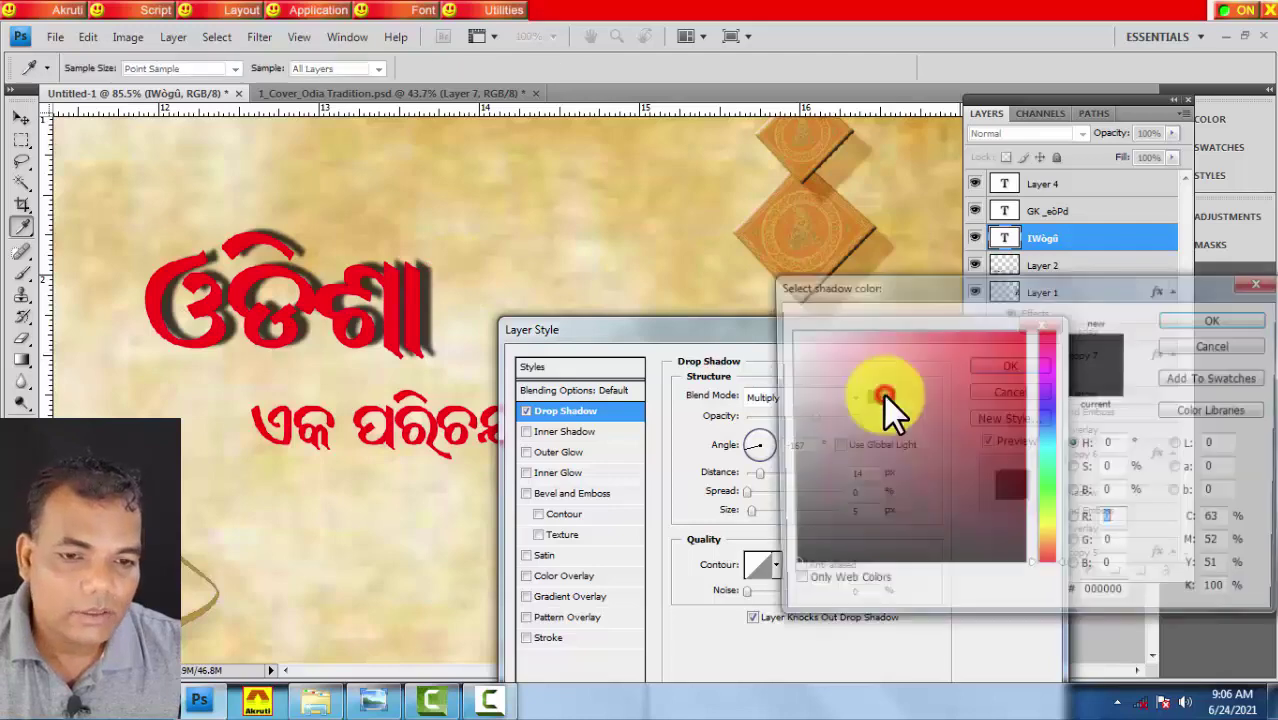
click(806, 458)
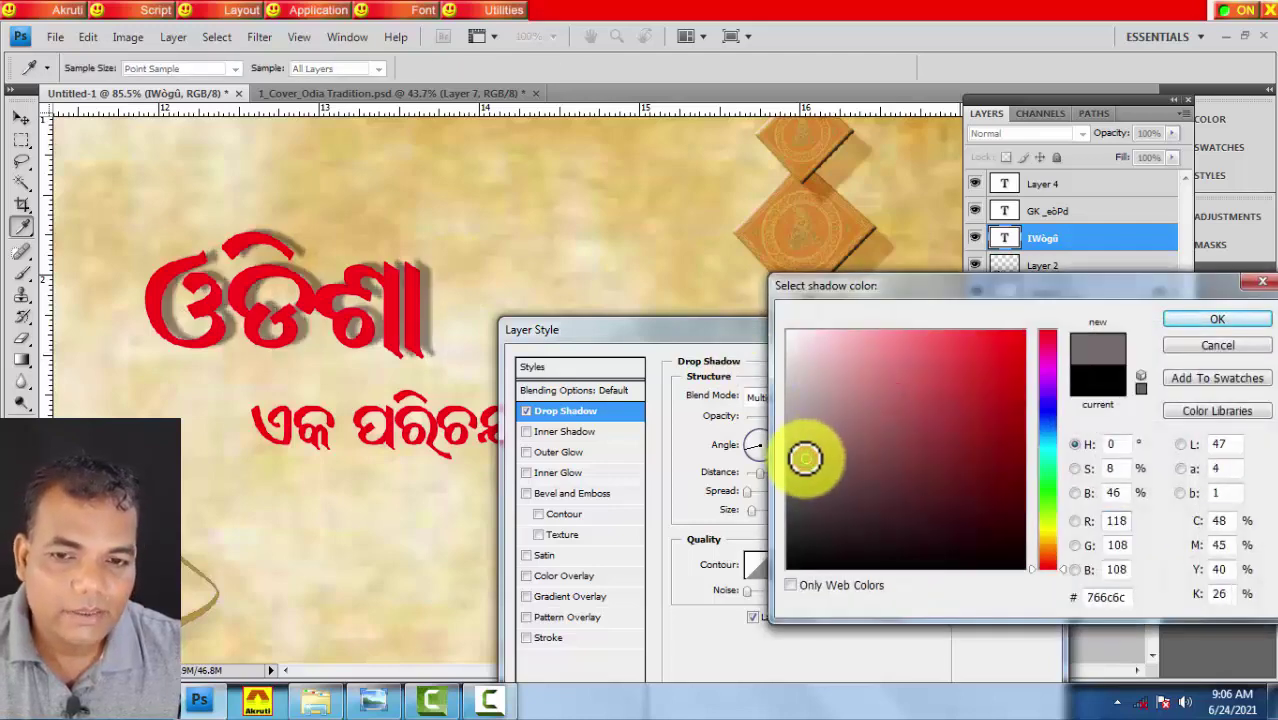
click(806, 446)
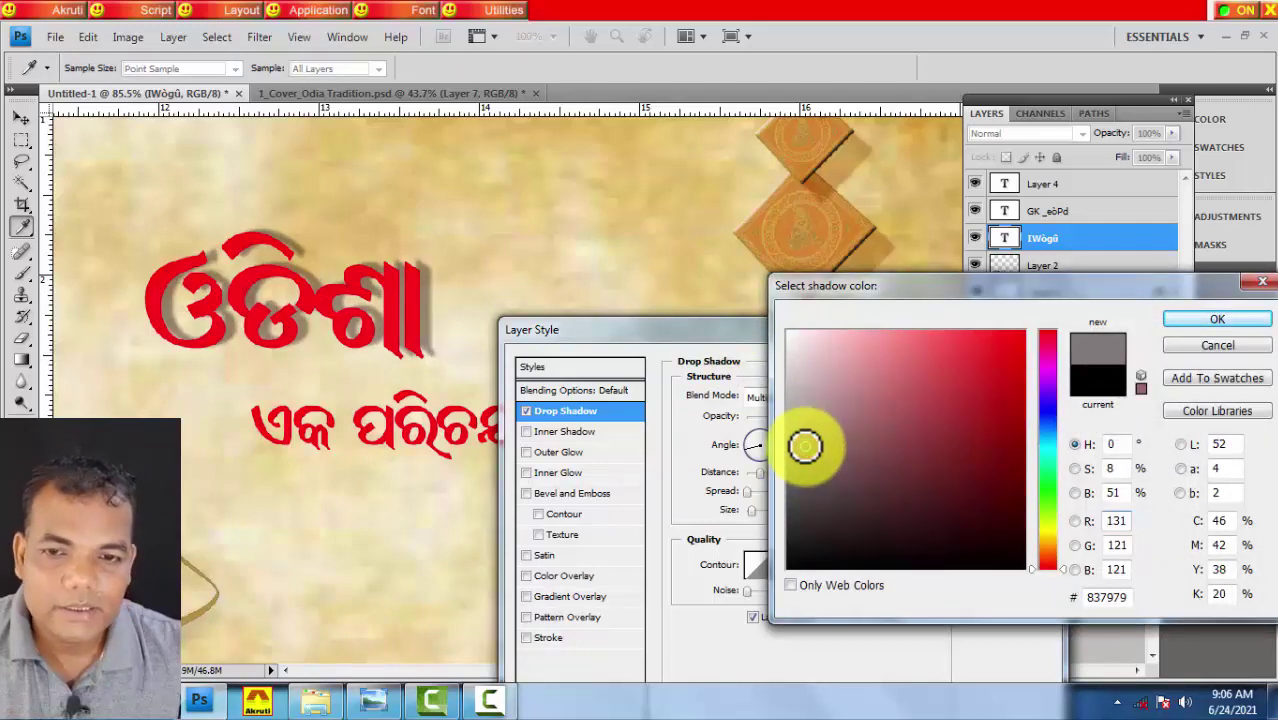
click(1220, 319)
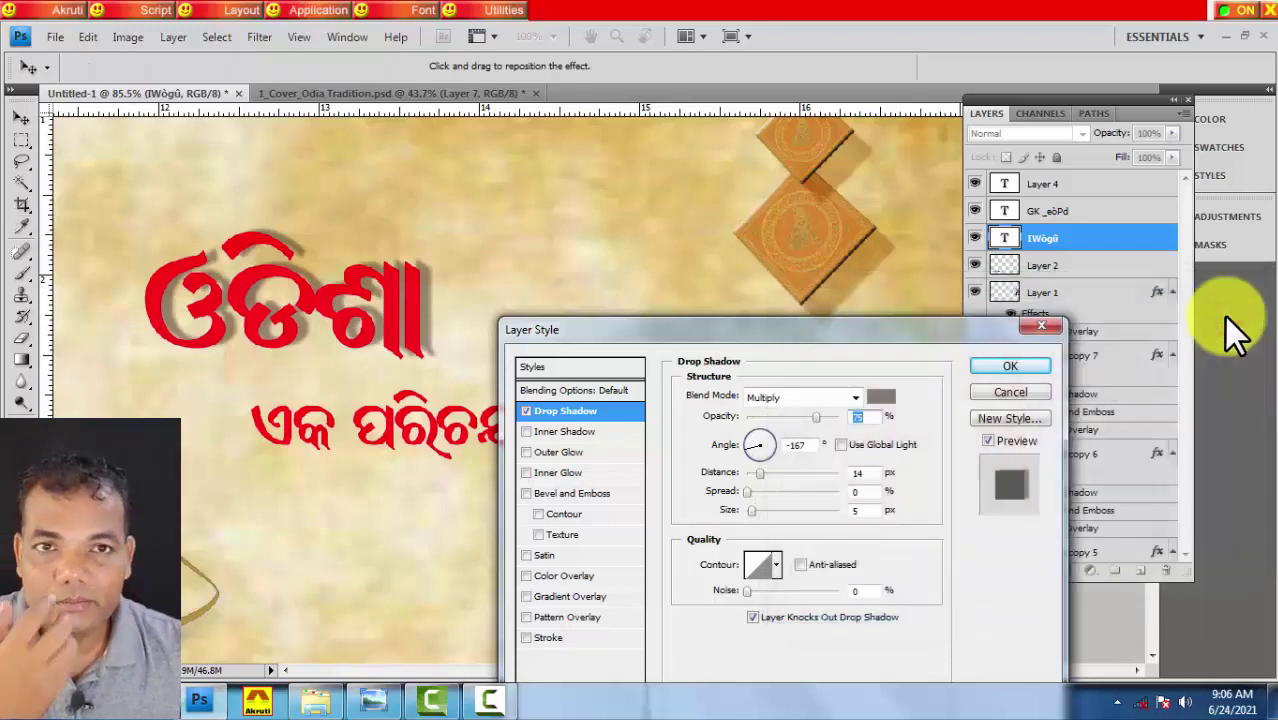
click(1011, 365)
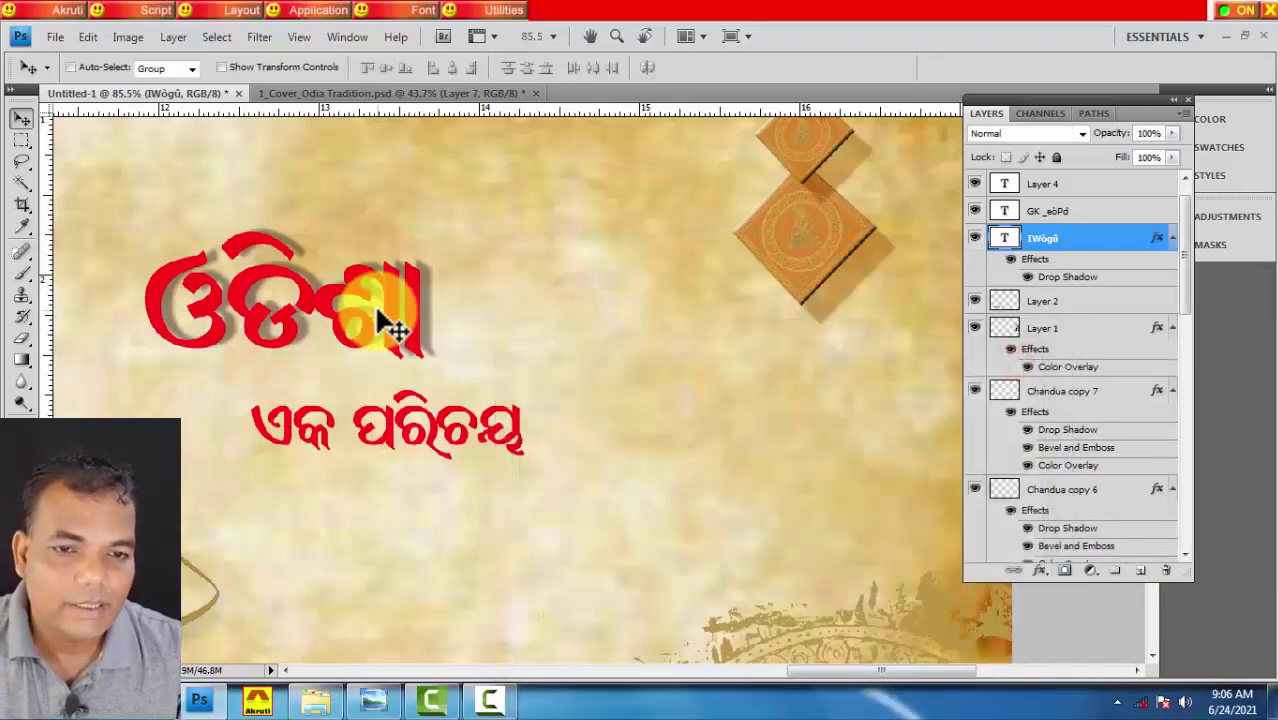
Rename the "ଏକ ପରିଚୟ" text layer as Eaka Parichaya.
scroll(390, 325, down, 3)
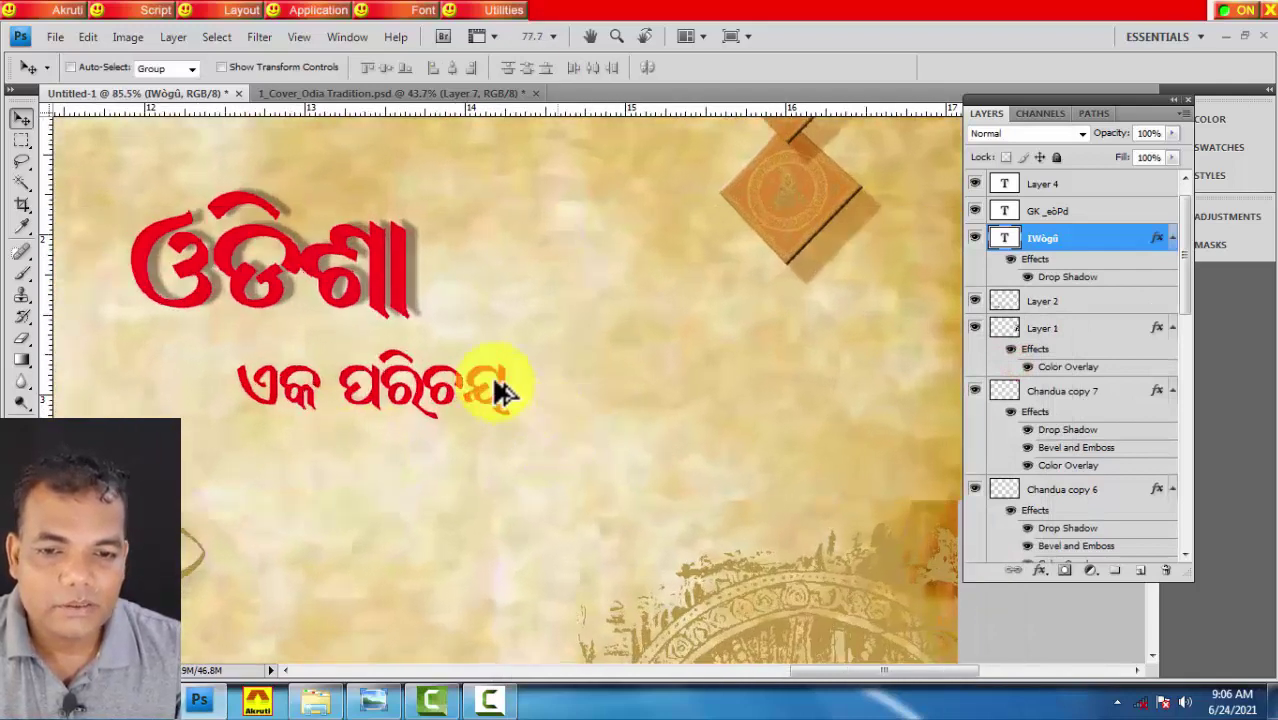
scroll(495, 390, up, 3)
right_click(490, 385)
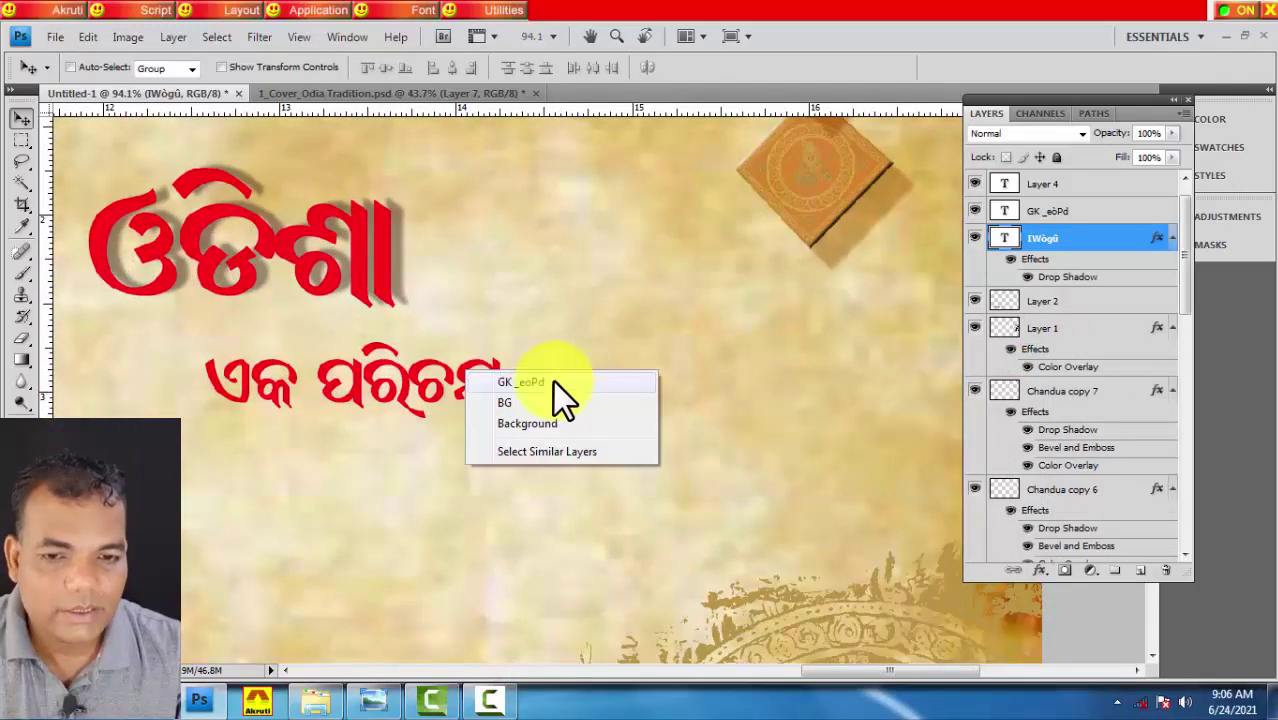
click(541, 383)
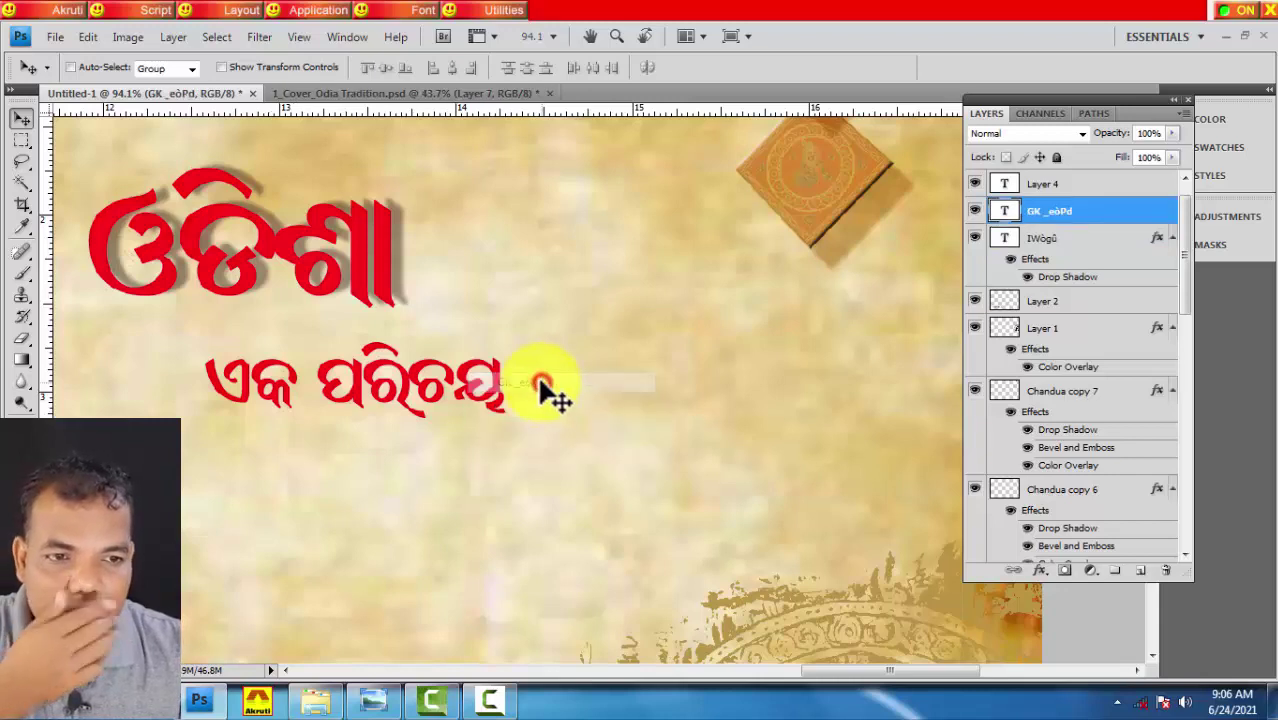
double_click(1050, 210)
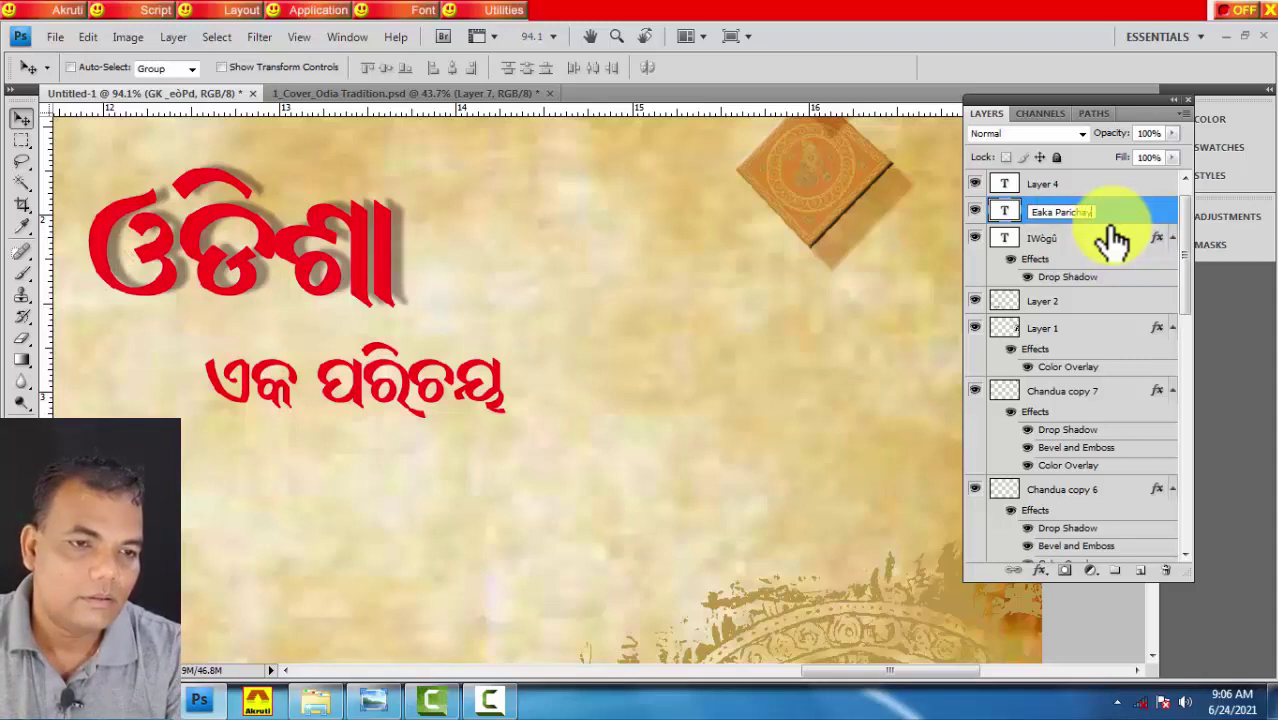
key(Return)
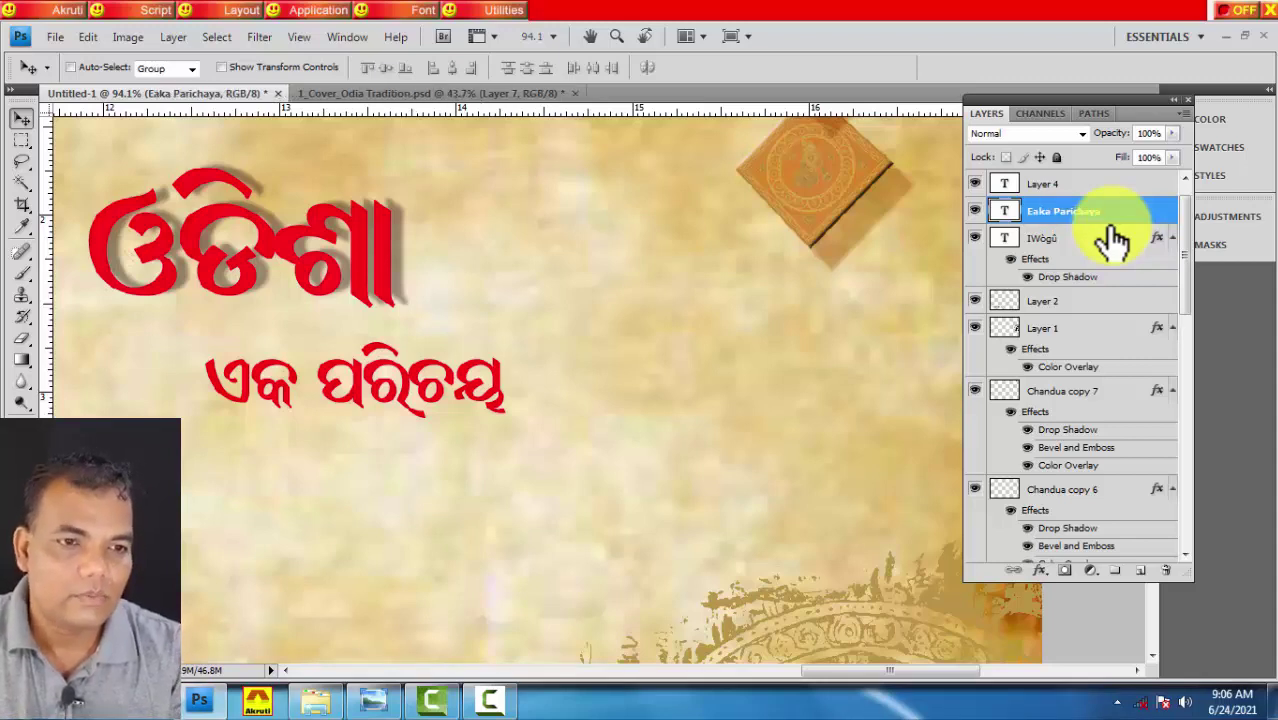
Rename the "ଓଡିଶା" text layer as Odisha.
right_click(400, 250)
click(425, 280)
double_click(1055, 237)
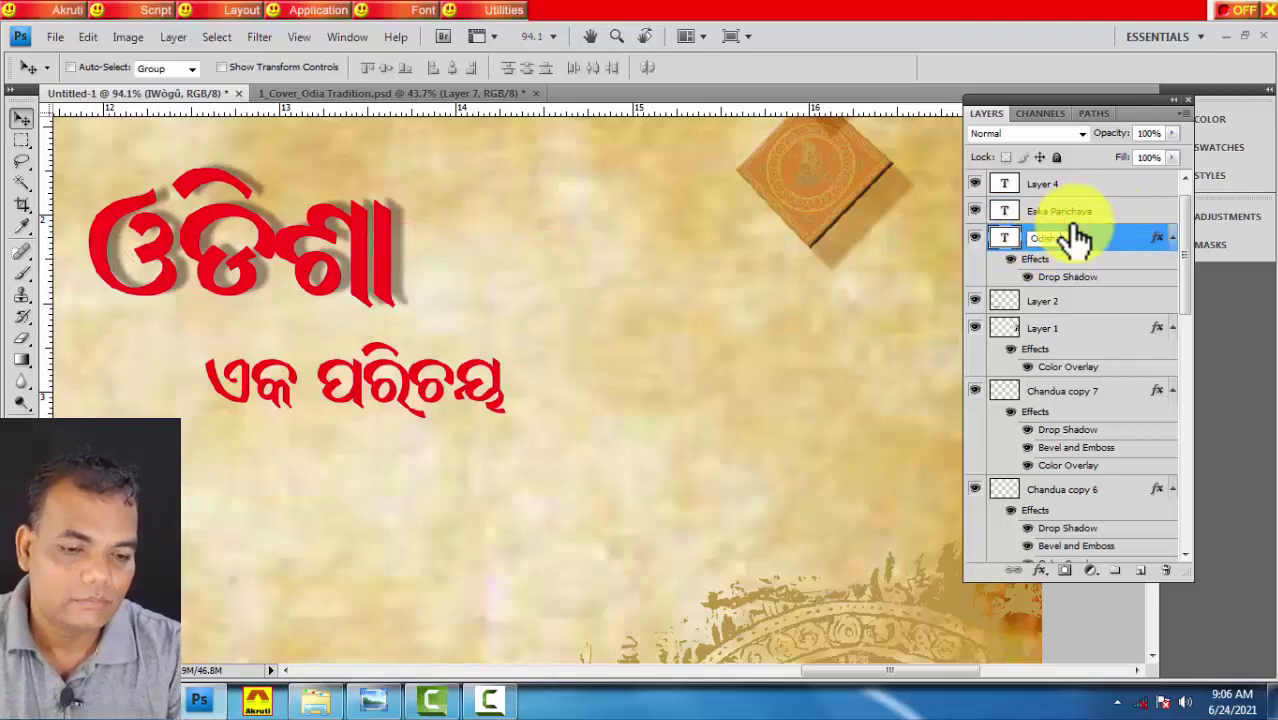
key(Return)
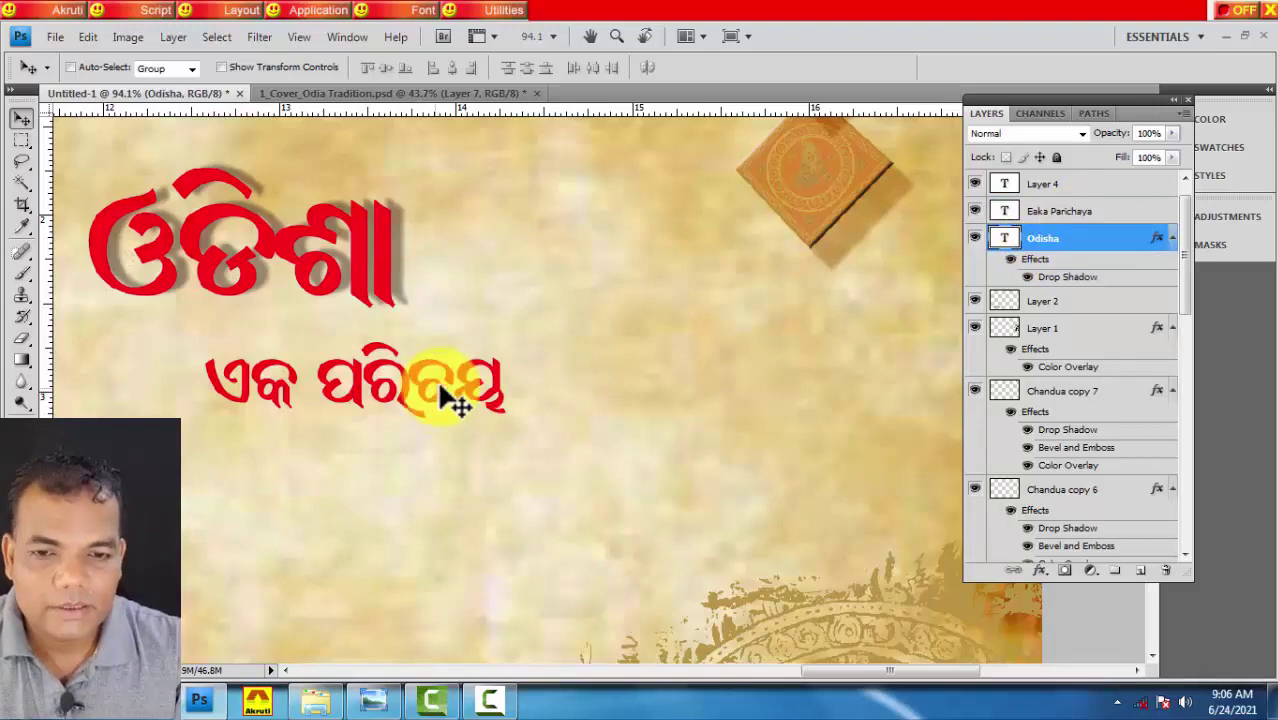
click(1124, 213)
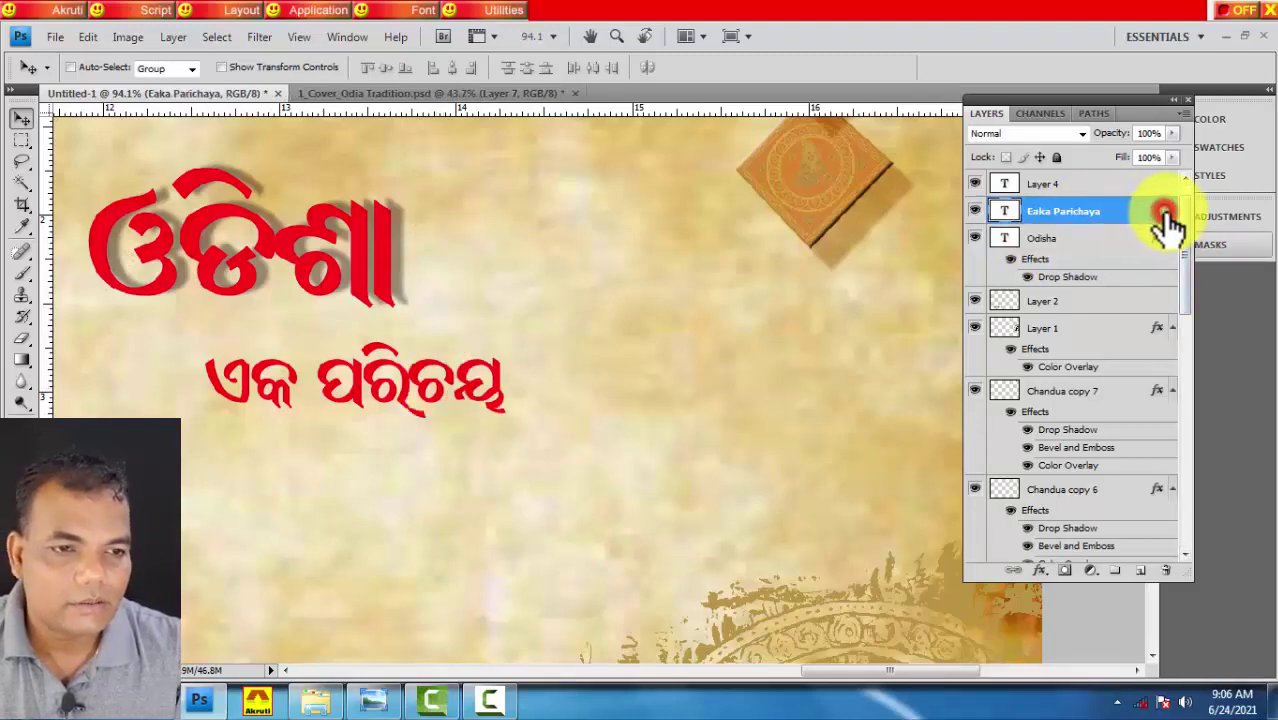
double_click(1165, 215)
click(611, 410)
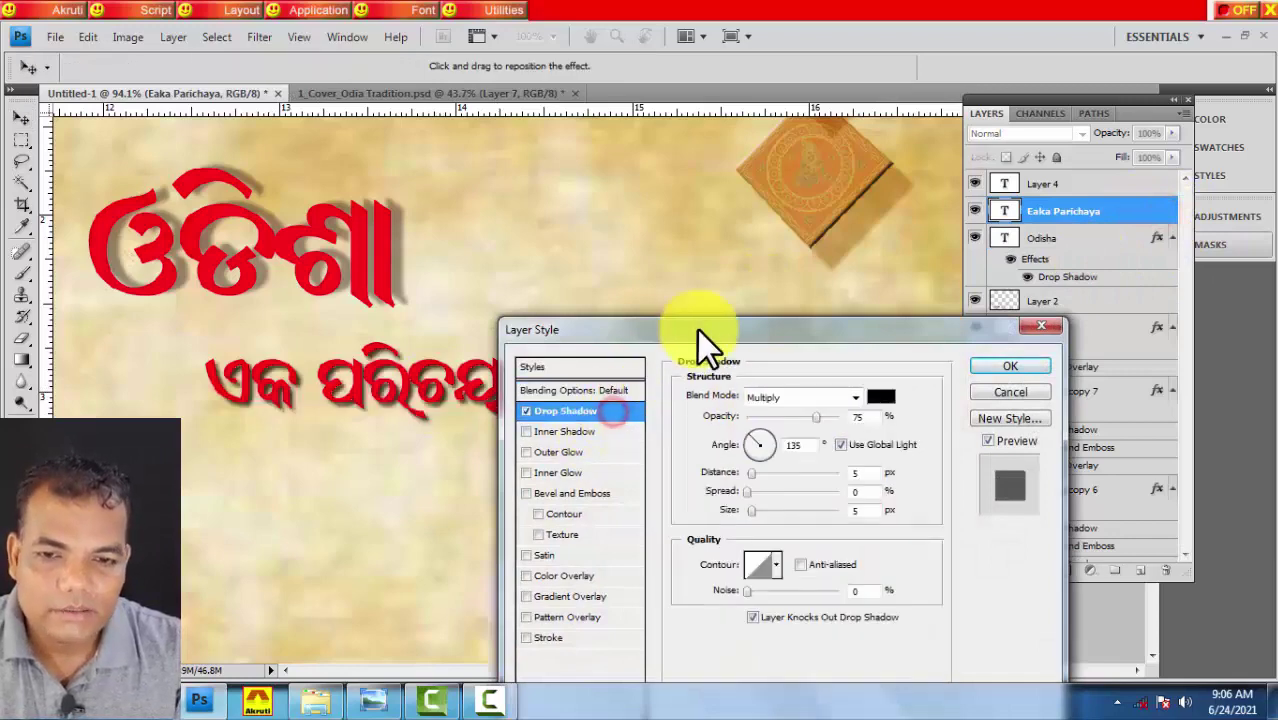
drag(727, 330, 832, 299)
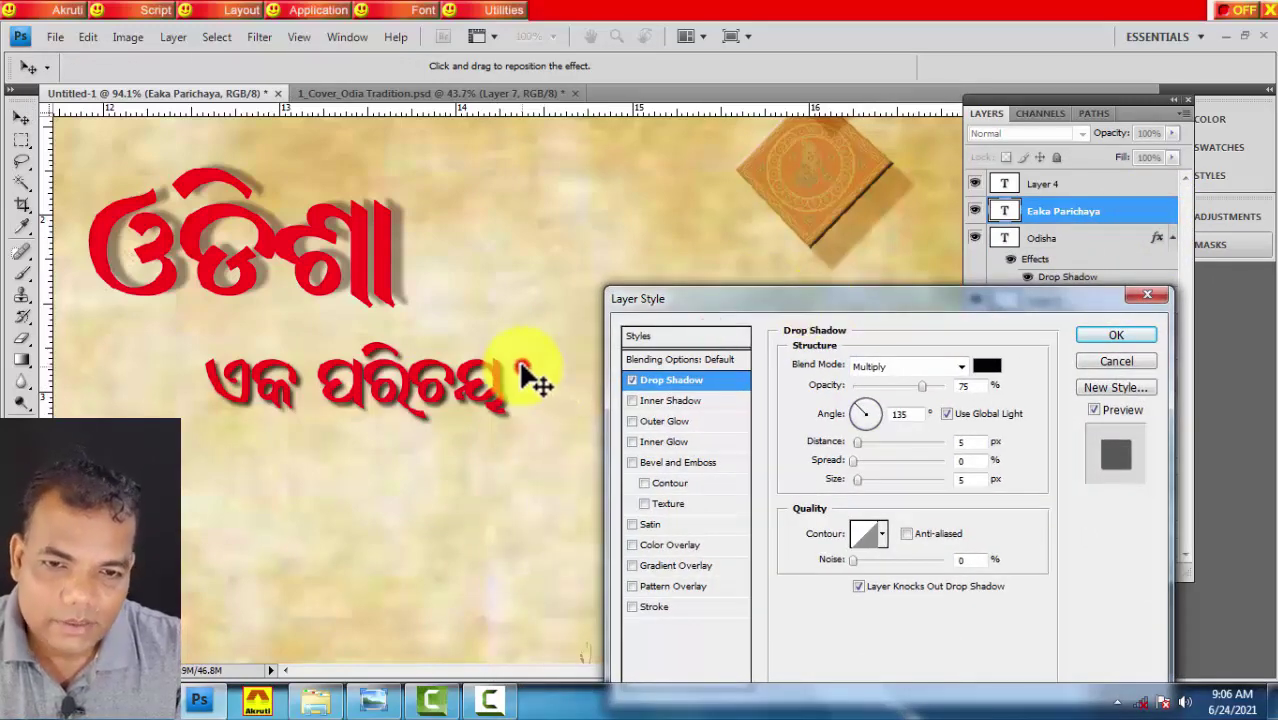
drag(535, 380, 528, 371)
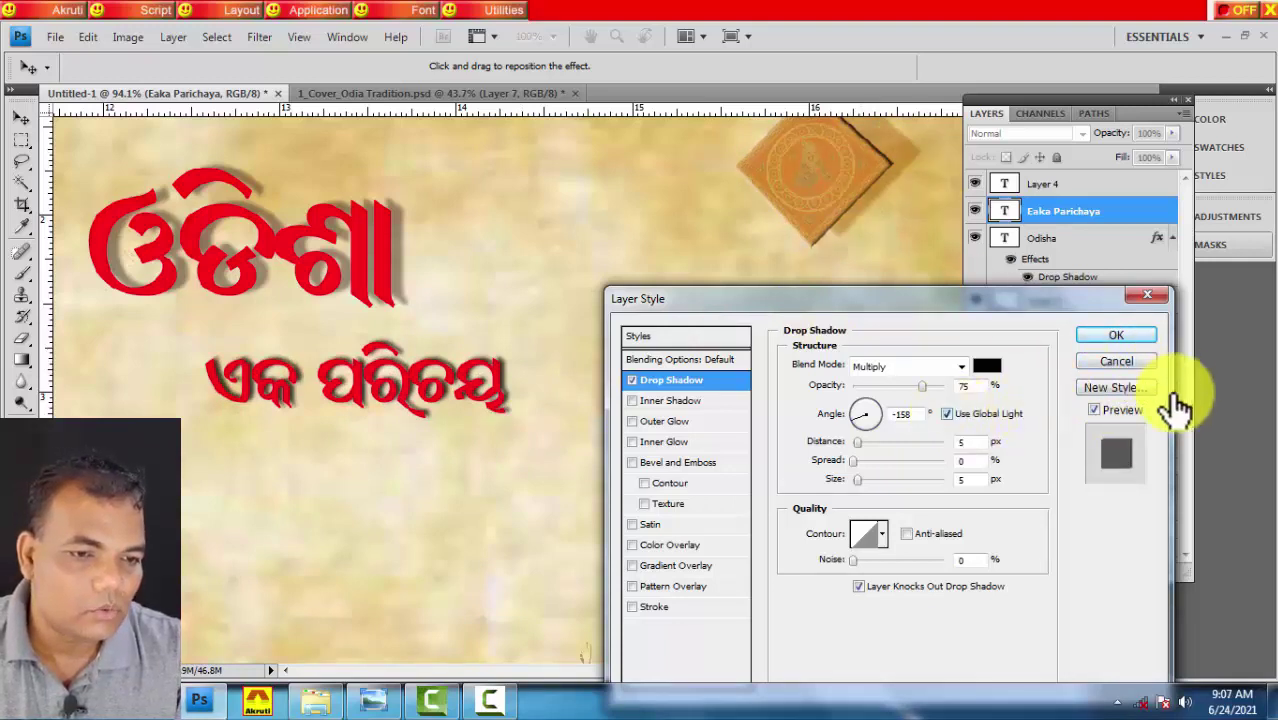
click(1131, 362)
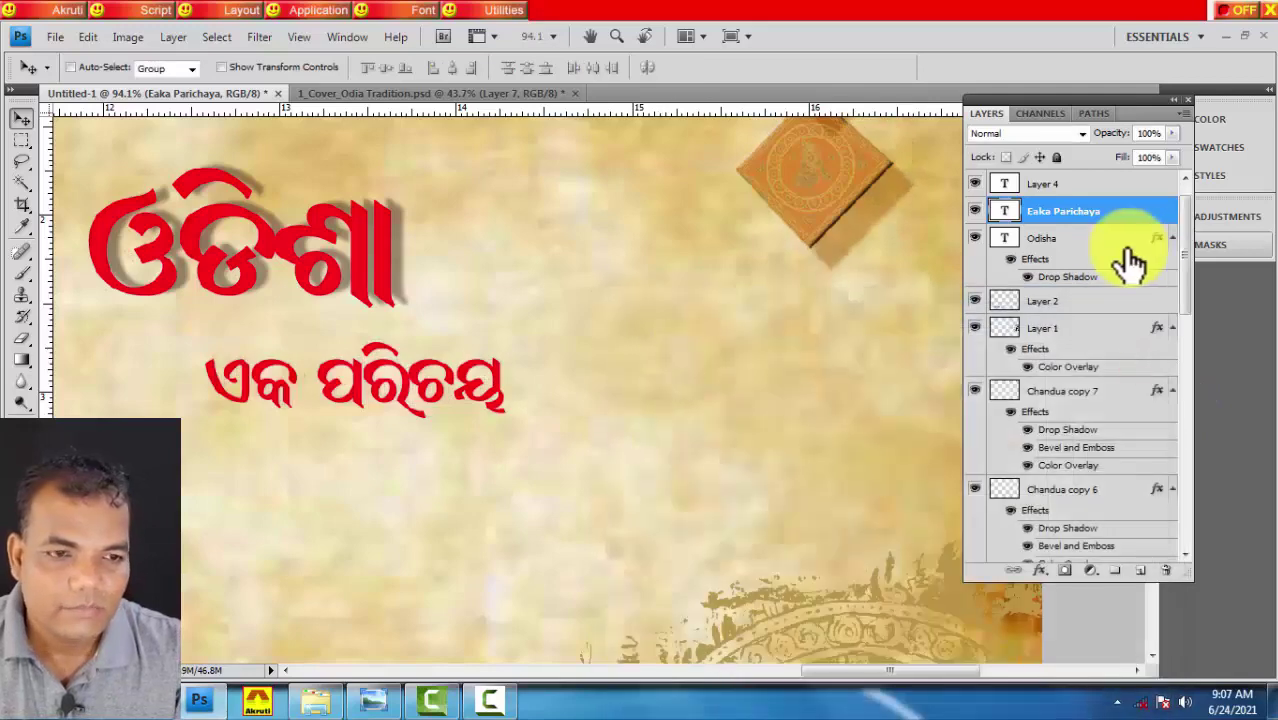
Give "ଏକ ପରିଚୟ" a drop shadow with global light off, an angle of about -153° and a distance of about 6 px.
double_click(1148, 215)
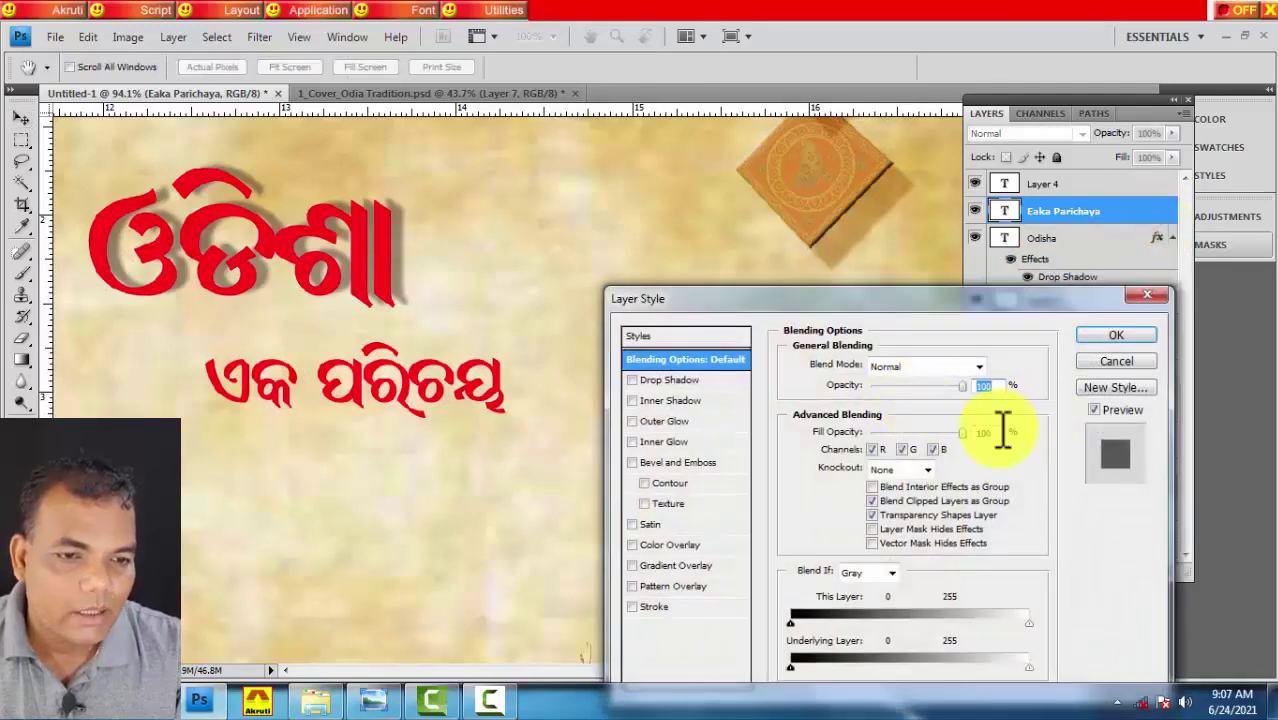
click(727, 381)
click(946, 413)
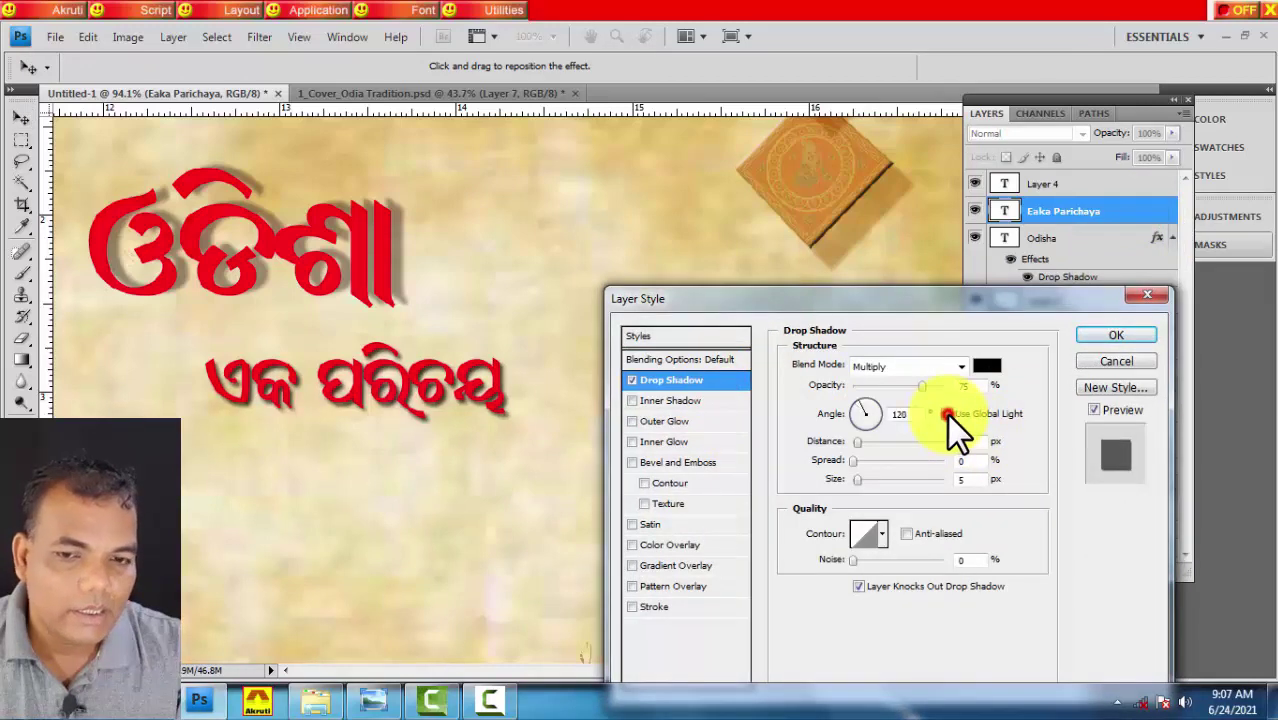
drag(515, 395, 537, 380)
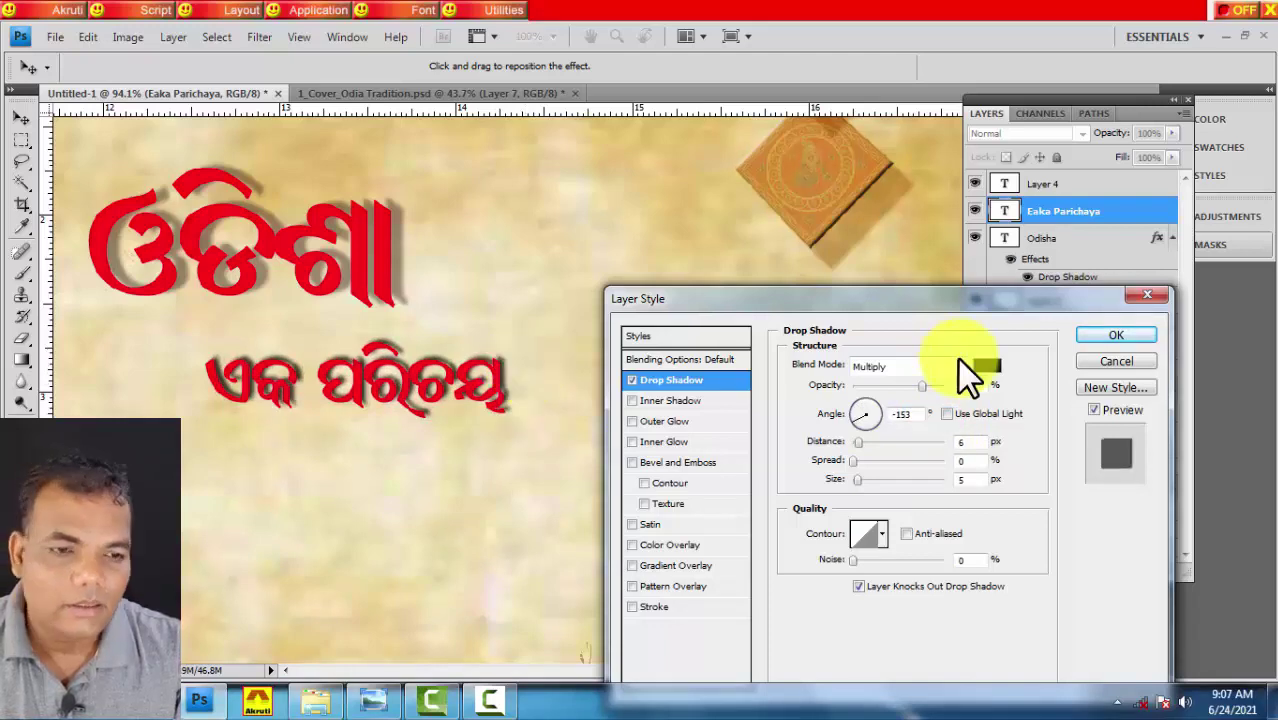
Change the drop shadow colour of "ଏକ ପରିଚୟ" from black to a dark grey and apply the layer style.
click(988, 370)
drag(805, 437, 805, 425)
key(Return)
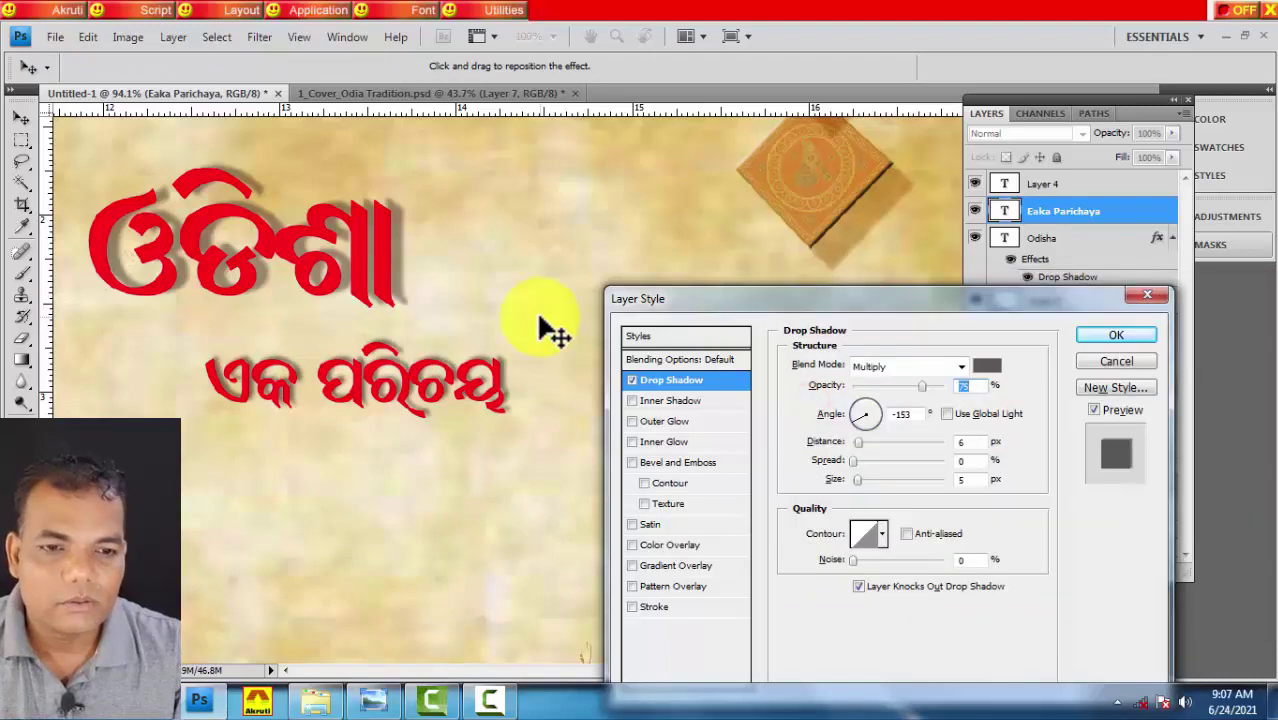
click(1114, 336)
key(ctrl+0)
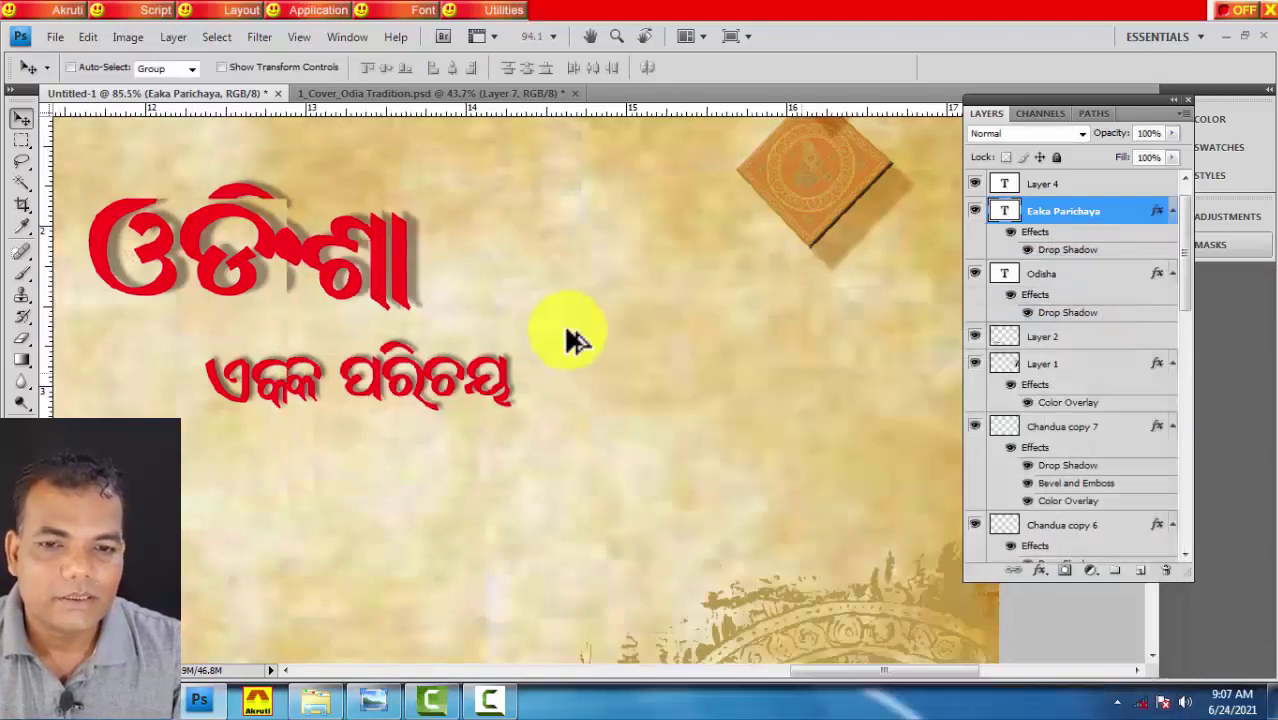
key(ctrl+0)
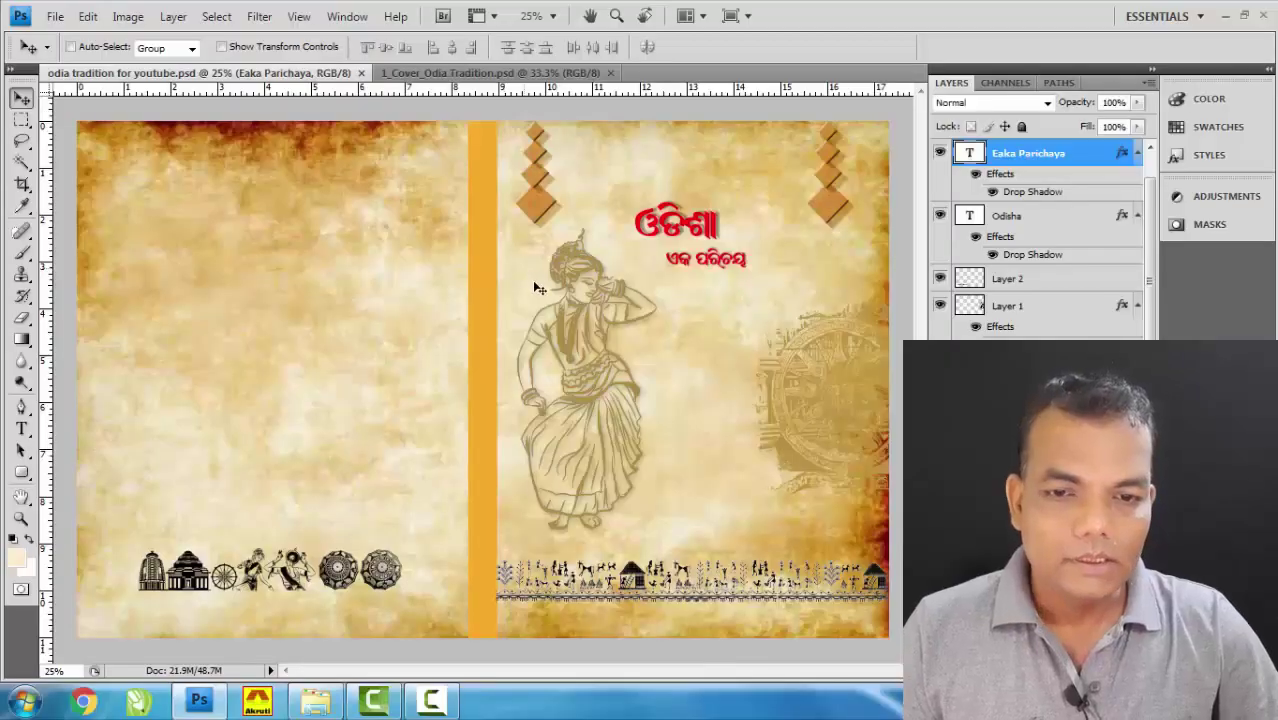
Duplicate the "ଓଡିଶା" title from the front cover and place the copy over the orange spine.
scroll(769, 213, up, 5)
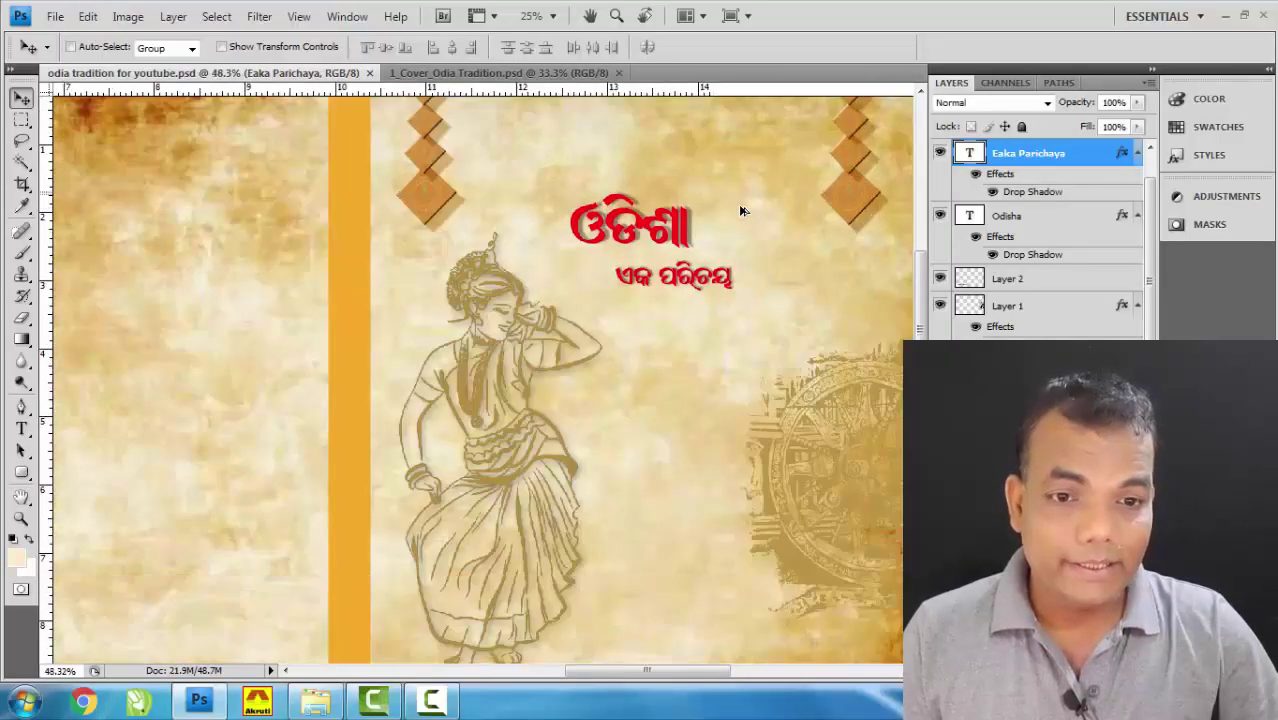
scroll(711, 223, down, 2)
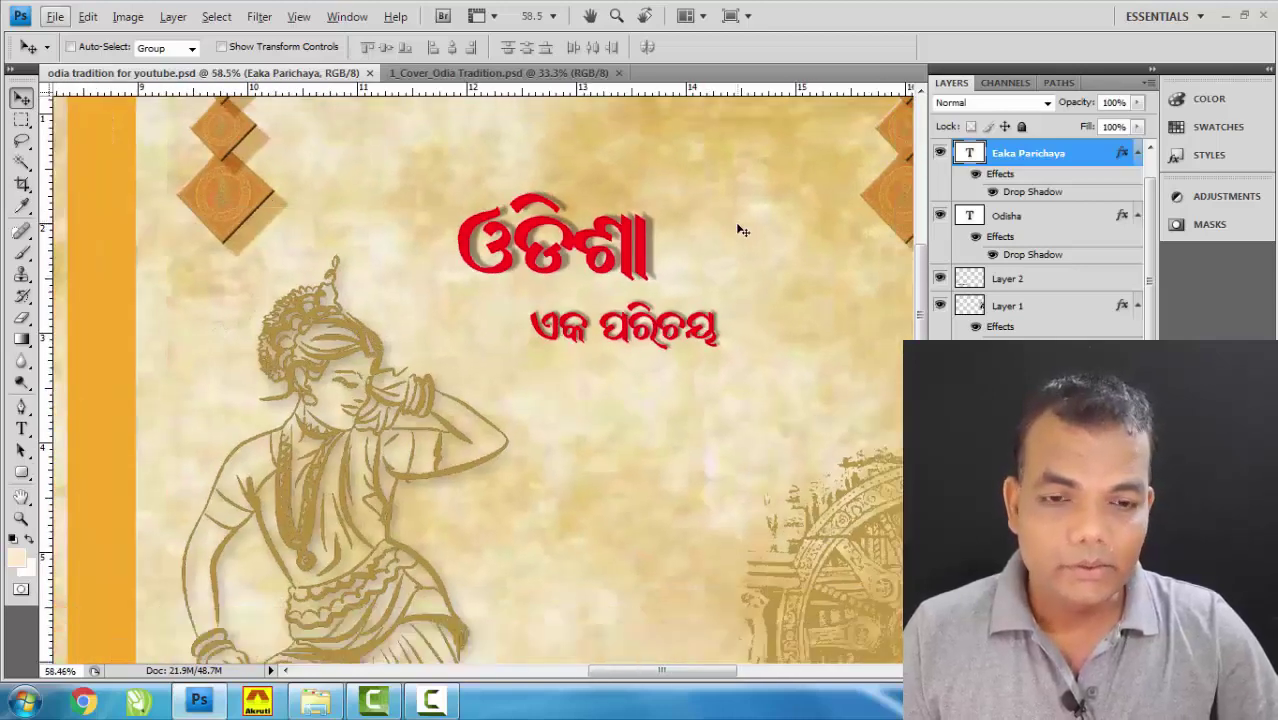
scroll(736, 226, down, 1)
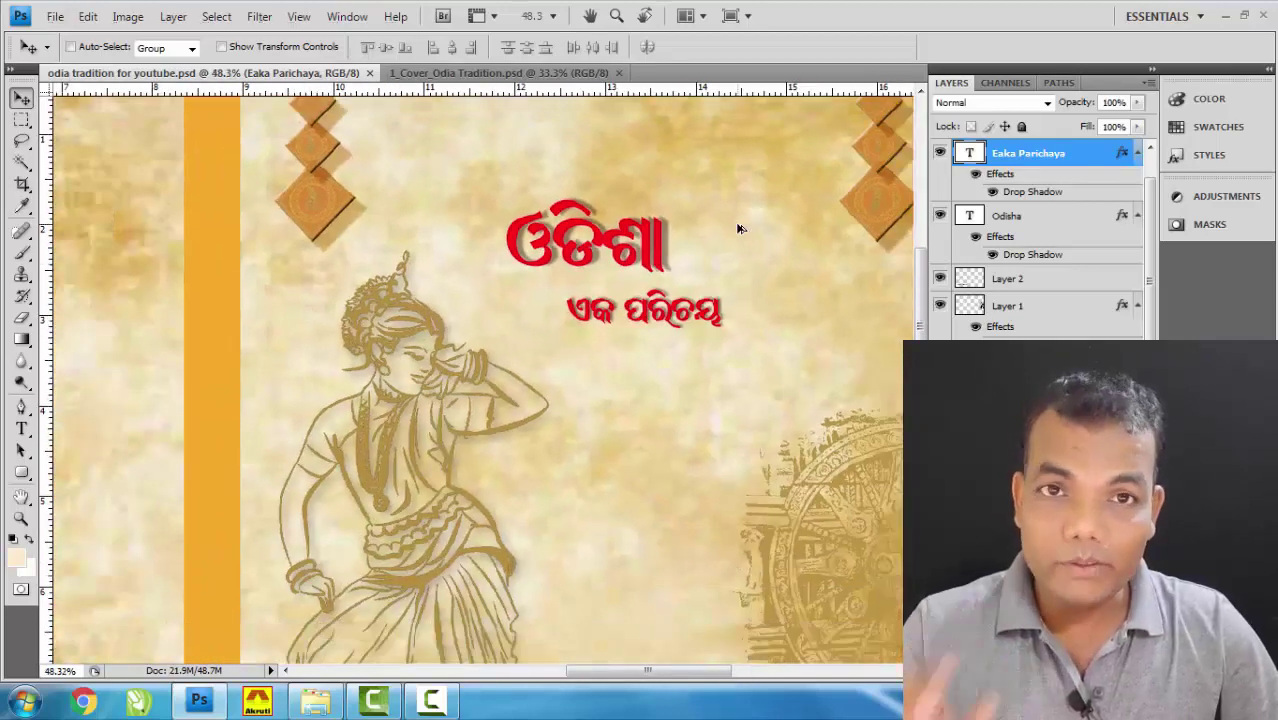
right_click(566, 233)
click(613, 243)
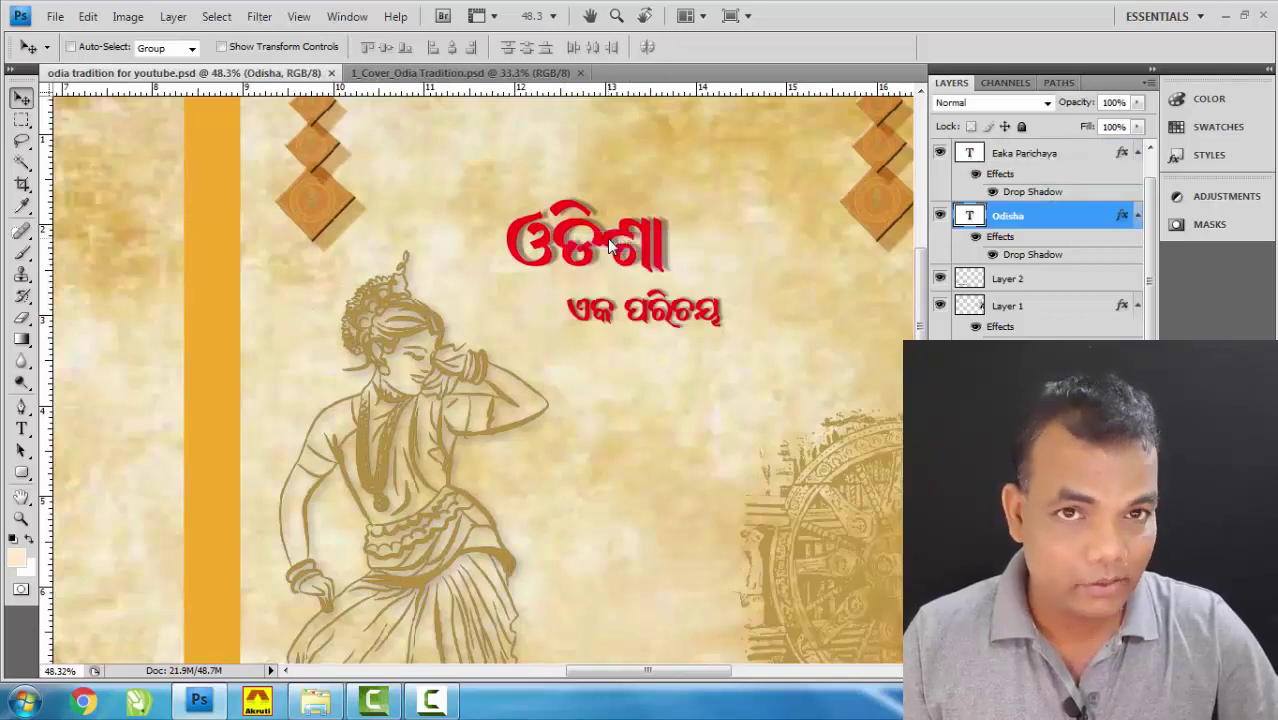
drag(563, 237, 243, 288)
Rotate the copied "ଓଡିଶା" 90° clockwise and position it vertically along the orange spine.
key(ctrl+t)
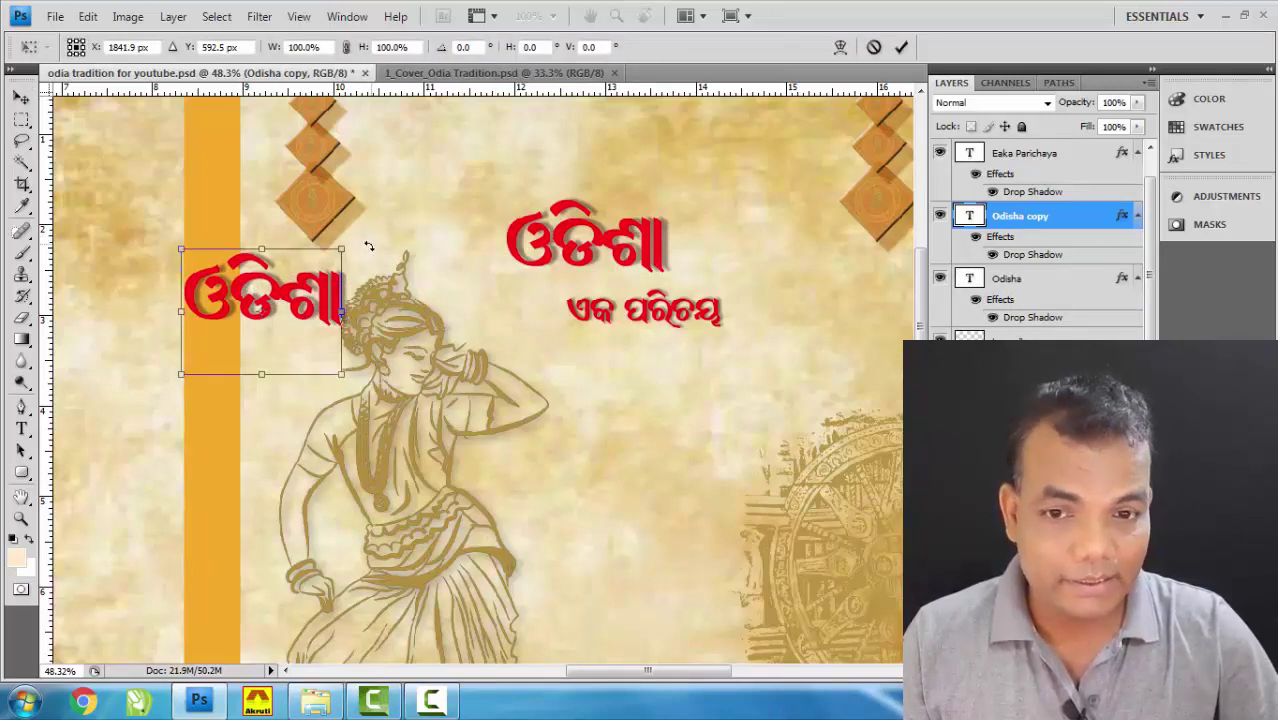
drag(368, 245, 313, 401)
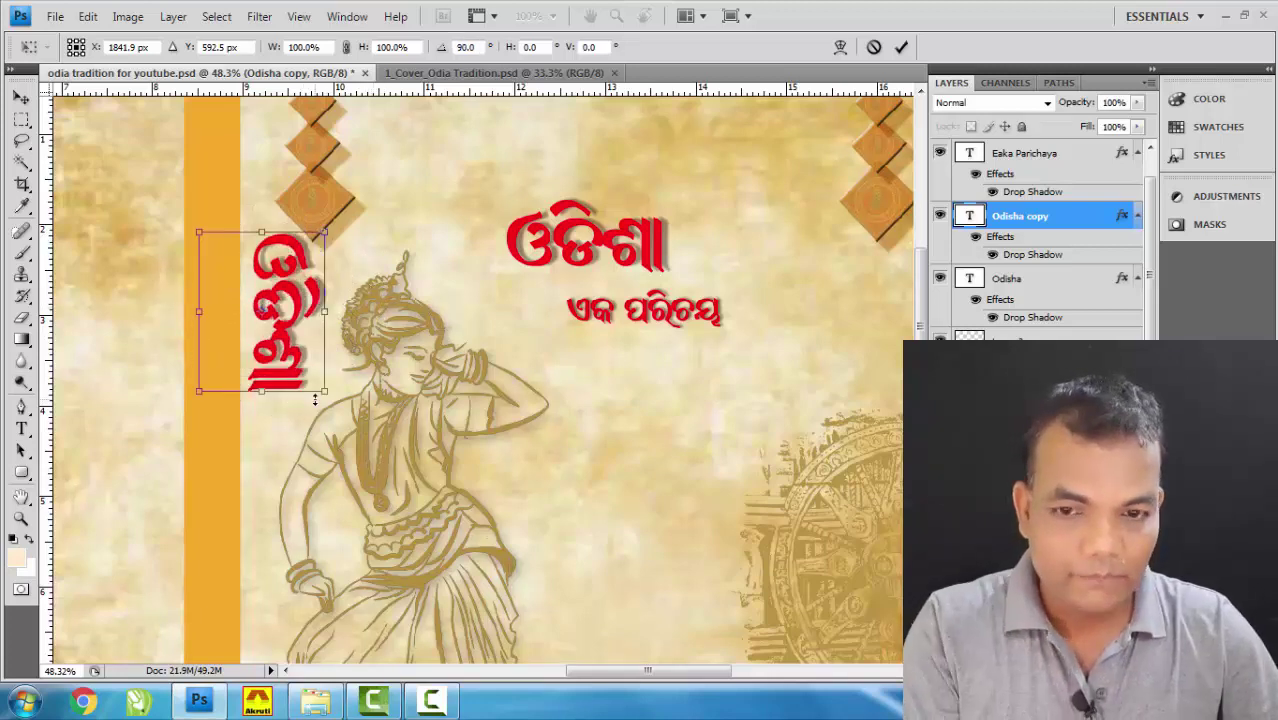
key(Return)
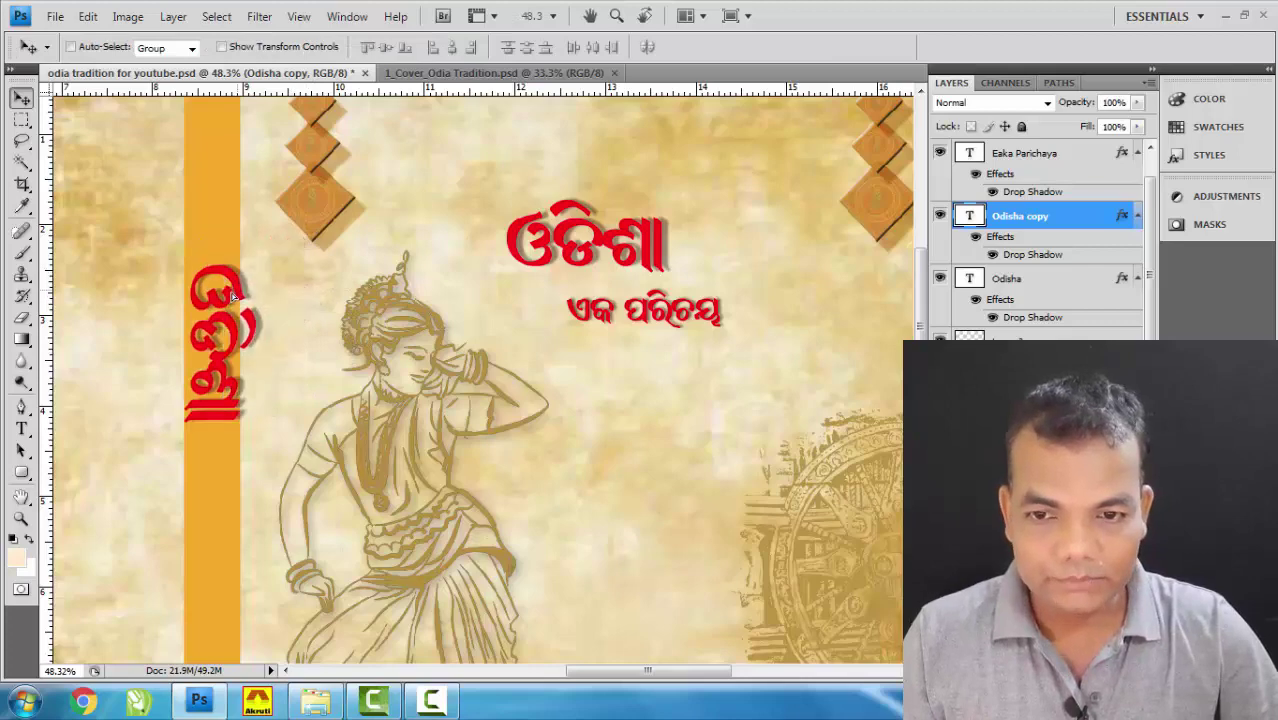
Scale the spine's "ଓଡିଶା" down proportionally to about 53% and centre it across the width of the orange spine.
scroll(237, 314, down, 3)
scroll(733, 215, up, 5)
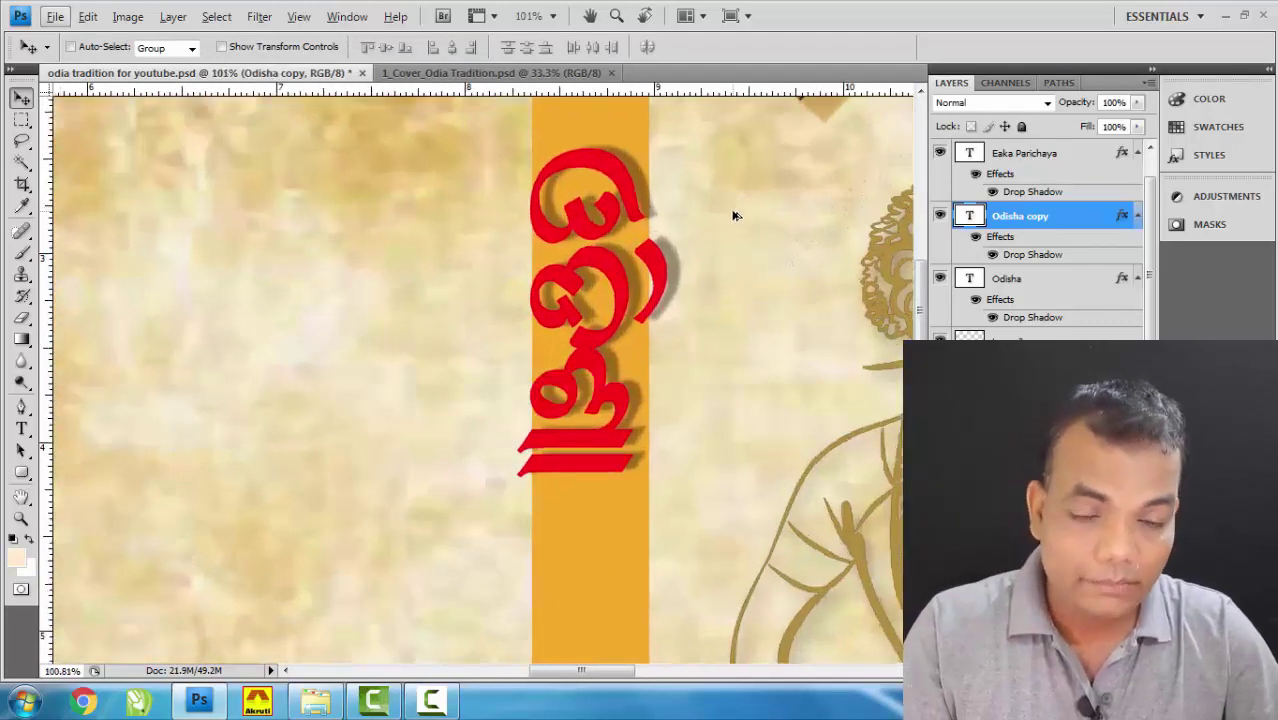
key(ctrl+t)
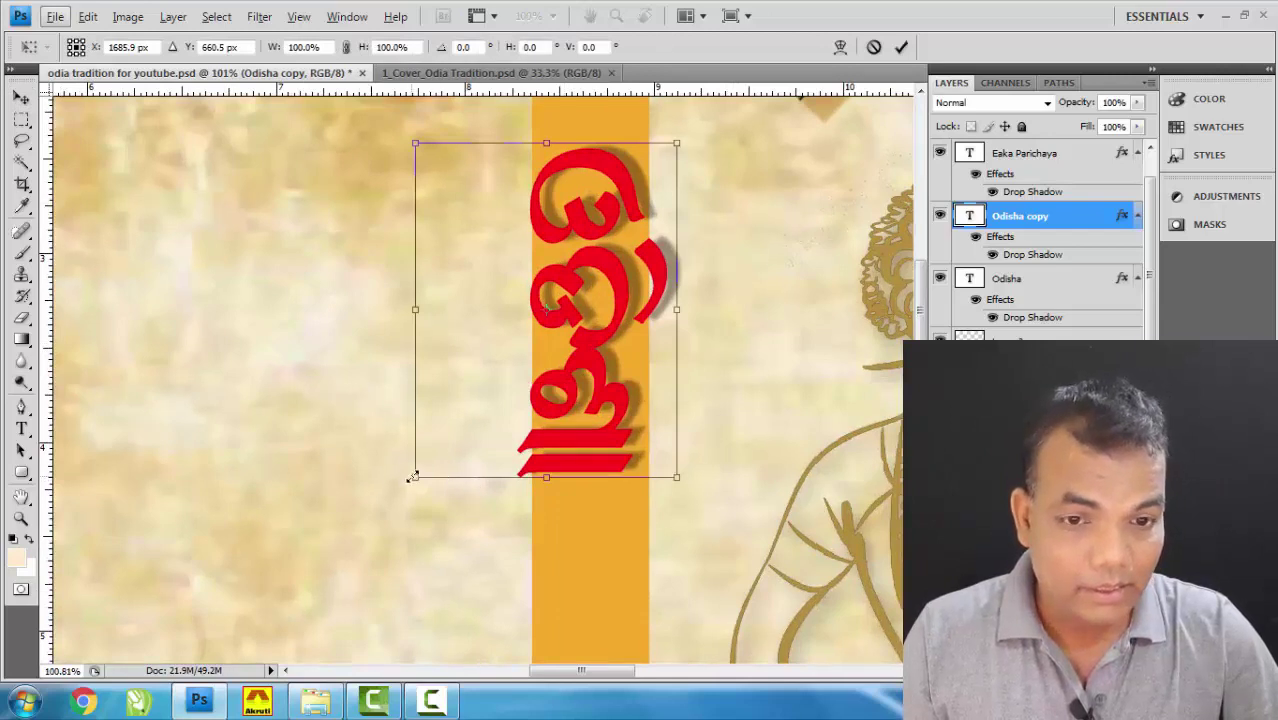
drag(413, 477, 489, 409)
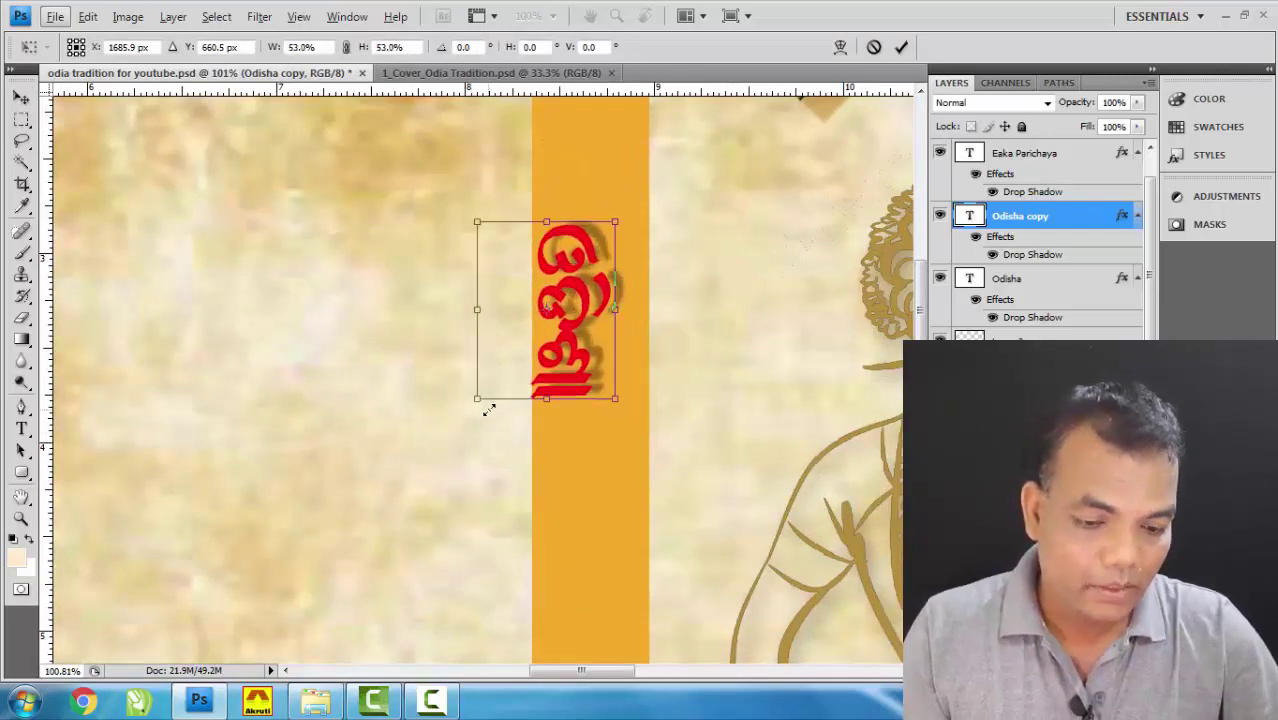
key(Return)
drag(589, 310, 603, 312)
scroll(603, 333, down, 5)
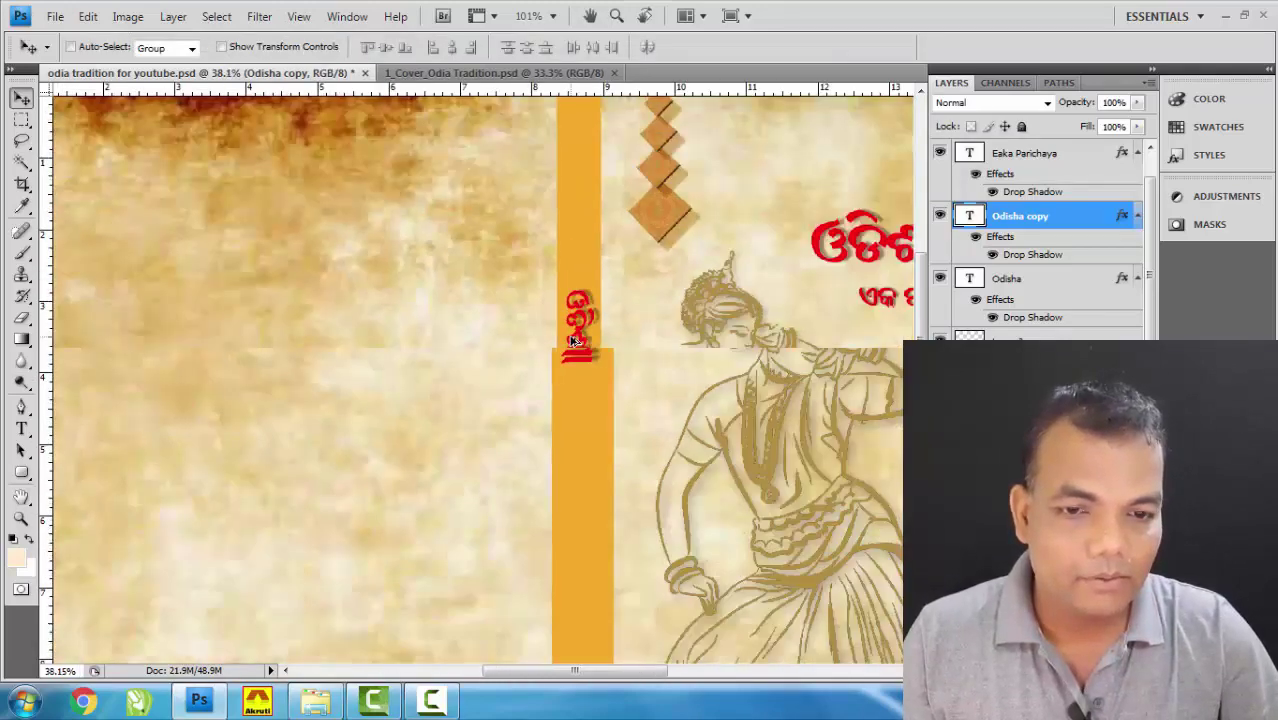
scroll(573, 341, down, 3)
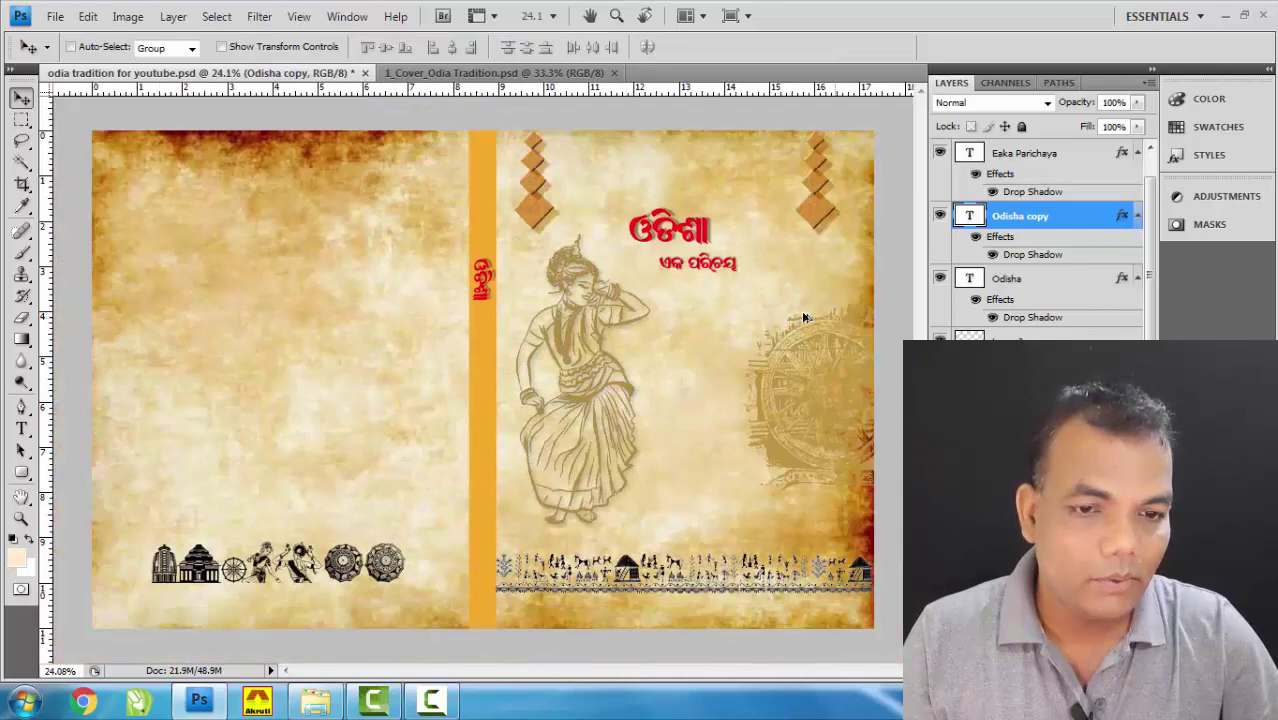
Duplicate the "ଏକ ପରିଚୟ" subtitle from the front cover and place the copy over the orange spine beneath "ଓଡିଶା".
right_click(727, 267)
click(762, 272)
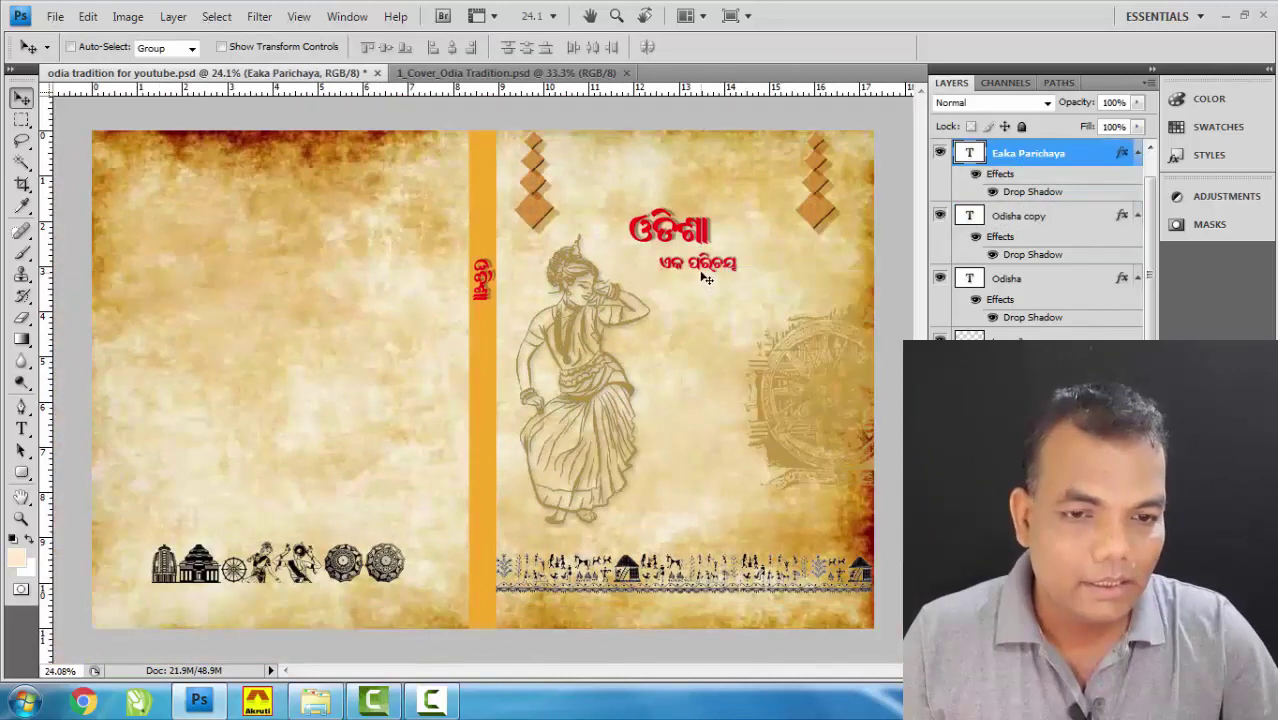
drag(614, 300, 425, 372)
scroll(520, 345, up, 3)
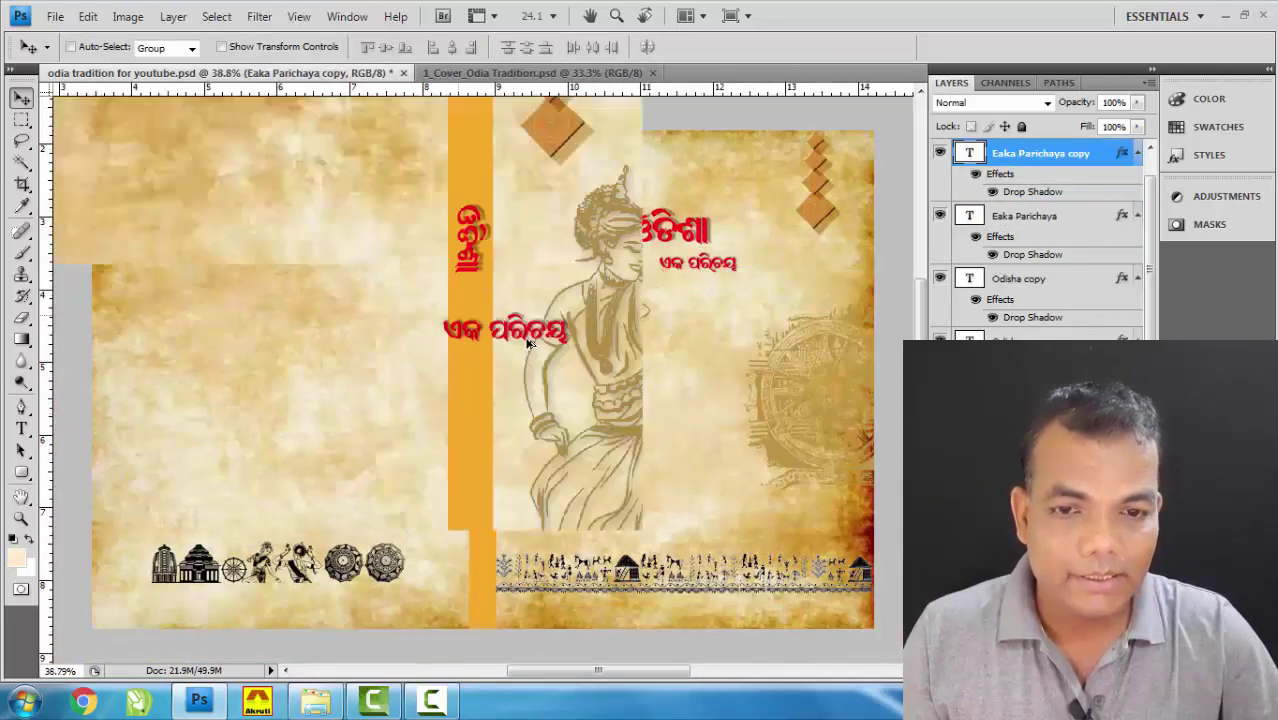
scroll(531, 340, up, 1)
Rotate the copied "ଏକ ପରିଚୟ" 90° clockwise, scale it down to fit the spine and align it vertically beneath "ଓଡିଶା".
key(ctrl+t)
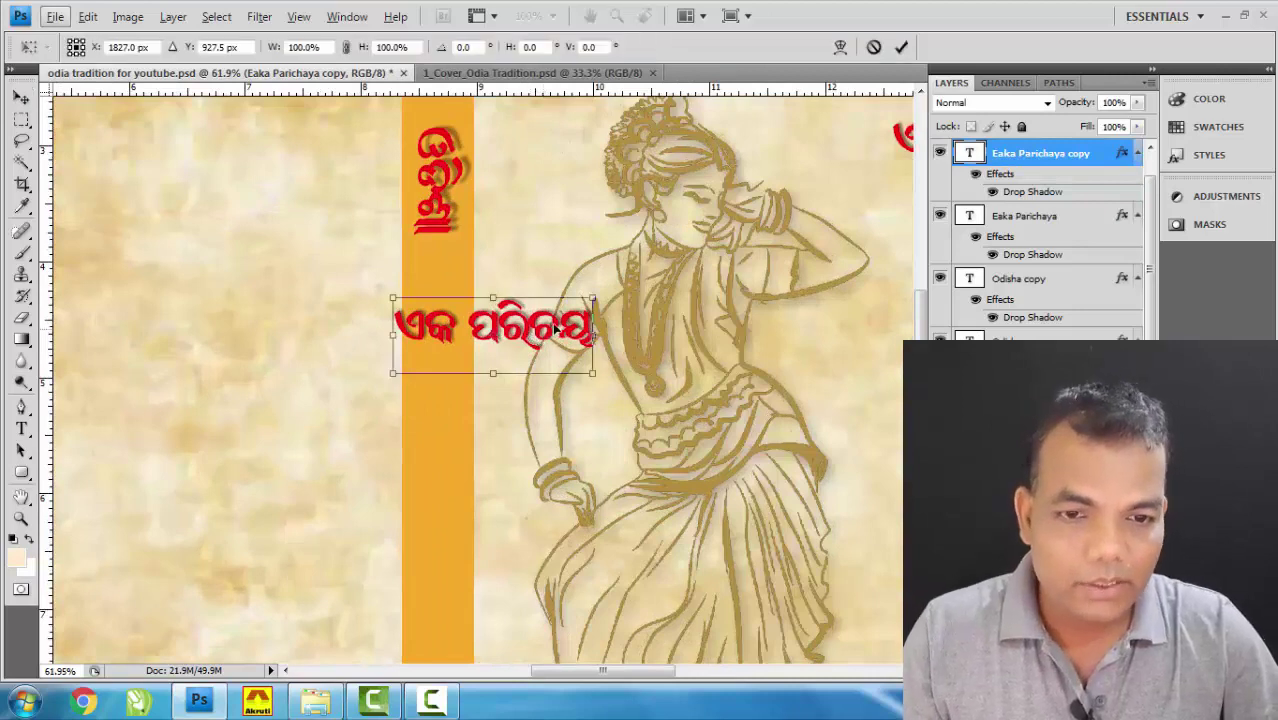
drag(640, 314, 505, 460)
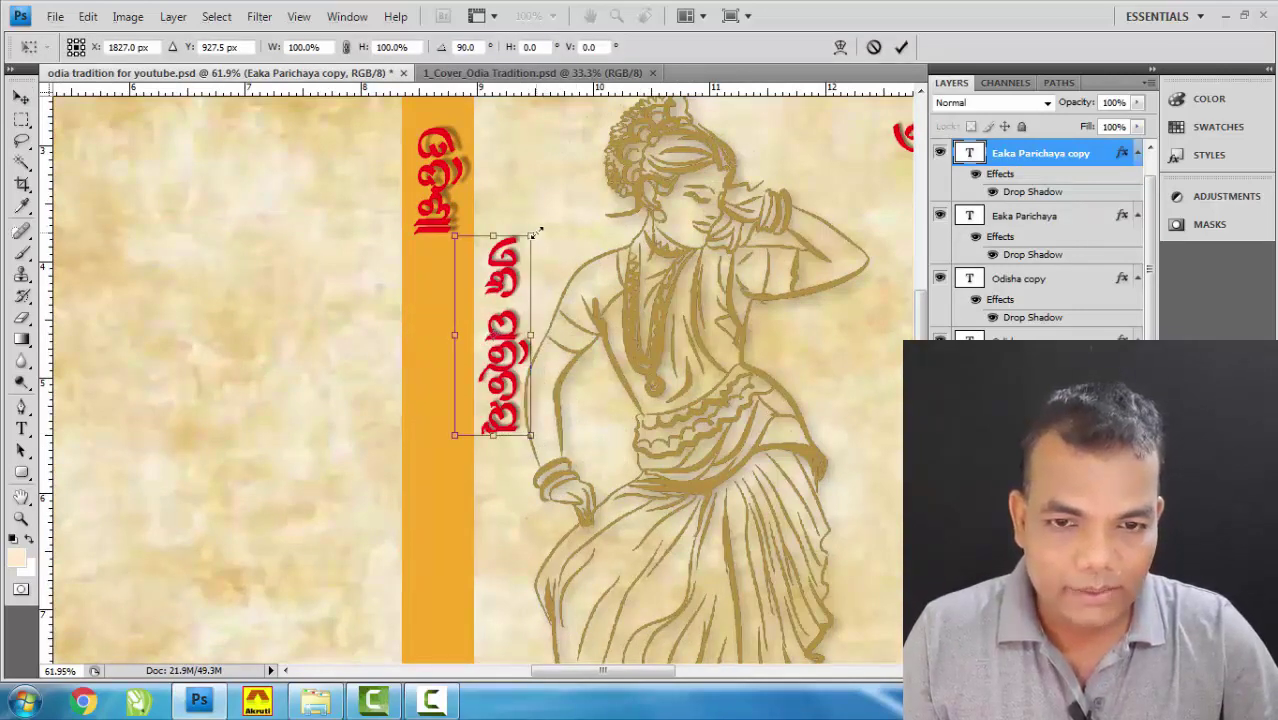
drag(537, 231, 444, 299)
key(Return)
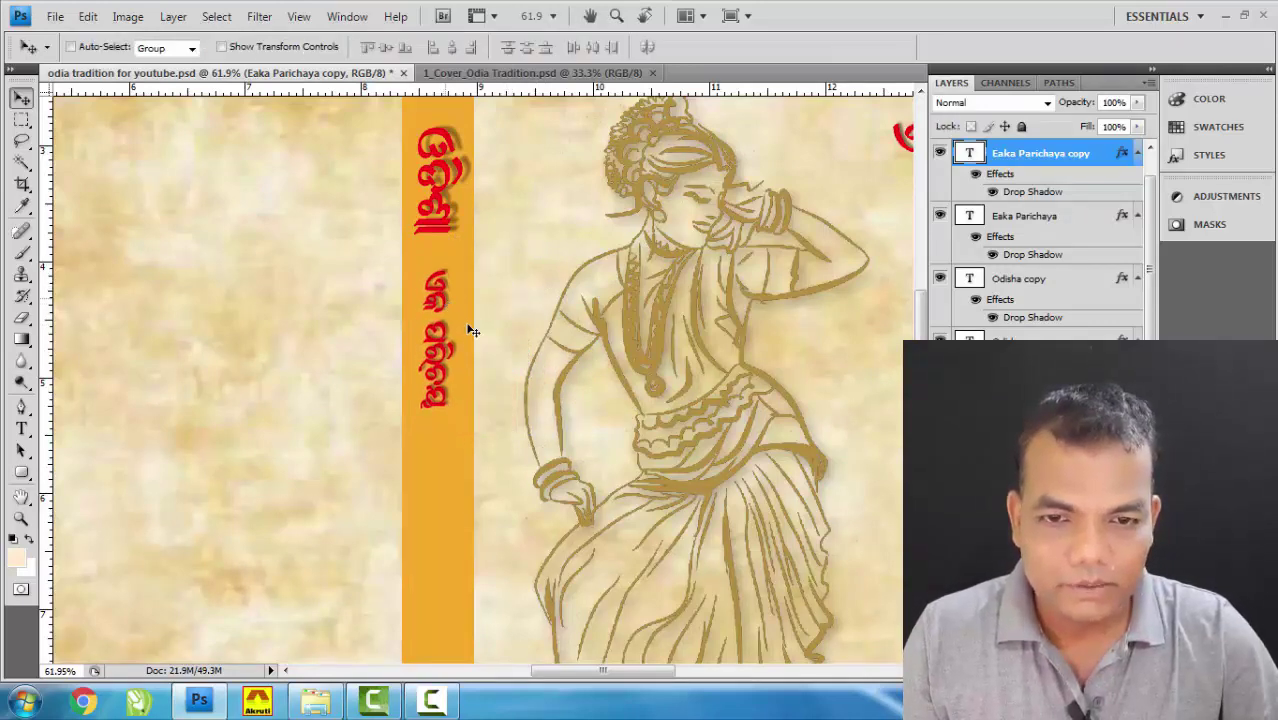
Select both spine titles, "ଓଡିଶା" and "ଏକ ପରିଚୟ", and move them straight down to the middle of the spine.
scroll(500, 327, down, 5)
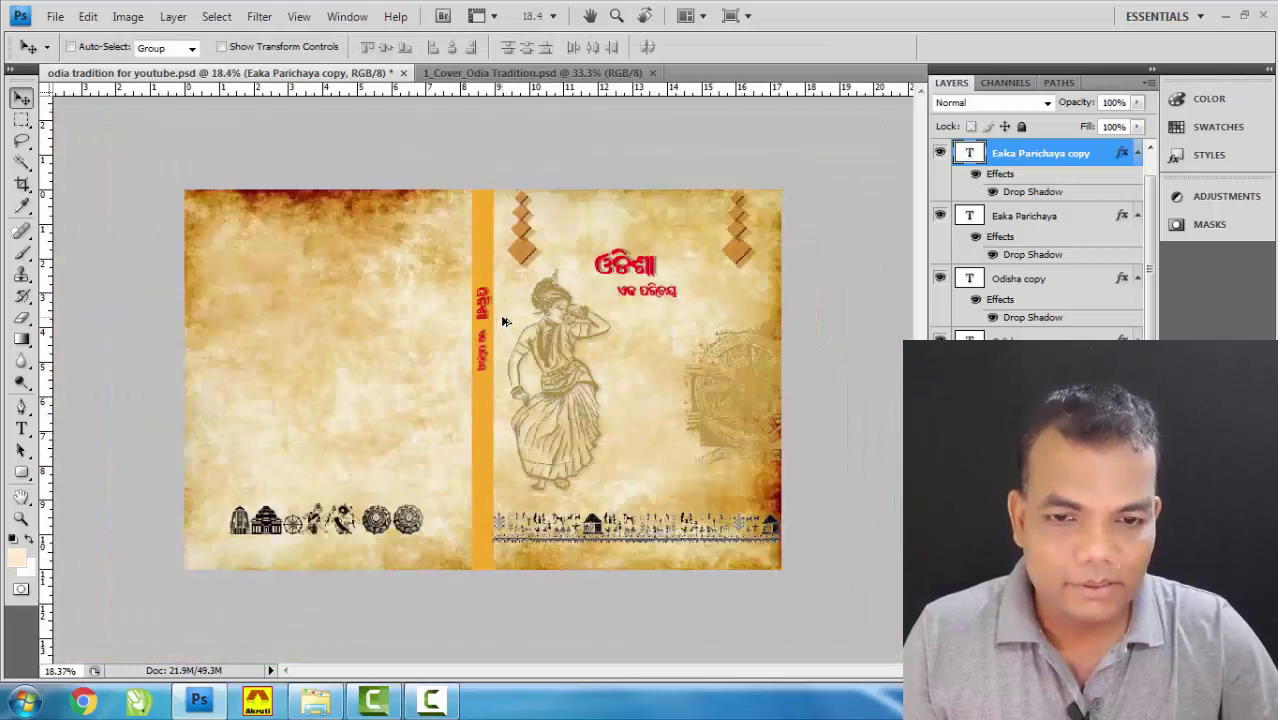
scroll(503, 321, up, 2)
ctrl+shift+click(487, 311)
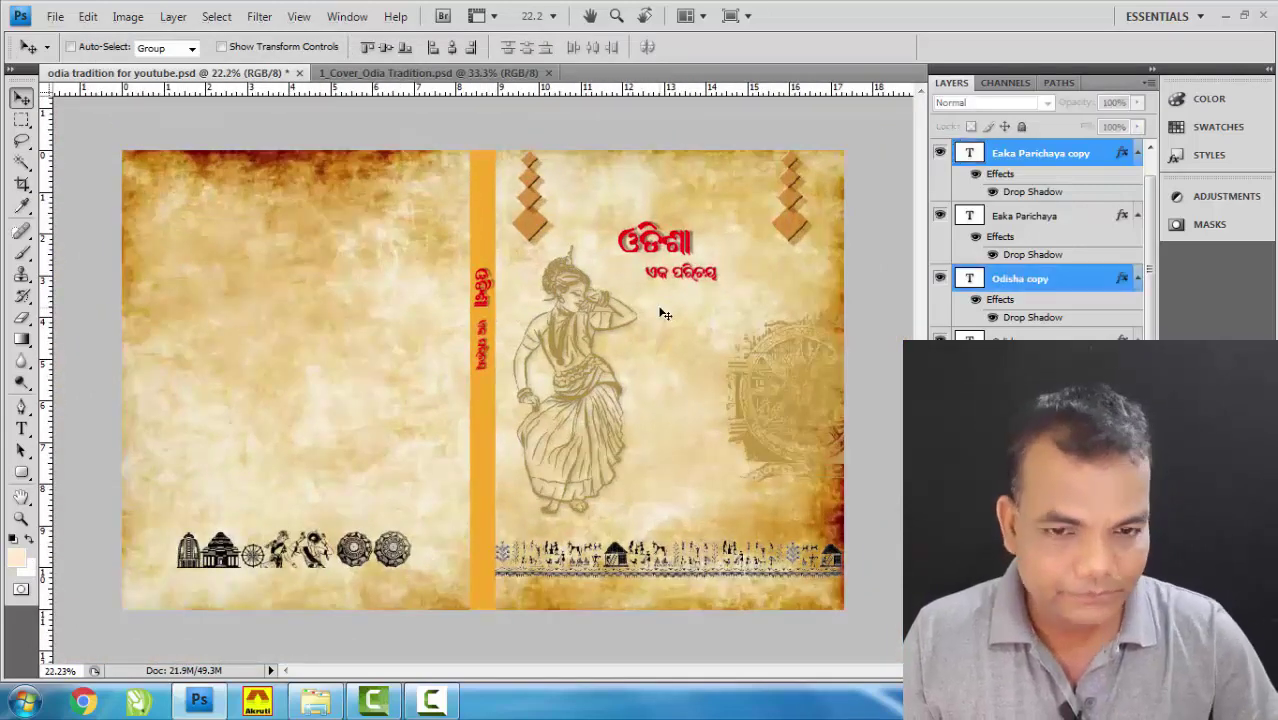
key(shift+Down)
key(shift+Down)
key(shift+Down)
key(shift+Down)
key(shift+Down)
key(shift+Down)
key(shift+Down)
key(shift+Down)
key(shift+Down)
key(shift+Down)
key(shift+Down)
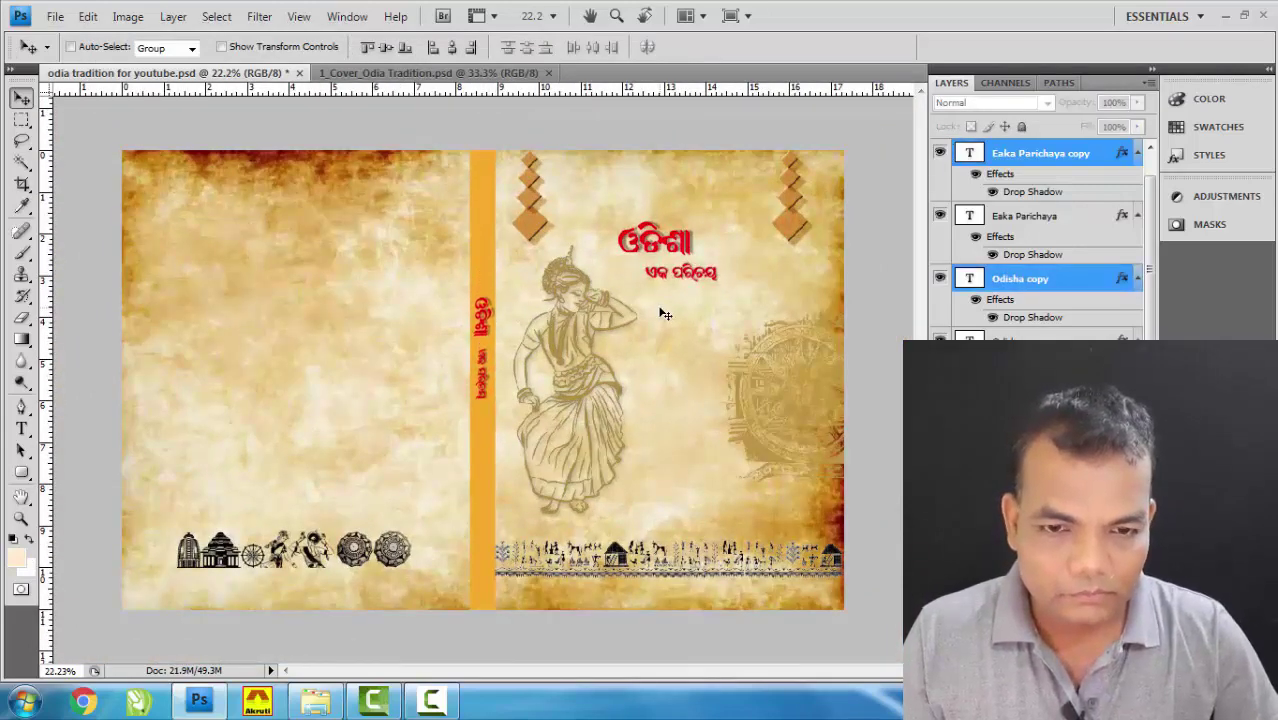
key(shift+Down)
key(shift+Down)
key(shift+Down)
key(shift+Down)
key(shift+Down)
key(shift+Down)
key(shift+Down)
key(shift+Down)
key(shift+Down)
key(shift+Down)
key(shift+Down)
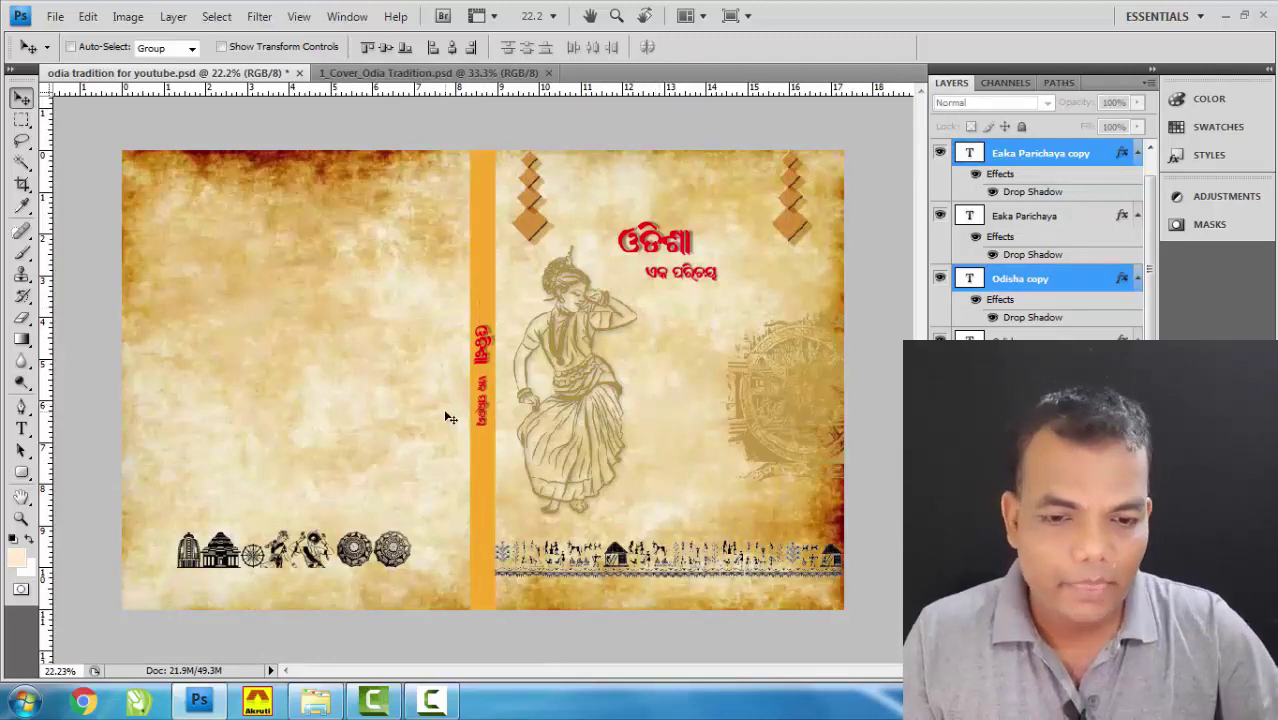
Make the black tribal border along the front cover's lower edge (Layer 3) active and load its shape as a selection.
scroll(632, 566, up, 5)
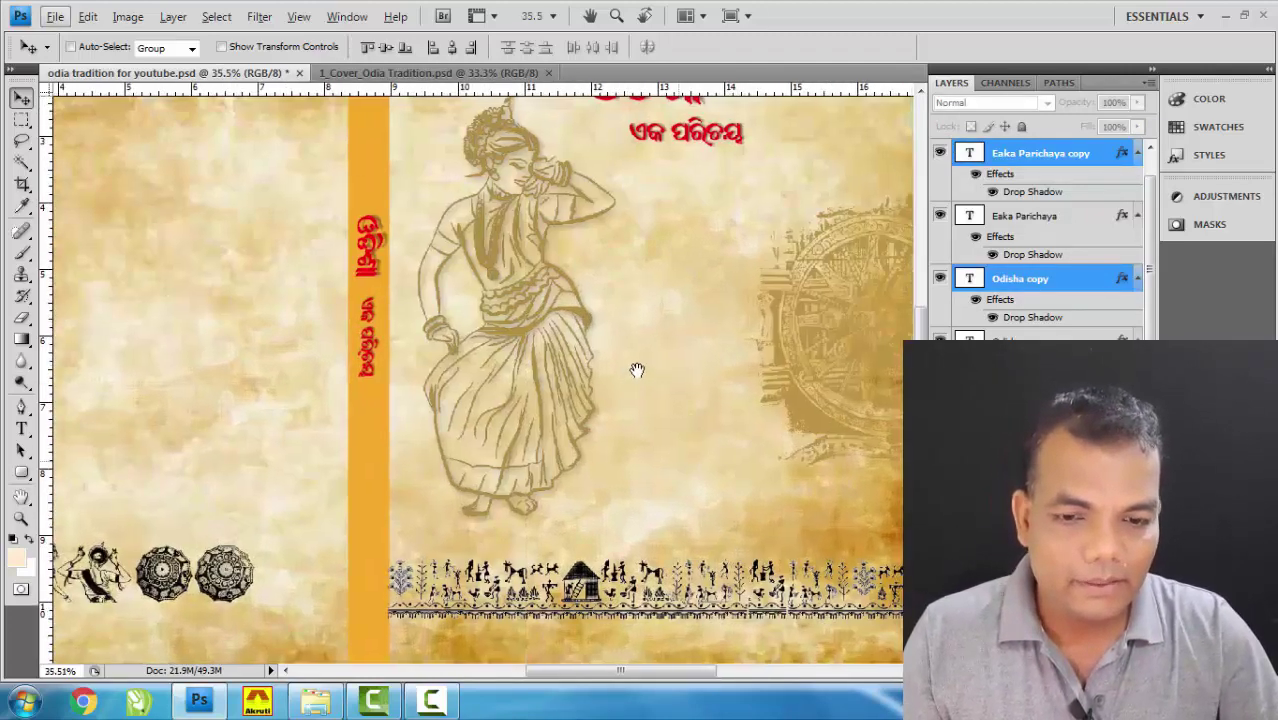
scroll(588, 490, up, 5)
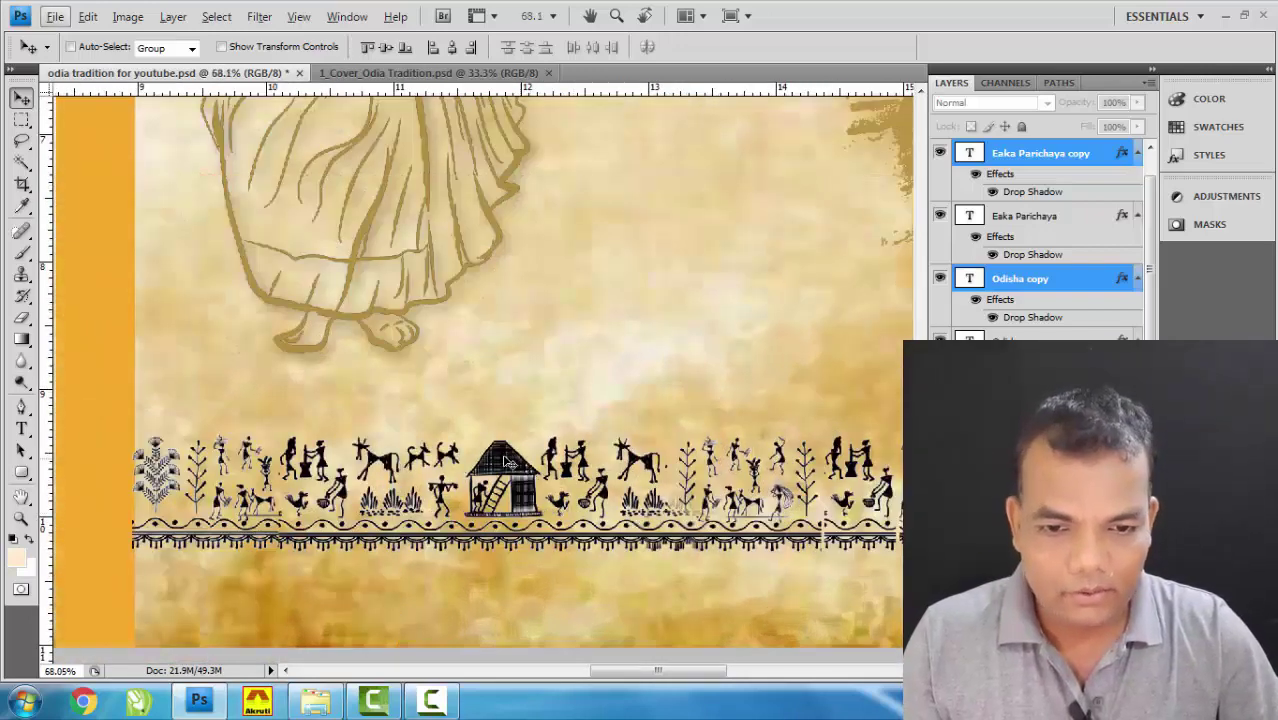
right_click(503, 461)
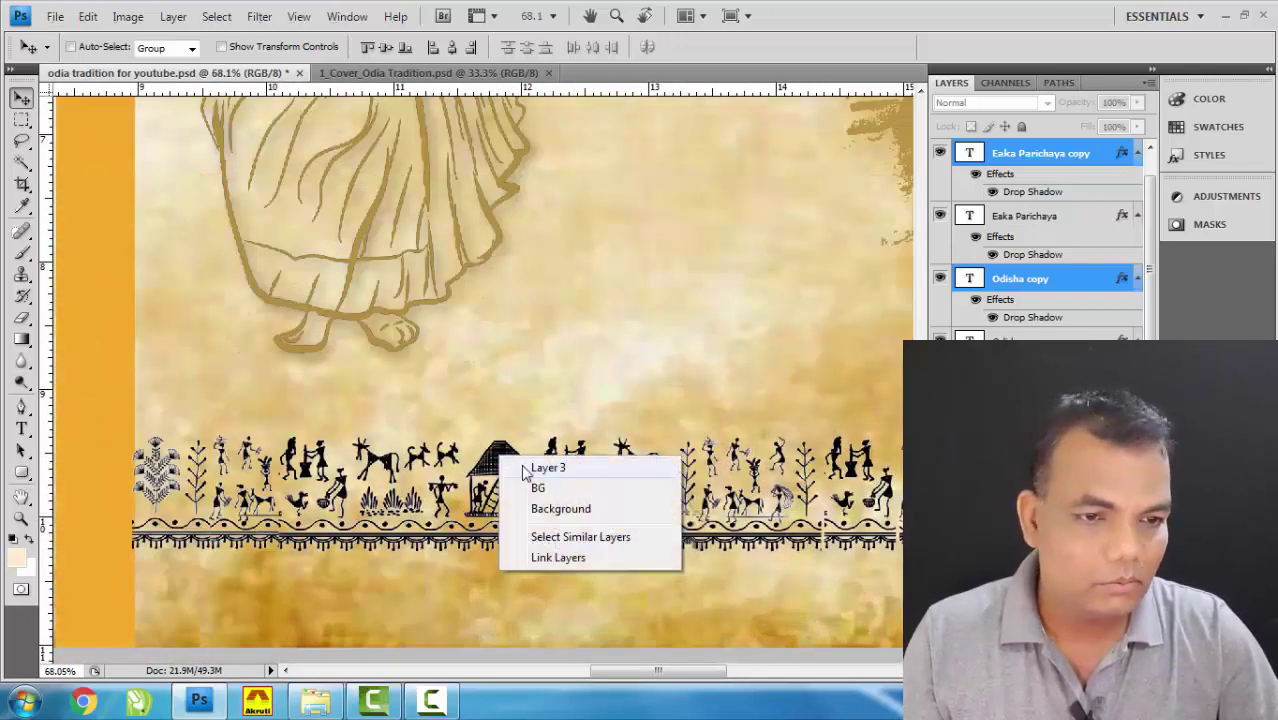
click(521, 464)
scroll(521, 460, down, 1)
scroll(521, 460, down, 1)
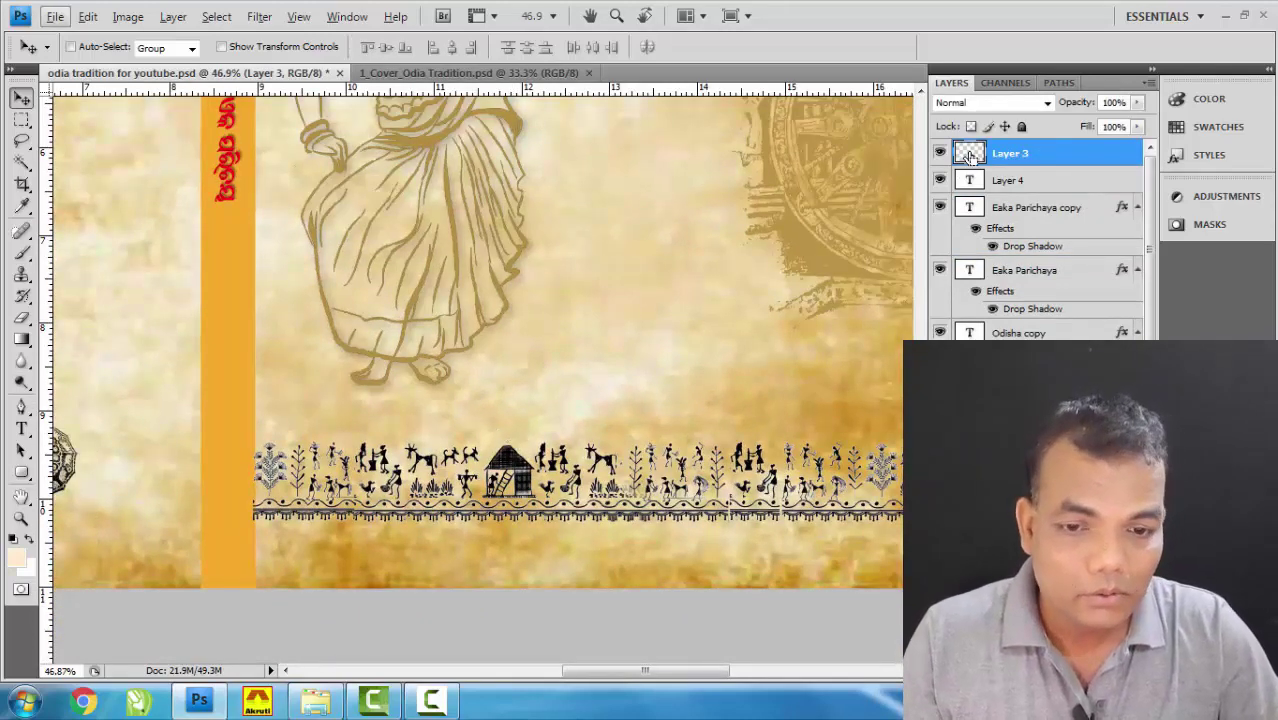
scroll(592, 478, up, 2)
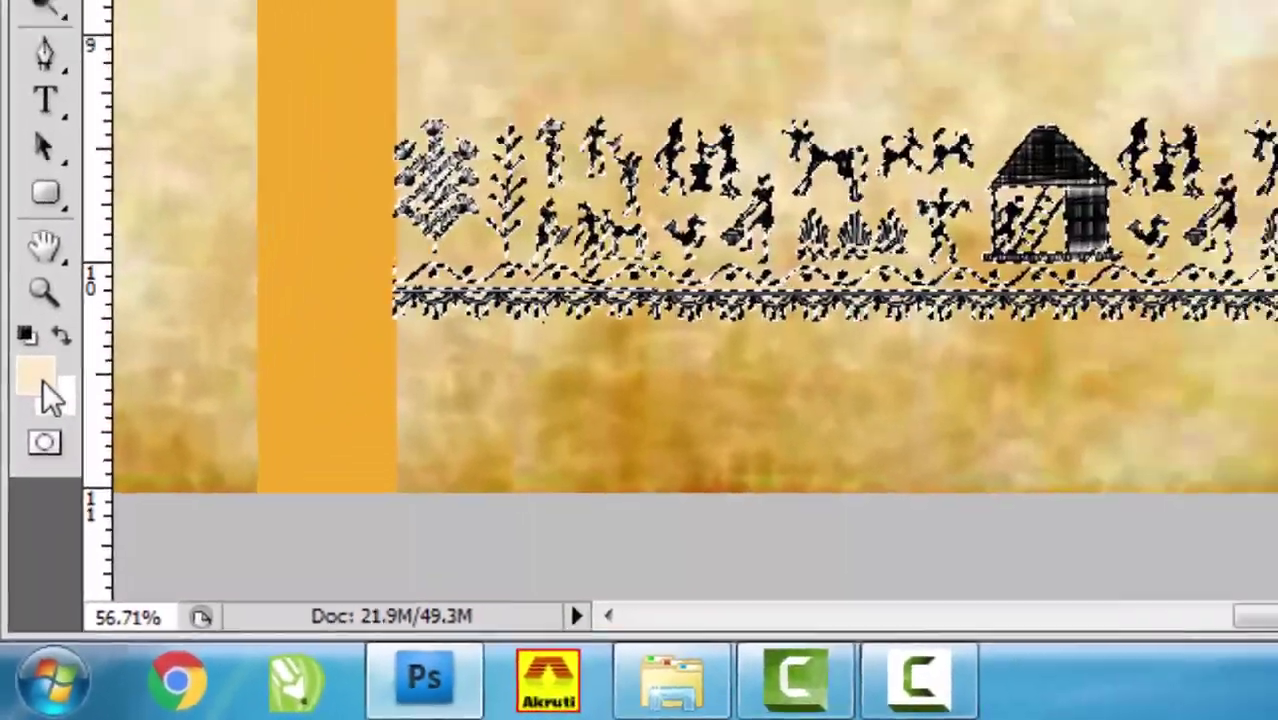
Set the foreground colour to rust brown #af520d, fill the selected tribal border with it and deselect.
click(40, 377)
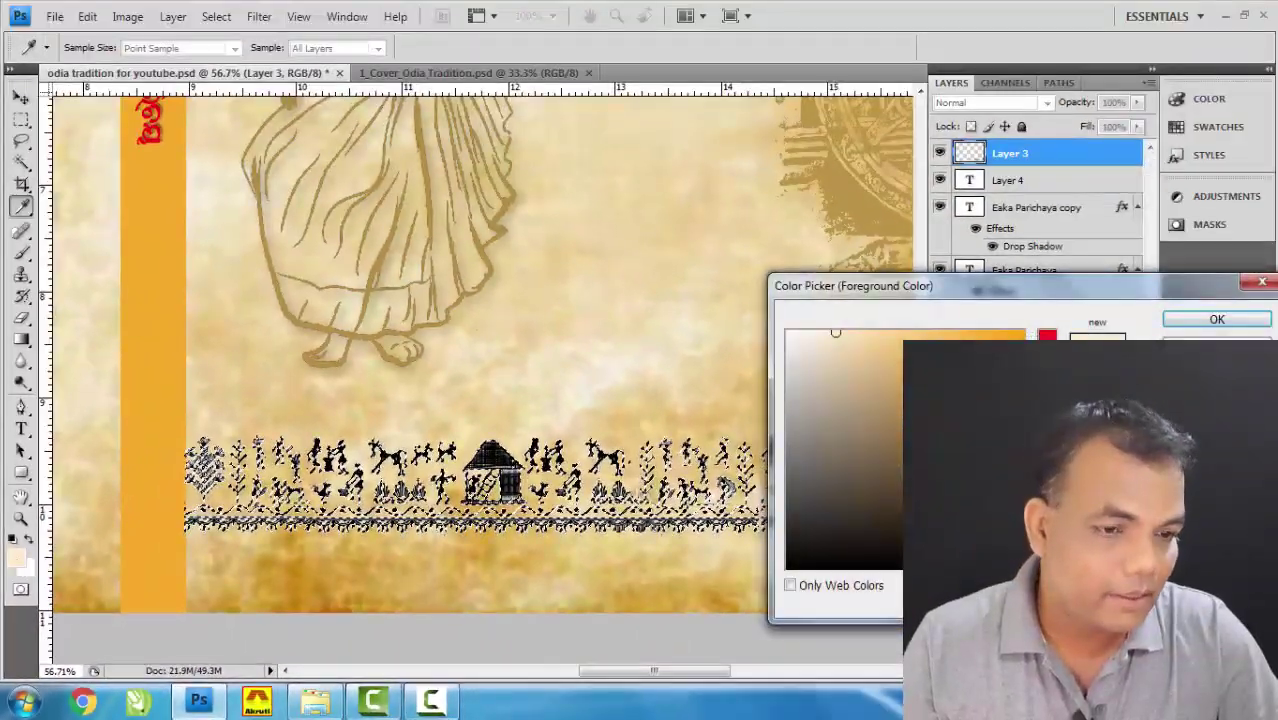
click(1047, 550)
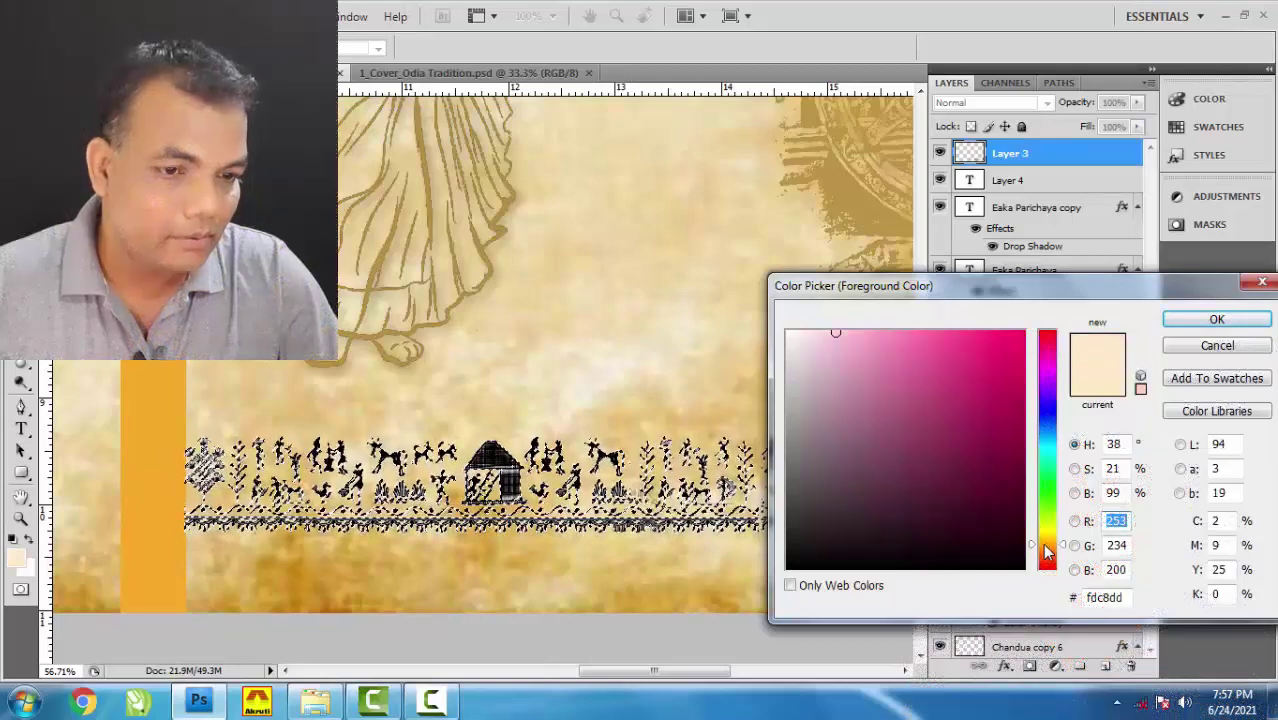
mouse_move(978, 414)
mouse_down()
mouse_move(999, 491)
mouse_move(1002, 437)
mouse_move(985, 434)
mouse_up()
drag(1048, 546, 1049, 558)
click(995, 405)
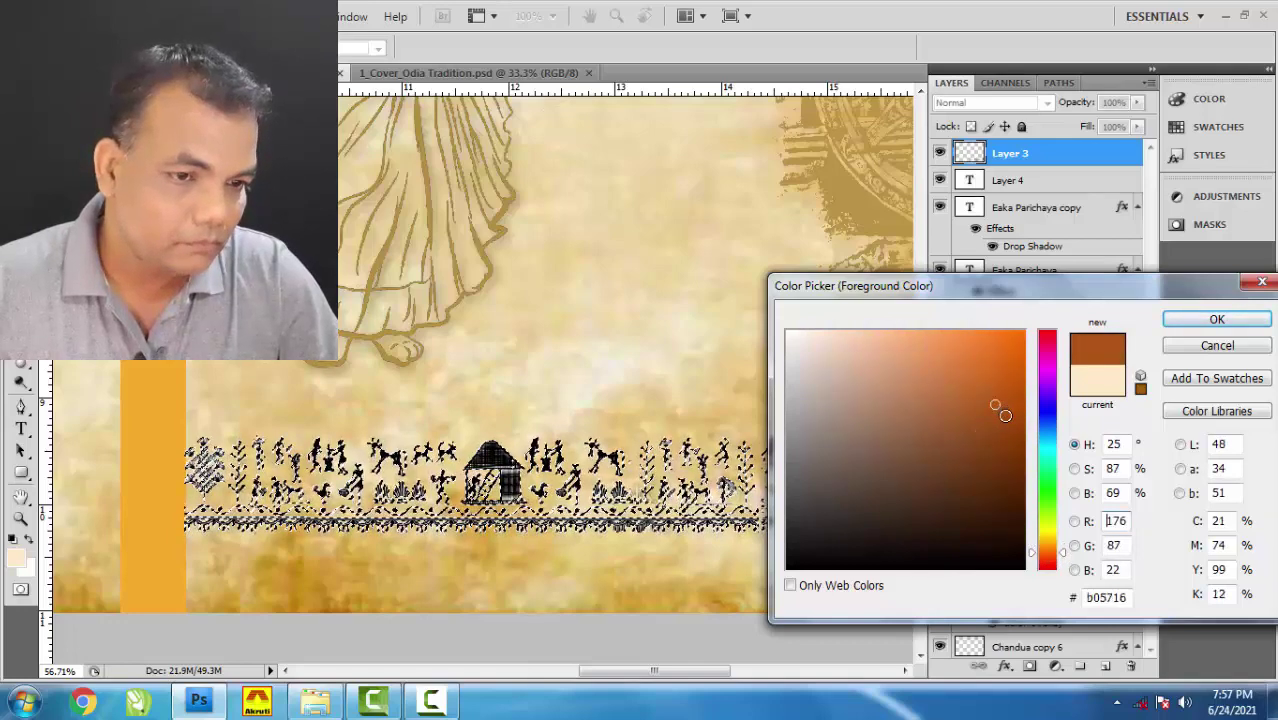
drag(1005, 415, 1007, 405)
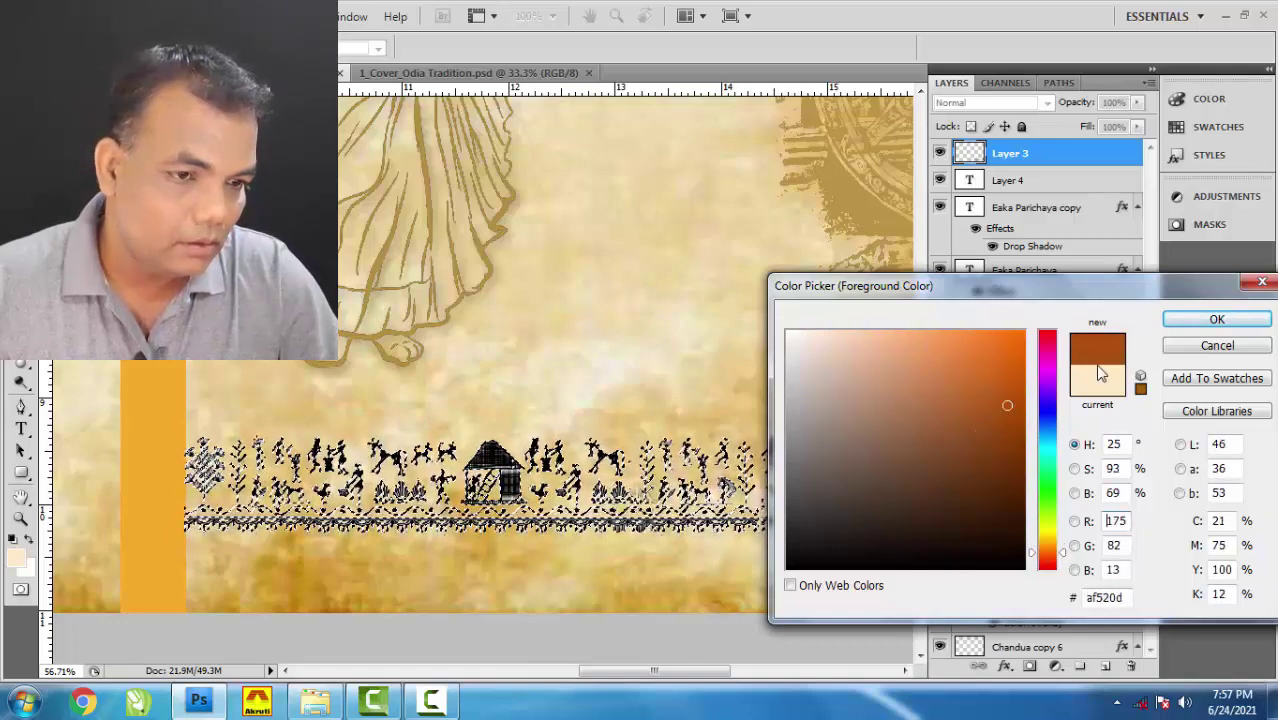
click(1198, 321)
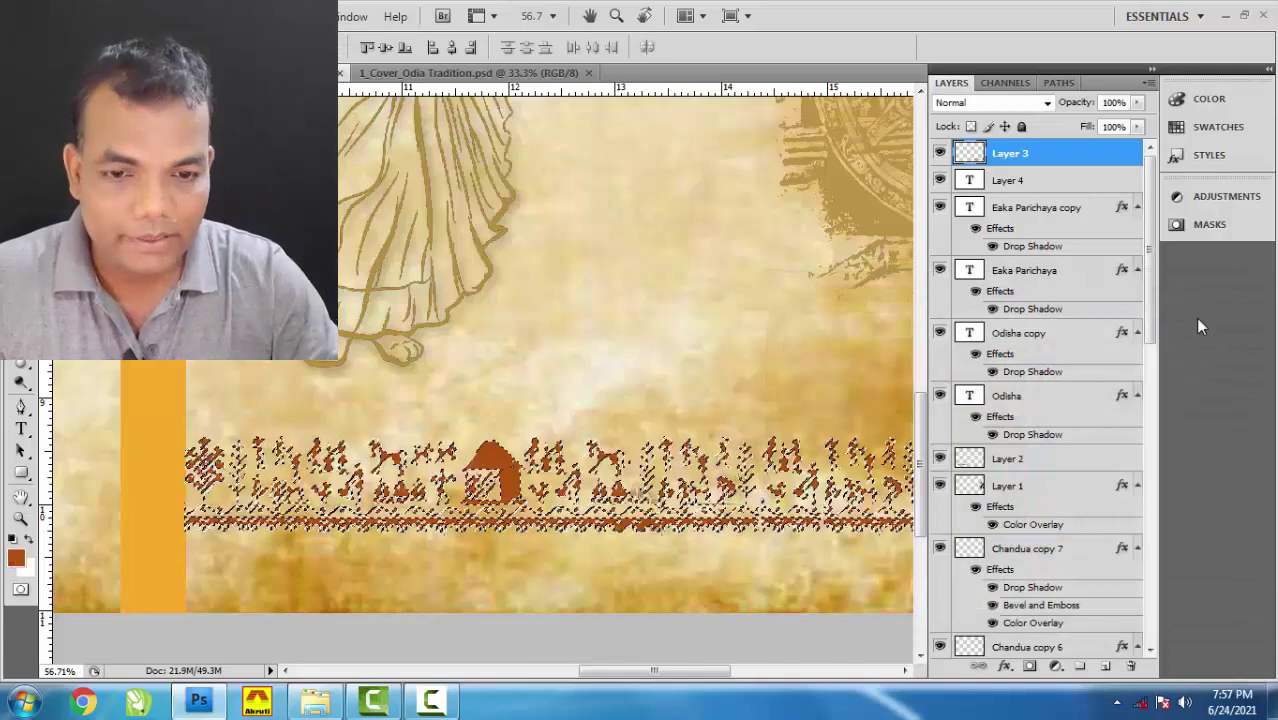
key(ctrl+d)
scroll(808, 347, down, 2)
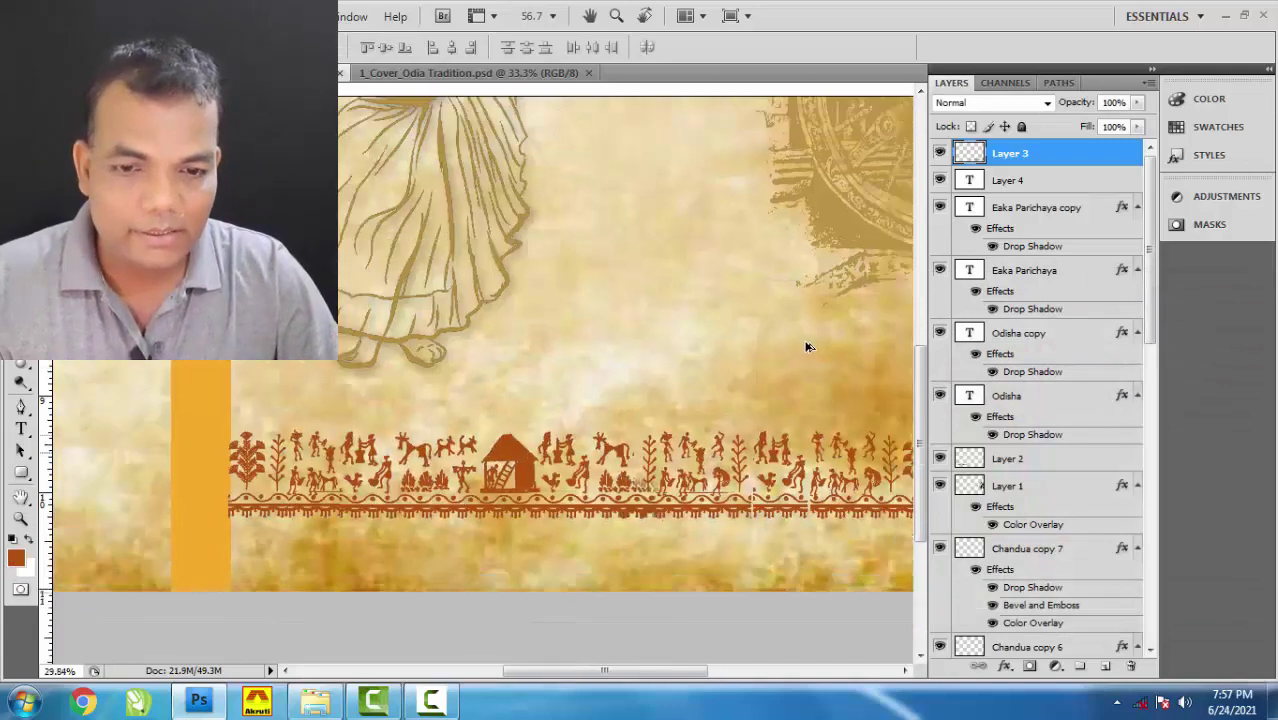
Recolour the black line art on the back cover (Layer 2) by filling its shape with the same rust brown, and deselect.
scroll(367, 600, up, 3)
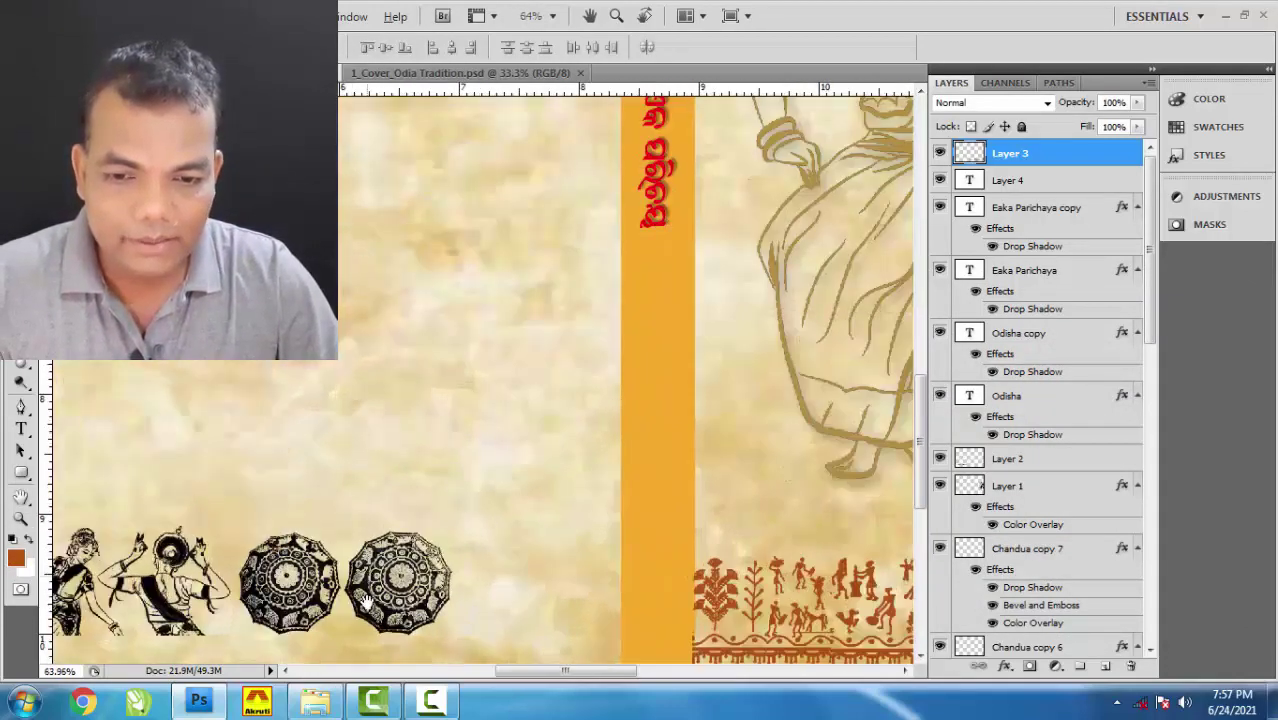
drag(367, 600, 454, 517)
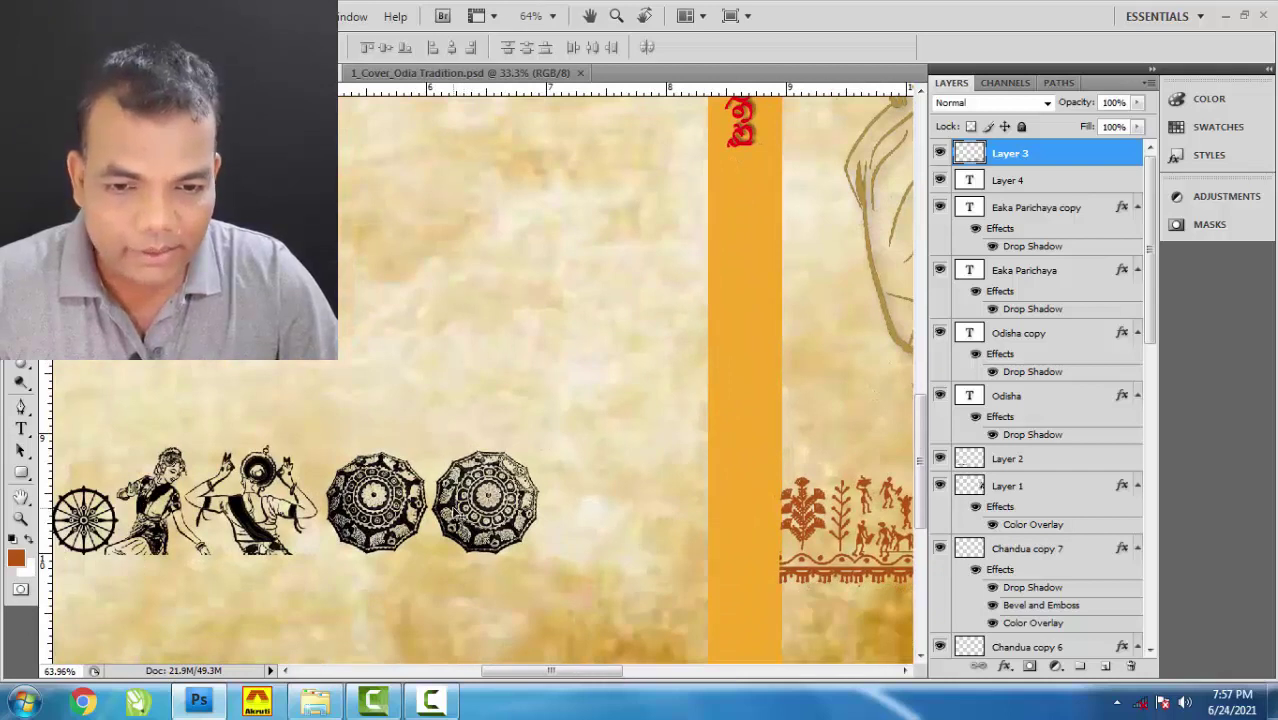
right_click(455, 512)
click(502, 522)
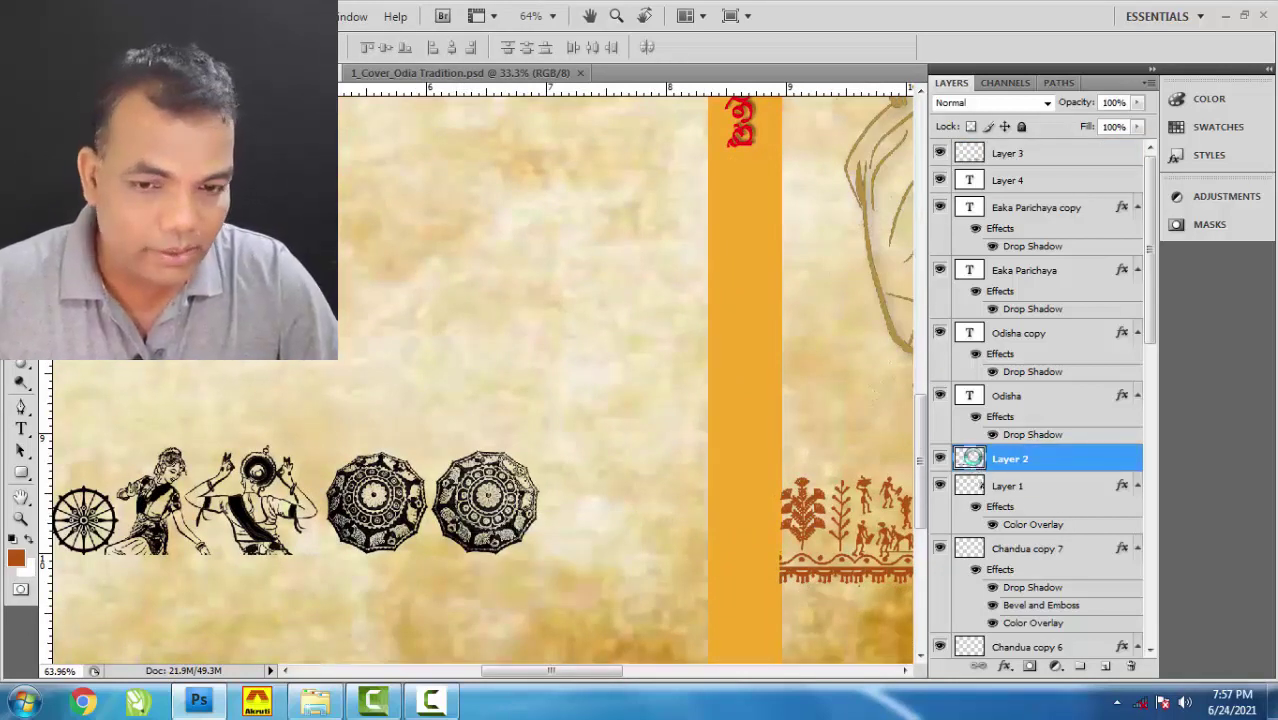
ctrl+click(970, 459)
key(alt+BackSpace)
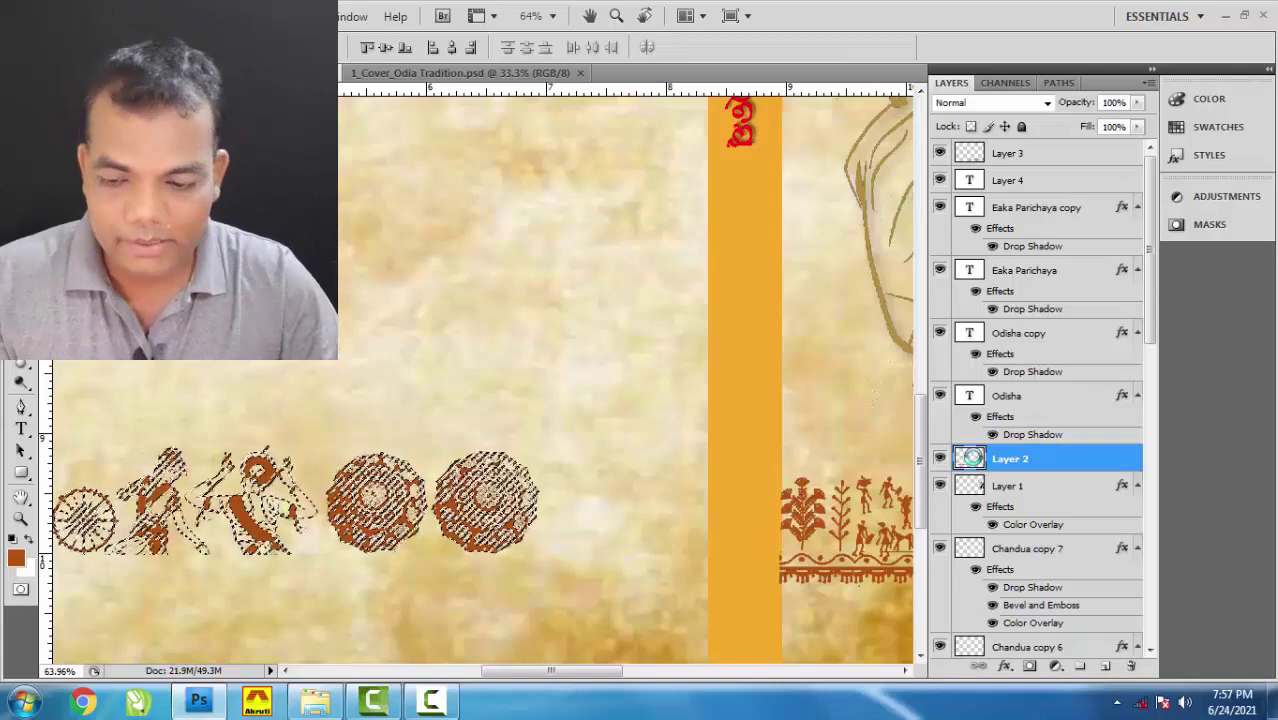
scroll(485, 391, down, 5)
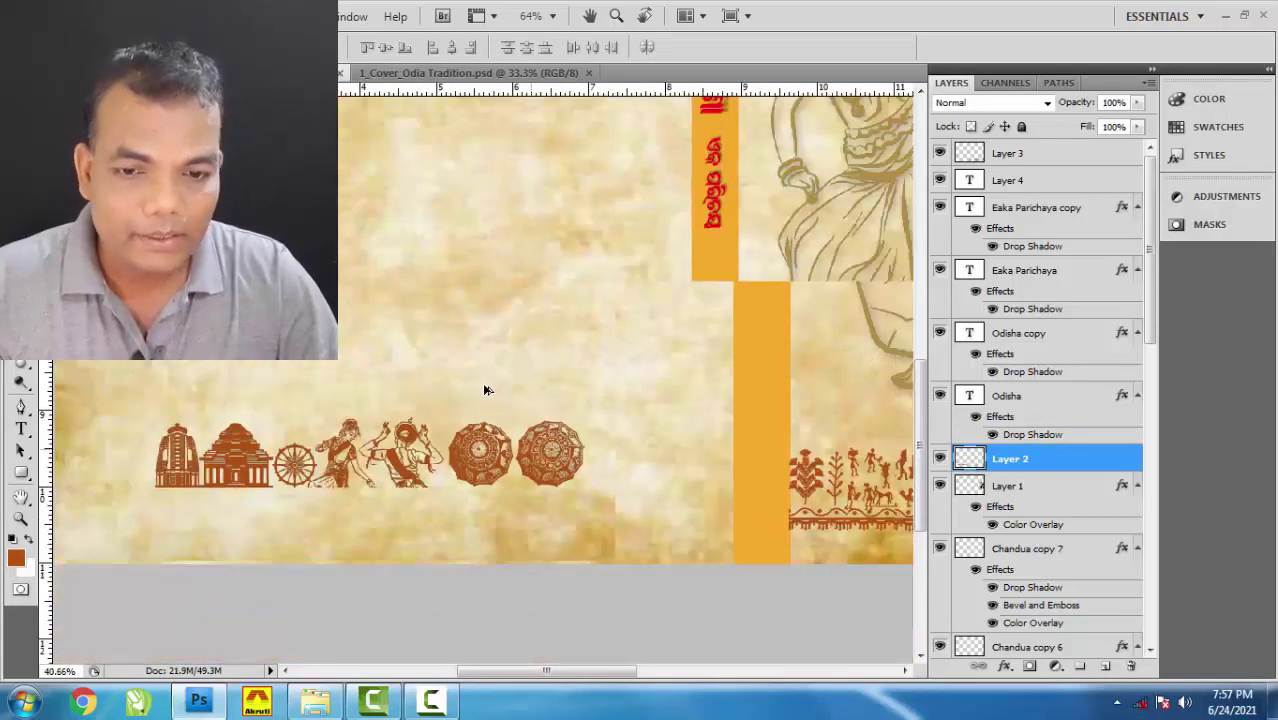
scroll(482, 388, up, 1)
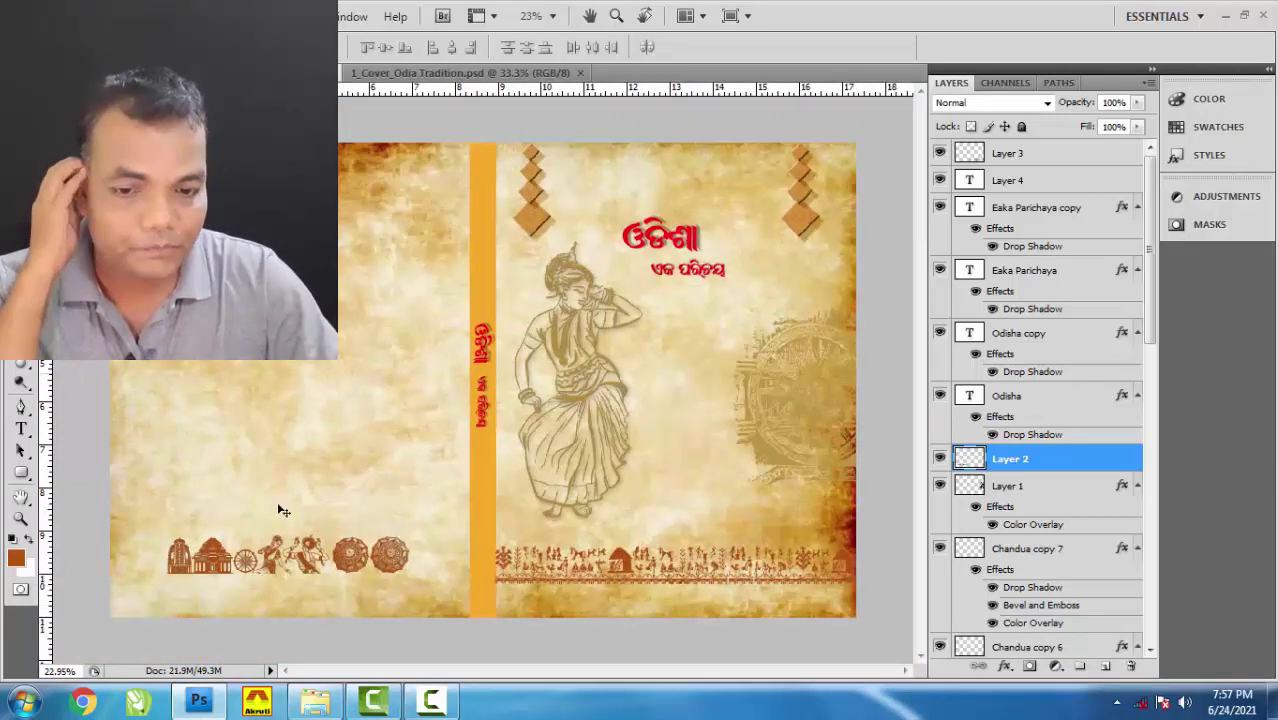
Switch to the 1_Cover_Odisha Tradition folder in Windows Explorer and open the rath yatra_3 image in Photoshop.
click(318, 706)
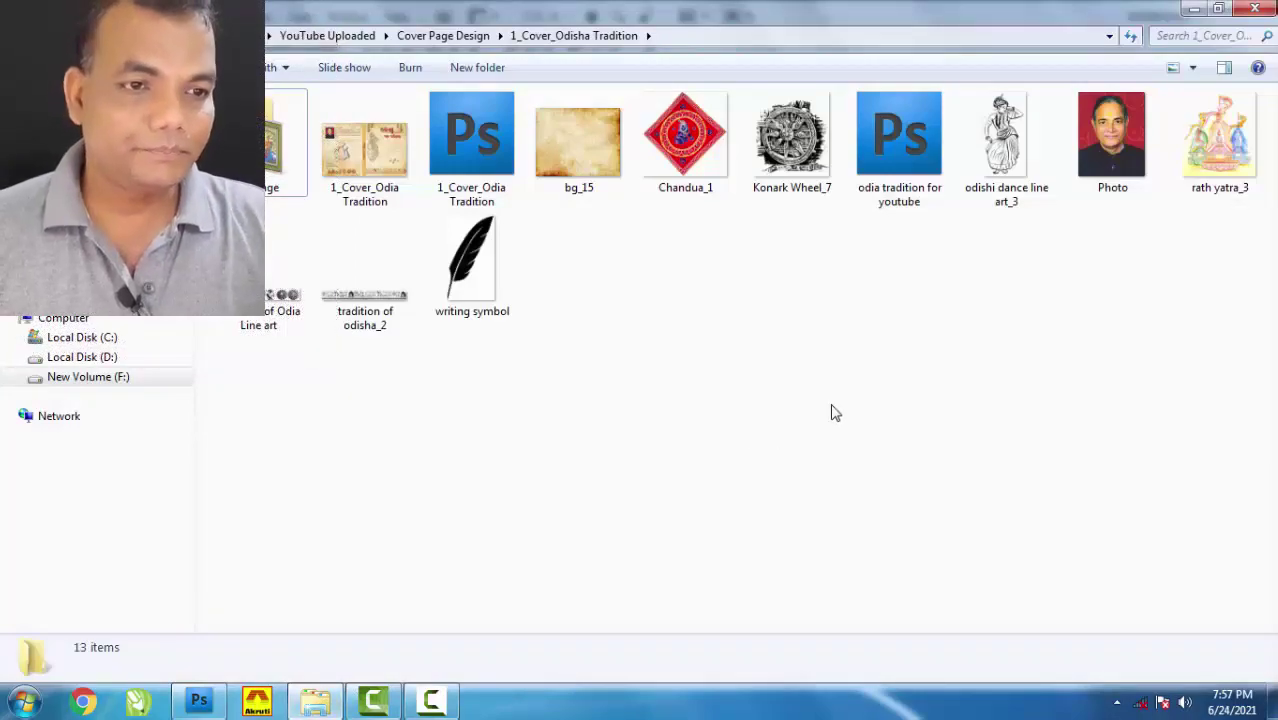
click(1206, 166)
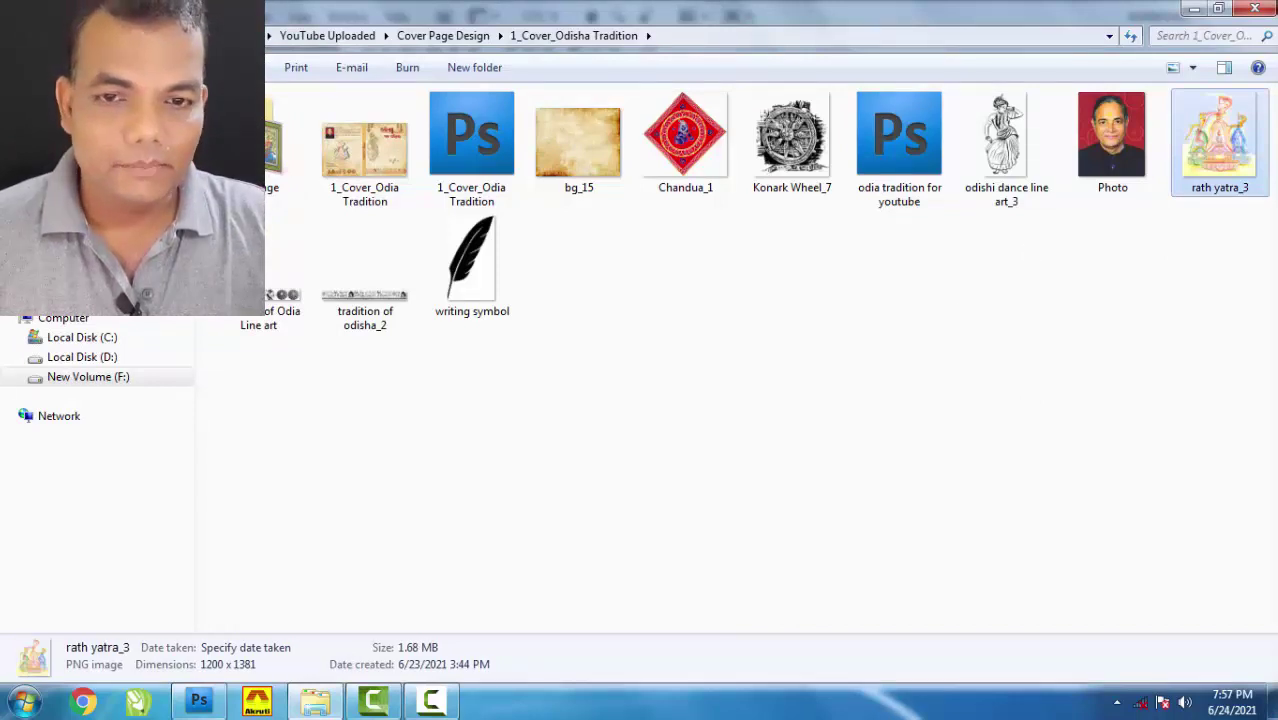
drag(1224, 151, 679, 318)
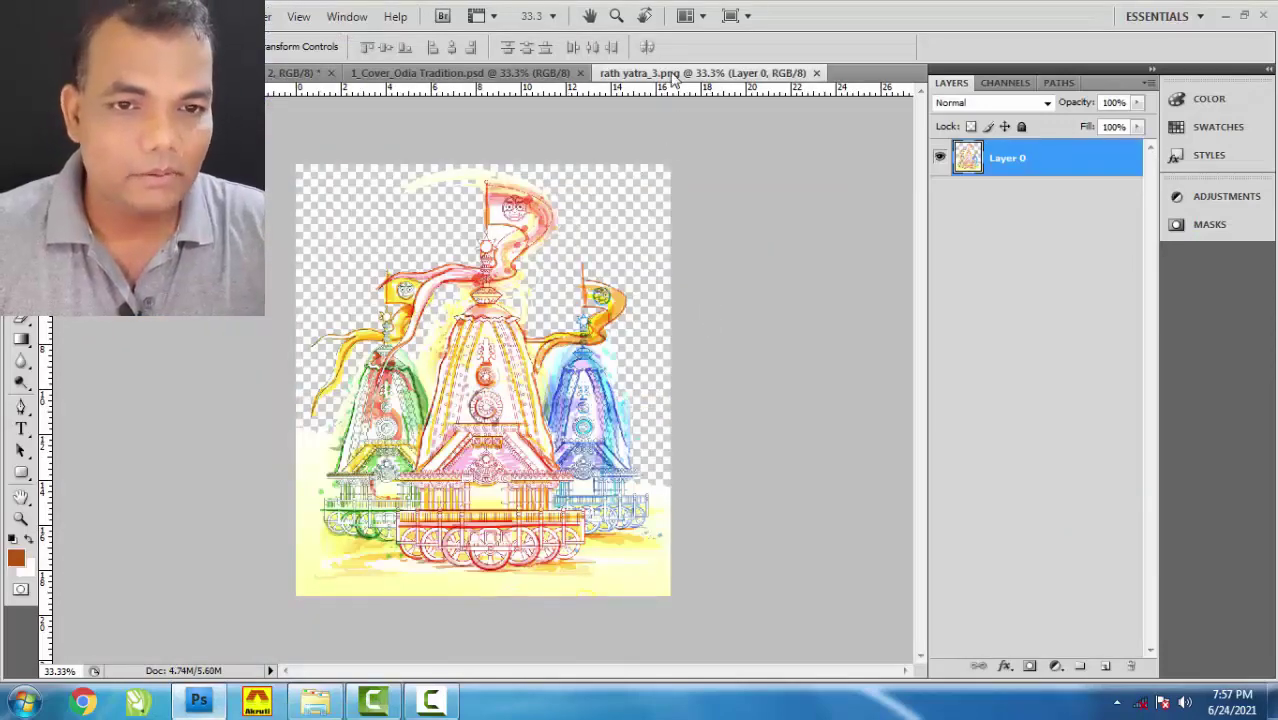
Copy the rath yatra_3 artwork into the book cover document, close the source image and position the artwork on the back cover.
drag(700, 73, 697, 306)
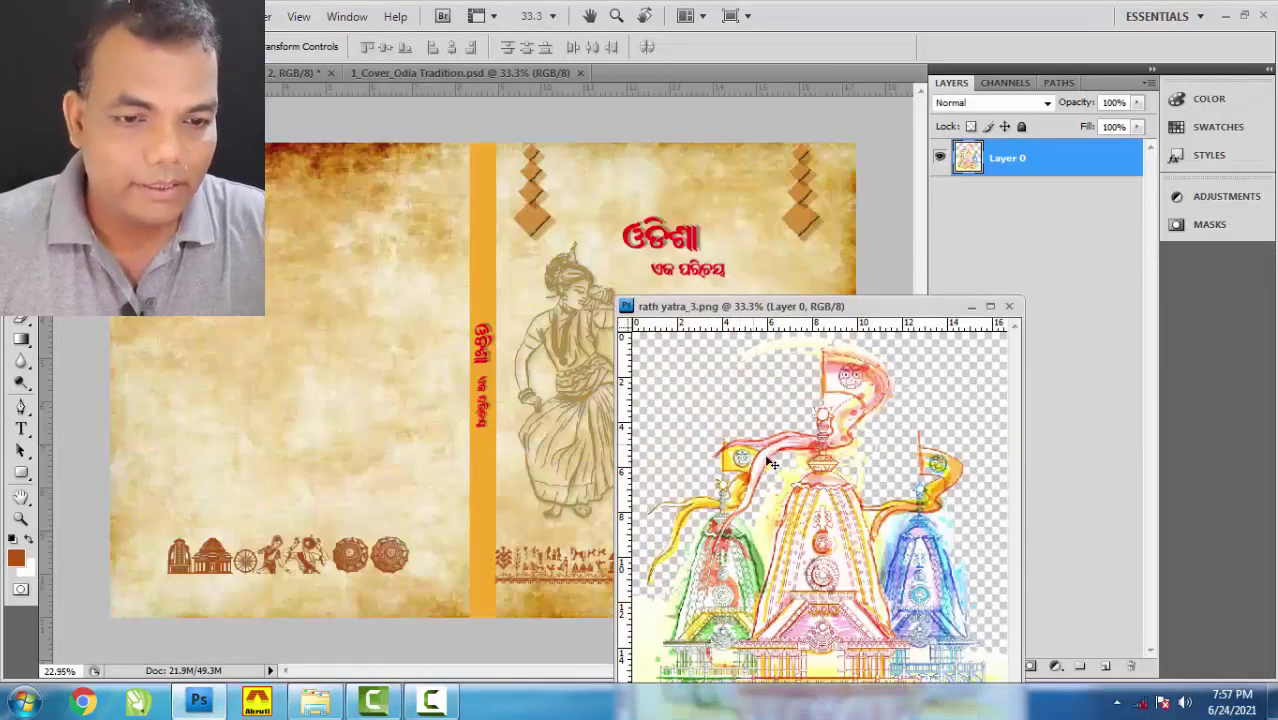
drag(760, 420, 699, 290)
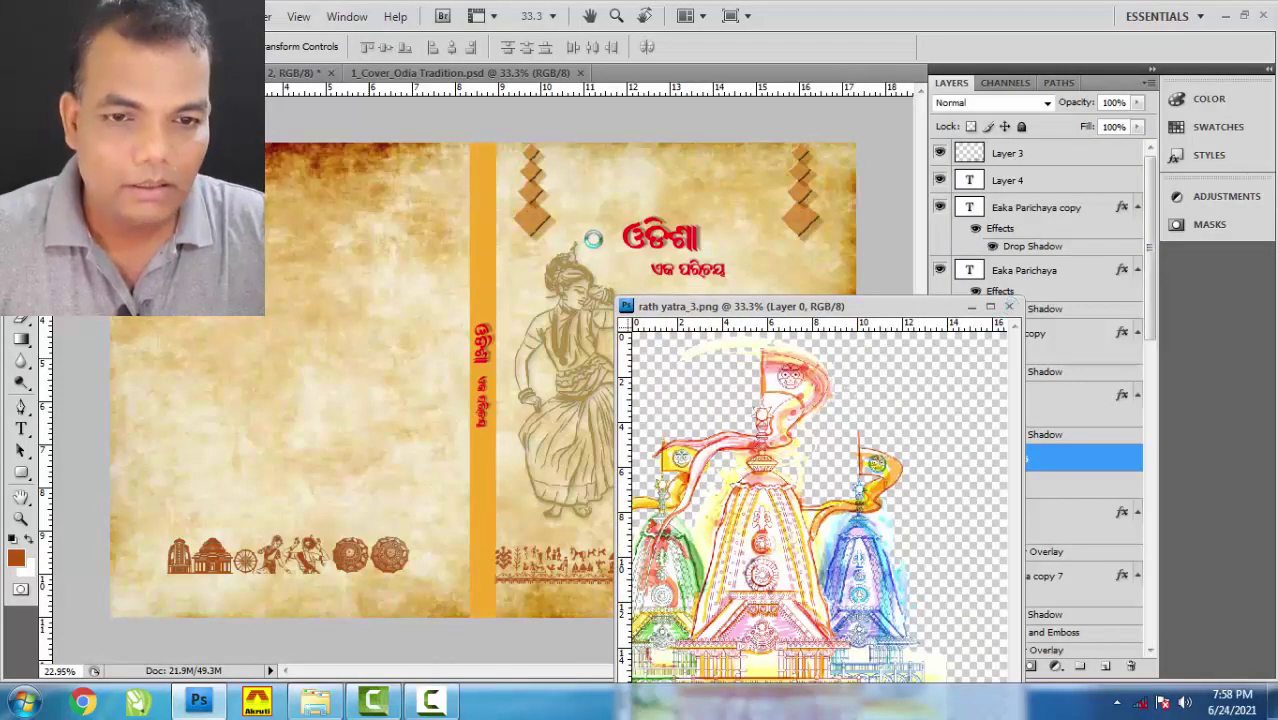
drag(471, 254, 465, 370)
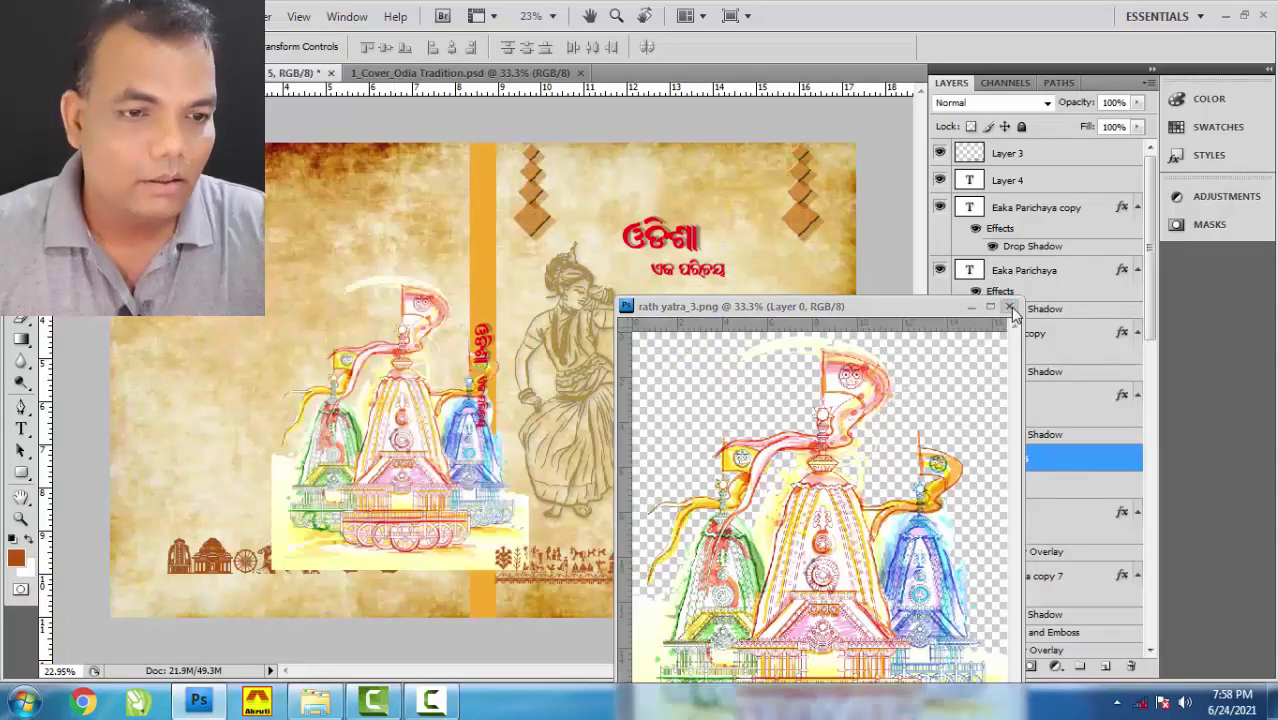
click(406, 442)
drag(406, 442, 320, 385)
Scale the chariot artwork on the back cover down proportionally to about 63.6% around its centre.
scroll(311, 346, up, 1)
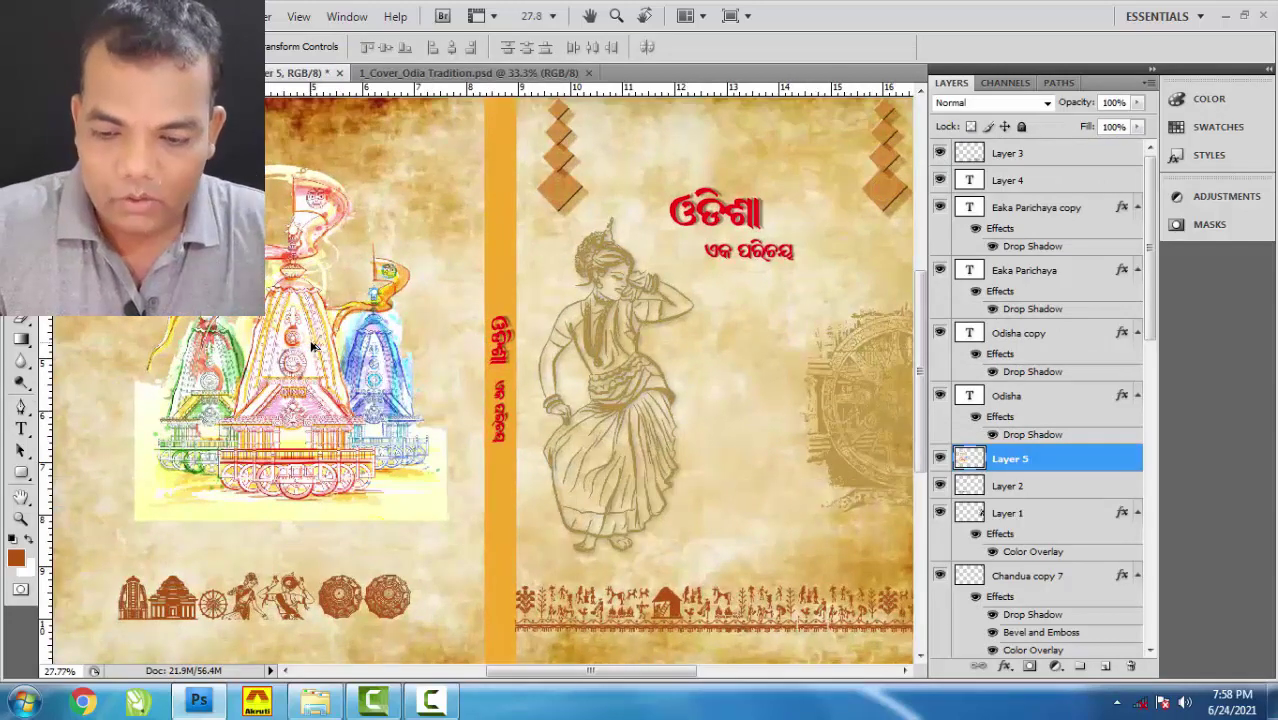
key(ctrl+t)
drag(438, 172, 383, 228)
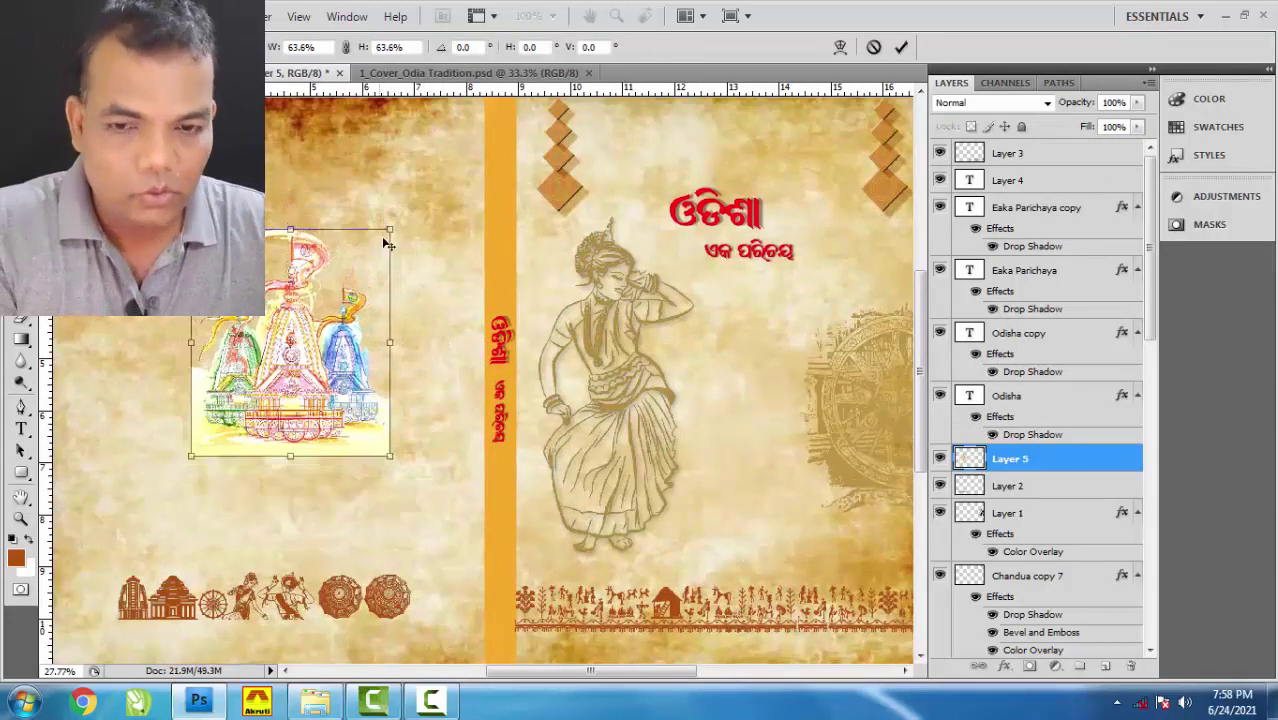
key(Return)
scroll(222, 437, up, 4)
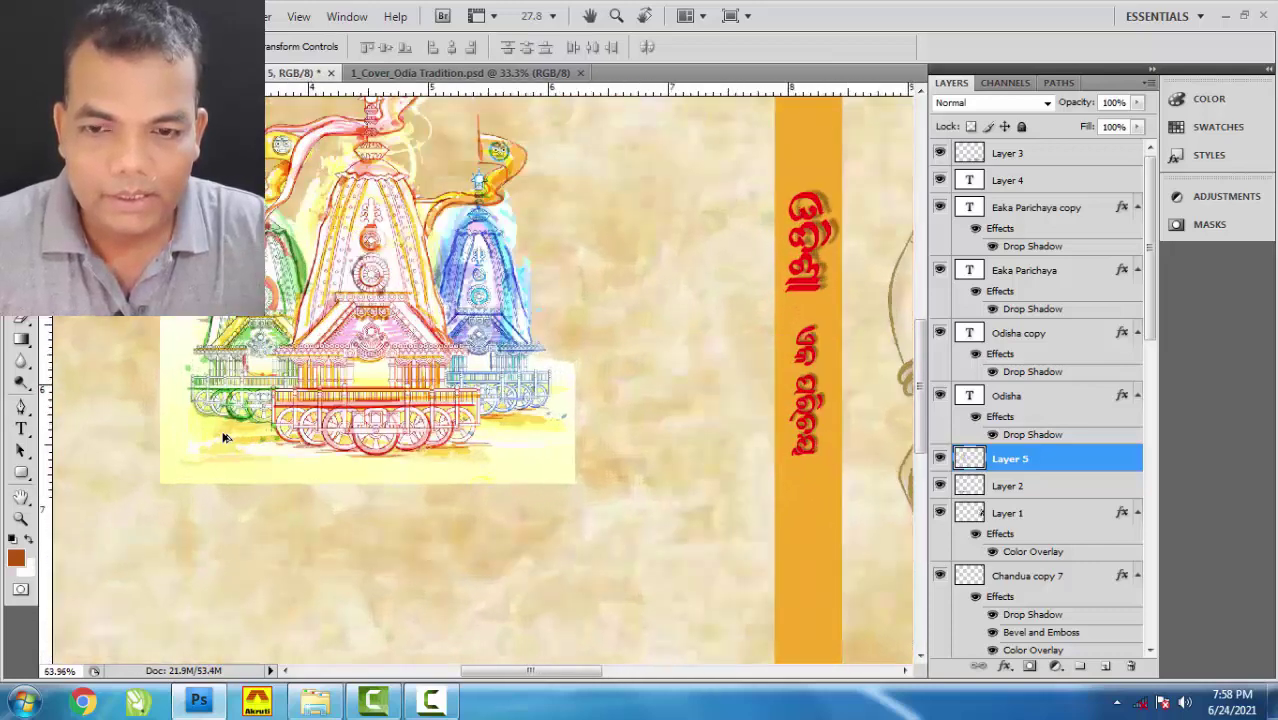
Remove the pale yellow background around the chariot artwork with the Magic Wand, and deselect.
scroll(222, 437, up, 3)
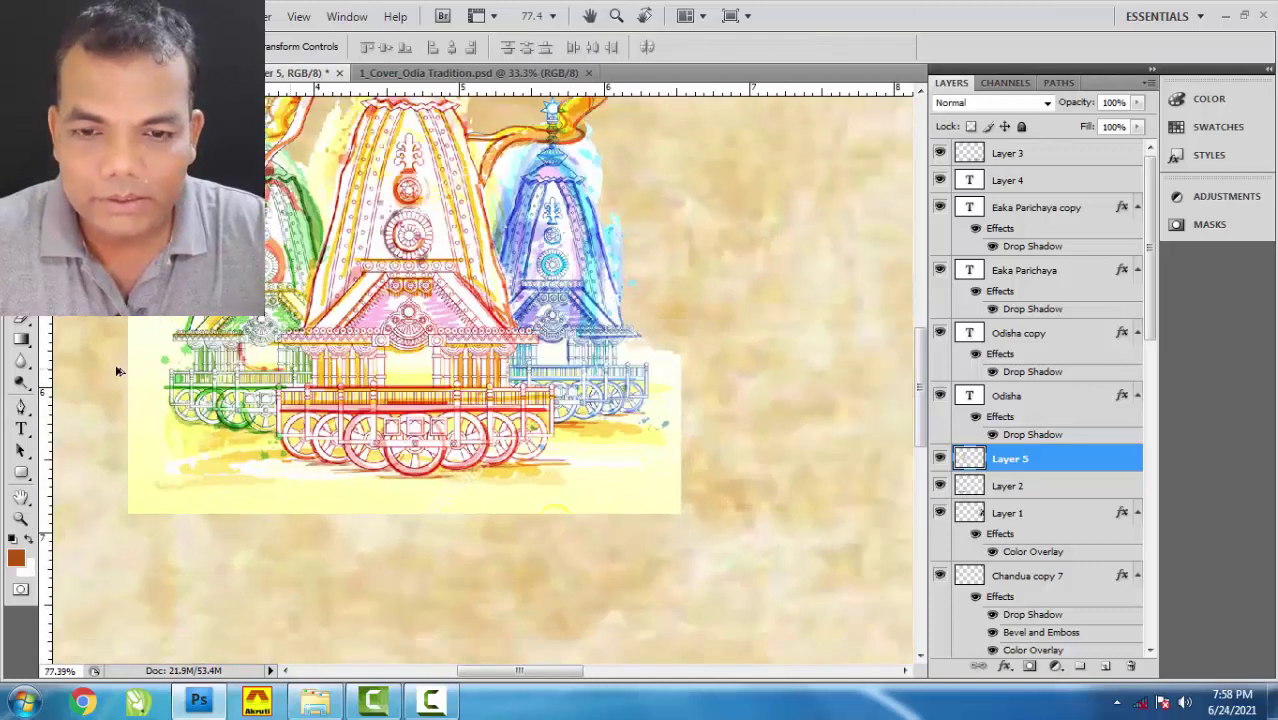
key(w)
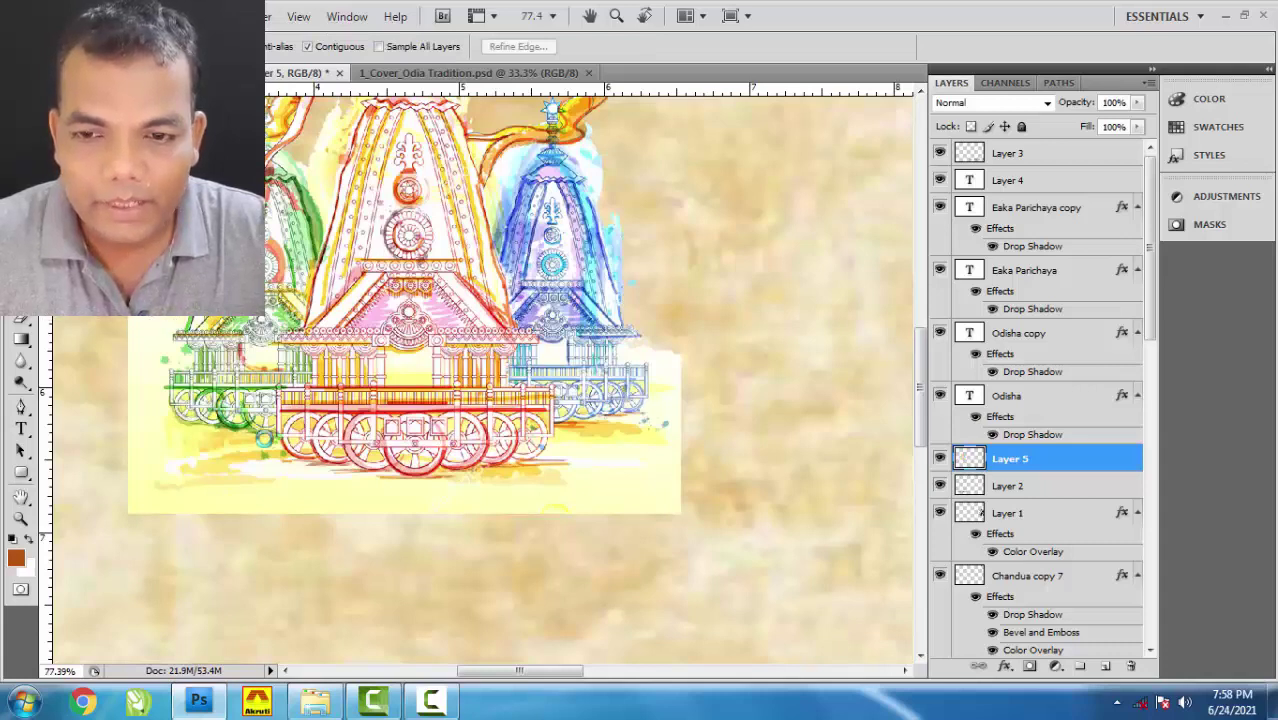
click(271, 453)
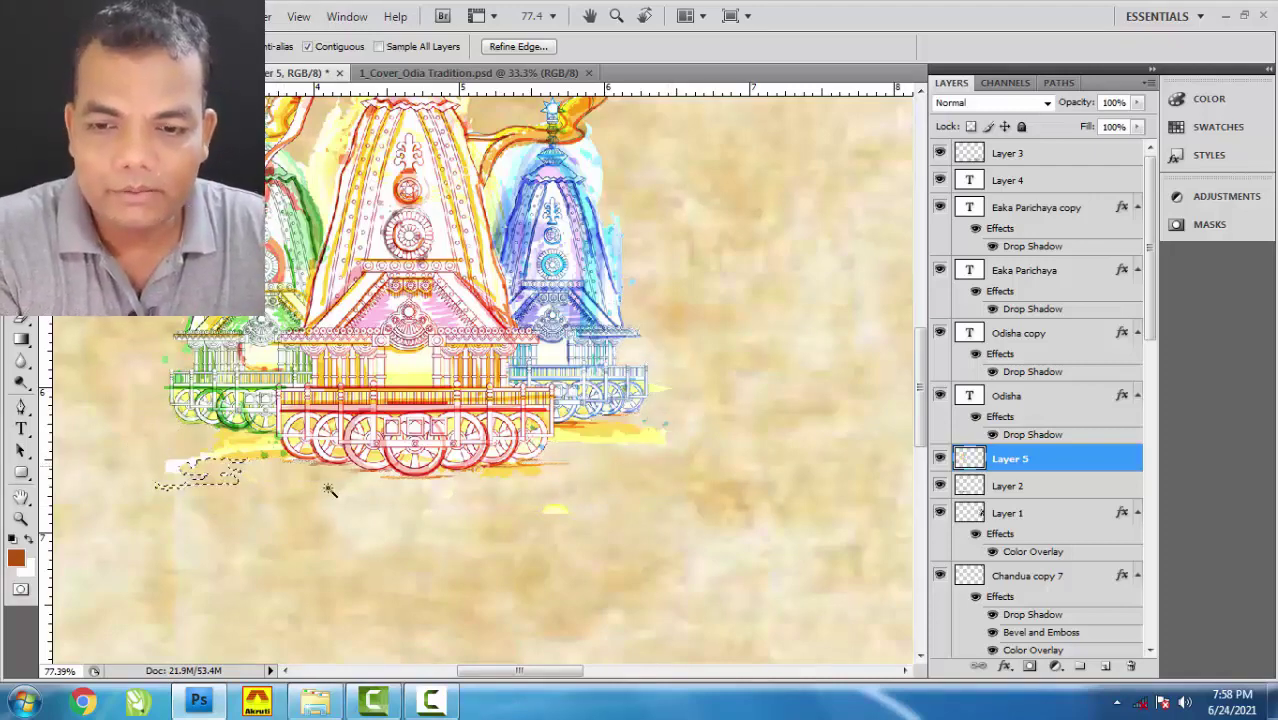
key(ctrl+d)
scroll(346, 480, down, 3)
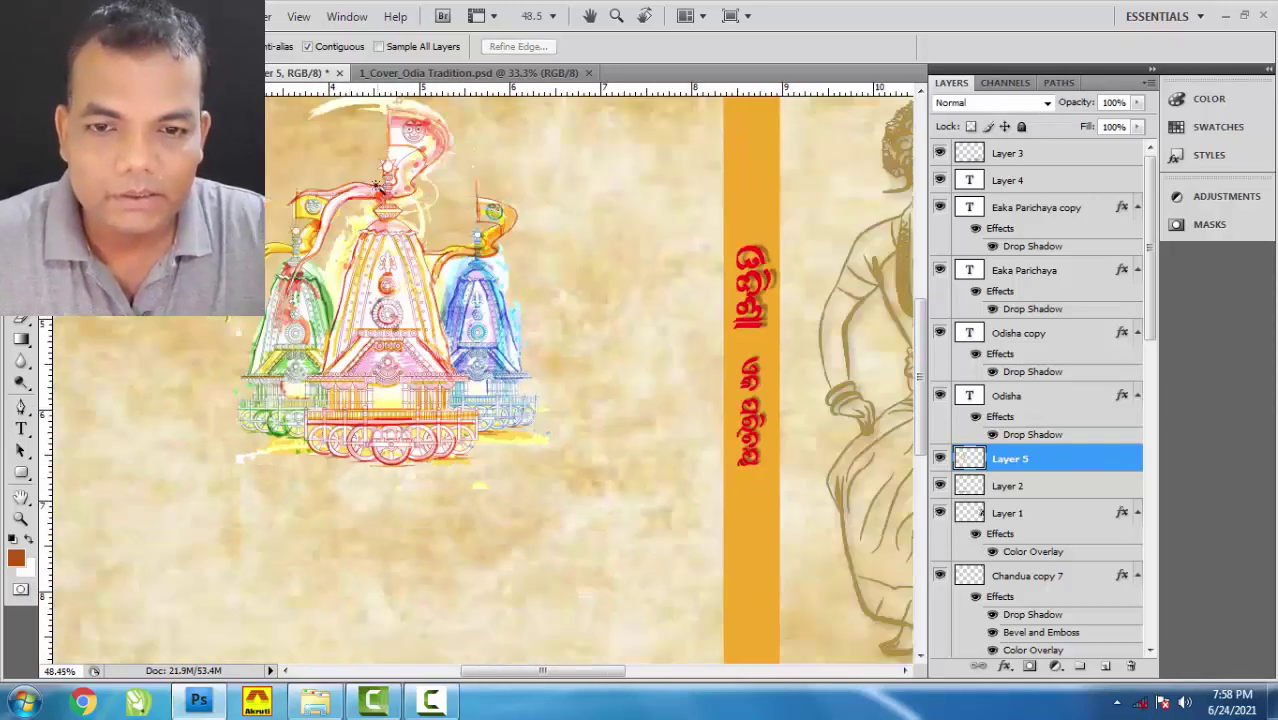
scroll(377, 188, down, 3)
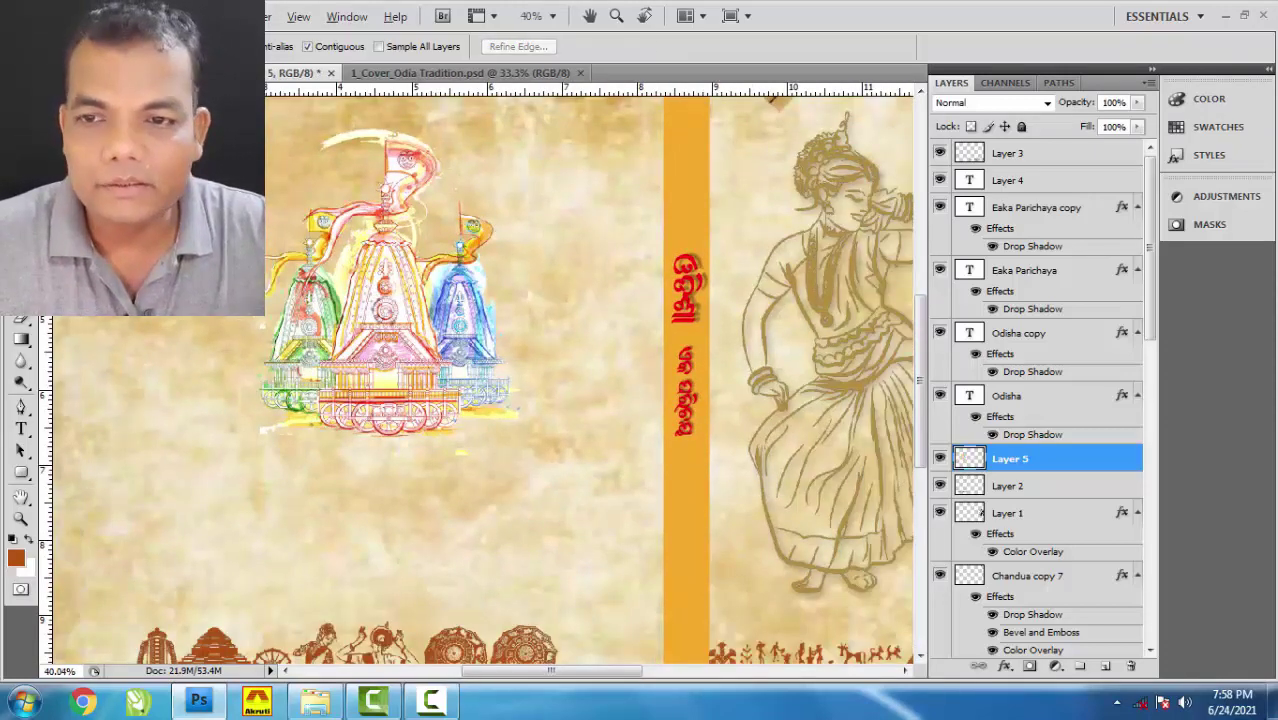
Scale the chariot artwork down proportionally to about 92.3% and reposition it on the back cover.
key(v)
scroll(318, 322, down, 3)
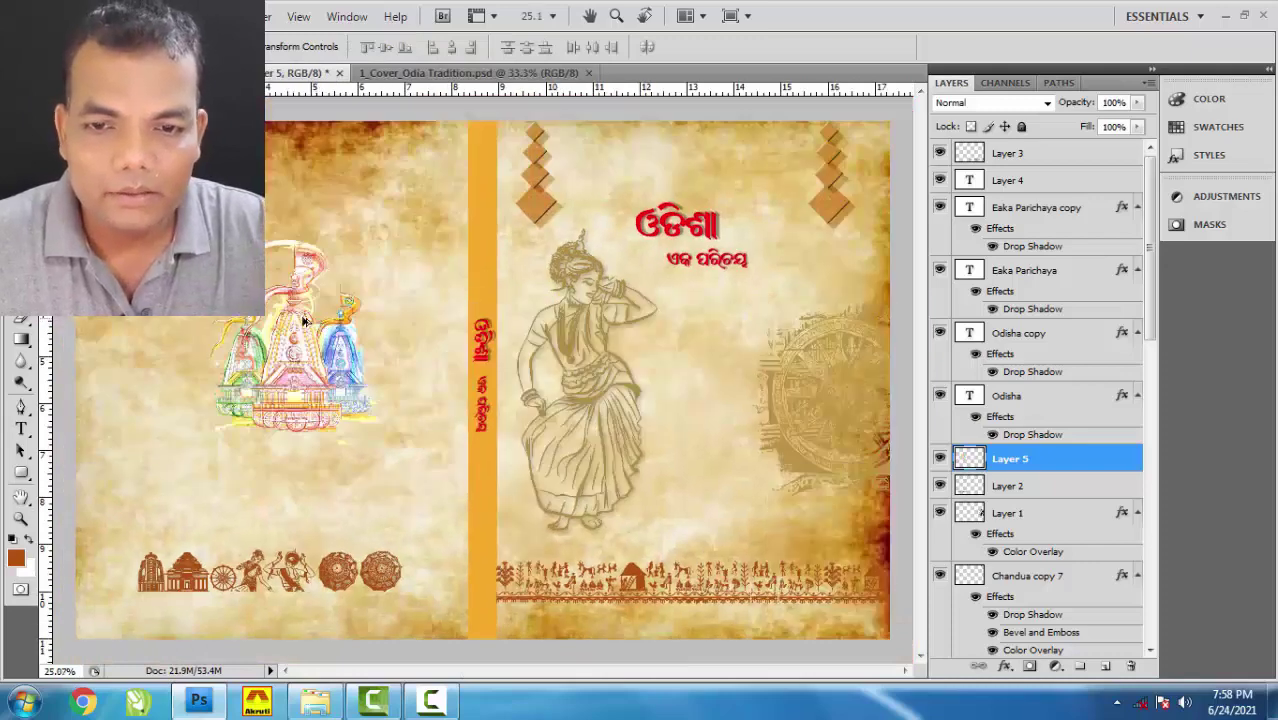
key(ctrl+t)
drag(380, 238, 365, 258)
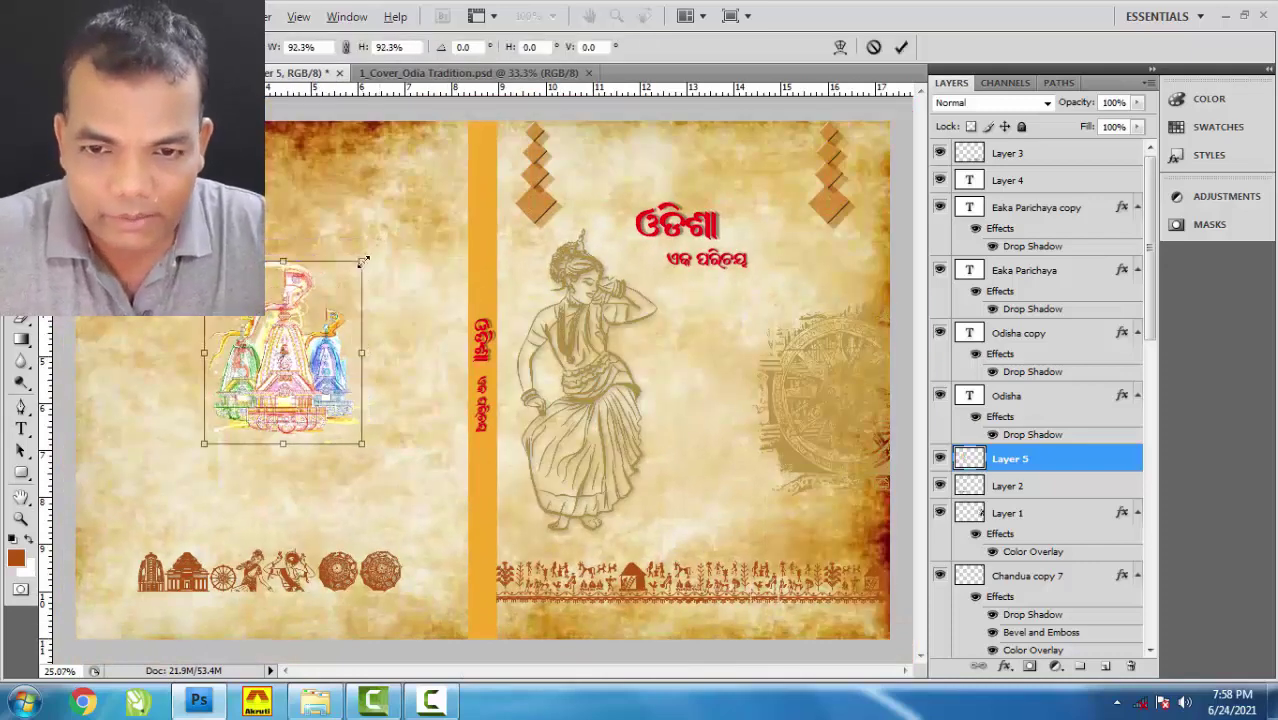
key(Return)
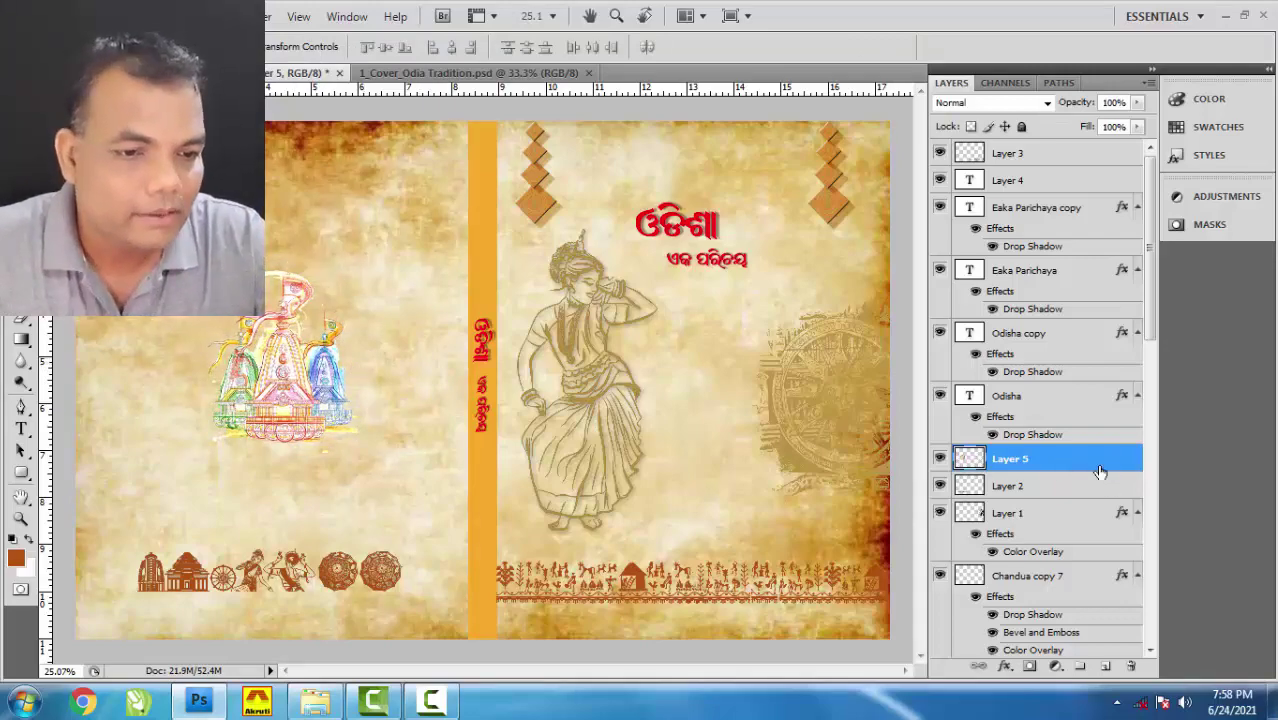
Rename the chariot artwork's layer (Layer 5) to Rathayatra.
right_click(290, 364)
click(336, 378)
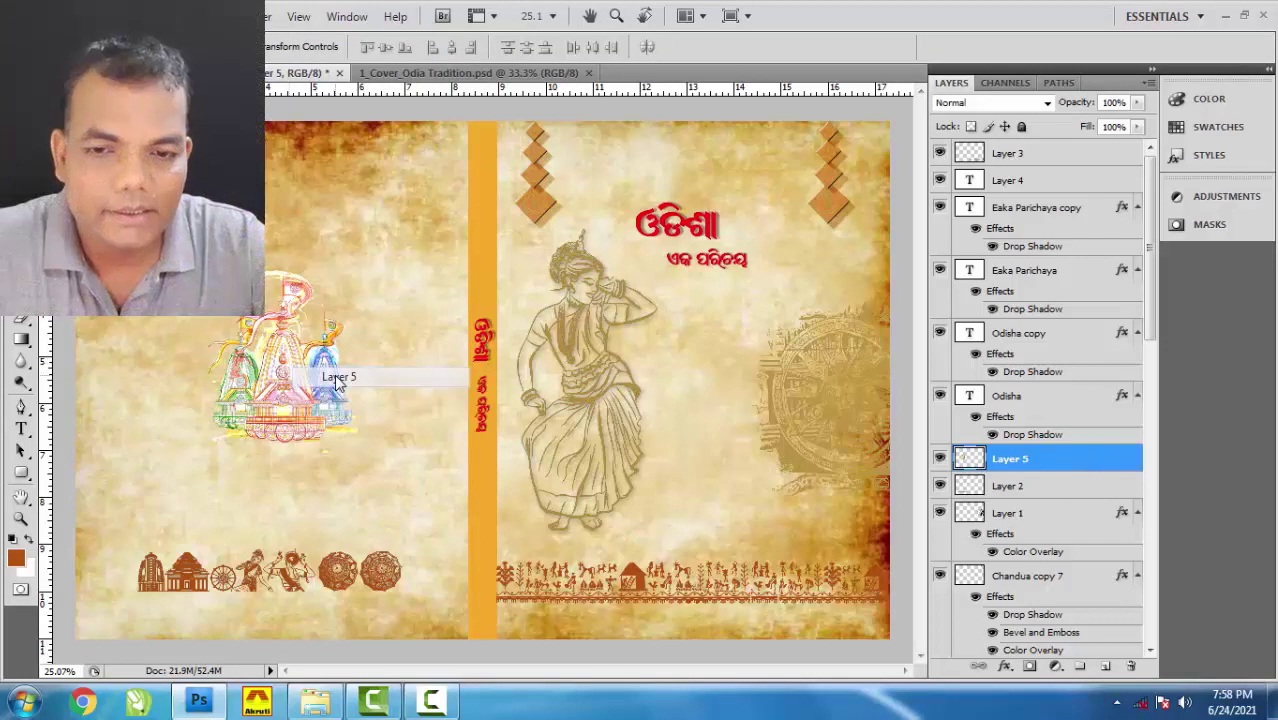
double_click(1012, 459)
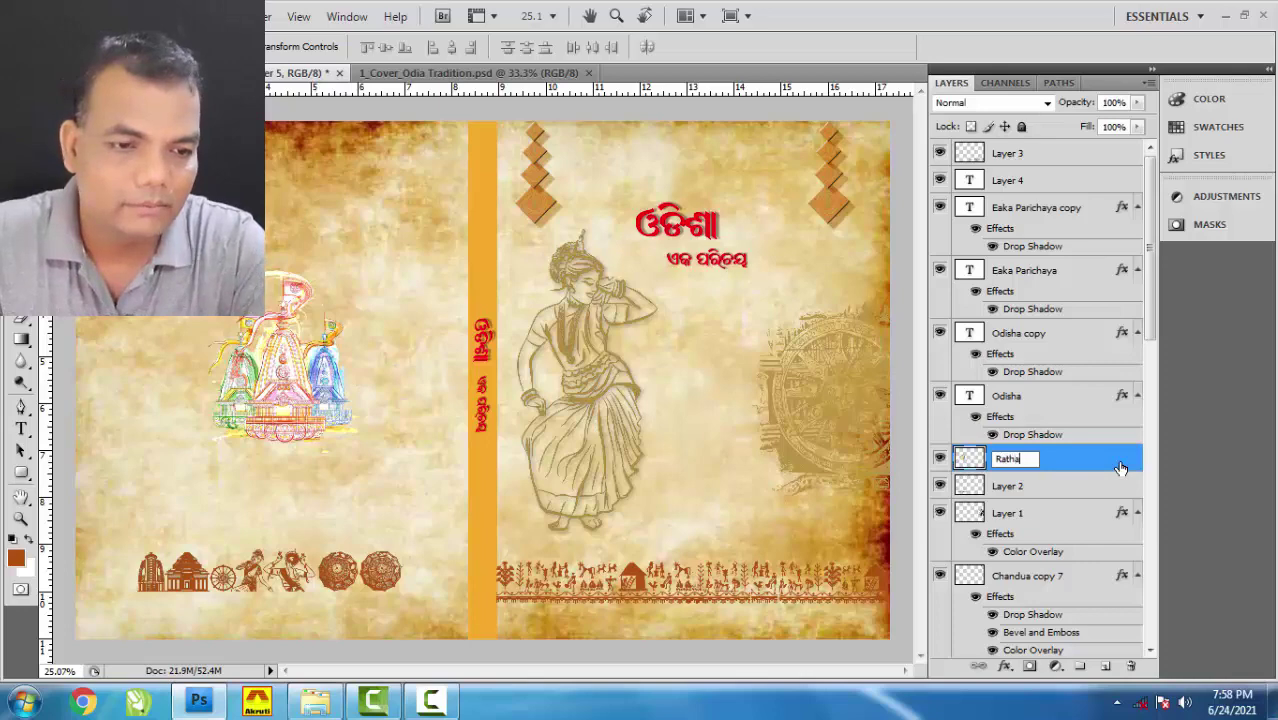
text(Rathayatra)
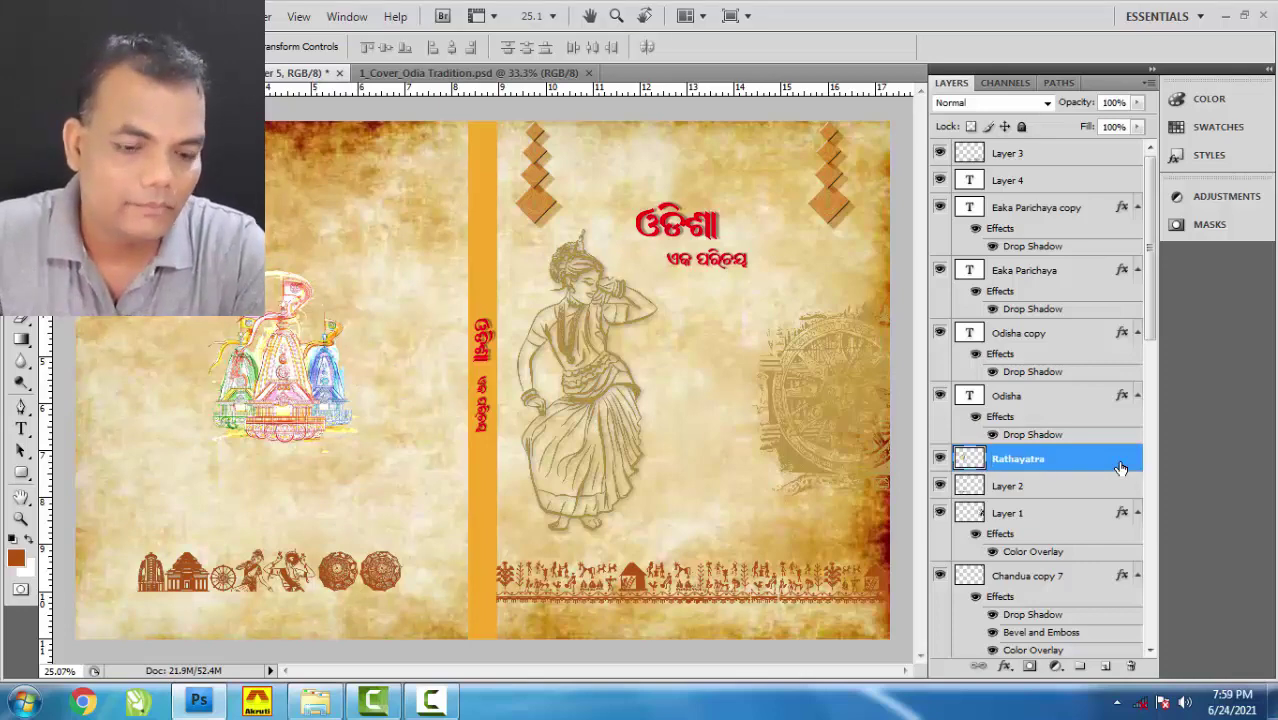
key(Return)
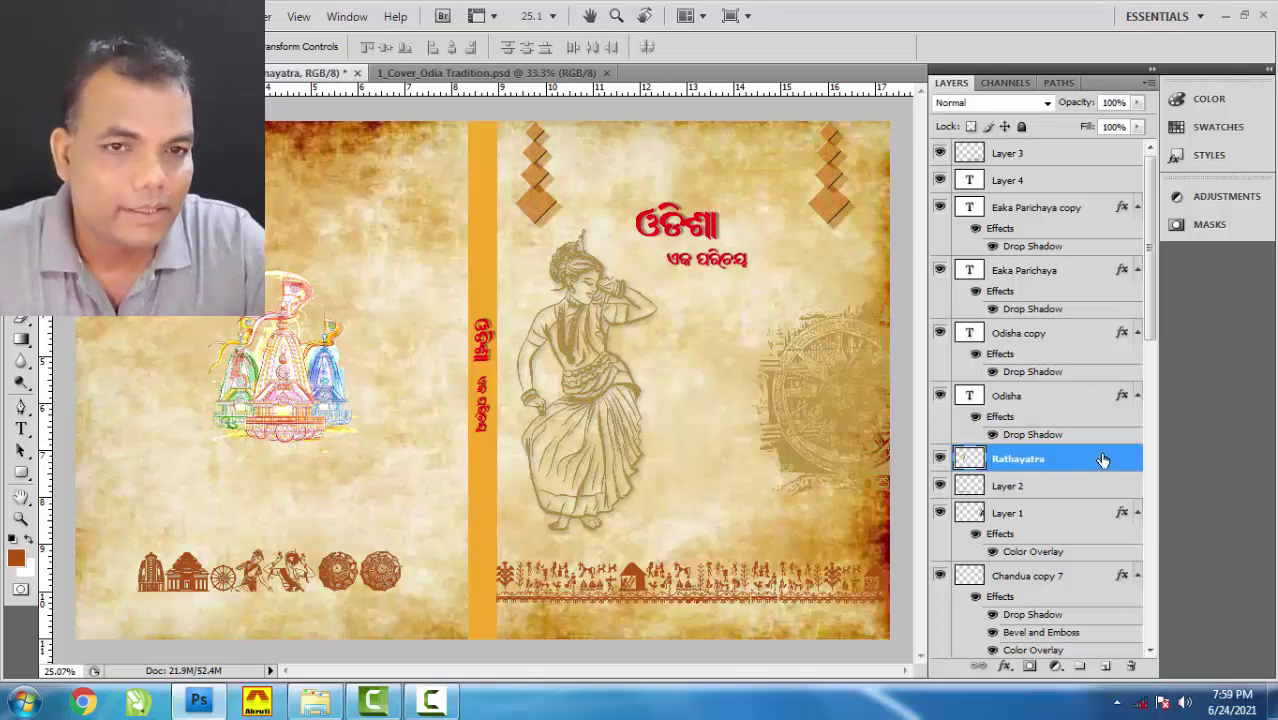
Add a Color Overlay to the Rathayatra layer in a tan sampled from the cover background, at reduced opacity.
double_click(1102, 459)
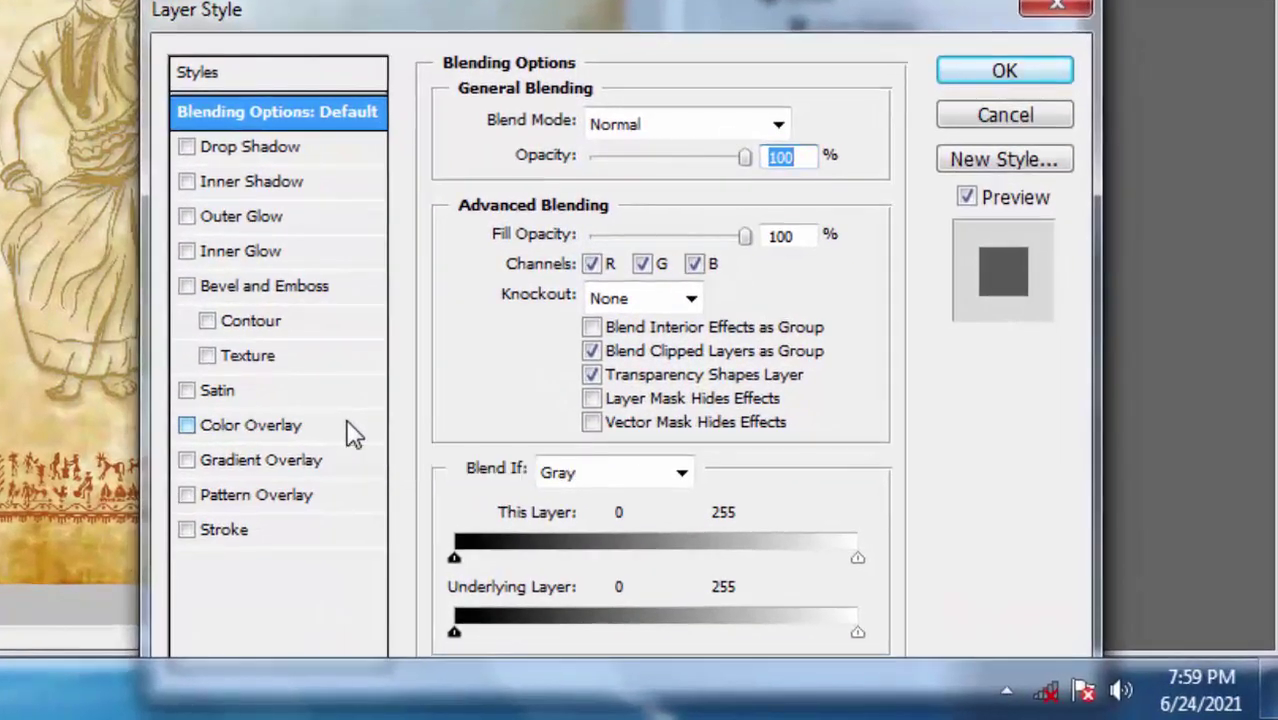
click(589, 506)
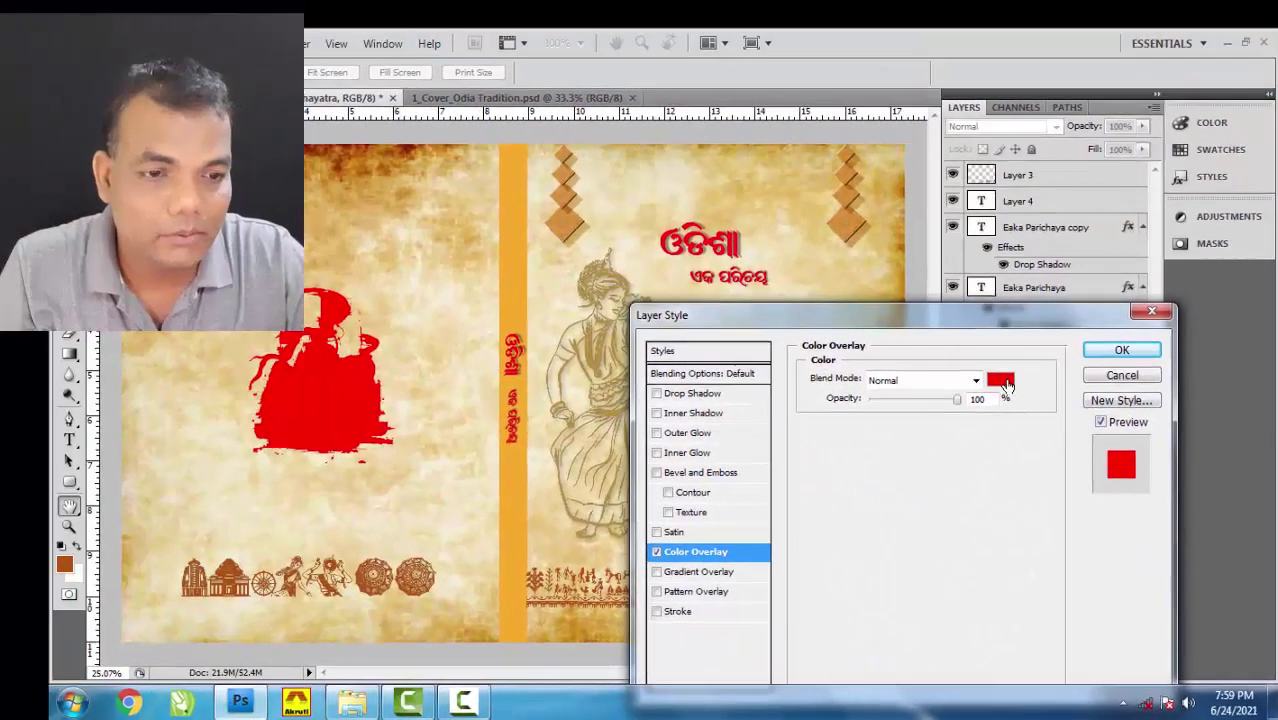
click(791, 122)
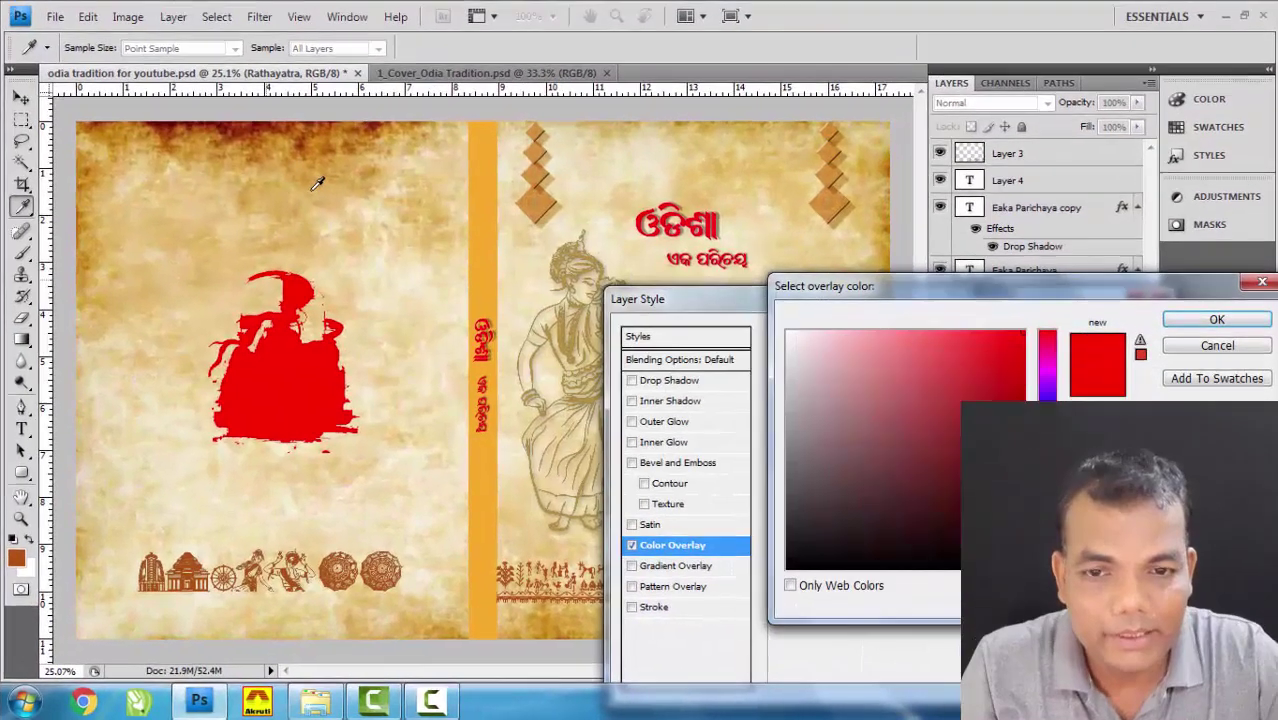
click(343, 201)
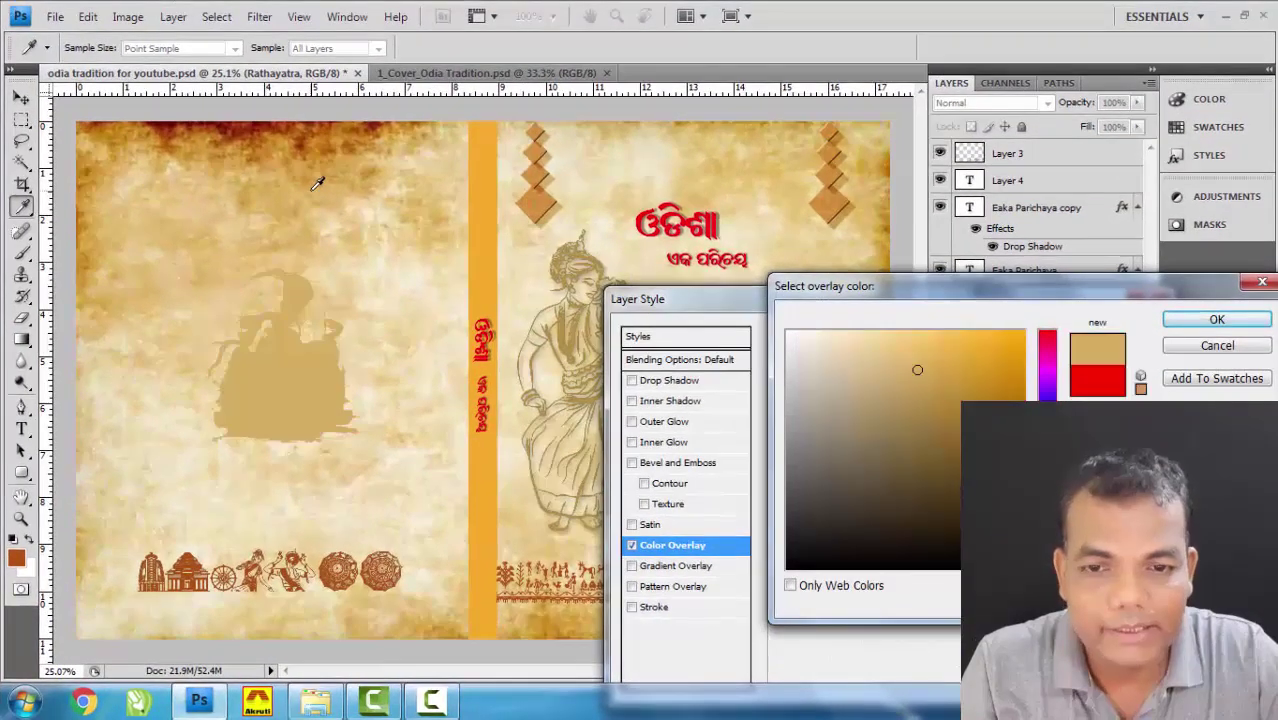
click(1201, 325)
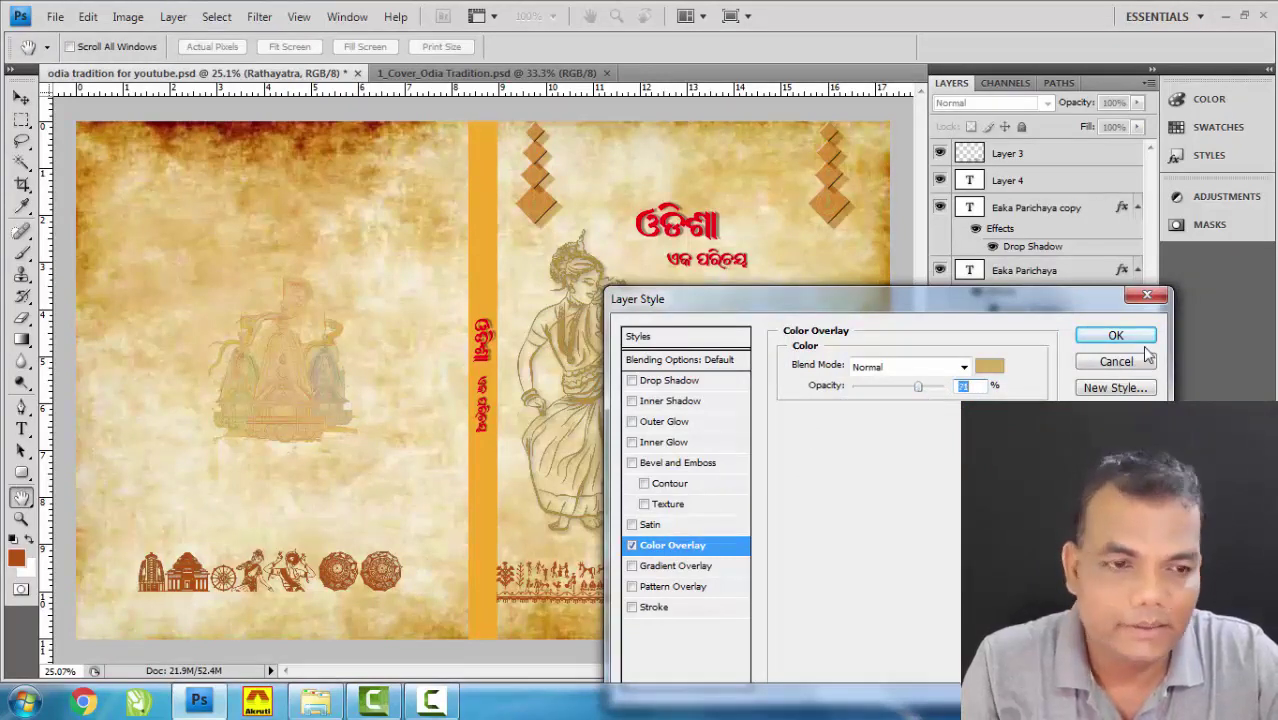
Add a Drop Shadow at 166° with global light off and reduced opacity to the Rathayatra layer, and move the artwork slightly lower.
click(672, 381)
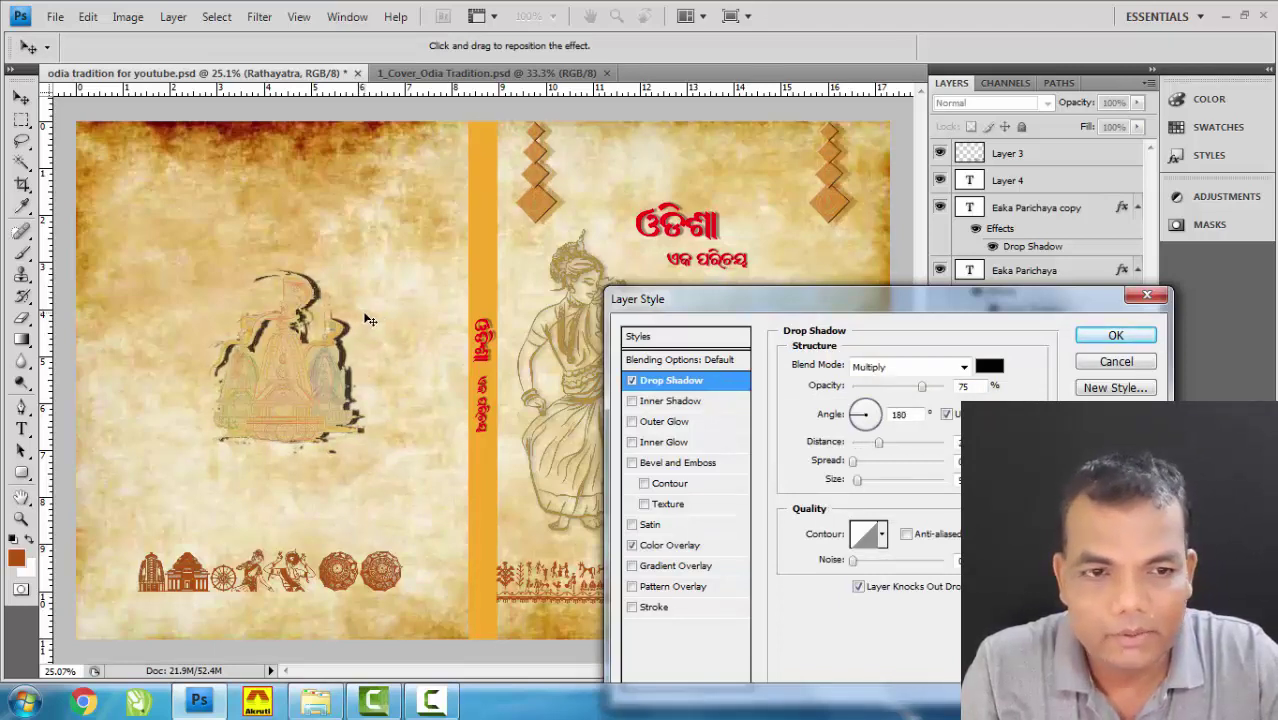
click(948, 415)
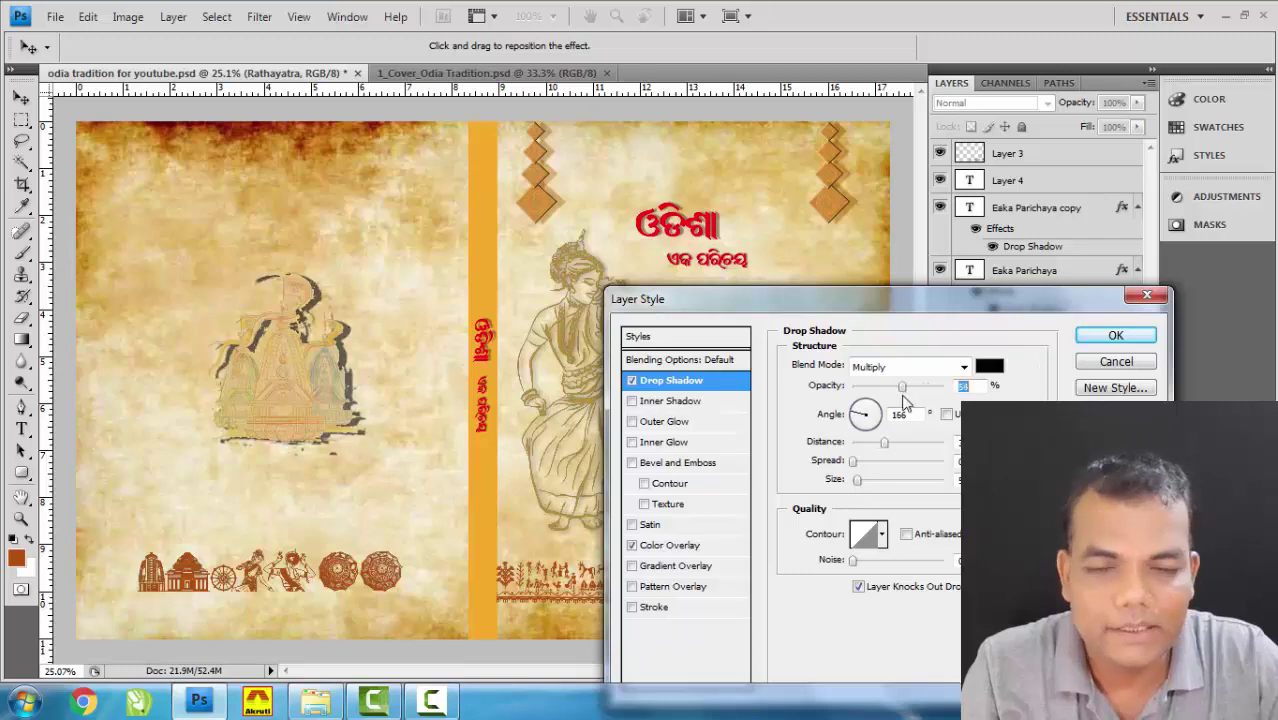
click(1115, 336)
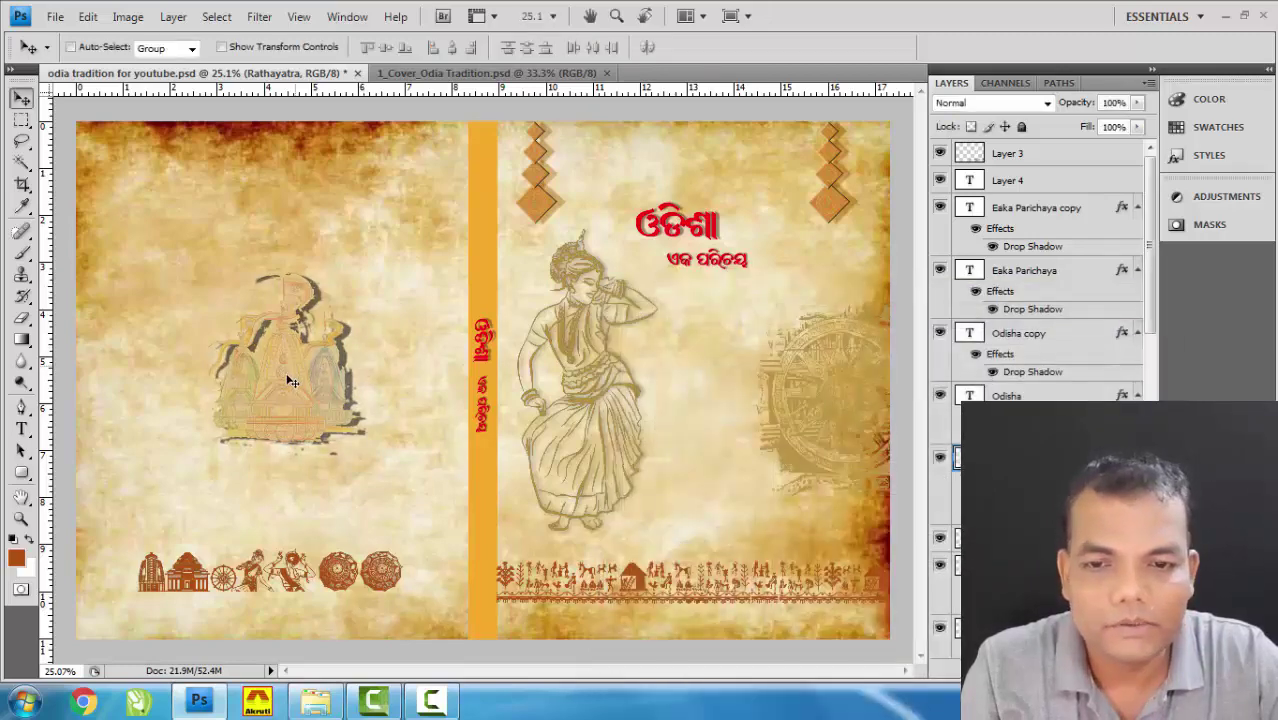
drag(285, 385, 283, 390)
Select the stray specks just below the chariots with the Lasso, delete them and deselect.
scroll(282, 386, up, 4)
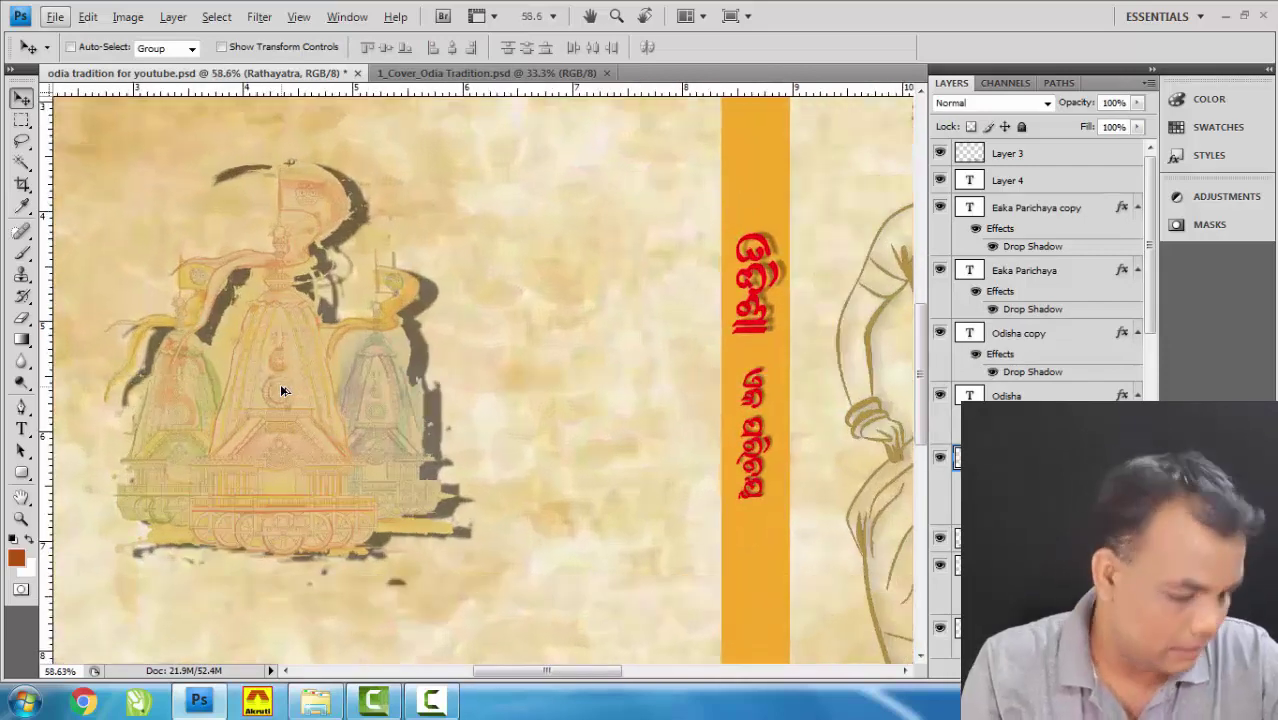
scroll(285, 370, down, 2)
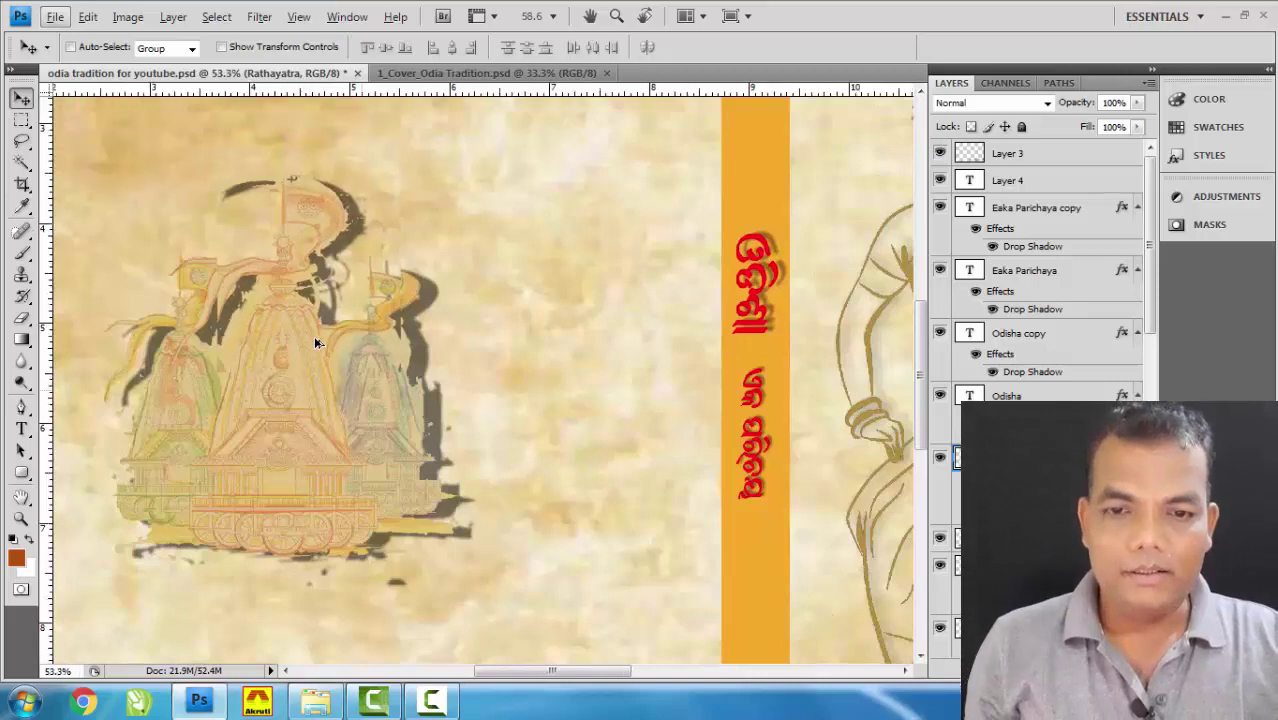
click(23, 142)
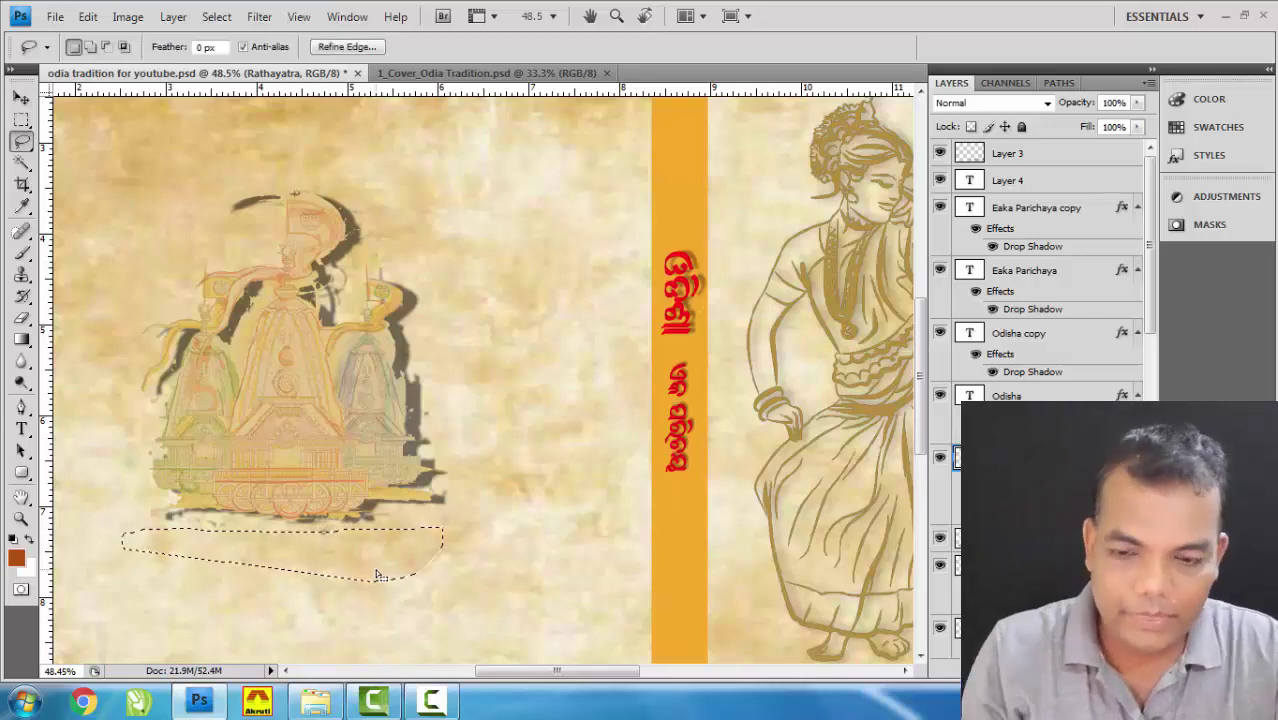
click(21, 98)
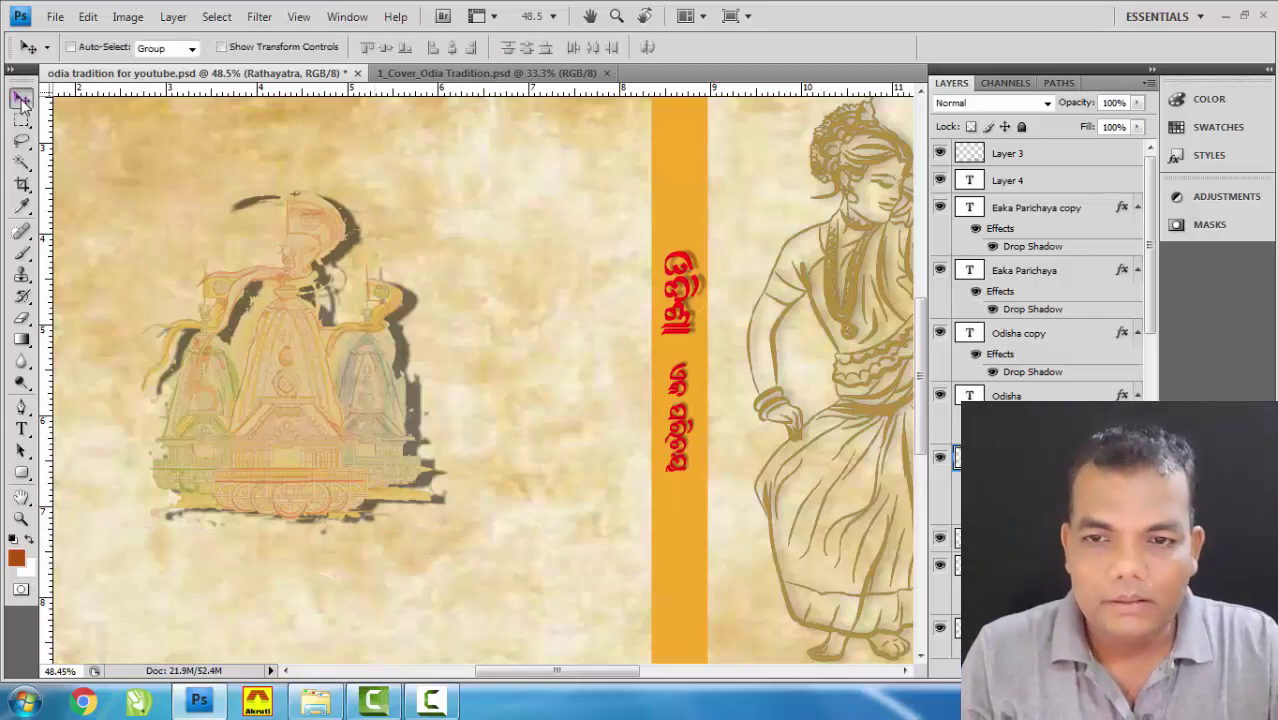
Lower the opacity of the Rathayatra layer's Drop Shadow to about 33%.
double_click(1020, 457)
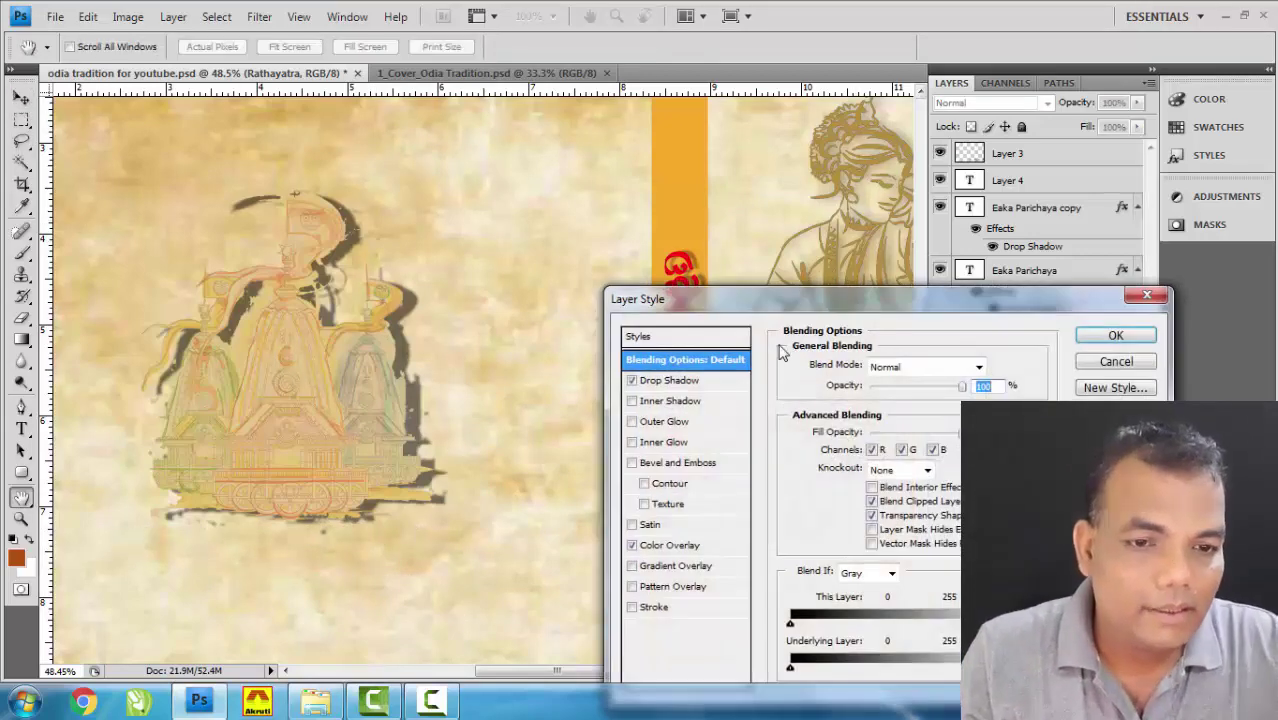
click(690, 380)
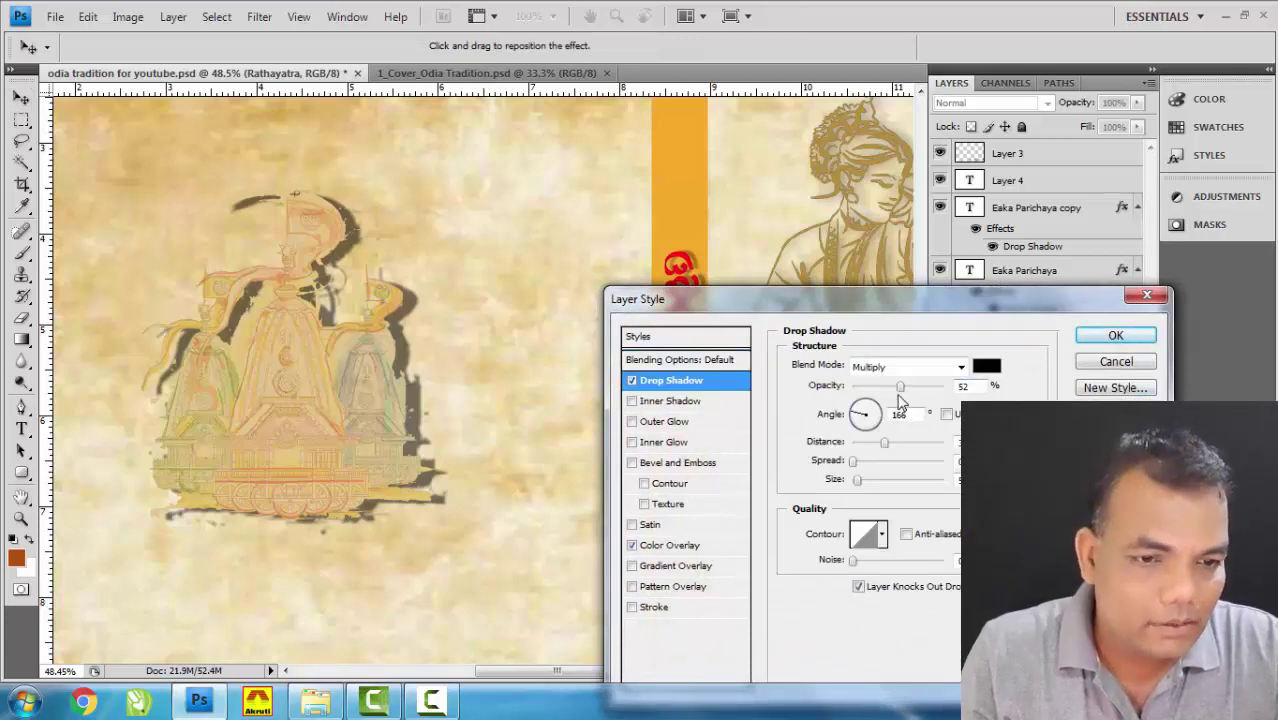
drag(896, 388, 881, 391)
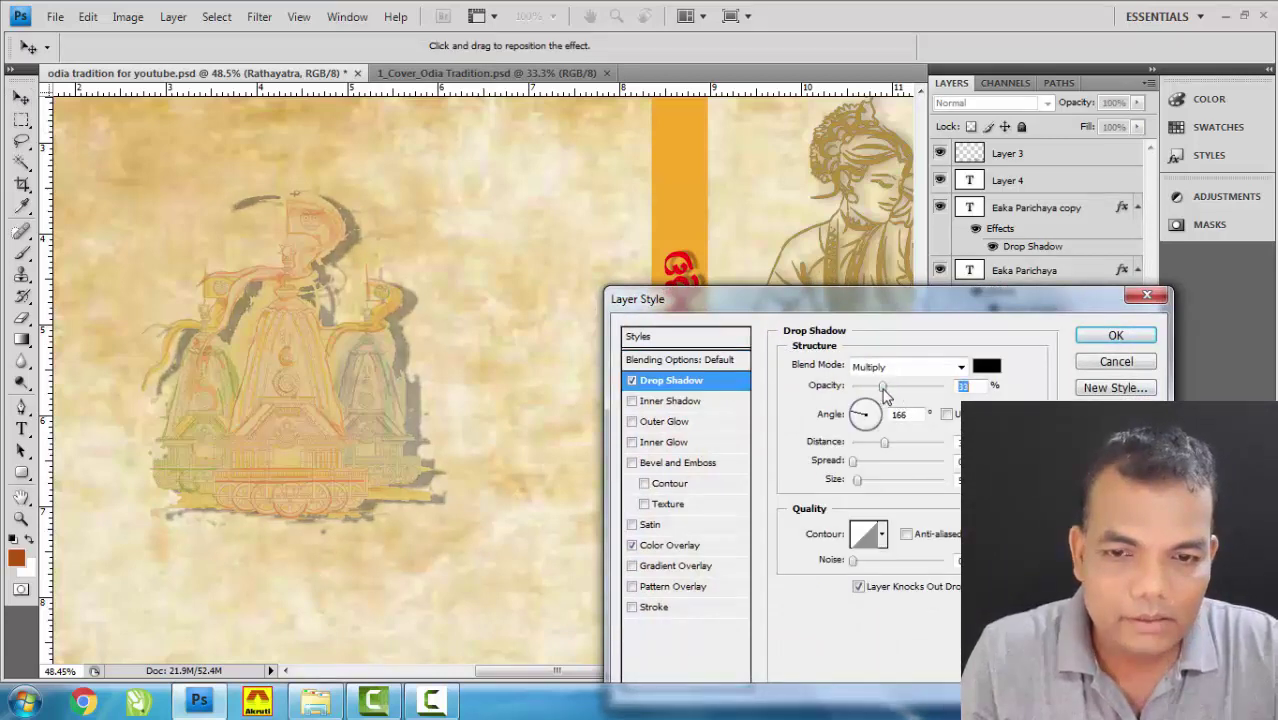
click(1115, 335)
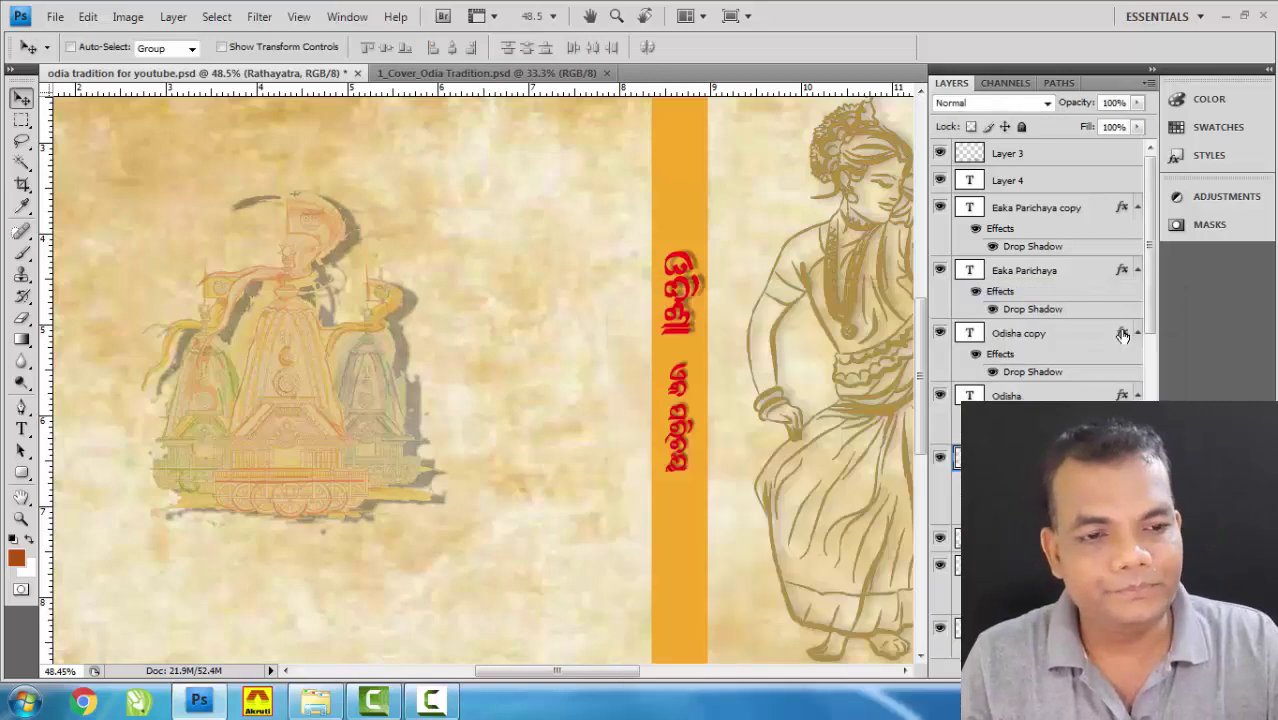
Switch to the 1_Cover_Odisha Tradition folder in Windows Explorer and open the Photo image in Photoshop.
key(ctrl+0)
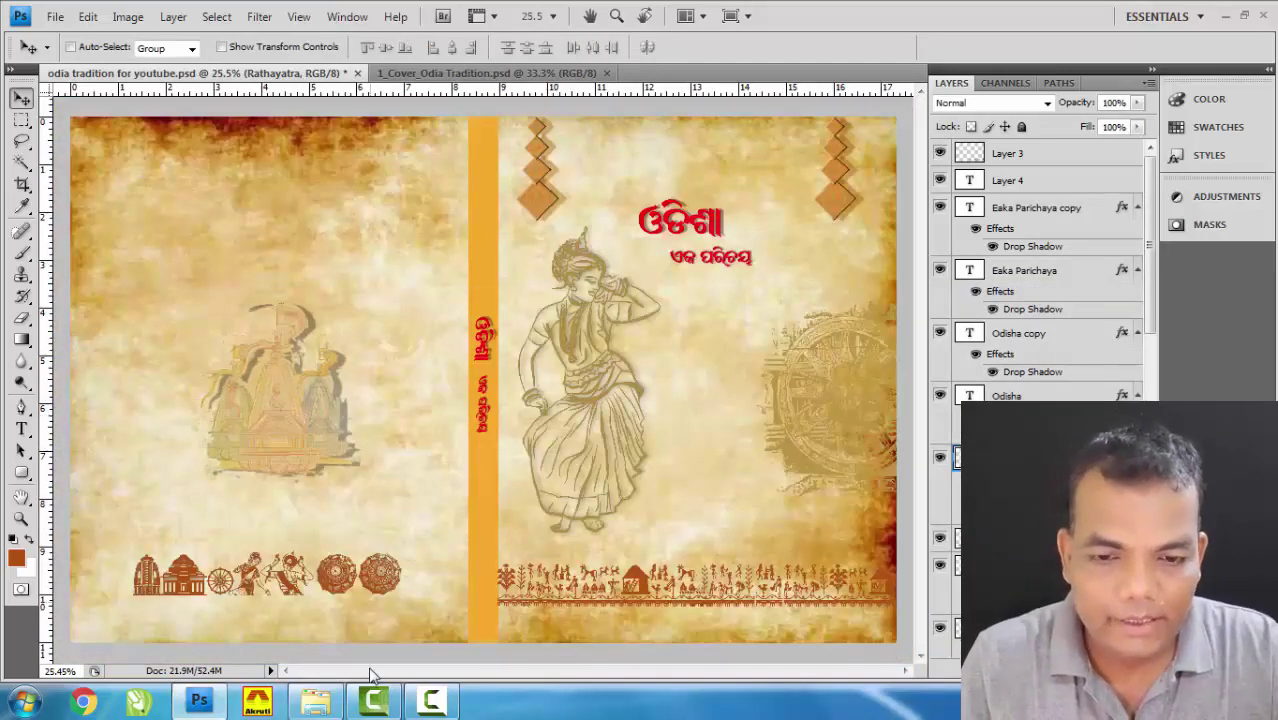
click(316, 703)
key(Left)
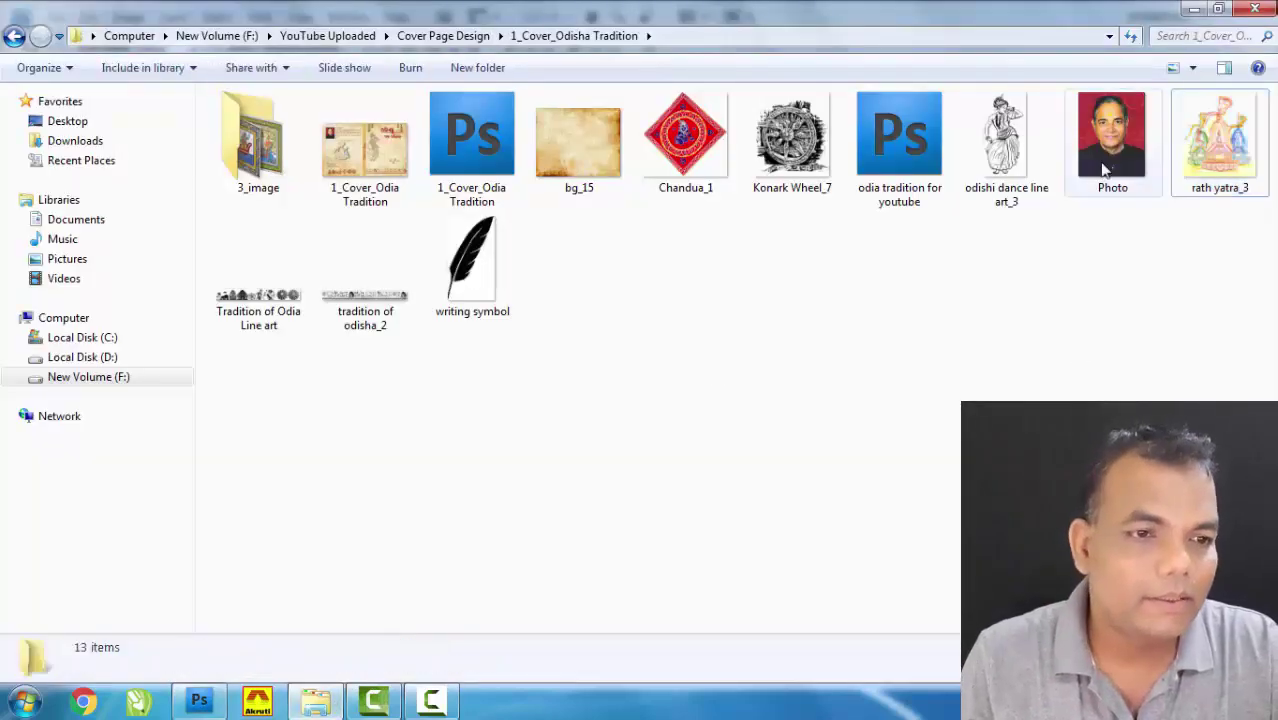
drag(1112, 140, 284, 422)
drag(305, 268, 305, 268)
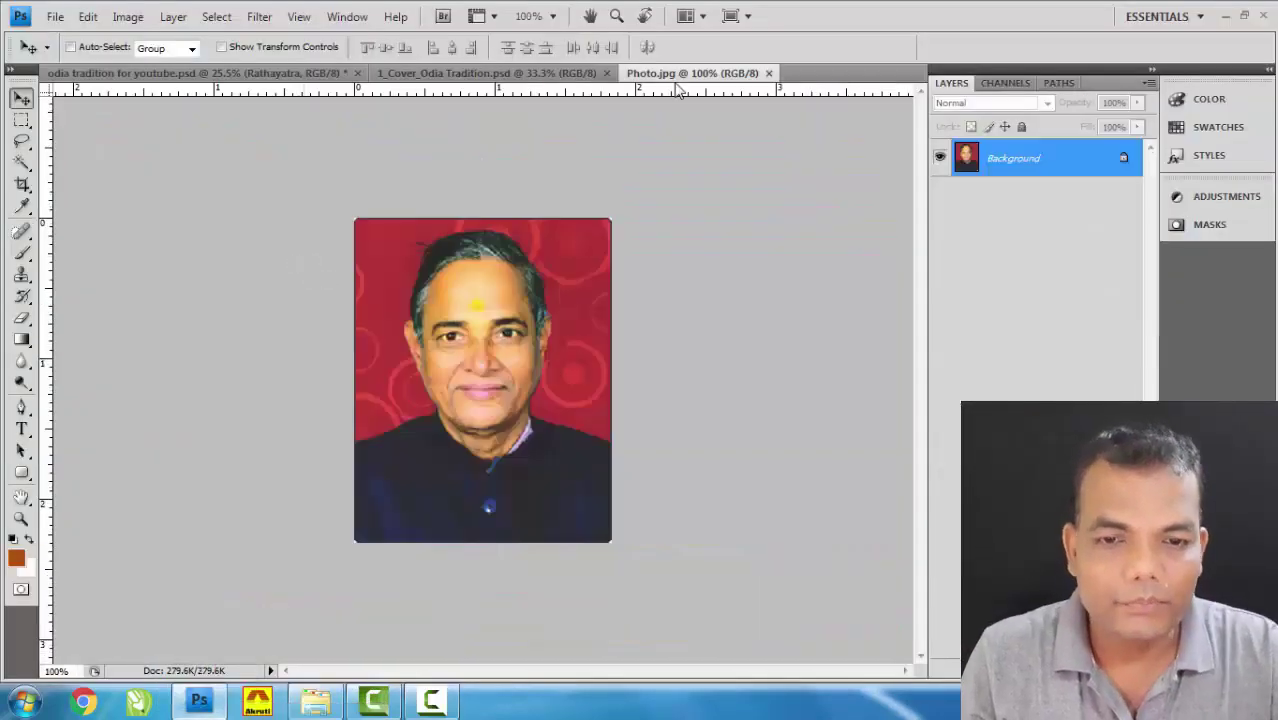
Float the Photo.jpg window, copy the portrait into the book cover document and place it in the upper-left corner of the back cover.
drag(700, 80, 724, 333)
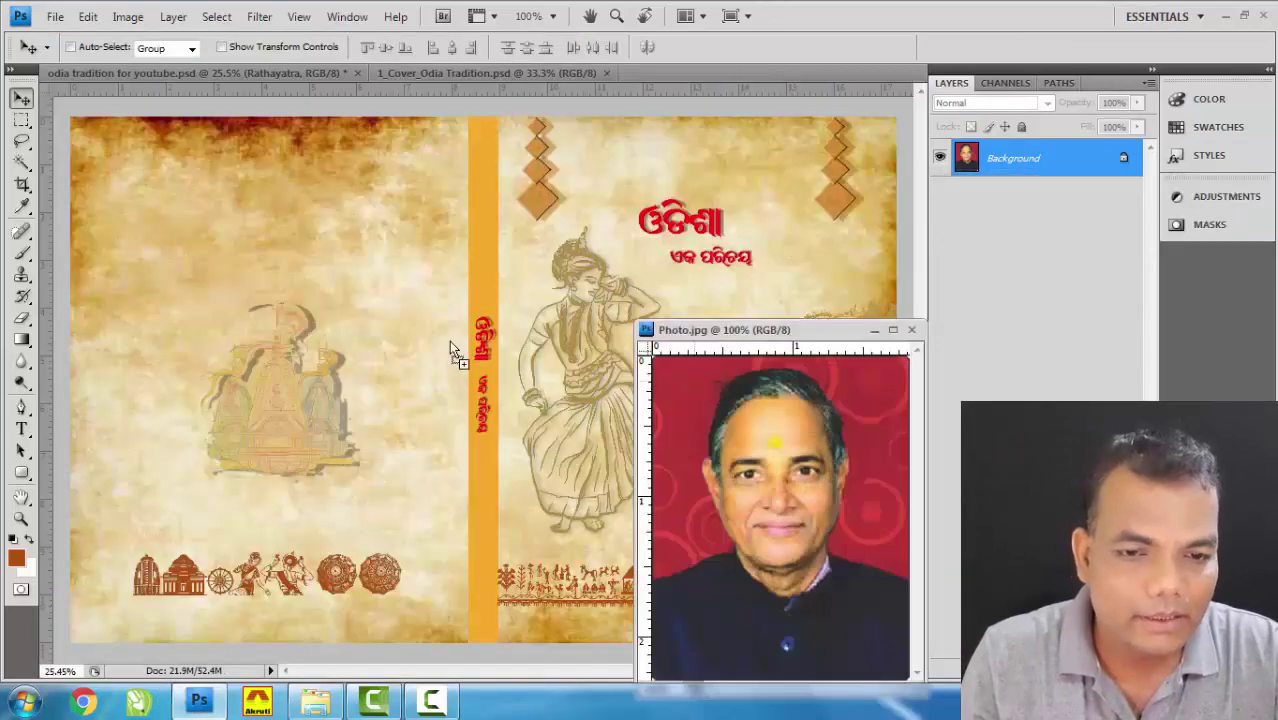
drag(449, 340, 294, 214)
drag(316, 256, 152, 218)
scroll(430, 314, down, 2)
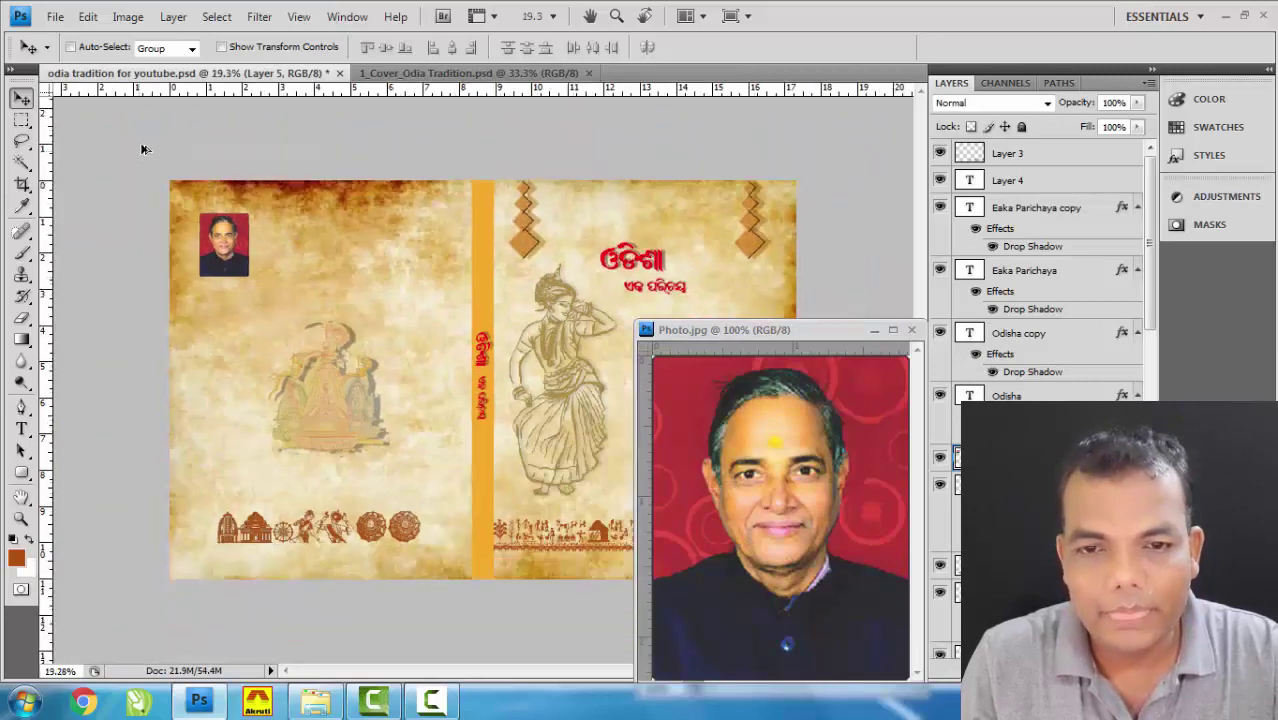
scroll(268, 245, up, 2)
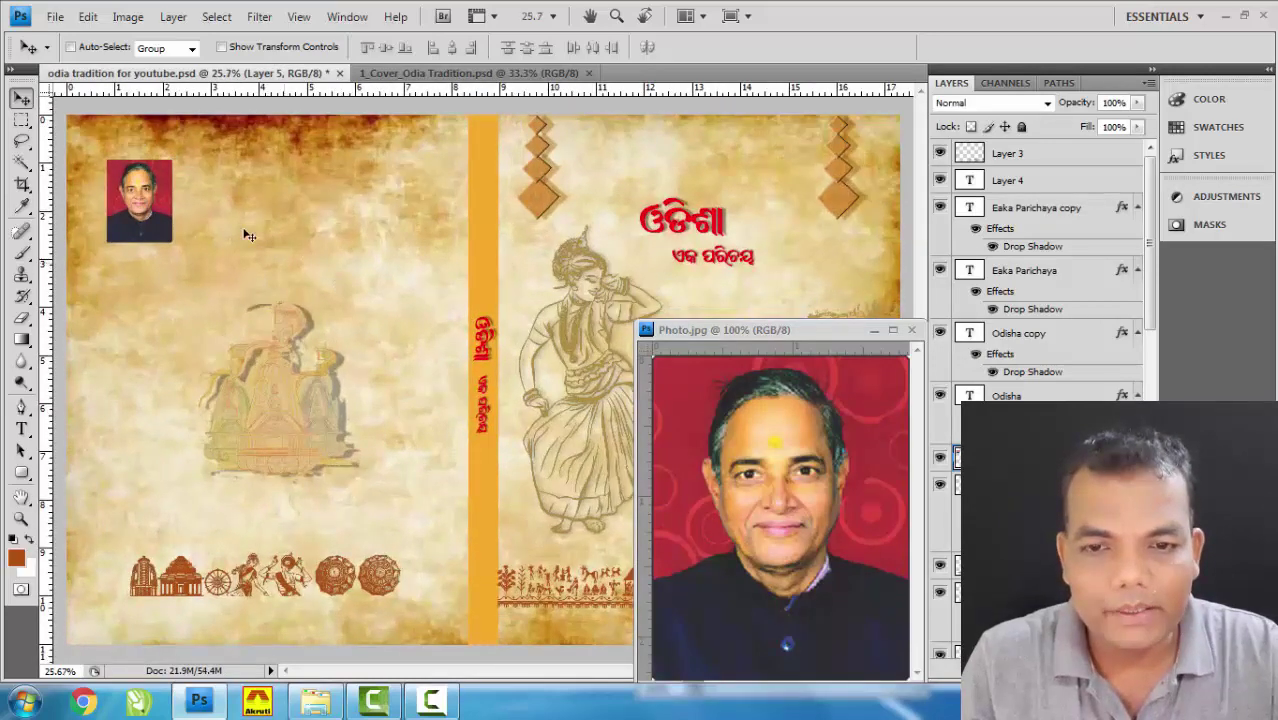
scroll(249, 235, down, 2)
scroll(190, 205, up, 3)
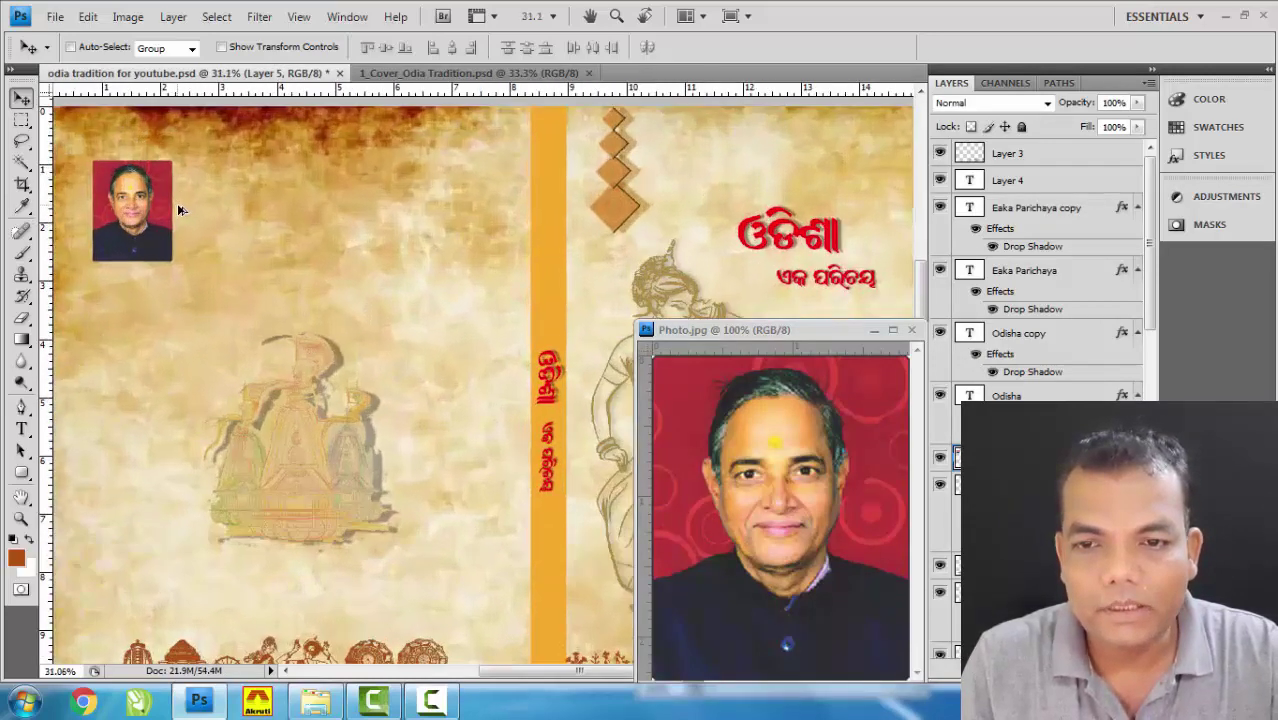
Enlarge the author portrait in the back cover's upper-left corner slightly with Free Transform.
scroll(391, 348, up, 2)
scroll(391, 348, left, 2)
key(ctrl+t)
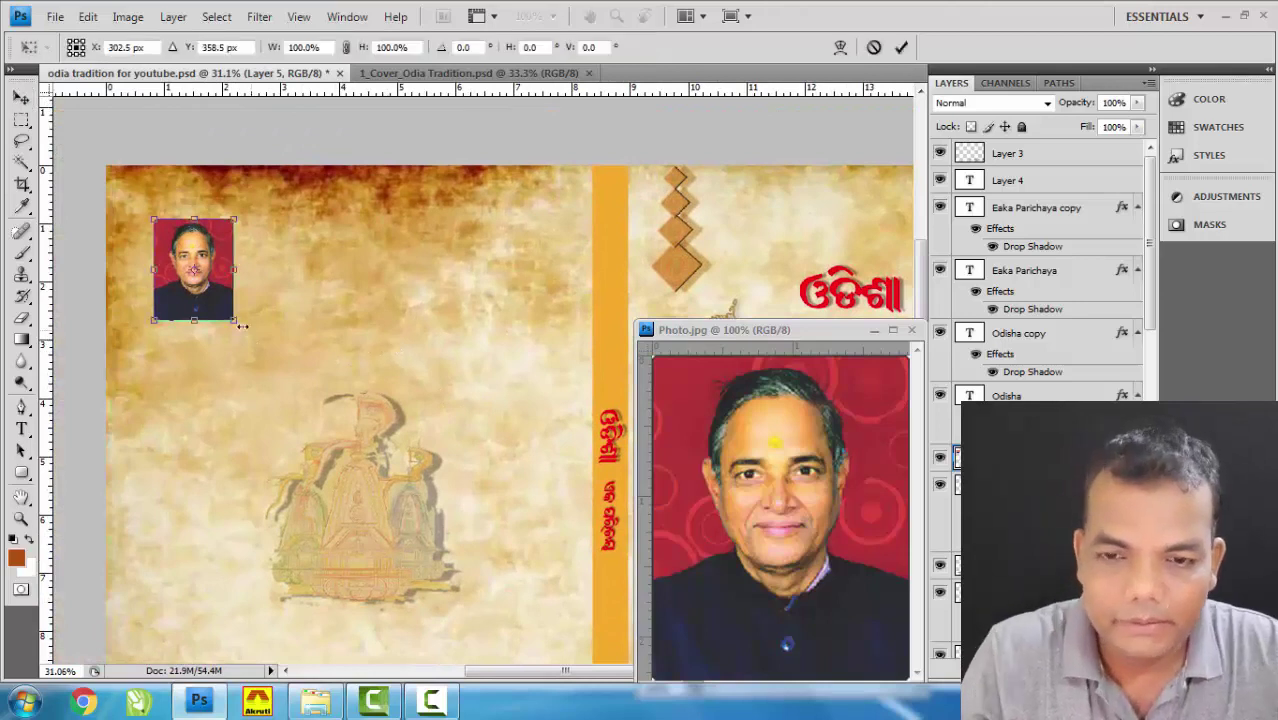
drag(236, 323, 243, 333)
key(Return)
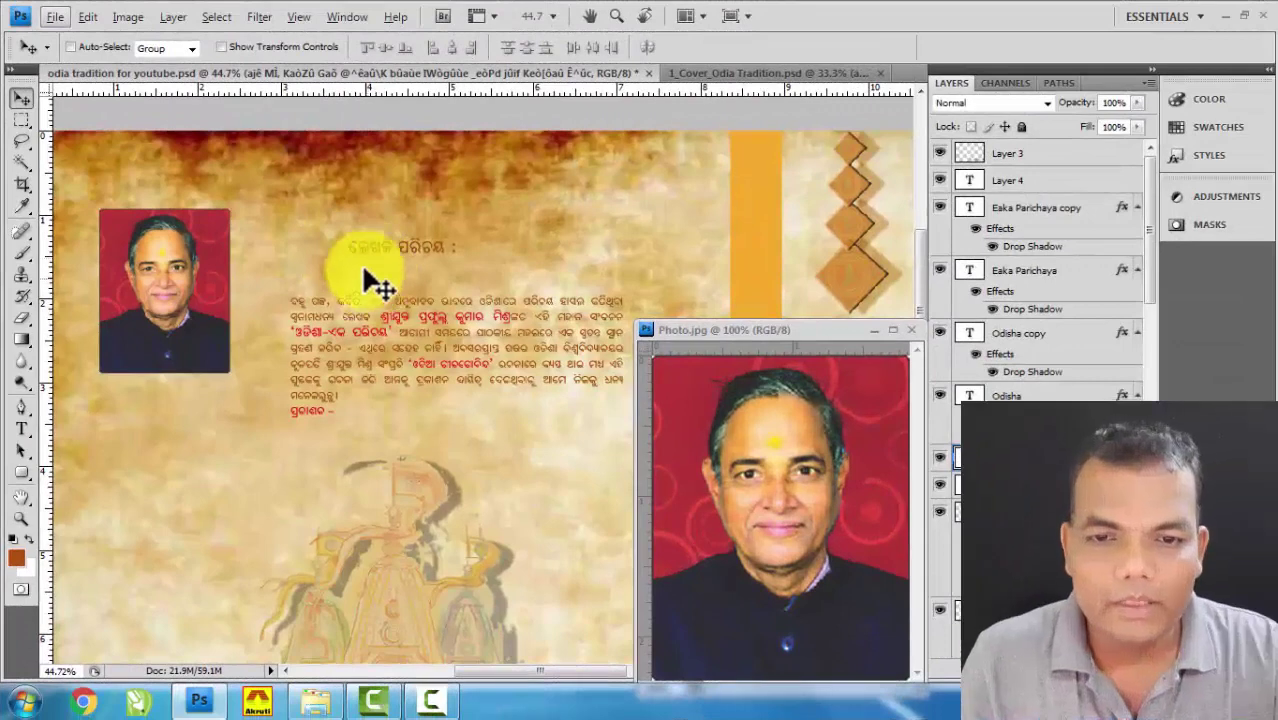
Move the heading "ଲେଖକ ପରିଚୟ :" beside the portrait's upper-right corner, above the paragraph text.
drag(365, 285, 228, 236)
right_click(357, 266)
click(382, 271)
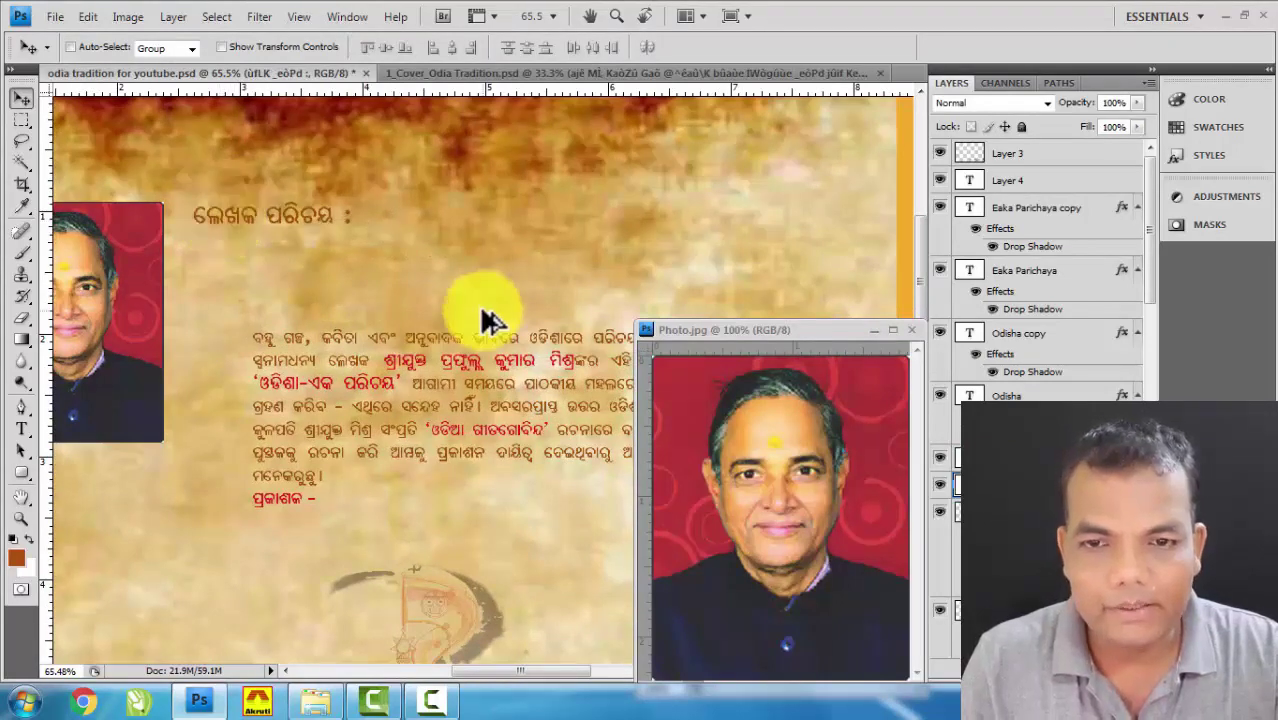
drag(485, 320, 100, 145)
Select the BG layer and set the Eraser to a soft 27 px brush with 60% opacity and 50% flow.
right_click(355, 165)
click(437, 208)
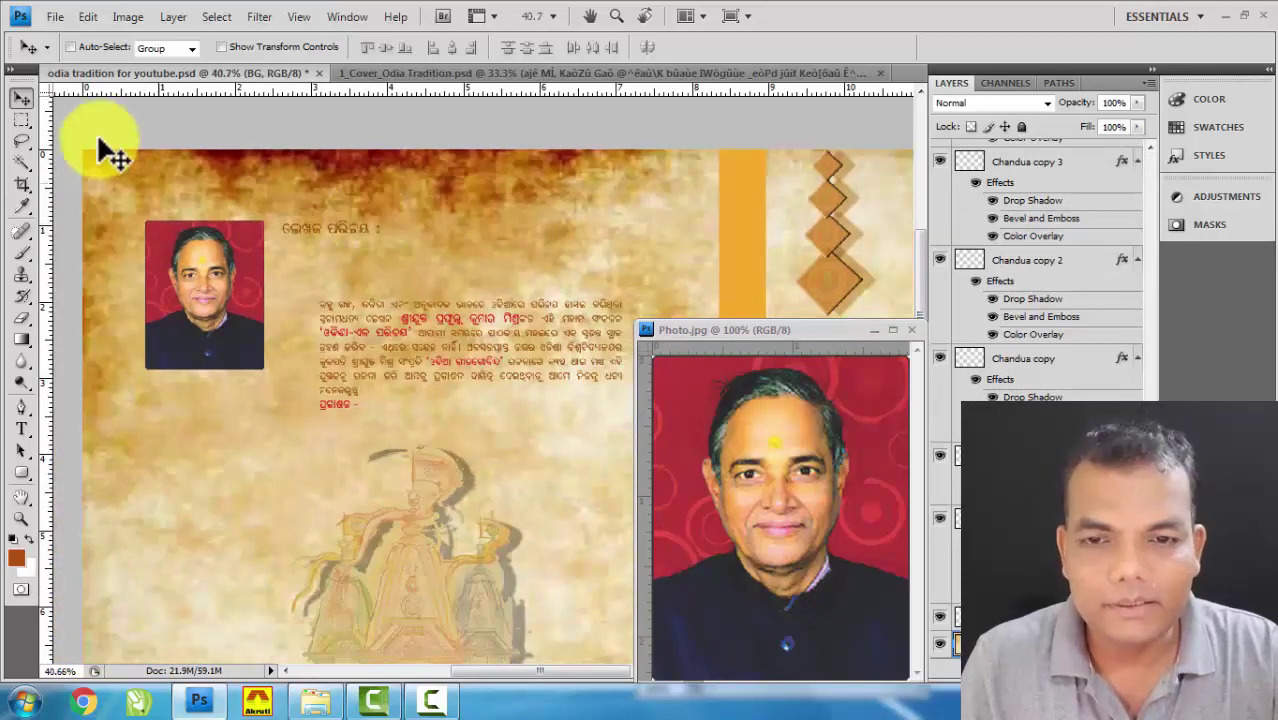
click(16, 317)
click(128, 50)
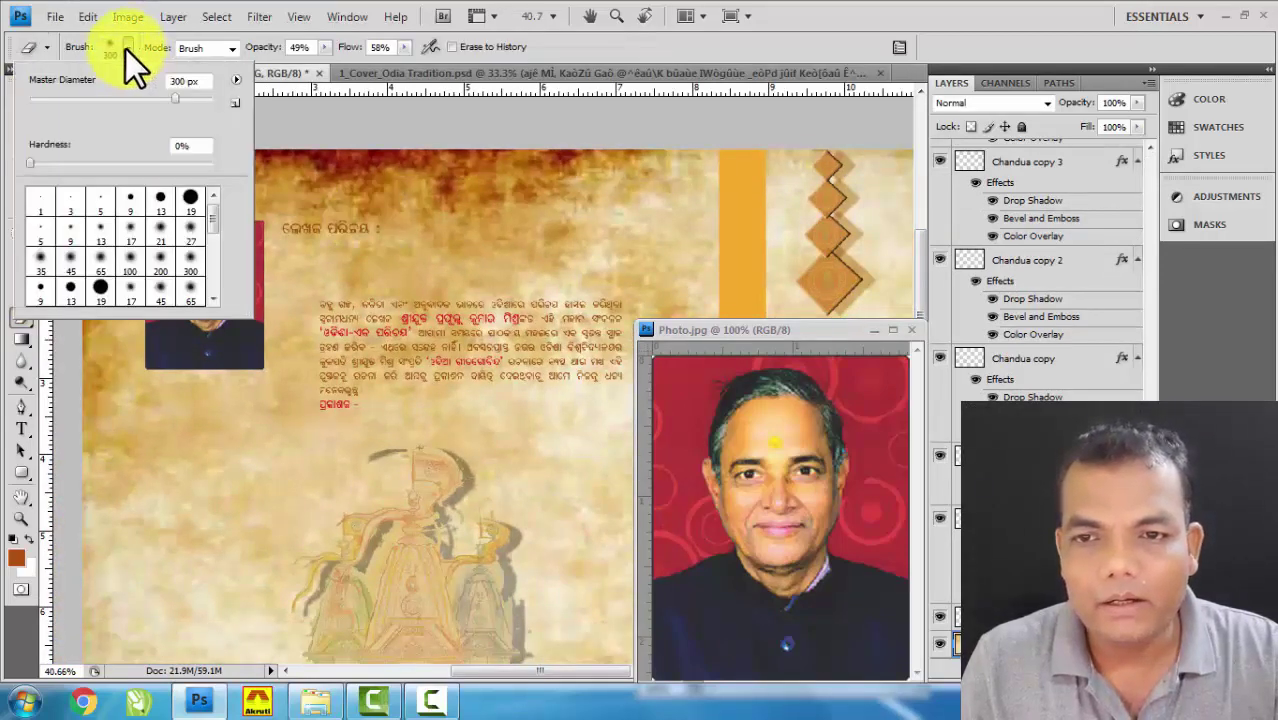
click(190, 235)
key(Return)
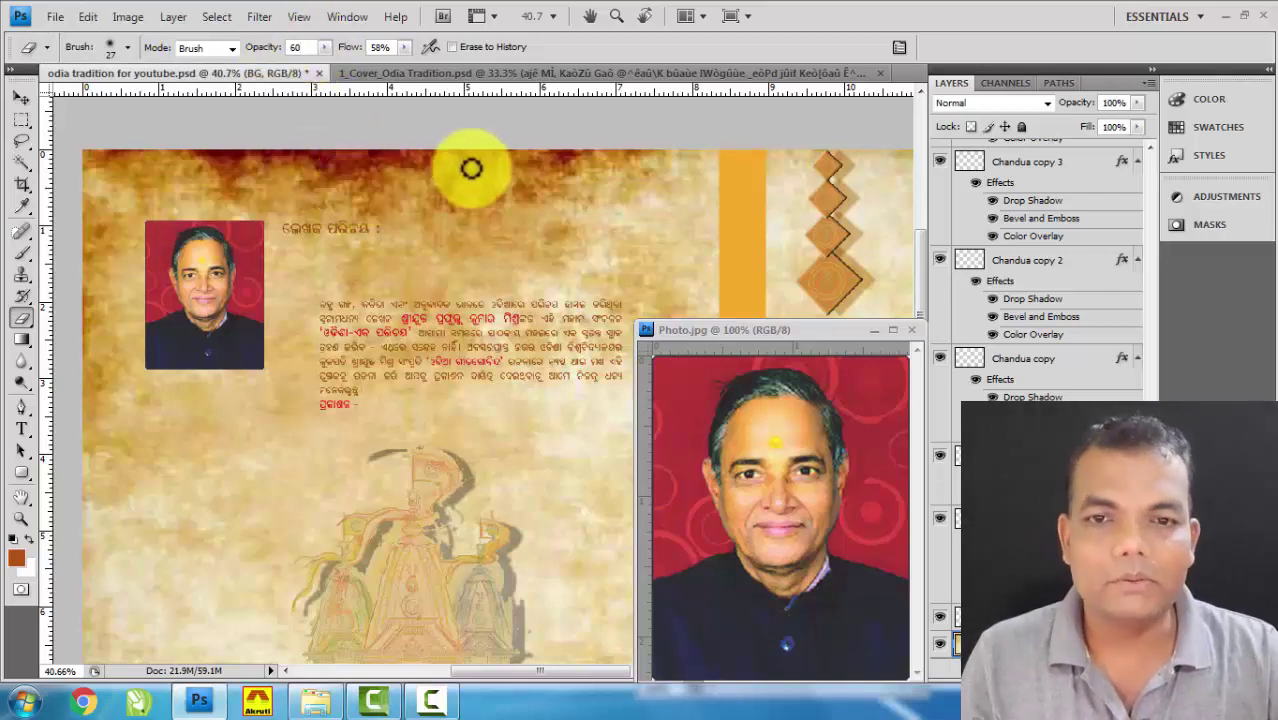
click(390, 48)
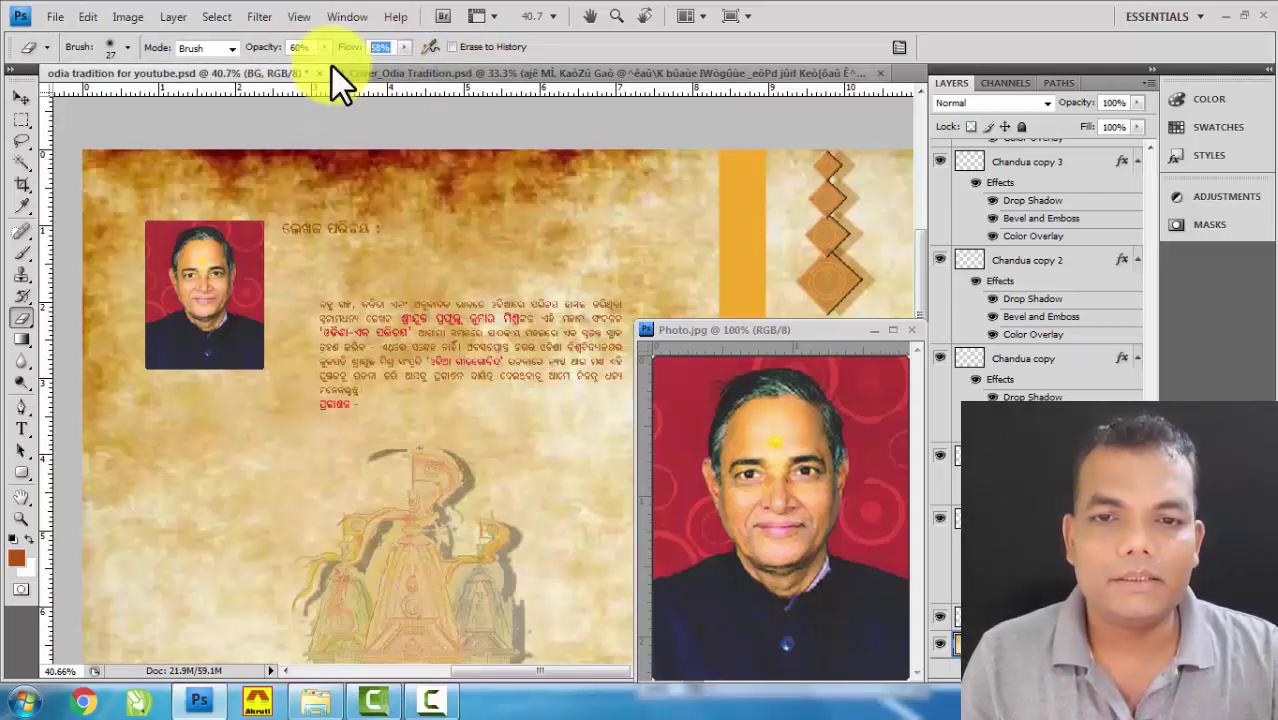
text(6)
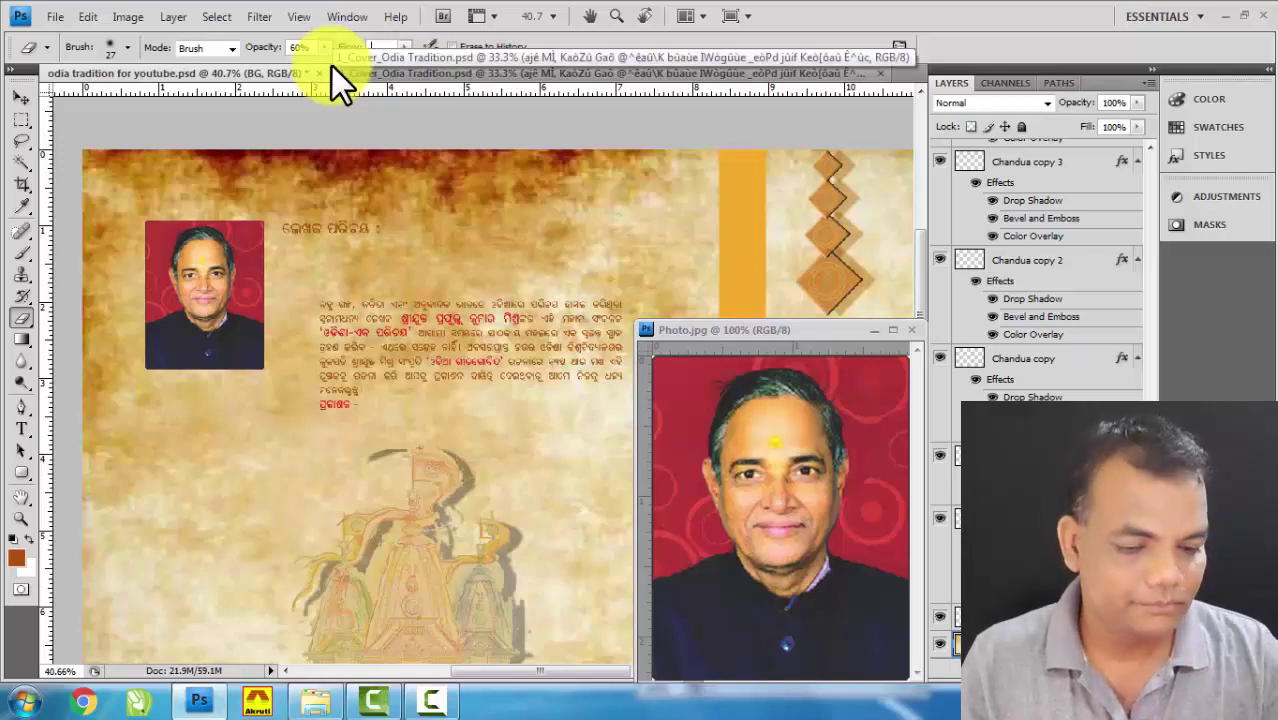
text(50)
key(Return)
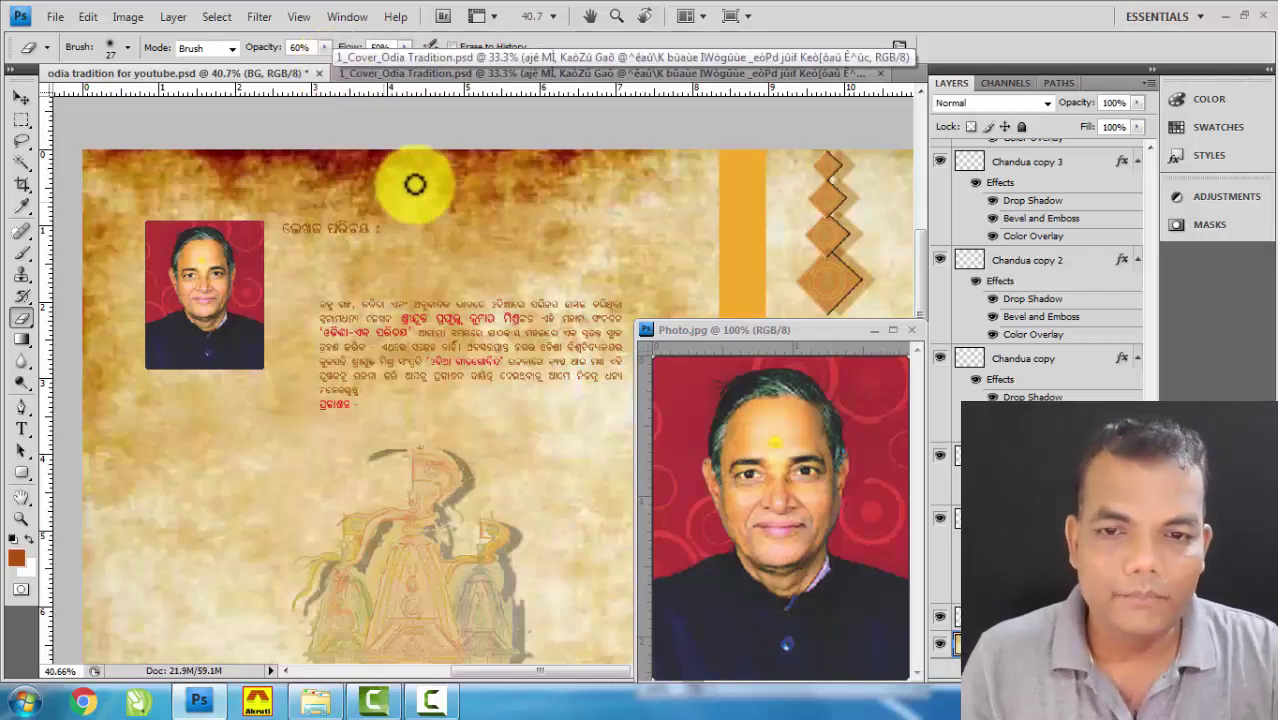
Enlarge the eraser to 700 px and fade the dark background texture across the top of the back cover.
key(bracketright)
key(bracketright)
key(bracketright)
key(bracketright)
key(bracketright)
key(bracketright)
key(bracketright)
key(bracketright)
key(bracketright)
key(bracketright)
key(bracketright)
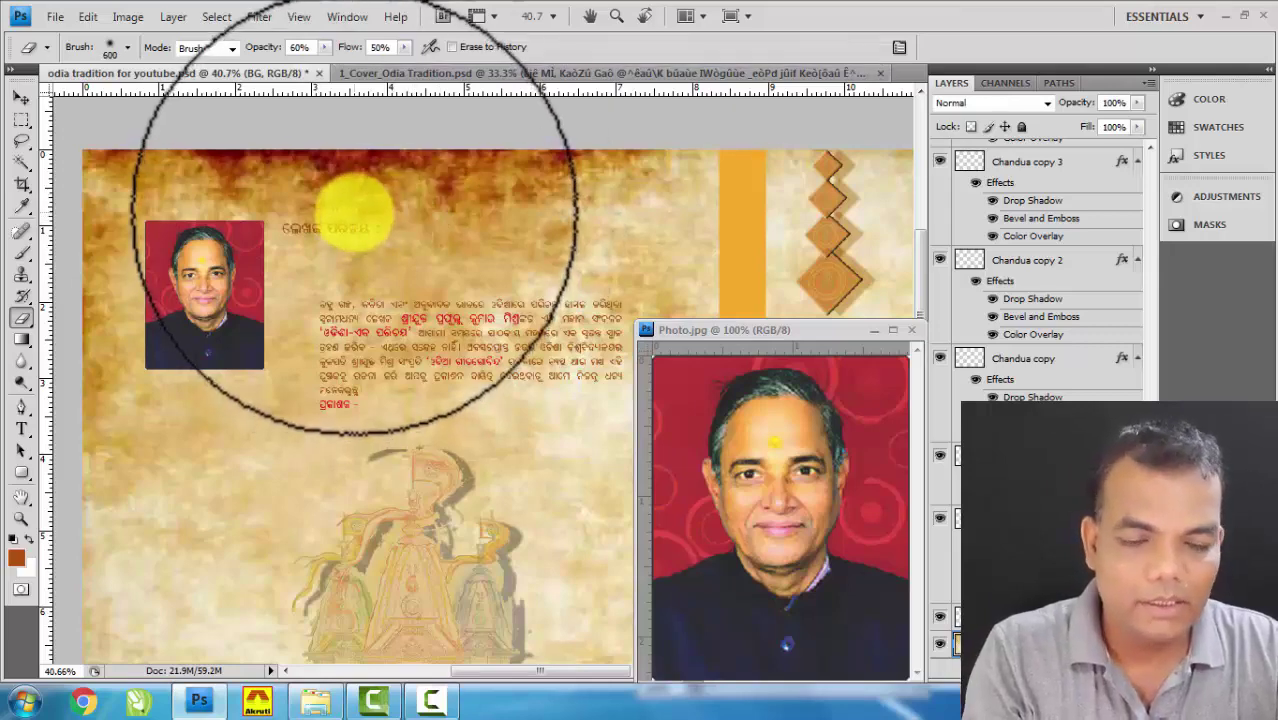
key(bracketright)
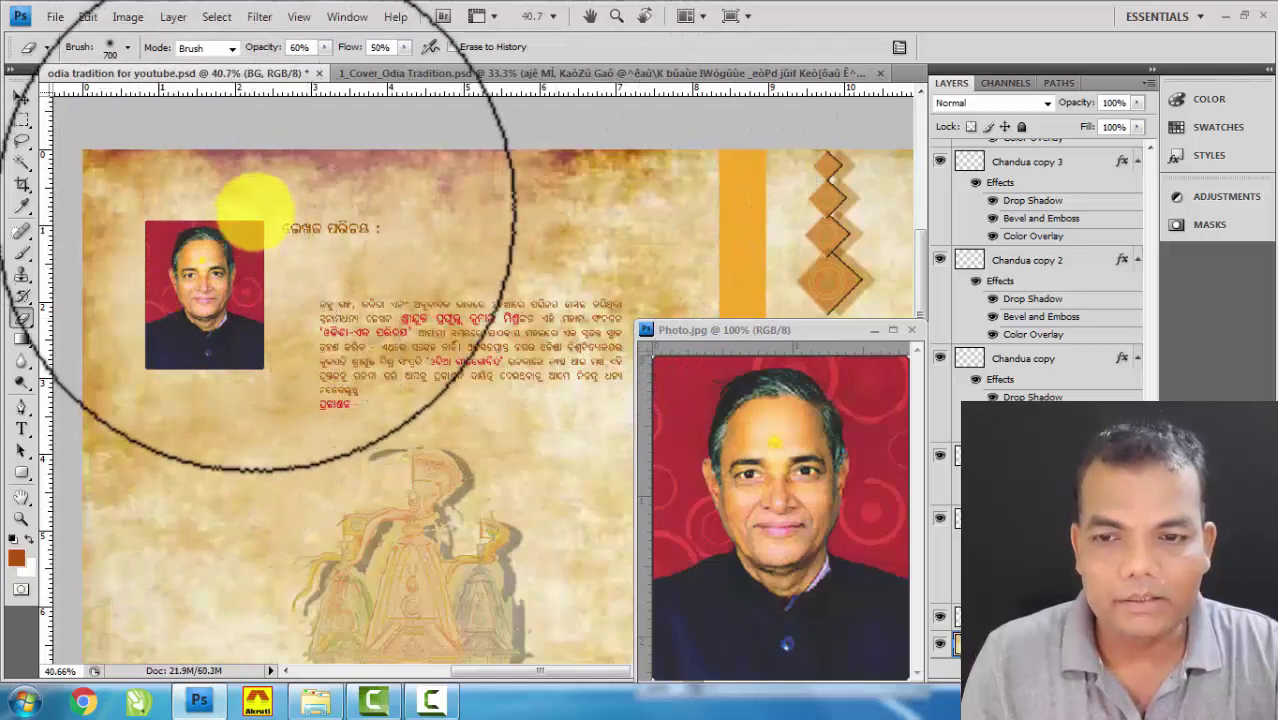
Reduce the eraser to 250 px and touch up the remaining dark stain along the back cover's top edge.
key(bracketleft)
key(bracketleft)
key(bracketleft)
key(bracketleft)
key(bracketleft)
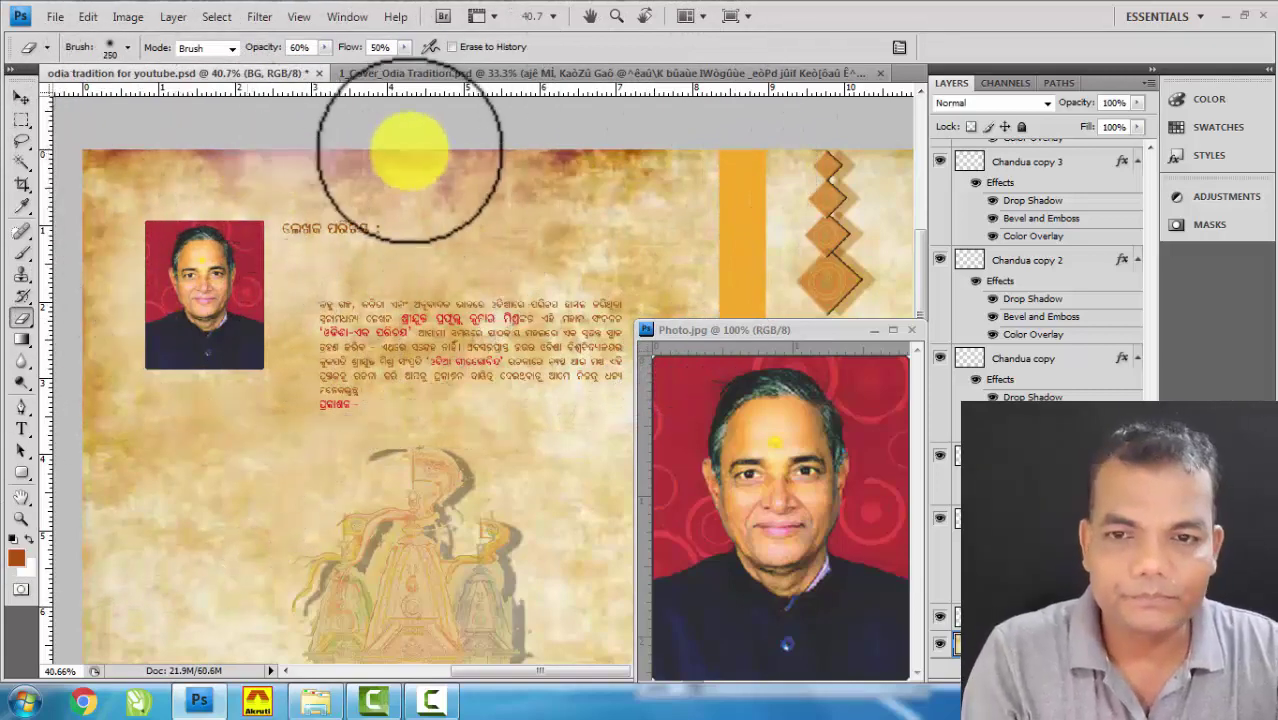
scroll(542, 205, down, 1)
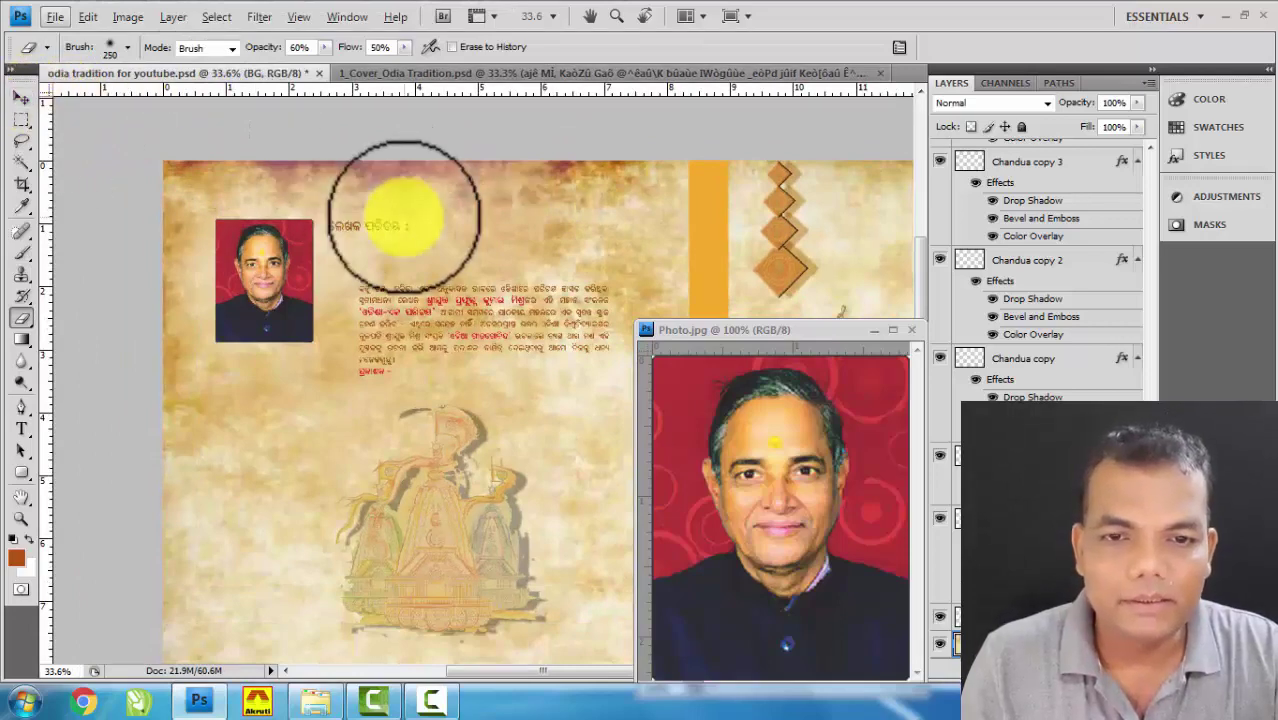
Select the heading "ଲେଖକ ପରିଚୟ :" and shift it closer to the portrait's right edge.
key(v)
scroll(347, 206, up, 2)
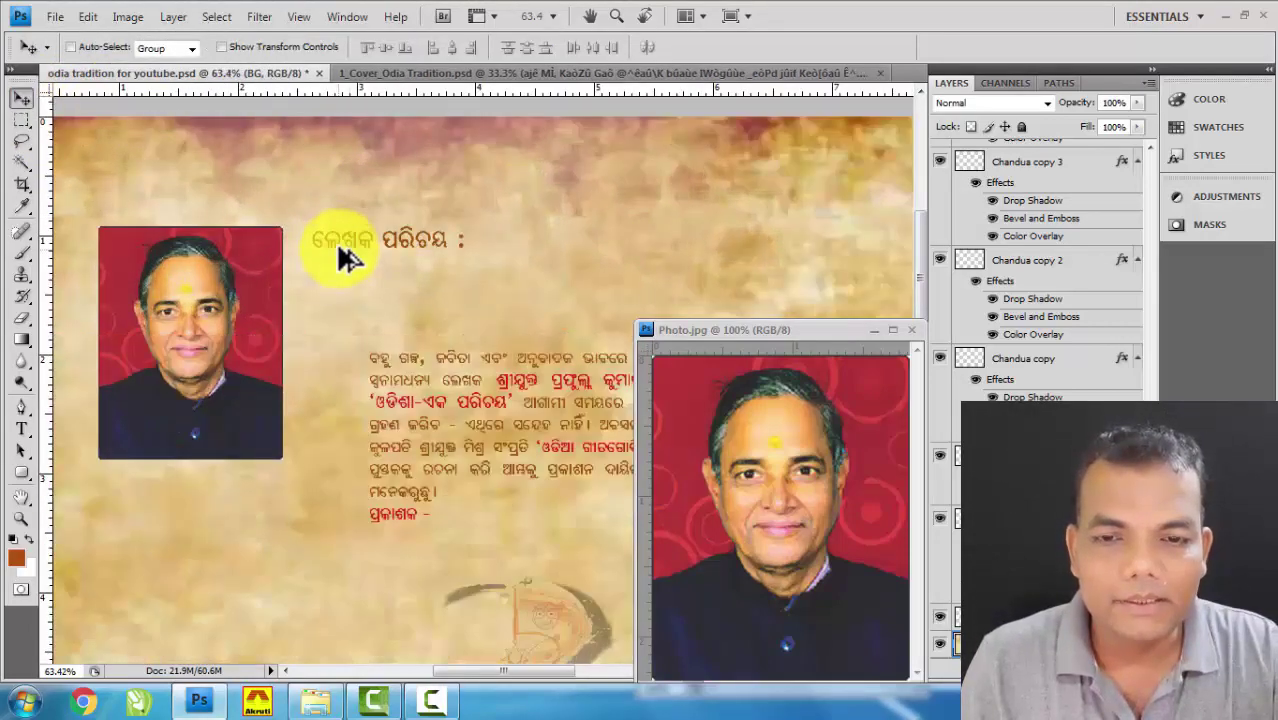
right_click(345, 251)
click(399, 262)
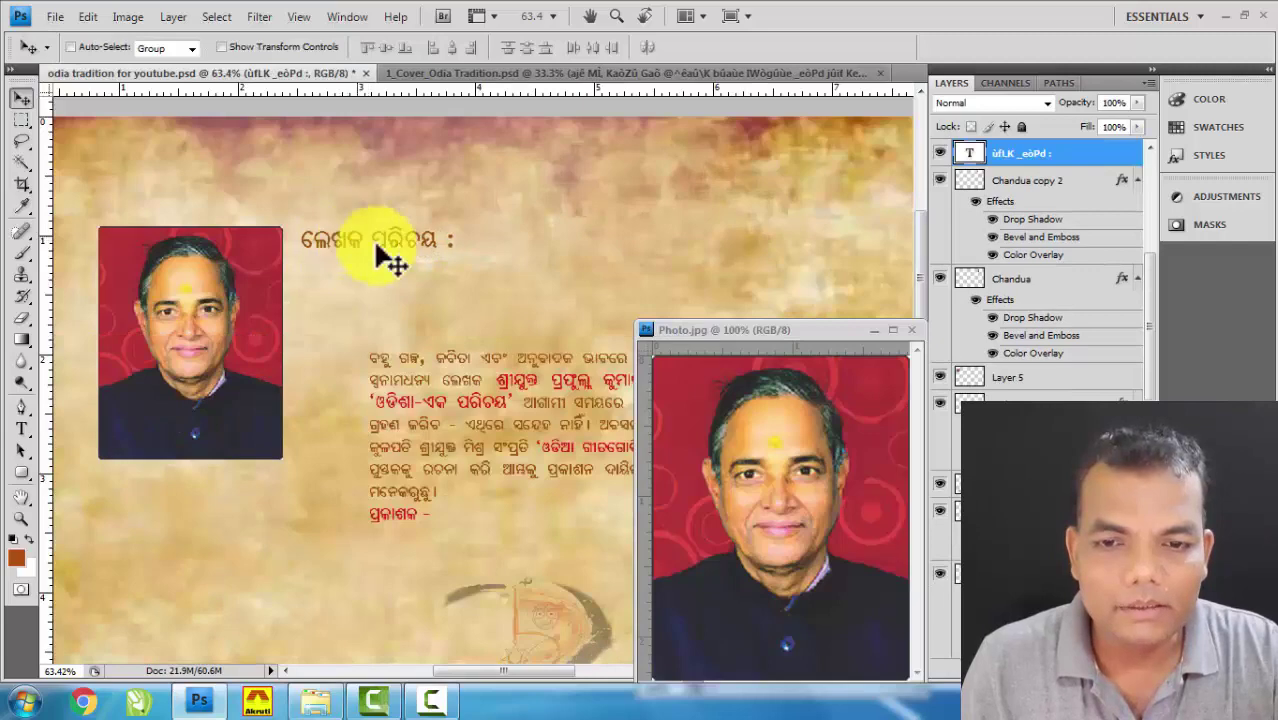
Recolor the whole heading "ଲେଖକ ପରିଚୟ :" red with C 0, M 100, Y 100, K 0.
click(21, 428)
double_click(401, 232)
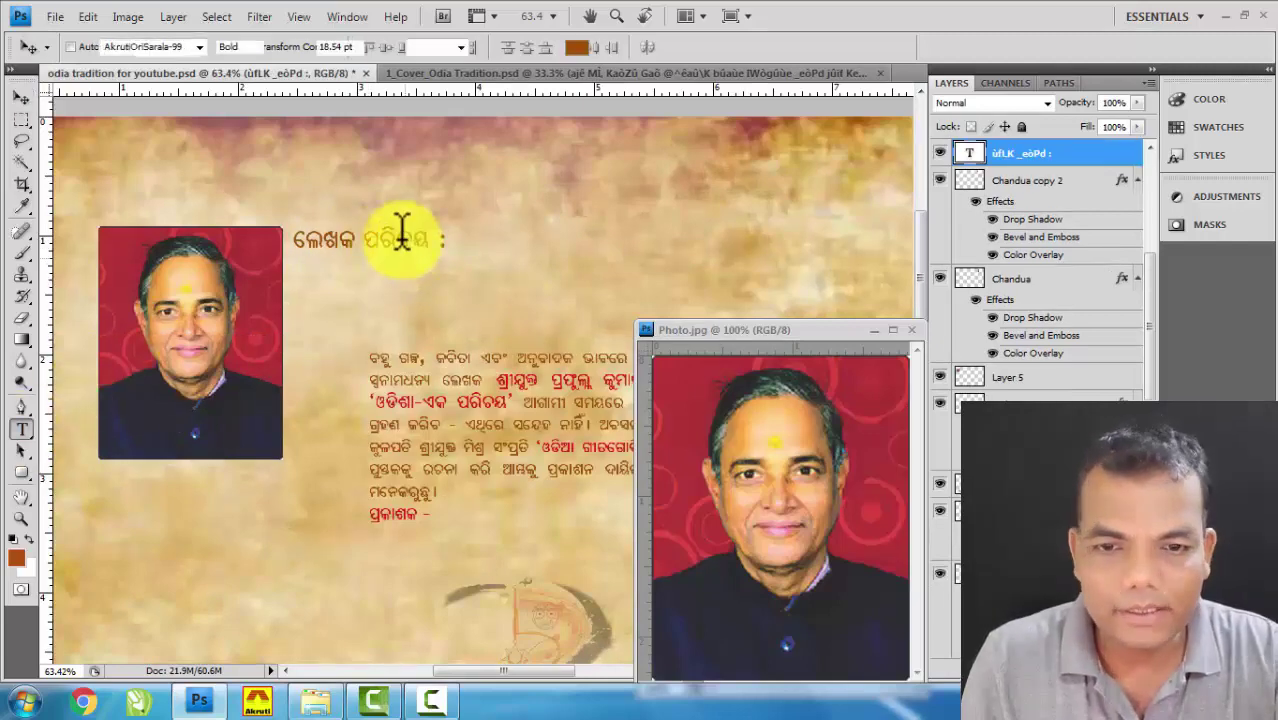
key(ctrl+a)
click(577, 48)
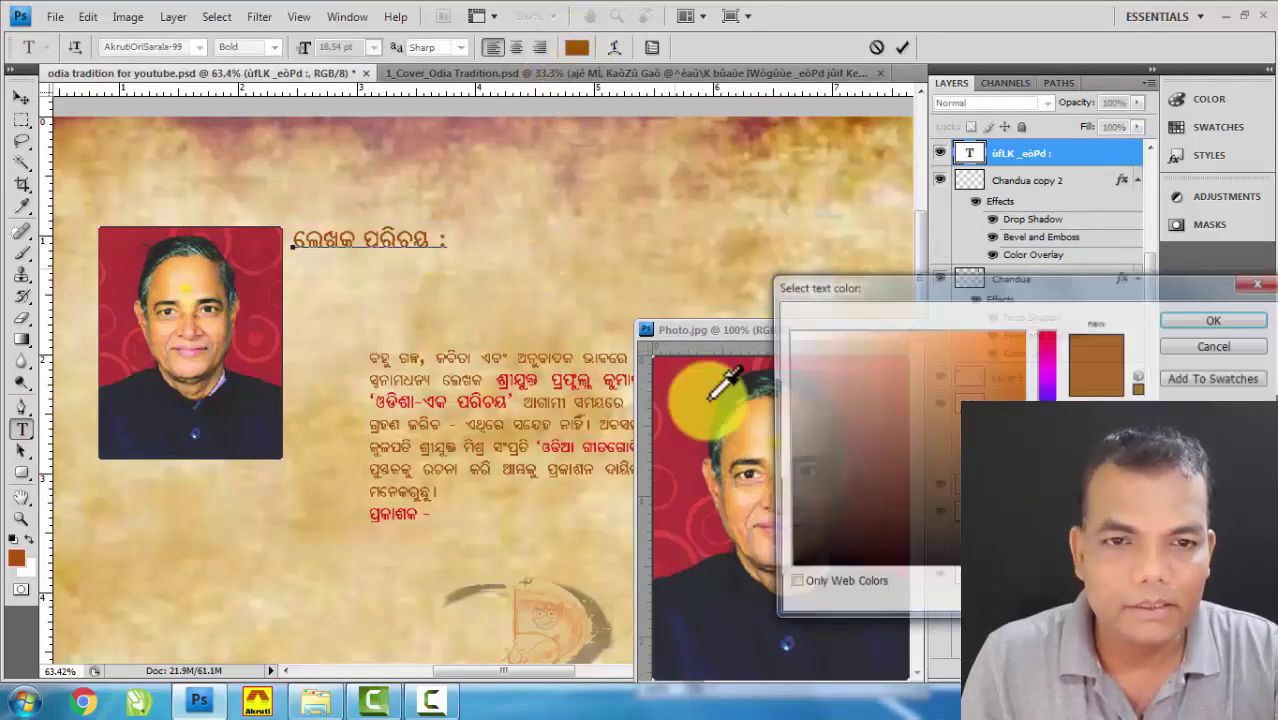
click(1046, 336)
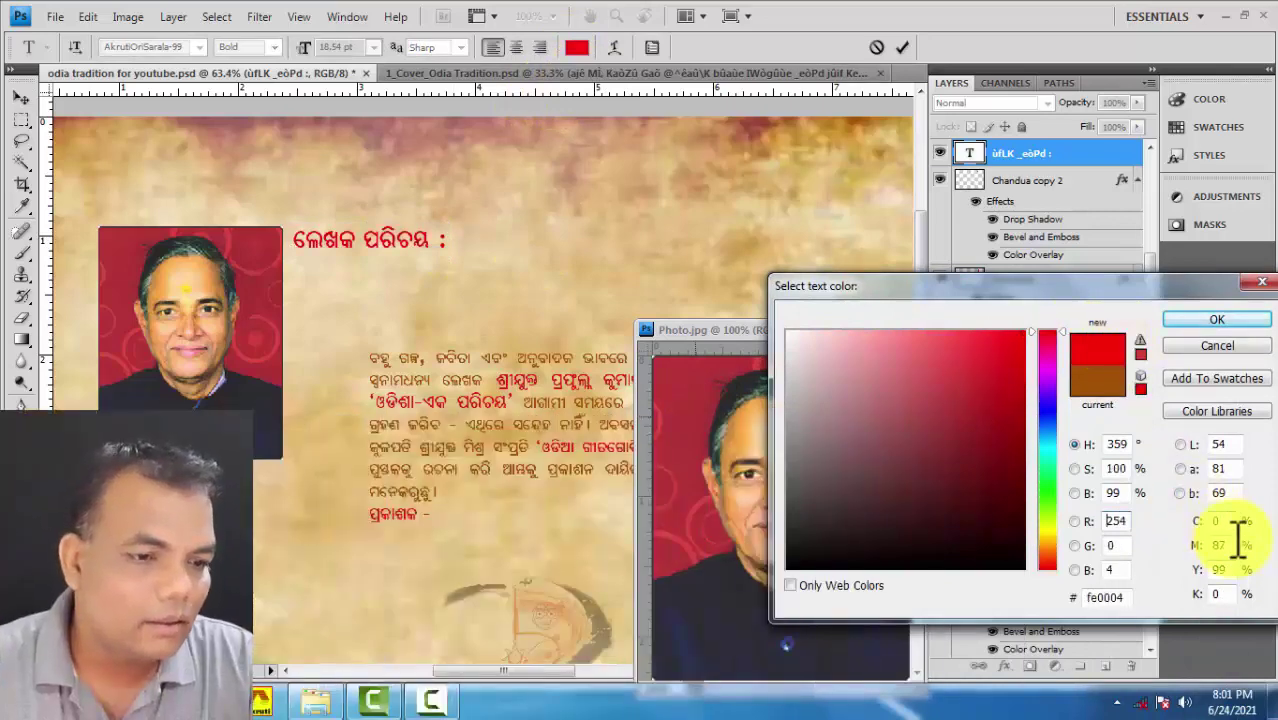
text(100)
key(Tab)
text(100)
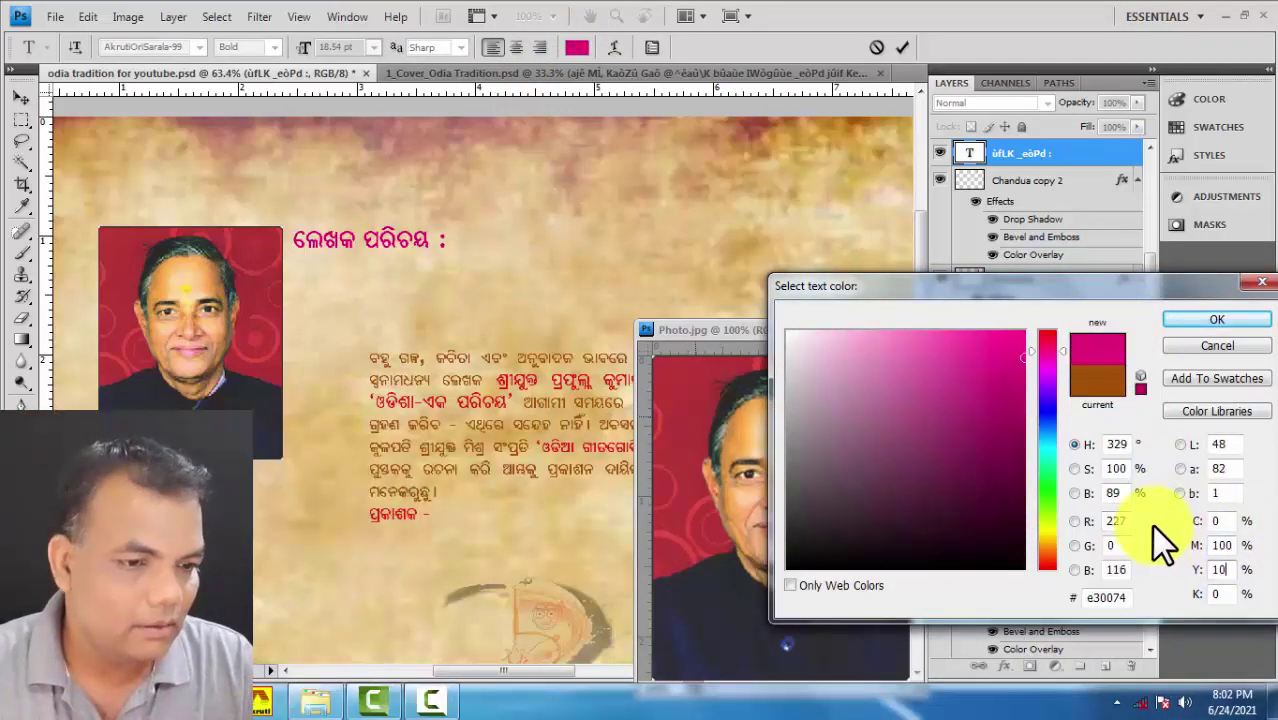
key(Tab)
key(Return)
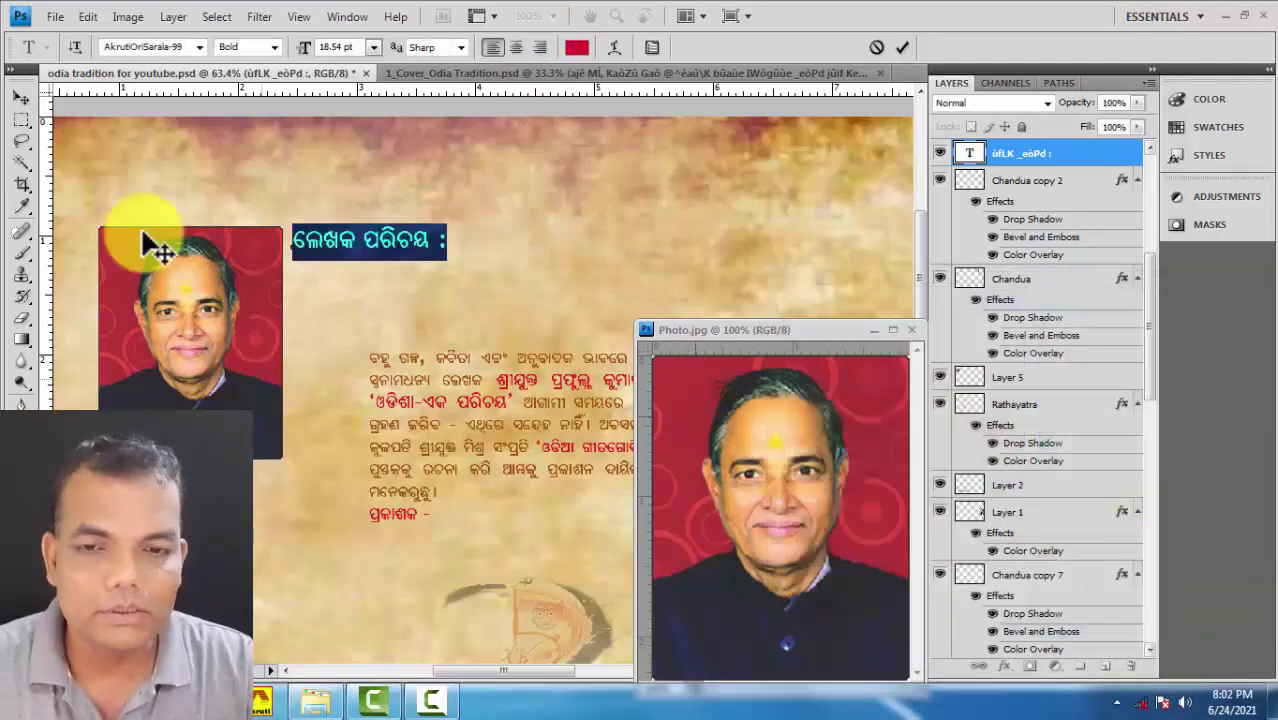
click(30, 95)
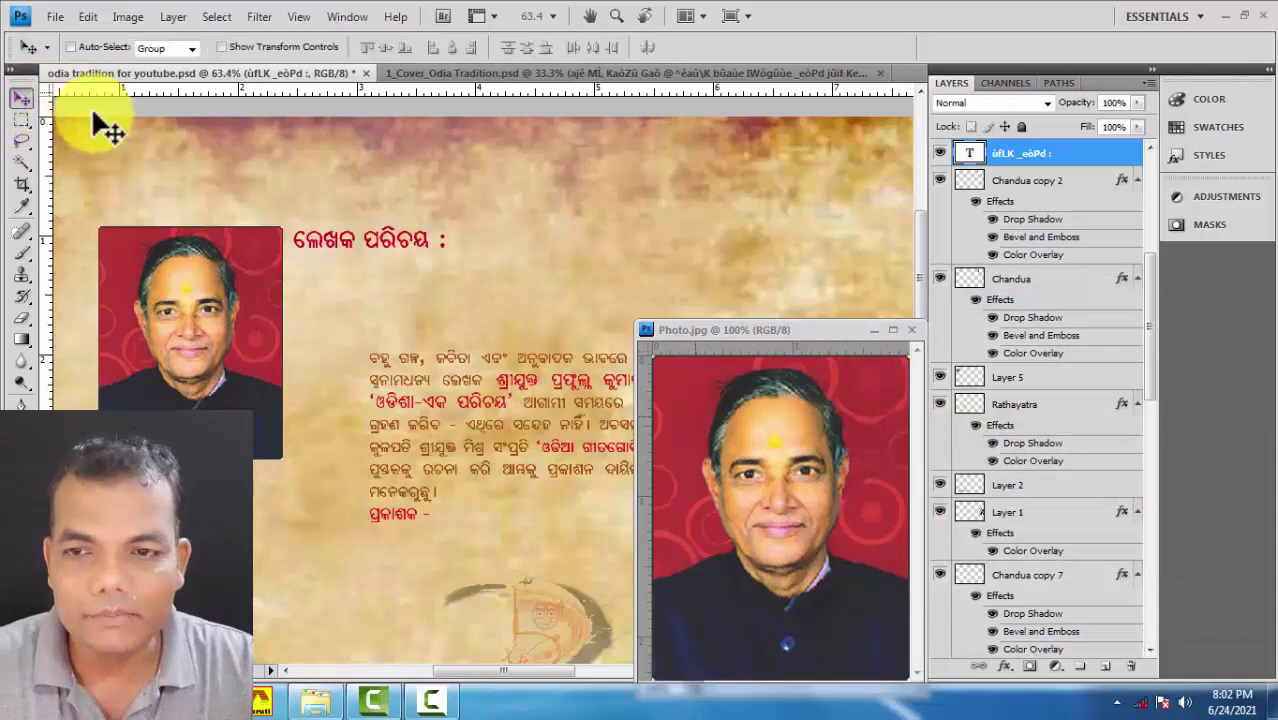
Move the author description paragraph directly under the heading, aligned with the heading's left edge.
right_click(452, 364)
click(476, 375)
drag(456, 385, 390, 300)
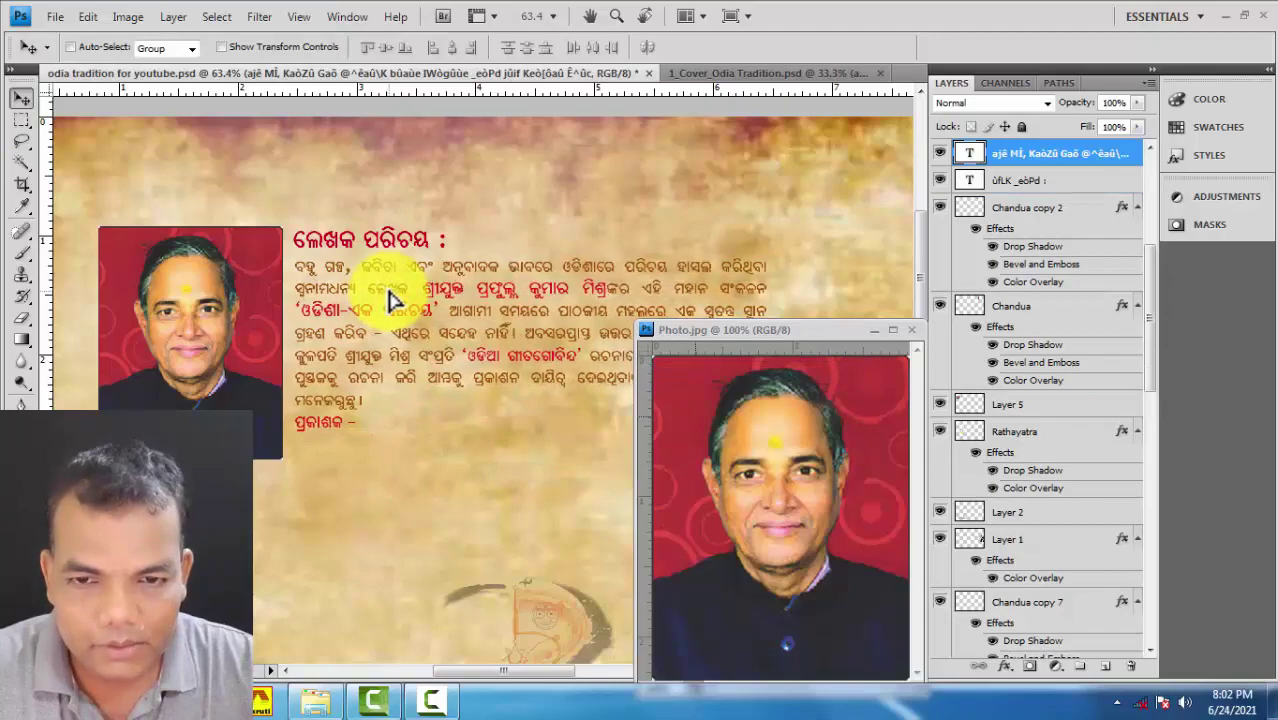
Close the floating Photo.jpg window and return to the book cover document.
drag(744, 330, 750, 292)
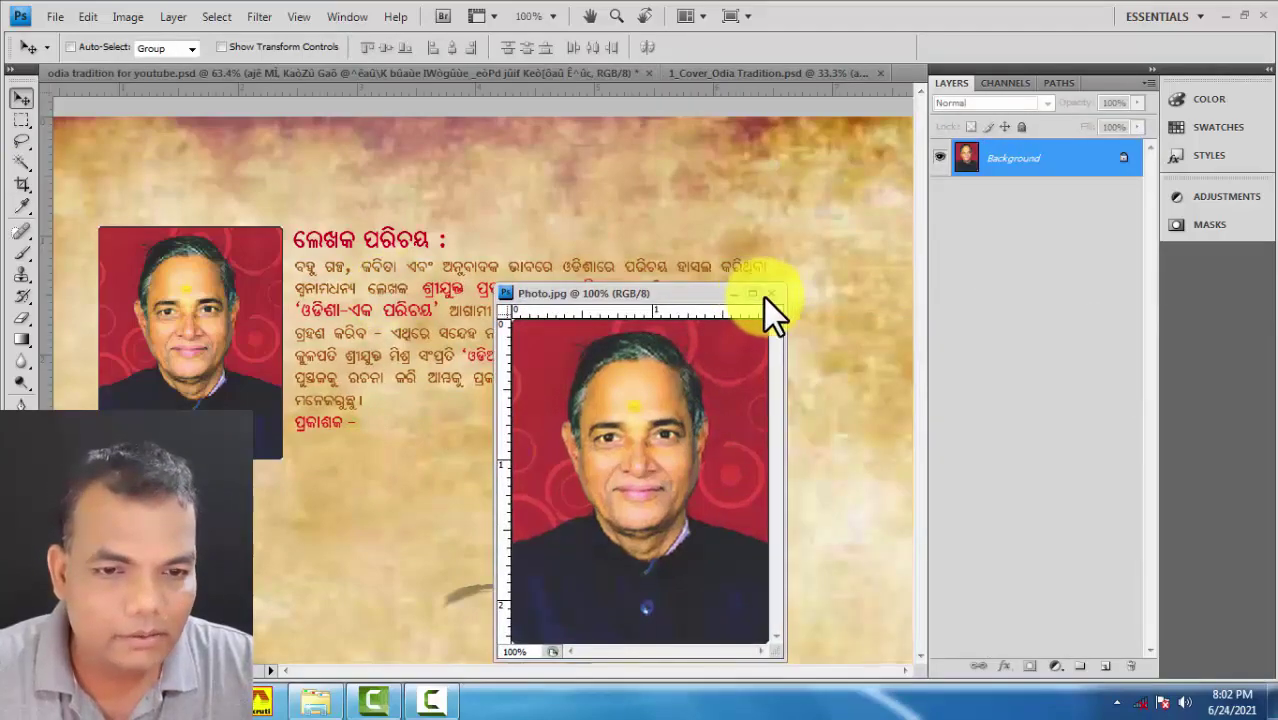
click(495, 309)
scroll(499, 320, down, 3)
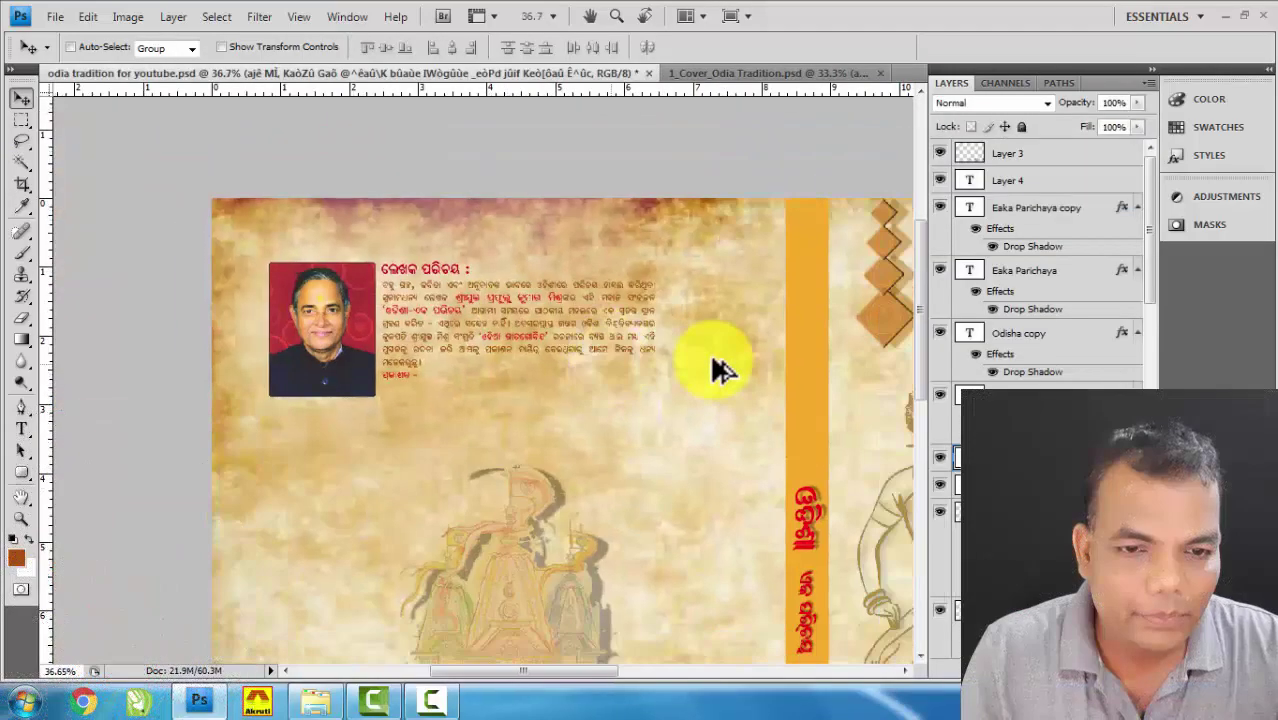
Scale the author description paragraph to 114.9% with Free Transform, keeping its upper-left corner beside the portrait.
scroll(528, 337, up, 2)
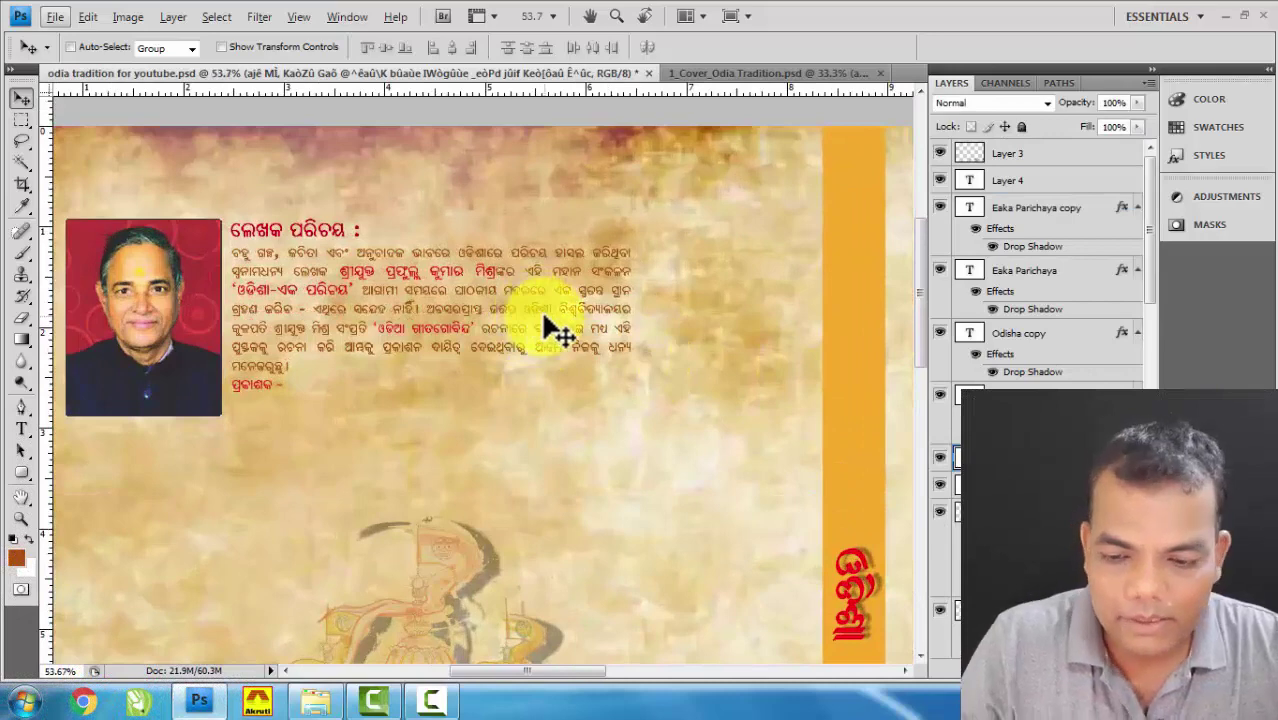
key(ctrl+t)
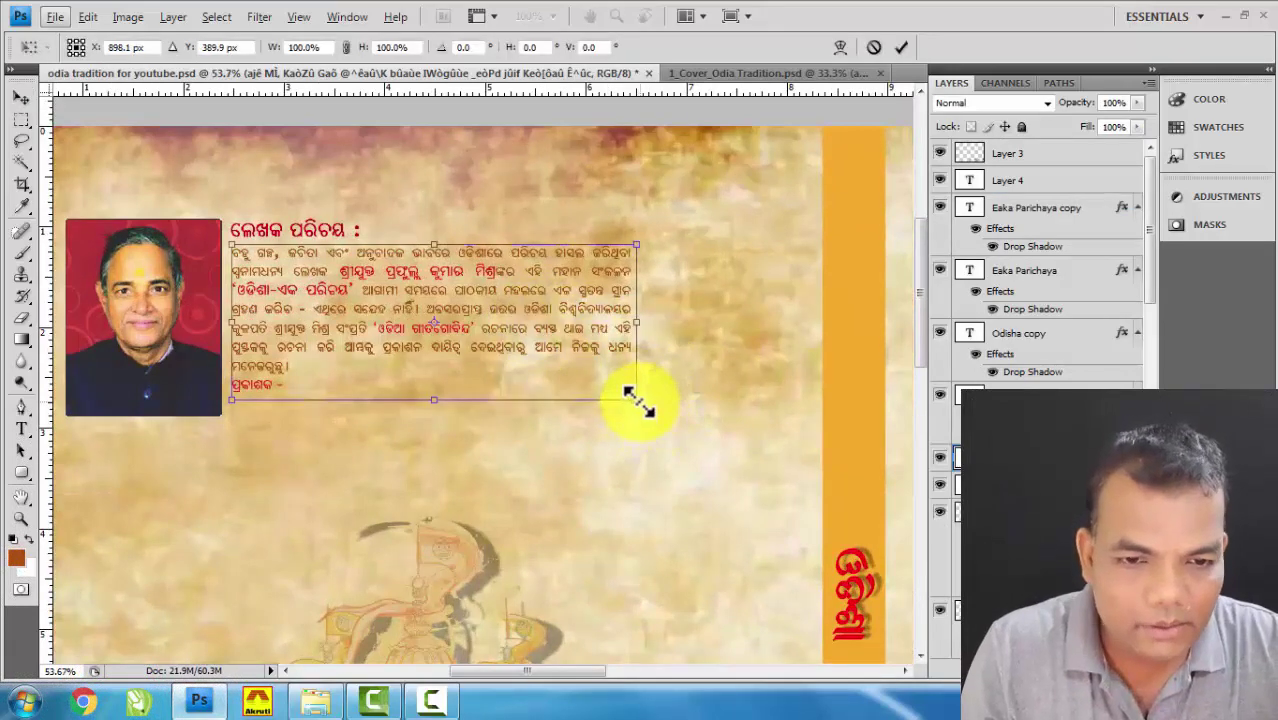
drag(638, 401, 693, 441)
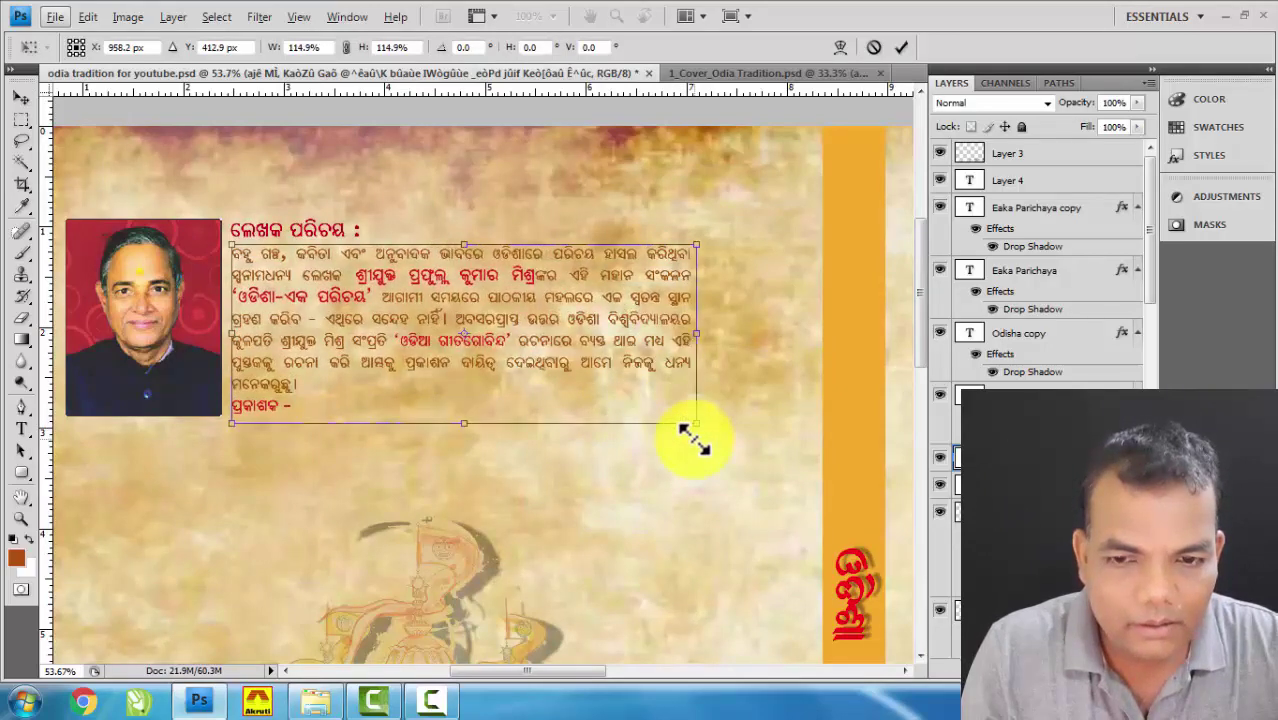
key(Return)
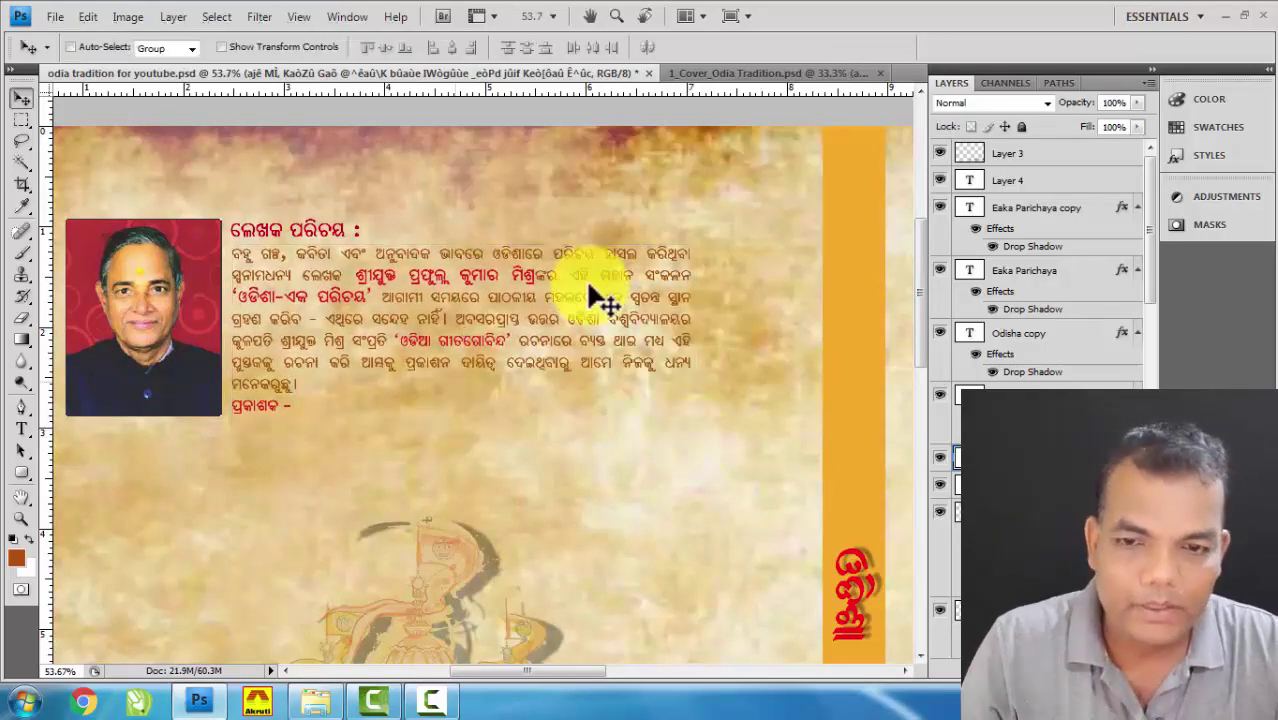
Examine the overall cover layout, including the back cover illustration and the border along the bottom edge.
key(ctrl+0)
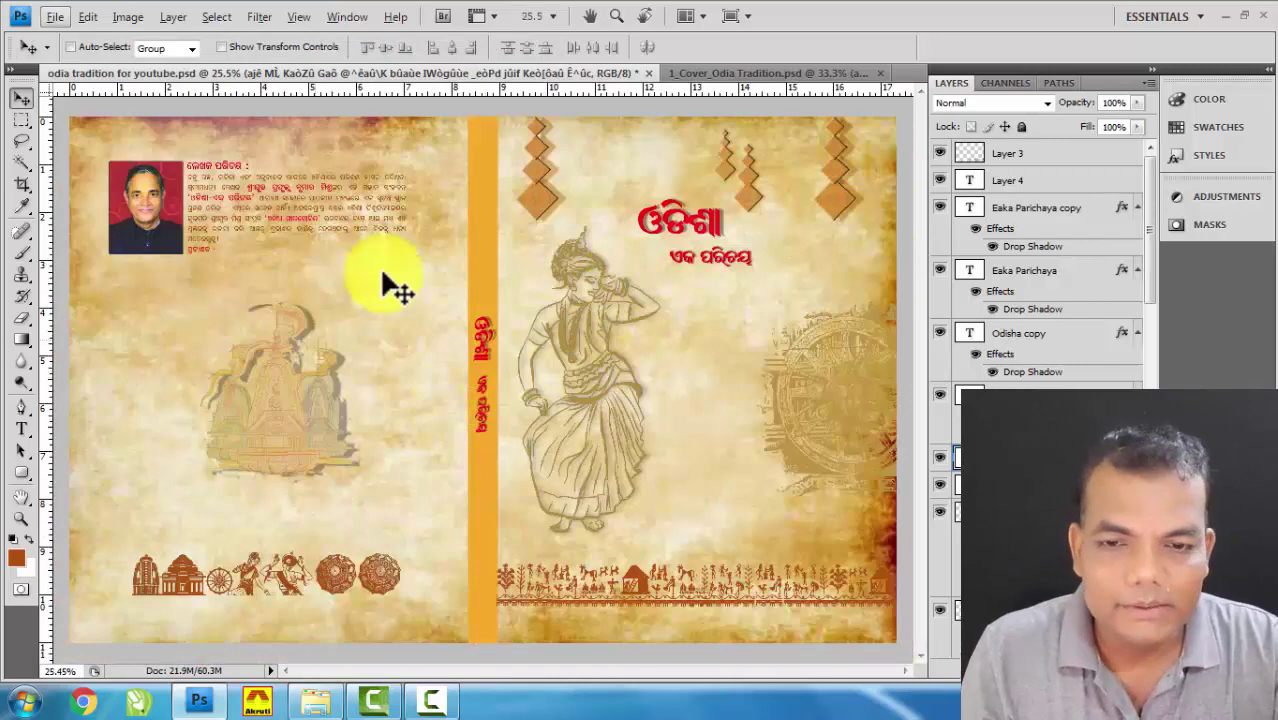
scroll(336, 408, down, 1)
scroll(305, 436, up, 2)
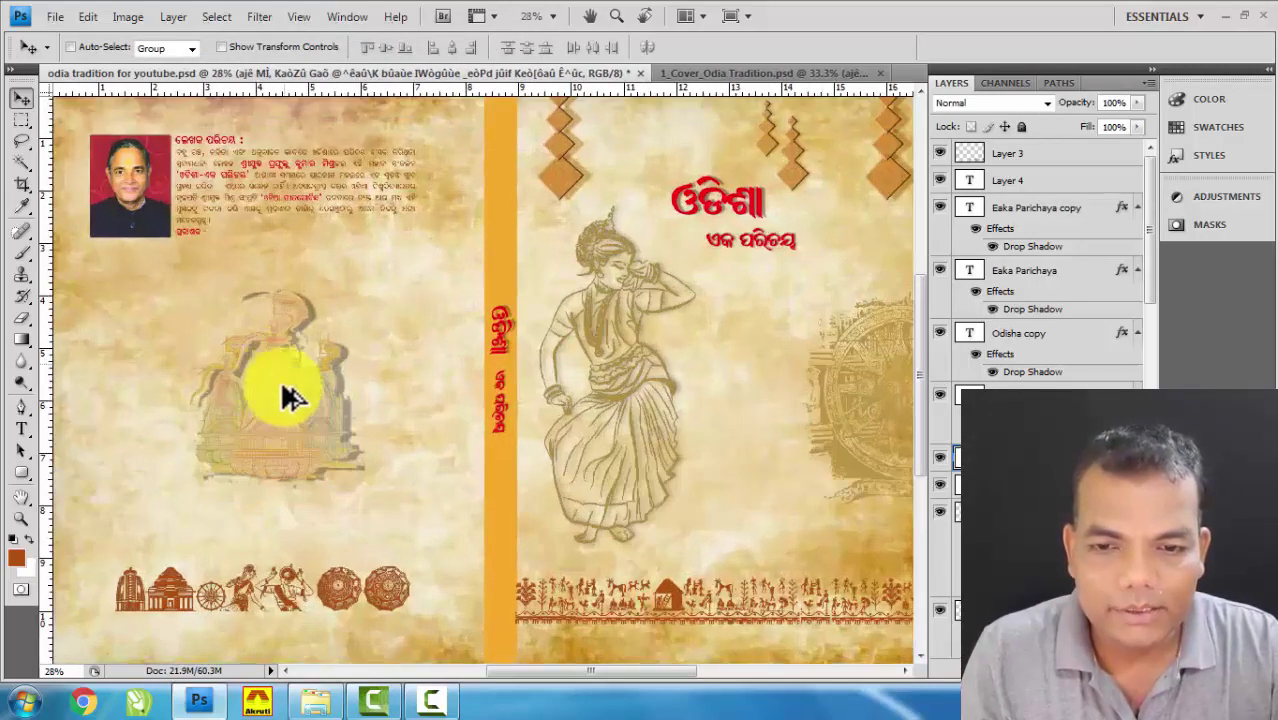
key(ctrl+0)
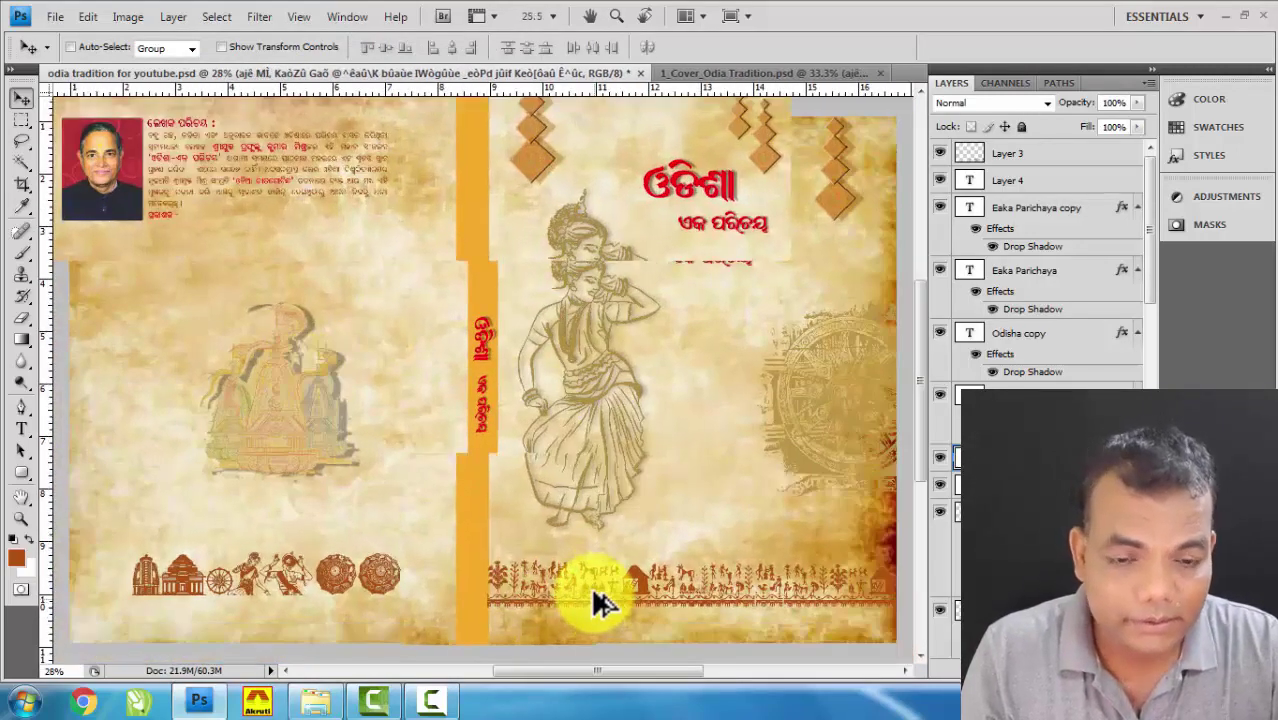
scroll(597, 603, up, 2)
drag(595, 475, 534, 348)
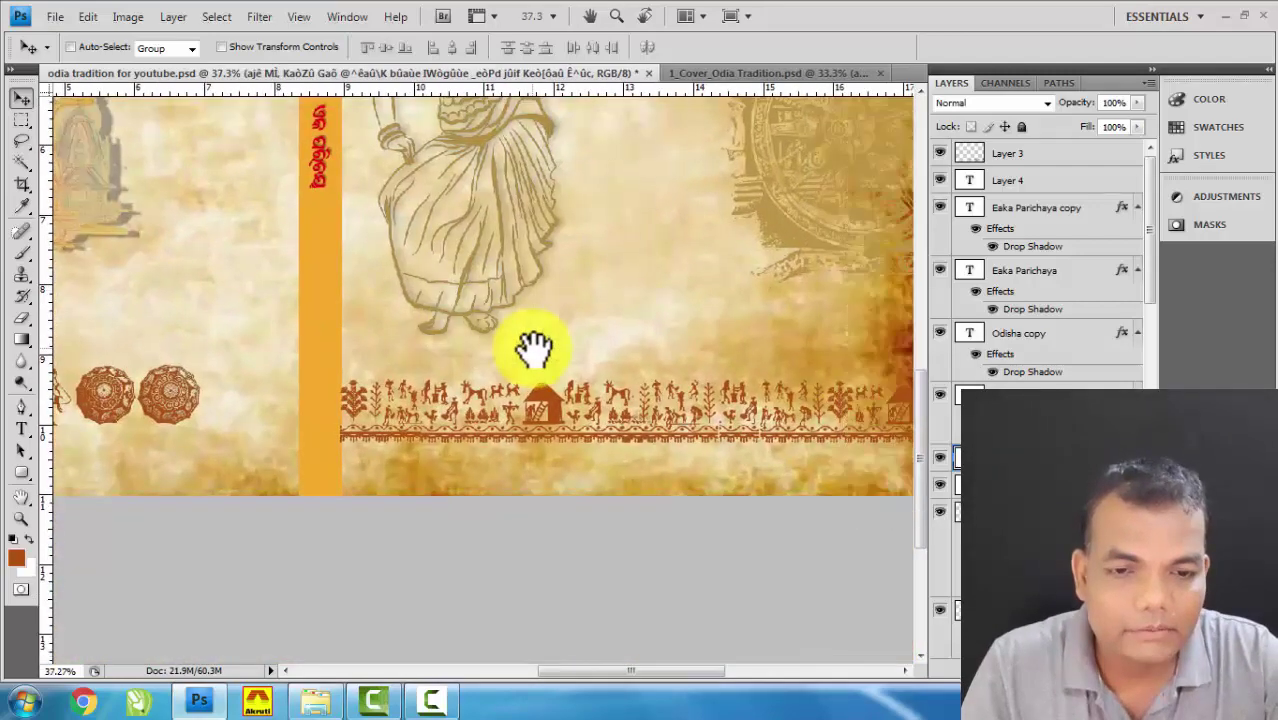
scroll(513, 362, down, 4)
scroll(228, 535, up, 2)
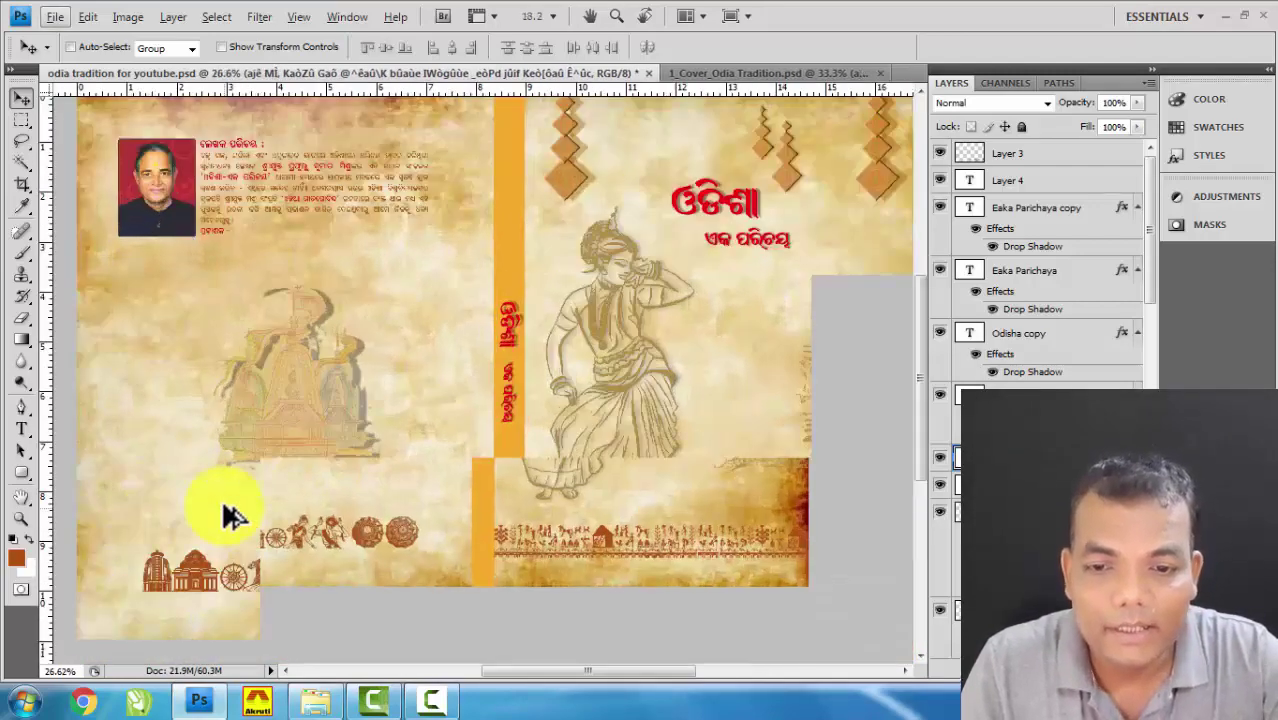
Move the publisher address and price text to the back cover's lower left, just above the temple and dancer line art.
scroll(228, 515, up, 1)
drag(379, 448, 409, 444)
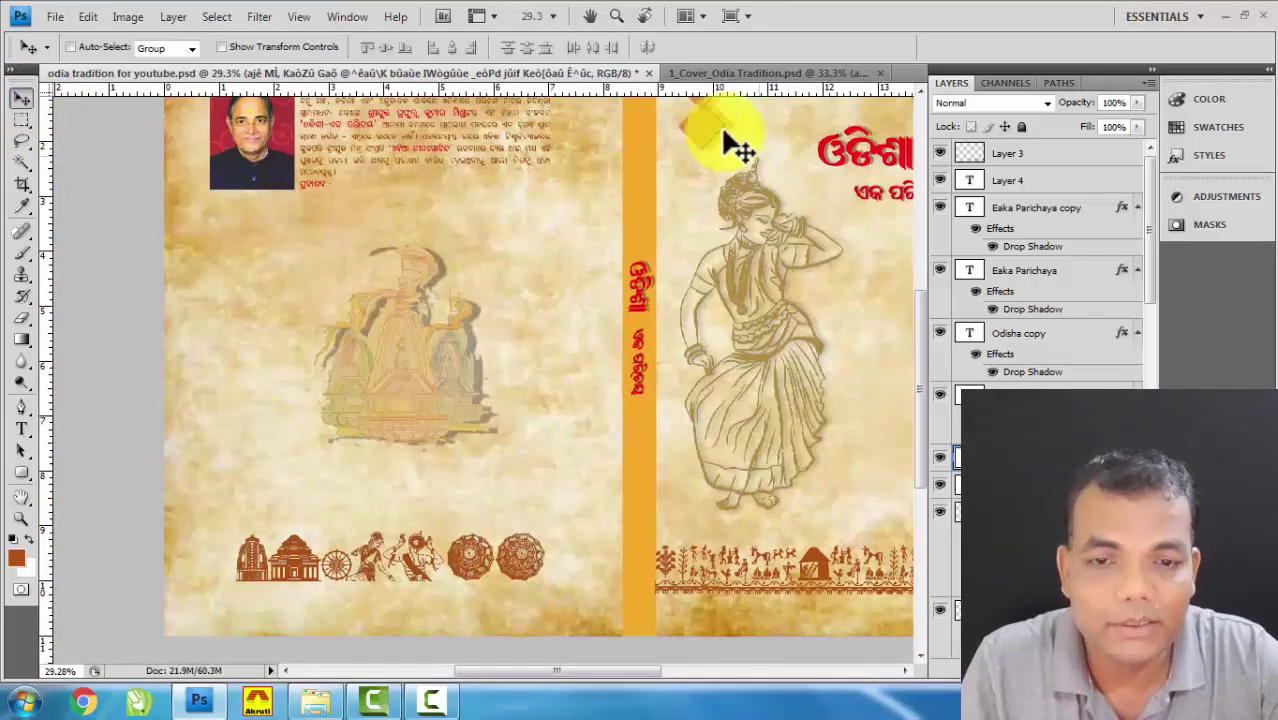
scroll(157, 533, up, 5)
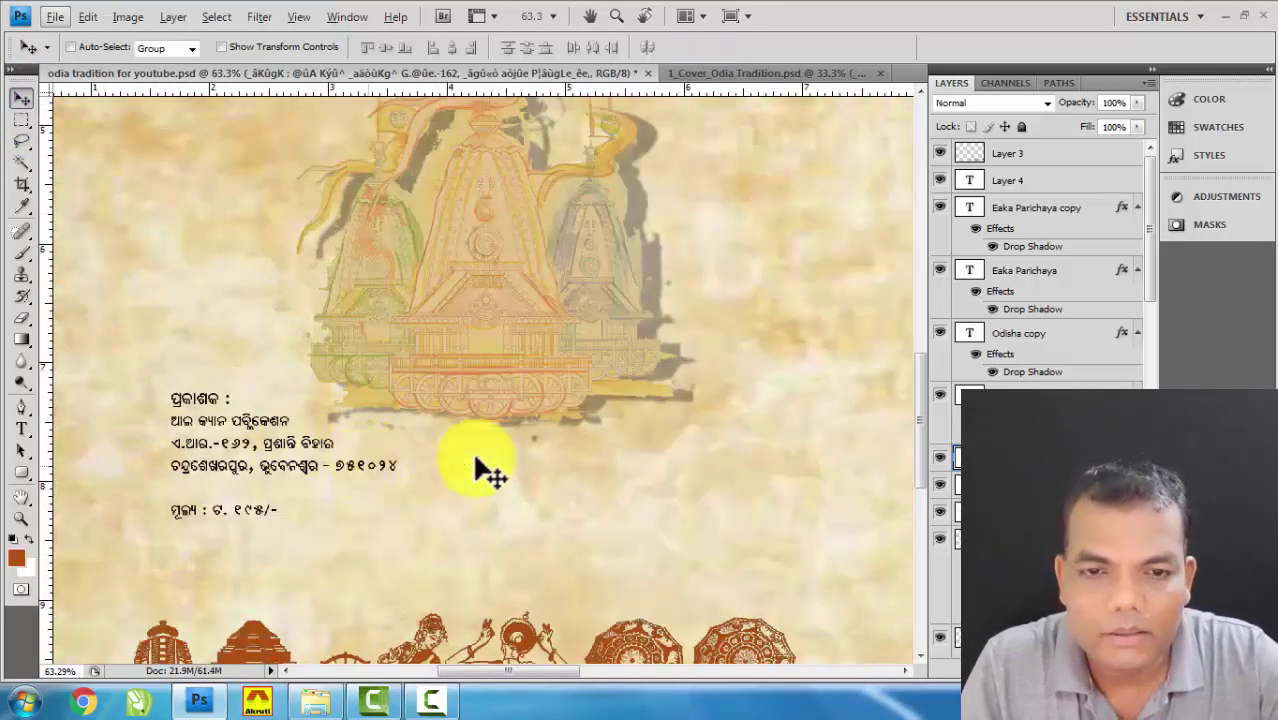
drag(475, 462, 571, 422)
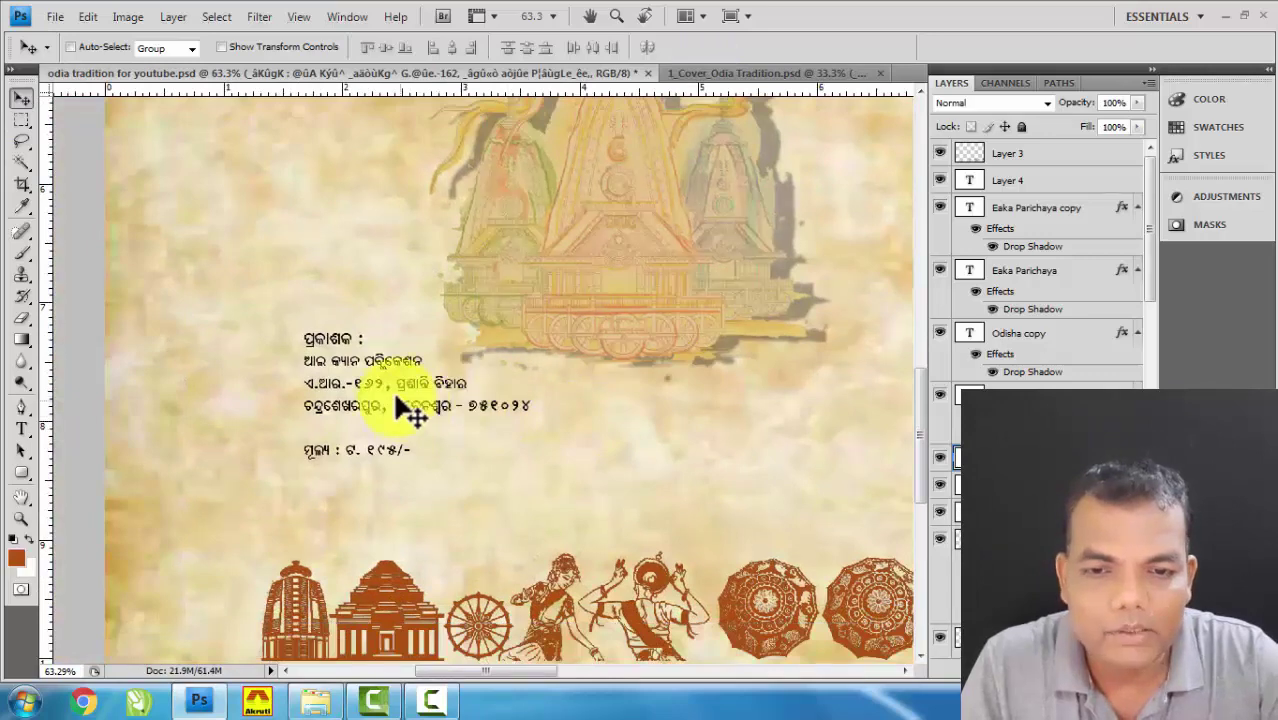
drag(410, 402, 333, 457)
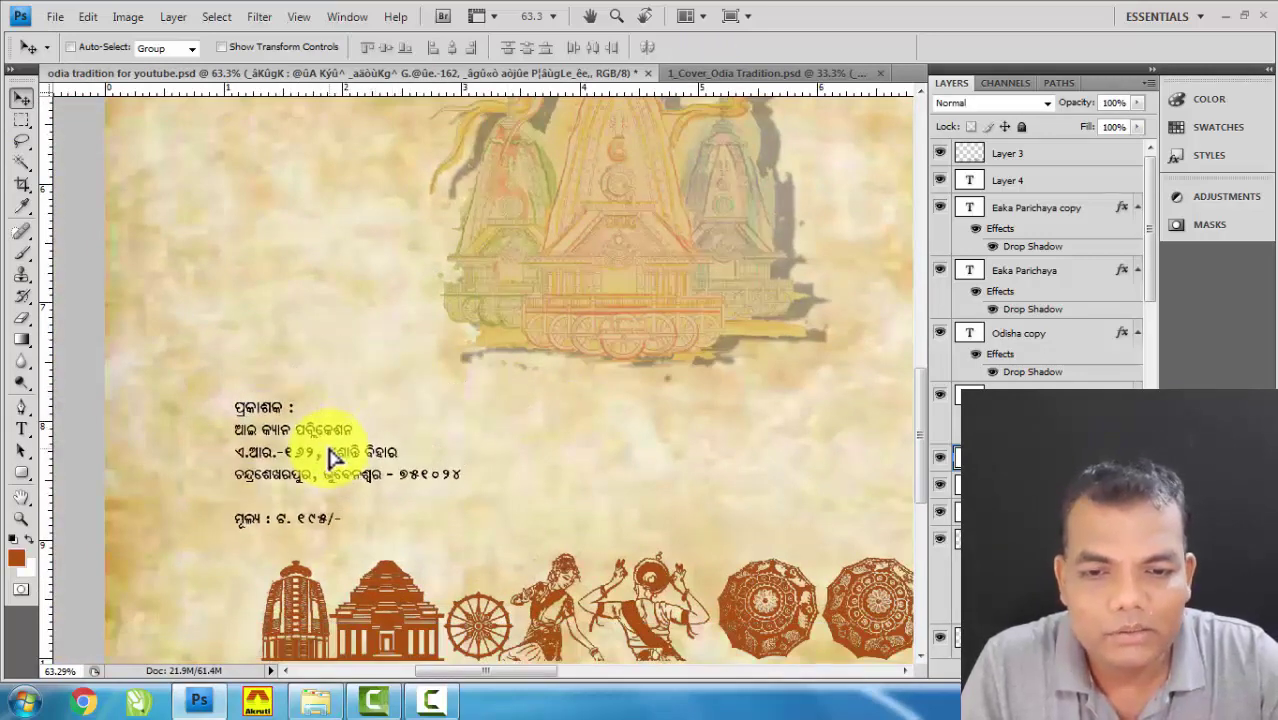
scroll(342, 420, down, 5)
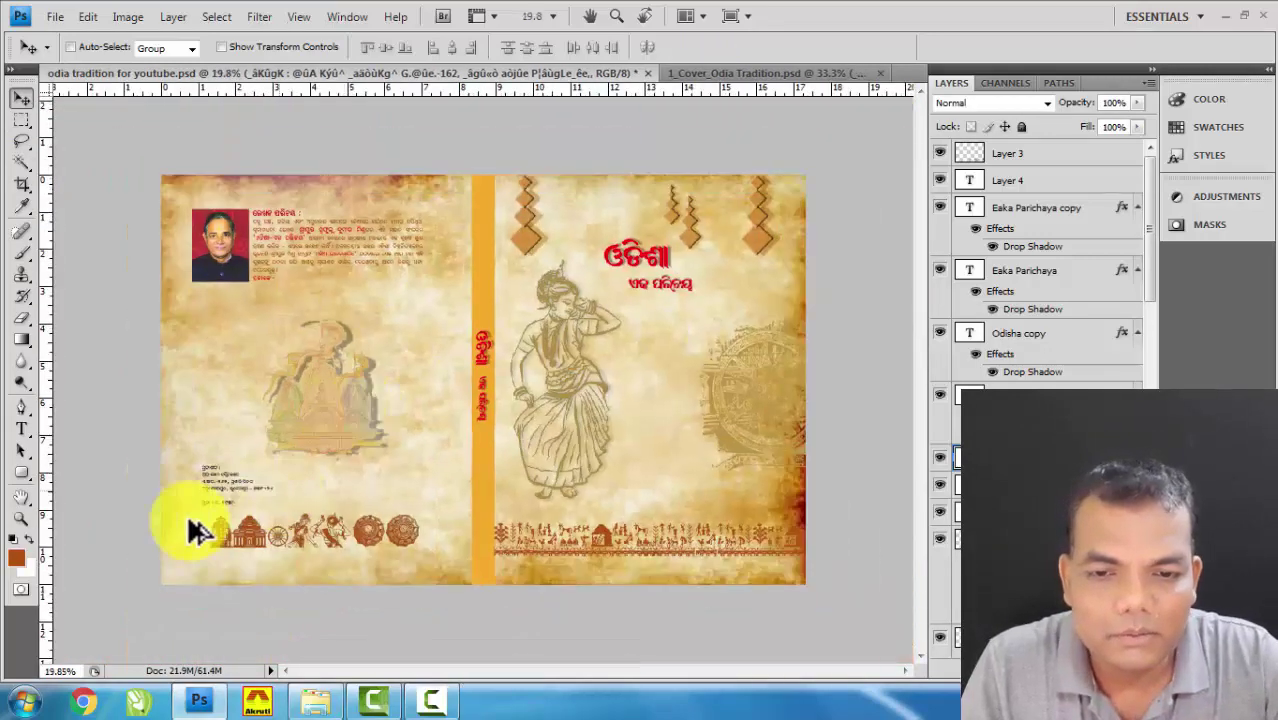
scroll(147, 525, up, 5)
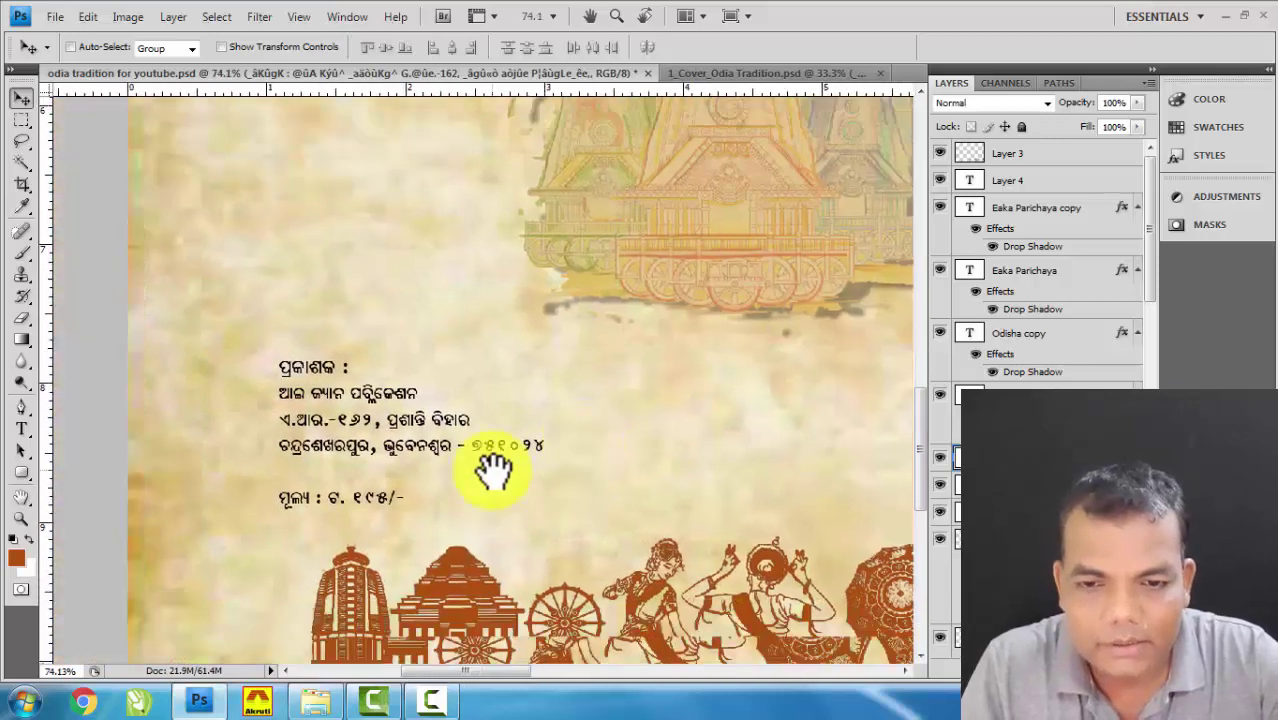
drag(394, 414, 377, 455)
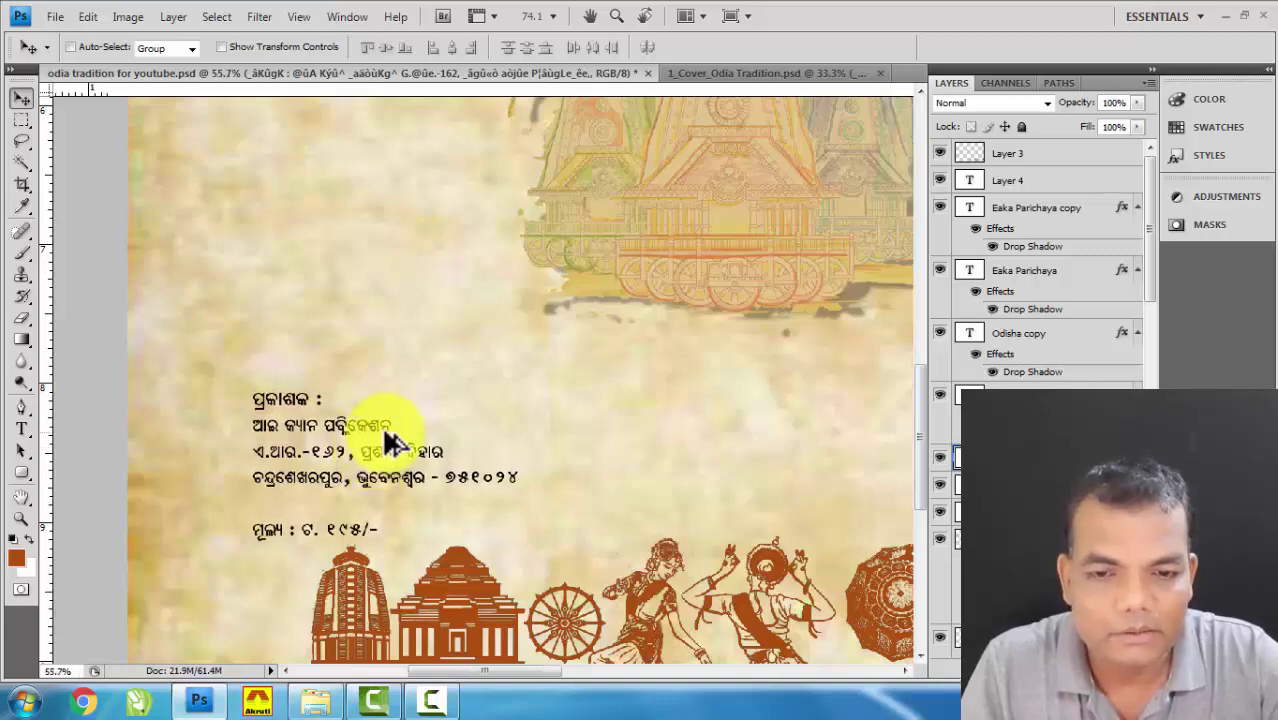
scroll(388, 442, down, 5)
scroll(395, 440, down, 3)
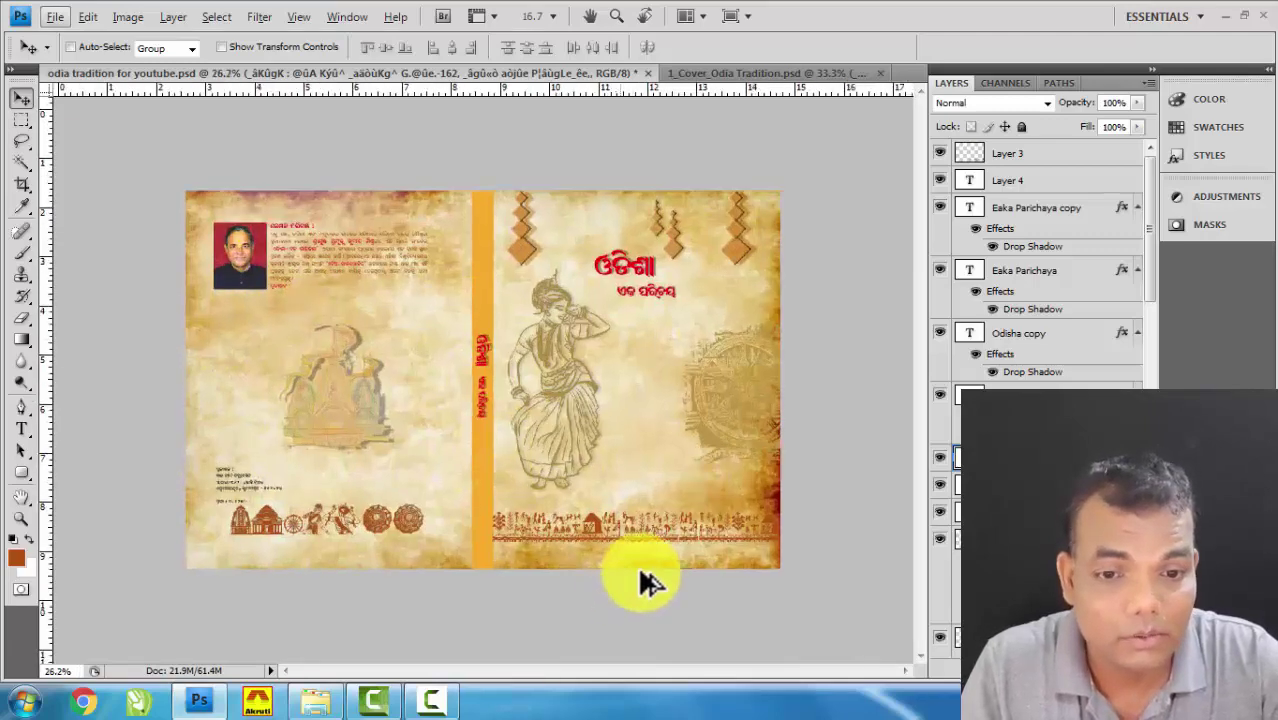
Duplicate the tribal-figure border from the front cover and place the copy across the back cover, over the base of the Rath Yatra illustration.
scroll(625, 580, up, 5)
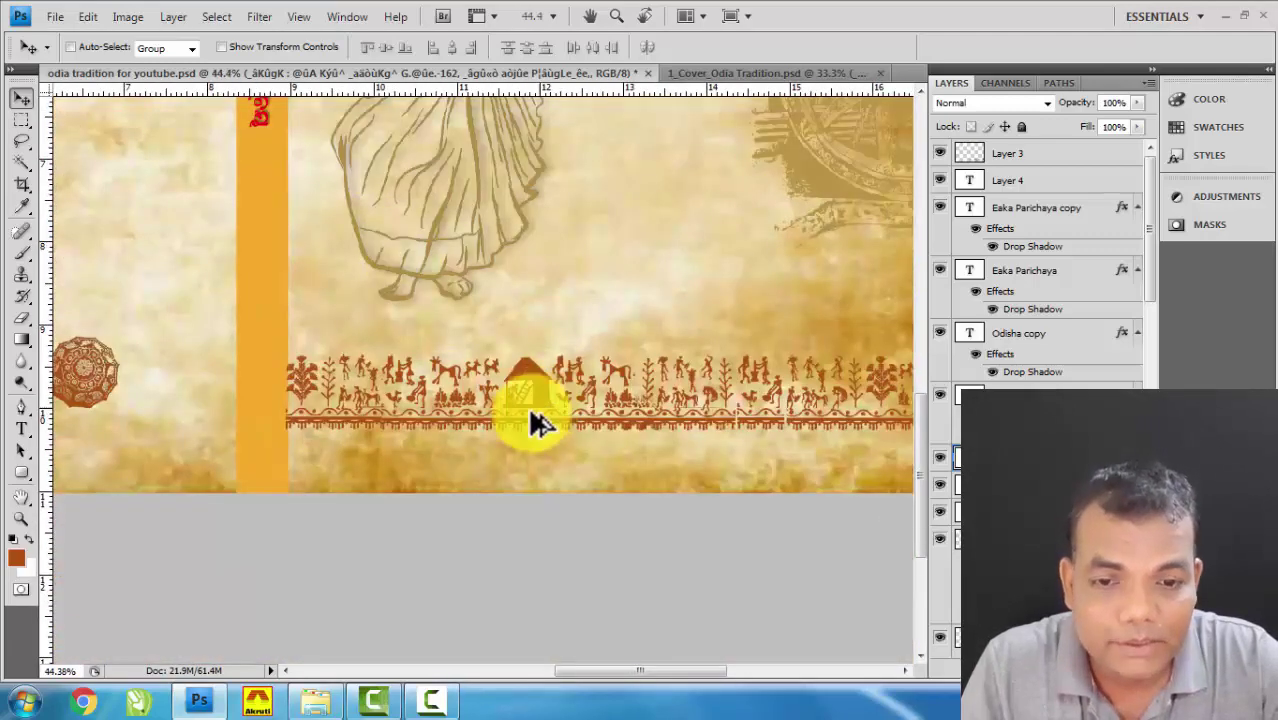
scroll(525, 395, up, 3)
scroll(660, 365, down, 1)
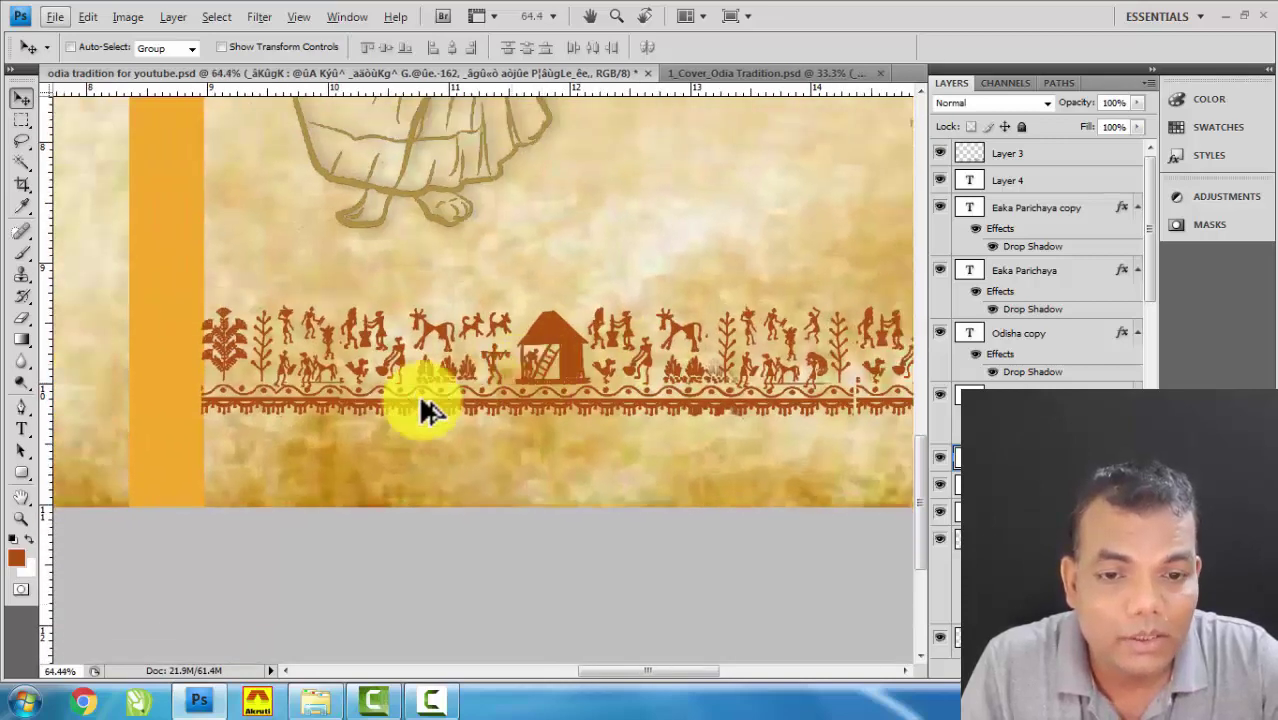
right_click(548, 345)
click(575, 357)
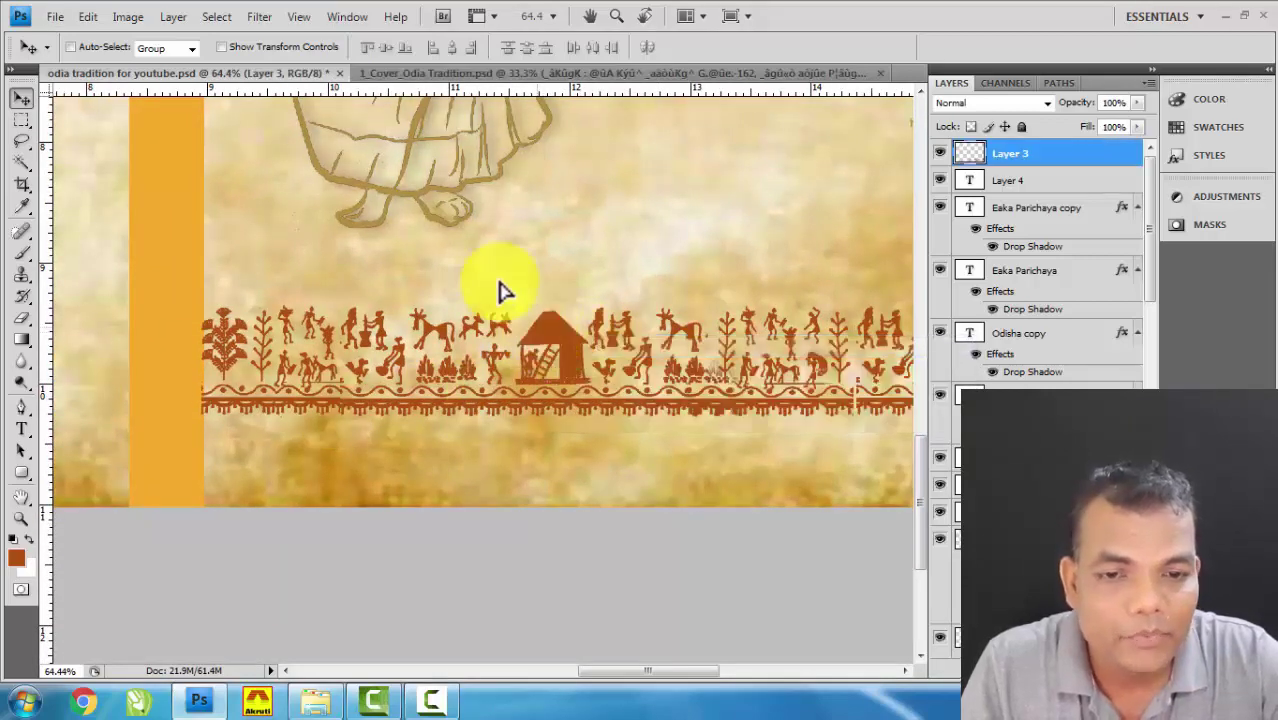
drag(499, 285, 656, 362)
scroll(656, 362, down, 4)
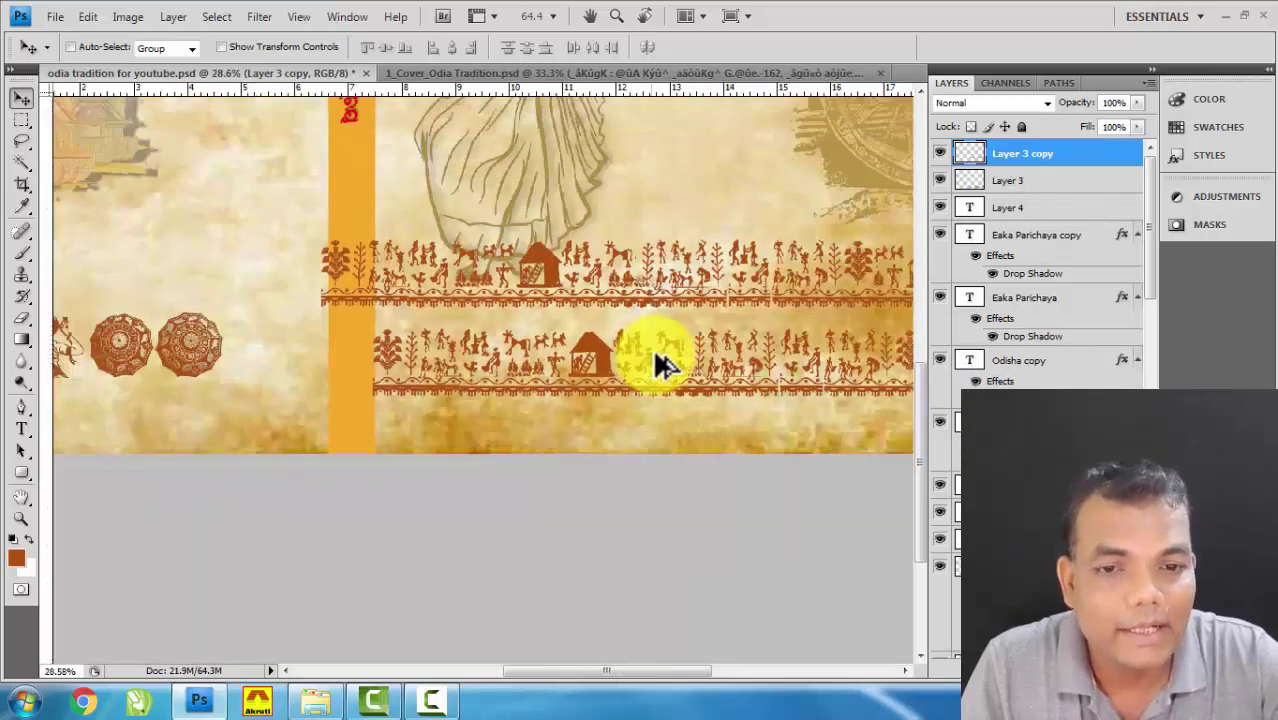
scroll(597, 513, down, 1)
drag(588, 513, 238, 490)
scroll(238, 490, up, 1)
scroll(238, 490, up, 1)
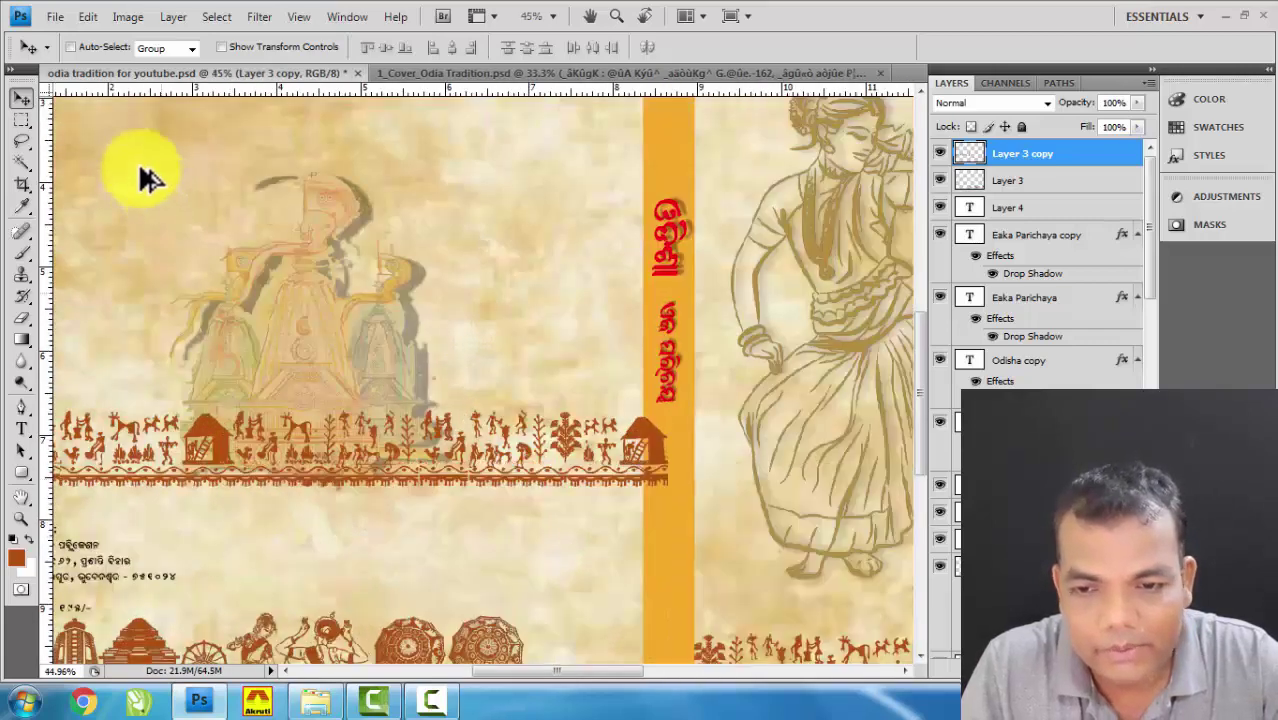
Delete the figures from the copied border with a rectangular selection, keeping only the narrow decorative strip, and deselect.
click(22, 120)
drag(405, 408, 542, 379)
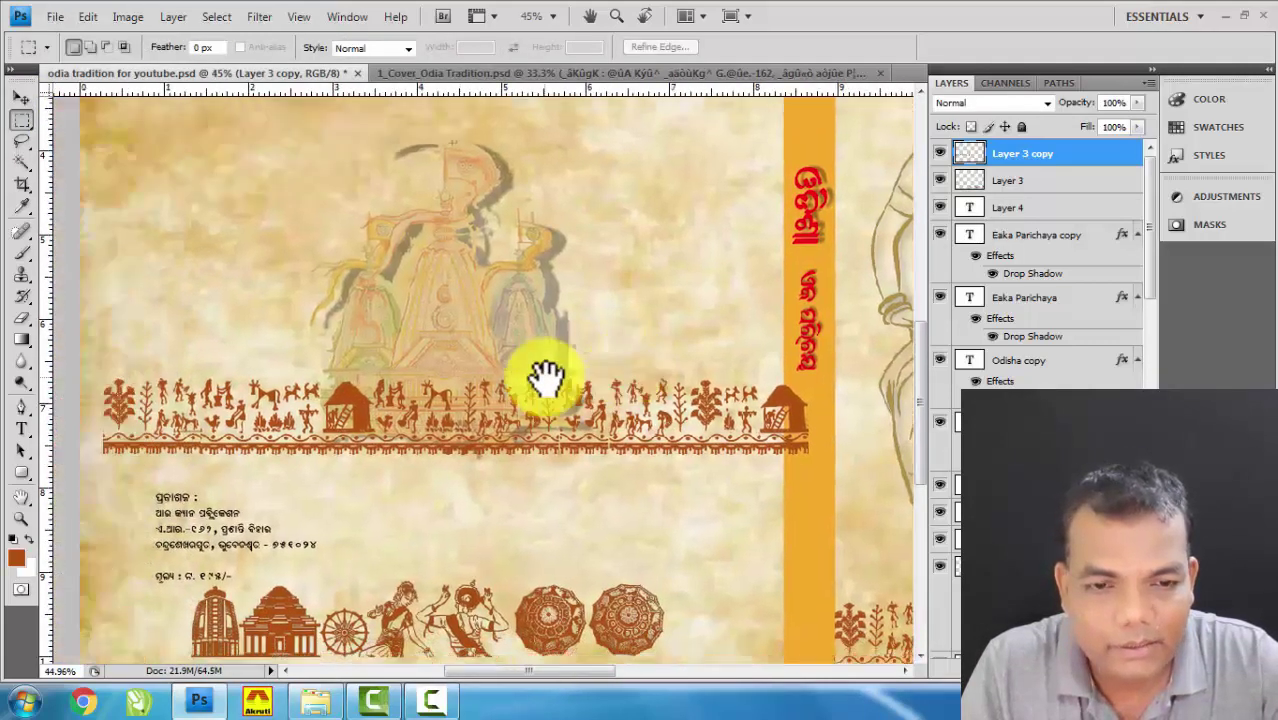
drag(205, 376, 838, 432)
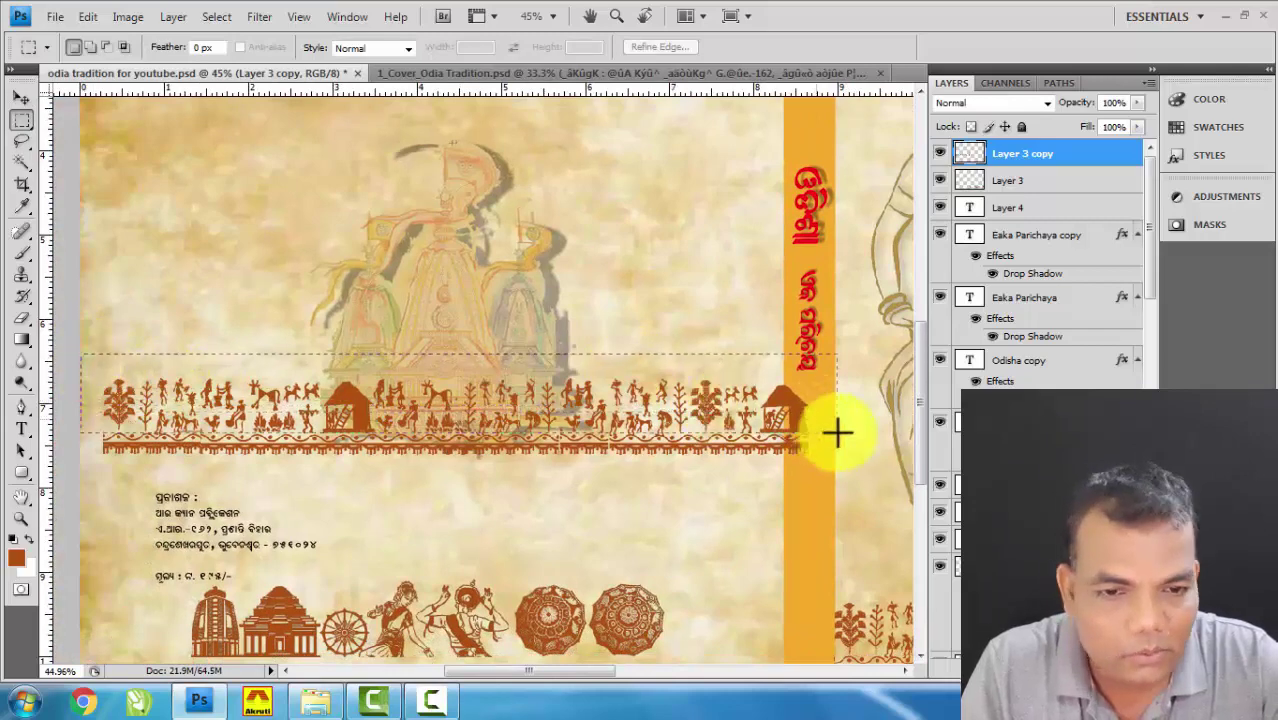
key(Delete)
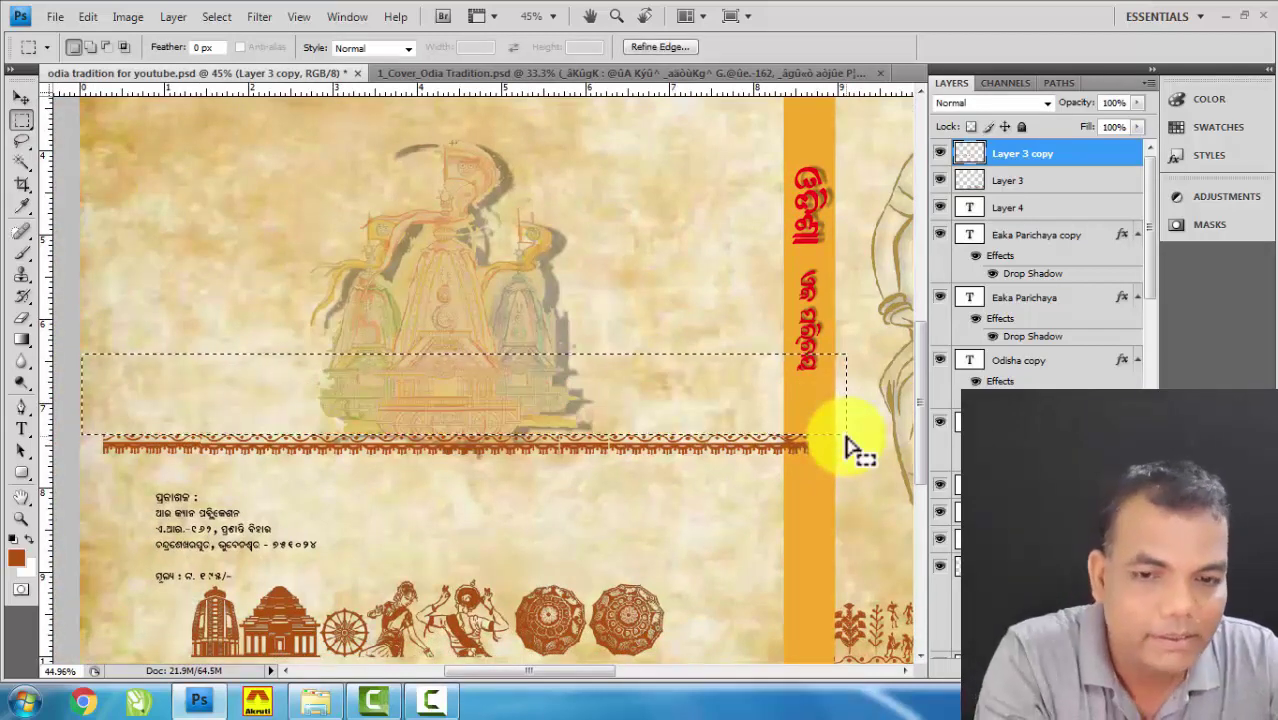
key(ctrl+d)
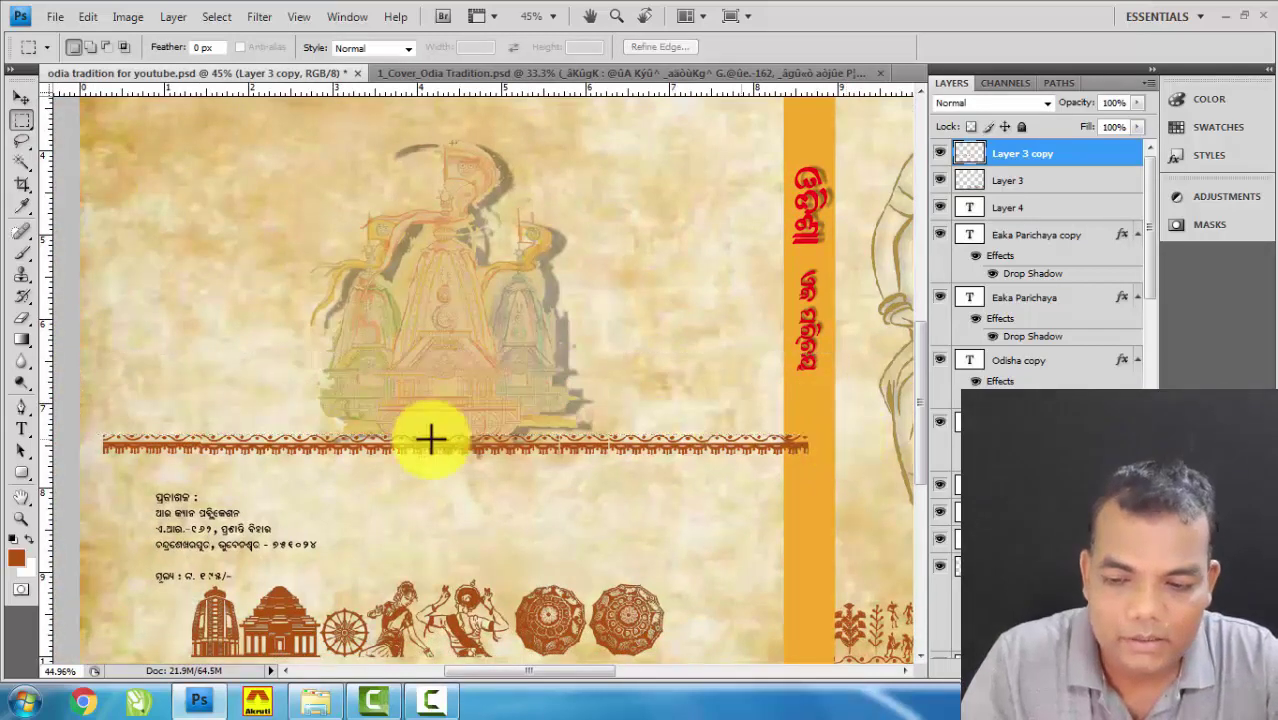
Move the decorative strip below the Rath Yatra illustration so it spans the back cover from the outer edge to the spine.
click(21, 97)
scroll(399, 442, down, 1)
drag(338, 441, 428, 459)
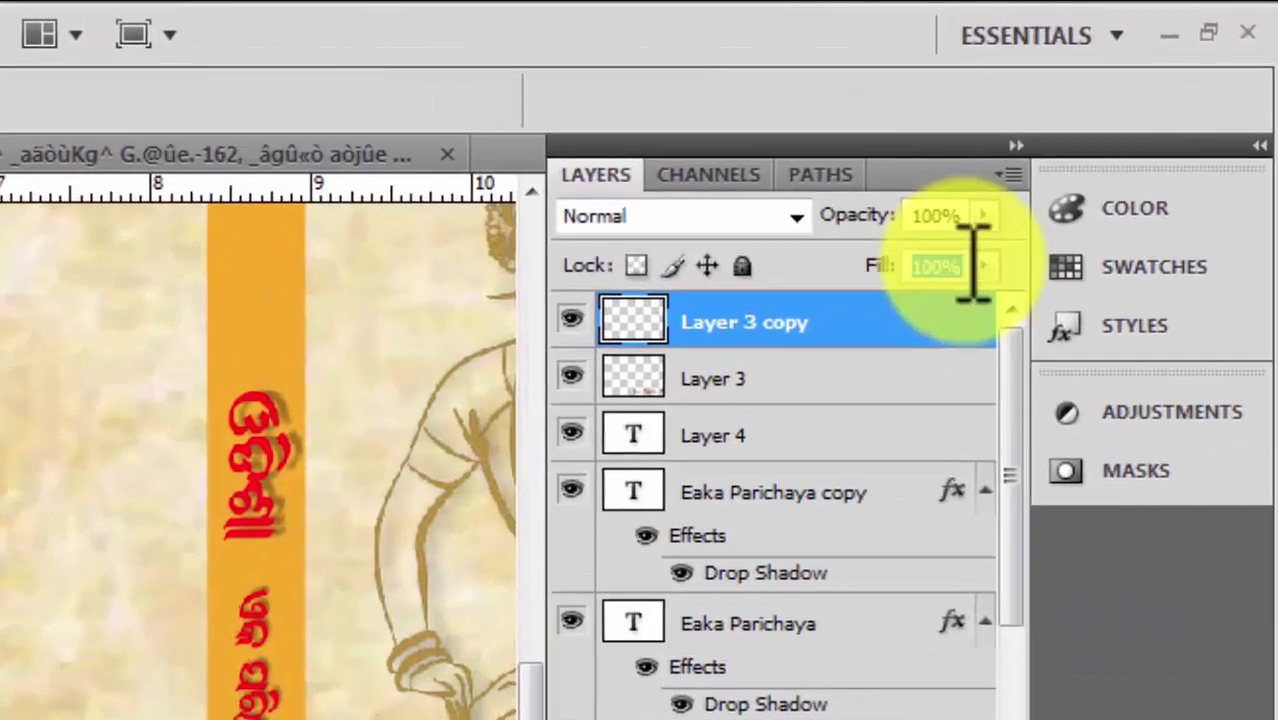
Reduce the decorative strip layer's fill to 65%.
key(Down)
key(Down)
key(Down)
key(Down)
key(Down)
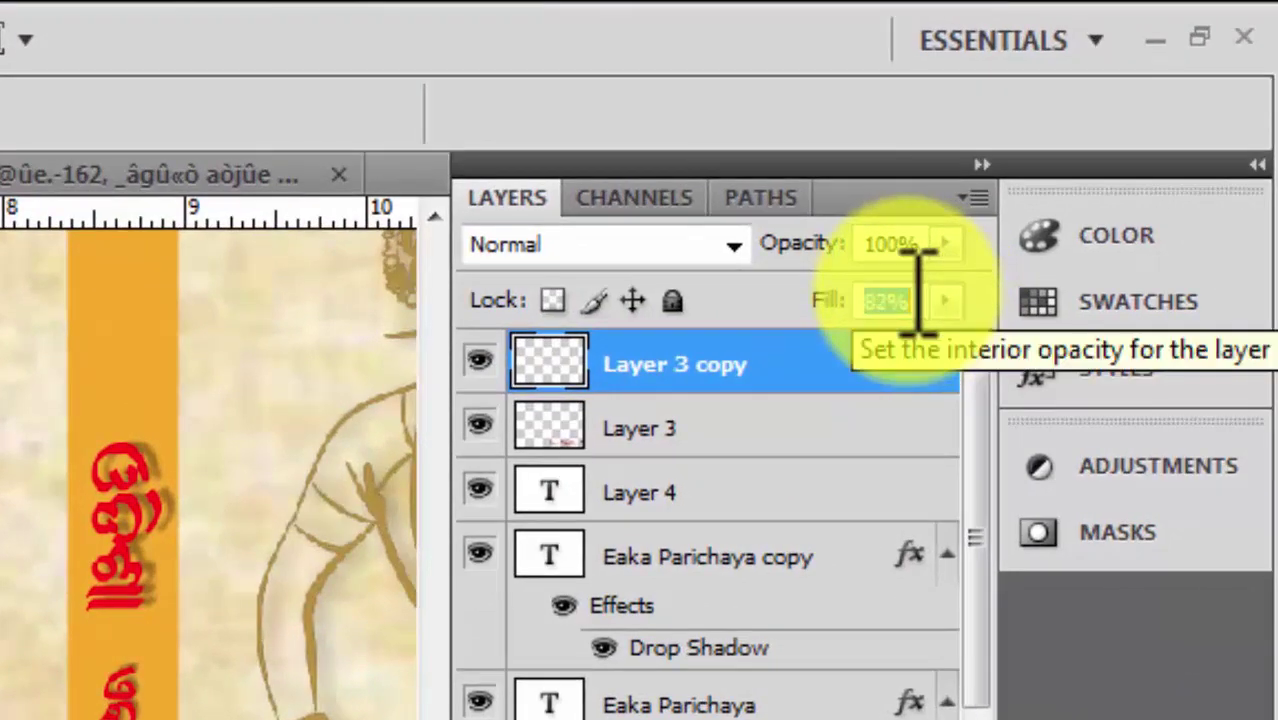
key(Down)
key(Down)
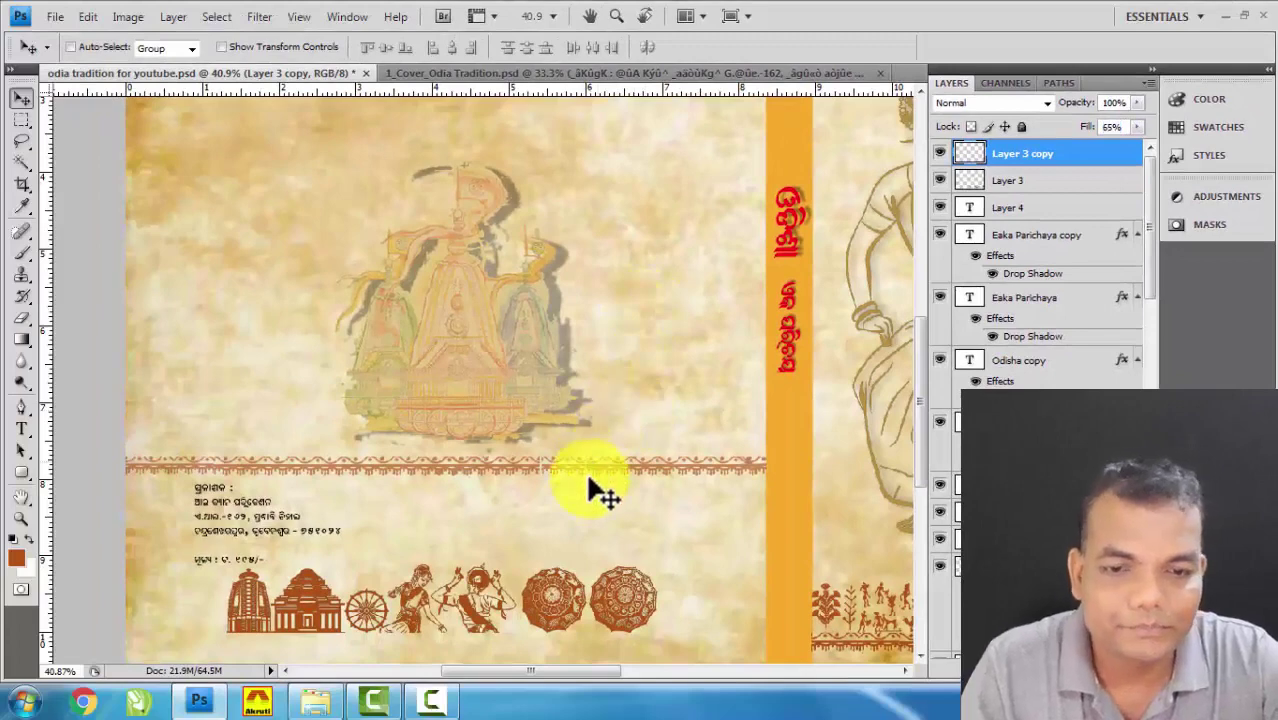
Duplicate the decorative strip and place the copy above the Rath Yatra illustration, beneath the author introduction.
scroll(590, 482, up, 3)
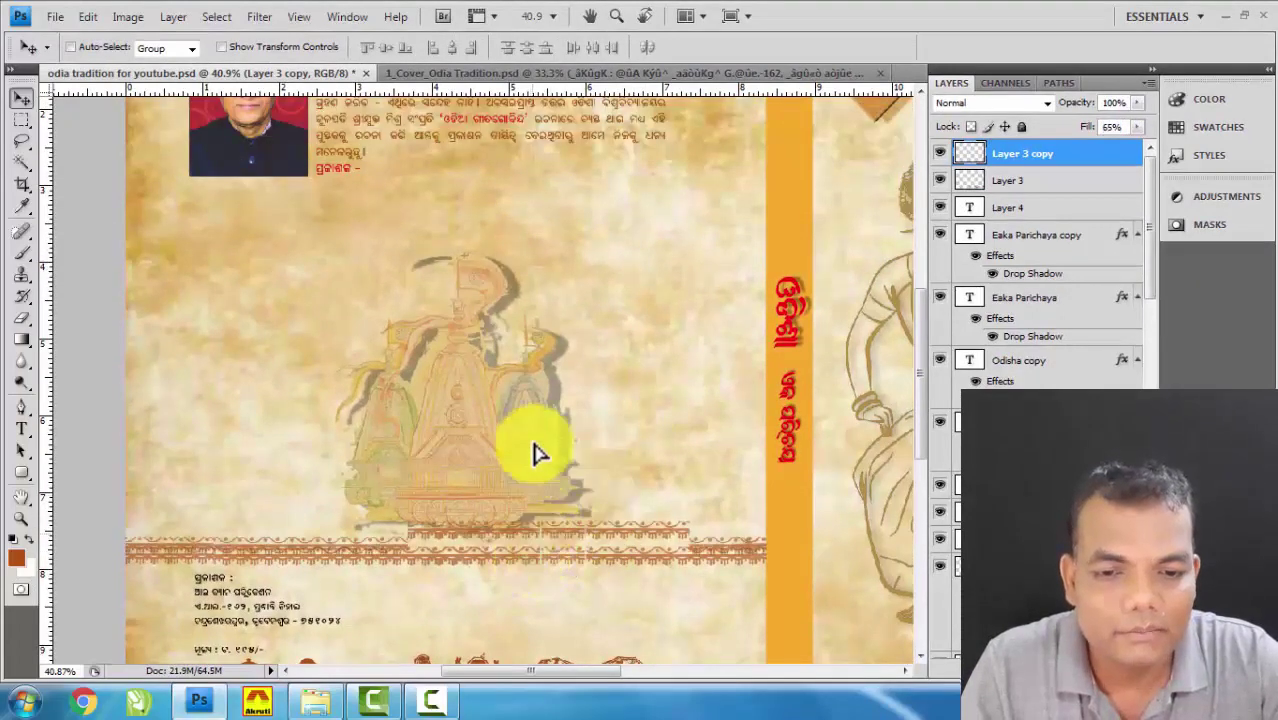
drag(535, 453, 545, 253)
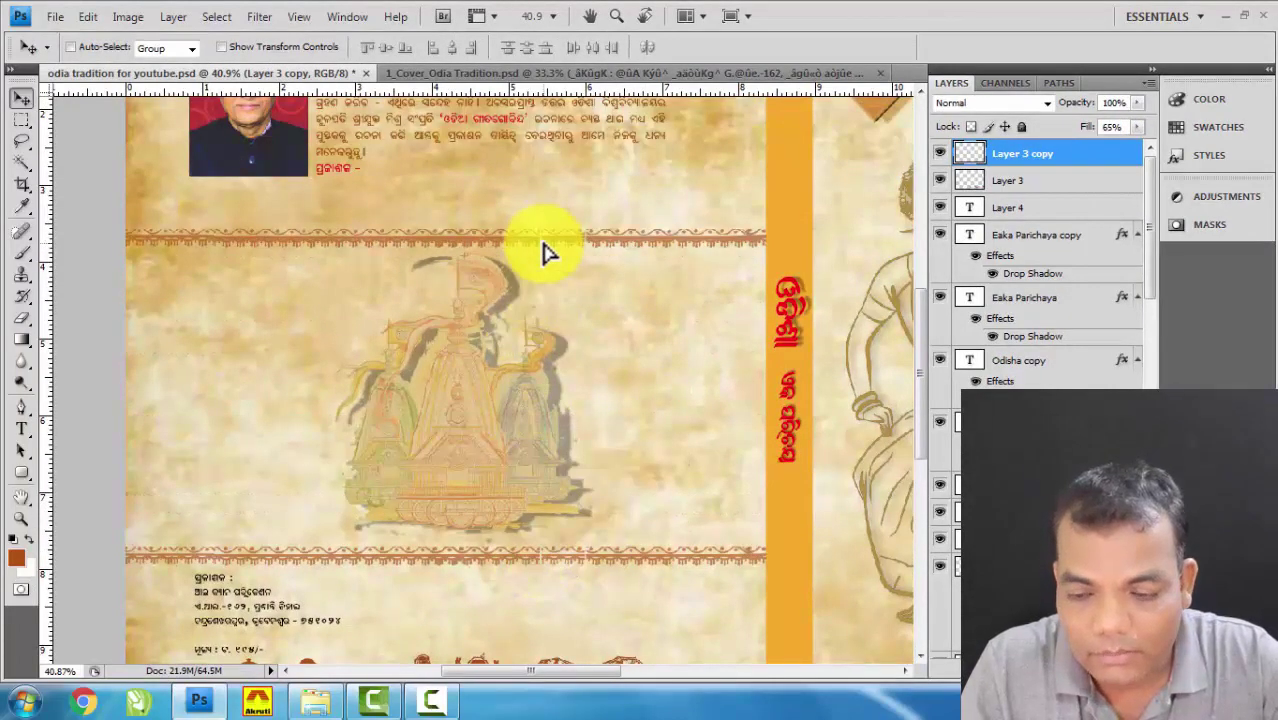
key(ctrl+j)
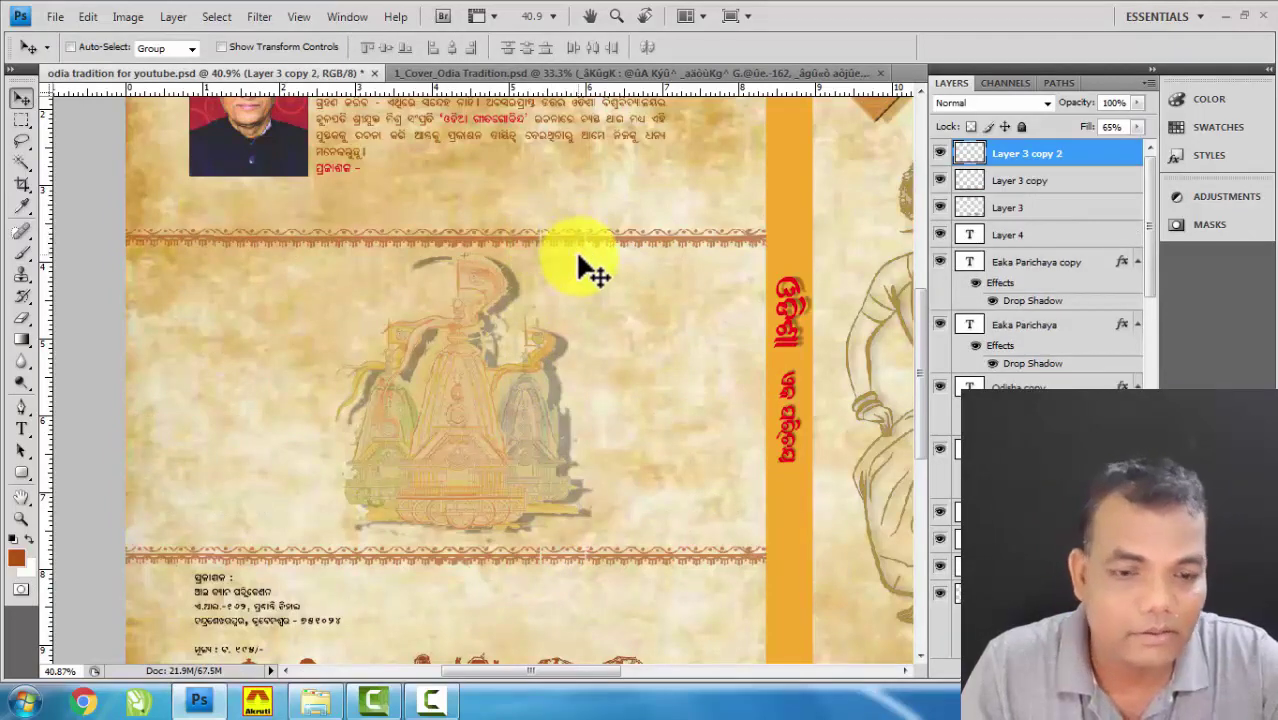
key(ctrl+0)
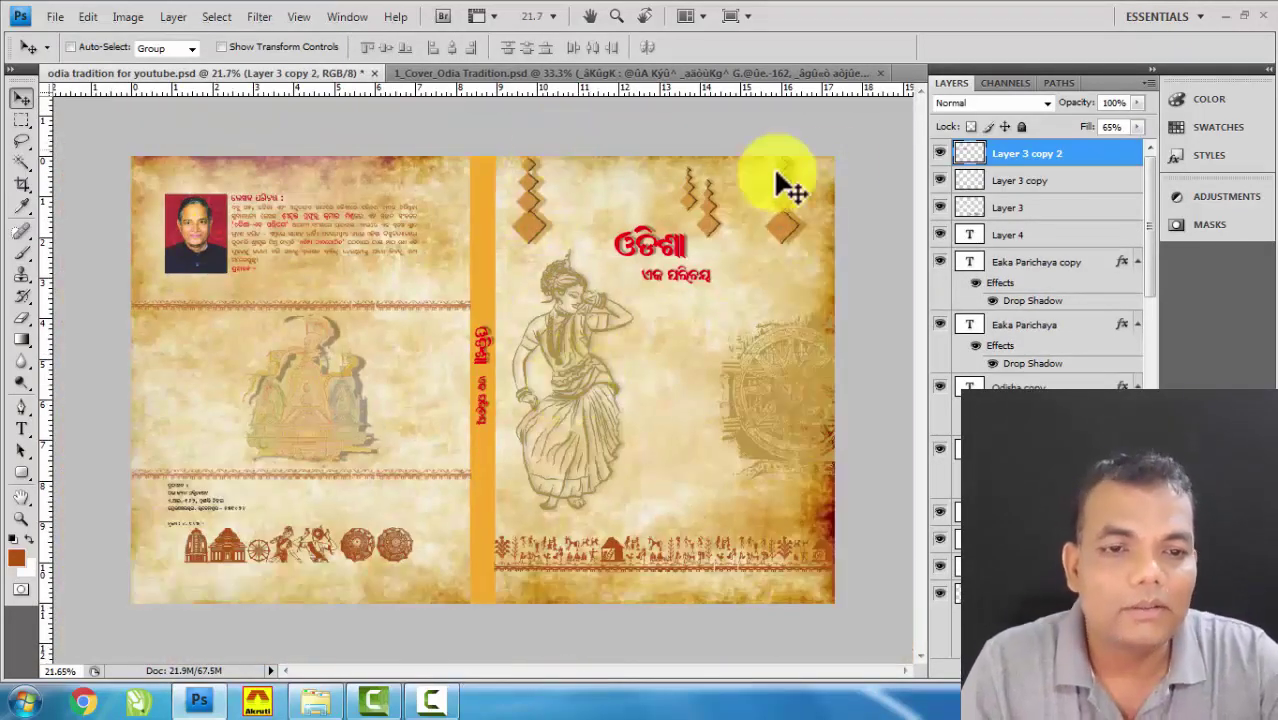
Move the two smaller hanging diamond ornaments beside the large left one on the front cover, hanging from the top edge in descending length.
scroll(672, 230, up, 5)
scroll(672, 230, up, 5)
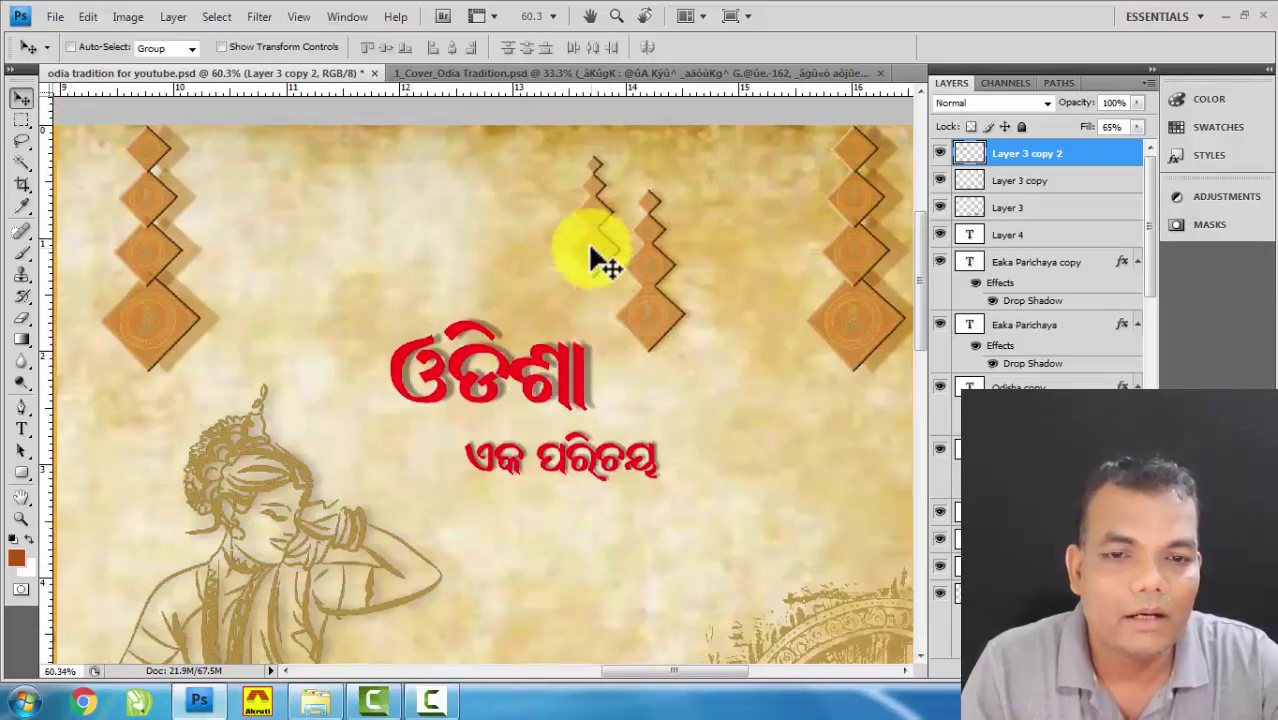
right_click(598, 254)
click(645, 260)
scroll(408, 300, down, 3)
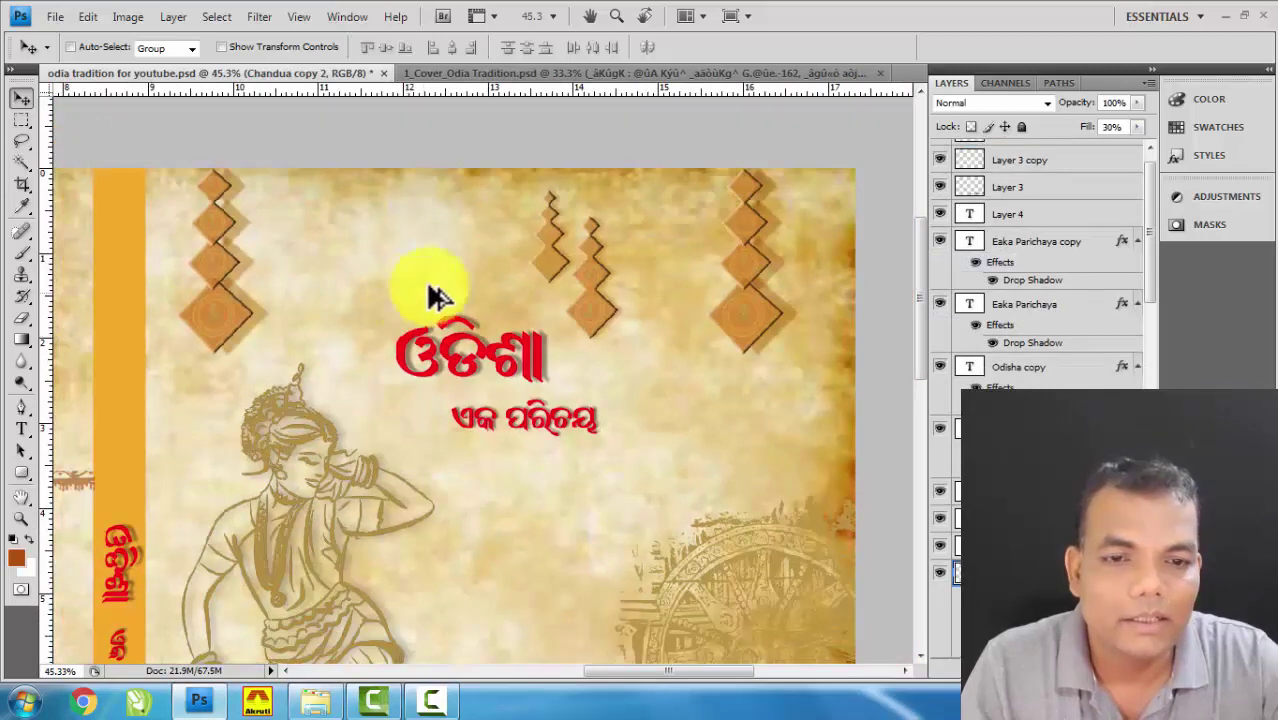
drag(573, 288, 303, 252)
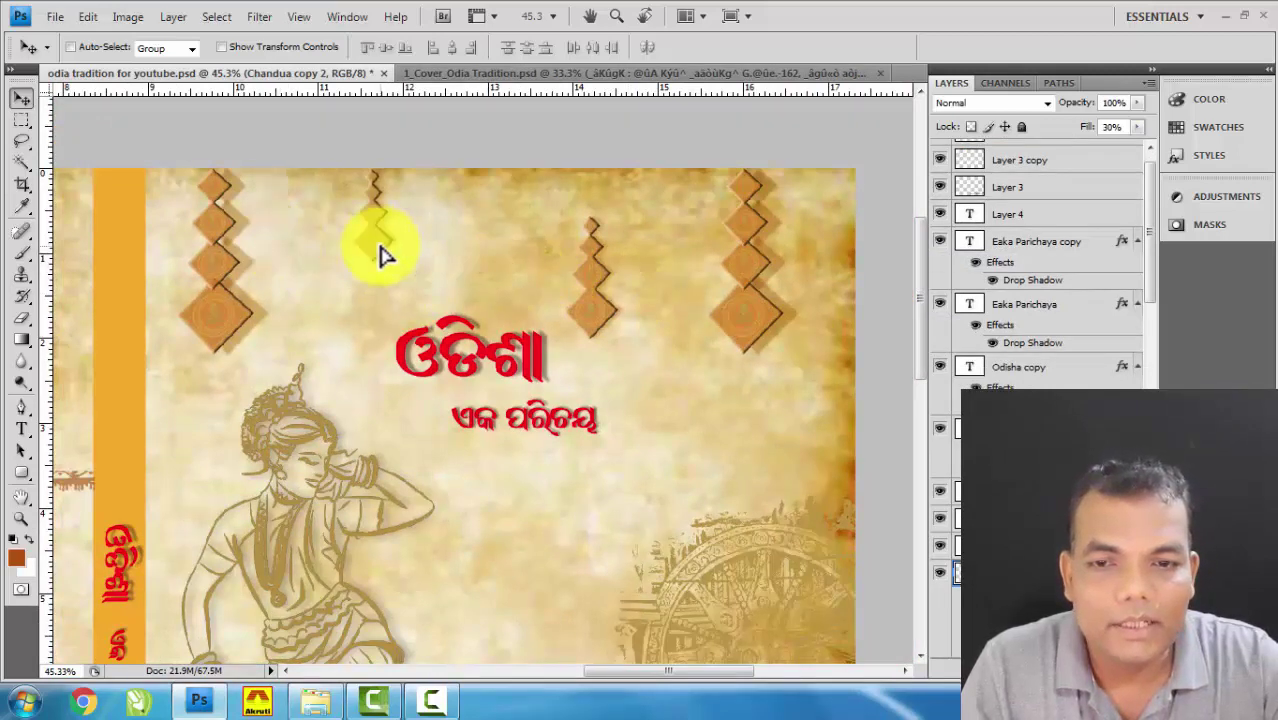
ctrl+click(605, 322)
drag(605, 322, 290, 262)
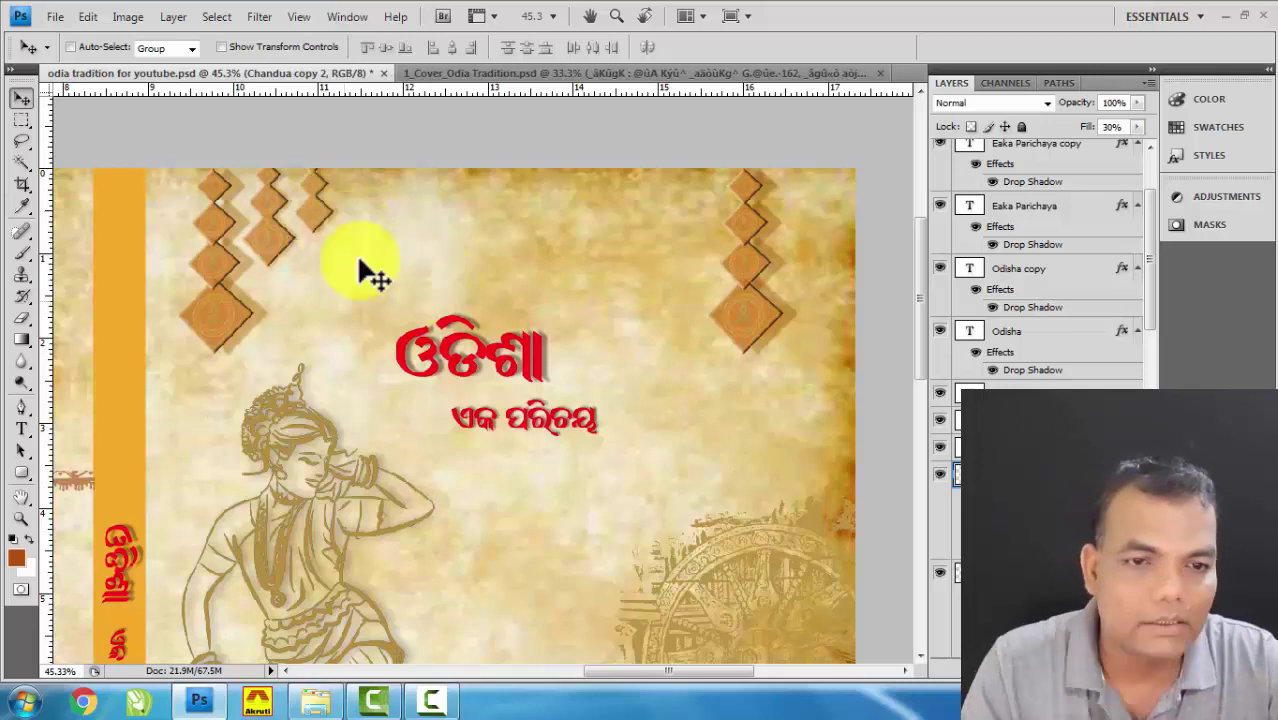
Duplicate the two smaller hanging ornaments together and place the copies near the large right ornament on the front cover.
right_click(308, 250)
click(333, 245)
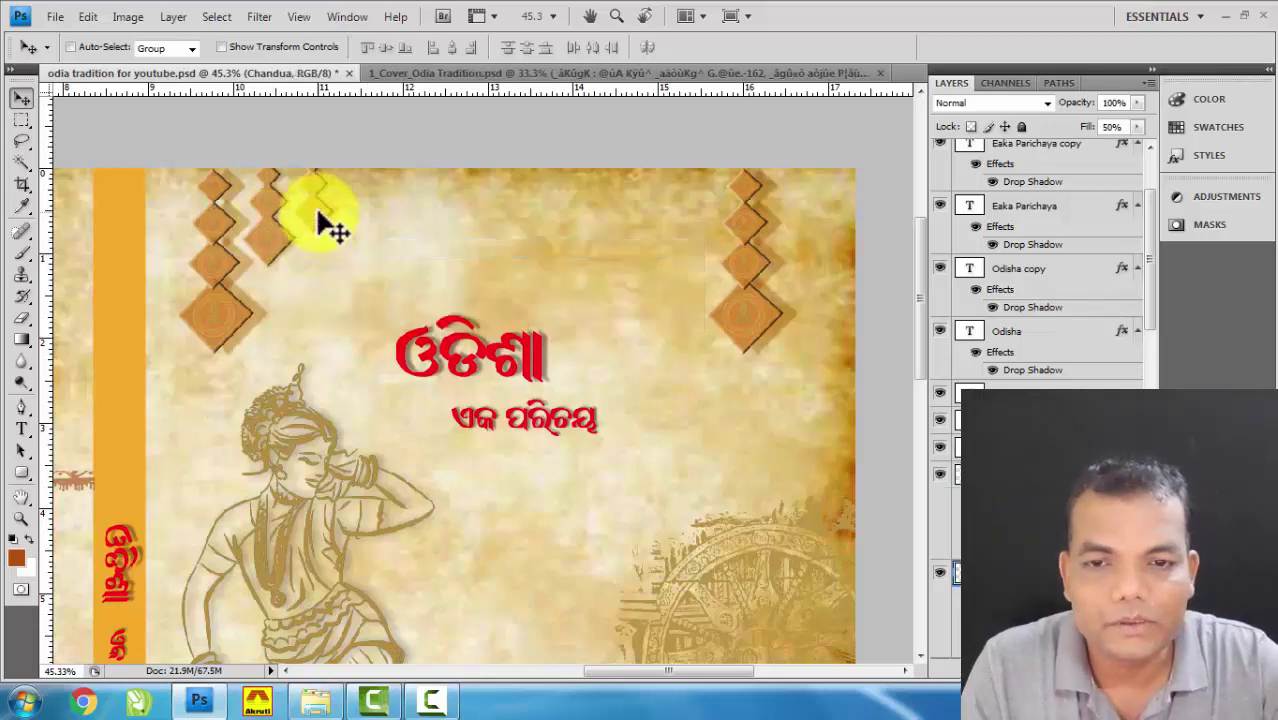
drag(314, 223, 692, 222)
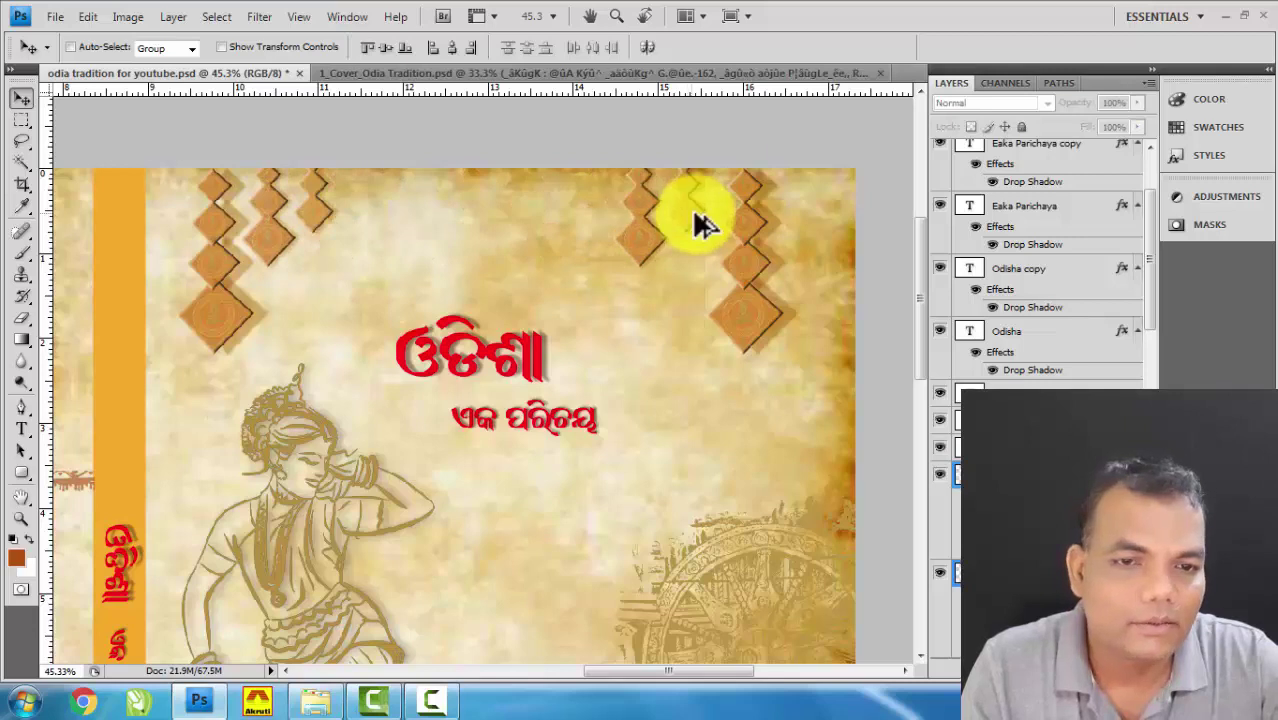
Flip the two copied ornaments horizontally with Free Transform and shift them right to X 3045.9 px, close beside the large right ornament.
key(ctrl+t)
right_click(688, 211)
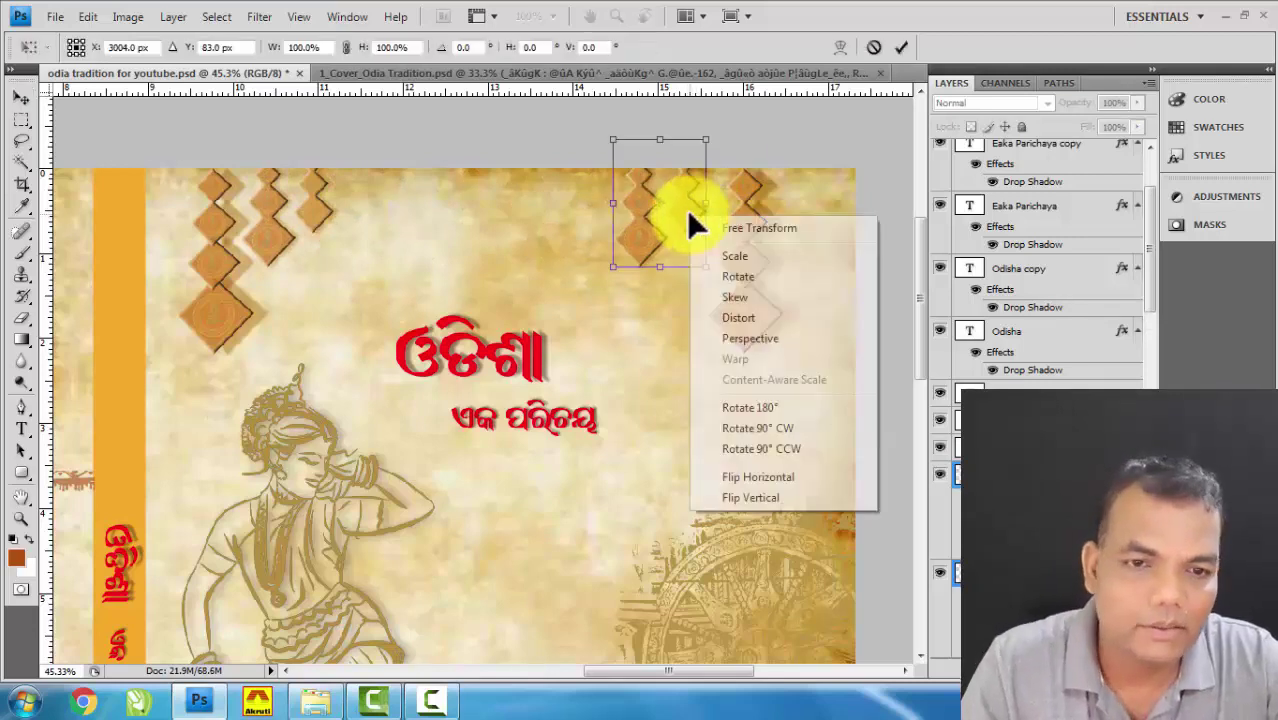
click(750, 477)
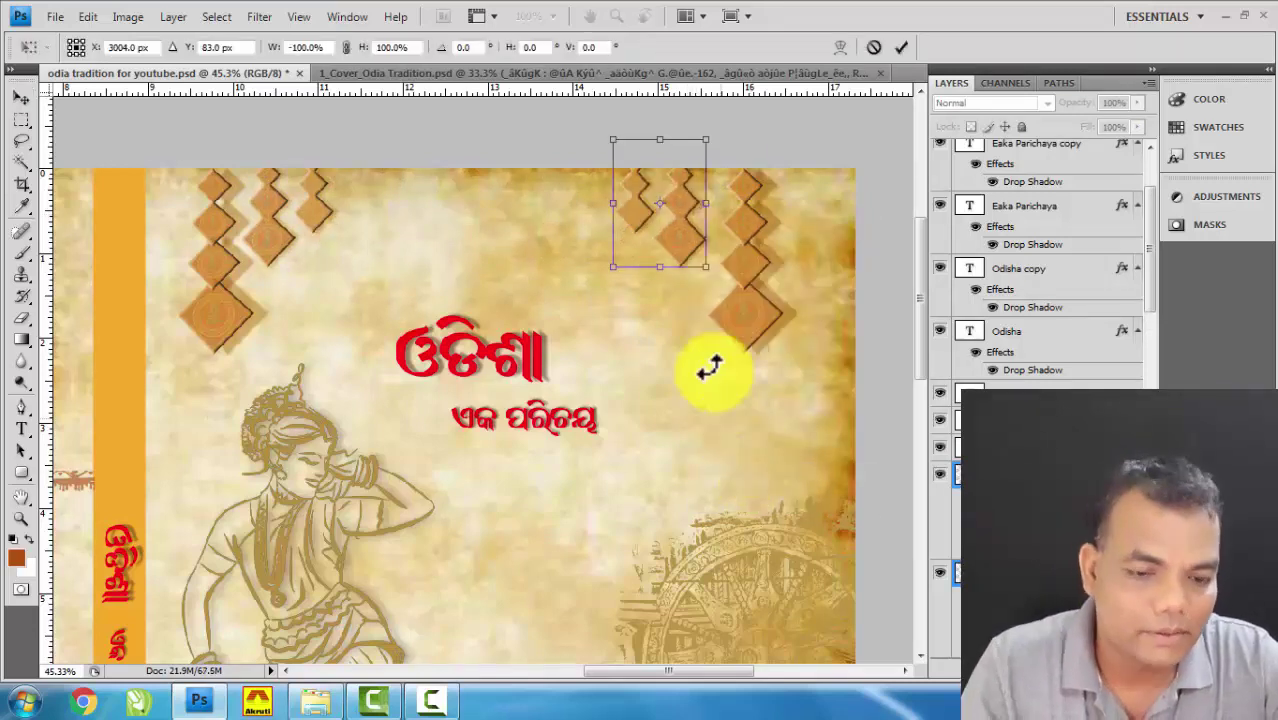
drag(700, 260, 702, 260)
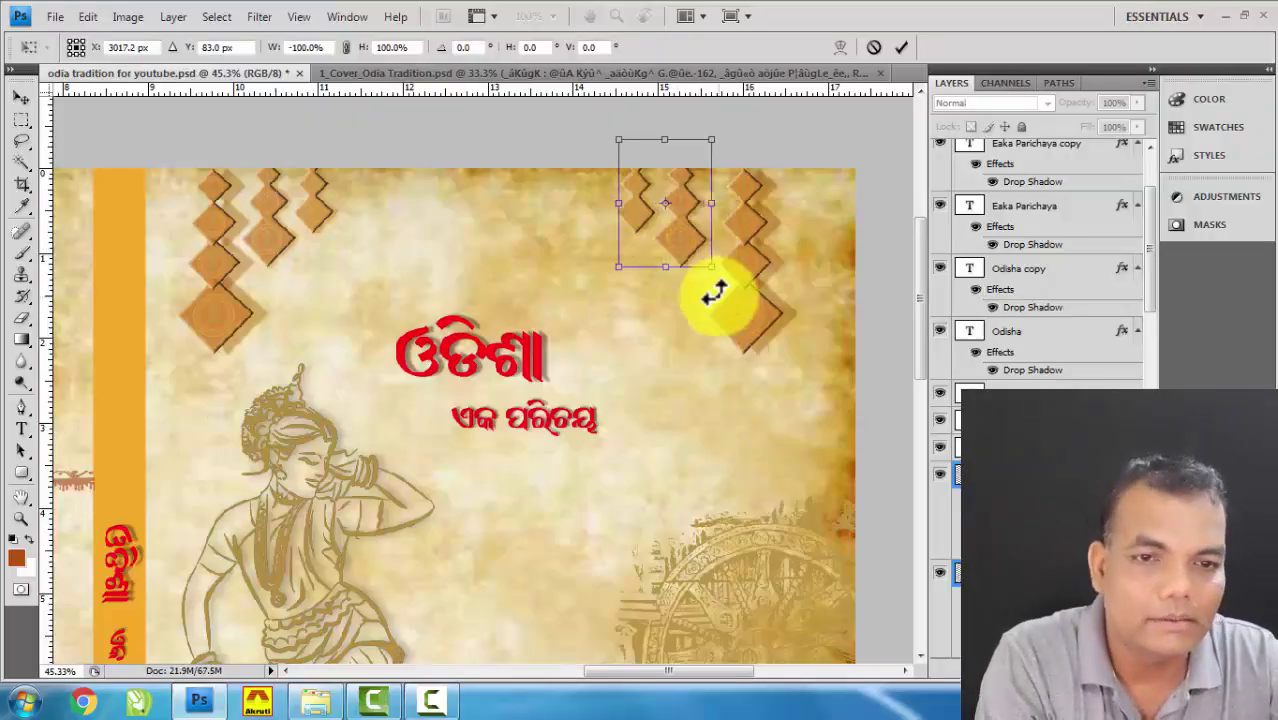
key(Right)
key(Right)
key(Right)
key(Right)
key(Right)
key(Right)
key(Right)
key(Right)
key(Right)
key(Right)
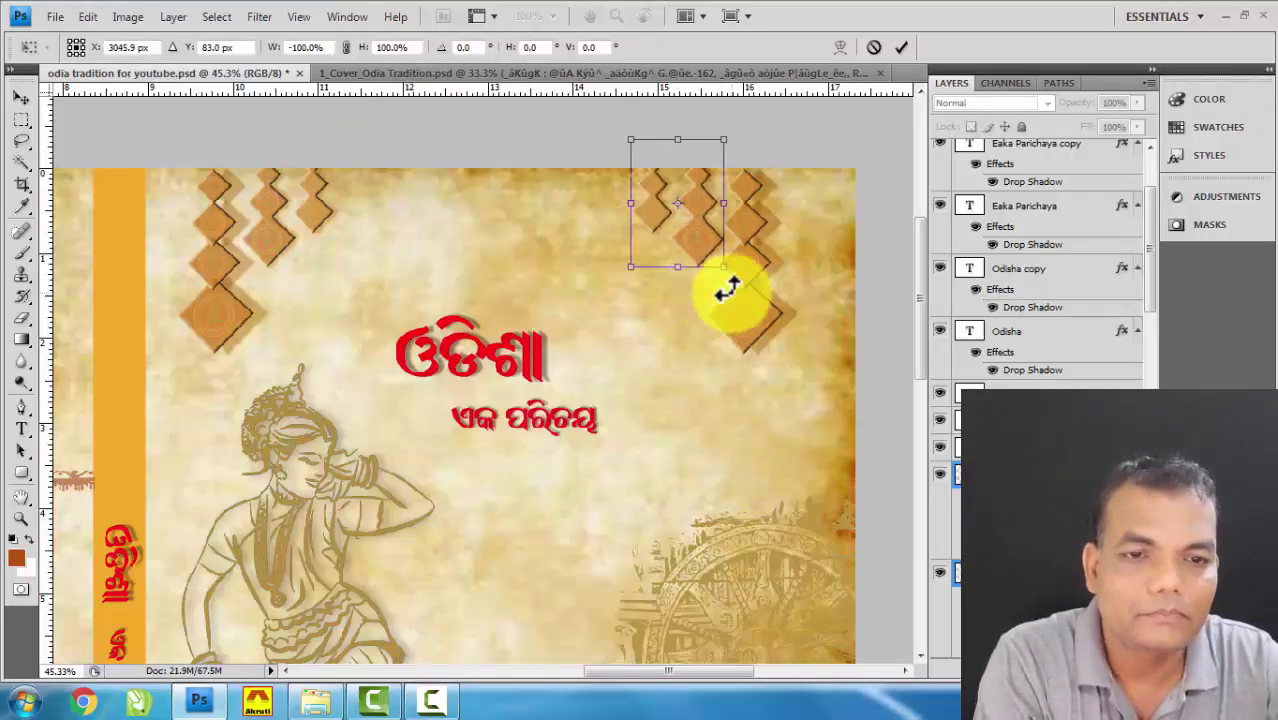
key(Return)
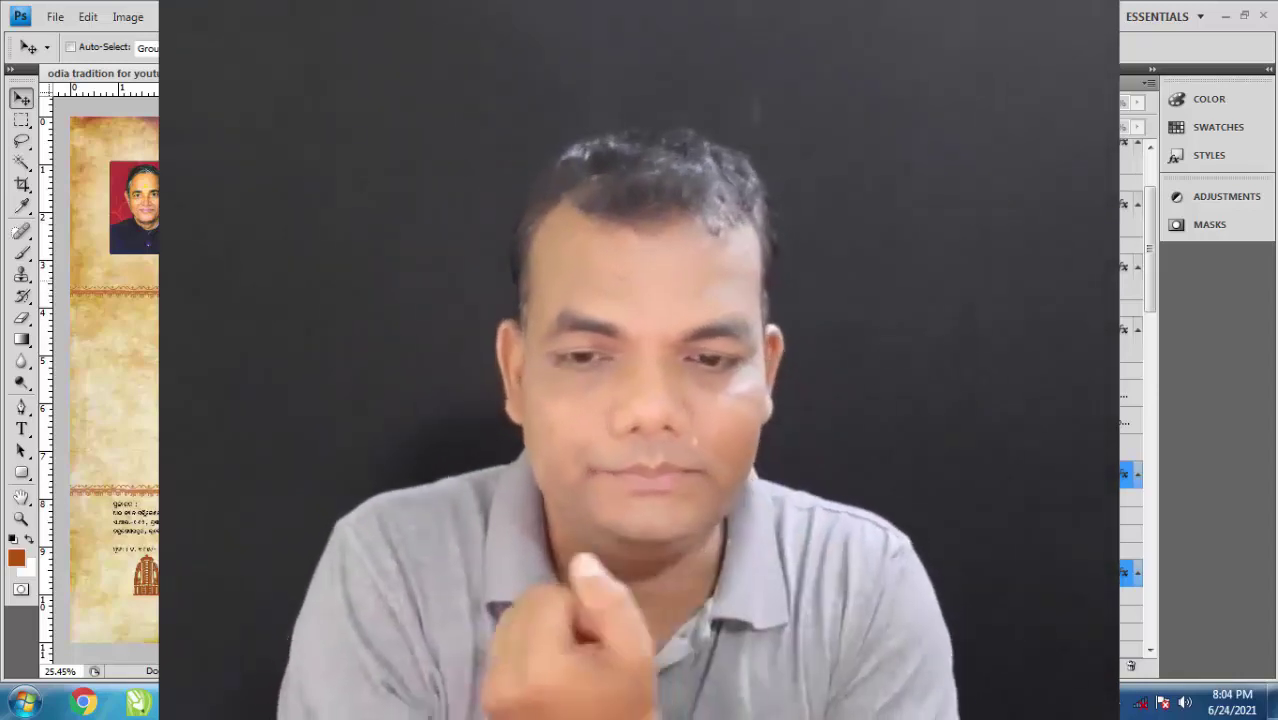
Examine the whole cover and the front cover's title area between the hanging ornaments.
scroll(487, 377, down, 1)
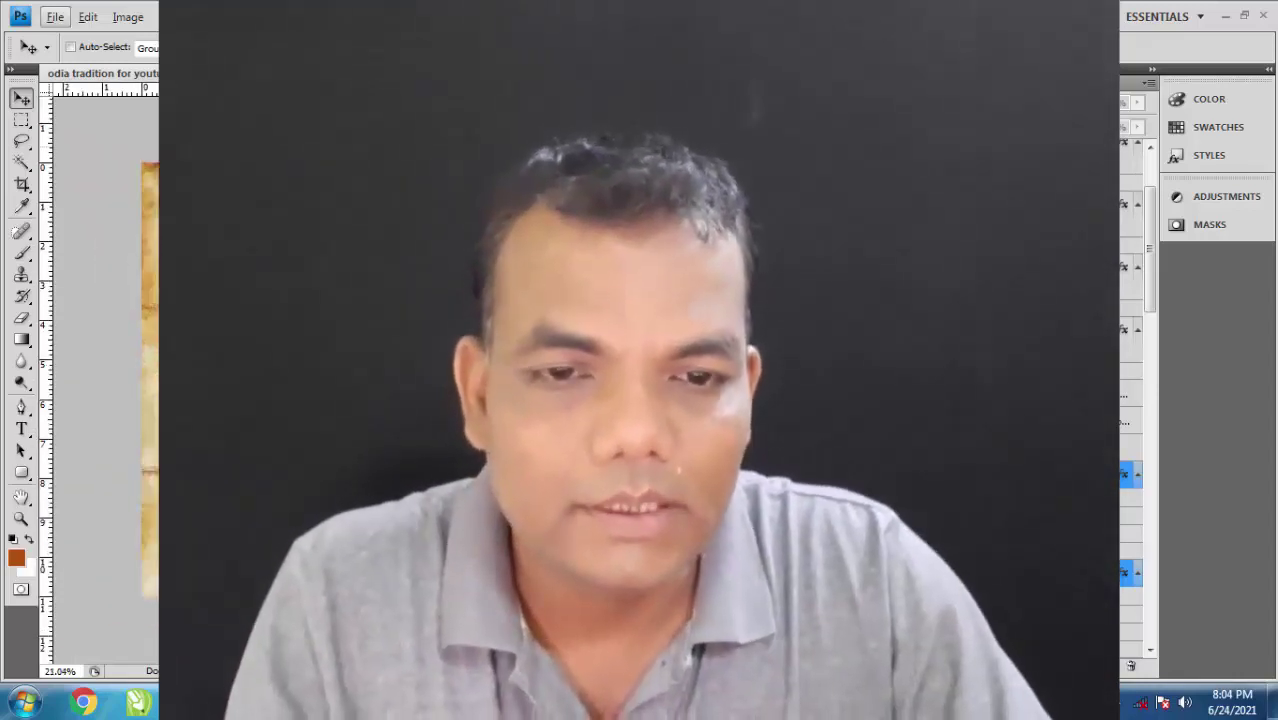
scroll(487, 377, up, 1)
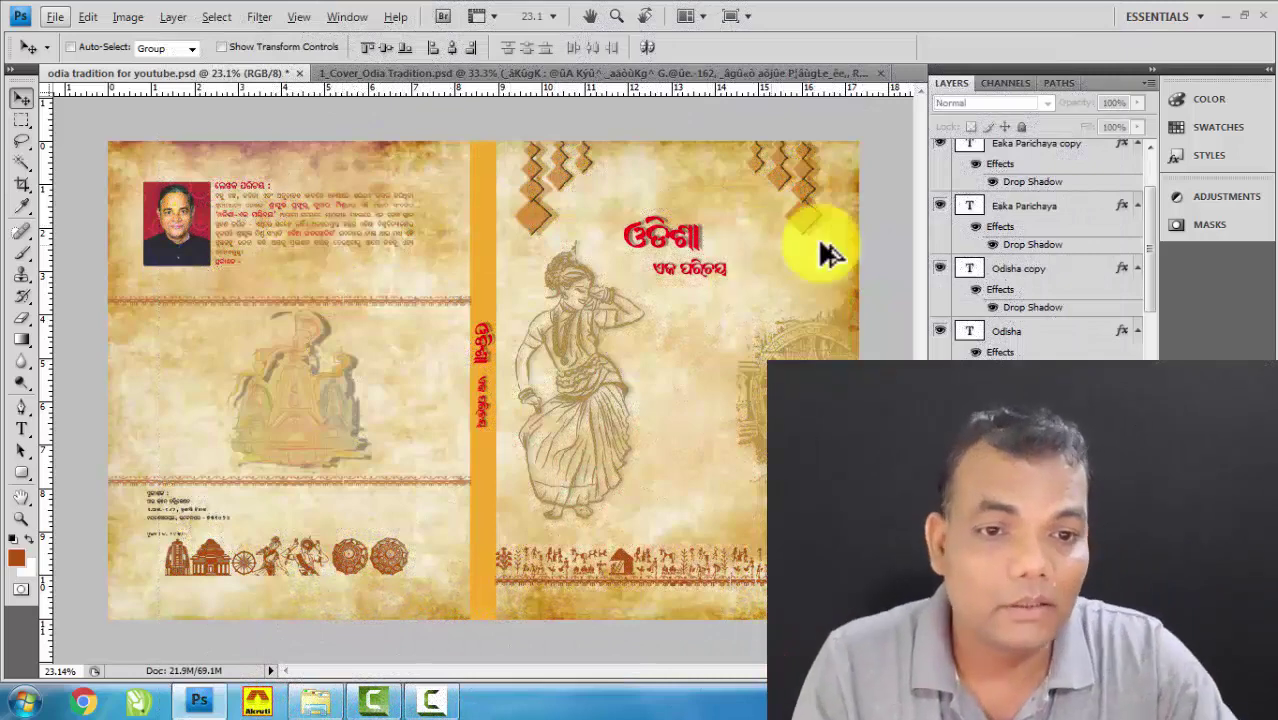
scroll(827, 251, up, 3)
scroll(668, 243, up, 2)
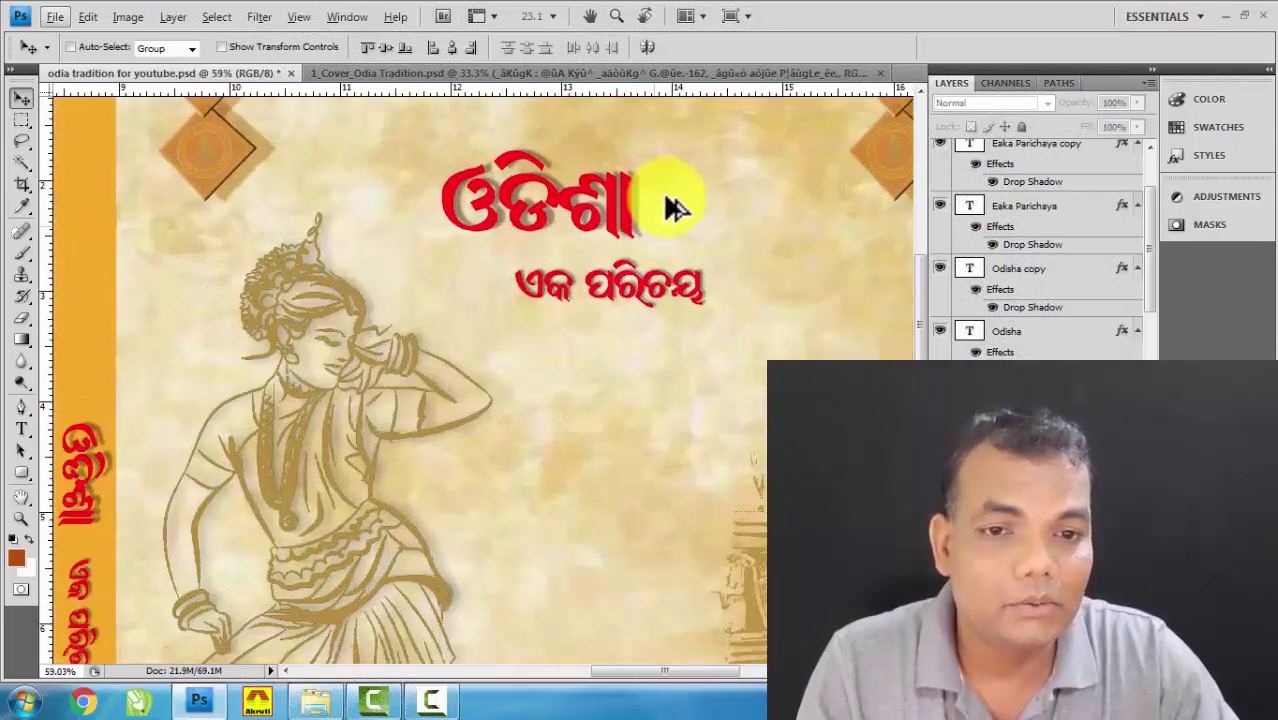
scroll(491, 251, up, 1)
scroll(650, 248, down, 4)
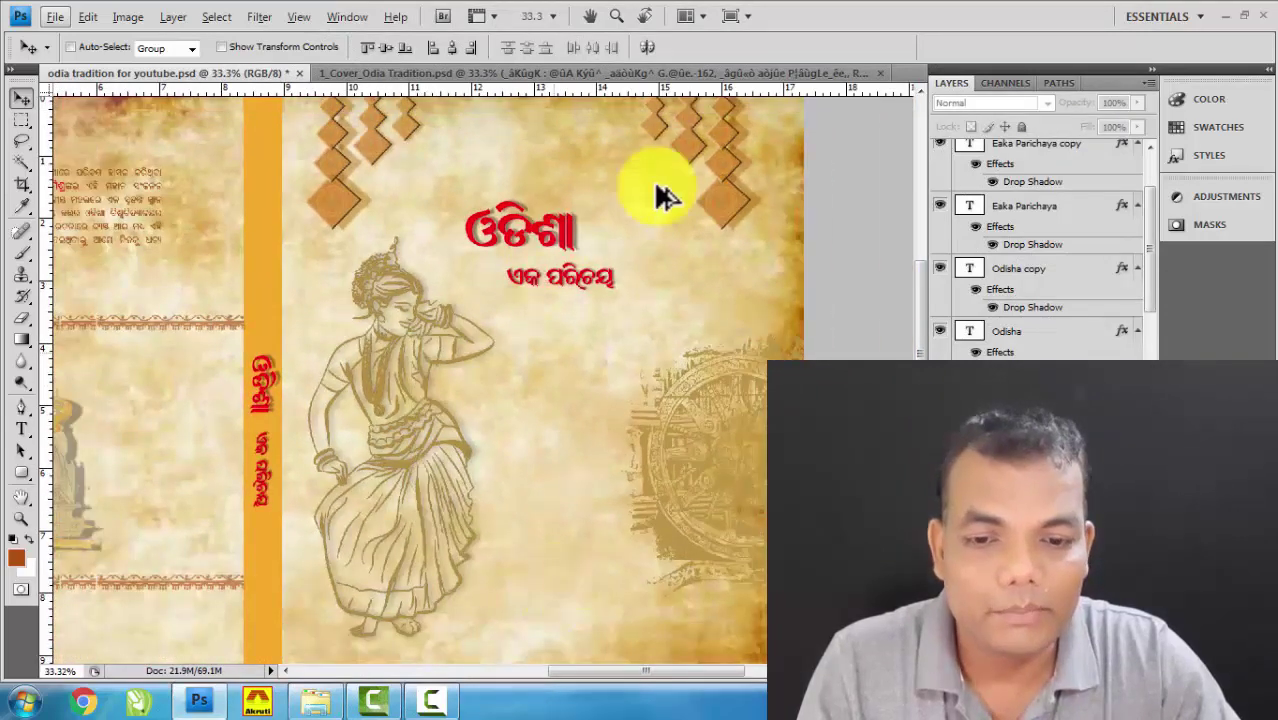
scroll(762, 230, up, 1)
scroll(700, 230, up, 1)
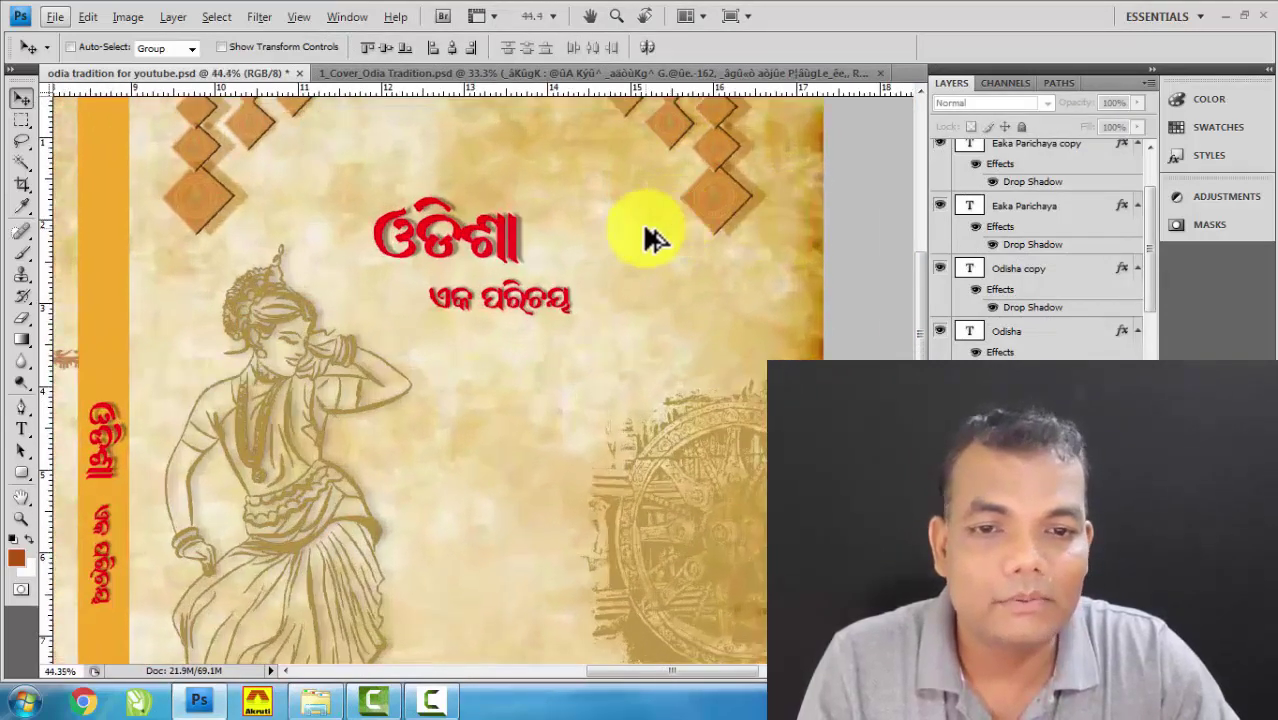
Add a new layer above the Odisha title layer and fill a thin horizontal strip beneath the title with the brown foreground colour.
scroll(600, 262, up, 1)
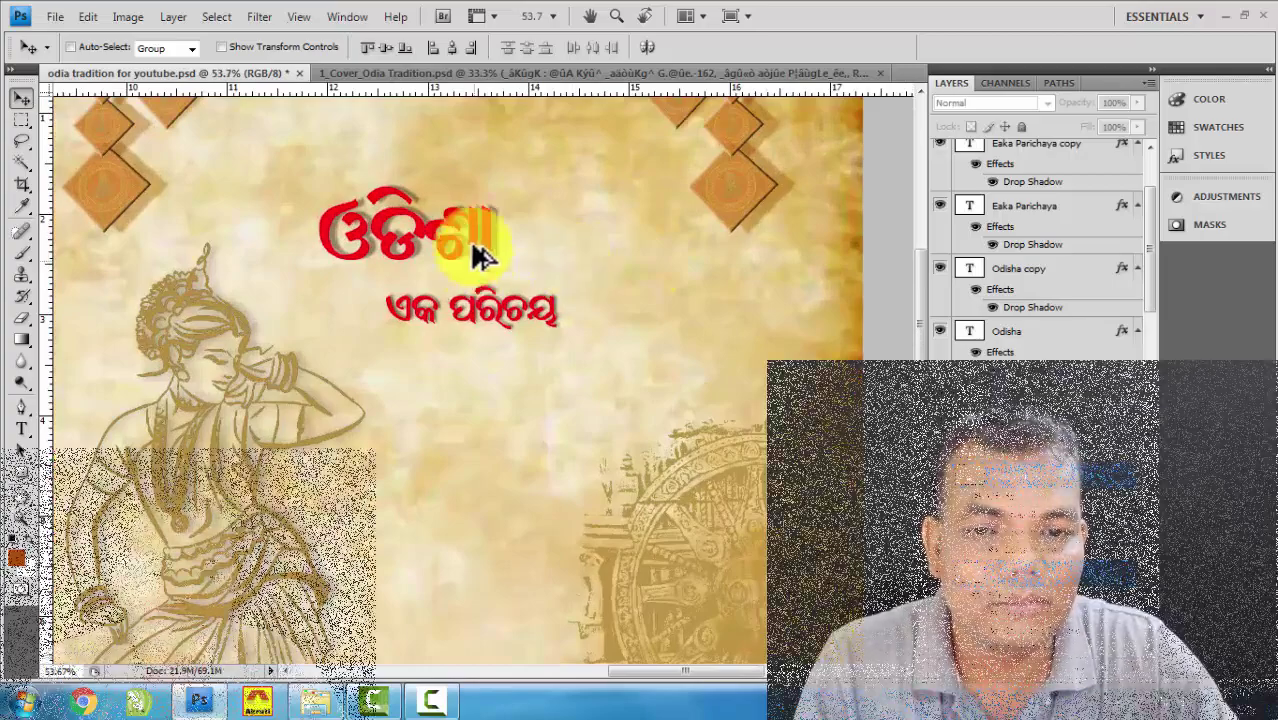
scroll(505, 260, up, 1)
scroll(505, 260, up, 2)
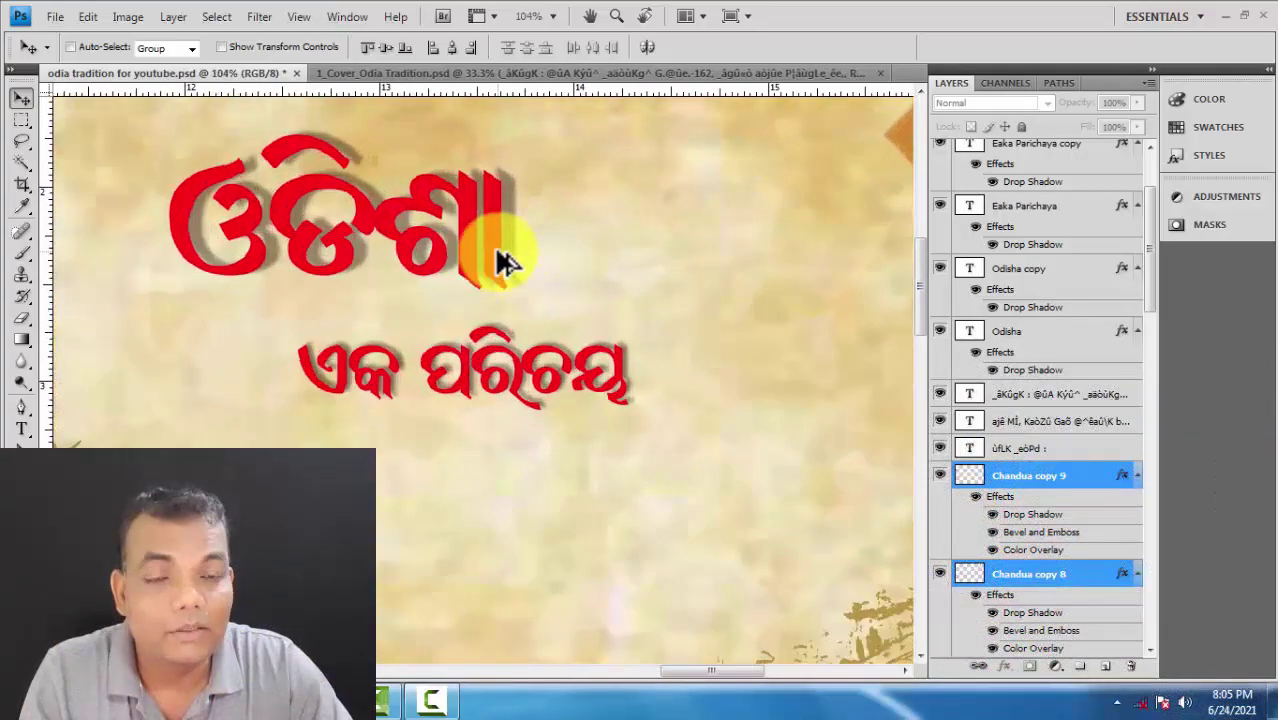
right_click(464, 207)
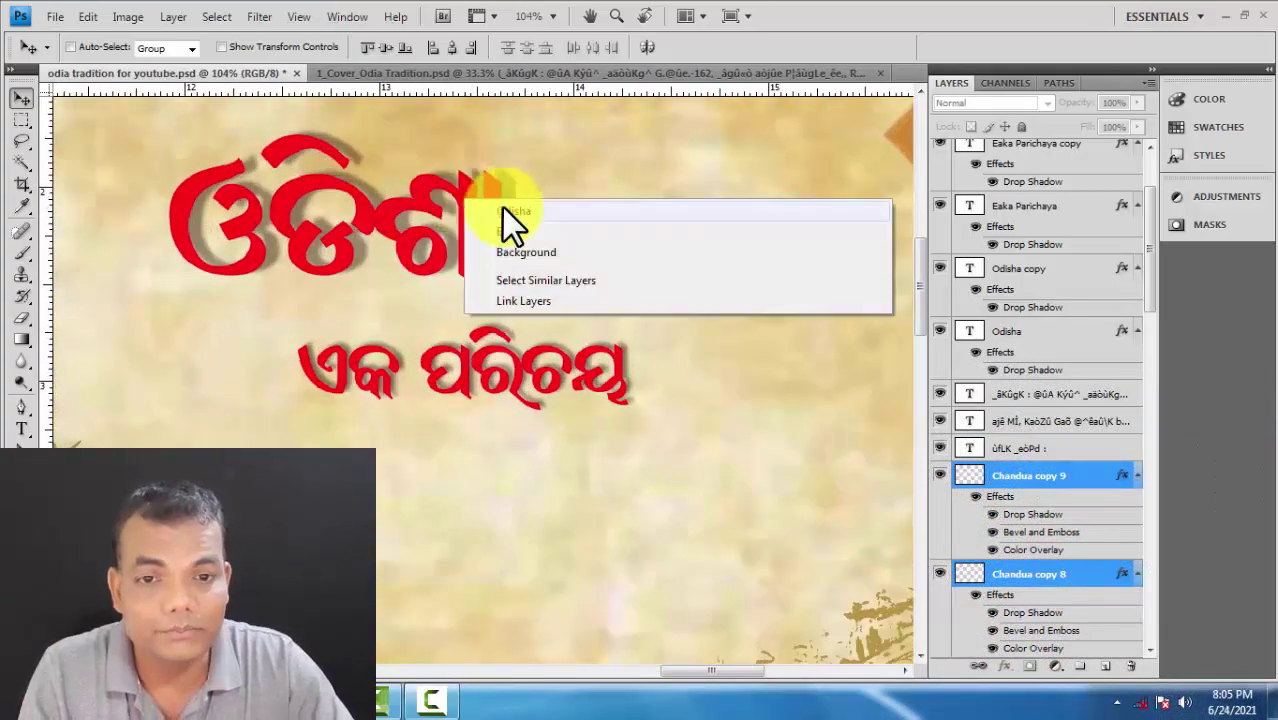
click(513, 220)
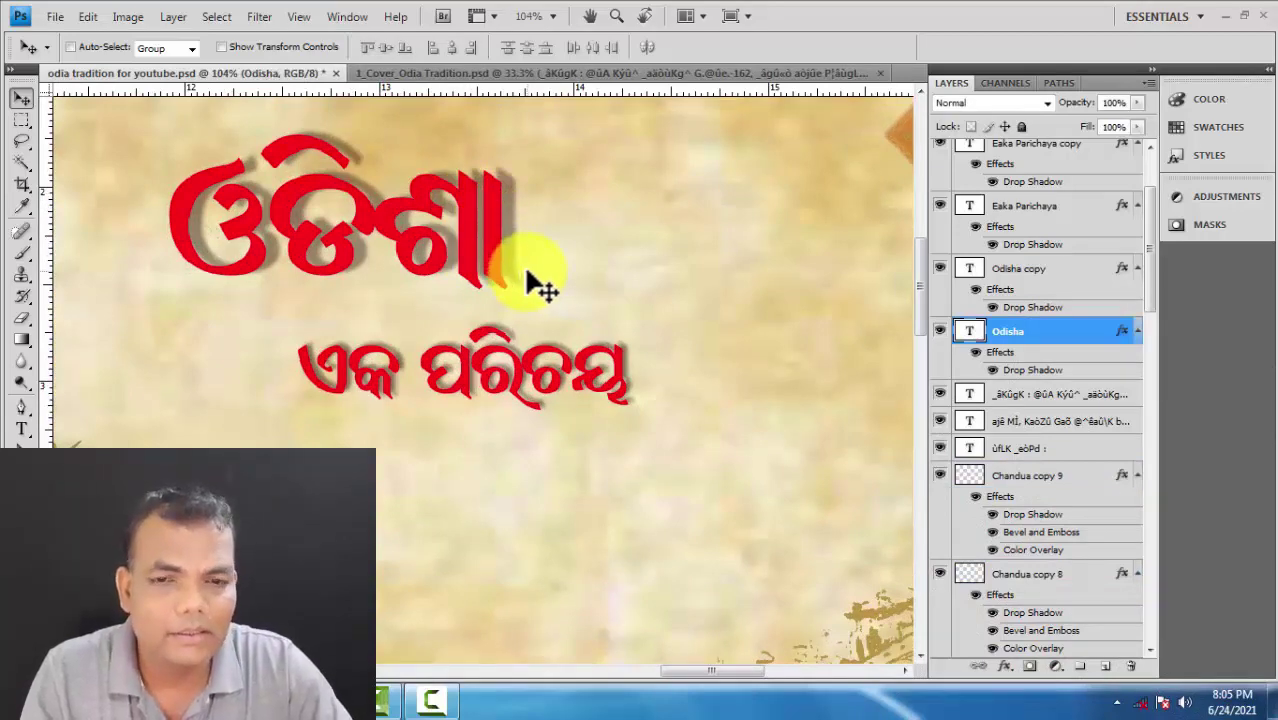
scroll(530, 275, down, 3)
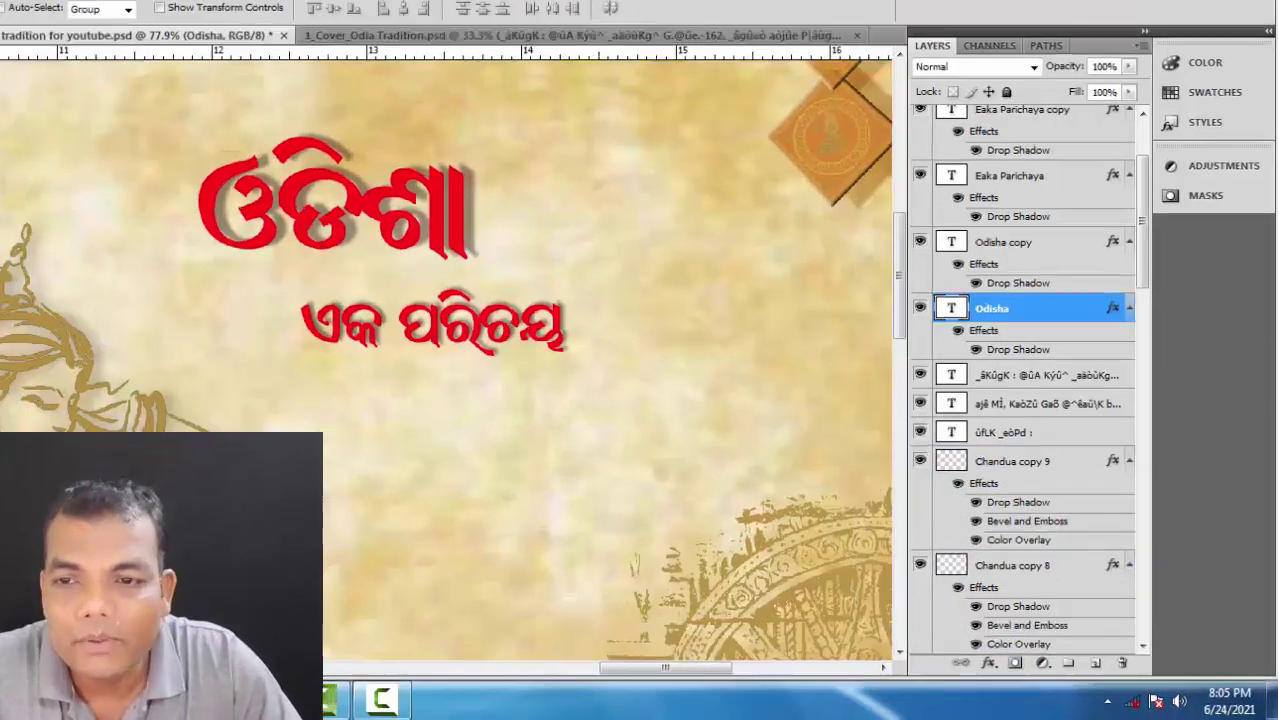
click(1095, 663)
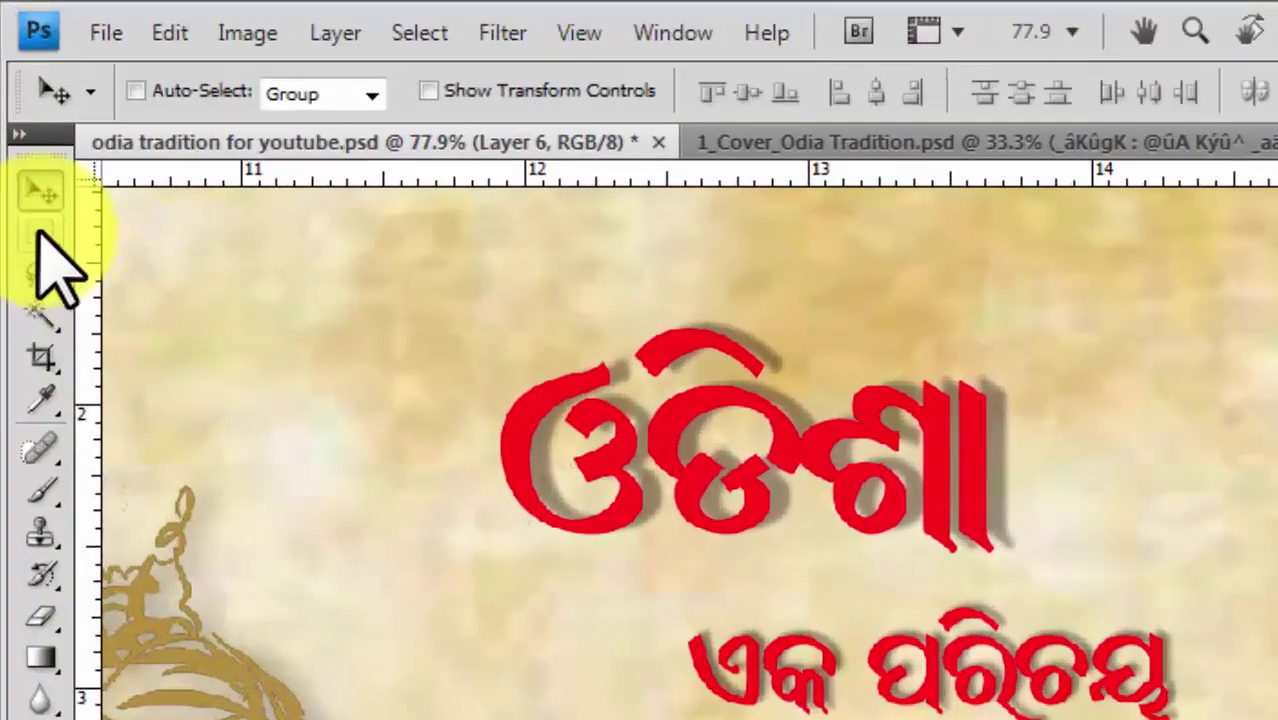
click(37, 240)
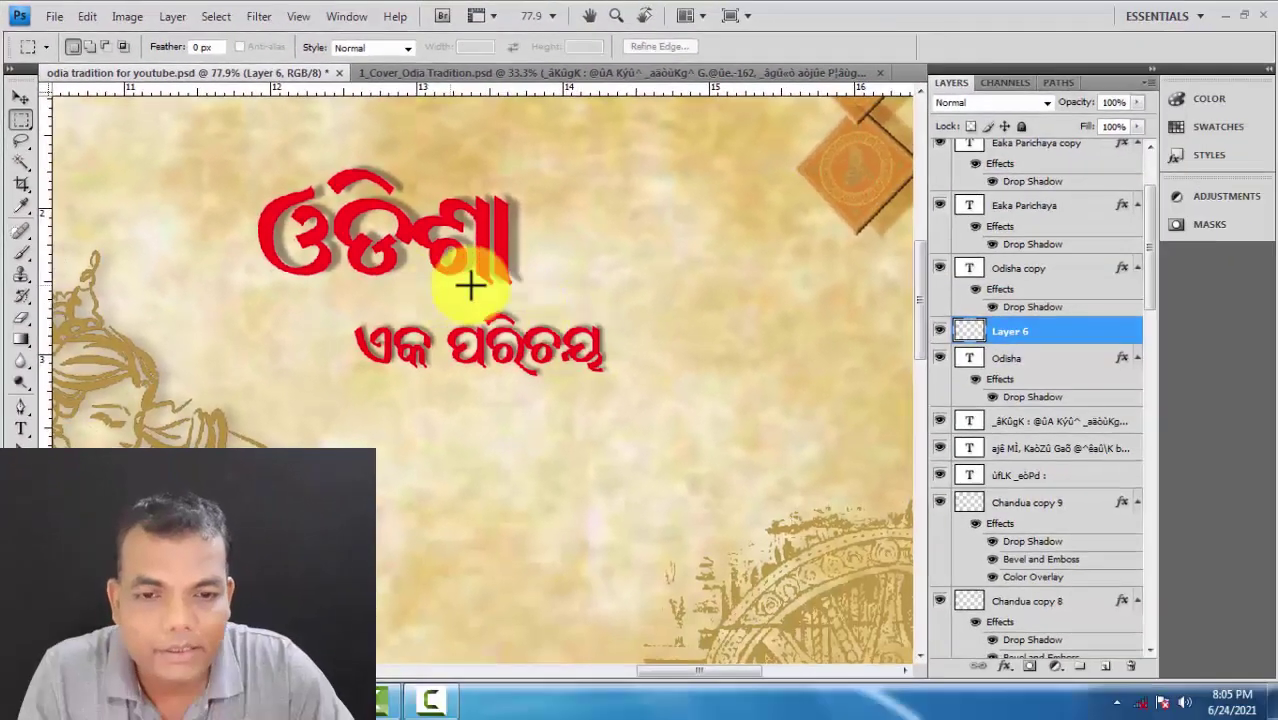
drag(595, 302, 876, 303)
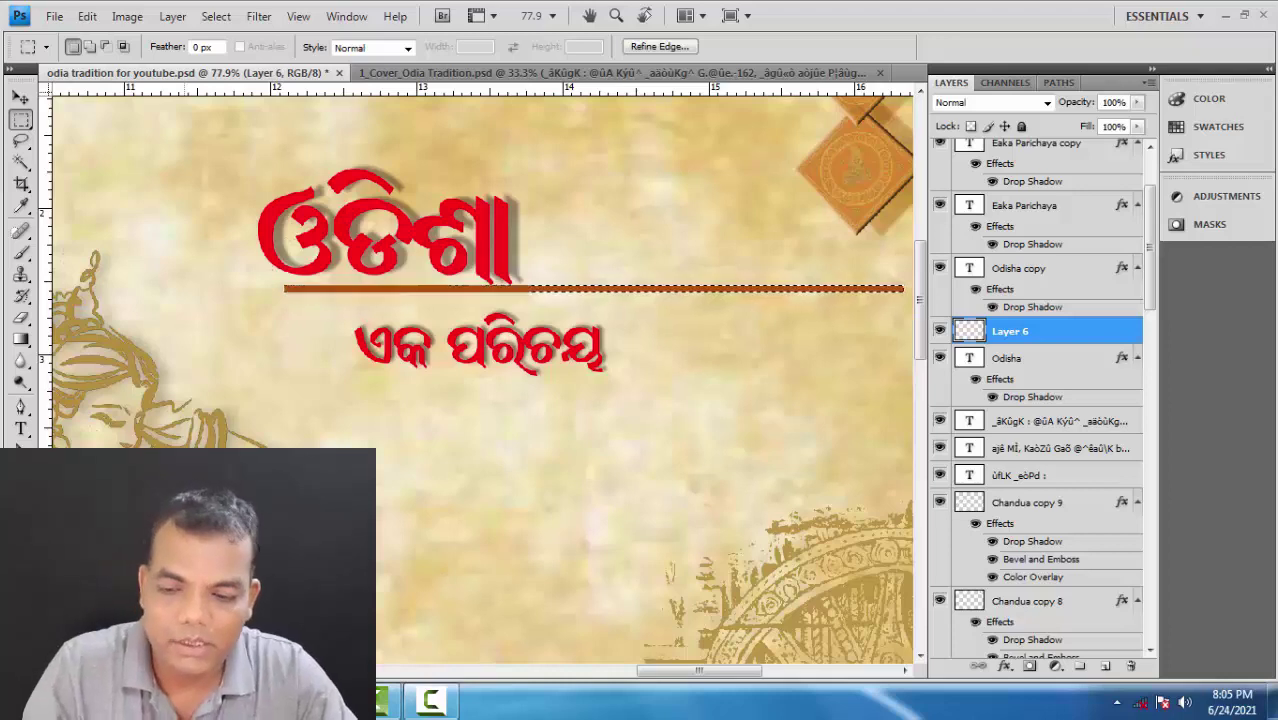
Deselect the strip and move the brown line slightly left and down so it starts flush with the left edge of ଓଡିଶା.
click(24, 100)
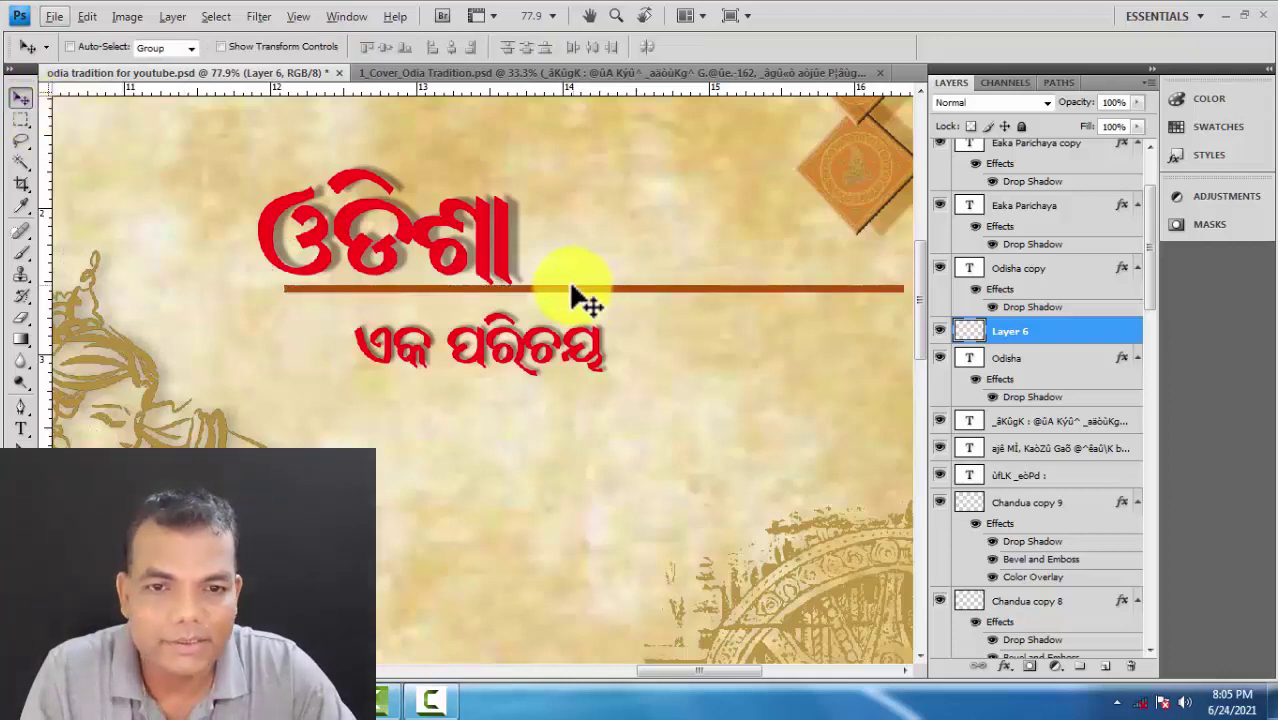
drag(568, 292, 555, 300)
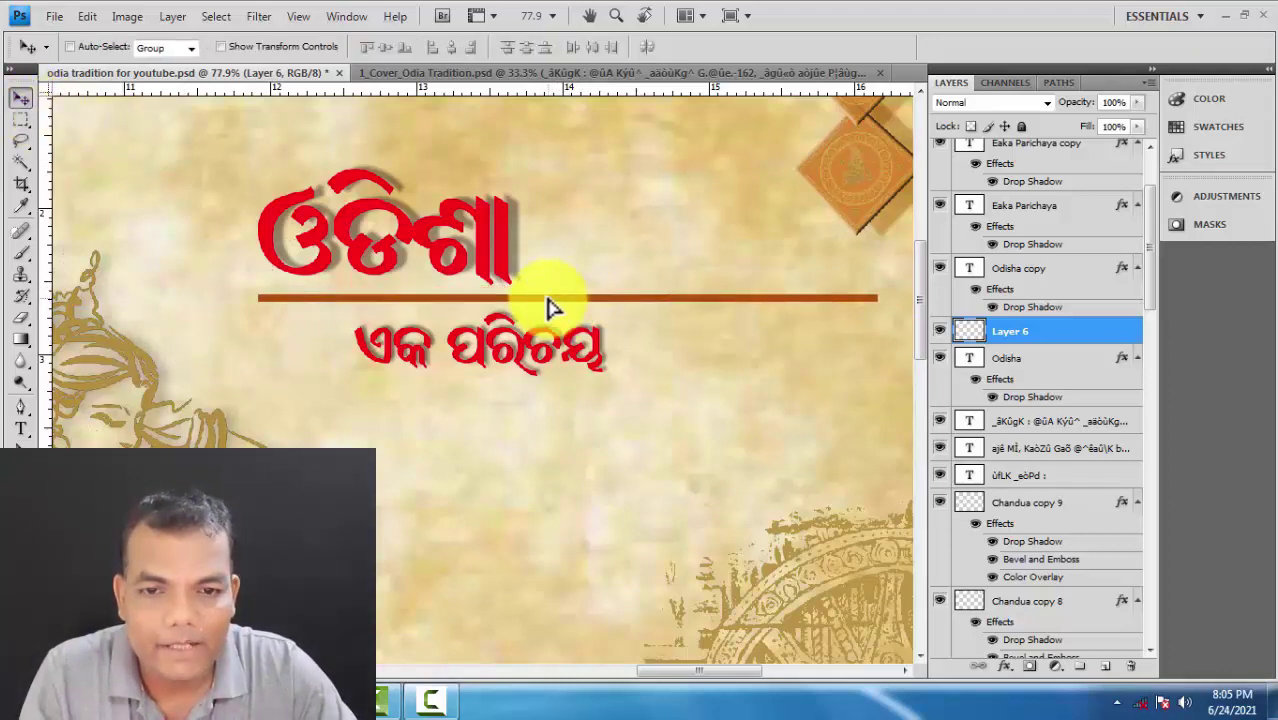
scroll(548, 307, down, 3)
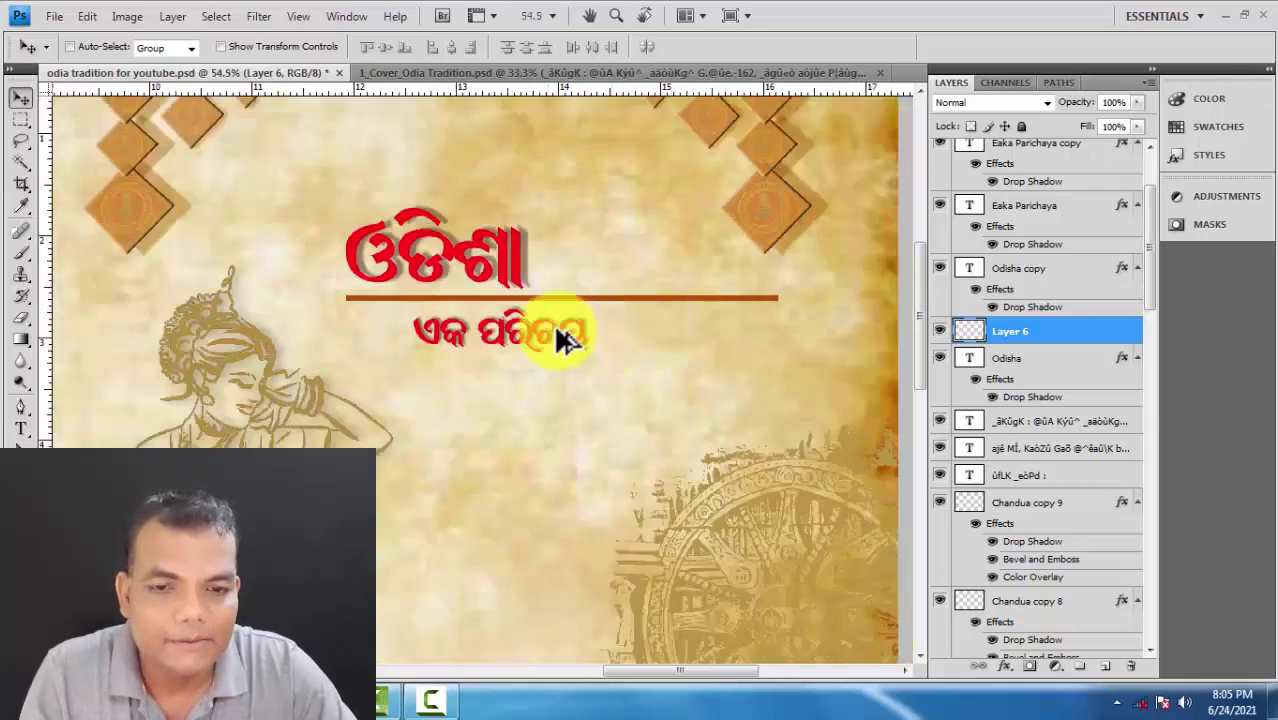
Move the front cover subtitle ଏକ ପରିଚୟ right, beneath the brown line and past the end of the main title.
scroll(531, 308, up, 1)
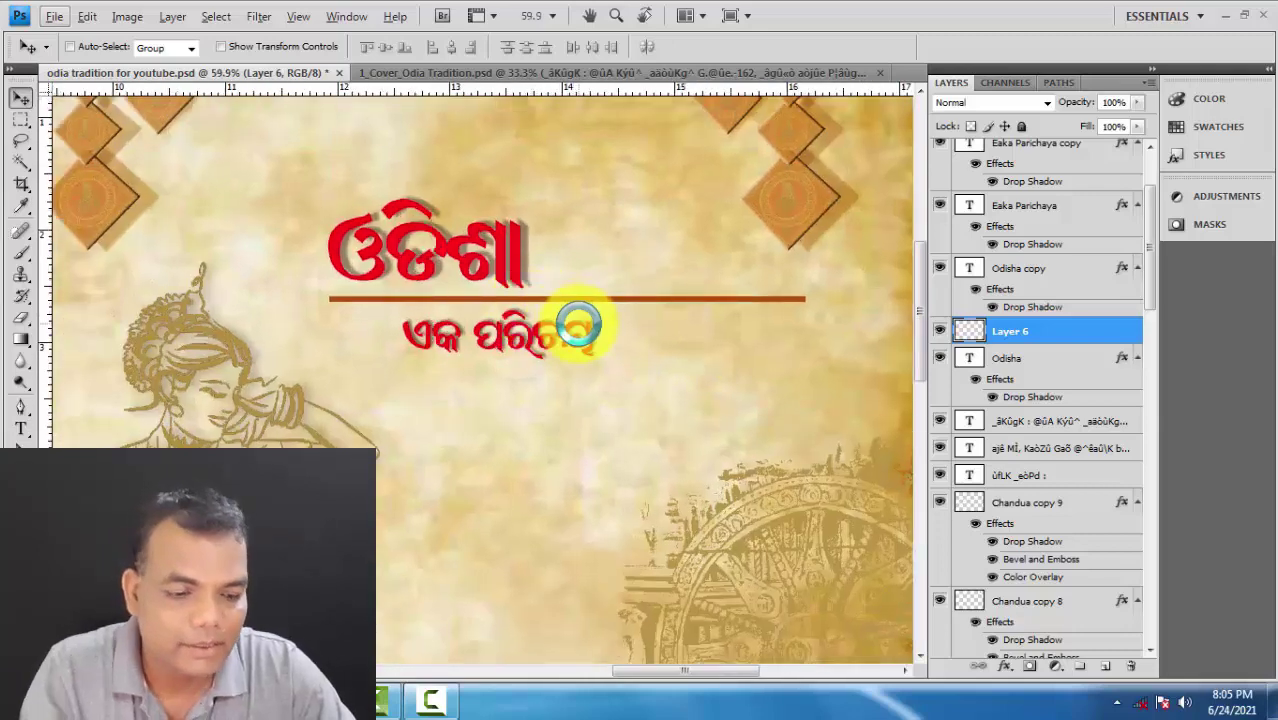
right_click(515, 343)
click(560, 345)
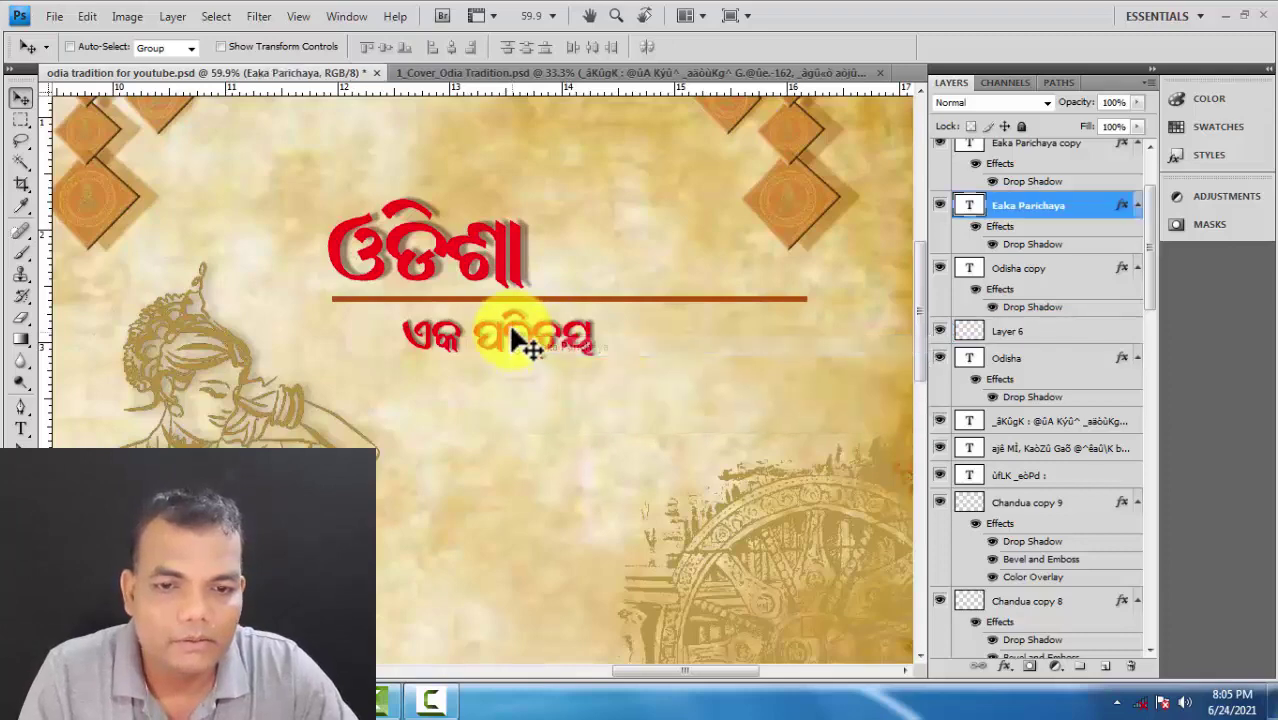
drag(522, 350, 650, 337)
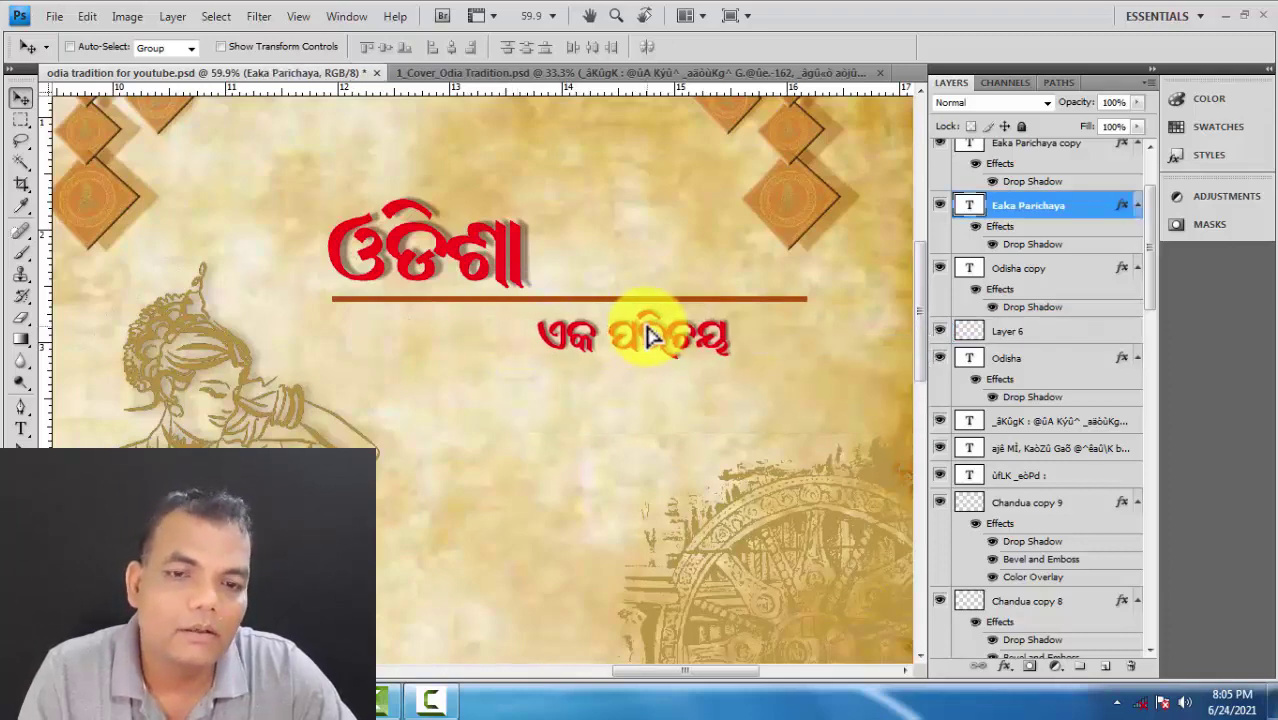
scroll(551, 334, down, 5)
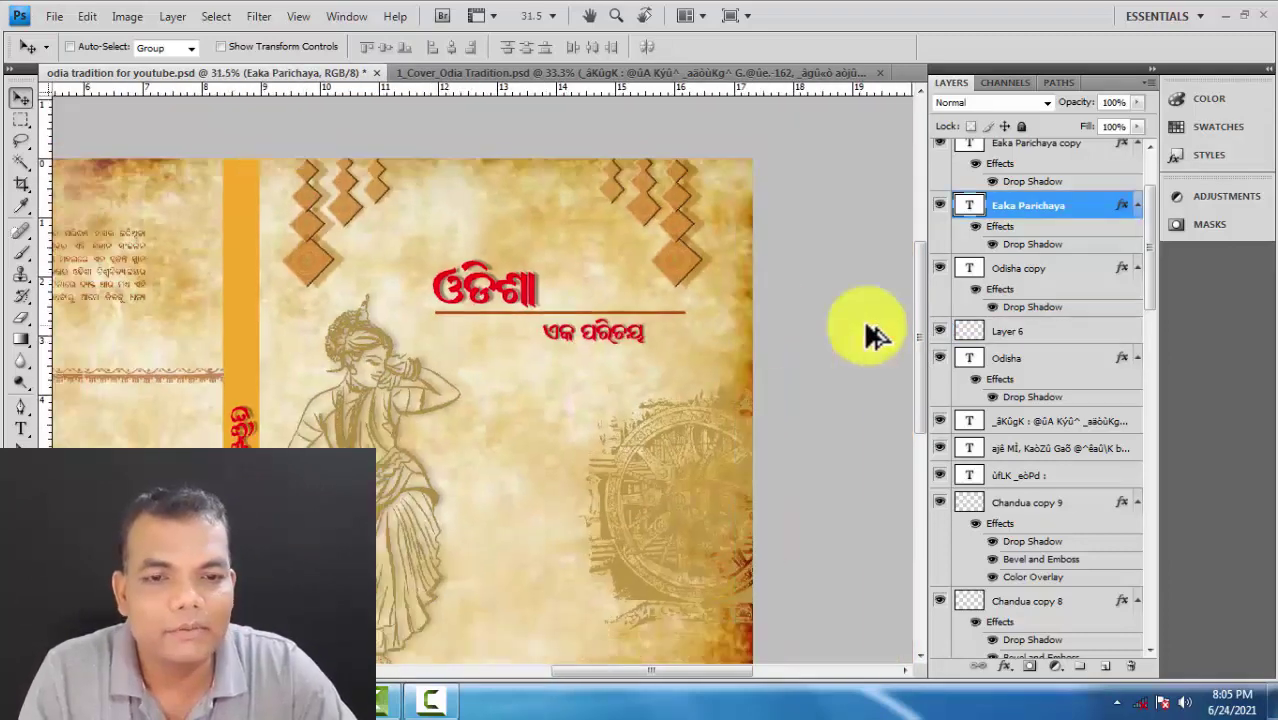
Stretch the brown line with Free Transform to 127.9% width so it reaches the front cover's right edge.
scroll(628, 342, up, 6)
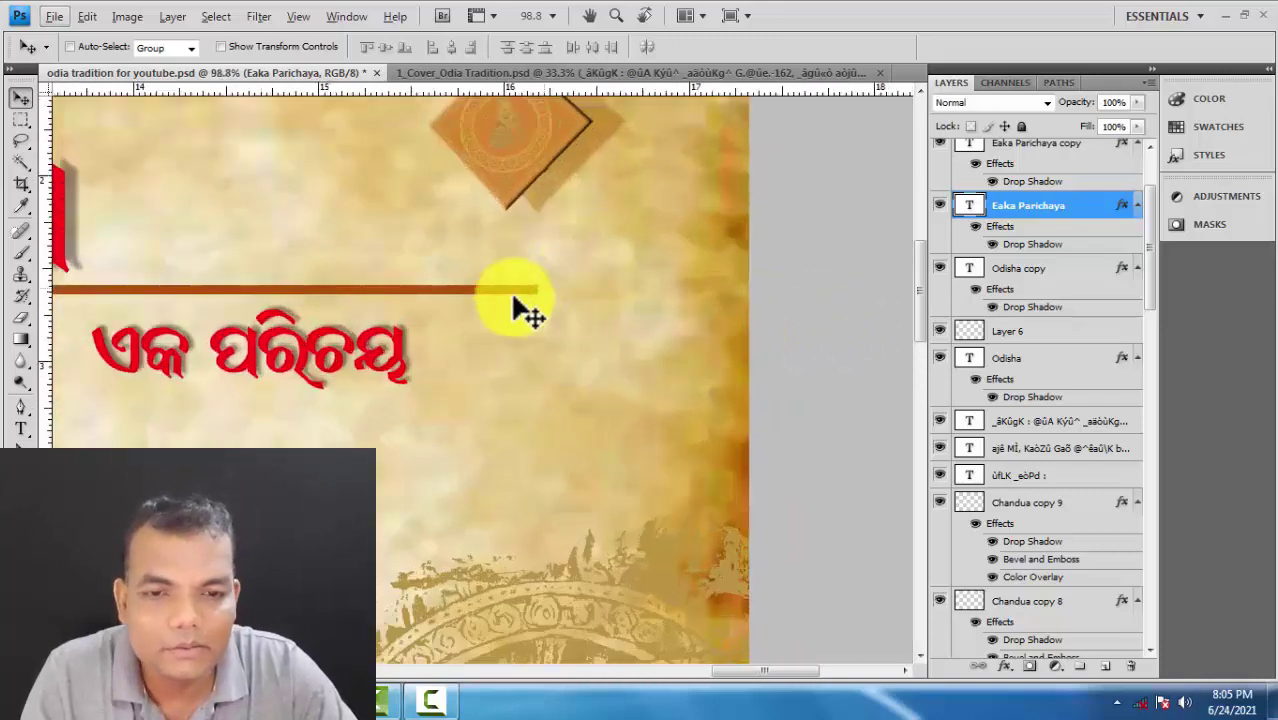
right_click(514, 291)
click(566, 298)
key(ctrl+t)
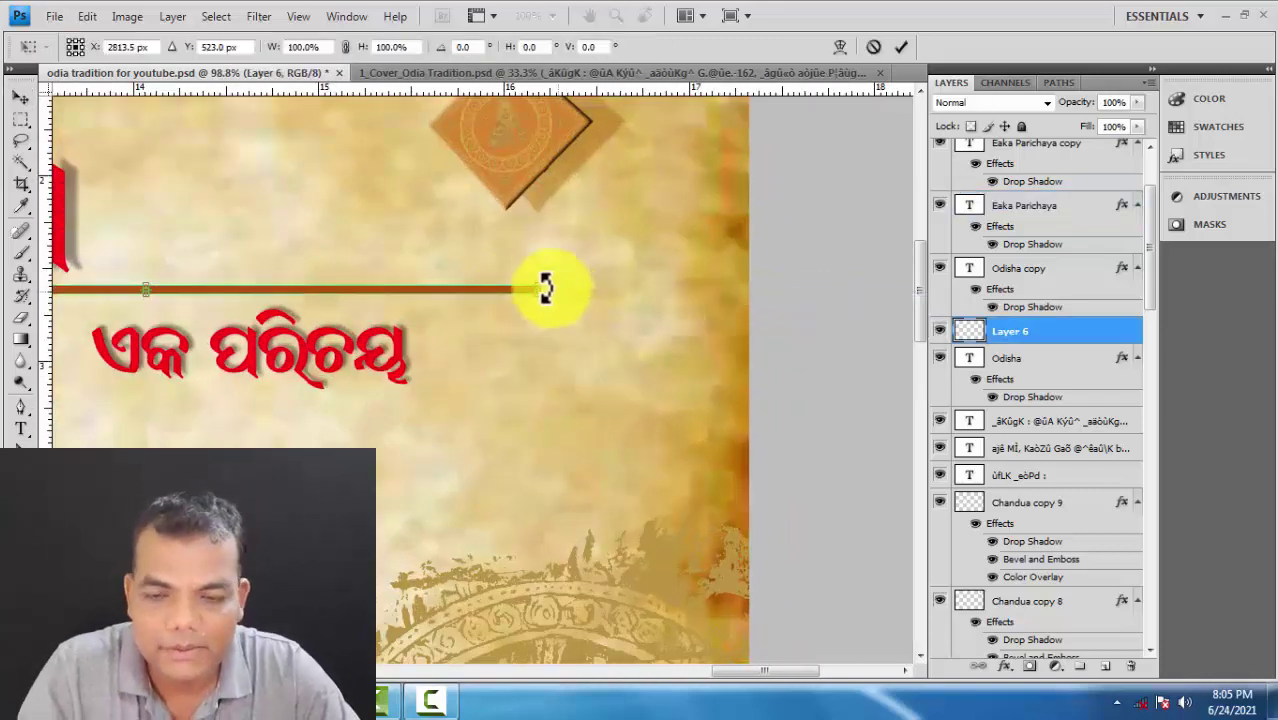
drag(543, 291, 733, 303)
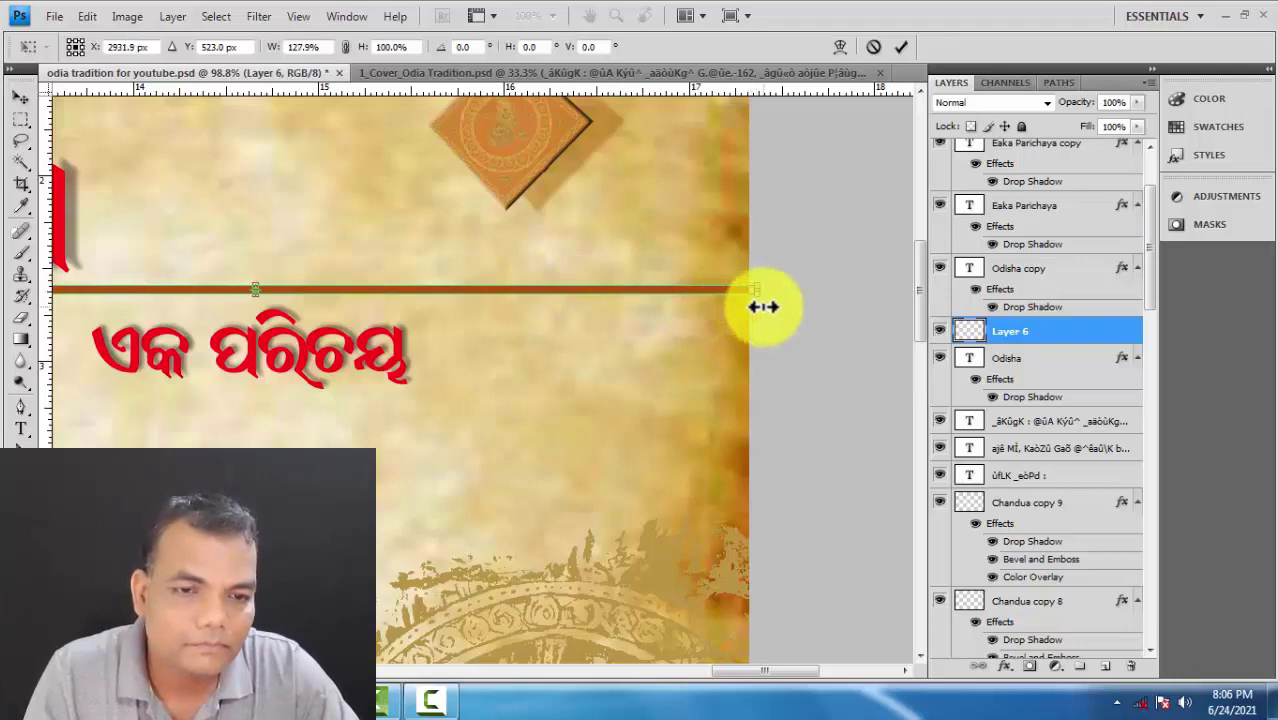
key(Return)
scroll(763, 304, down, 6)
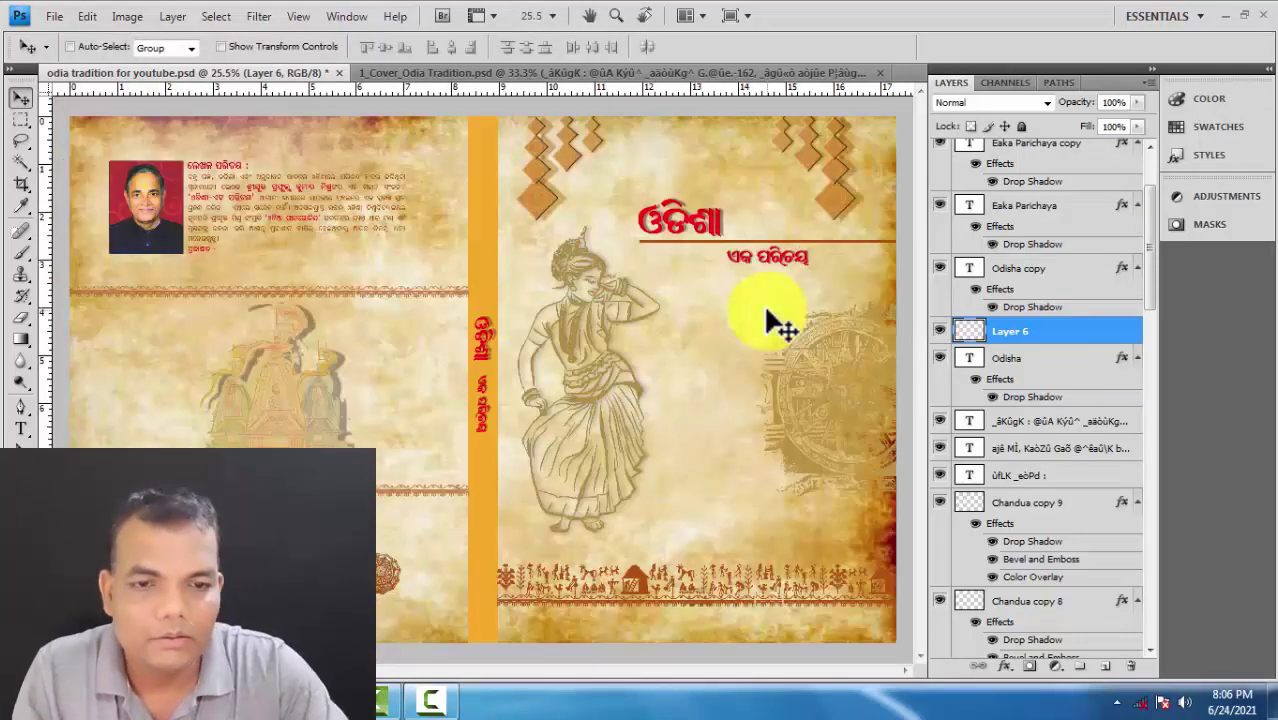
scroll(483, 280, down, 1)
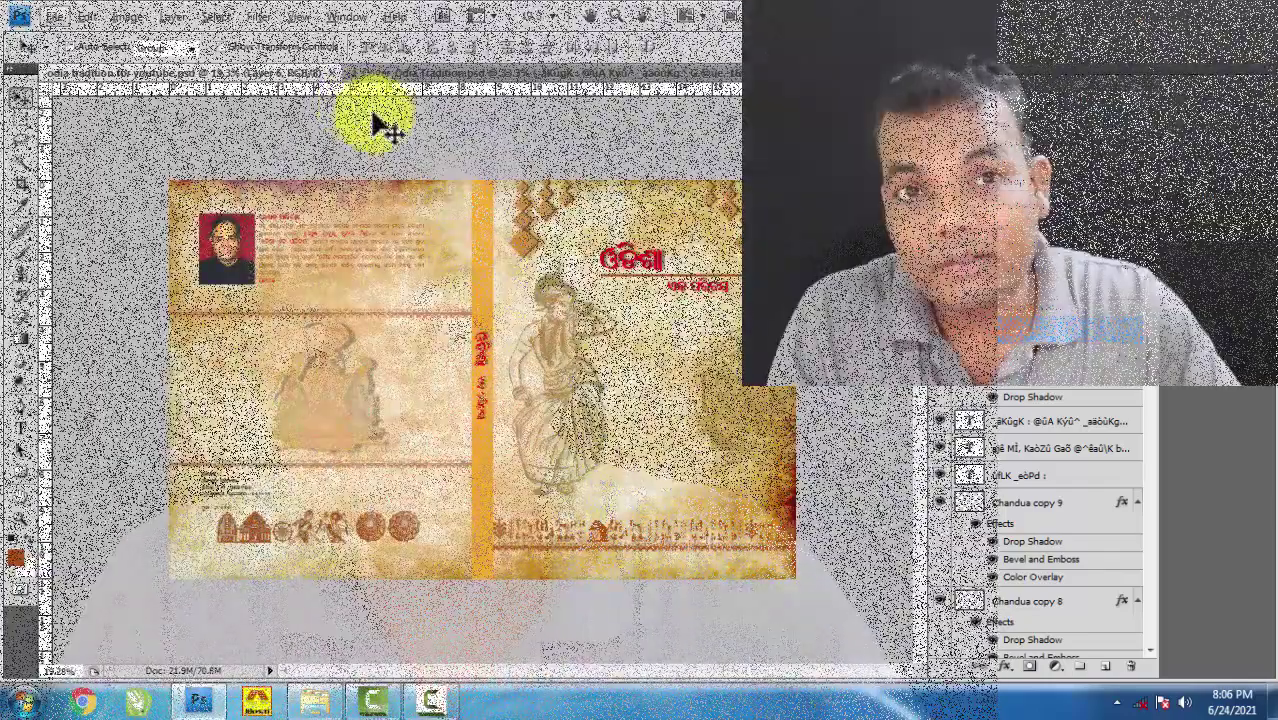
Save the cover to the Desktop as the JPEG odia tradition for youtube.jpg, quality 12 Maximum, Progressive with 3 scans.
click(53, 14)
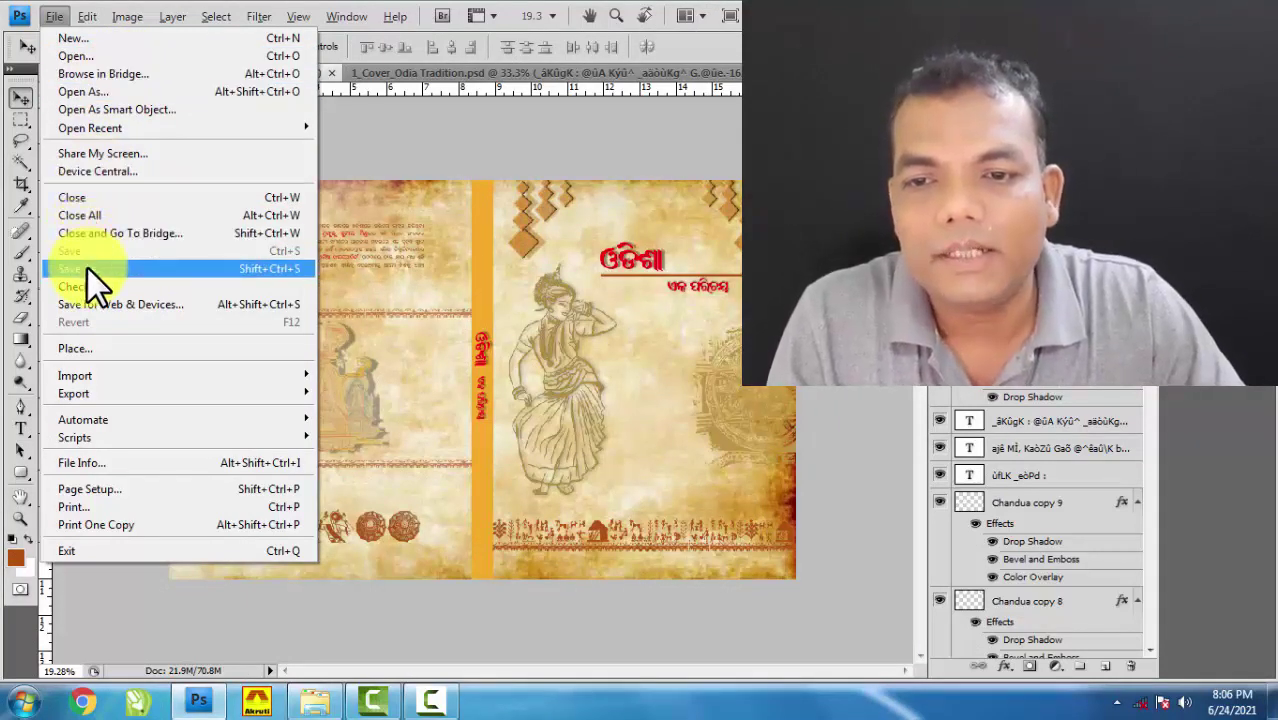
key(Escape)
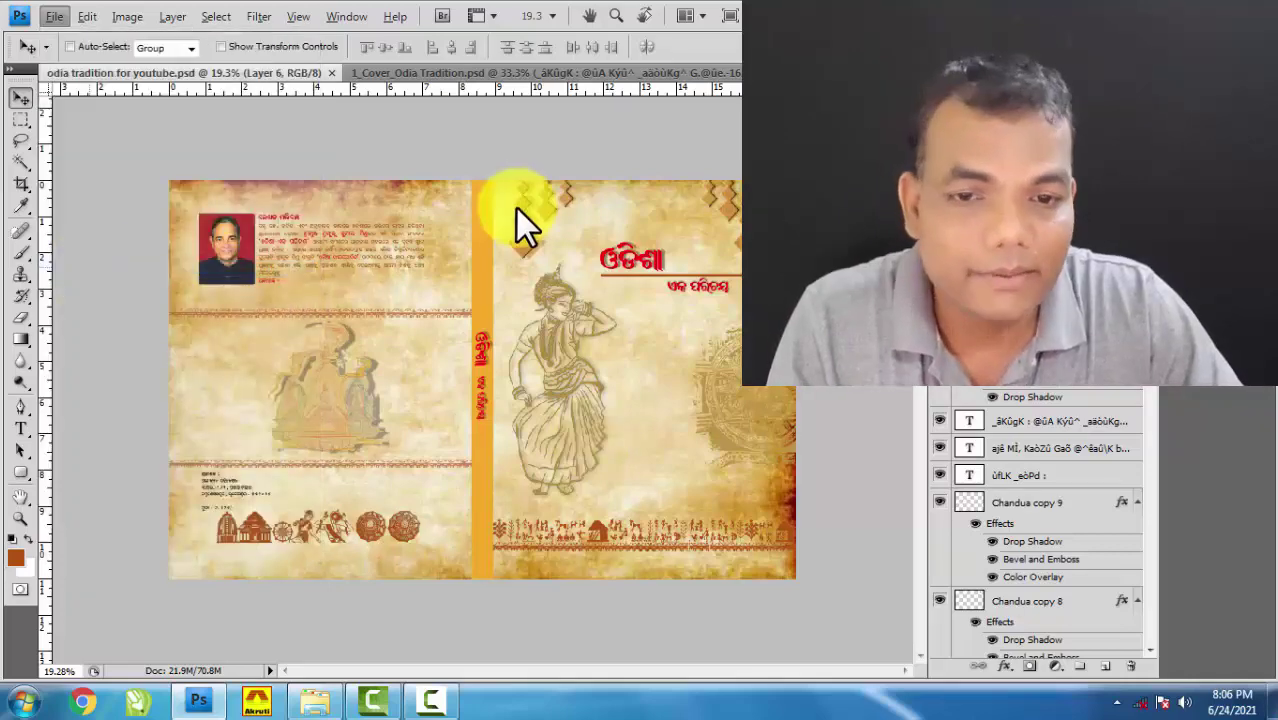
key(ctrl+shift+s)
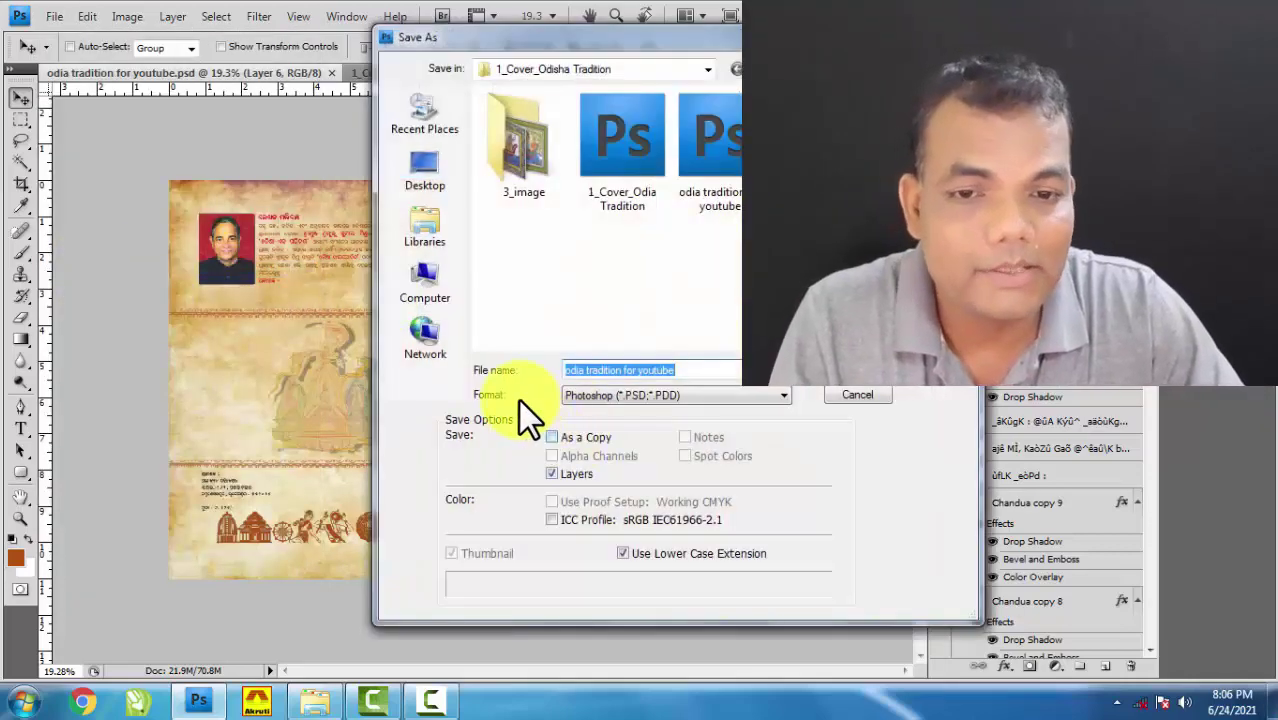
click(745, 396)
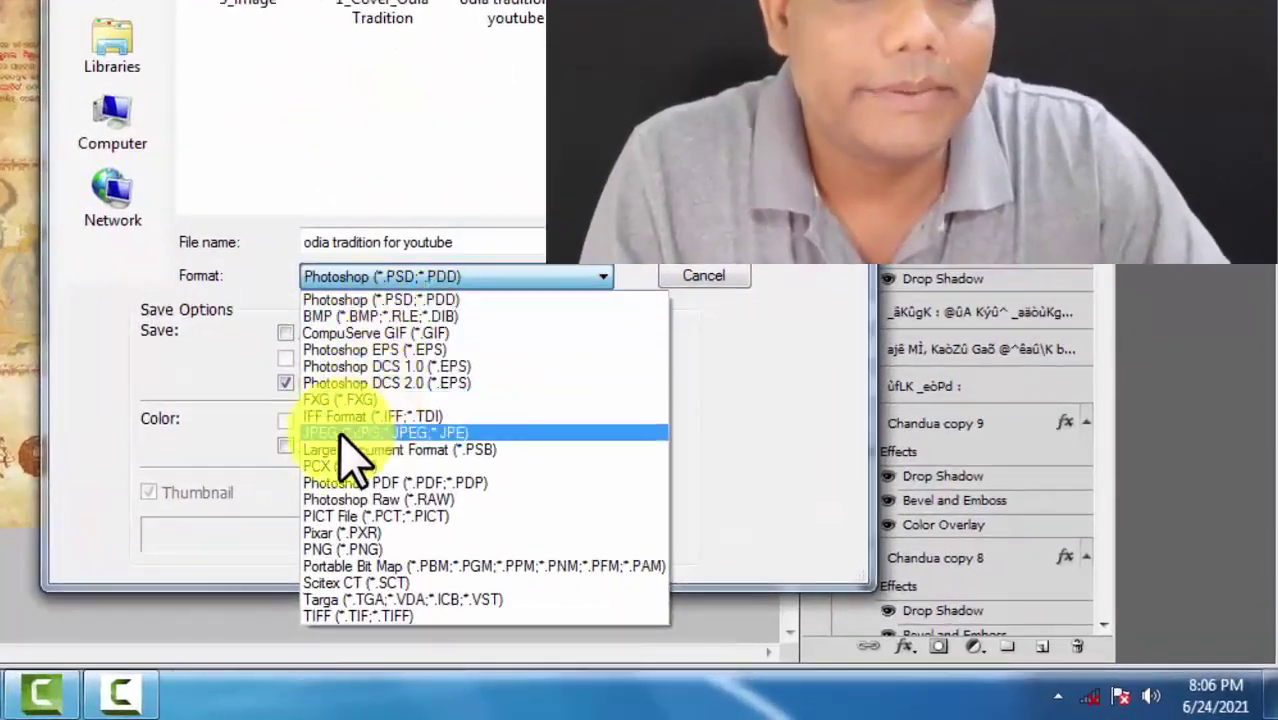
click(341, 433)
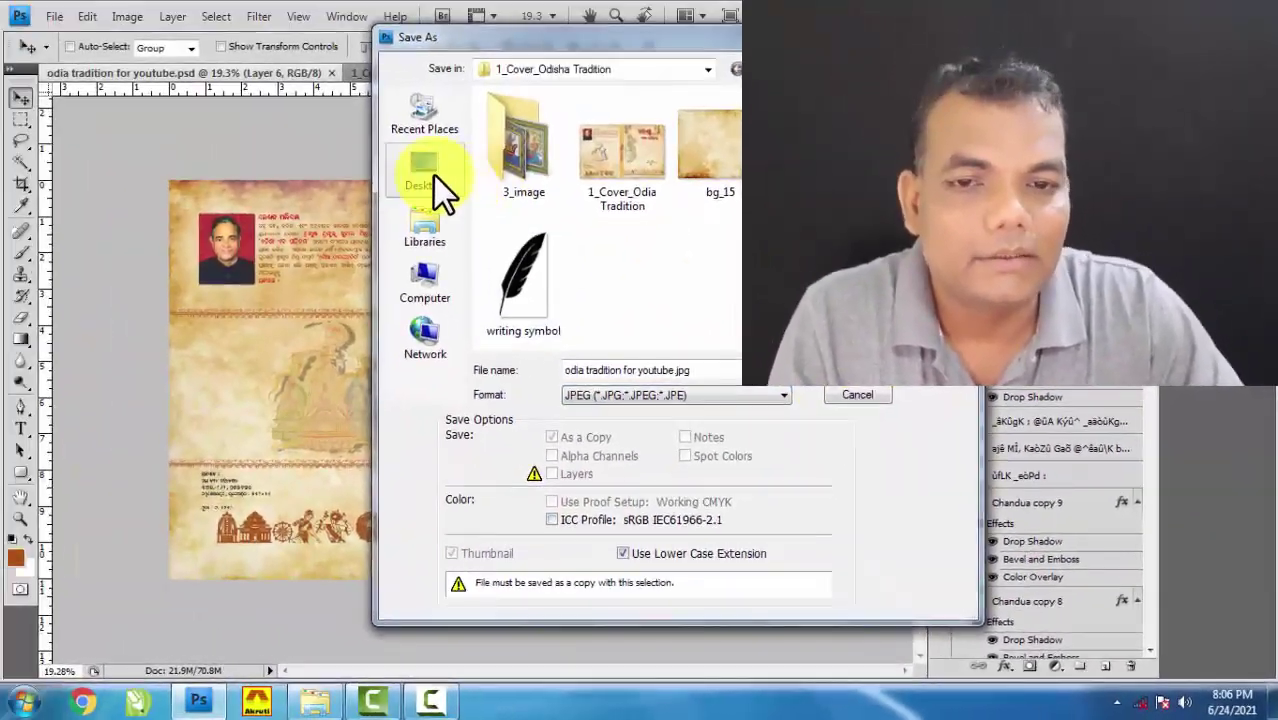
click(434, 176)
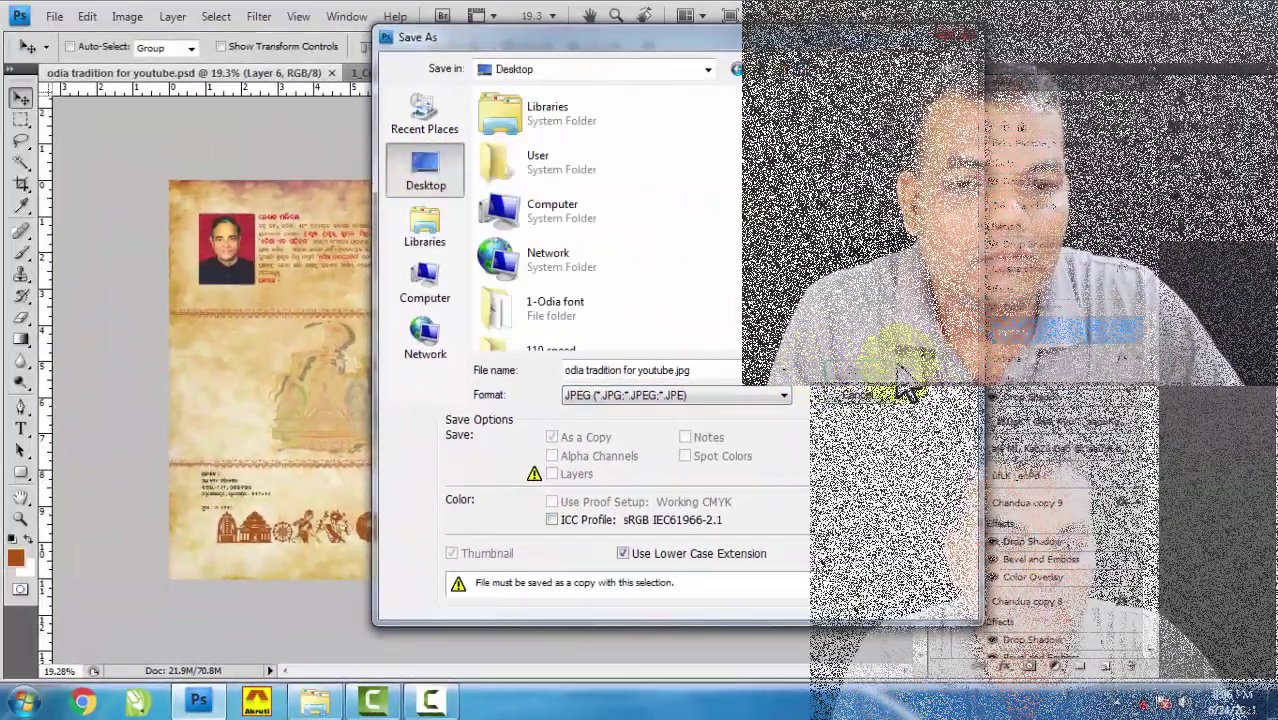
click(863, 368)
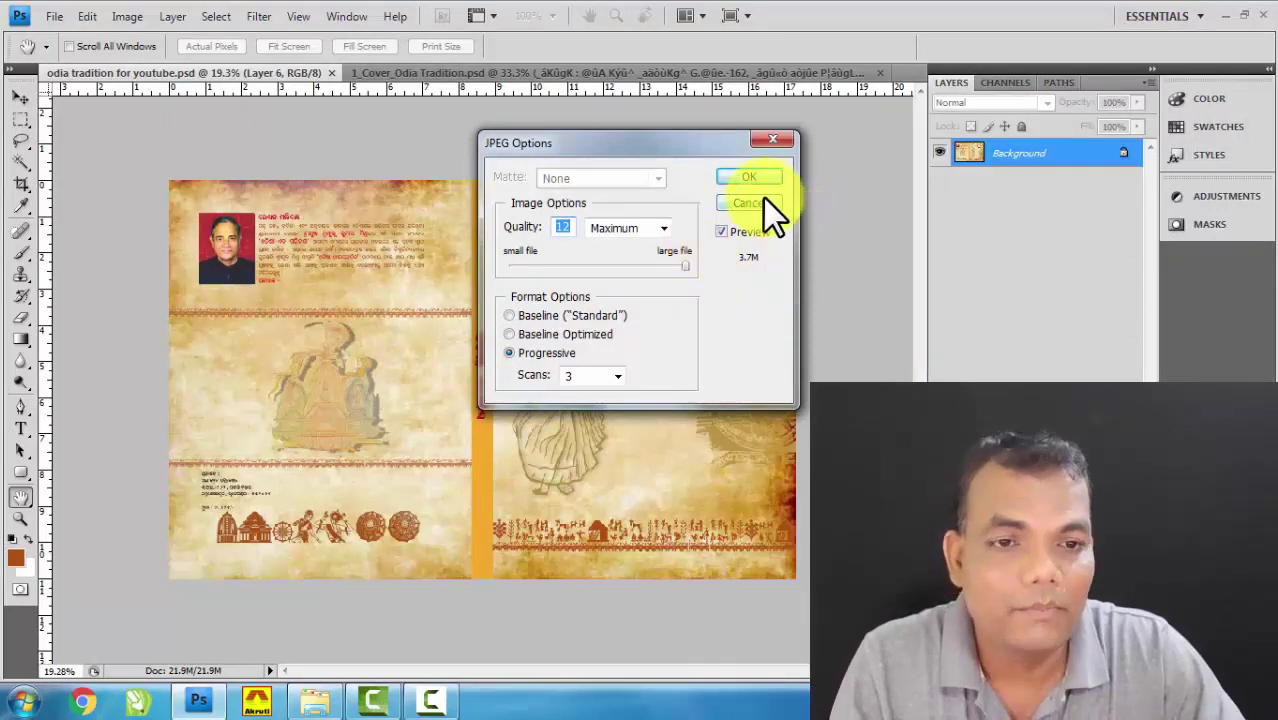
click(740, 176)
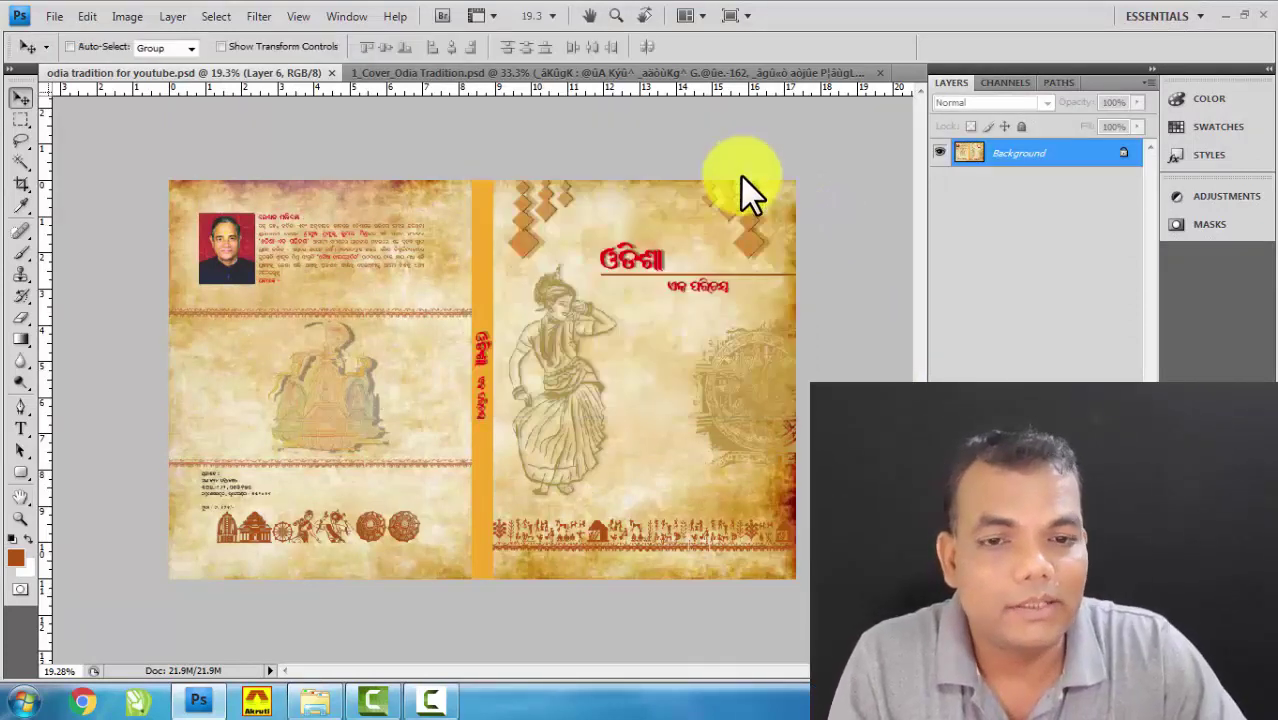